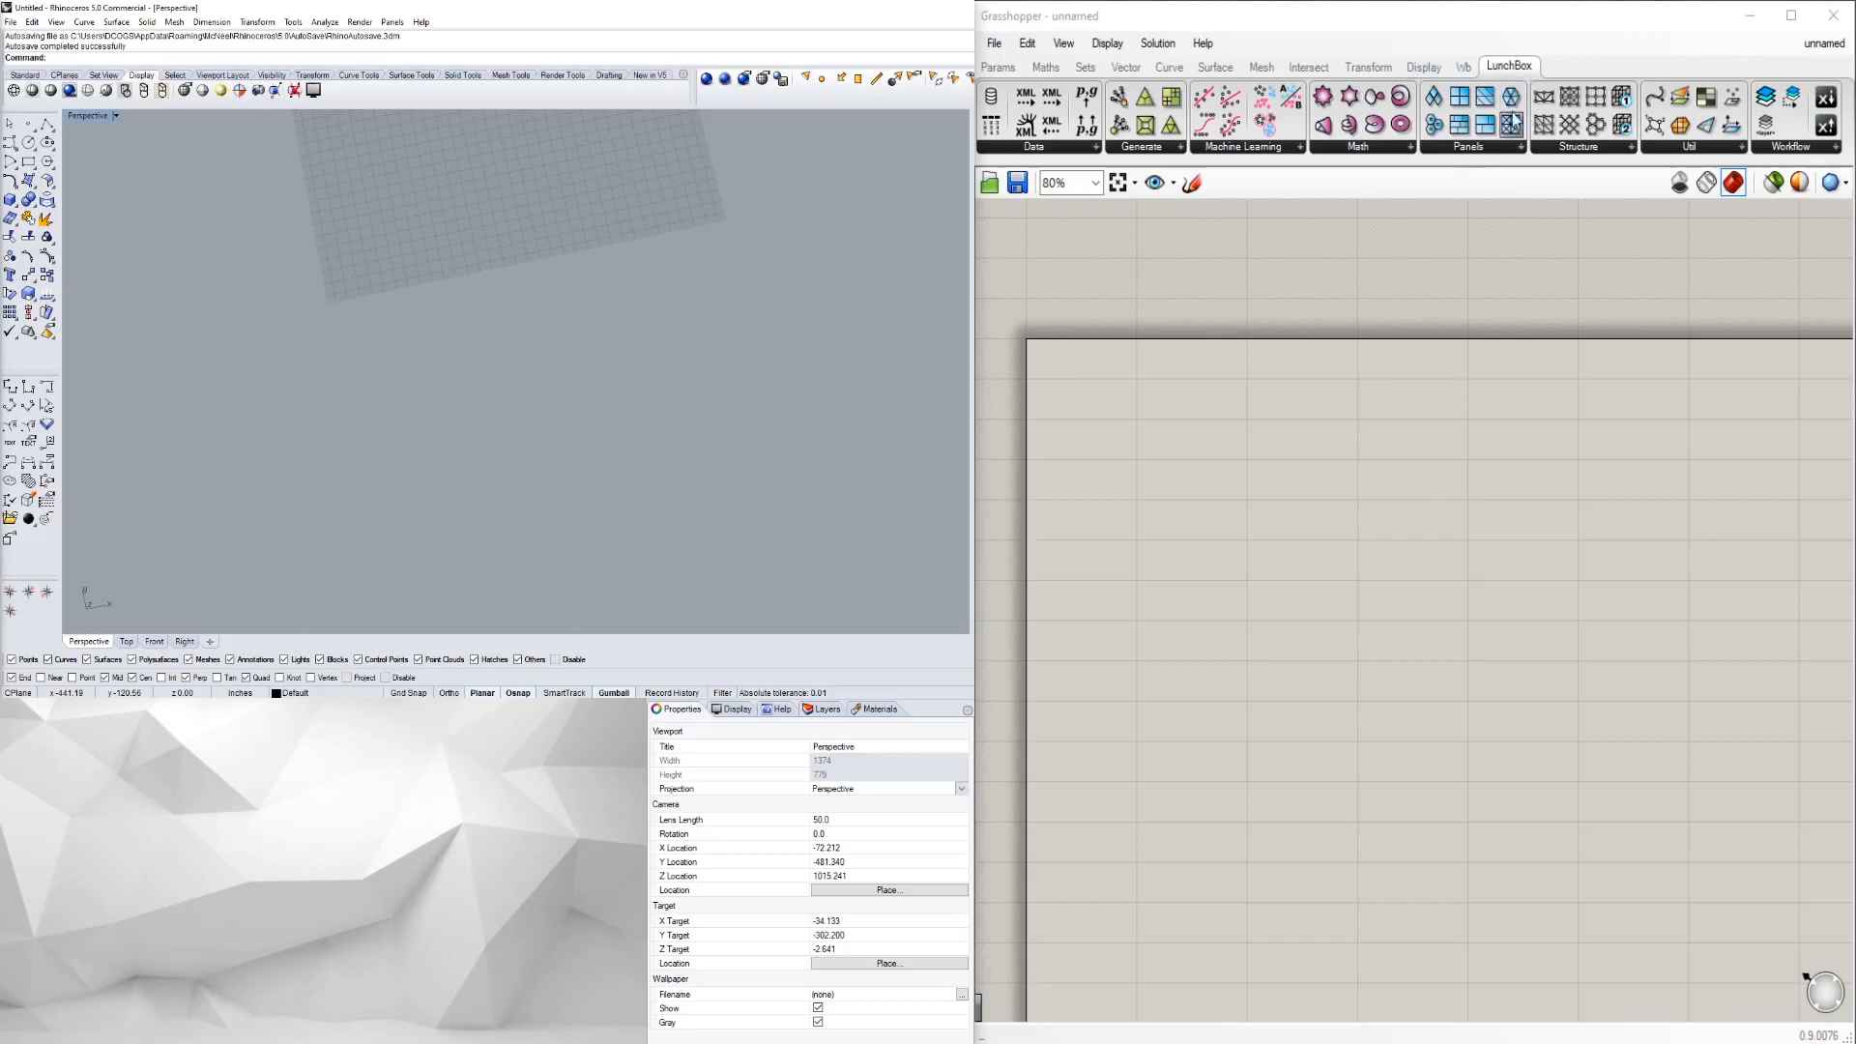
- Add a Triangular grid component to the empty canvas and position it near the canvas's upper-left corner
{"action": "left_click", "coordinate": [1584, 149]}
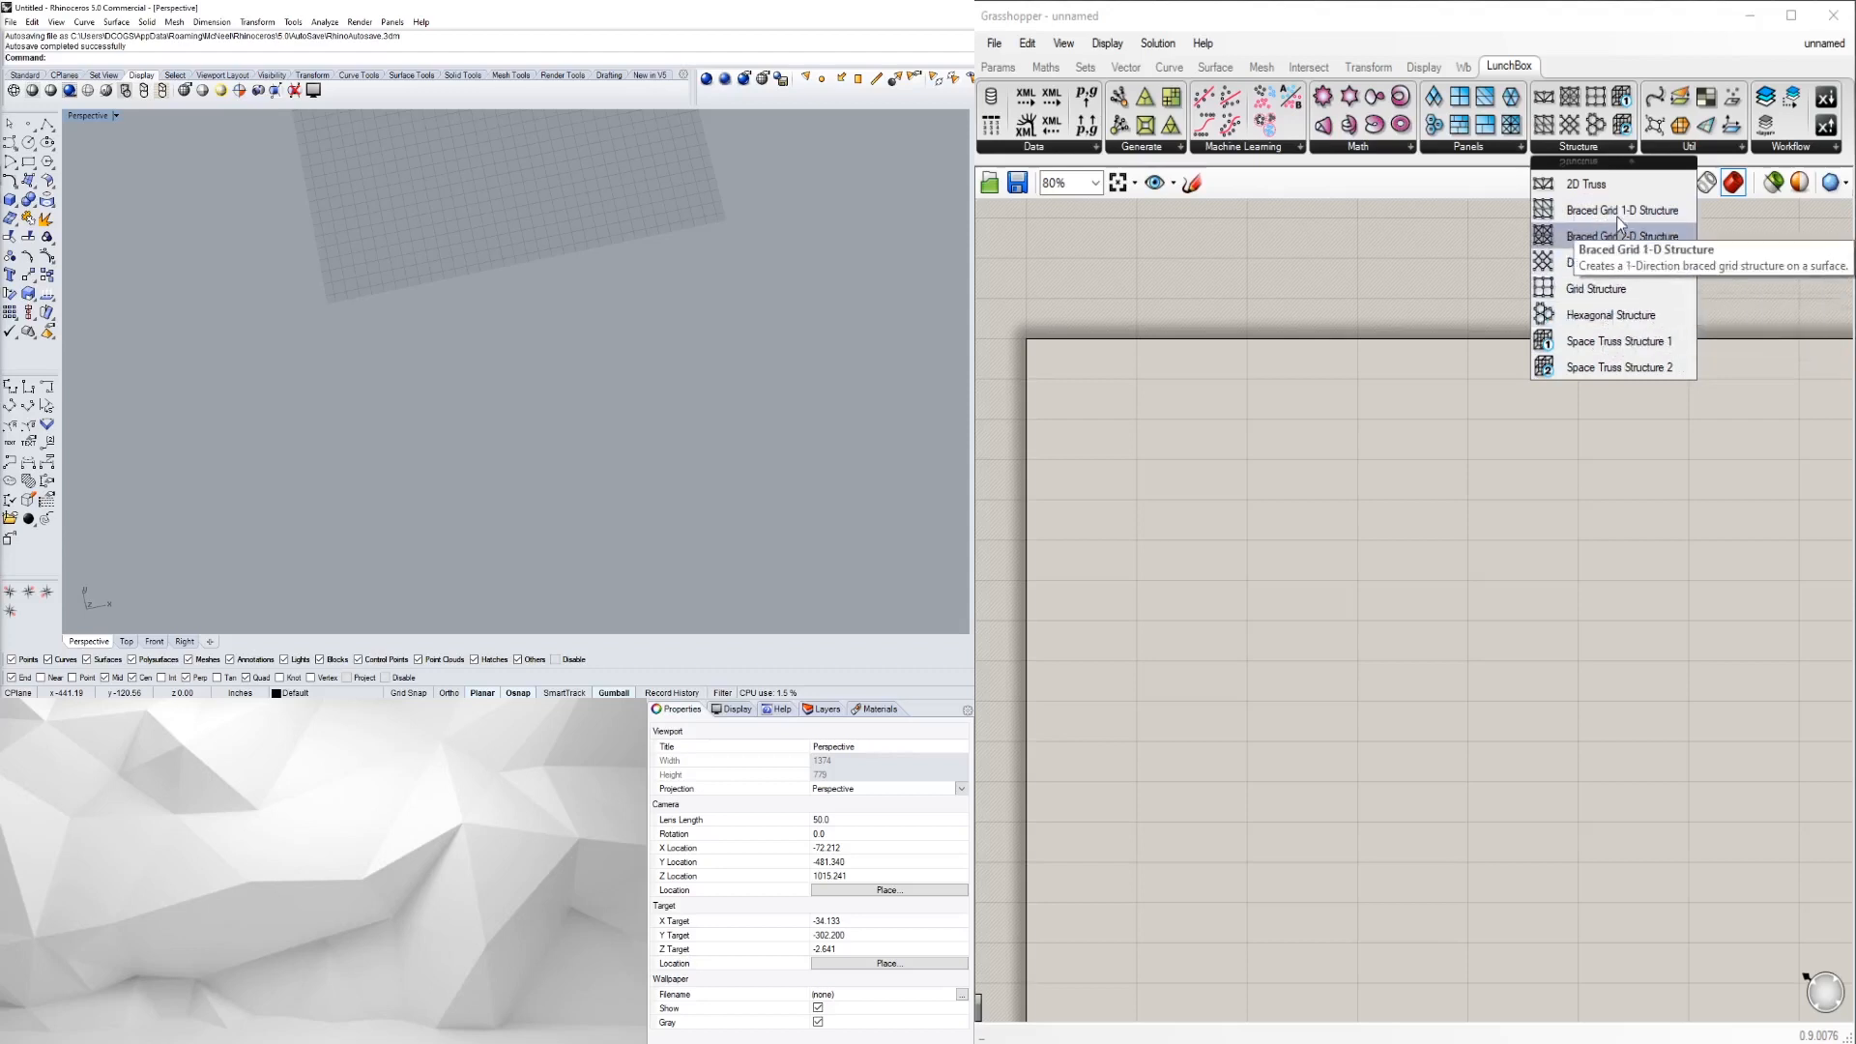
{"action": "left_click", "coordinate": [1046, 67]}
{"action": "left_click", "coordinate": [1085, 67]}
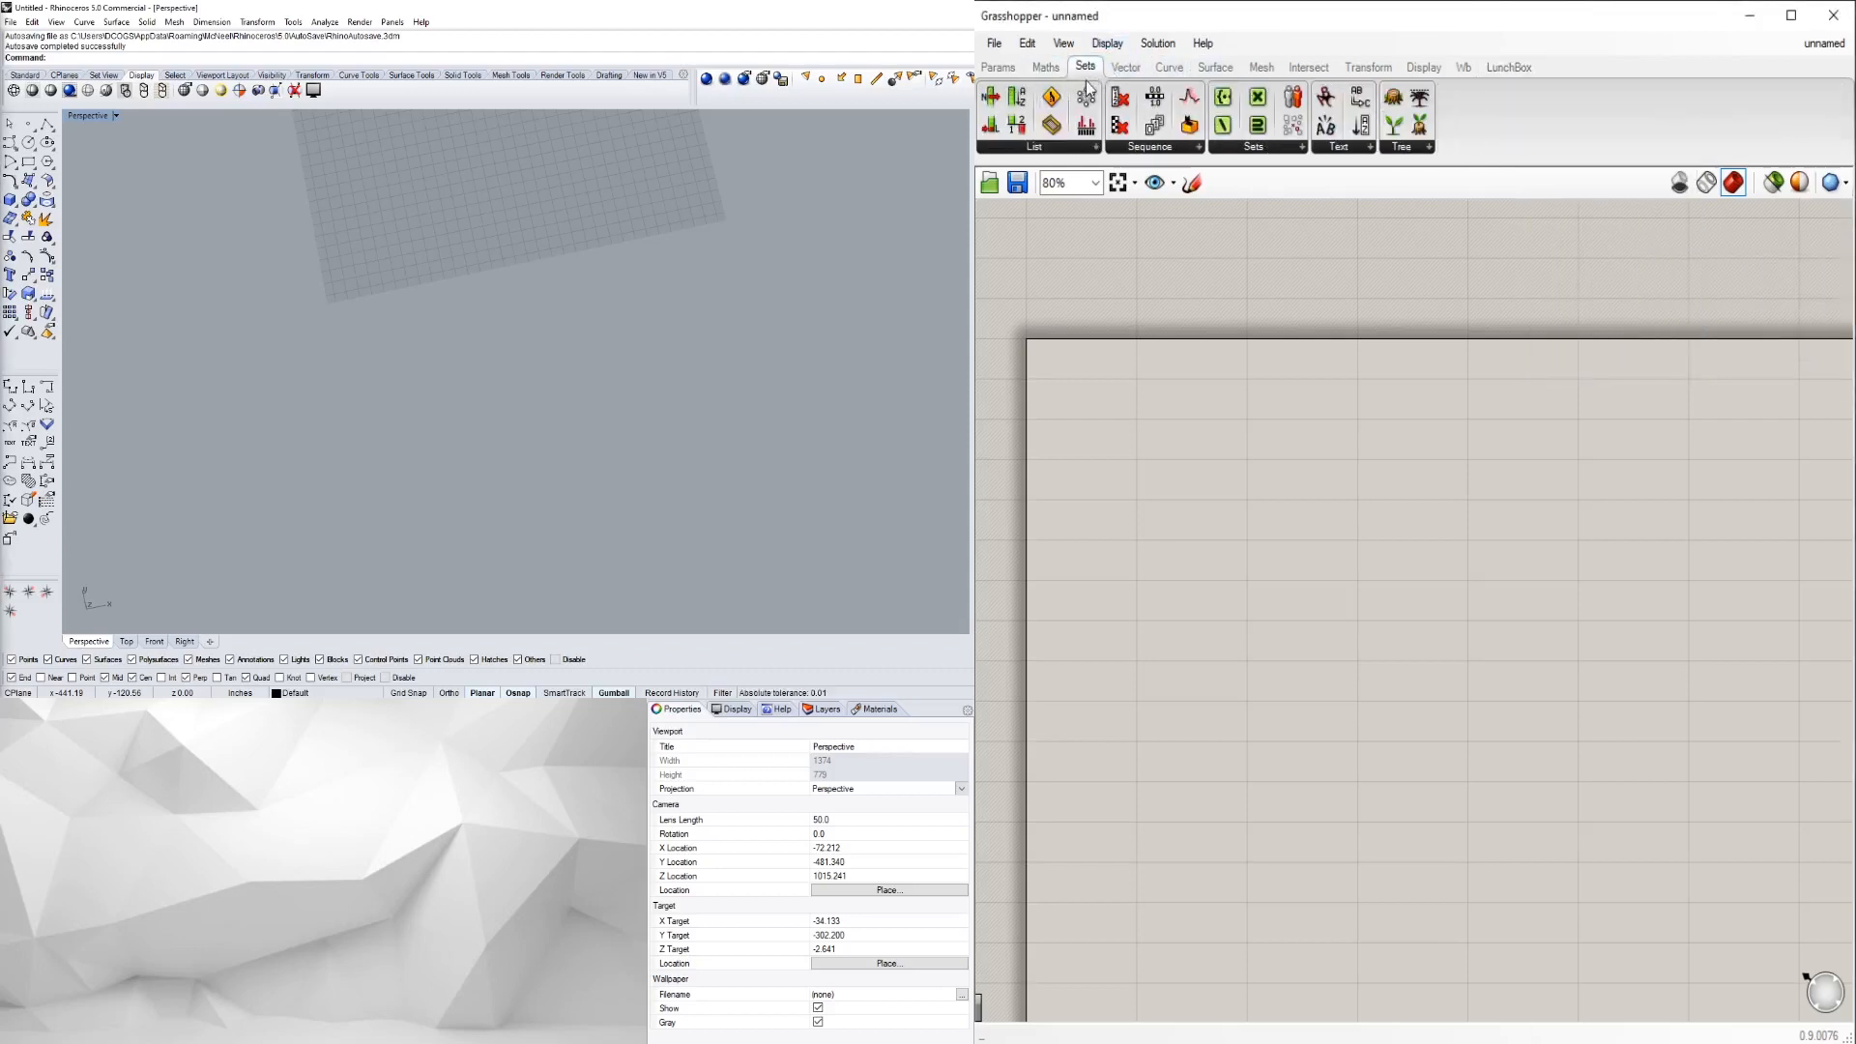
{"action": "left_click", "coordinate": [1124, 67]}
{"action": "left_click", "coordinate": [1079, 147]}
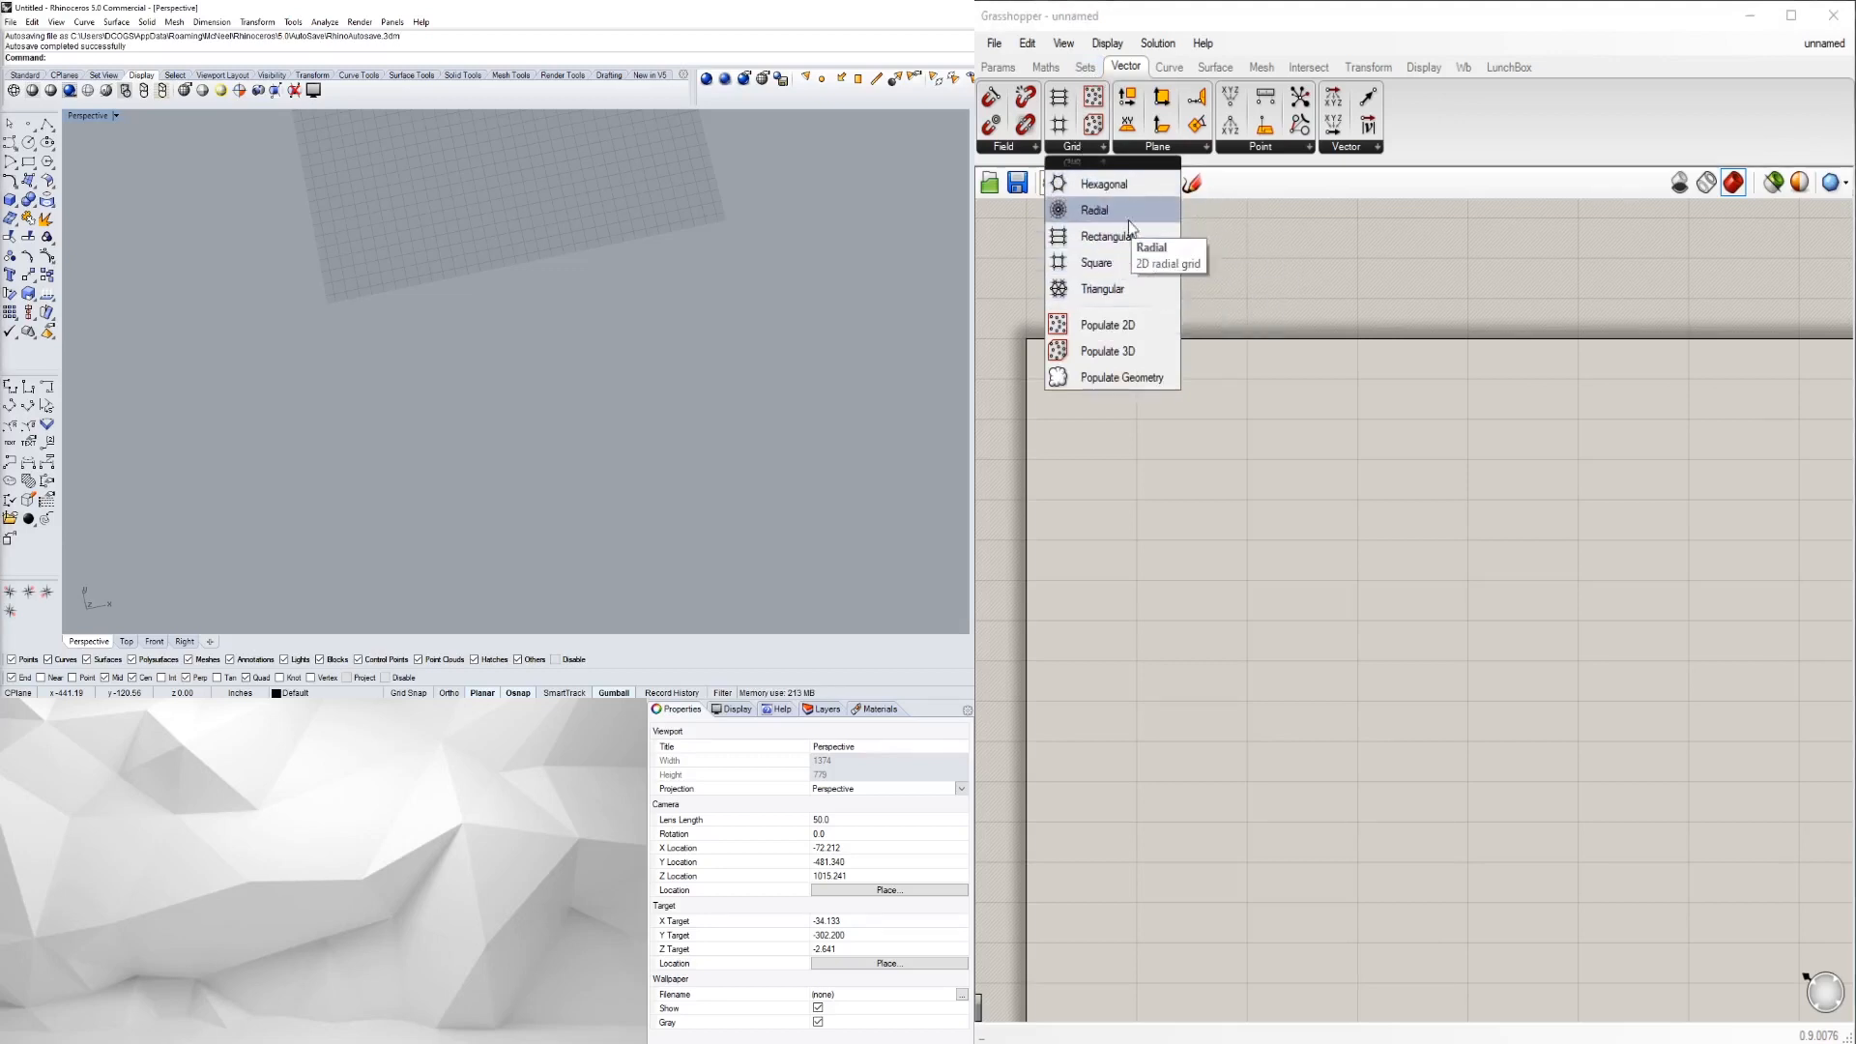
{"action": "left_click", "coordinate": [1104, 288]}
{"action": "left_click", "coordinate": [1196, 401]}
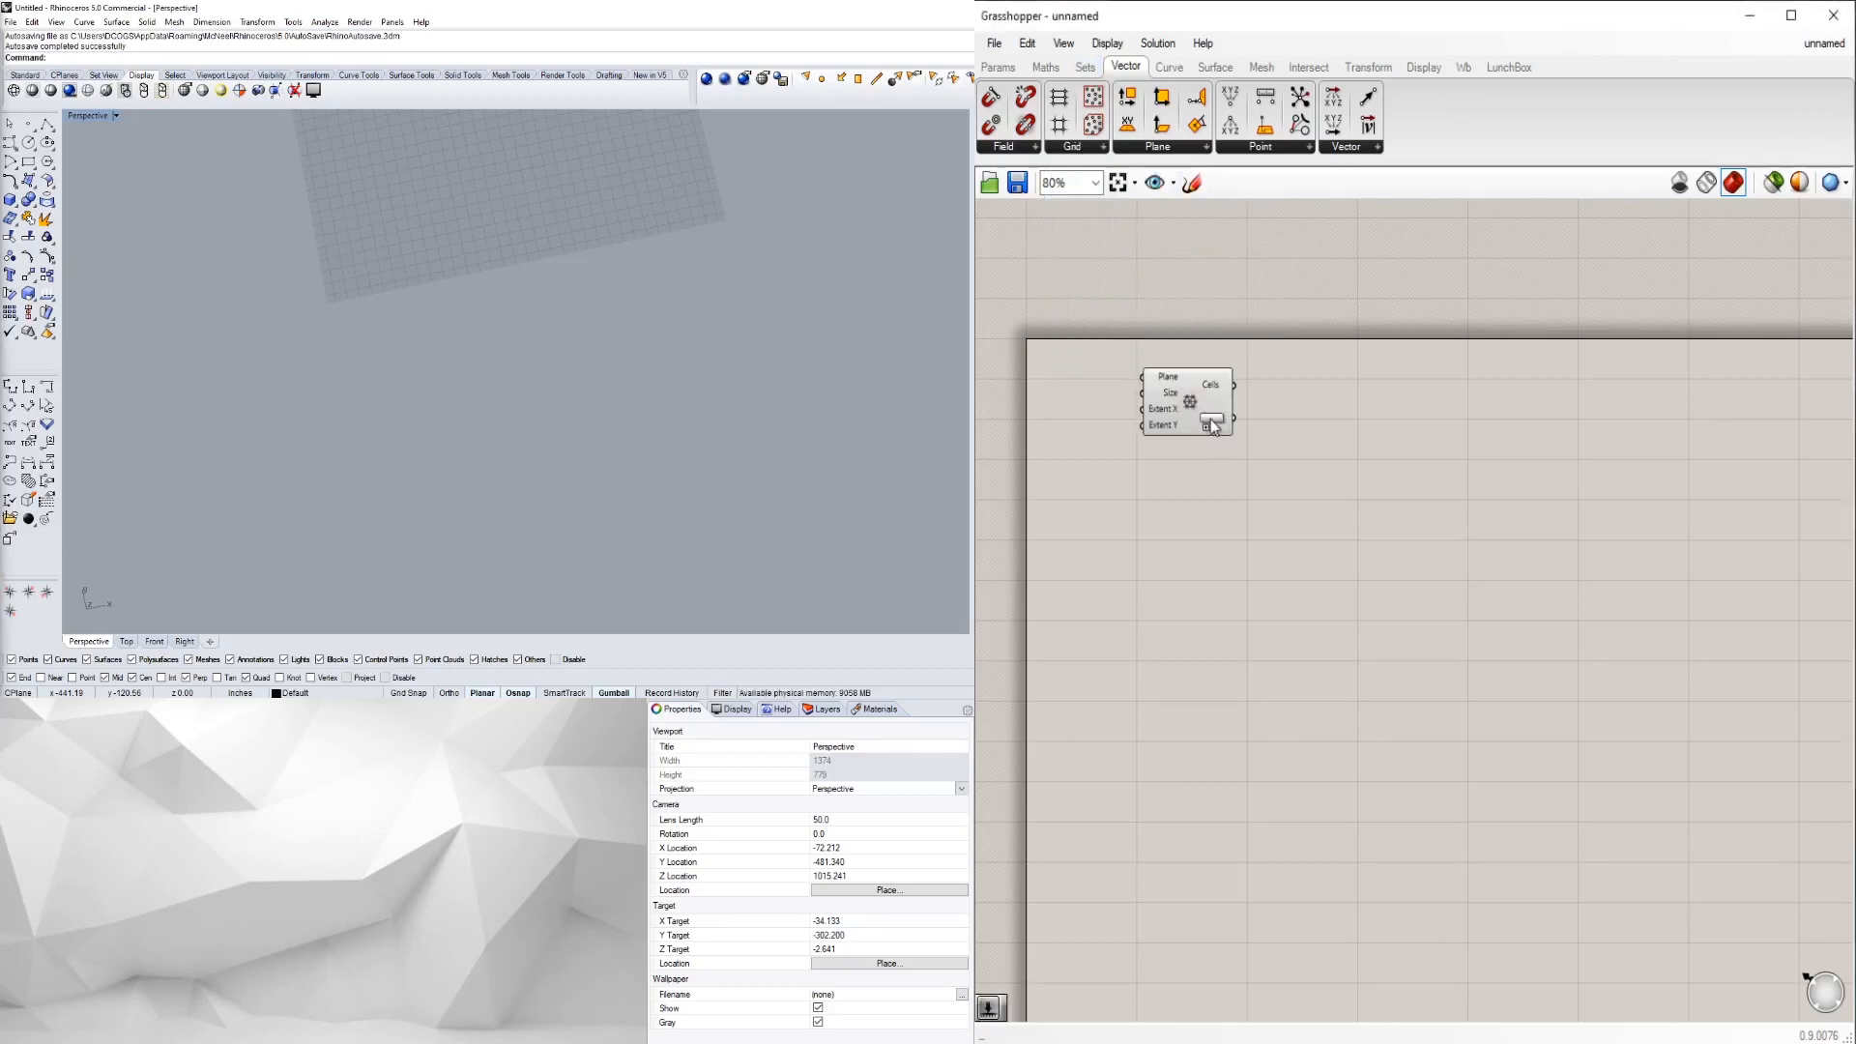
{"action": "left_click", "coordinate": [1279, 408]}
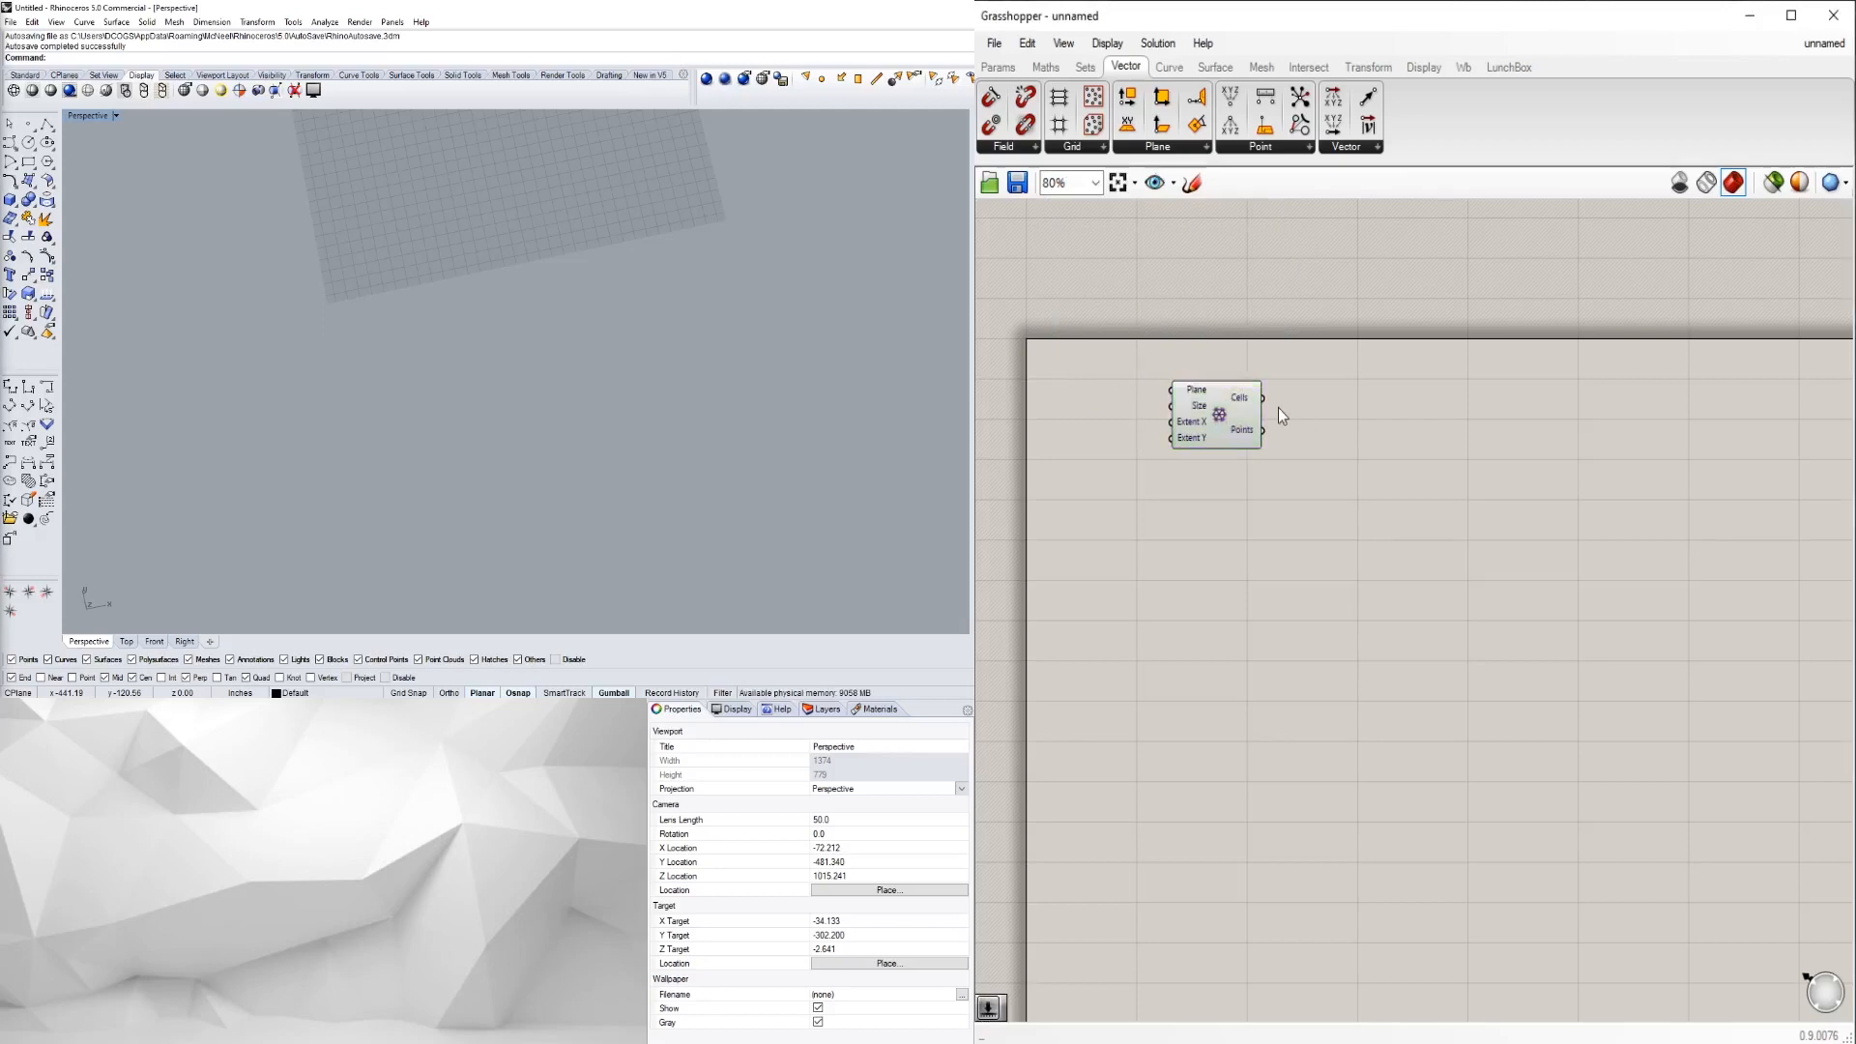
{"action": "left_click_drag", "start_coordinate": [1209, 414], "coordinate": [1192, 450]}
{"action": "left_click", "coordinate": [1299, 411]}
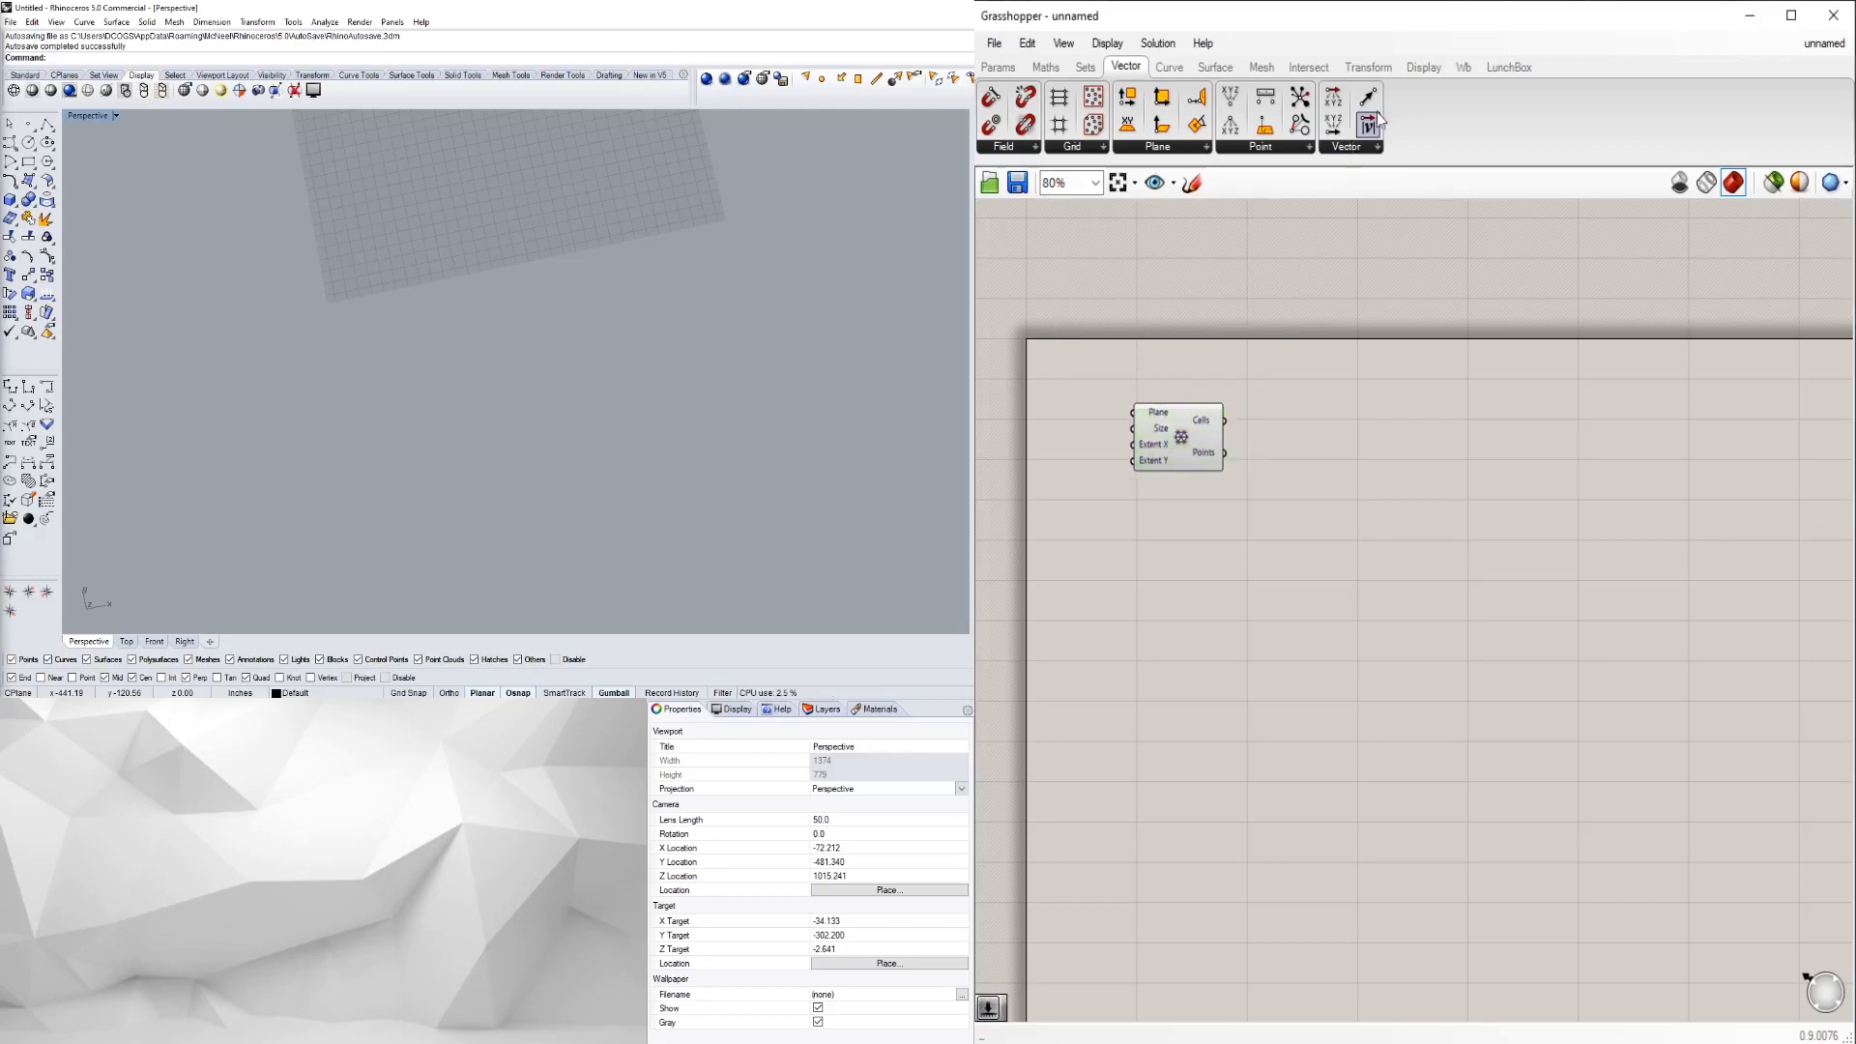
- Add the LunchBox Attractor component and place it below and to the right of the triangular grid component
{"action": "left_click", "coordinate": [1495, 67]}
{"action": "left_click", "coordinate": [1165, 147]}
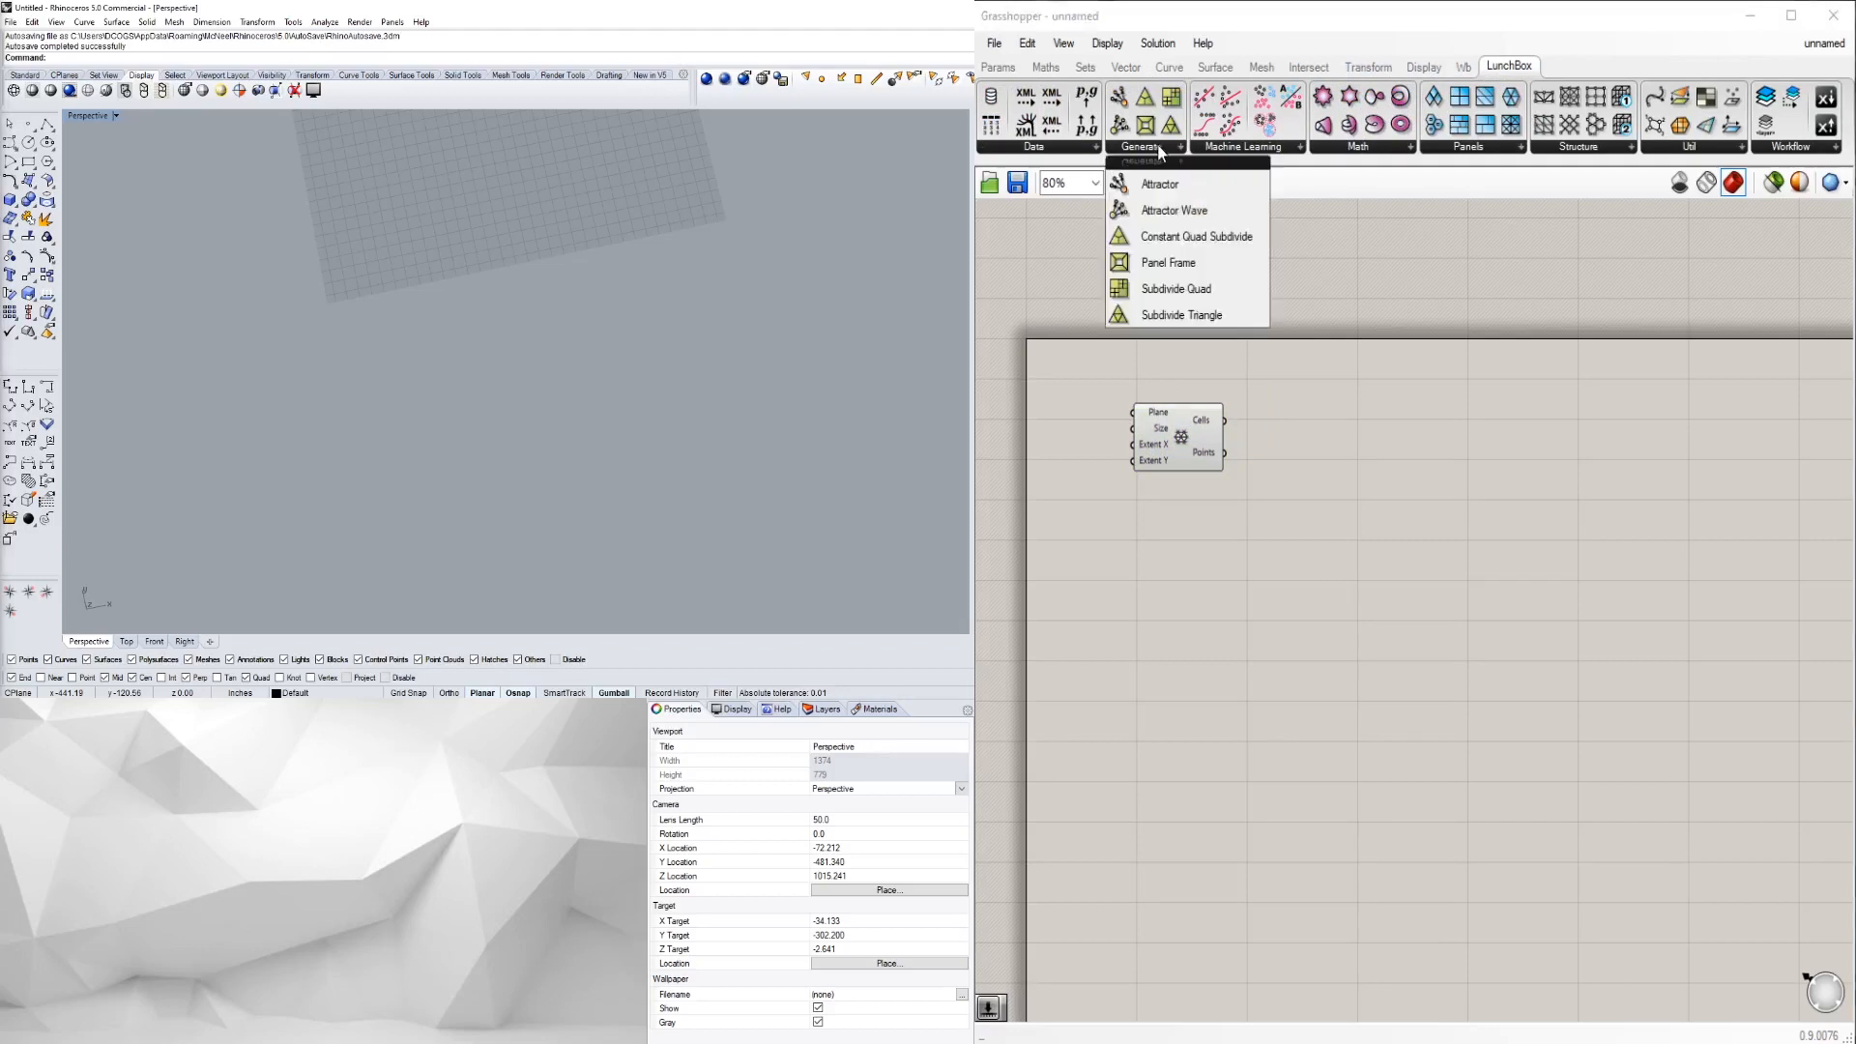
{"action": "left_click", "coordinate": [1161, 185]}
{"action": "left_click", "coordinate": [1283, 423]}
{"action": "left_click_drag", "start_coordinate": [1257, 428], "coordinate": [1311, 482]}
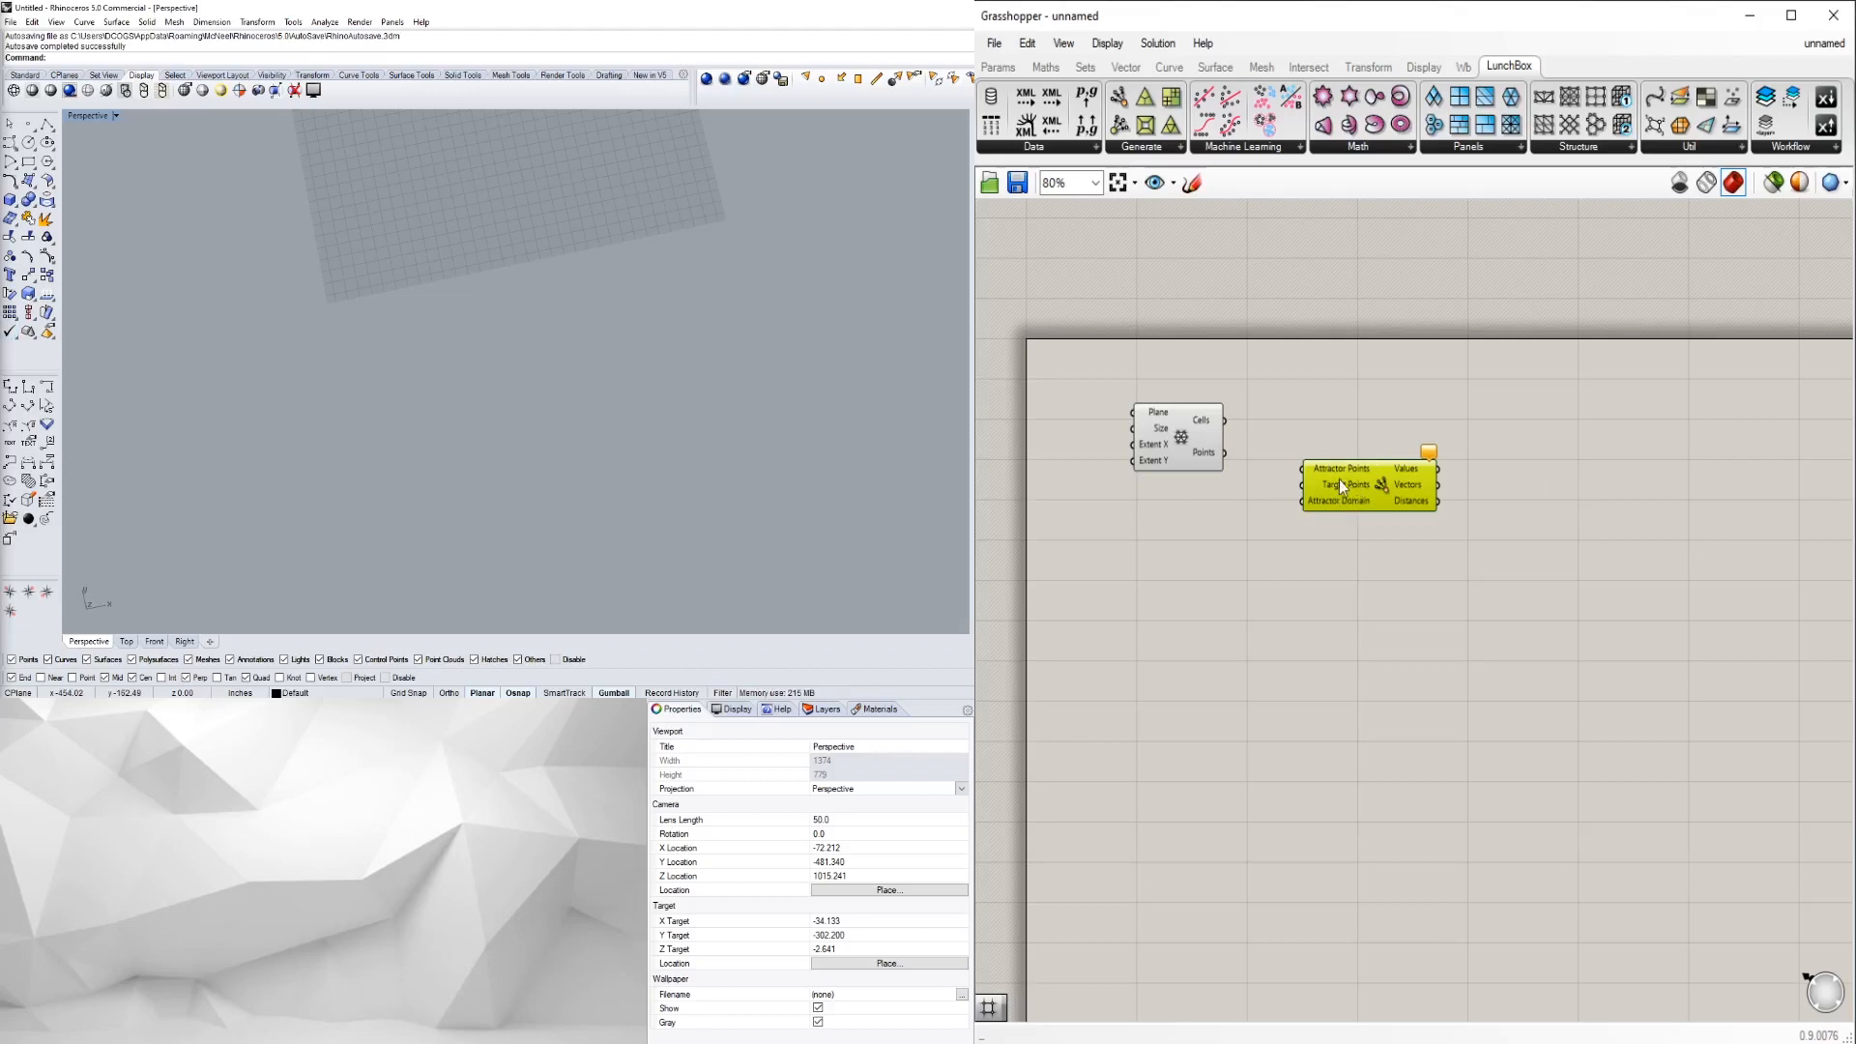
{"action": "left_click_drag", "start_coordinate": [1338, 480], "coordinate": [1353, 493]}
- Frame the triangular grid's preview in Rhino and shift both components across the canvas, leaving free space before the grid's inputs
{"action": "left_click", "coordinate": [1200, 443]}
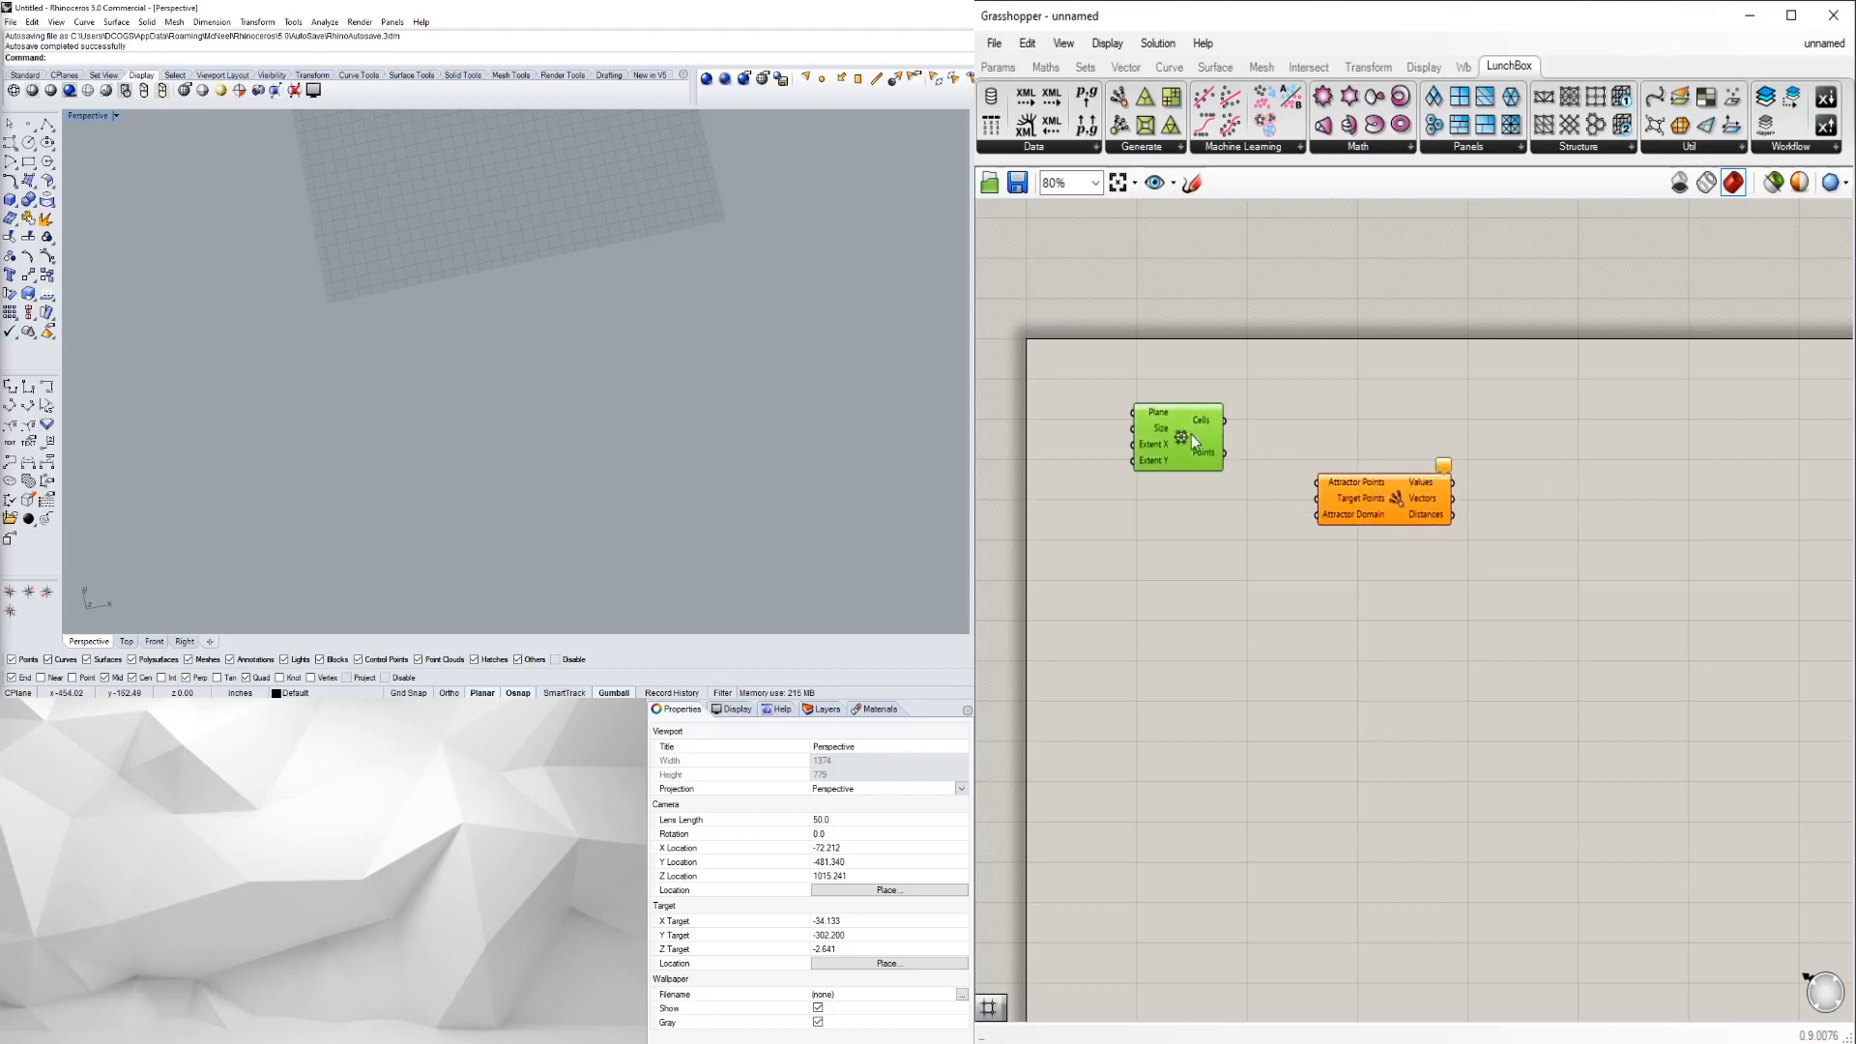
{"action": "right_click_drag", "start_coordinate": [561, 401], "coordinate": [556, 346]}
{"action": "scroll", "coordinate": [556, 345], "scroll_direction": "down", "scroll_amount": 6}
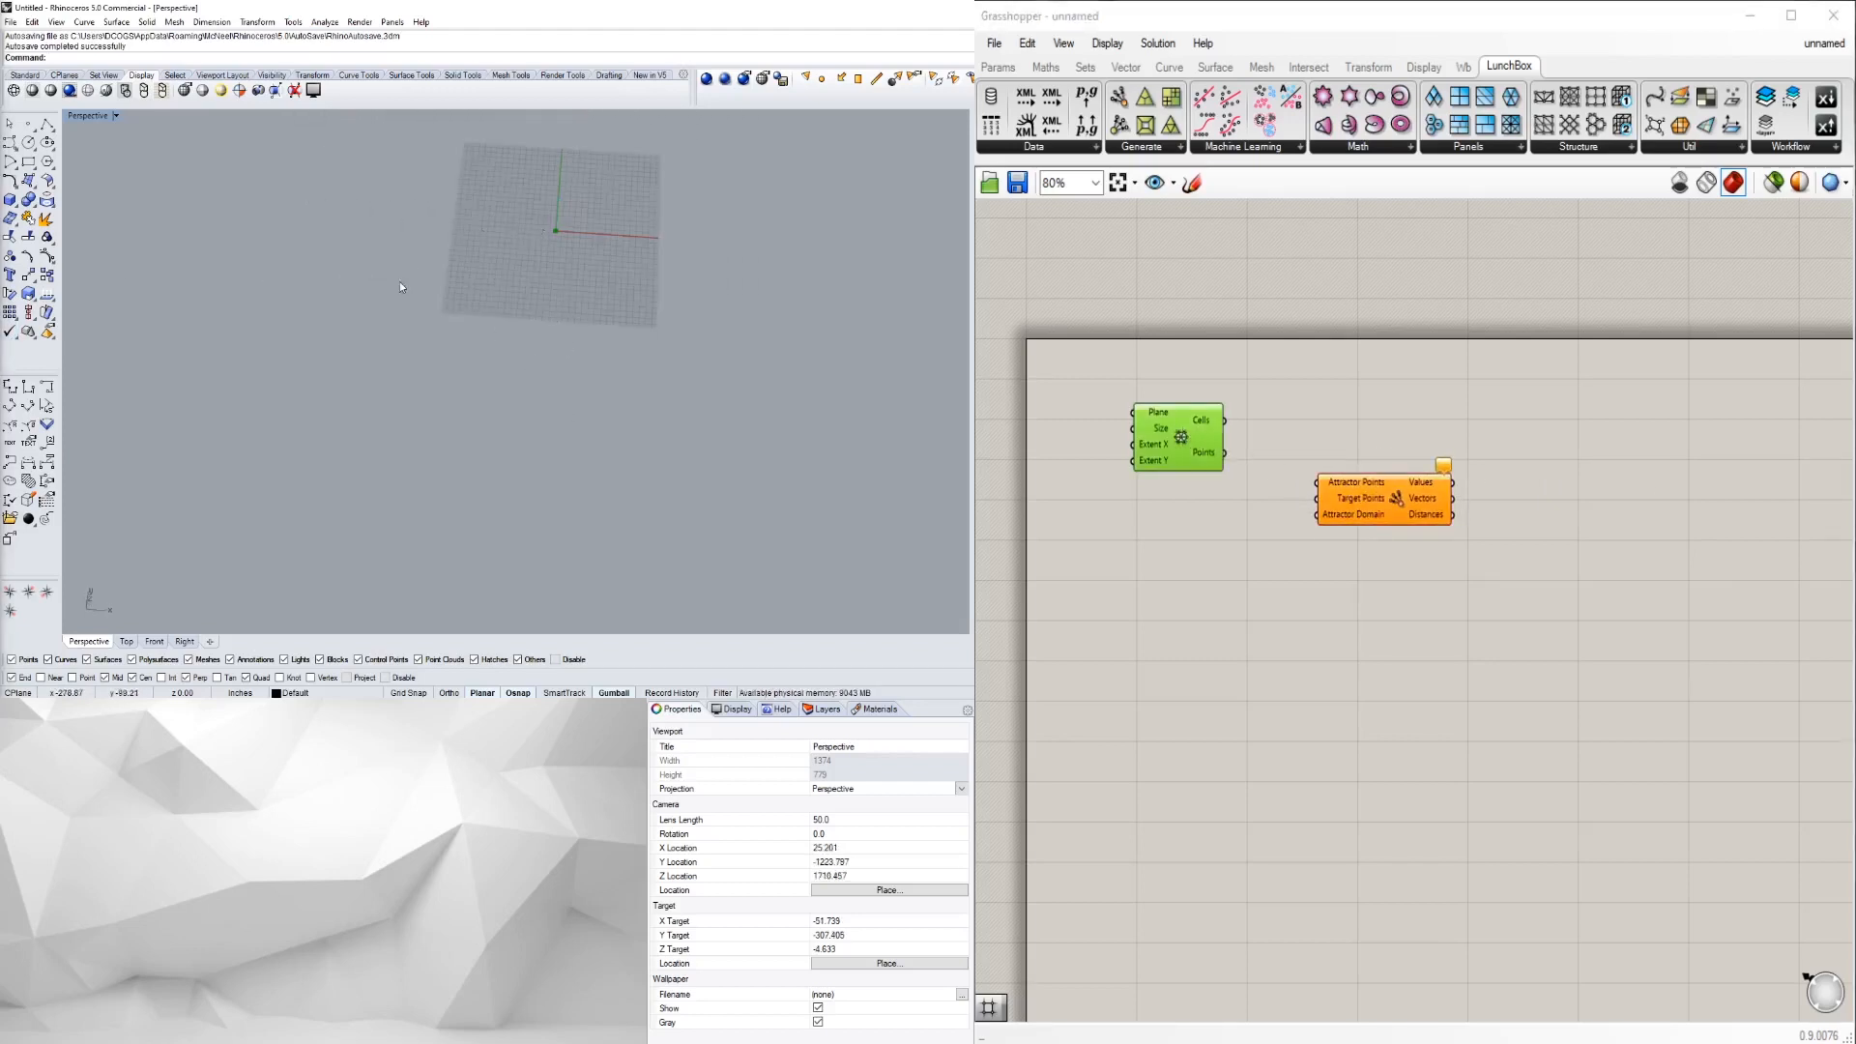
{"action": "scroll", "coordinate": [552, 241], "scroll_direction": "up", "scroll_amount": 10}
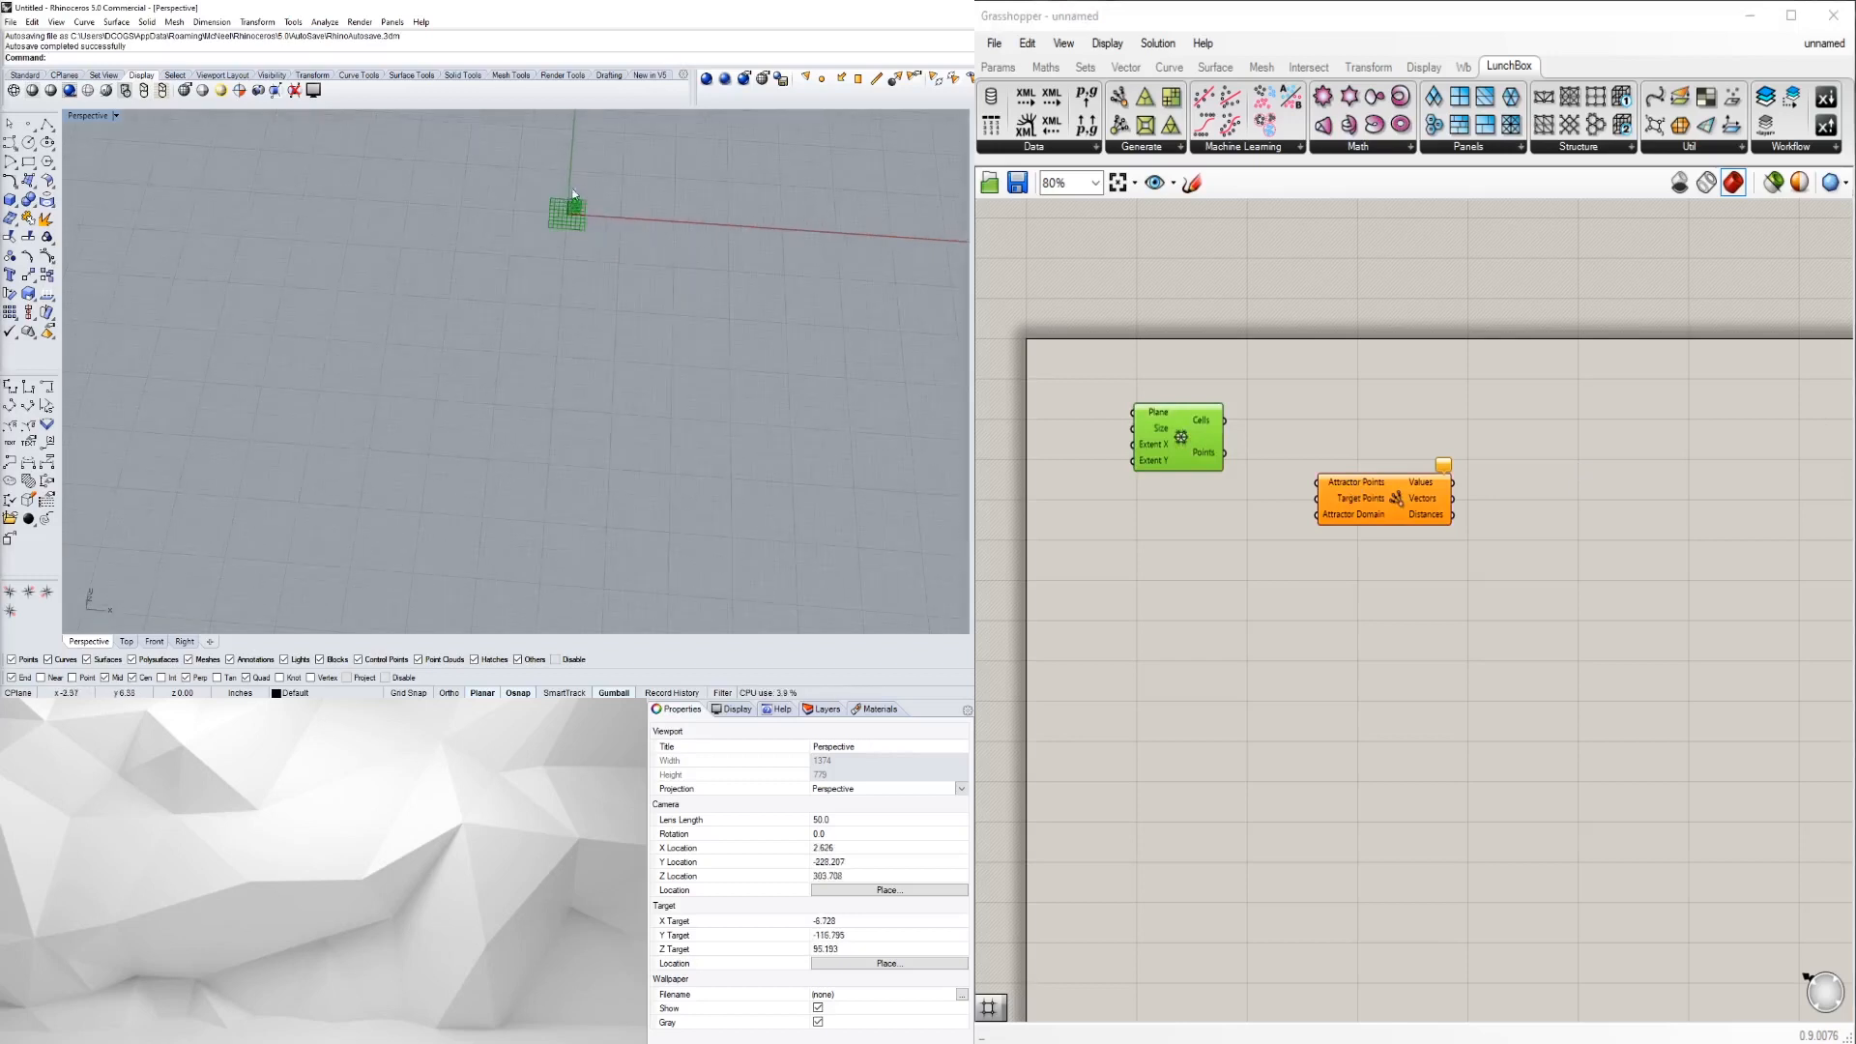
{"action": "left_click_drag", "start_coordinate": [1170, 448], "coordinate": [1263, 446]}
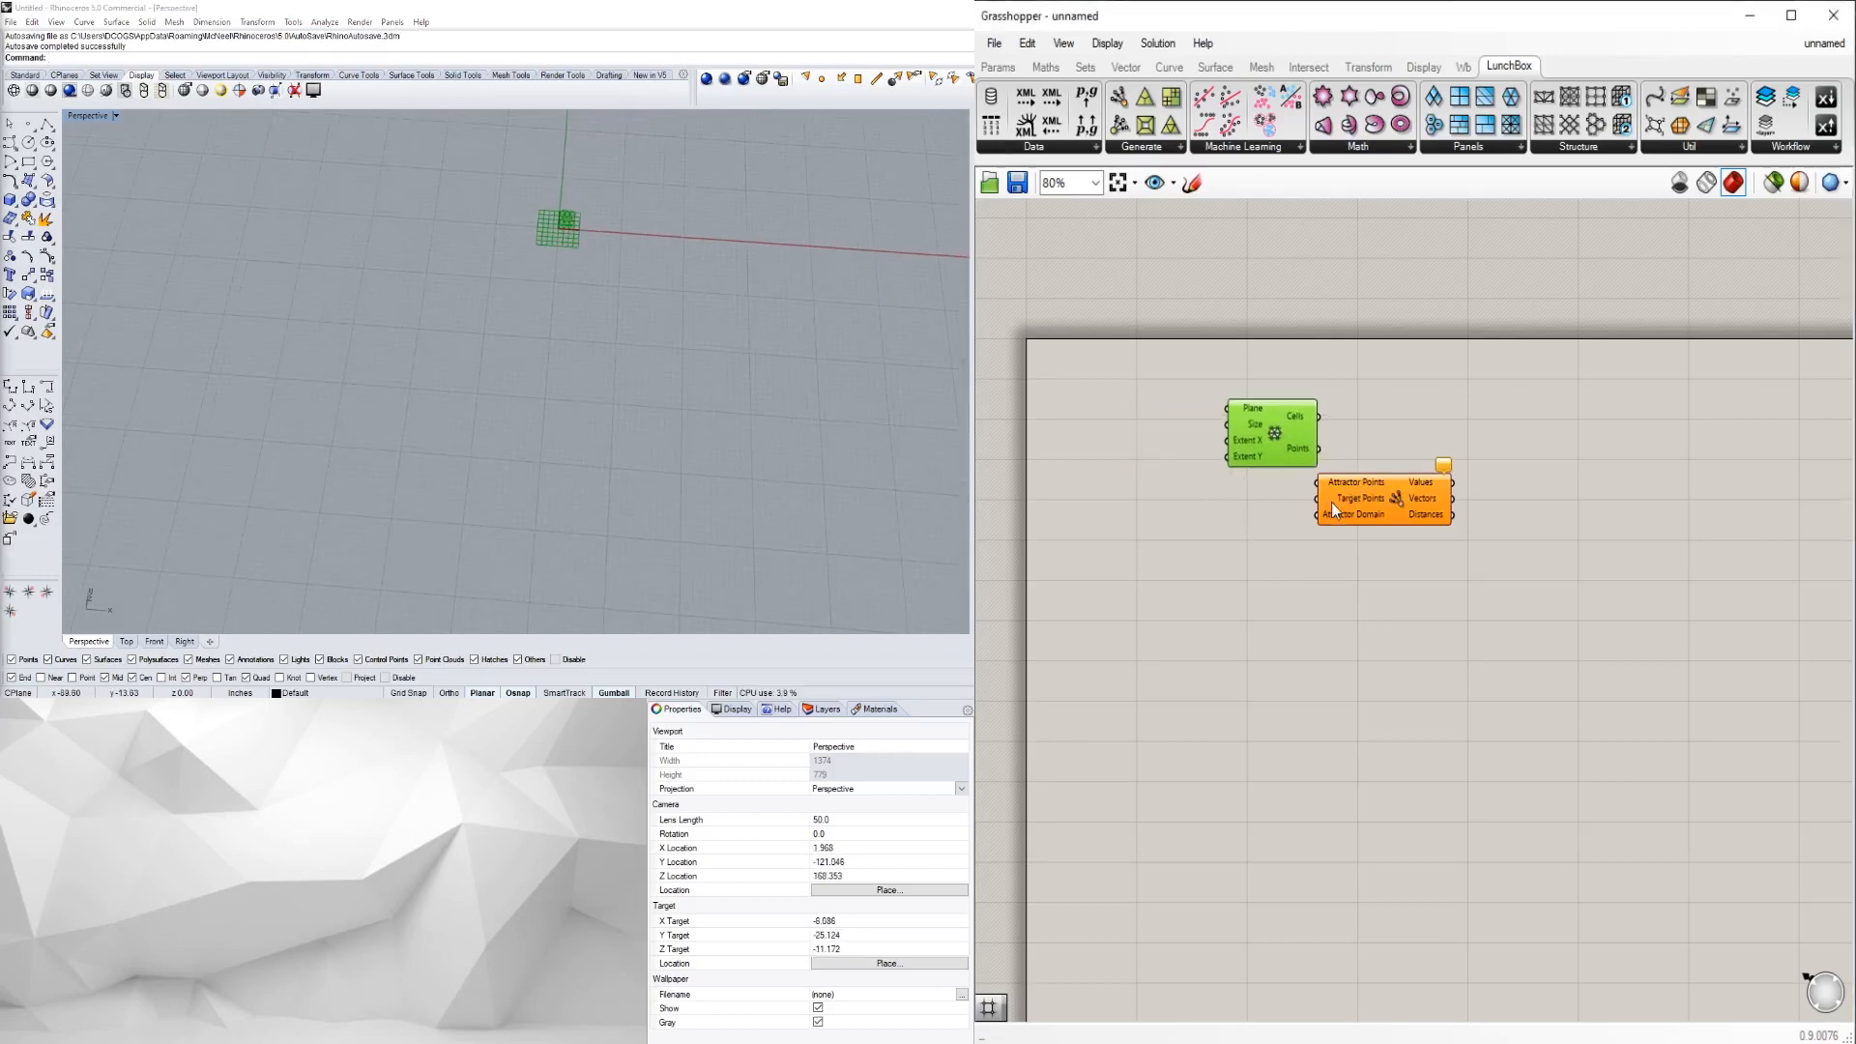
{"action": "left_click_drag", "start_coordinate": [1361, 513], "coordinate": [1437, 540]}
{"action": "left_click_drag", "start_coordinate": [1264, 422], "coordinate": [1296, 421]}
{"action": "left_click_drag", "start_coordinate": [1468, 547], "coordinate": [1509, 556]}
{"action": "left_click_drag", "start_coordinate": [1330, 437], "coordinate": [1371, 465]}
{"action": "left_click_drag", "start_coordinate": [1525, 549], "coordinate": [1506, 520]}
{"action": "left_click_drag", "start_coordinate": [1315, 445], "coordinate": [1322, 439]}
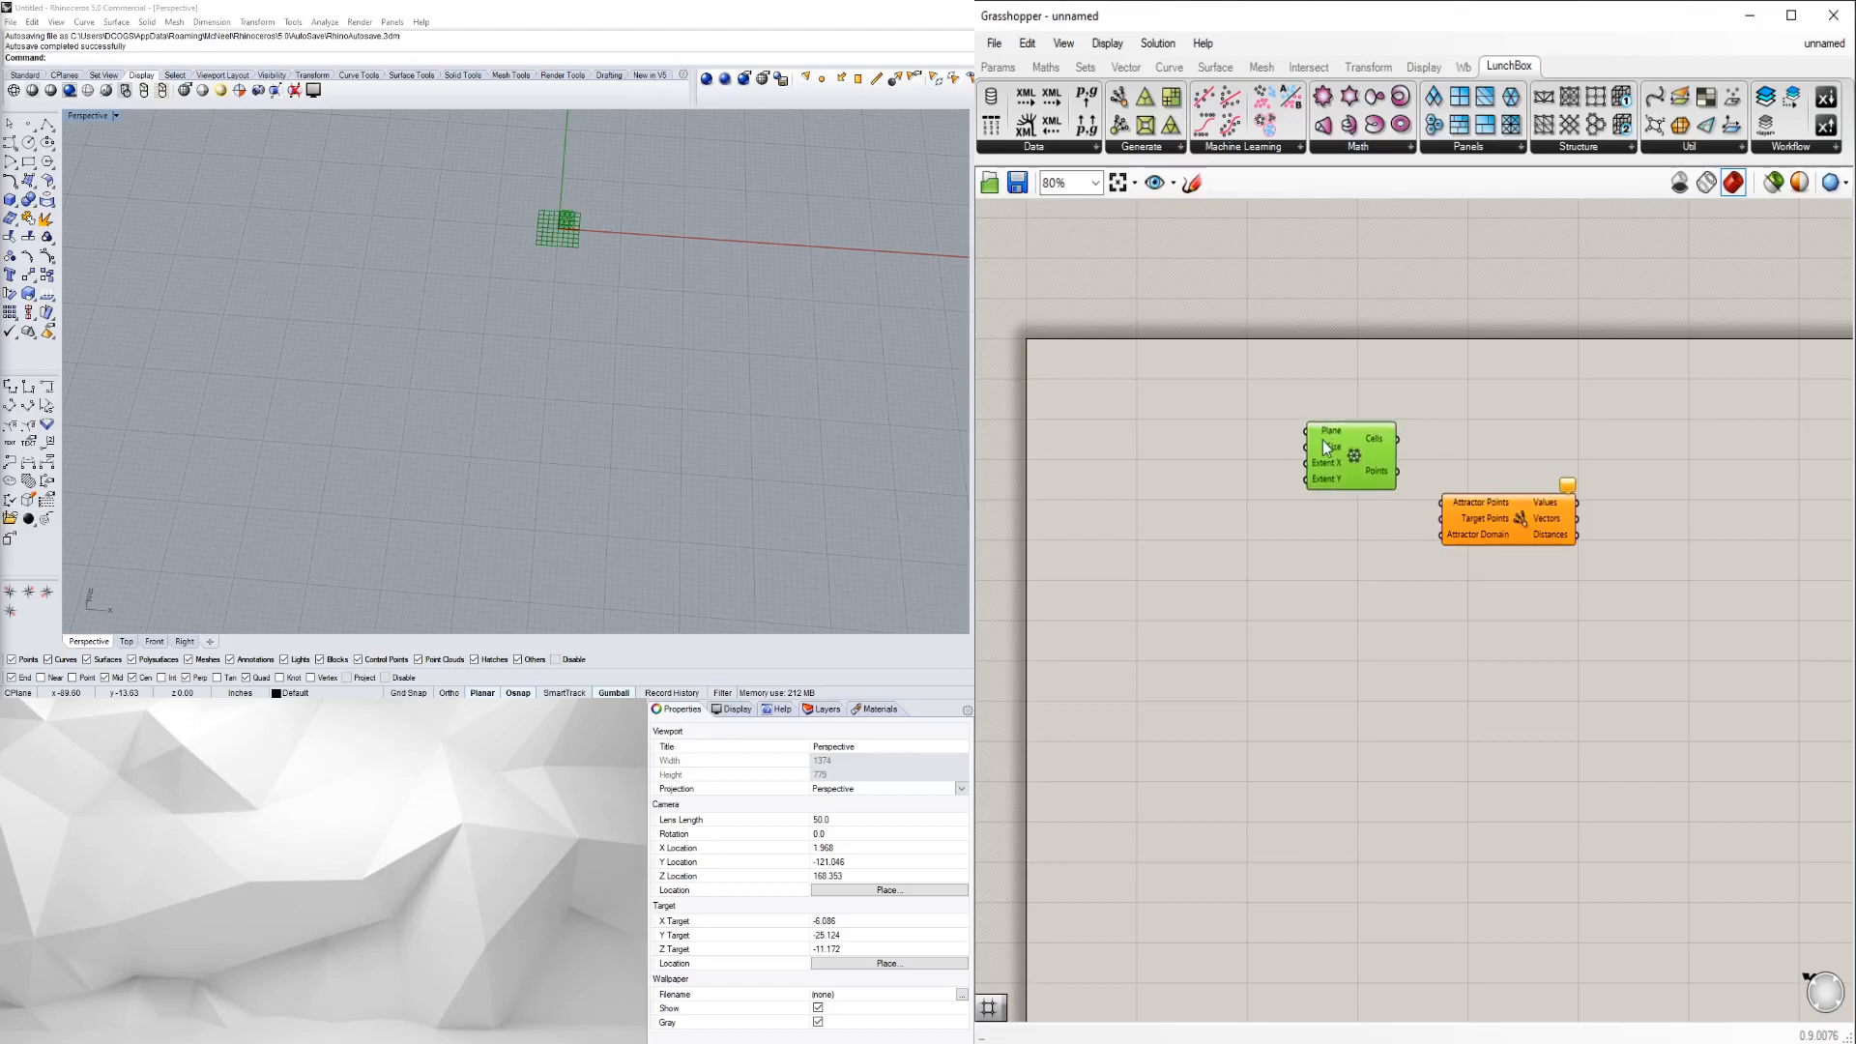
- Create a number slider with the value 15 and connect it to the triangular grid's Size input
{"action": "double_click", "coordinate": [1166, 458]}
{"action": "type", "text": "15"}
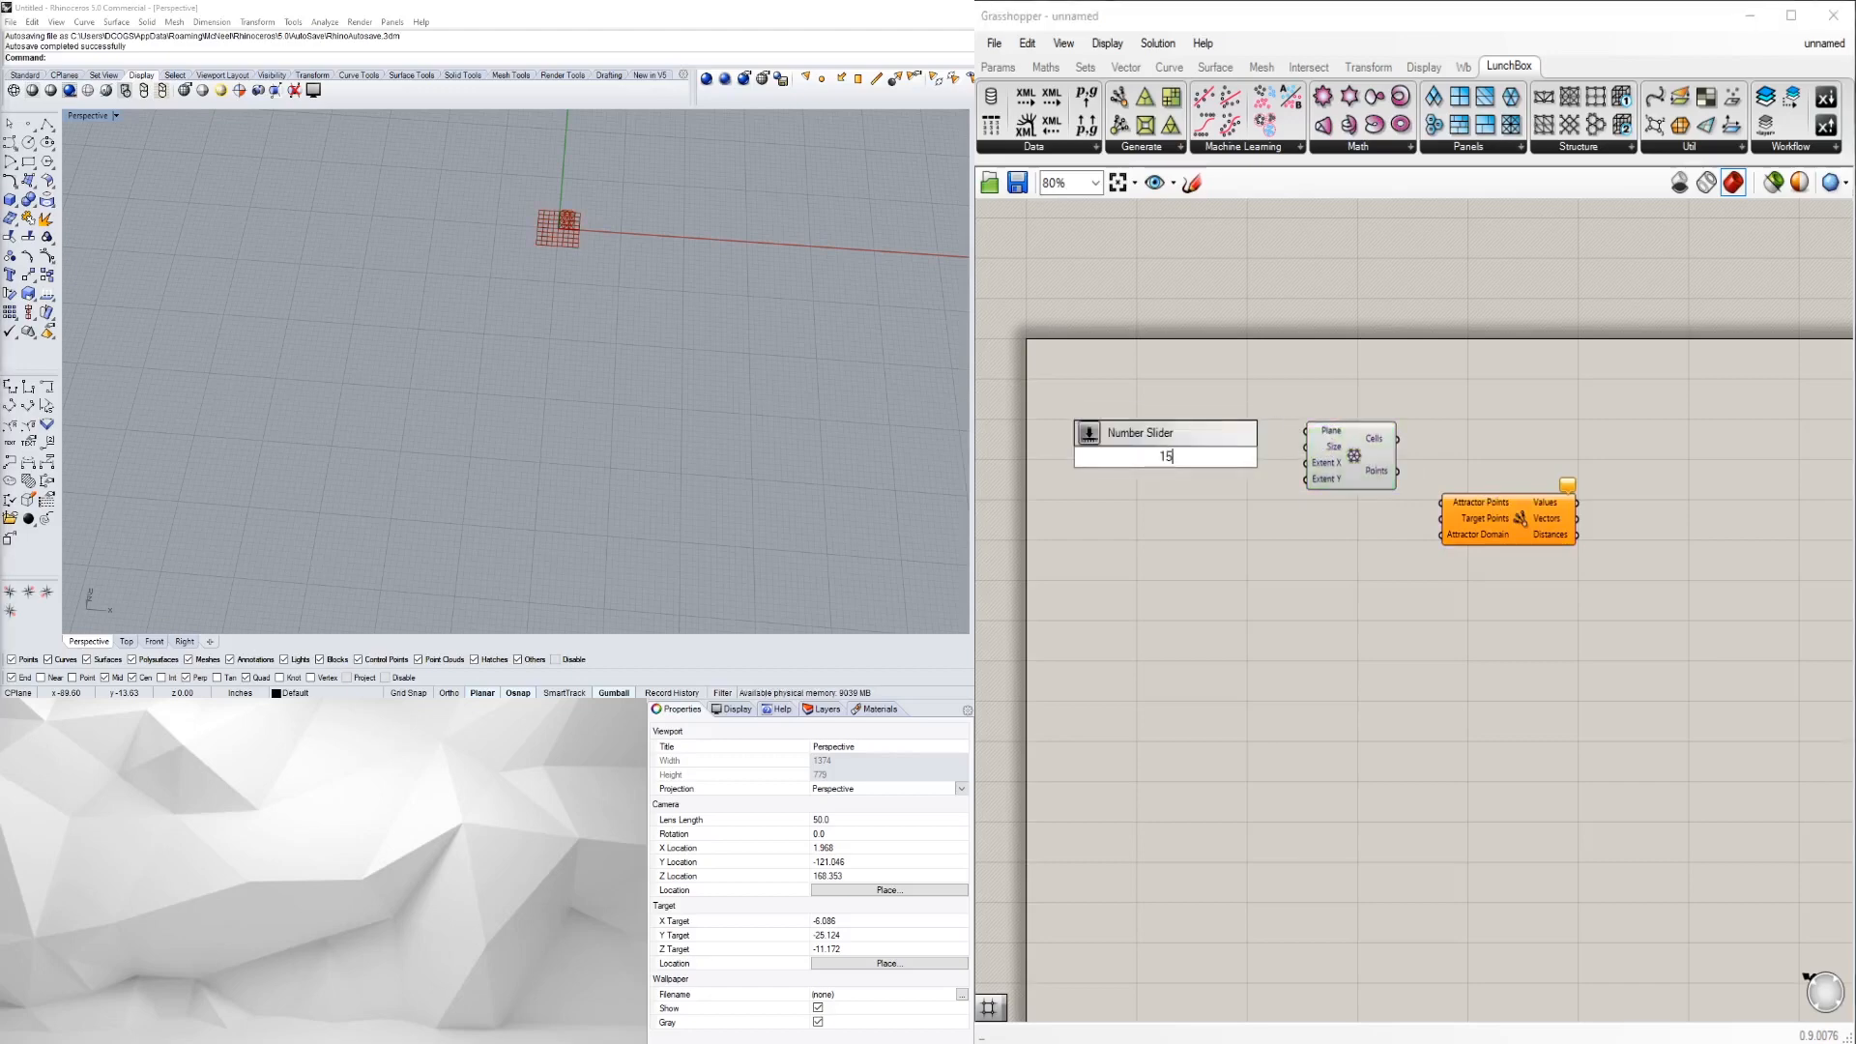
{"action": "key", "text": "Return"}
{"action": "scroll", "coordinate": [1253, 455], "scroll_direction": "up", "scroll_amount": 3}
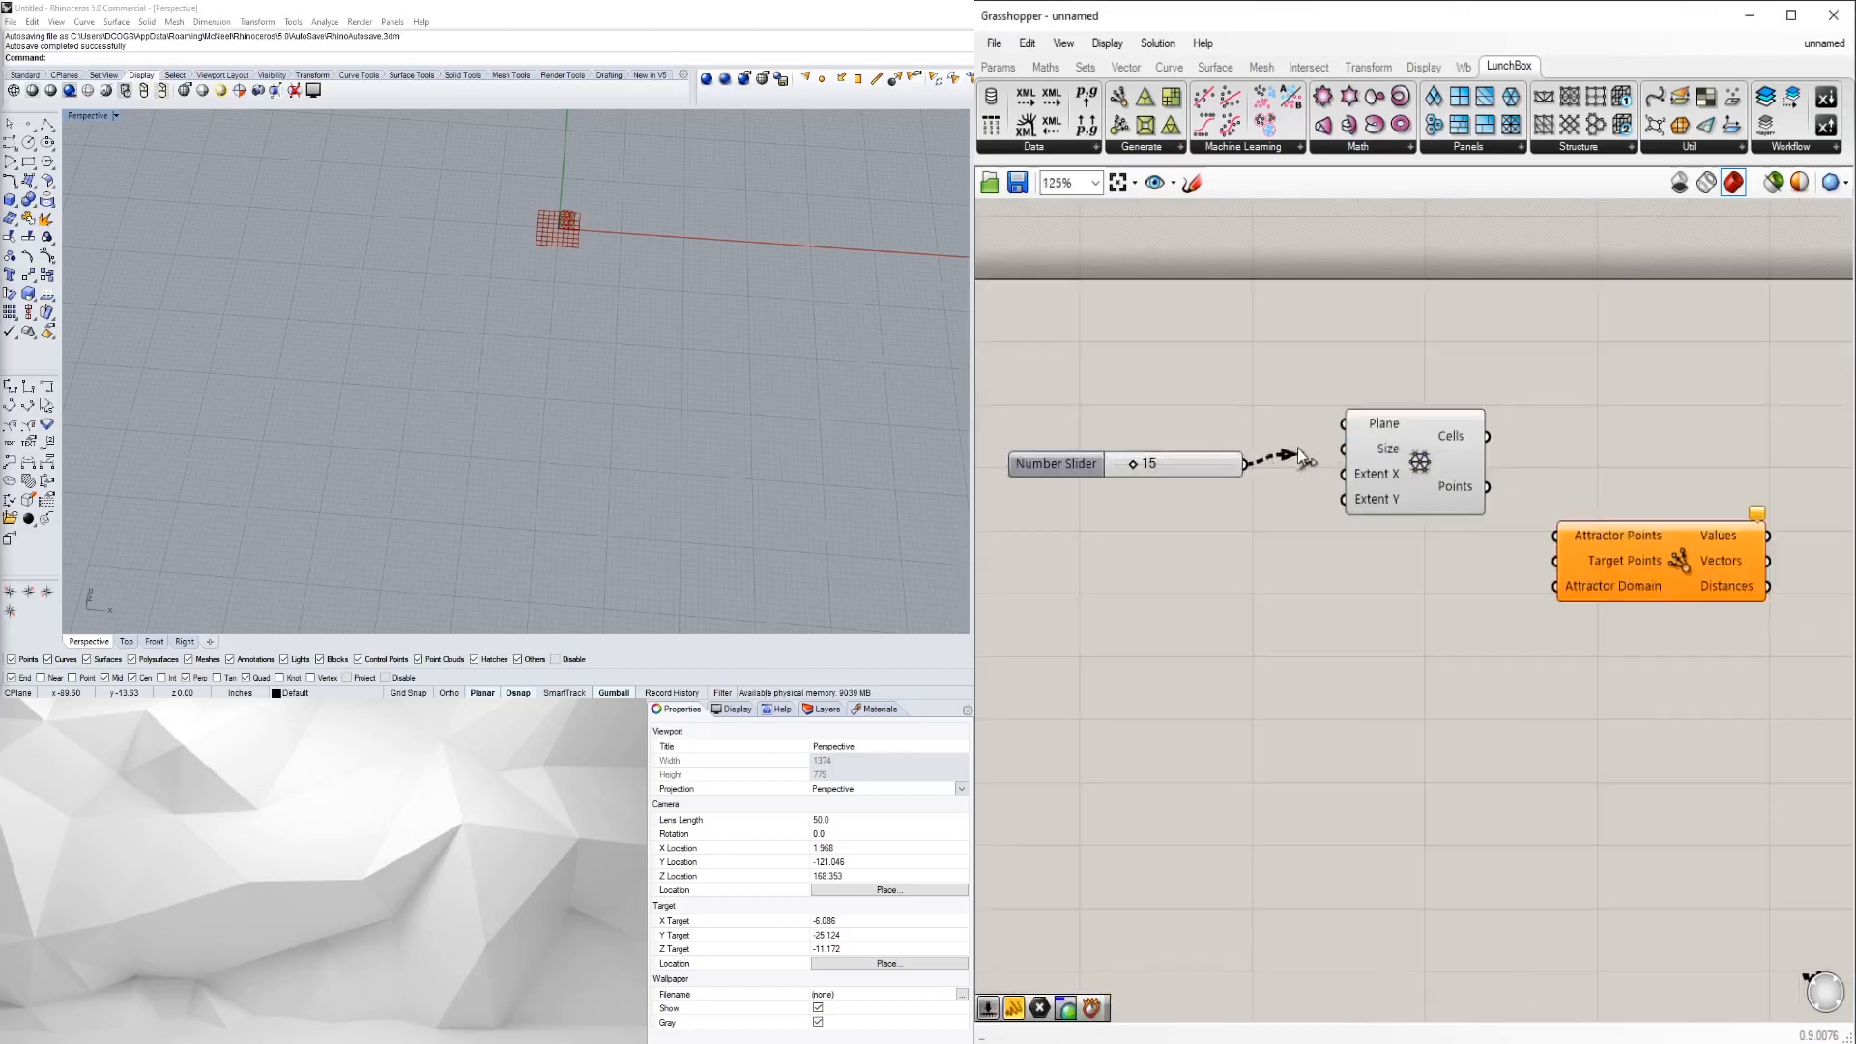
{"action": "left_click_drag", "start_coordinate": [1298, 448], "coordinate": [1331, 468]}
{"action": "scroll", "coordinate": [716, 253], "scroll_direction": "down", "scroll_amount": 4}
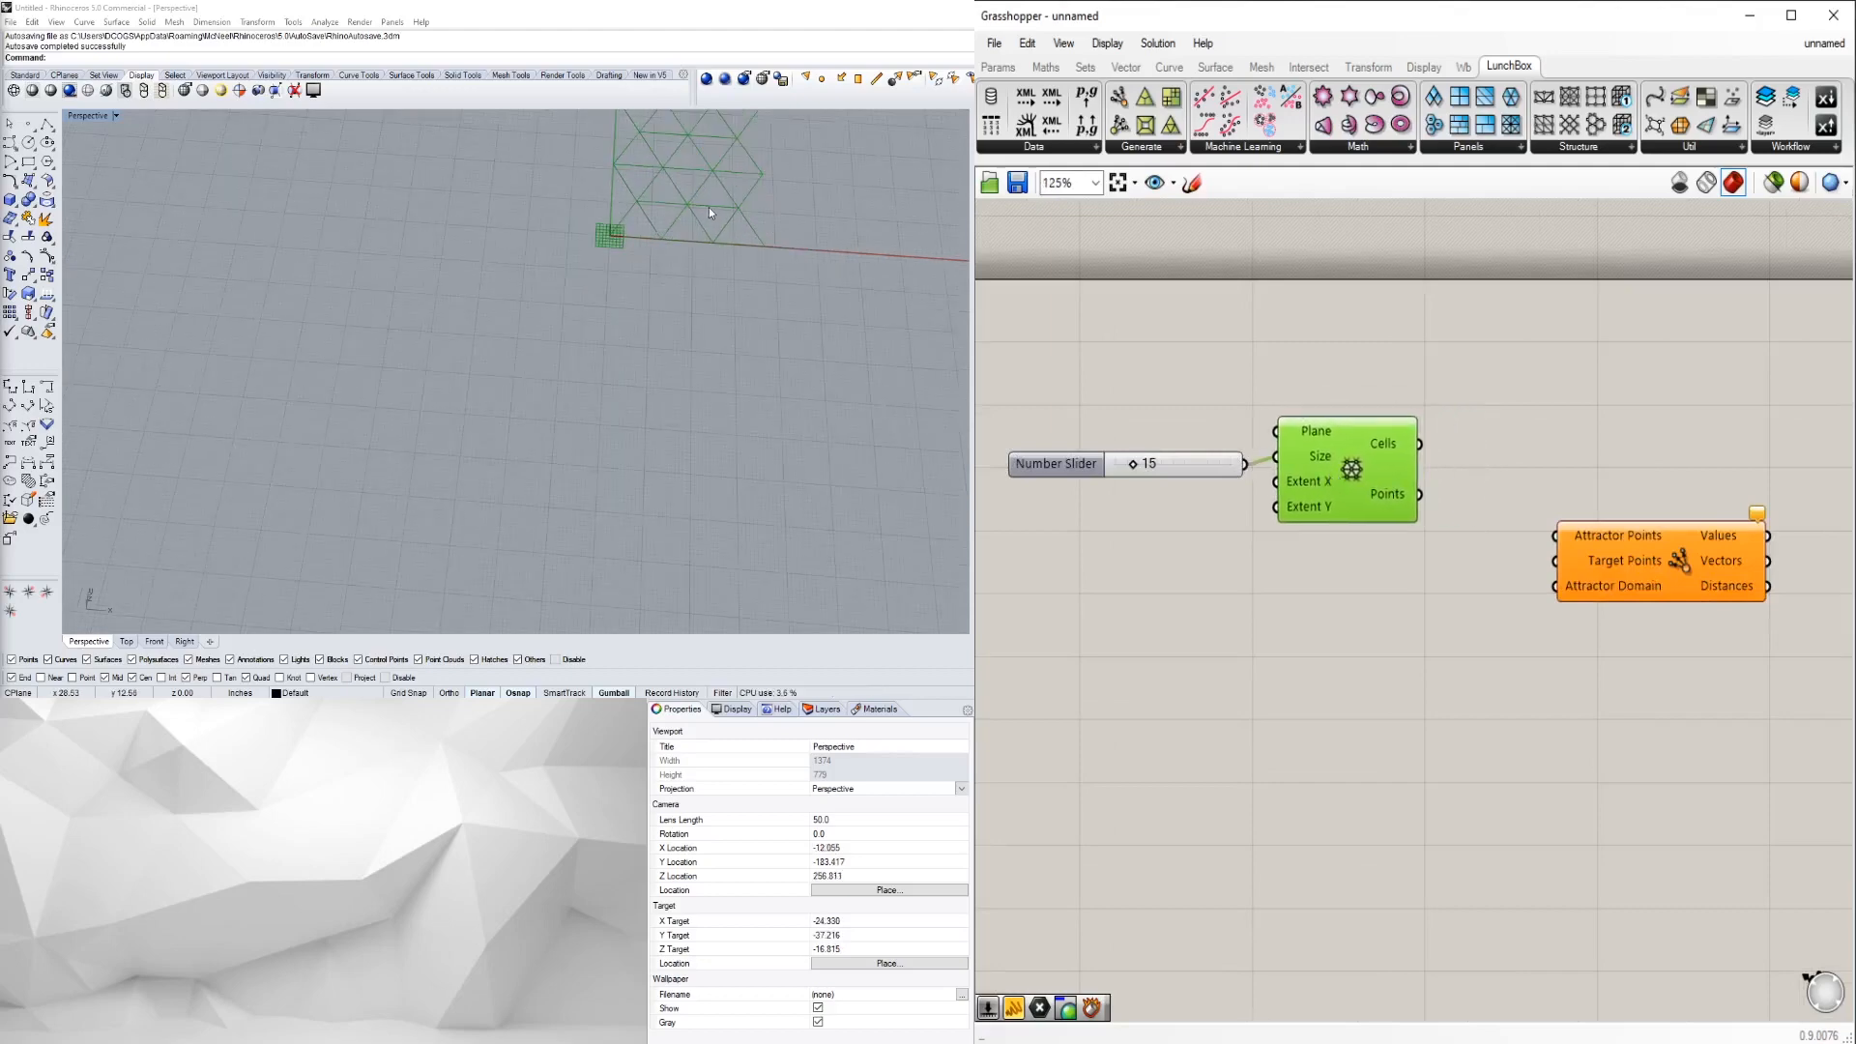
{"action": "right_click_drag", "start_coordinate": [667, 296], "coordinate": [539, 480], "text": "shift"}
{"action": "scroll", "coordinate": [567, 336], "scroll_direction": "up", "scroll_amount": 6}
{"action": "left_click", "coordinate": [1499, 699]}
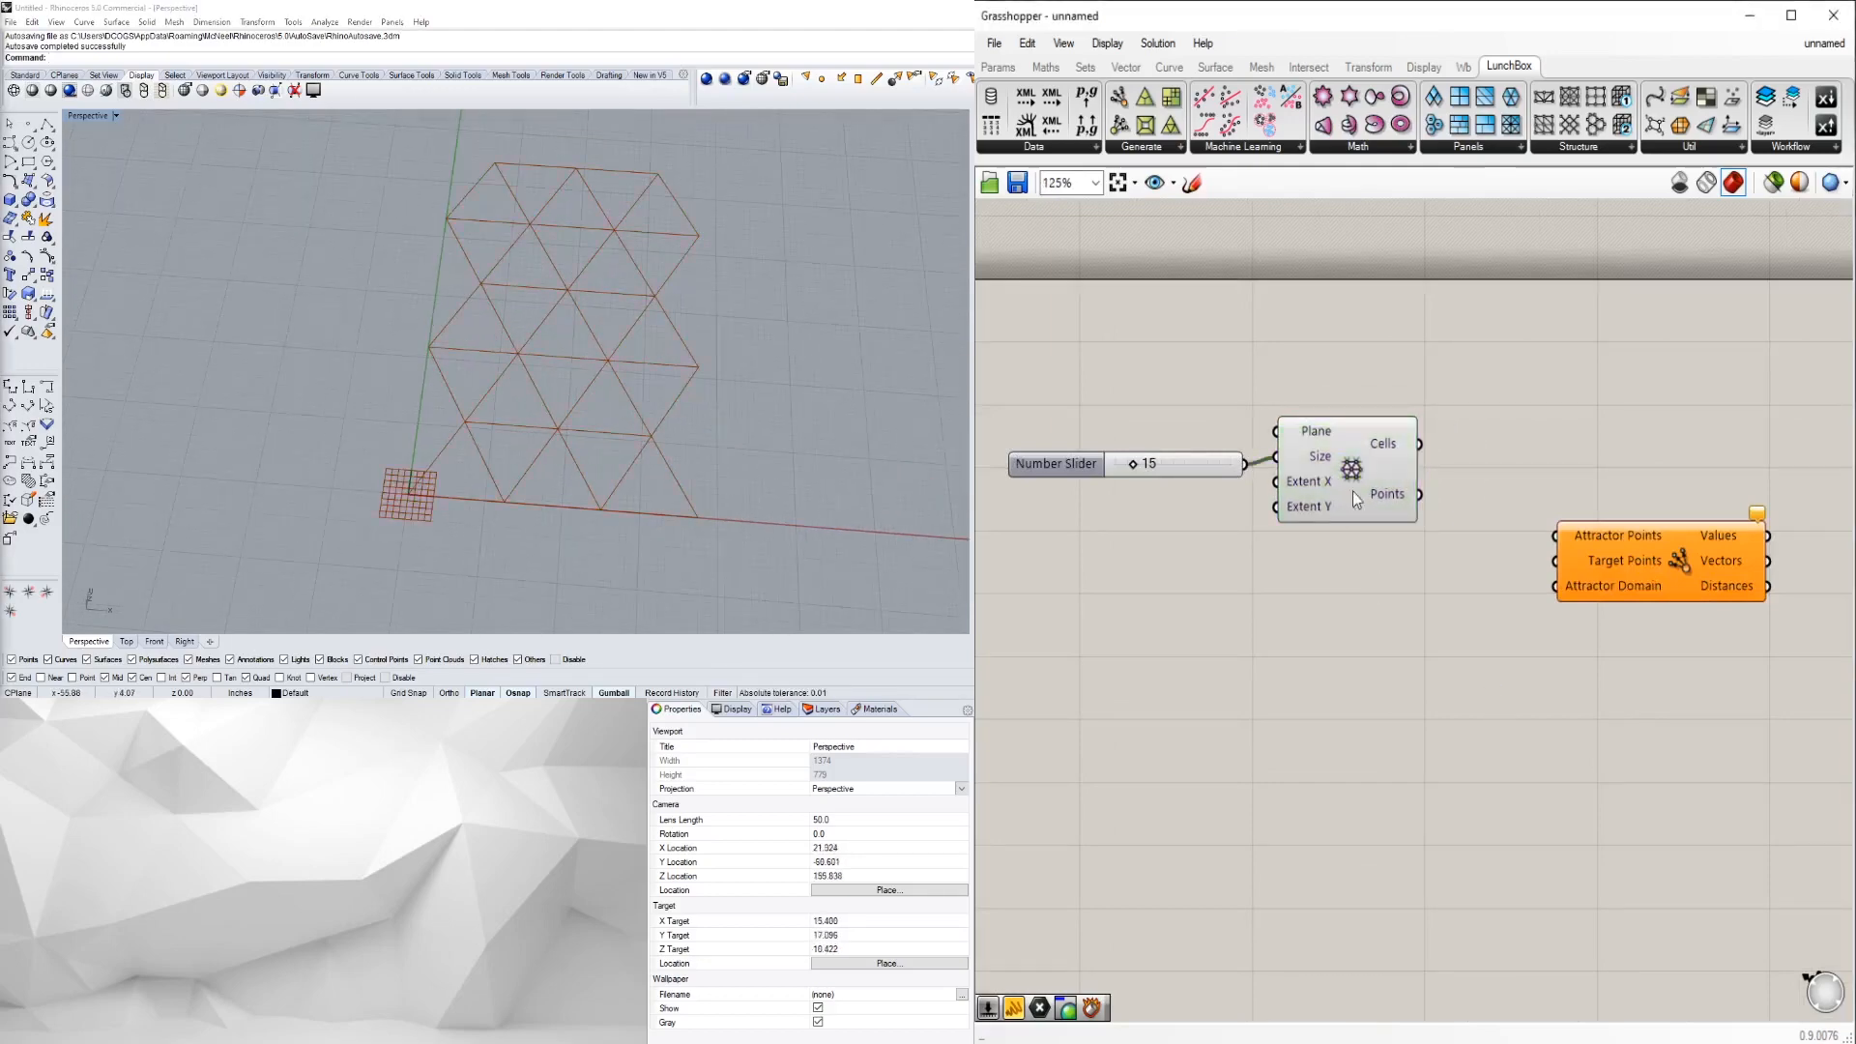
{"action": "left_click_drag", "start_coordinate": [1354, 491], "coordinate": [1347, 499]}
- Add a Point parameter and feed it from the triangular grid's Points output
{"action": "double_click", "coordinate": [1499, 573]}
{"action": "type", "text": "POI"}
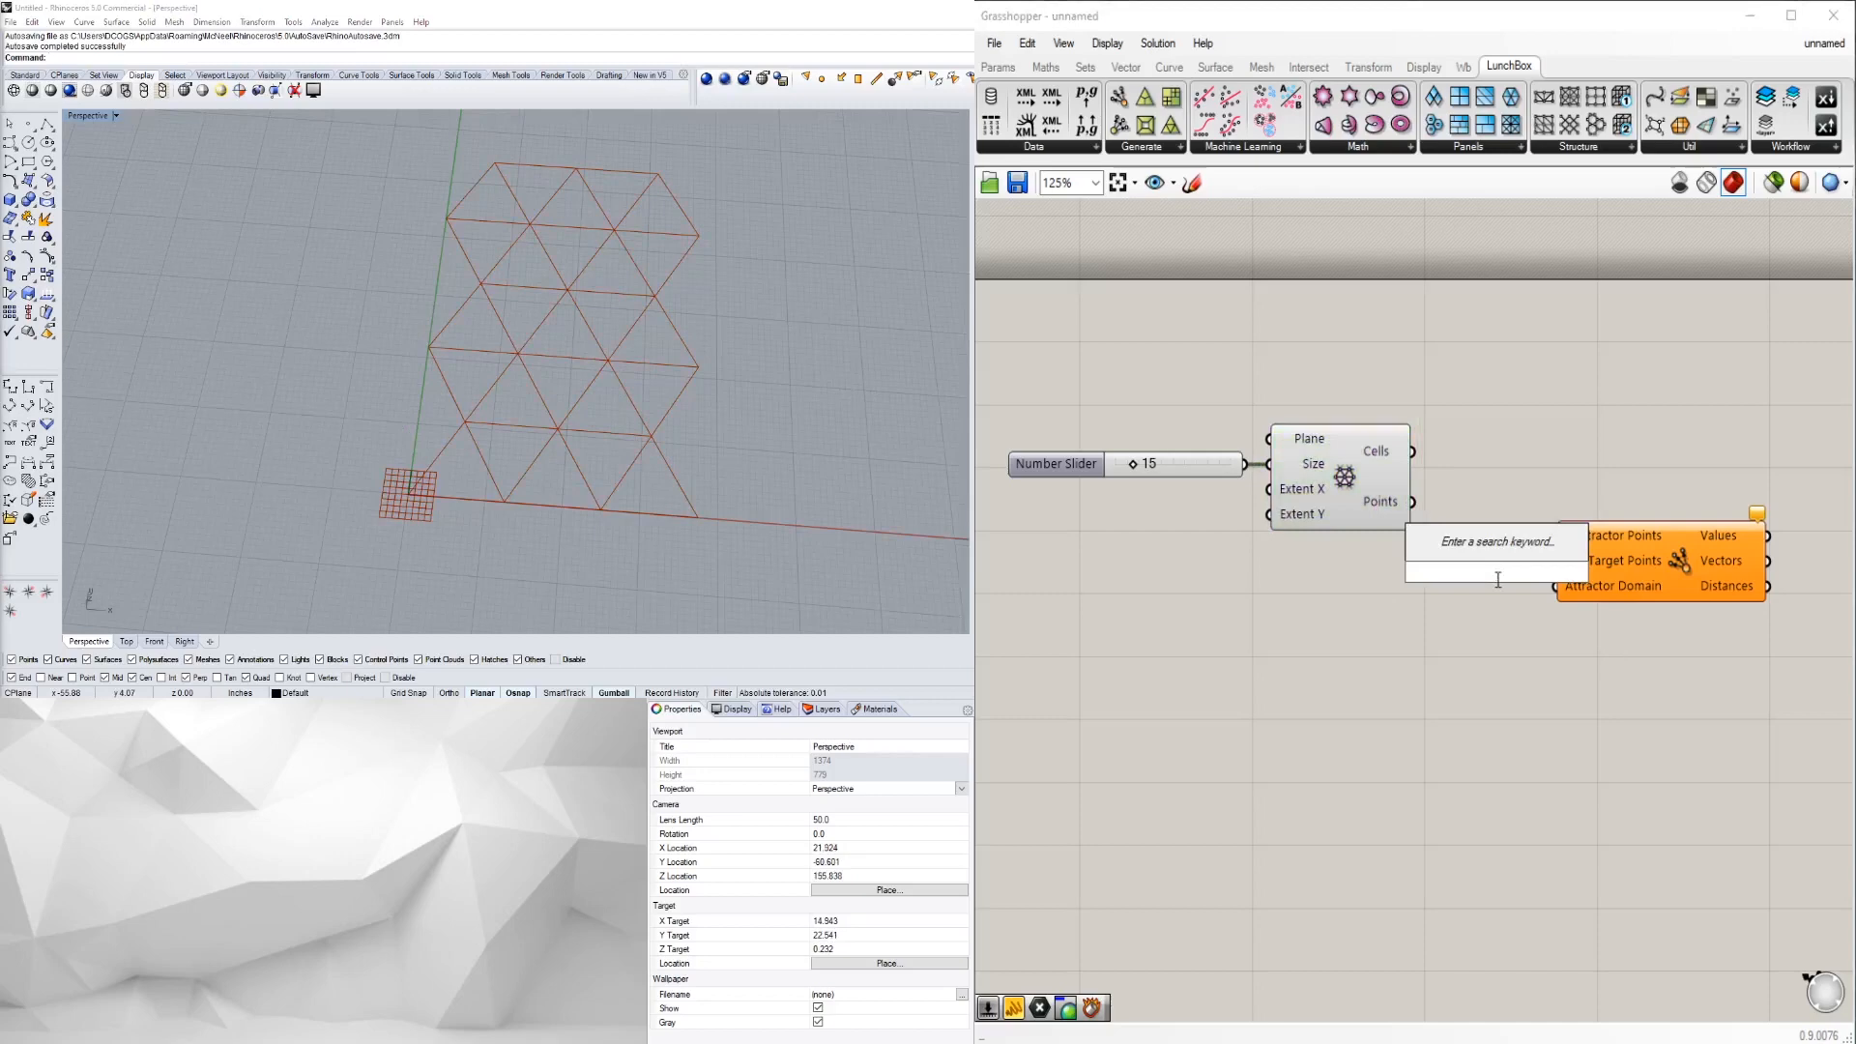
{"action": "left_click", "coordinate": [1466, 467]}
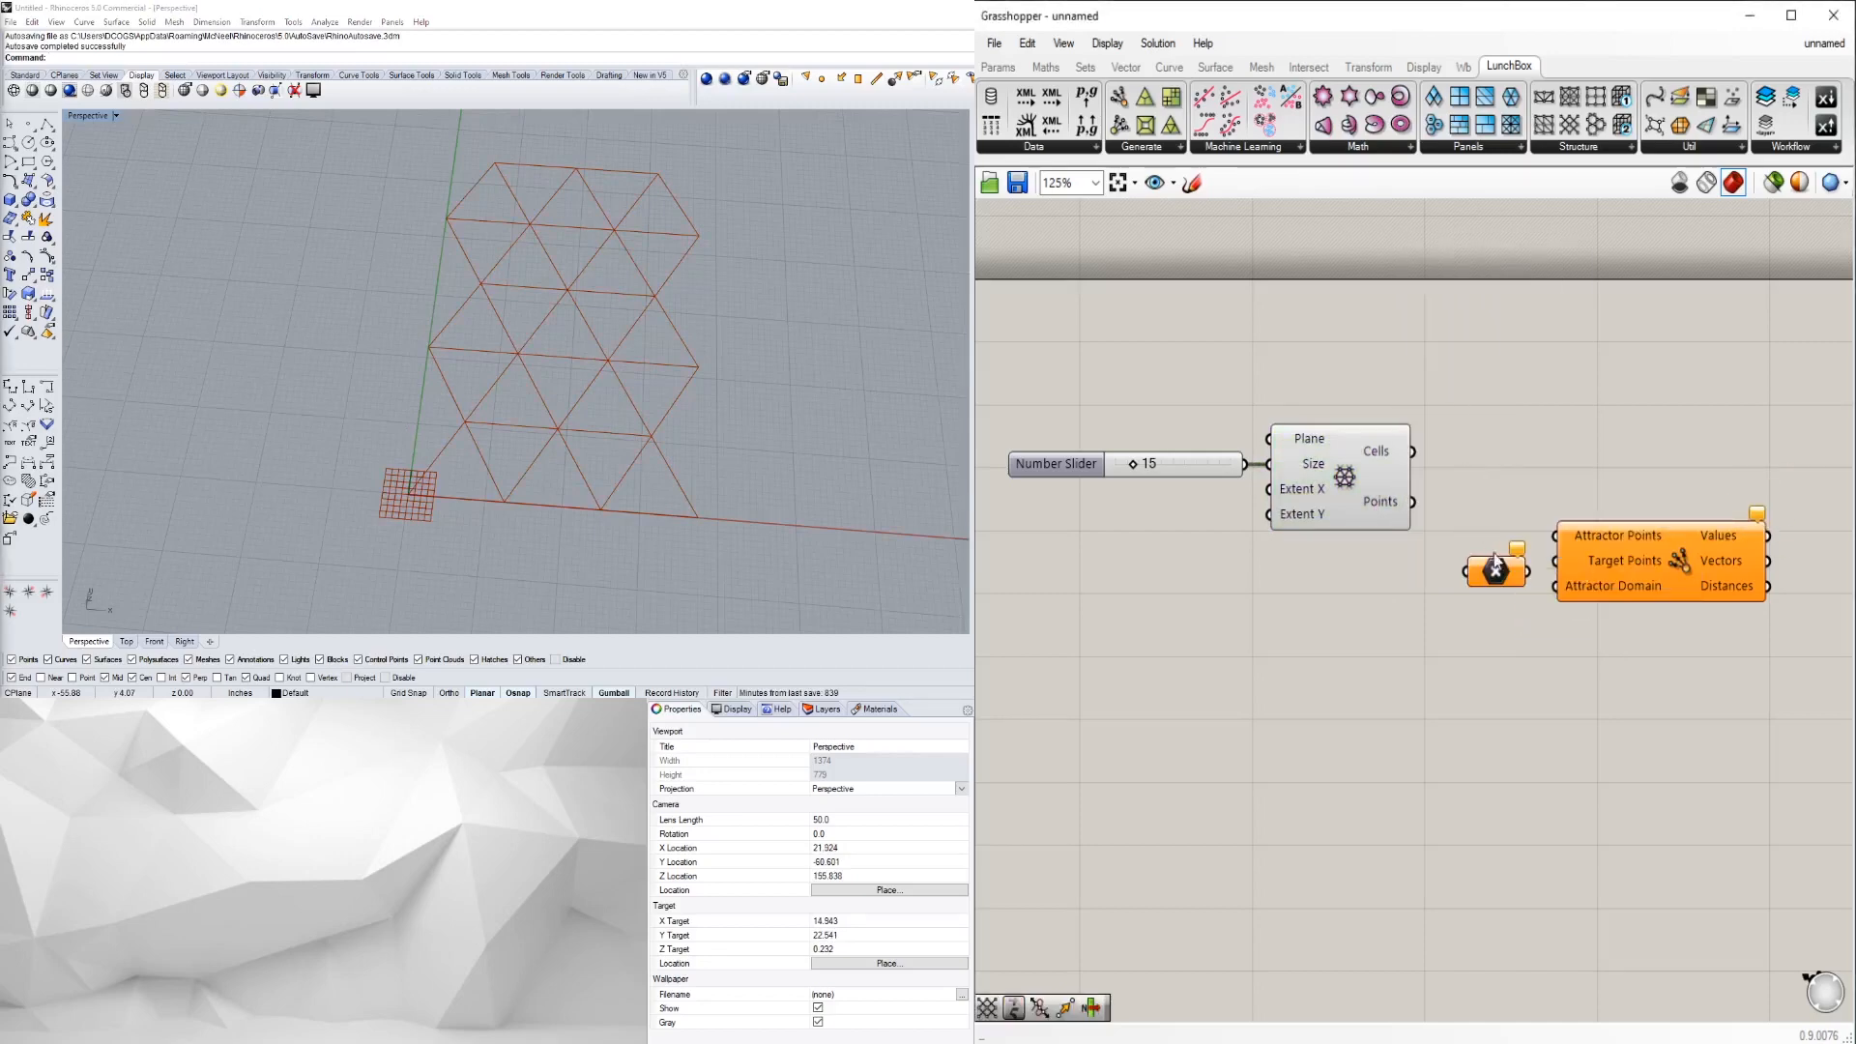
{"action": "left_click_drag", "start_coordinate": [1412, 502], "coordinate": [1445, 528]}
{"action": "right_click_drag", "start_coordinate": [1598, 607], "coordinate": [1549, 612]}
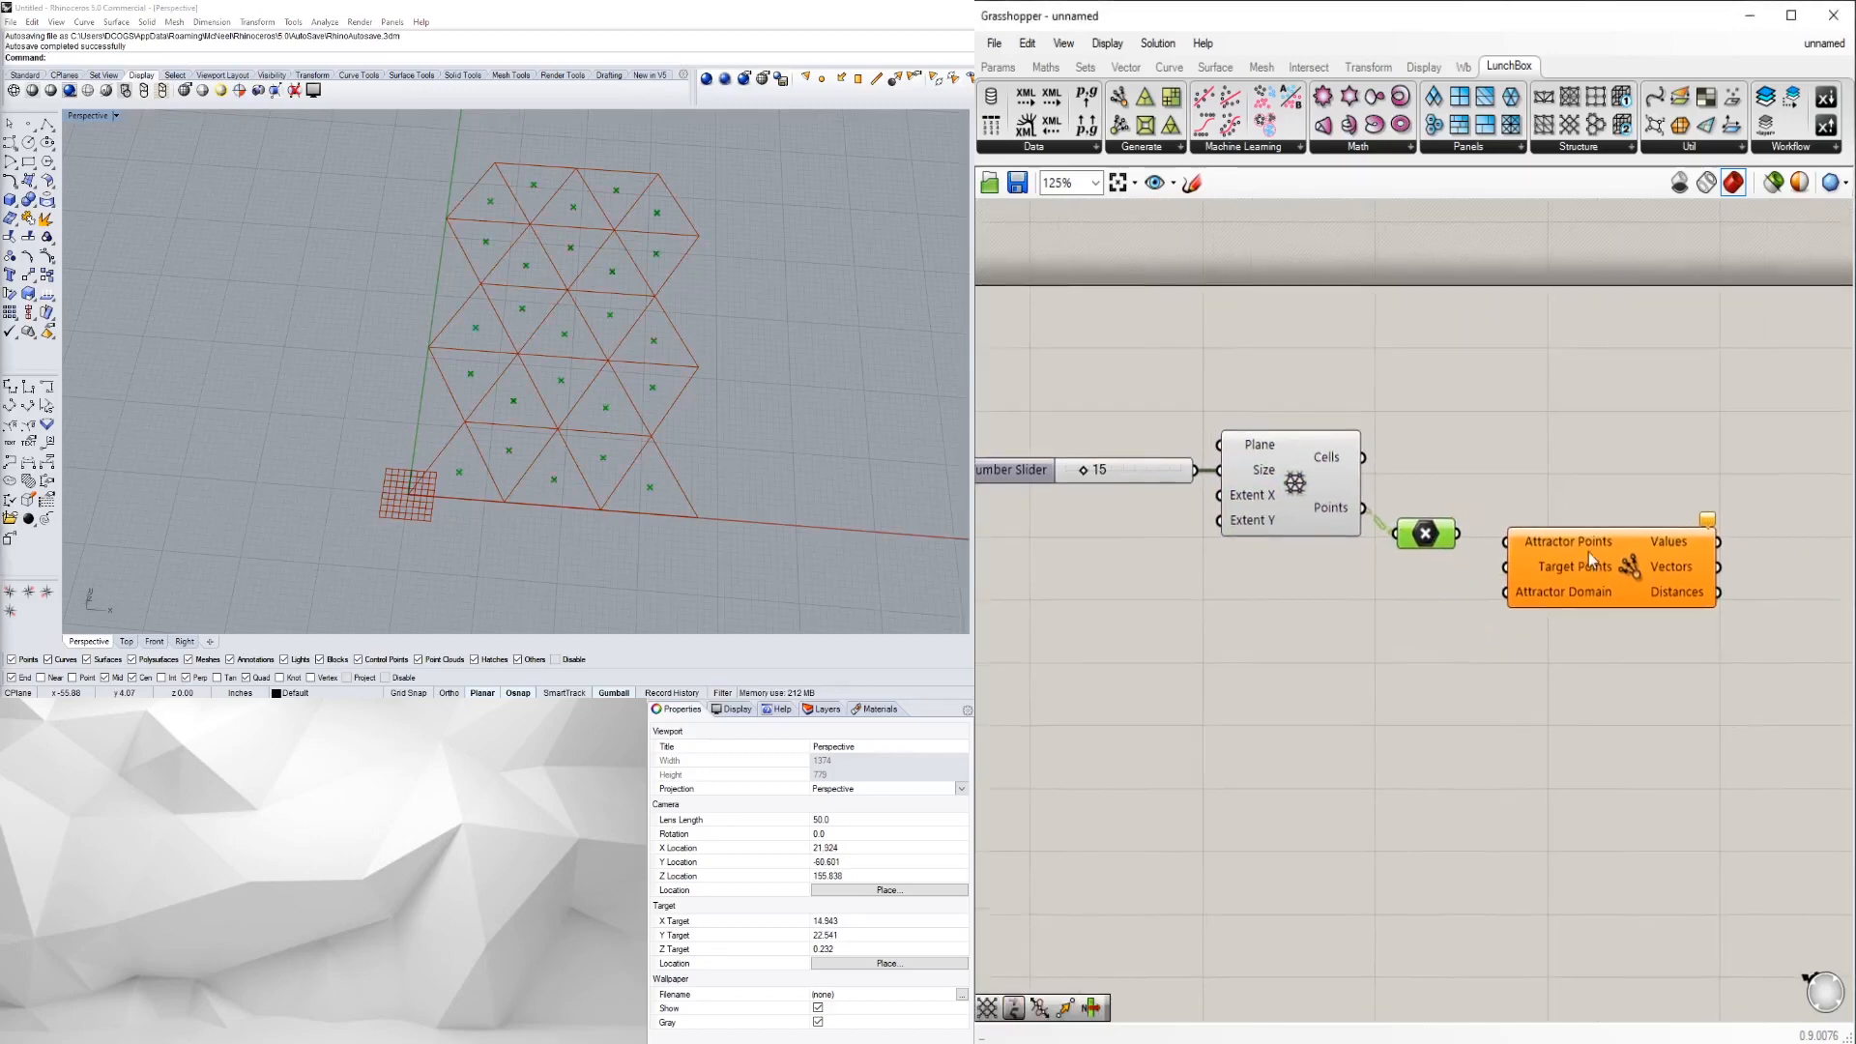
- Move the Attractor component farther away and space out the triangular grid and Point components
{"action": "left_click_drag", "start_coordinate": [1588, 553], "coordinate": [1661, 584]}
{"action": "left_click", "coordinate": [1403, 527]}
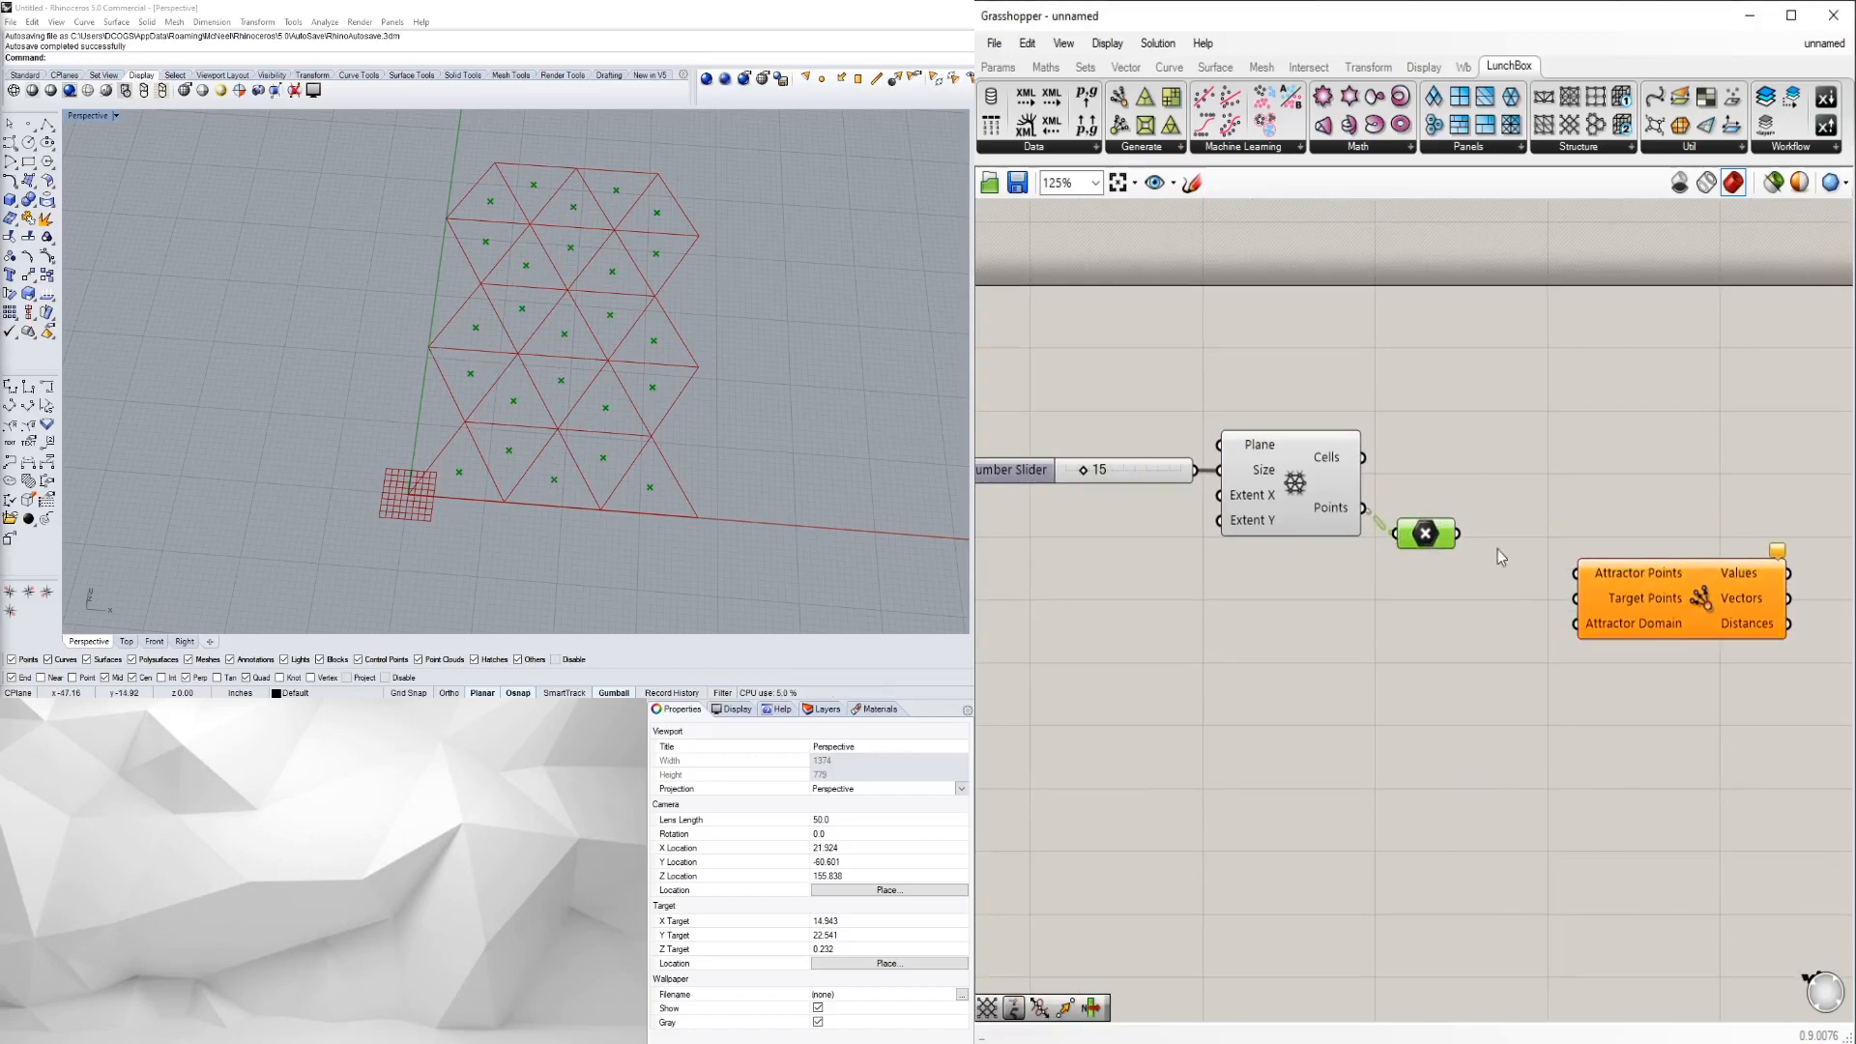
{"action": "left_click_drag", "start_coordinate": [1406, 547], "coordinate": [1370, 522]}
{"action": "left_click", "coordinate": [1327, 468]}
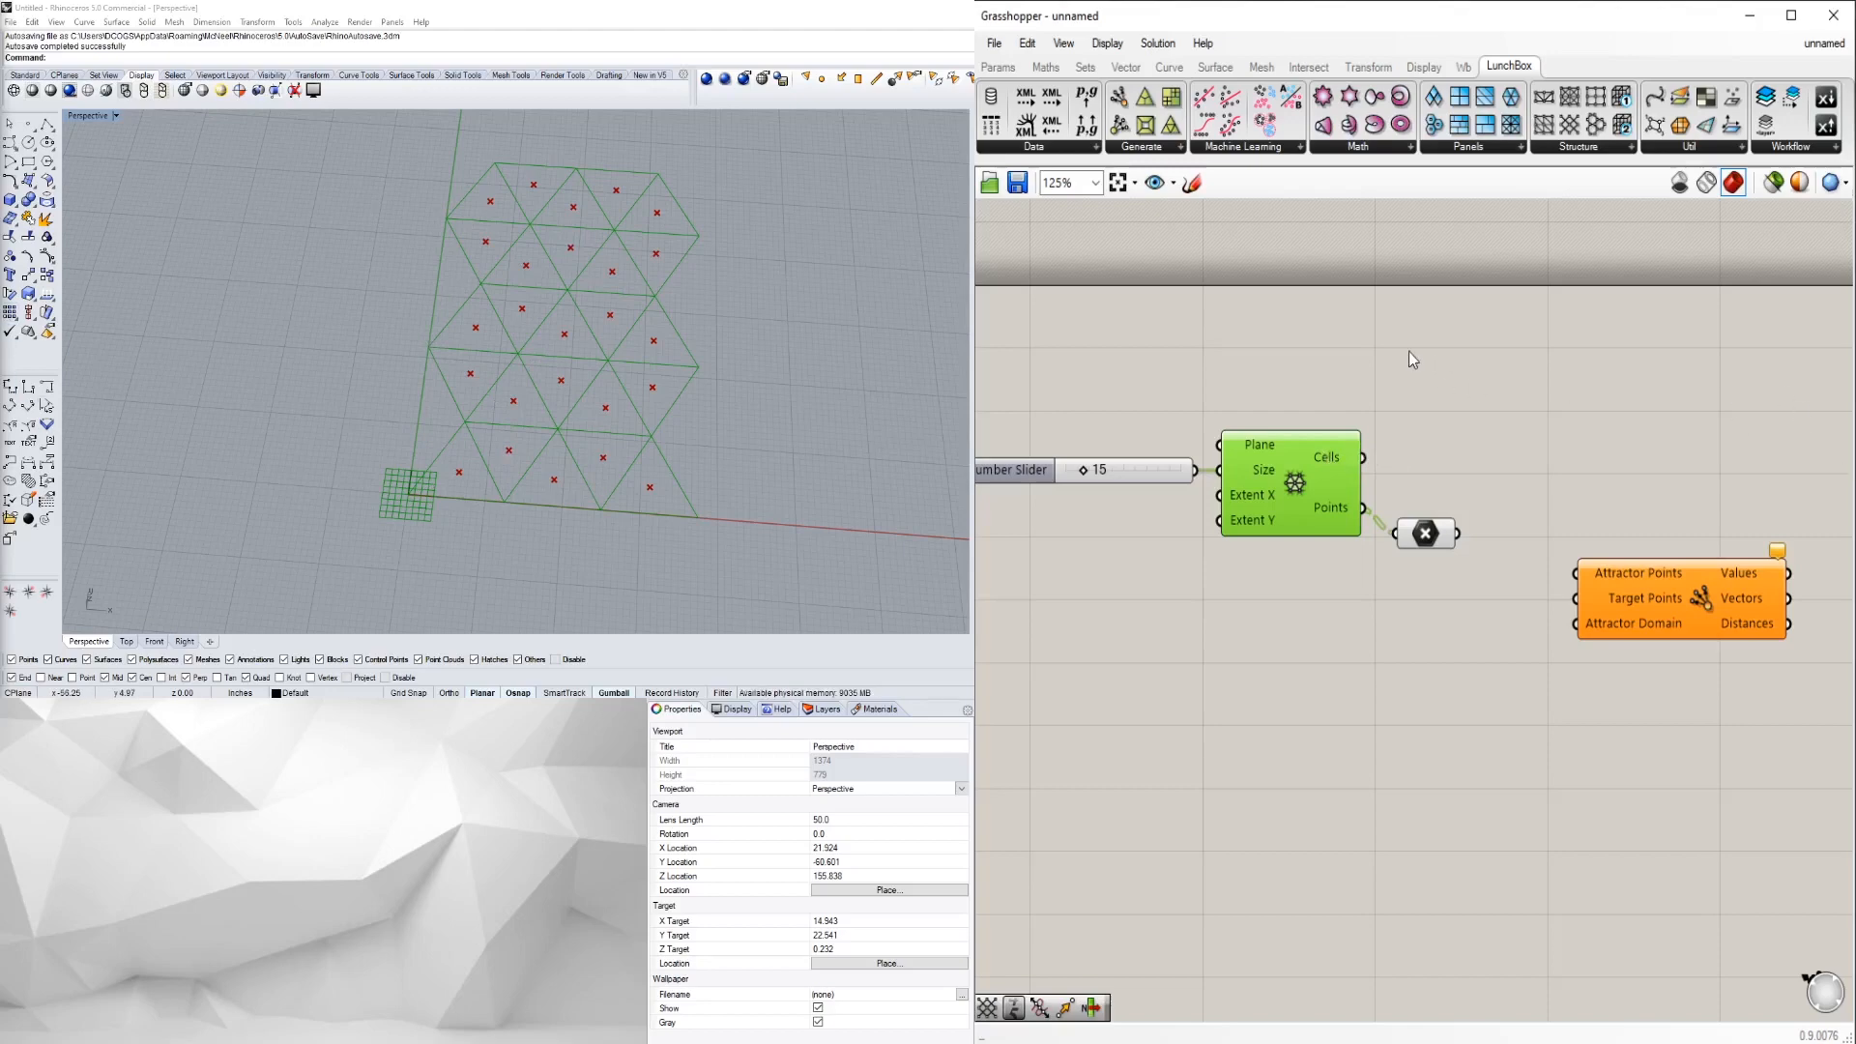
{"action": "right_click_drag", "start_coordinate": [1413, 359], "coordinate": [1388, 444]}
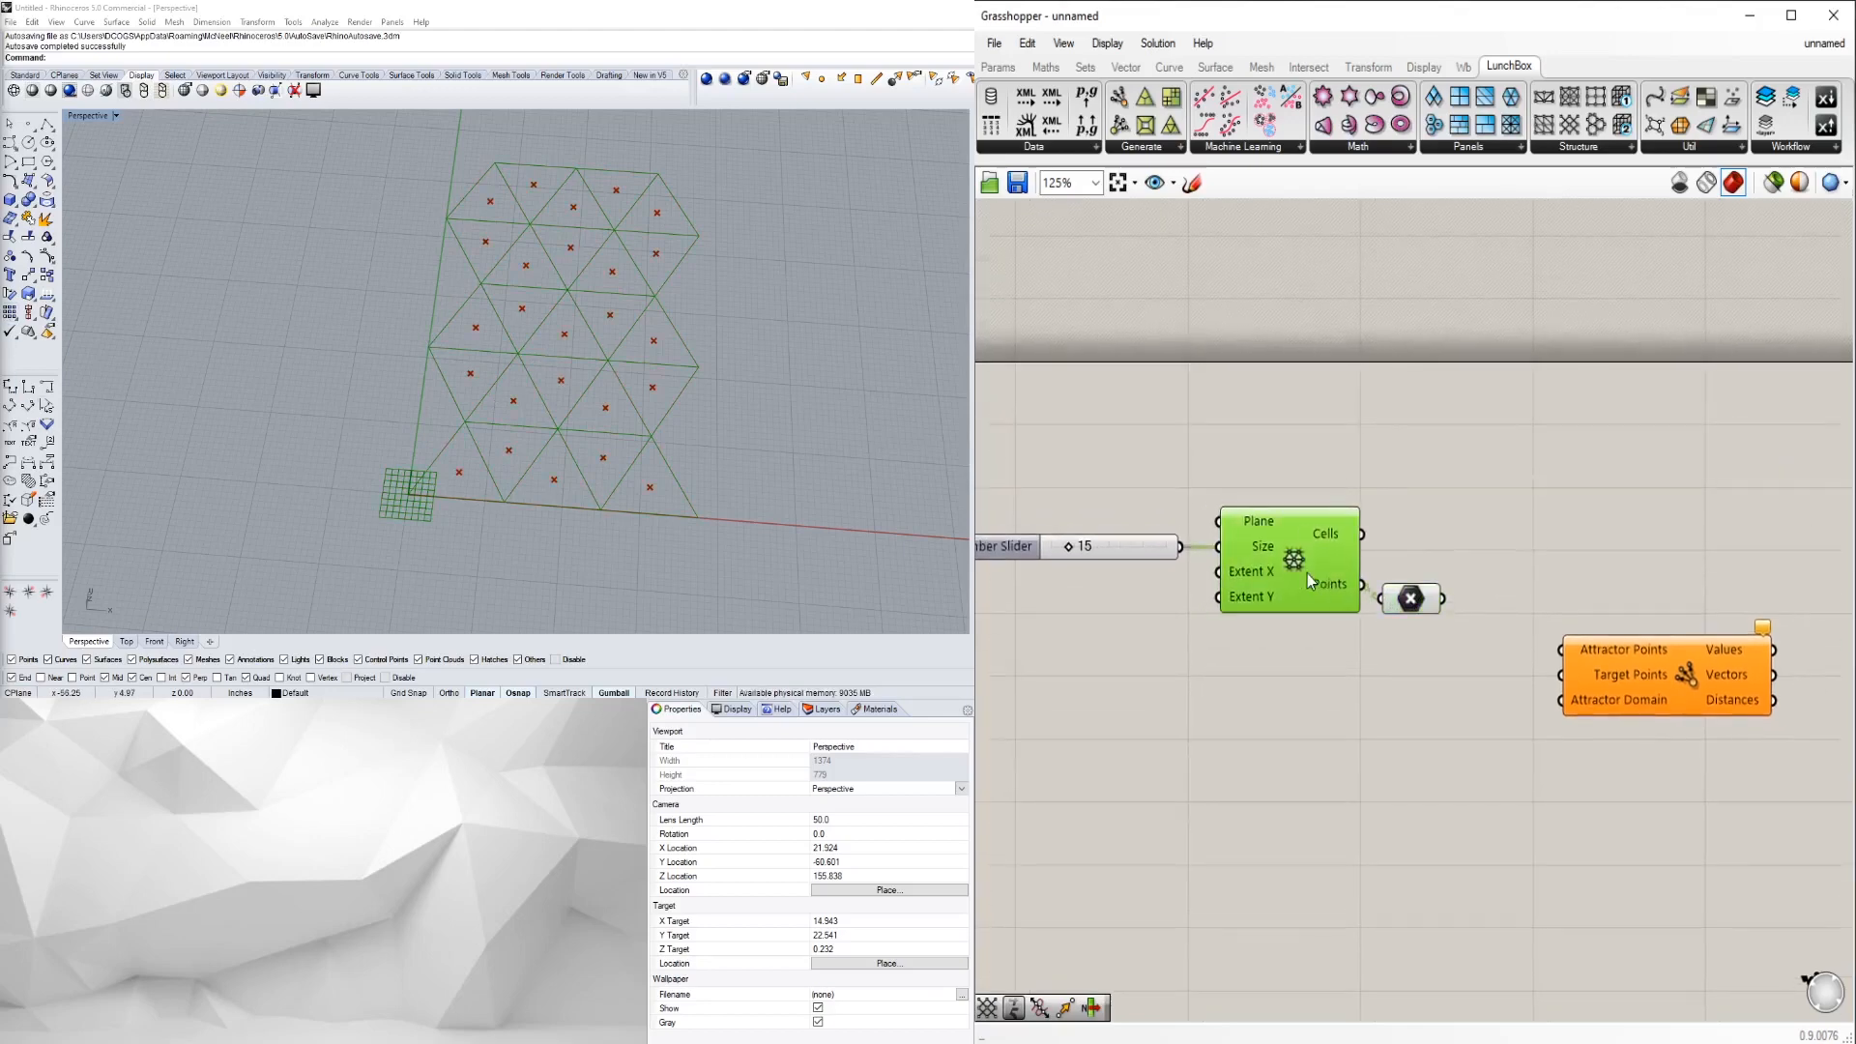
{"action": "left_click_drag", "start_coordinate": [1307, 572], "coordinate": [1307, 552]}
{"action": "left_click_drag", "start_coordinate": [1397, 590], "coordinate": [1422, 597]}
{"action": "left_click", "coordinate": [1279, 512]}
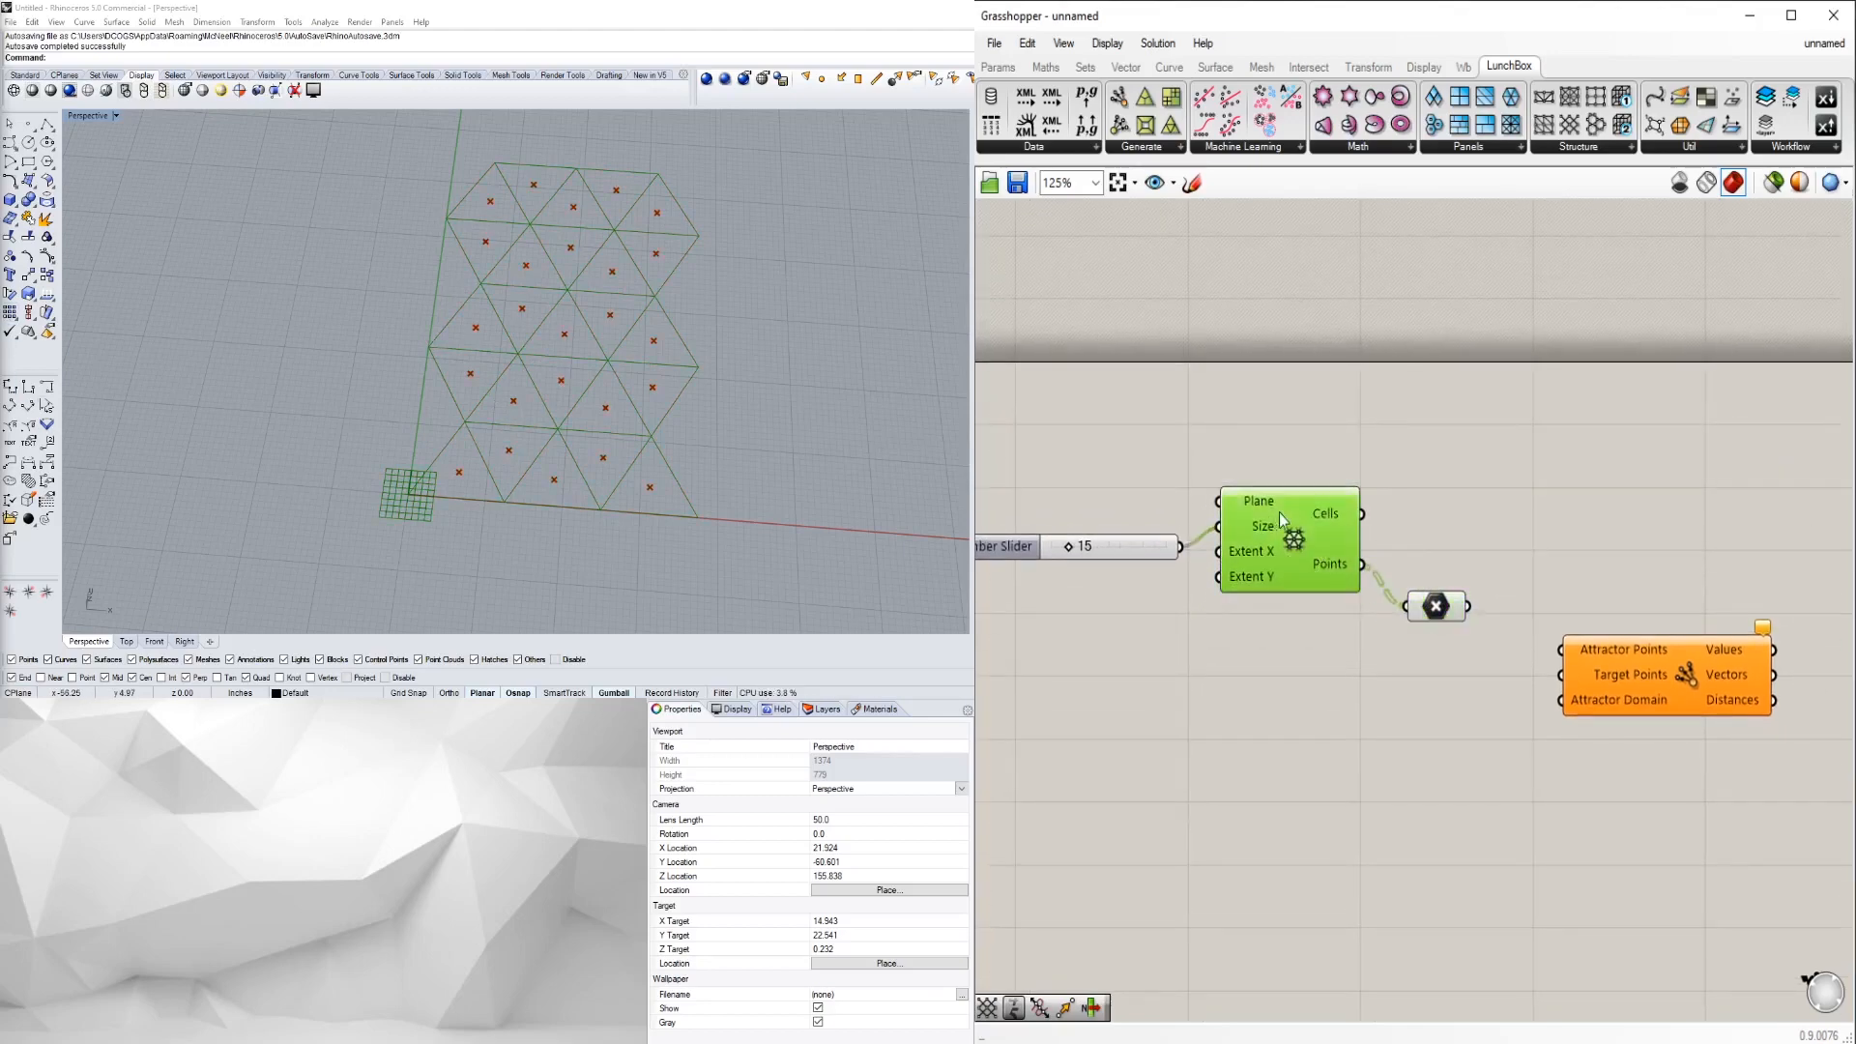
{"action": "left_click", "coordinate": [1523, 534]}
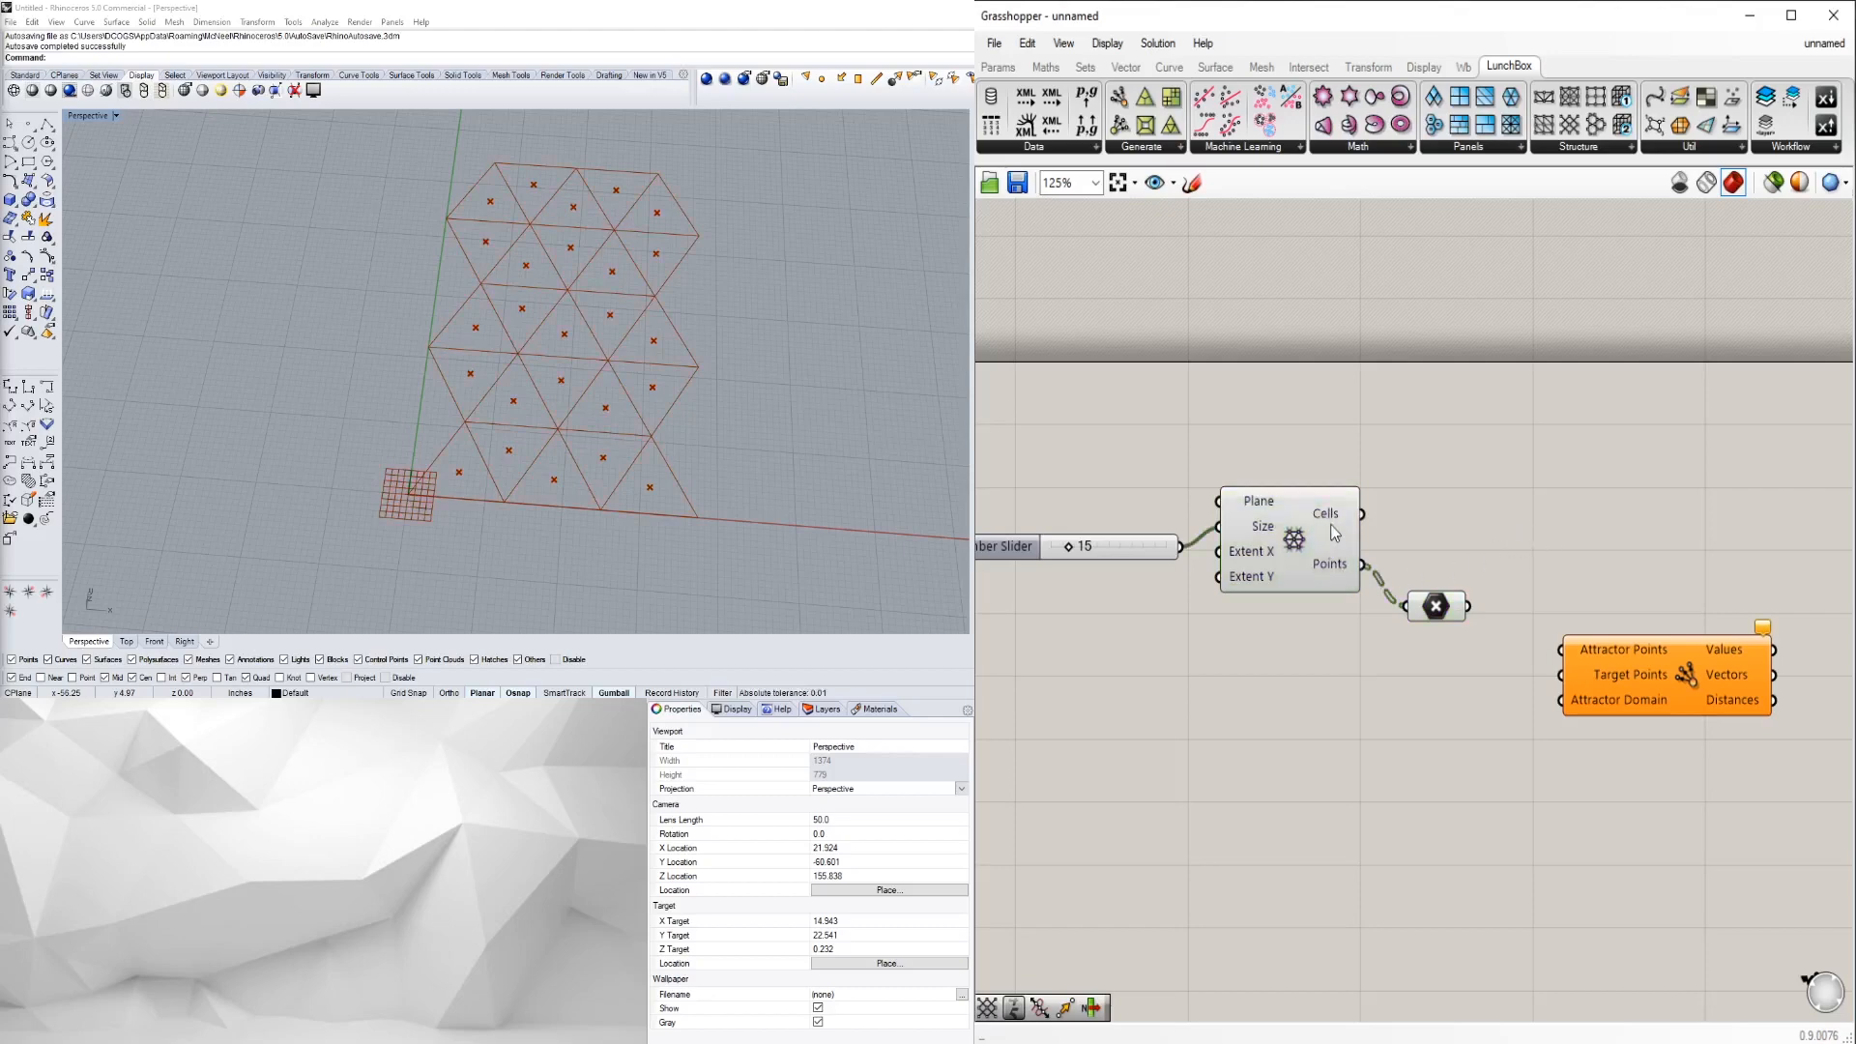
- Add an Explode curve component and connect the triangular grid's Cells output to its Curve input
{"action": "double_click", "coordinate": [1480, 487]}
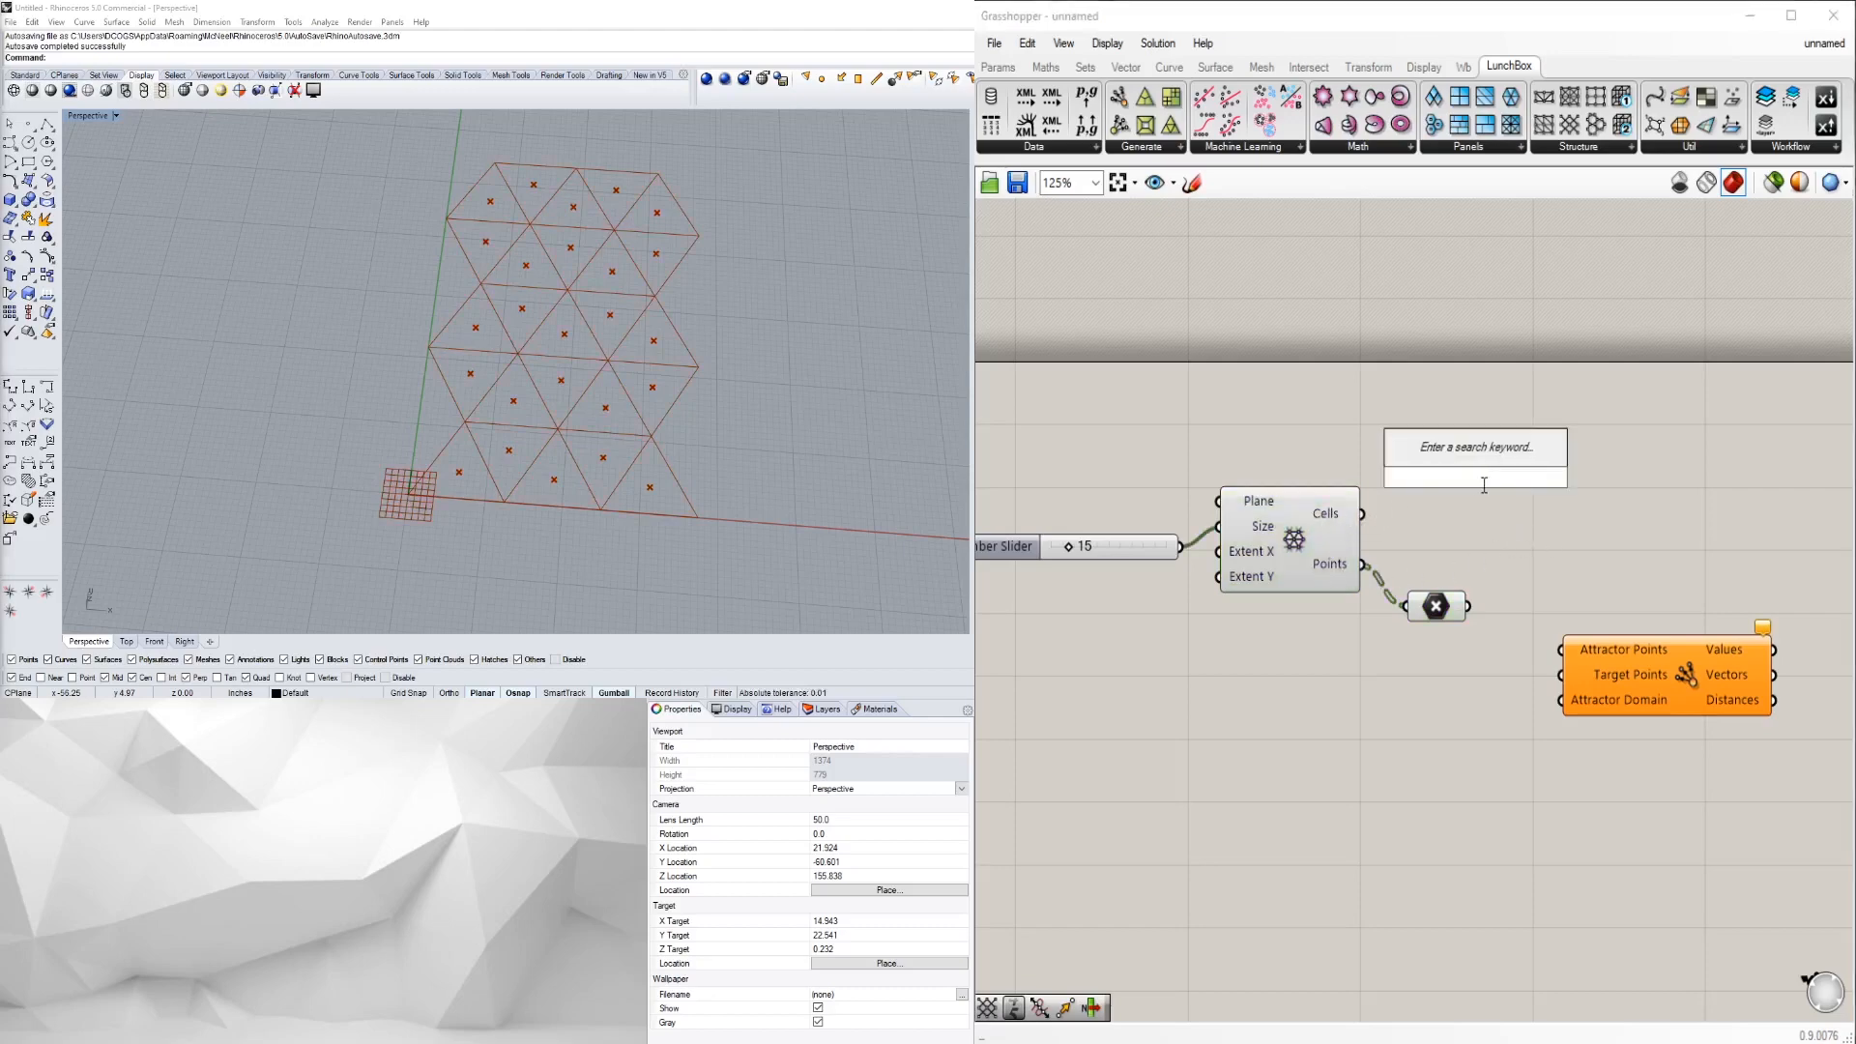
{"action": "type", "text": "expl"}
{"action": "left_click", "coordinate": [1456, 452]}
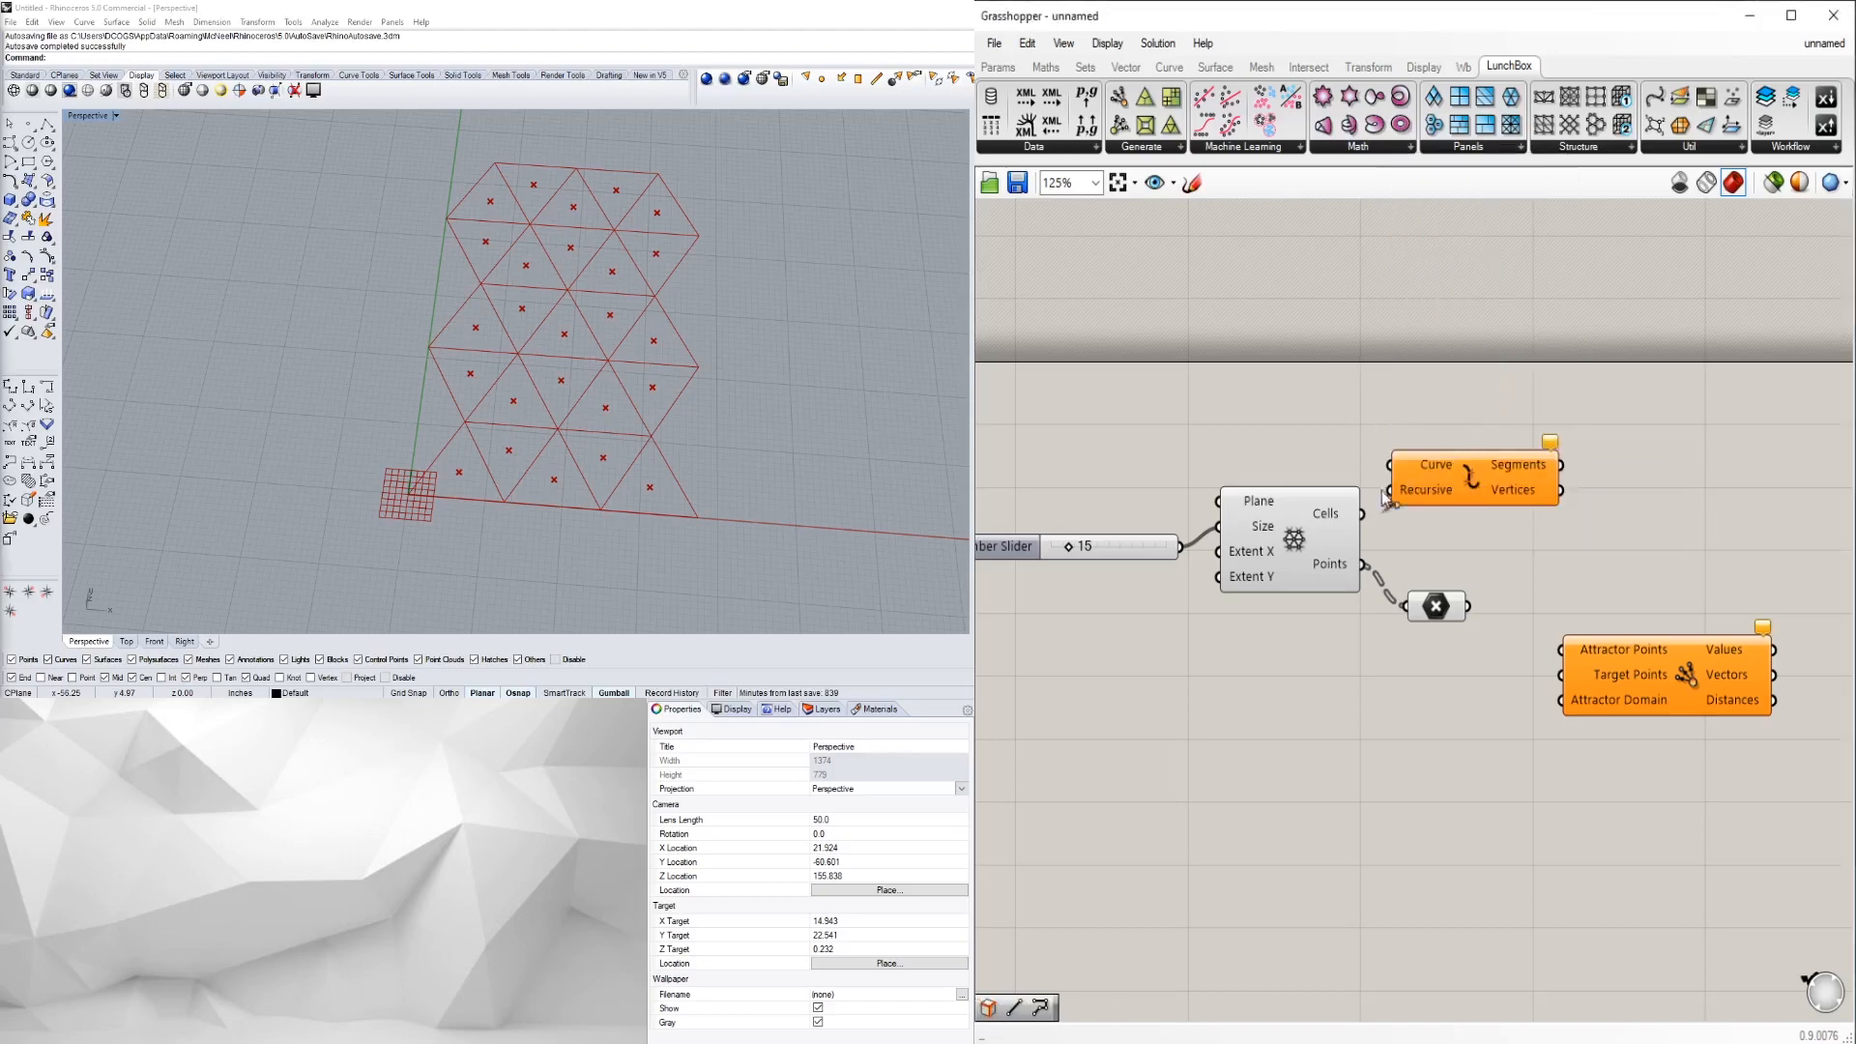
{"action": "left_click_drag", "start_coordinate": [1362, 514], "coordinate": [1482, 460]}
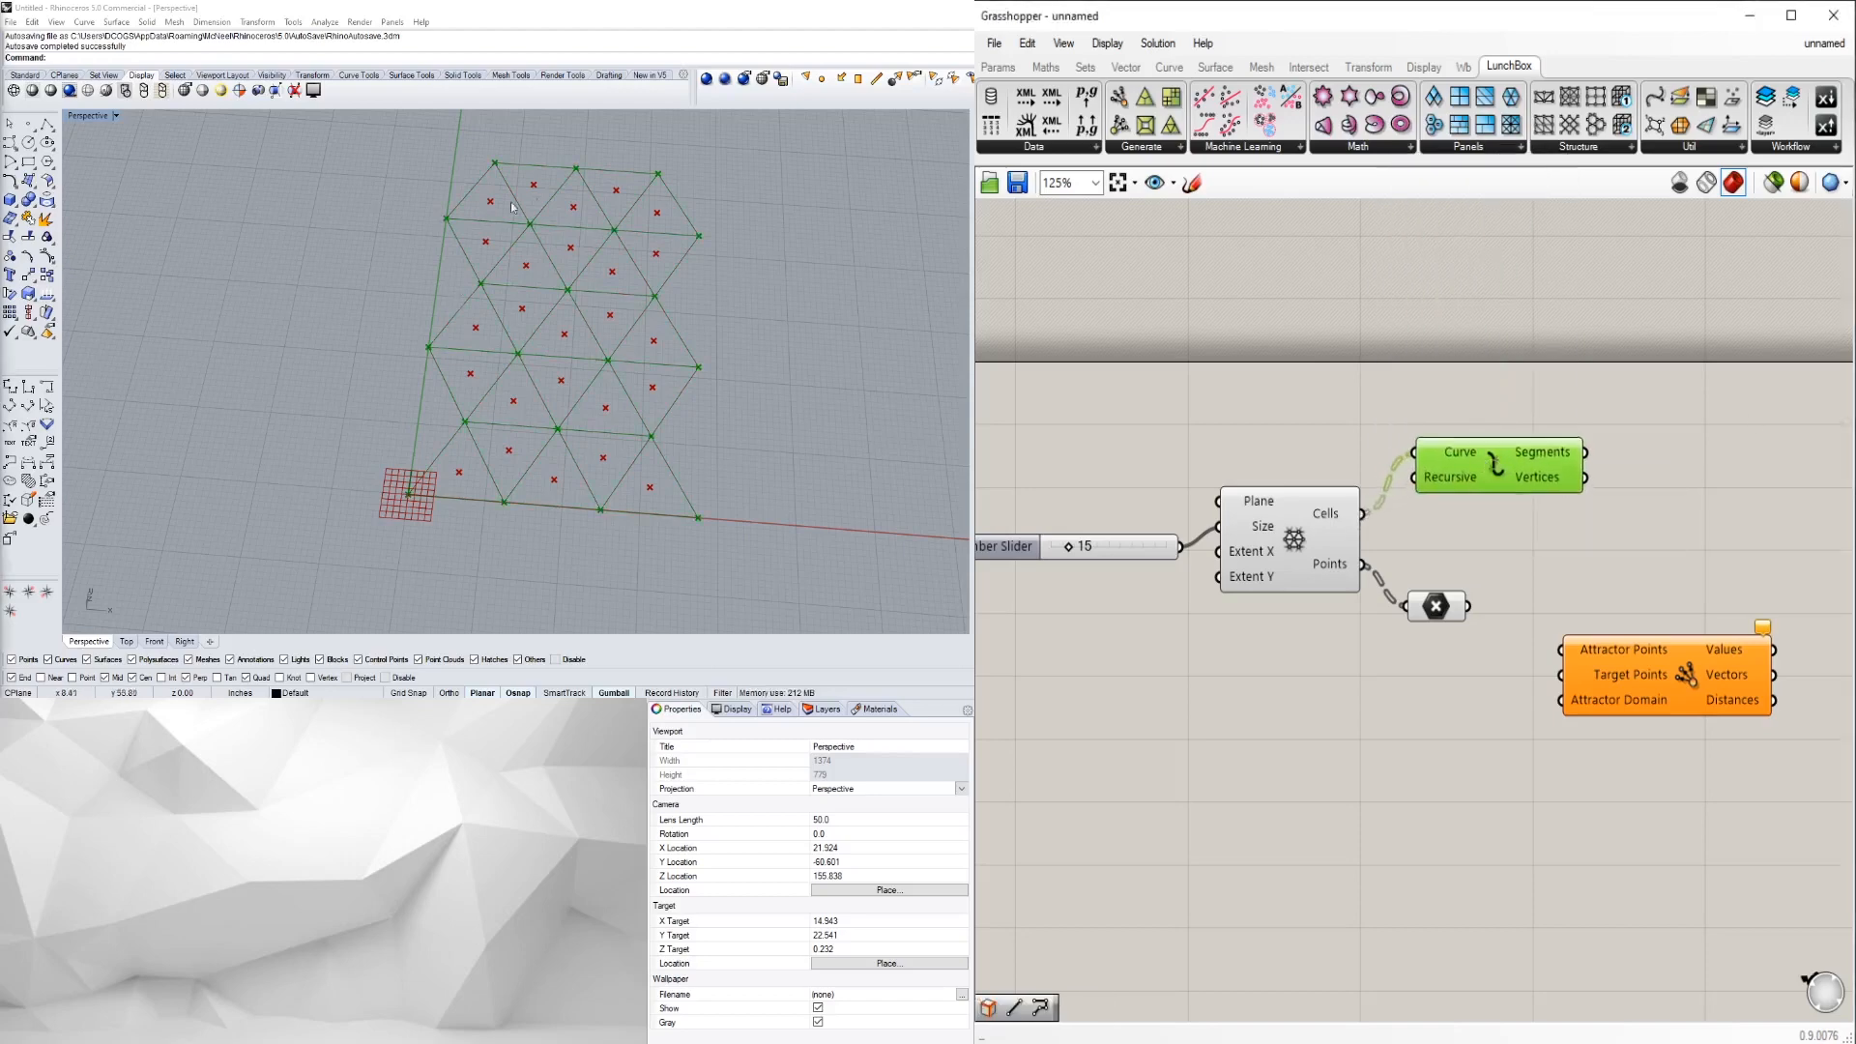
- Rewire the Point parameter to the Explode component's Vertices output and place it directly beside that output
{"action": "right_click_drag", "start_coordinate": [1714, 515], "coordinate": [1569, 532]}
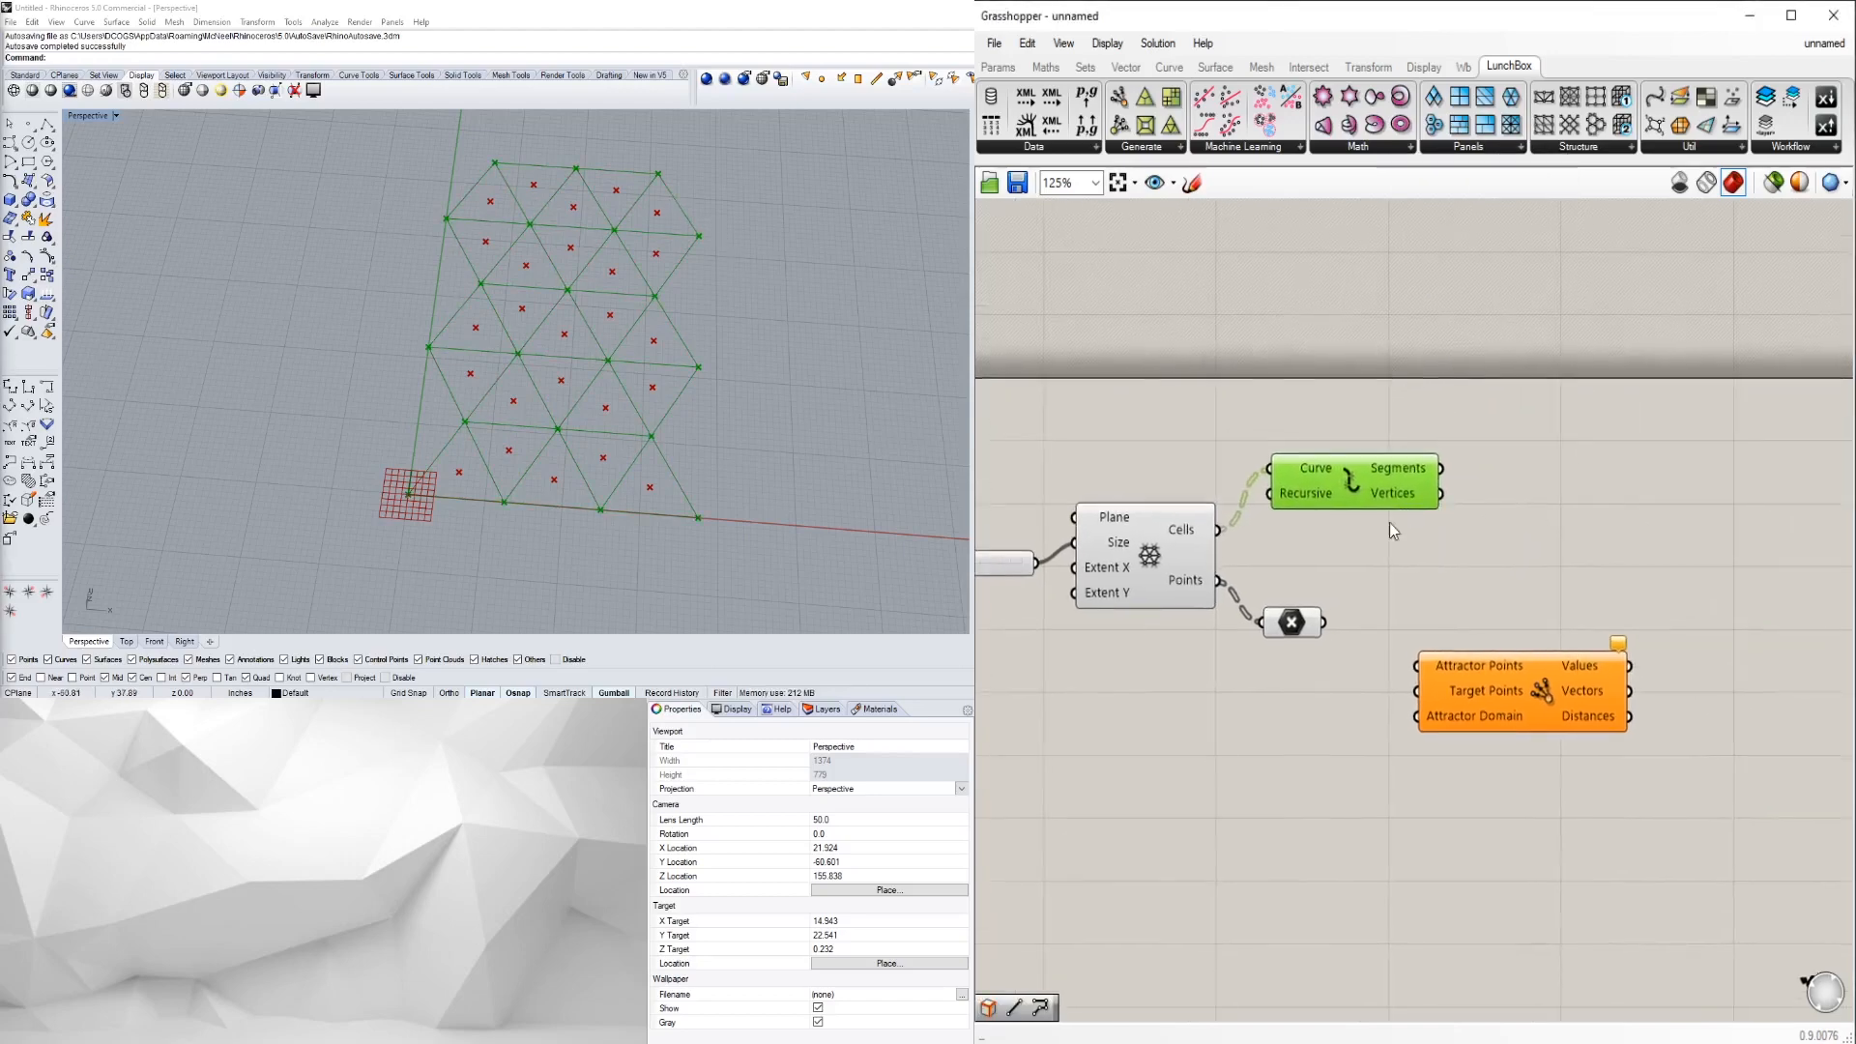
{"action": "left_click_drag", "start_coordinate": [1298, 620], "coordinate": [1493, 532]}
{"action": "left_click_drag", "start_coordinate": [1525, 525], "coordinate": [1539, 489]}
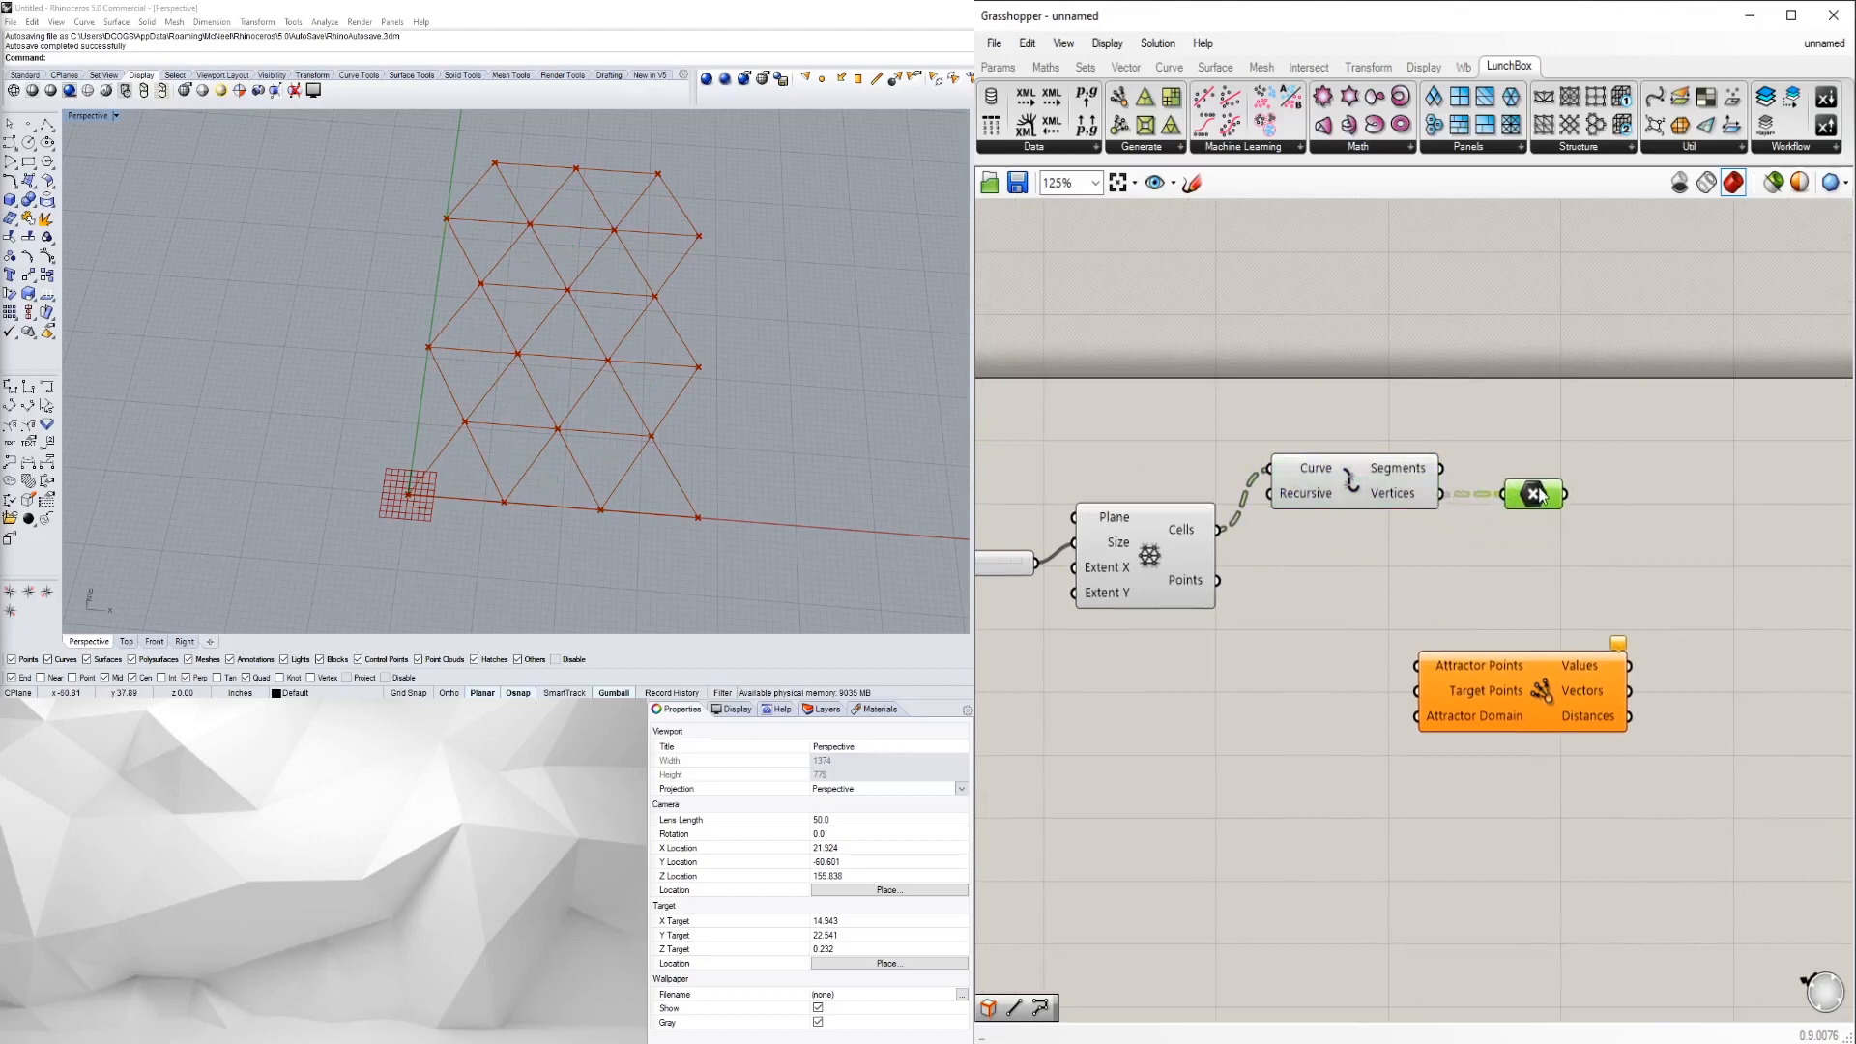
{"action": "mouse_move", "coordinate": [1411, 499]}
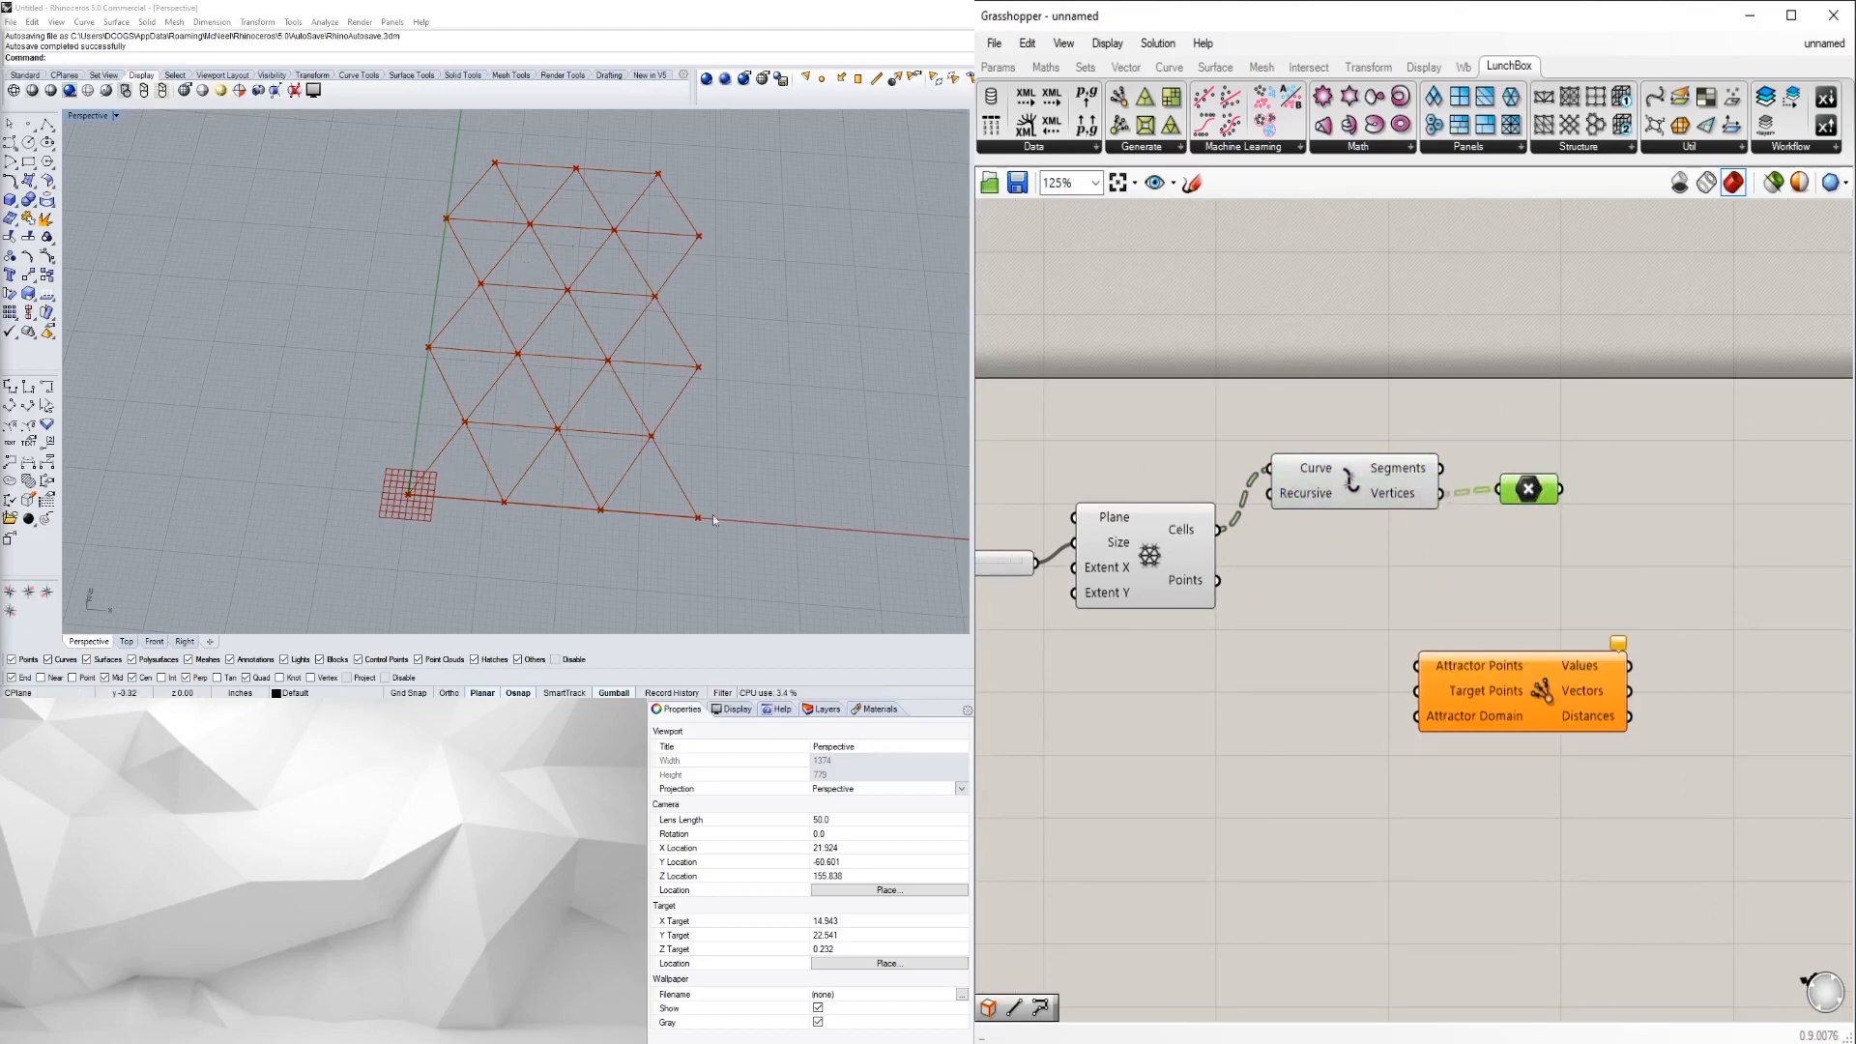
{"action": "left_click_drag", "start_coordinate": [1531, 493], "coordinate": [1500, 497]}
{"action": "right_click", "coordinate": [1482, 498]}
{"action": "left_click", "coordinate": [1497, 464]}
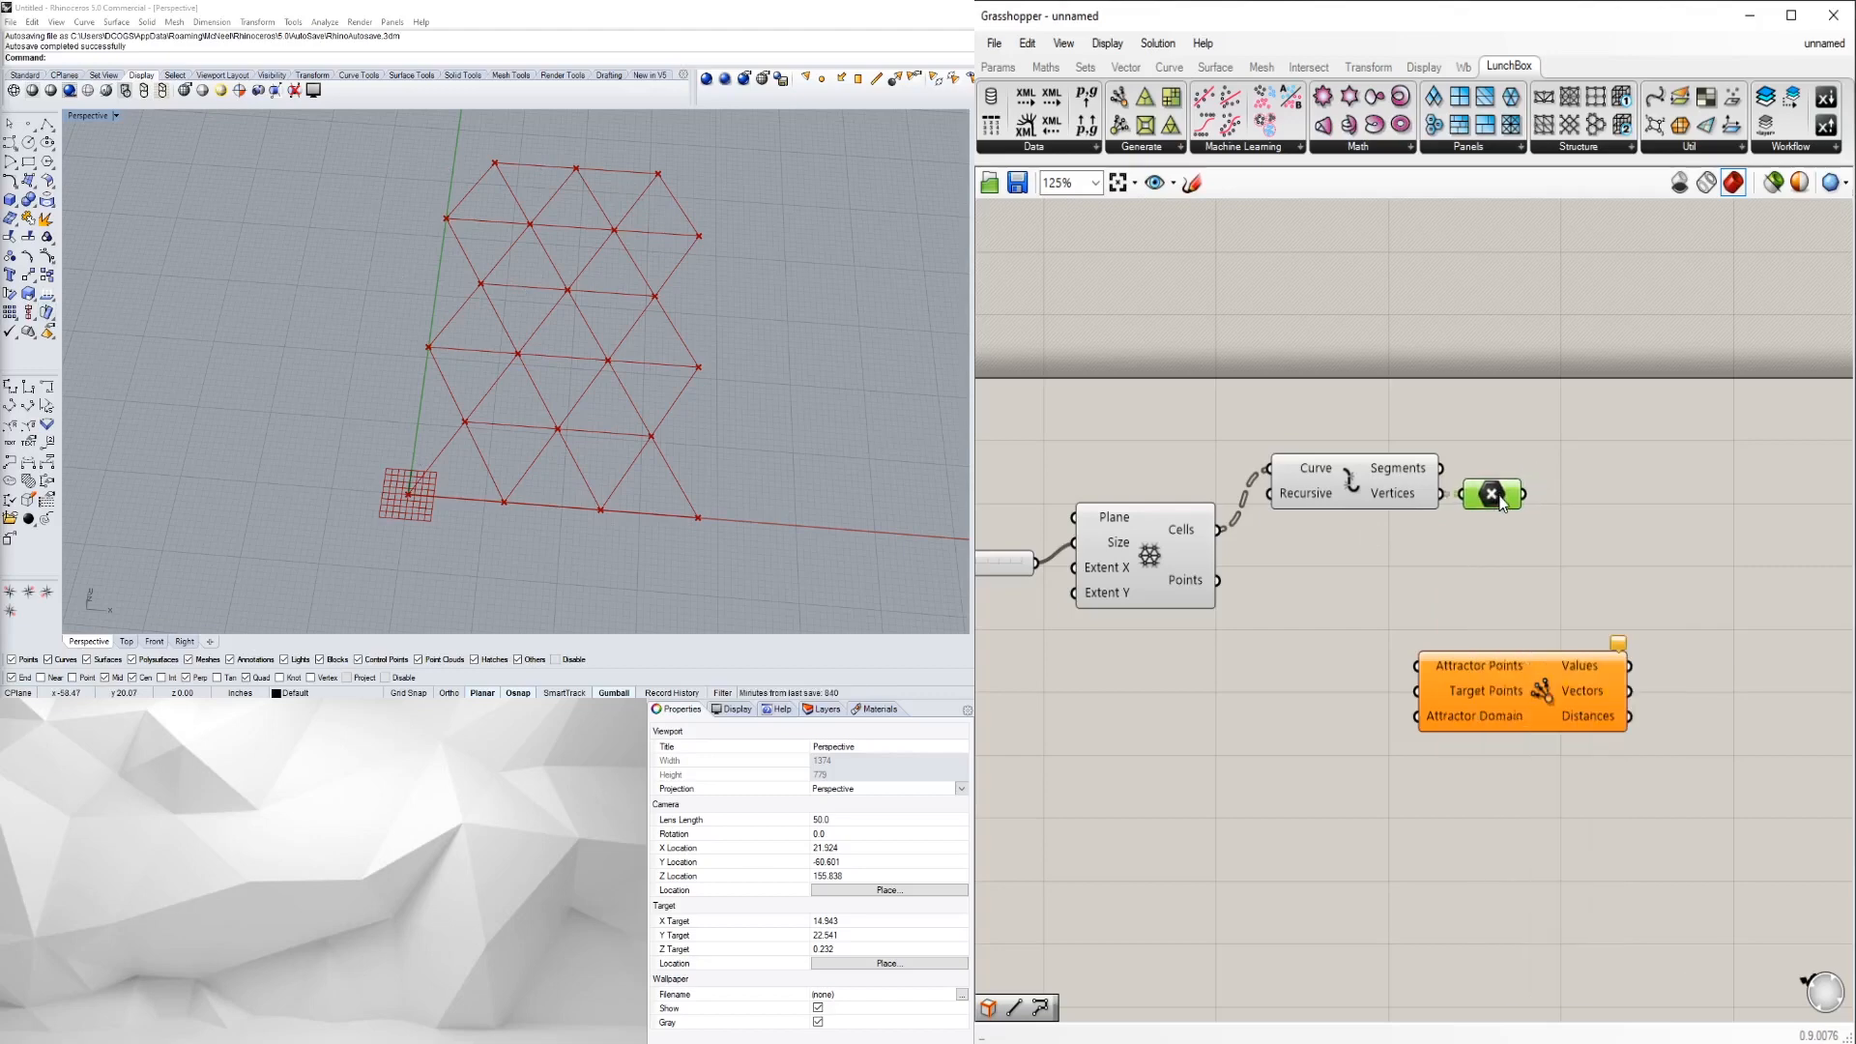
- Add the Cull Duplicates component for points and connect the Point parameter to its Points input
{"action": "right_click_drag", "start_coordinate": [1564, 485], "coordinate": [1535, 505]}
{"action": "double_click", "coordinate": [1575, 533]}
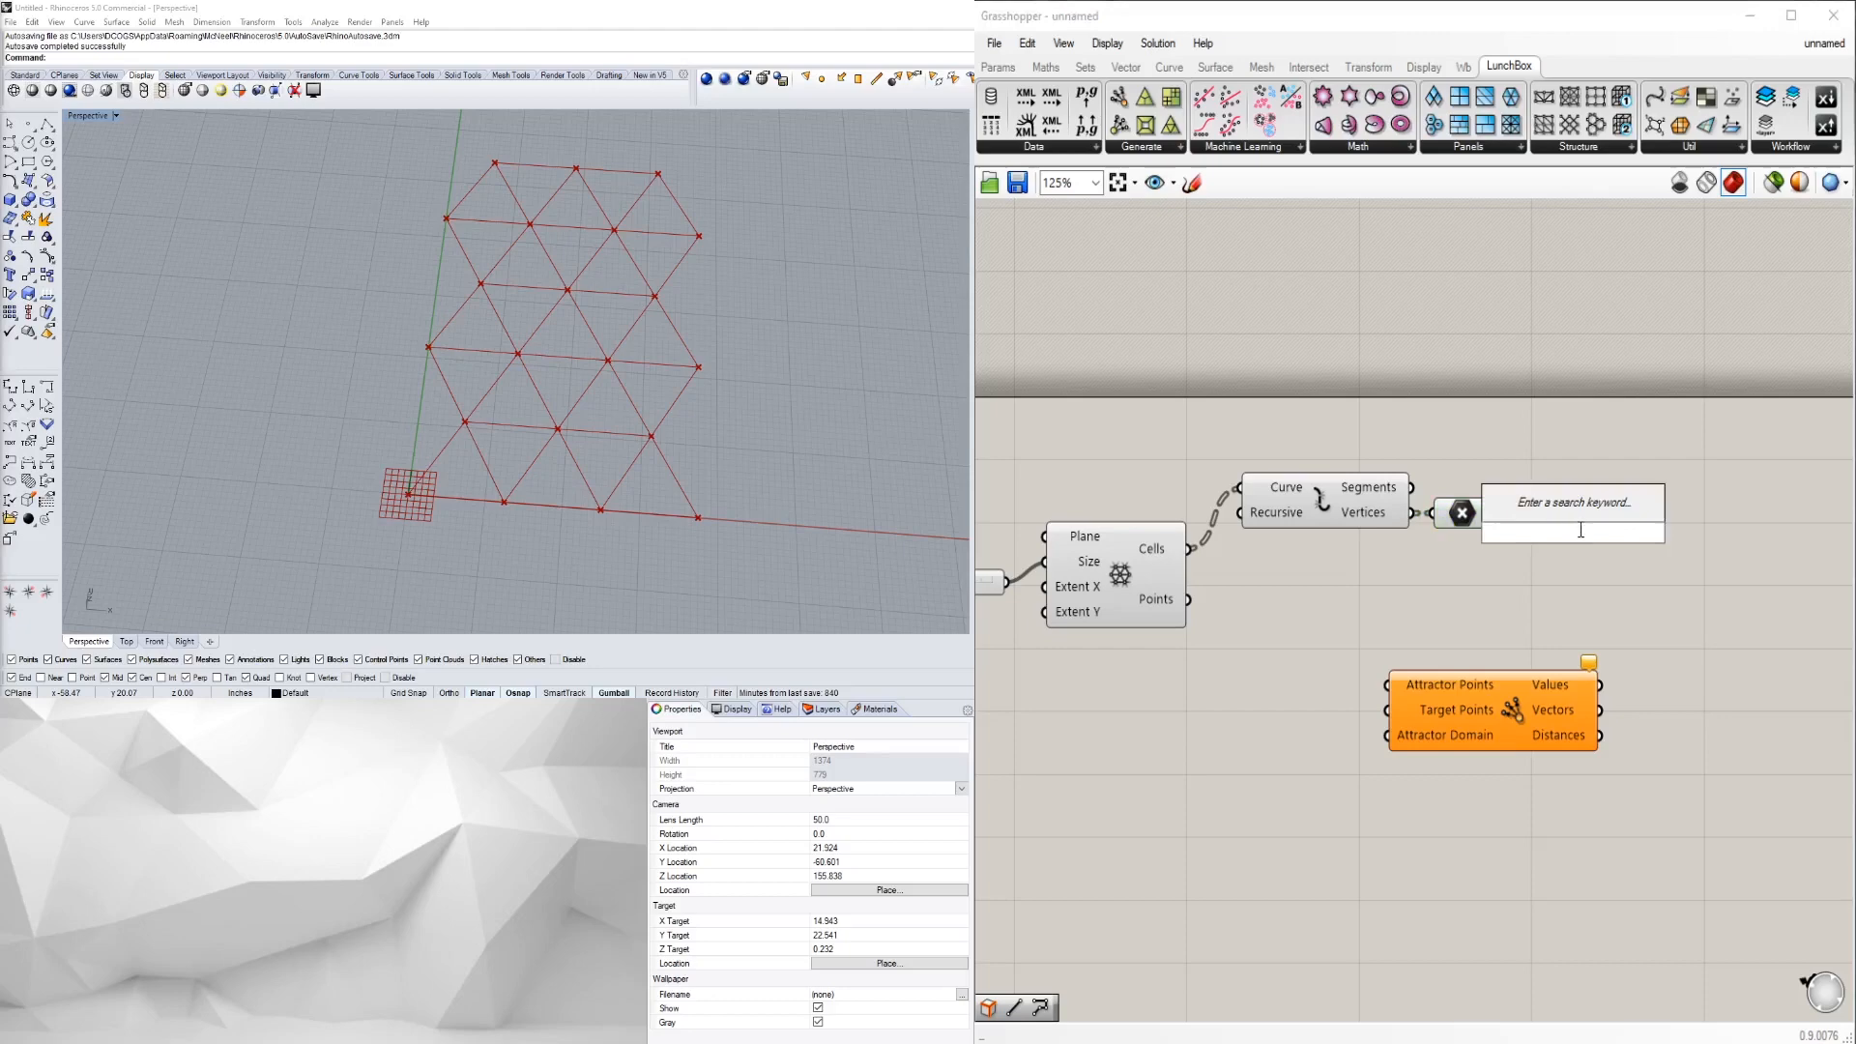
{"action": "type", "text": "CULL"}
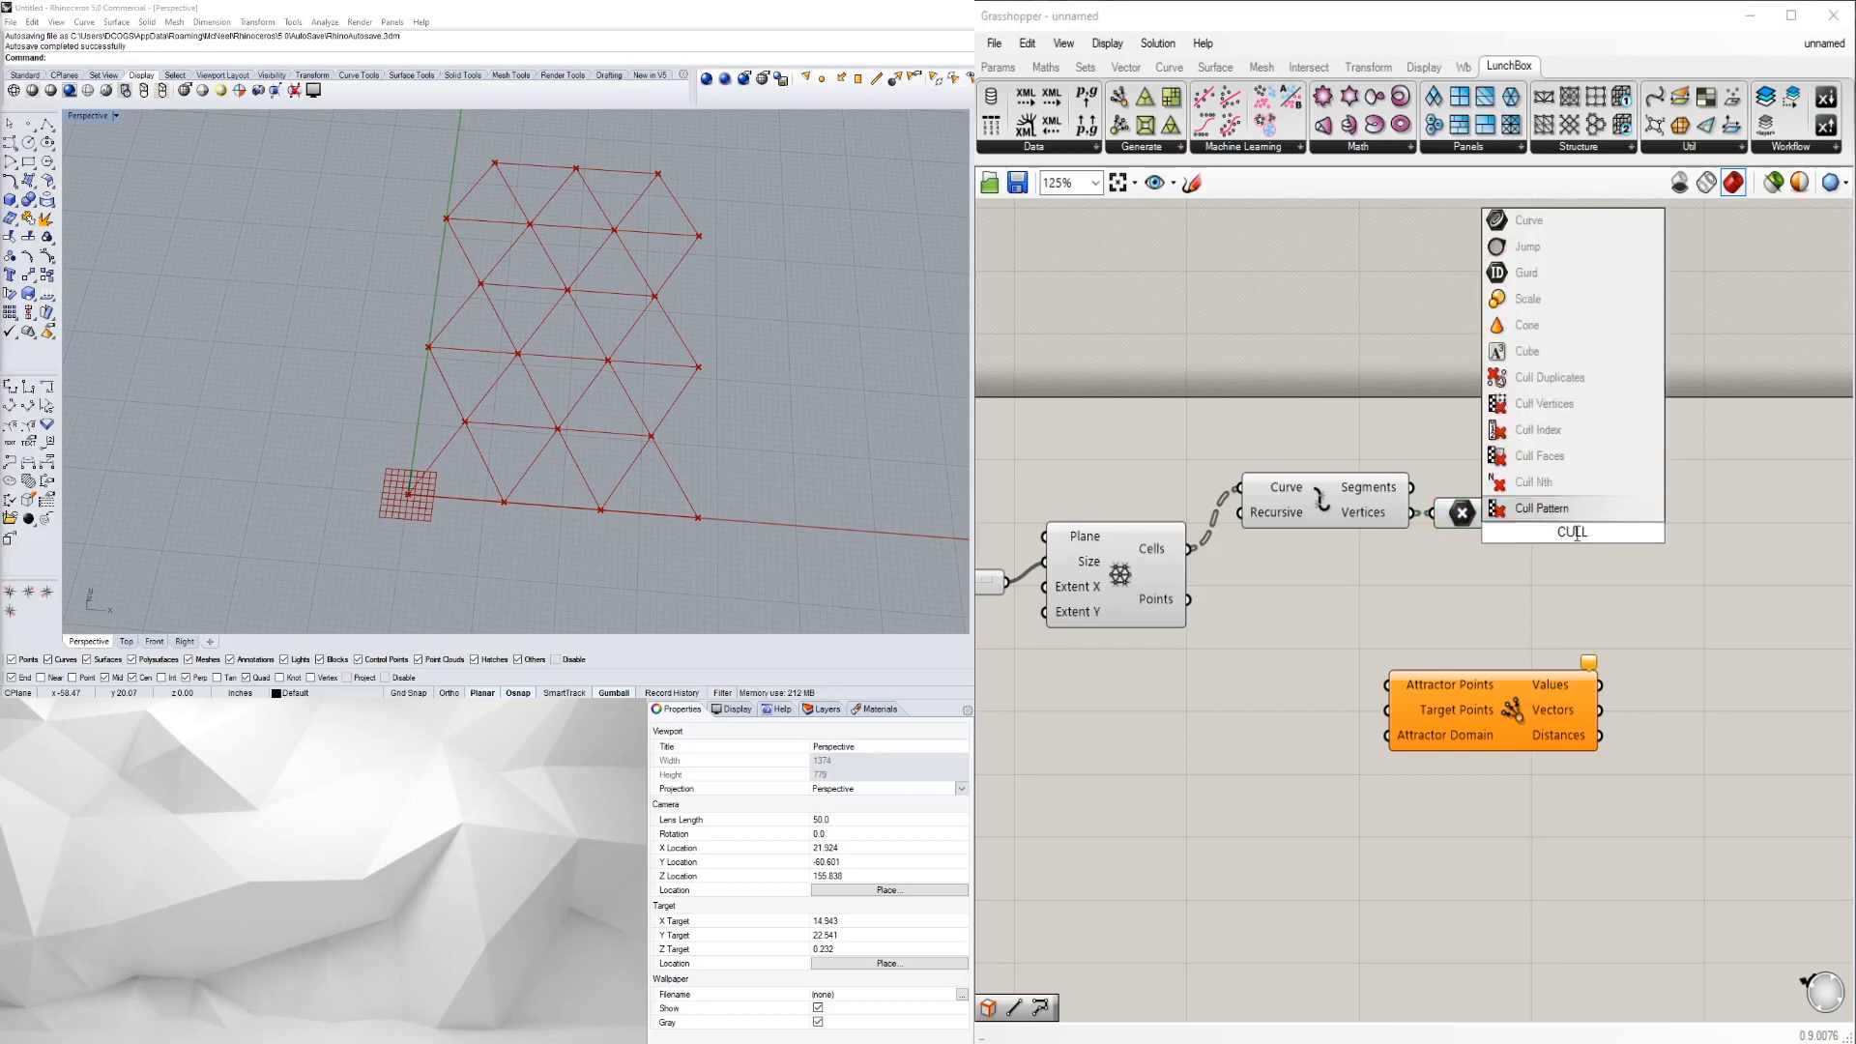
{"action": "left_click", "coordinate": [1536, 378]}
{"action": "left_click_drag", "start_coordinate": [1597, 547], "coordinate": [1635, 550]}
{"action": "left_click_drag", "start_coordinate": [1496, 513], "coordinate": [1534, 513]}
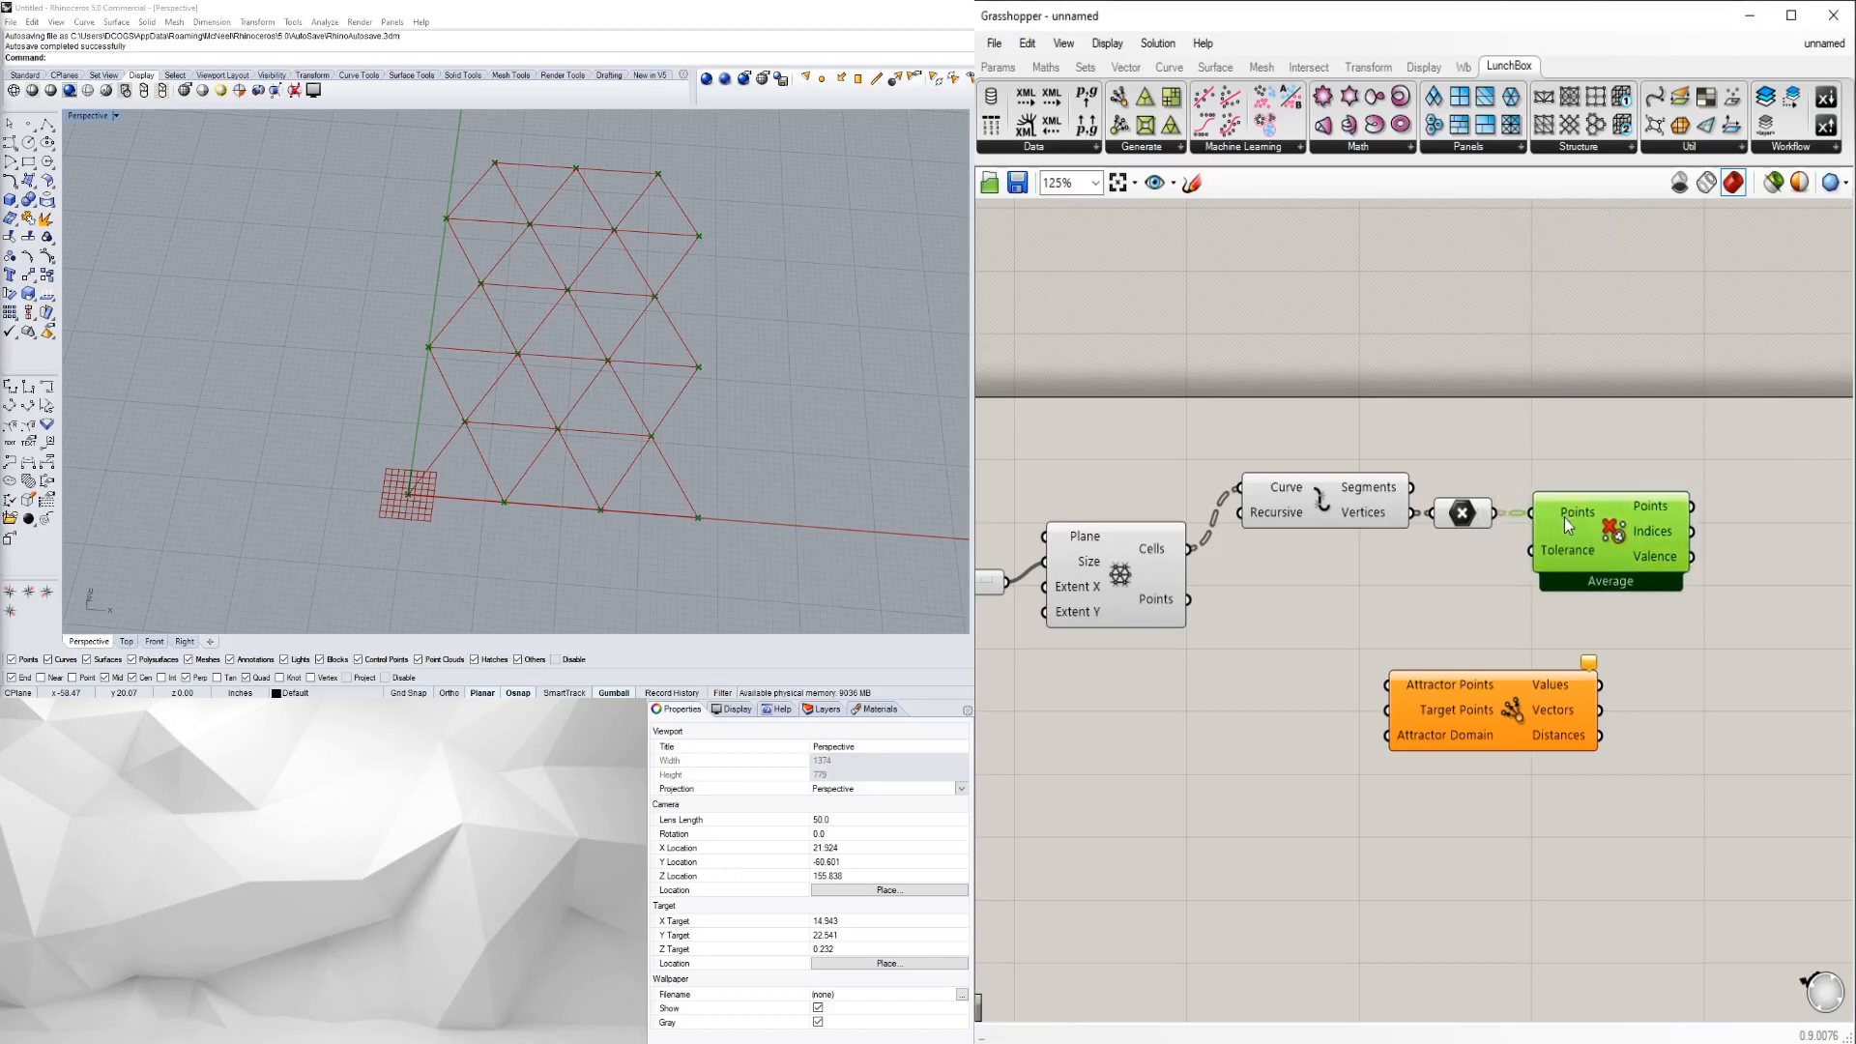
- Flatten the Cull Duplicates component's Points input and check the list at its Points output
{"action": "right_click", "coordinate": [1569, 525]}
{"action": "left_click", "coordinate": [1605, 674]}
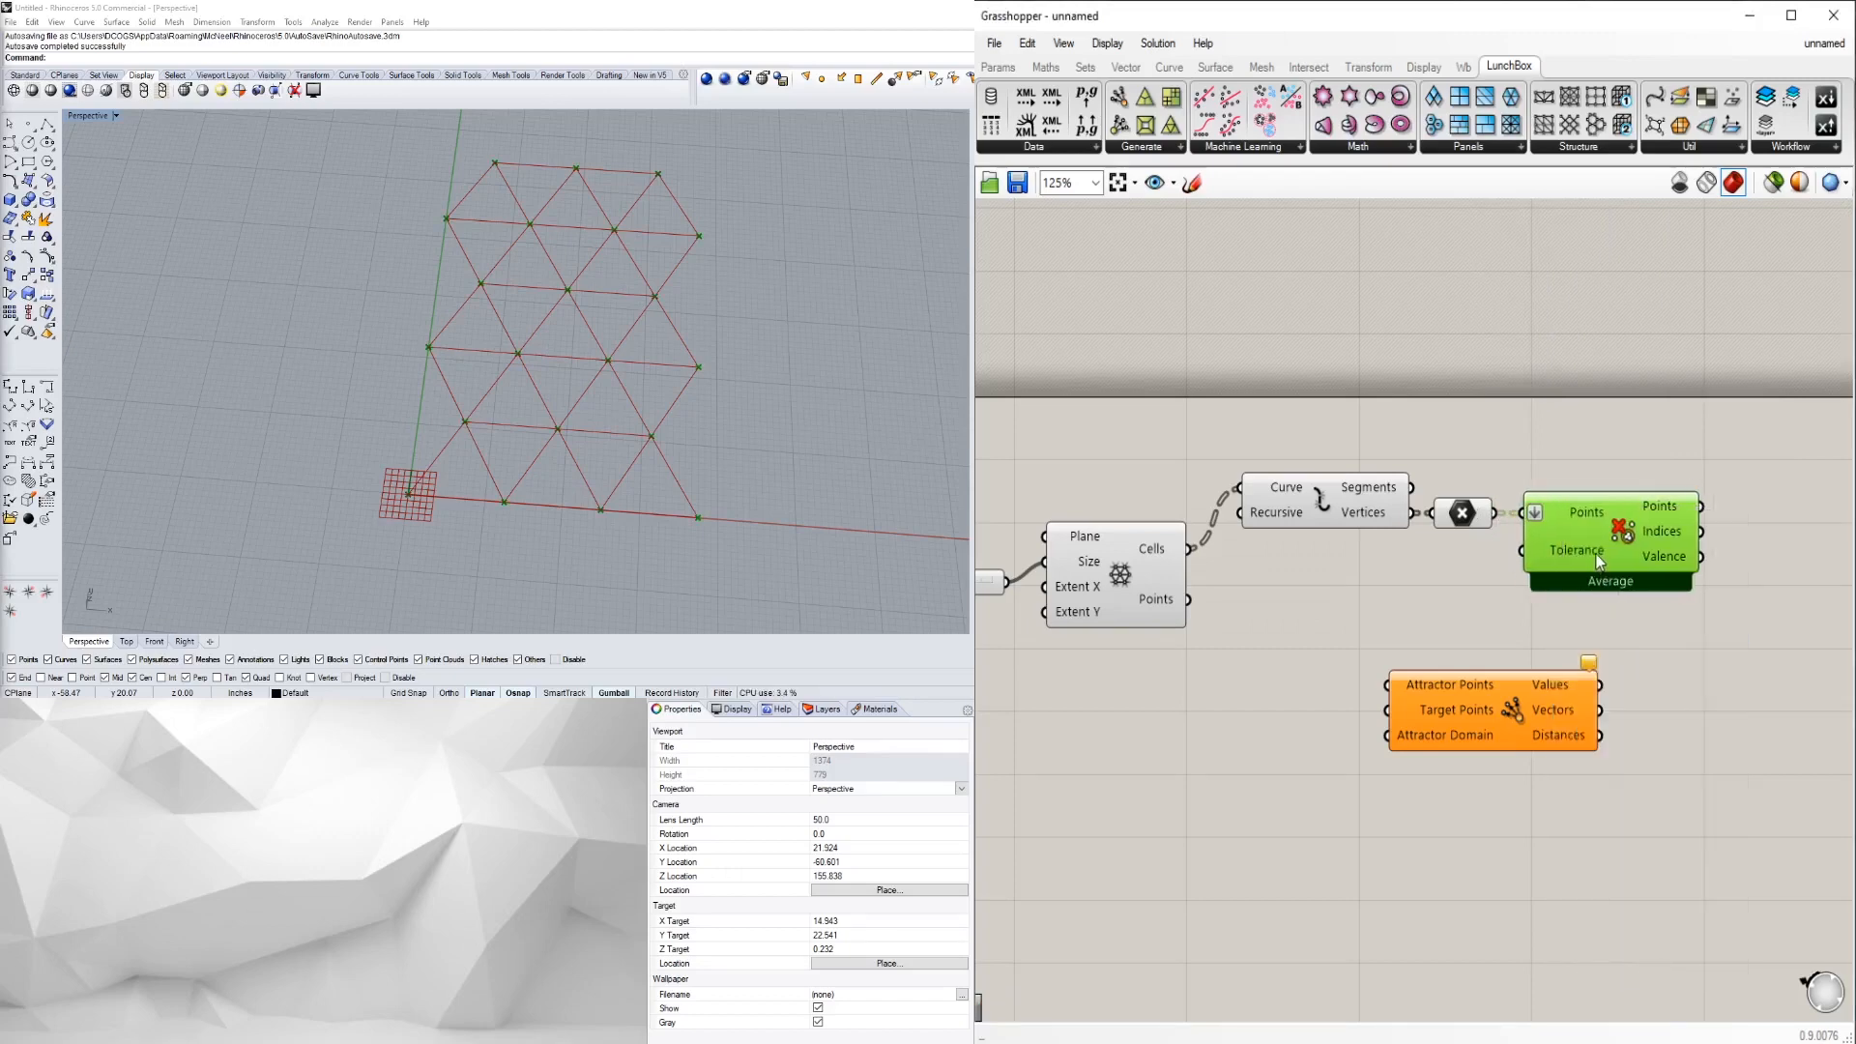
{"action": "mouse_move", "coordinate": [1649, 509]}
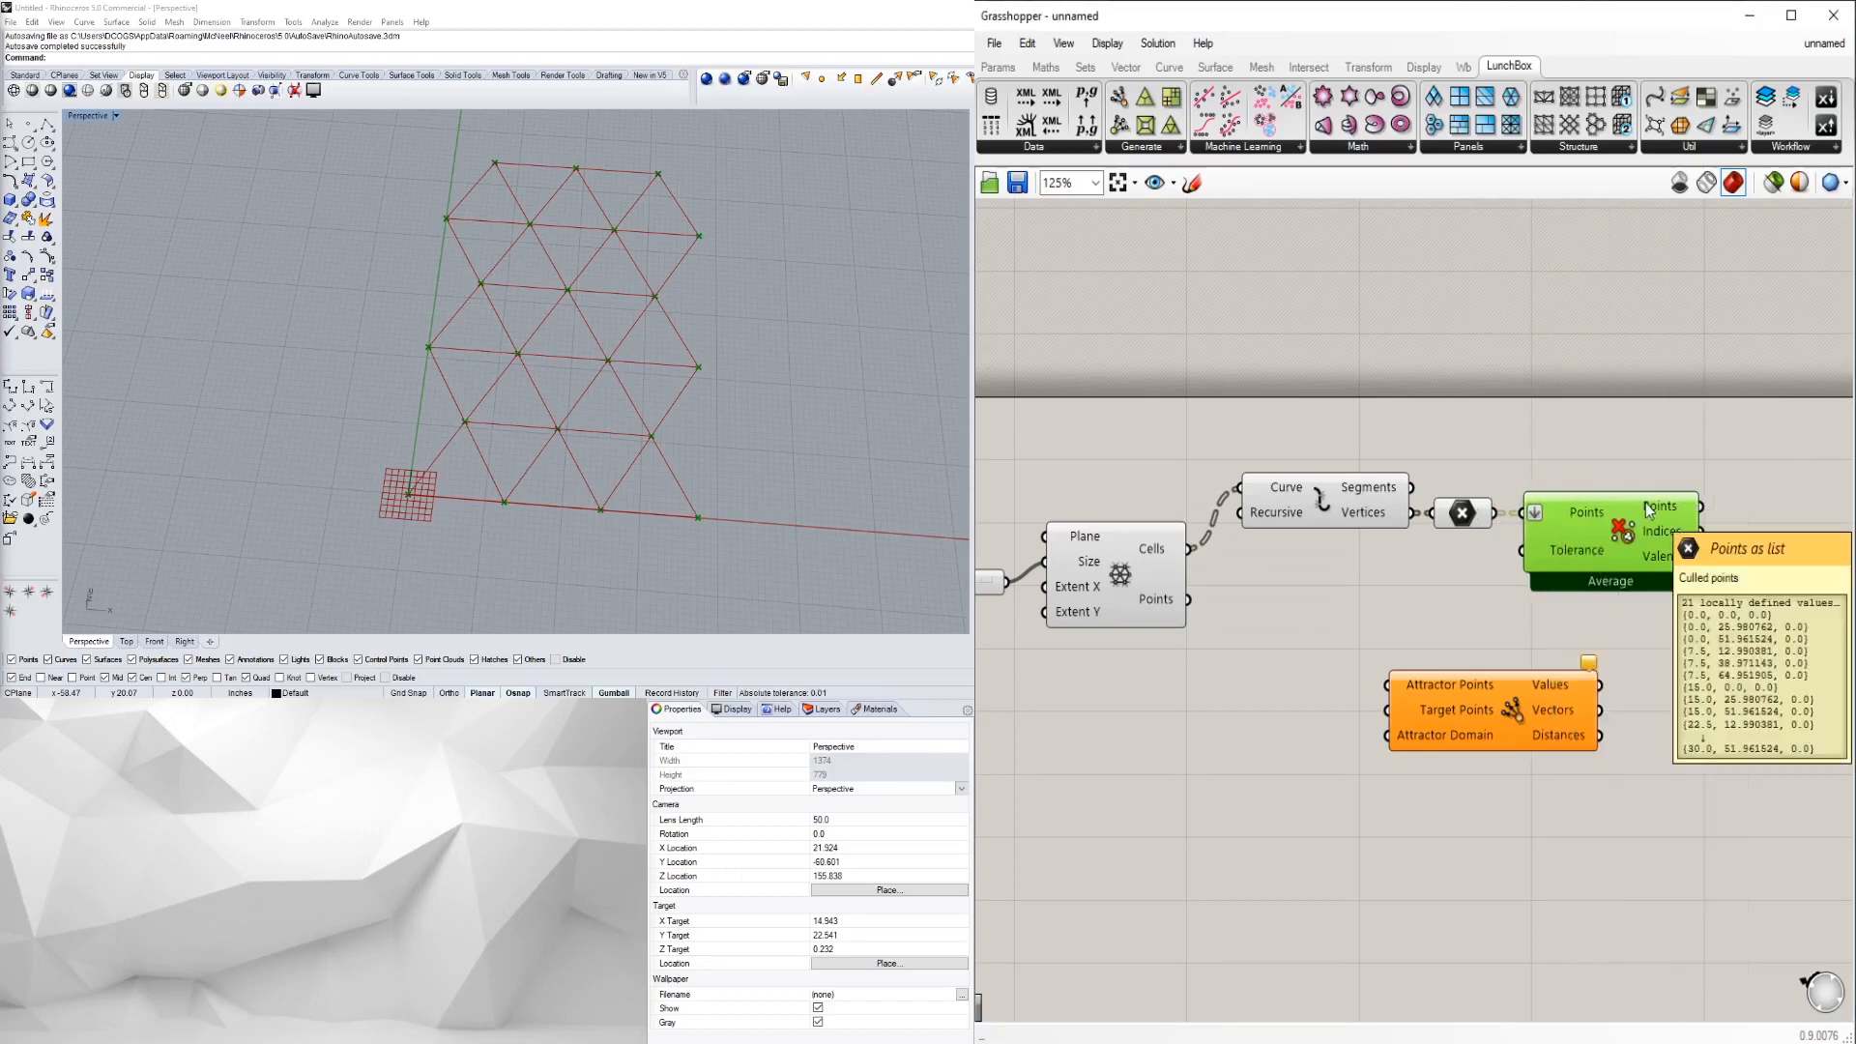
{"action": "scroll", "coordinate": [1634, 517], "scroll_direction": "down", "scroll_amount": 2}
{"action": "scroll", "coordinate": [1627, 520], "scroll_direction": "up", "scroll_amount": 2}
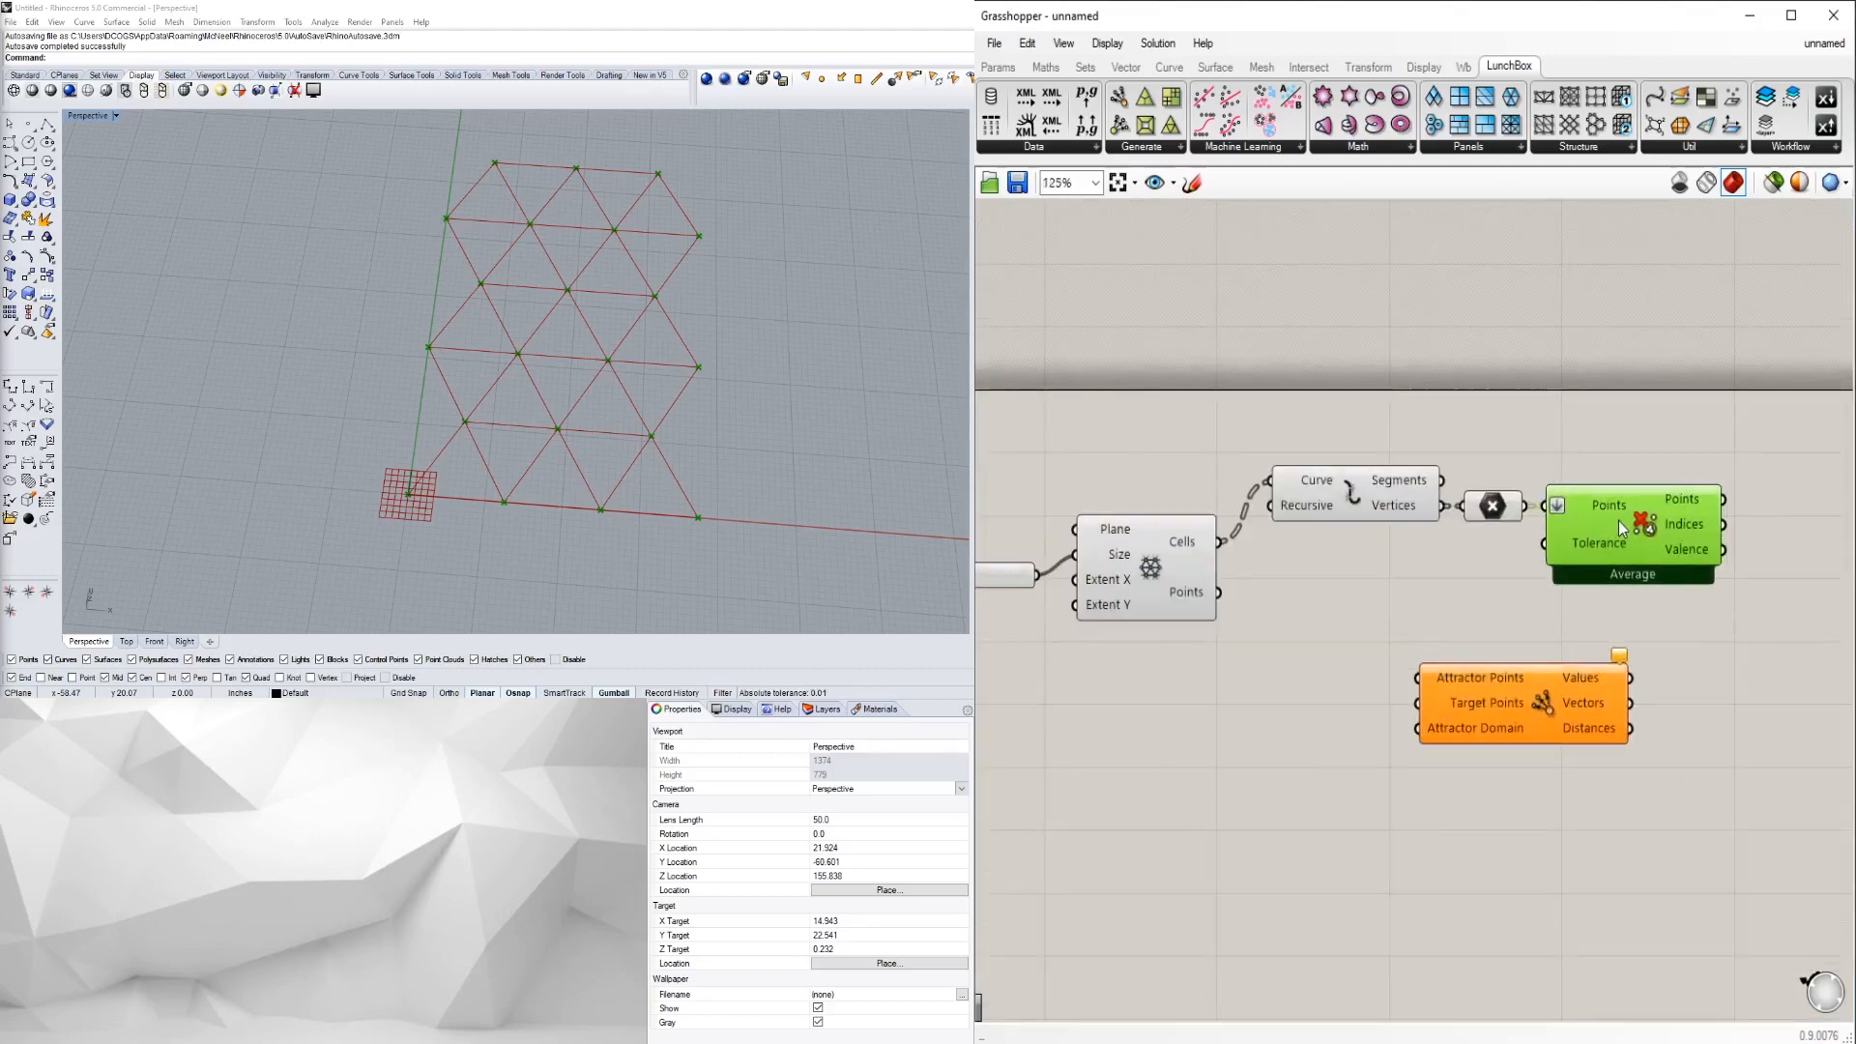
- Move the Explode, Point and Cull Duplicates components closer to the triangular grid and move the Attractor farther away
{"action": "left_click_drag", "start_coordinate": [1737, 607], "coordinate": [1497, 514]}
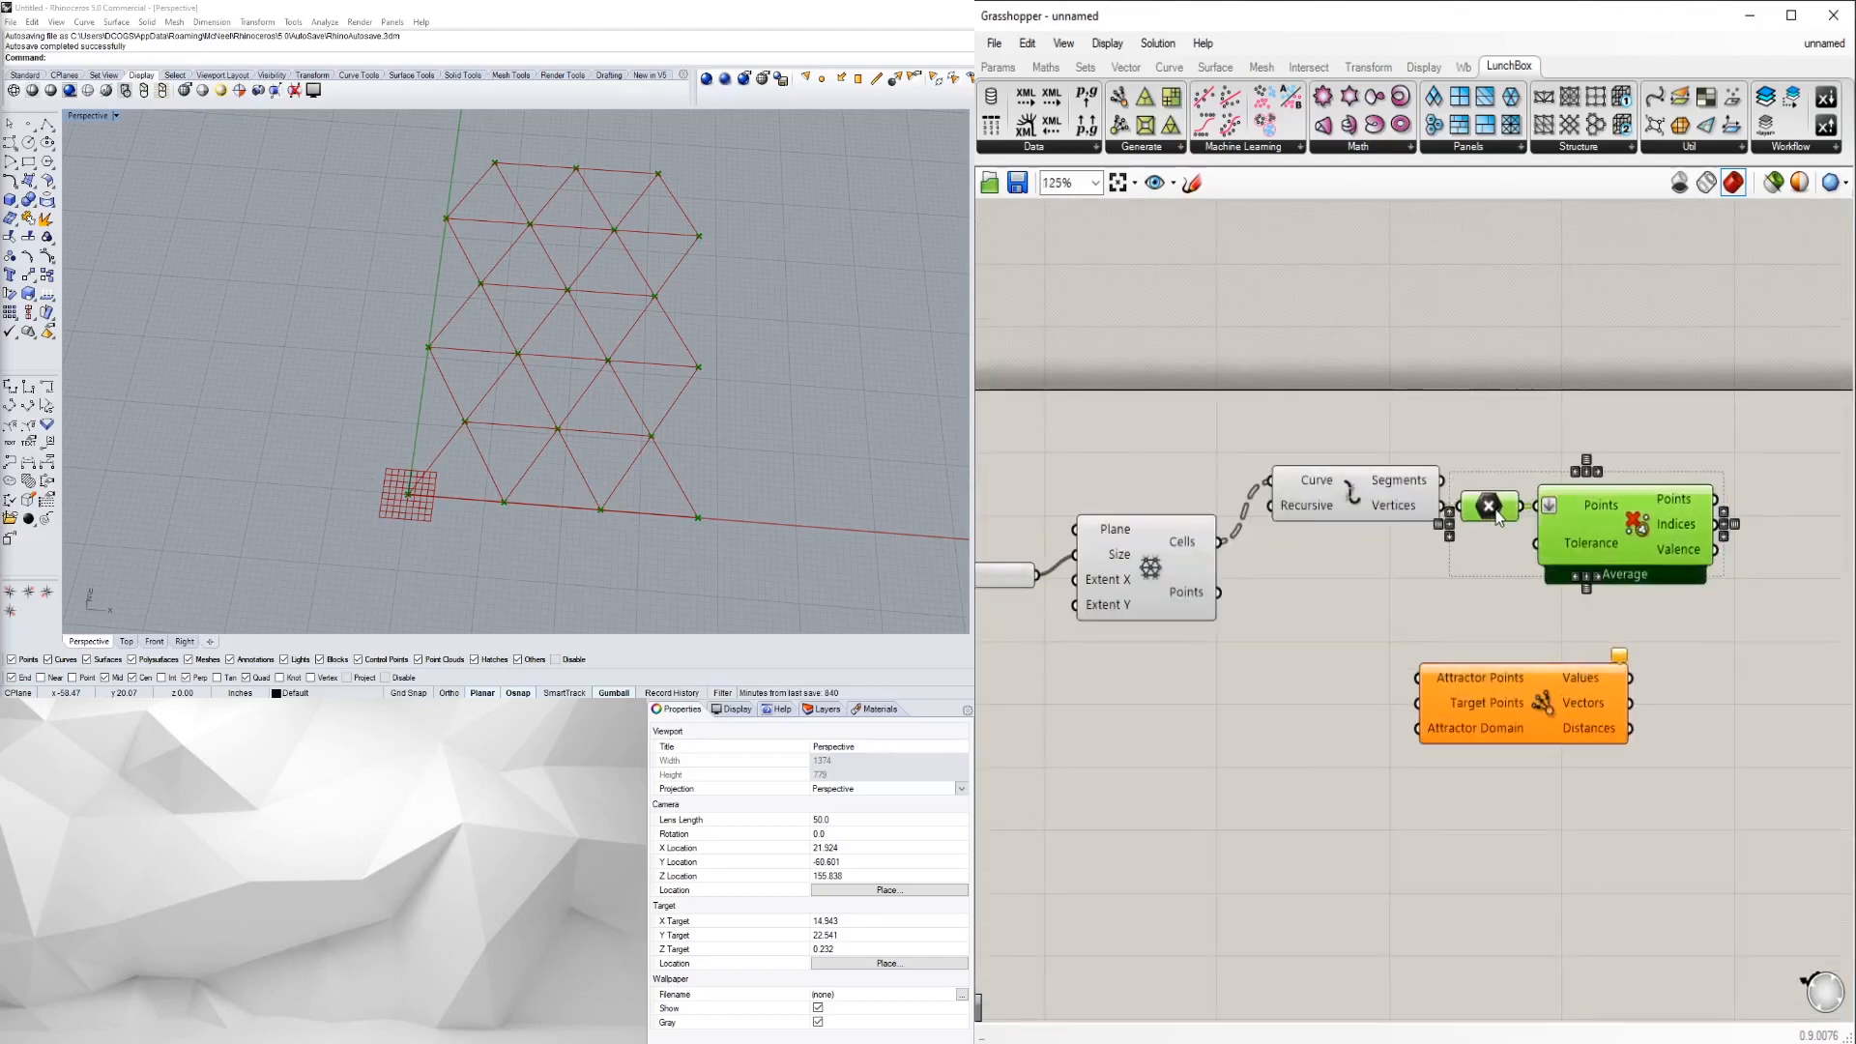
{"action": "left_click", "coordinate": [1557, 428]}
{"action": "scroll", "coordinate": [1387, 679], "scroll_direction": "down", "scroll_amount": 1}
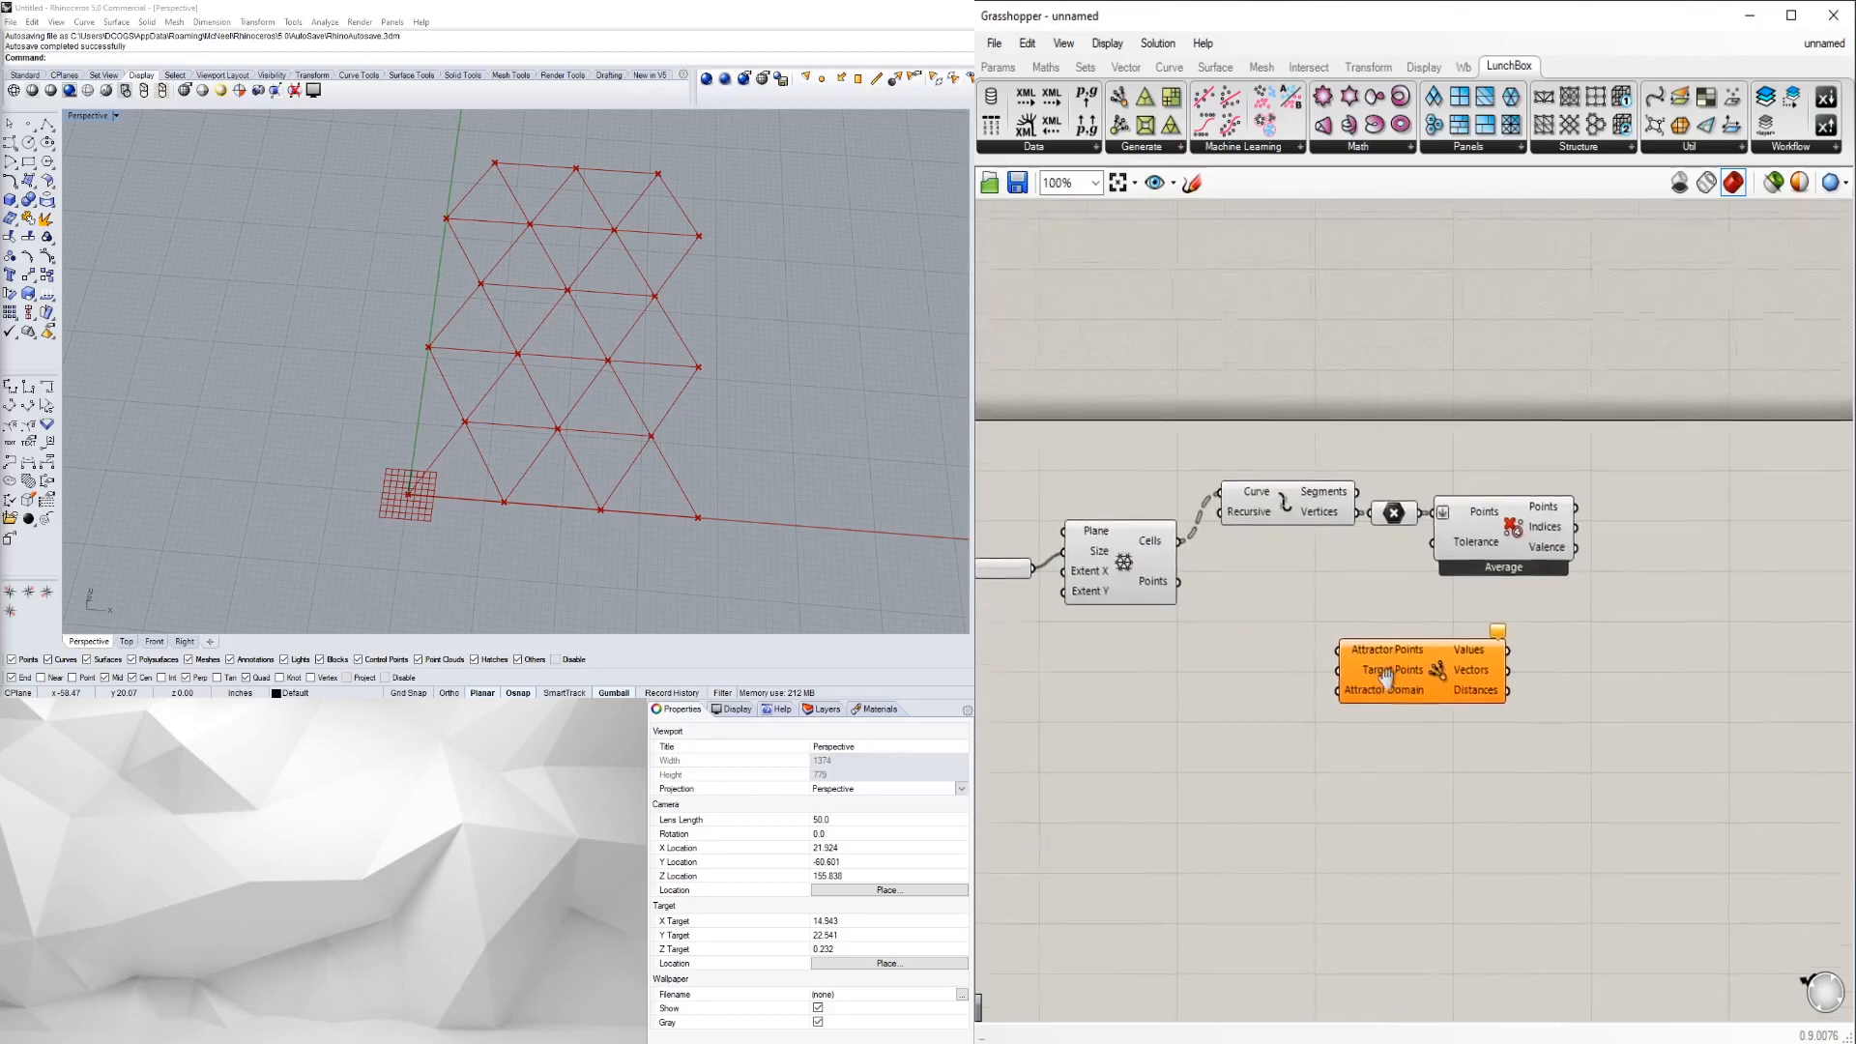
{"action": "left_click_drag", "start_coordinate": [1644, 590], "coordinate": [1249, 531]}
{"action": "left_click", "coordinate": [1197, 448]}
{"action": "left_click_drag", "start_coordinate": [1343, 628], "coordinate": [1637, 647]}
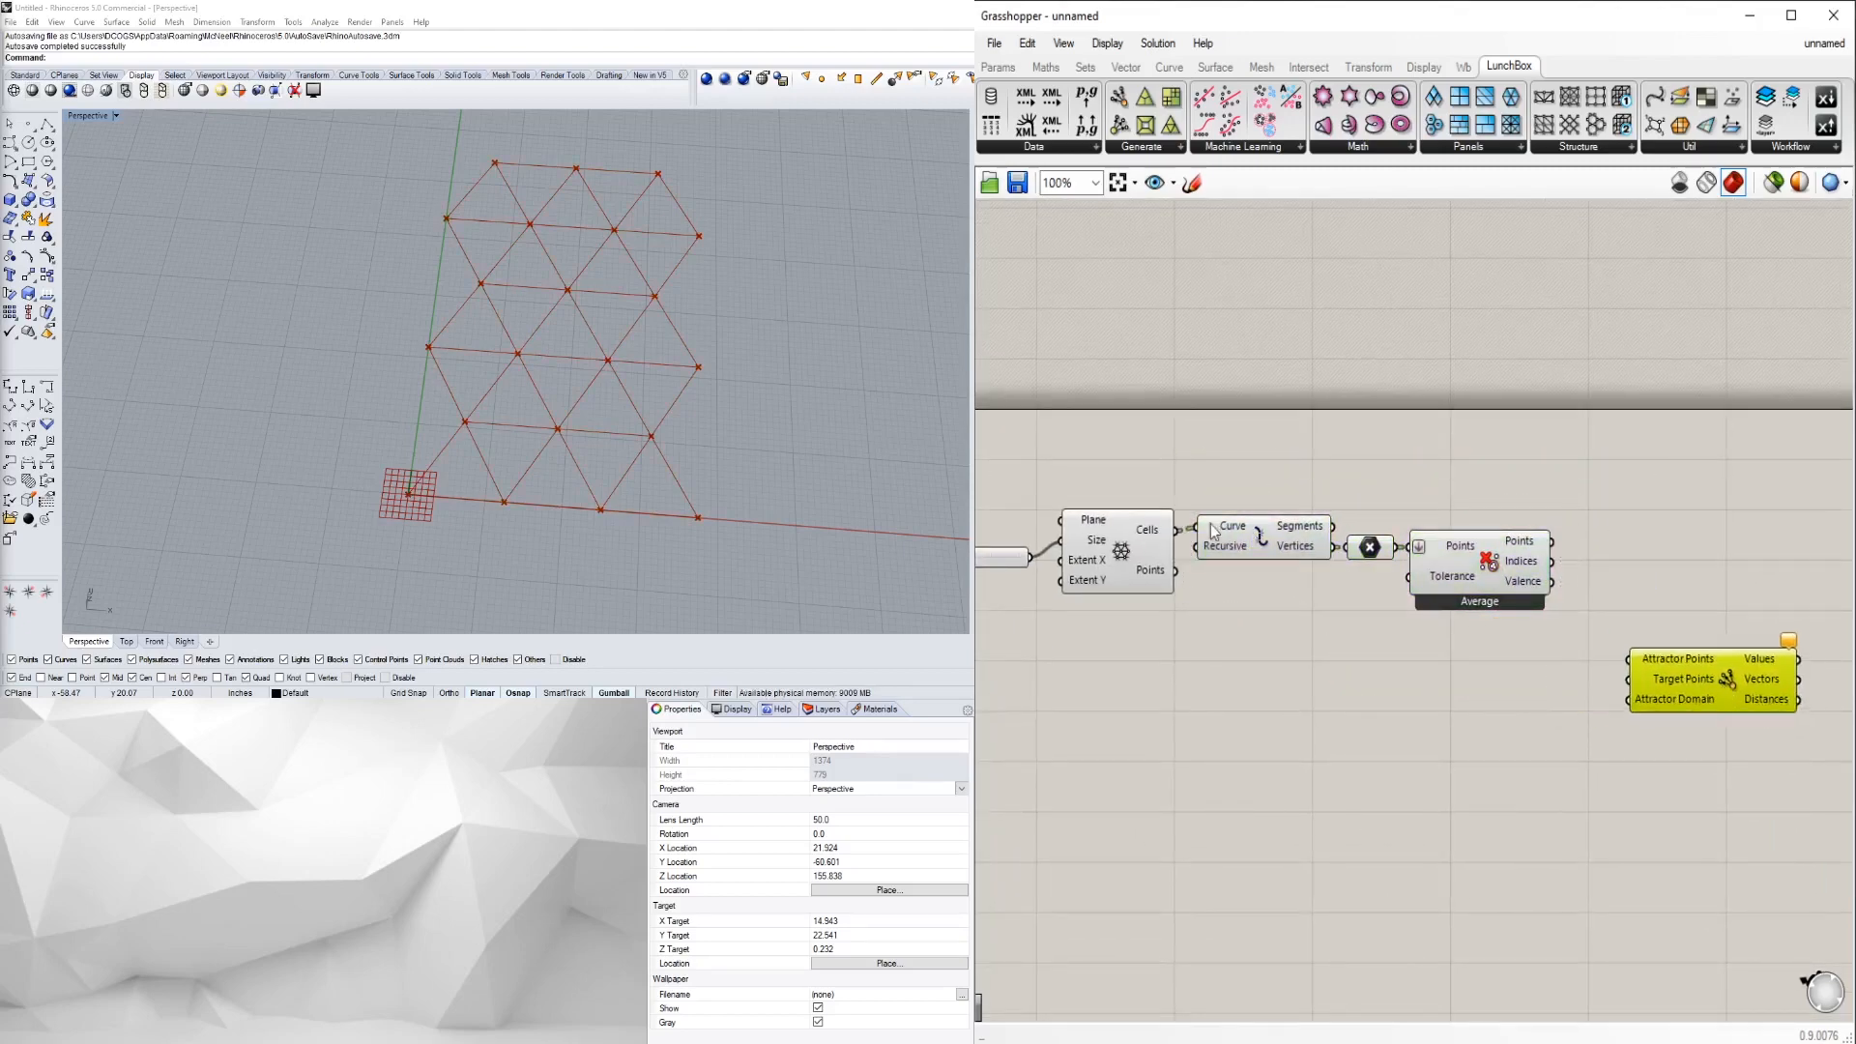
- Connect the Cull Duplicates Points output to the Attractor's Target Points input, leaving Attractor Points unconnected, and reposition the Attractor component
{"action": "left_click_drag", "start_coordinate": [1552, 542], "coordinate": [1632, 658]}
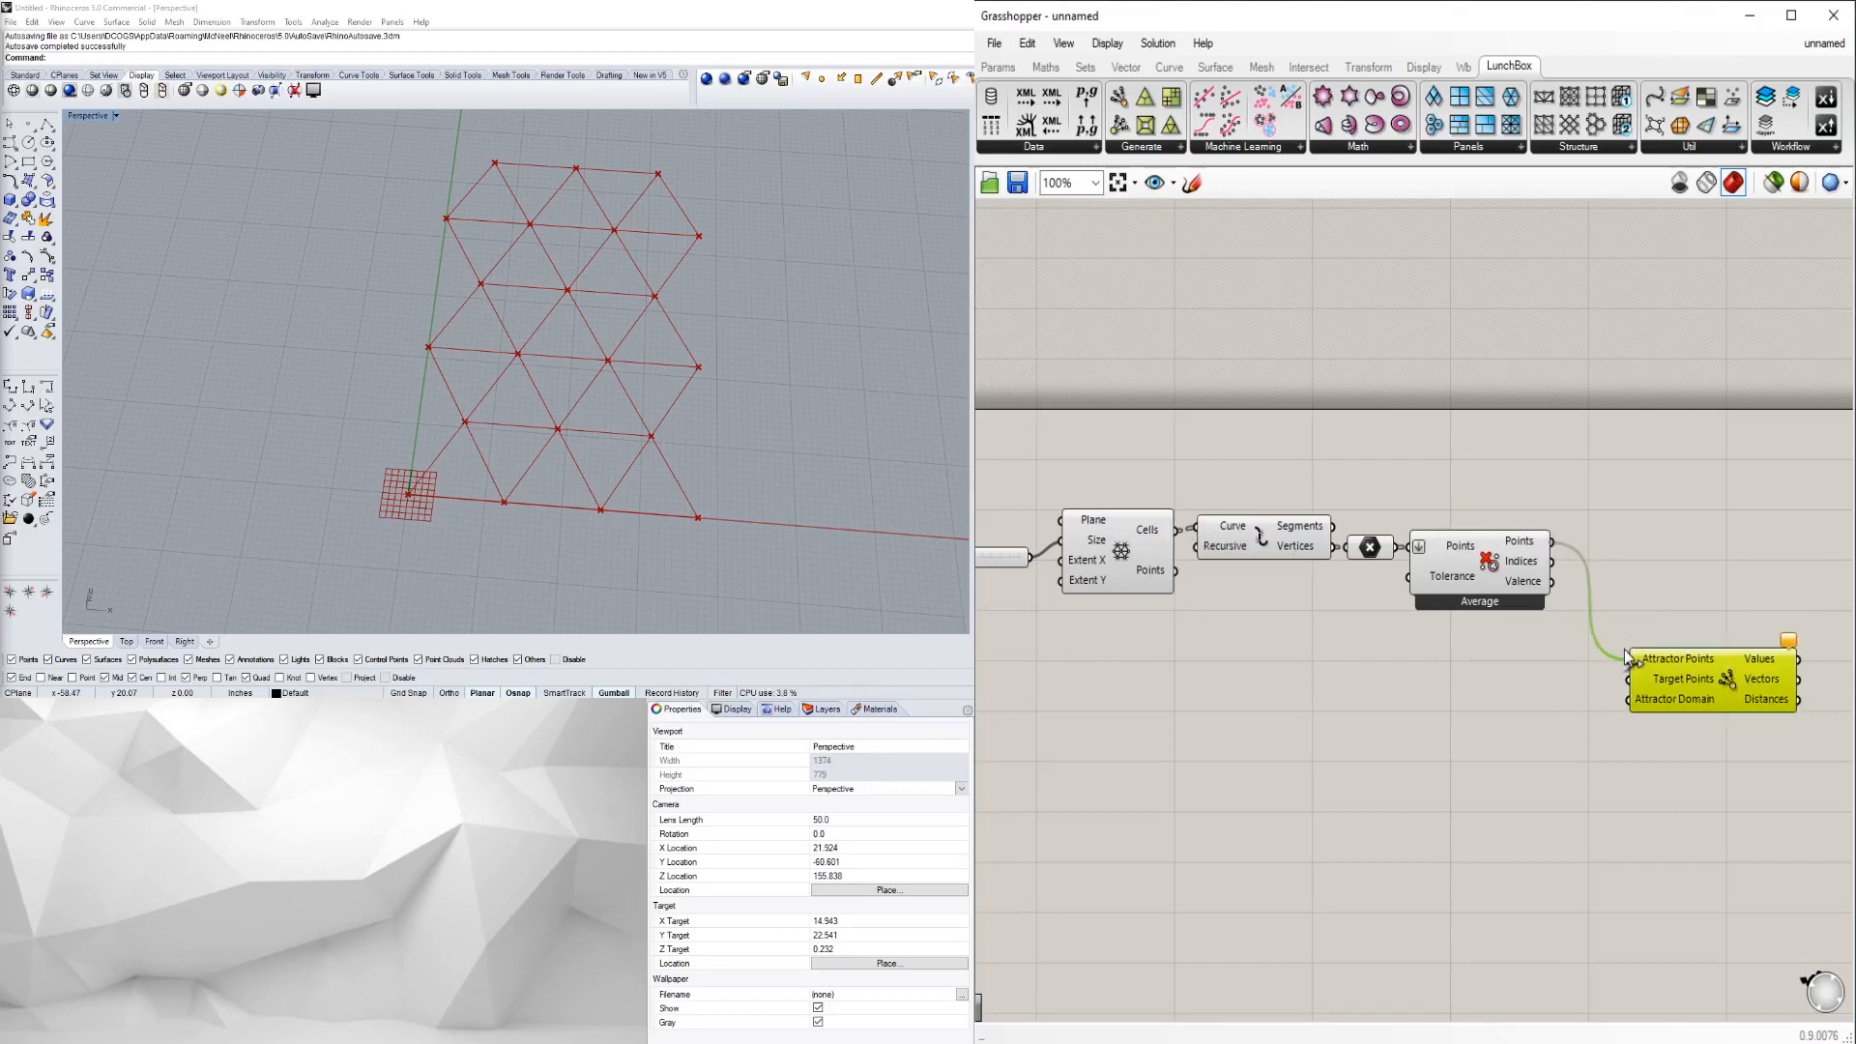
{"action": "left_click_drag", "start_coordinate": [1634, 660], "coordinate": [1584, 558], "text": "ctrl"}
{"action": "scroll", "coordinate": [1713, 733], "scroll_direction": "up", "scroll_amount": 1}
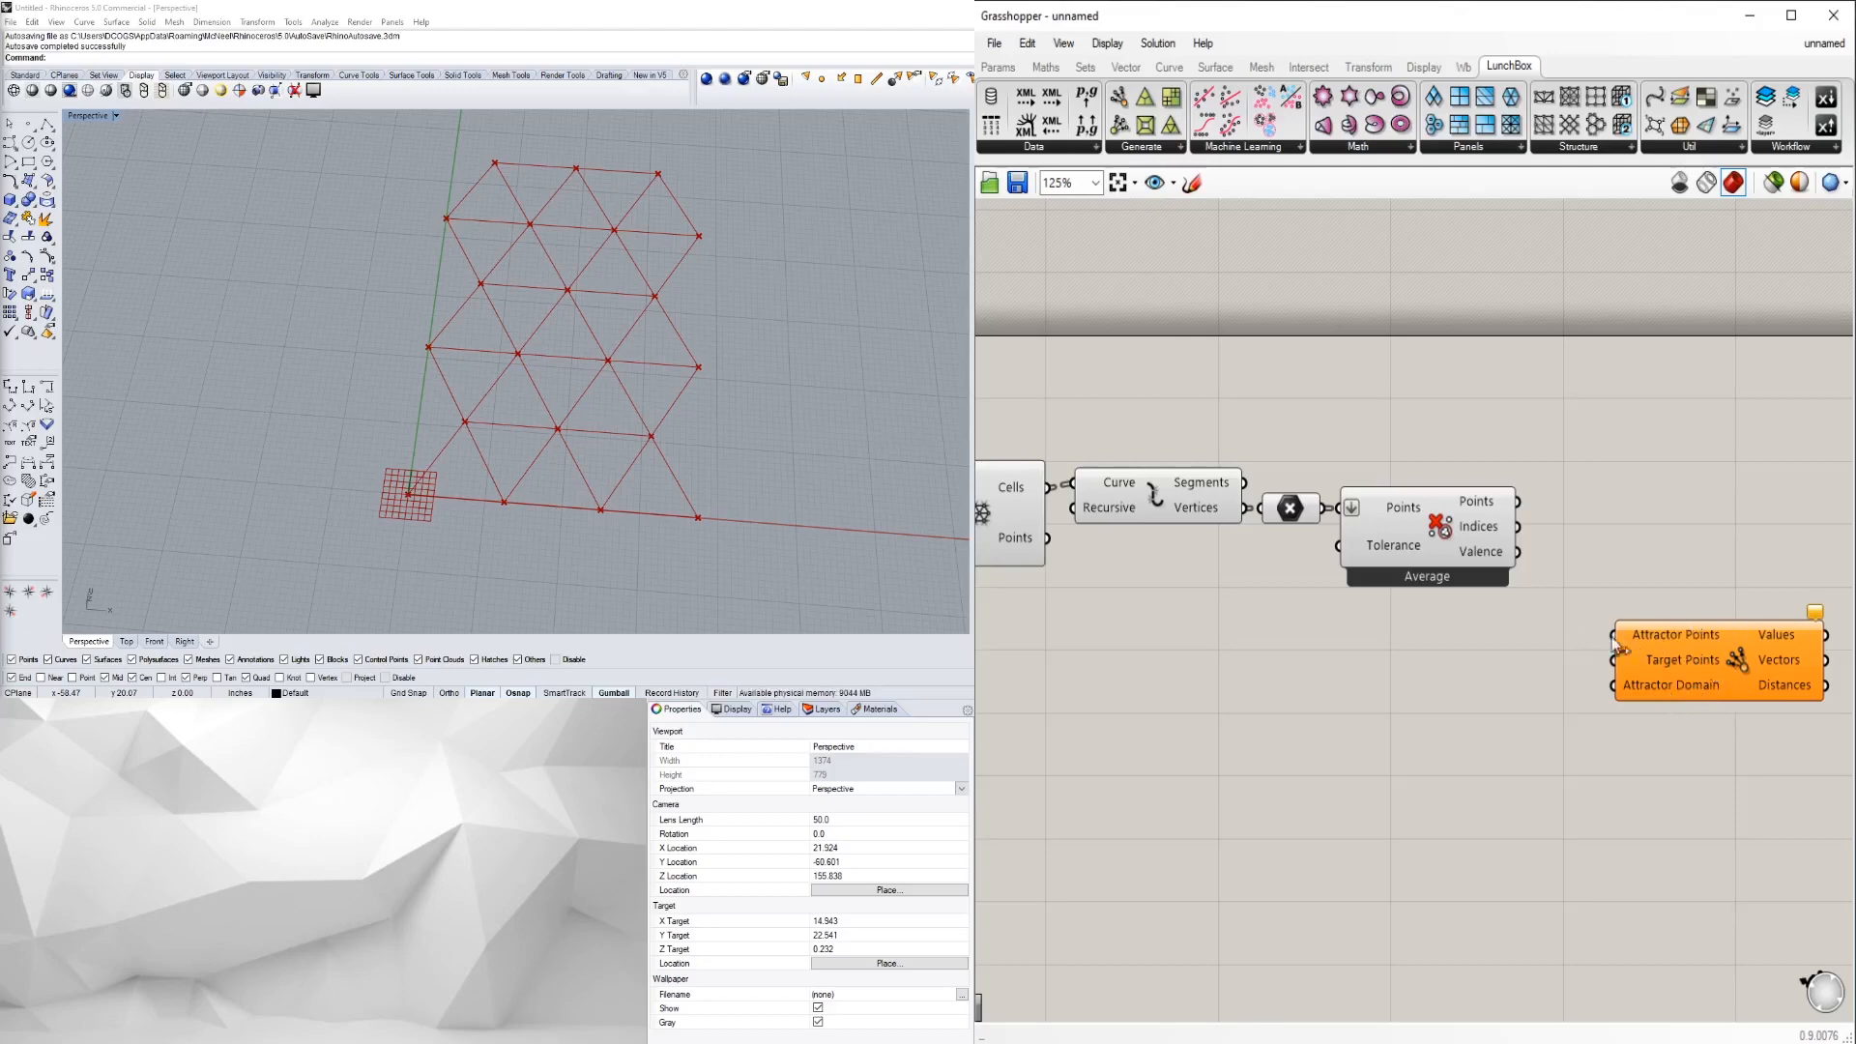
{"action": "left_click_drag", "start_coordinate": [1668, 646], "coordinate": [1703, 648]}
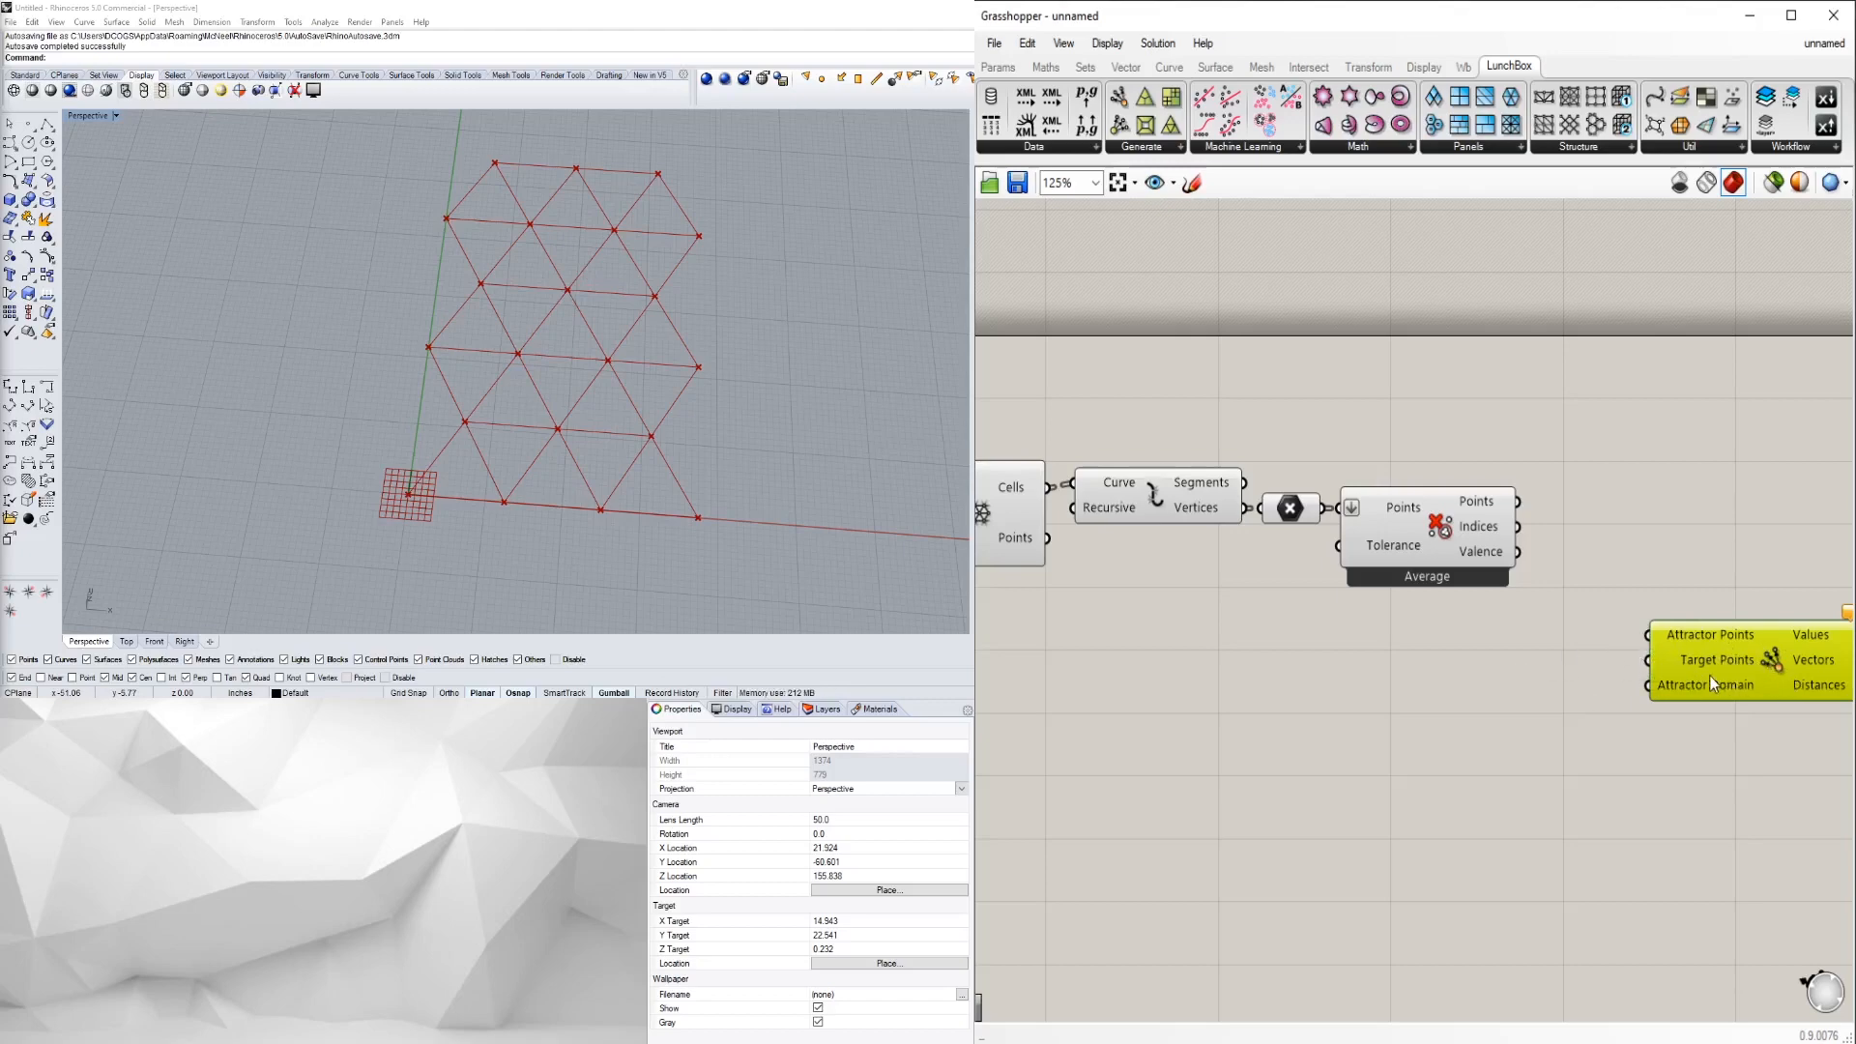
{"action": "left_click_drag", "start_coordinate": [1686, 675], "coordinate": [1715, 668]}
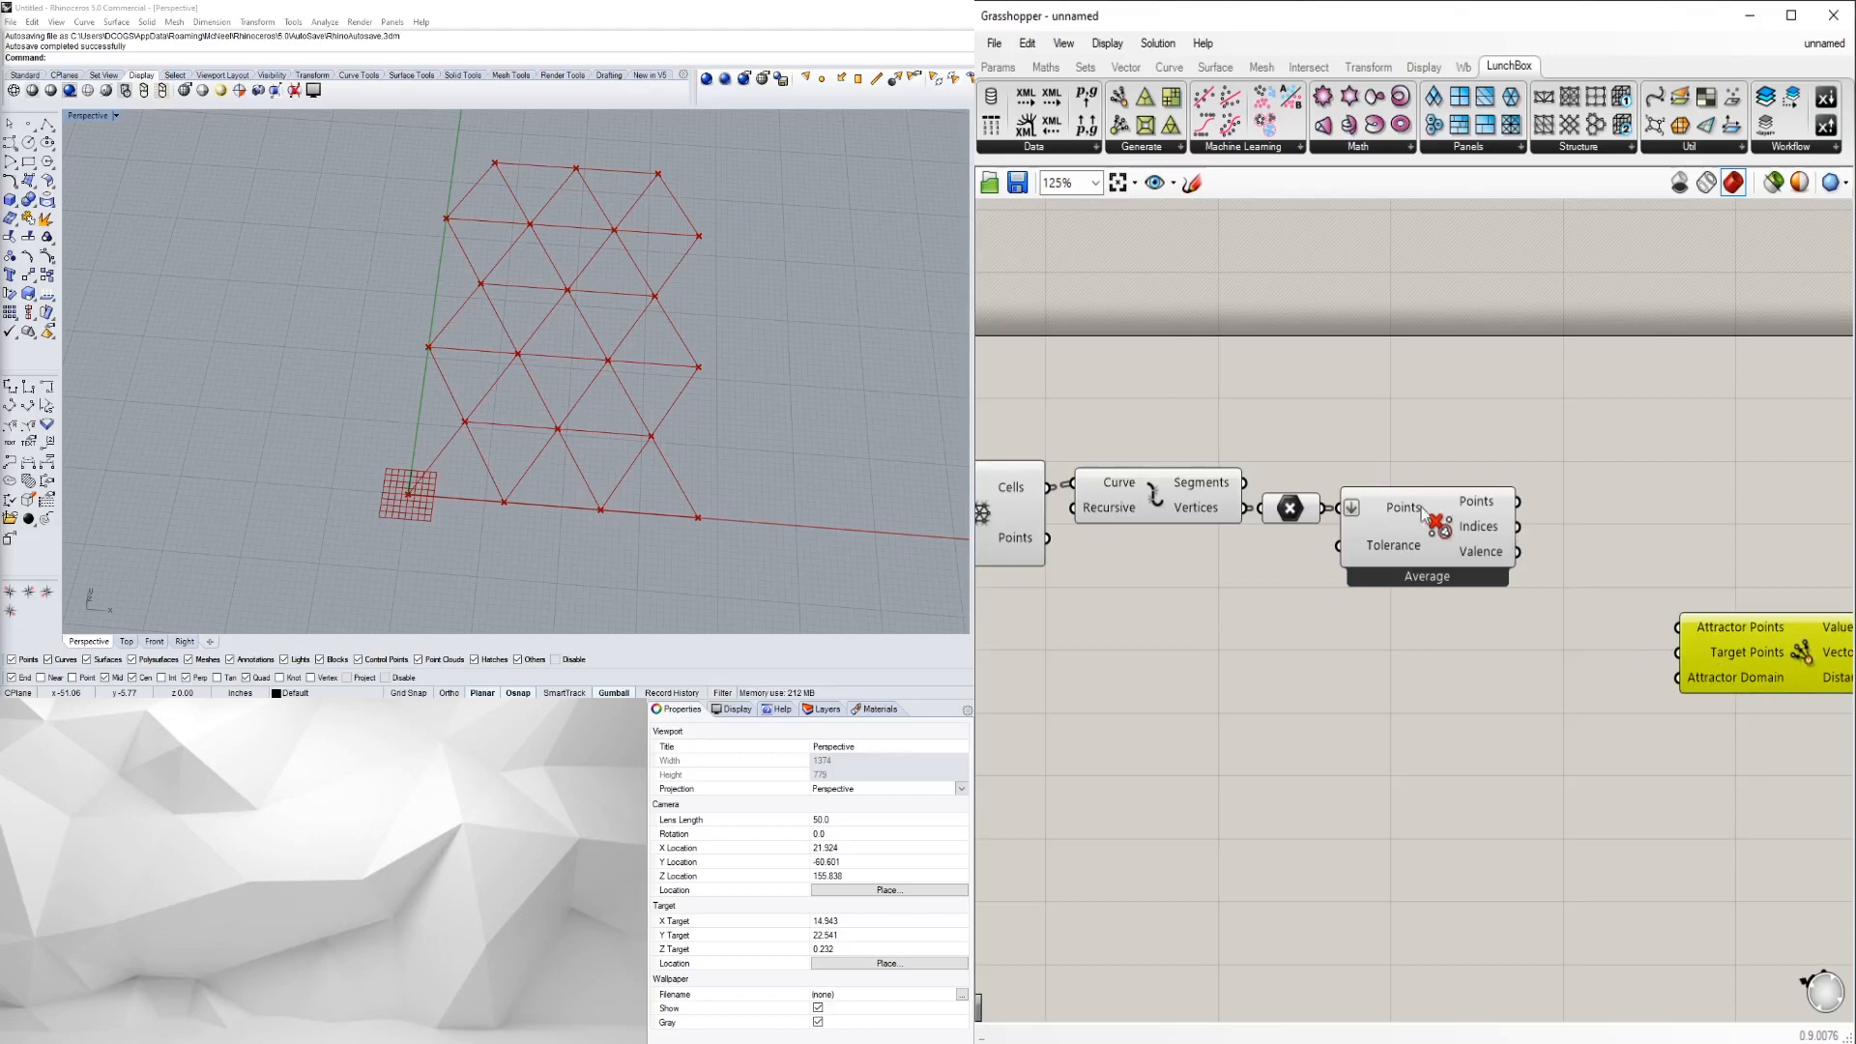
{"action": "right_click_drag", "start_coordinate": [1381, 546], "coordinate": [1363, 548]}
{"action": "left_click_drag", "start_coordinate": [1501, 503], "coordinate": [1664, 655]}
{"action": "right_click_drag", "start_coordinate": [1728, 667], "coordinate": [1396, 763]}
{"action": "left_click_drag", "start_coordinate": [1399, 757], "coordinate": [1508, 666]}
- Add a Circle component above the Attractor and feed its Plane input from the Cull Duplicates Points output
{"action": "double_click", "coordinate": [1556, 480]}
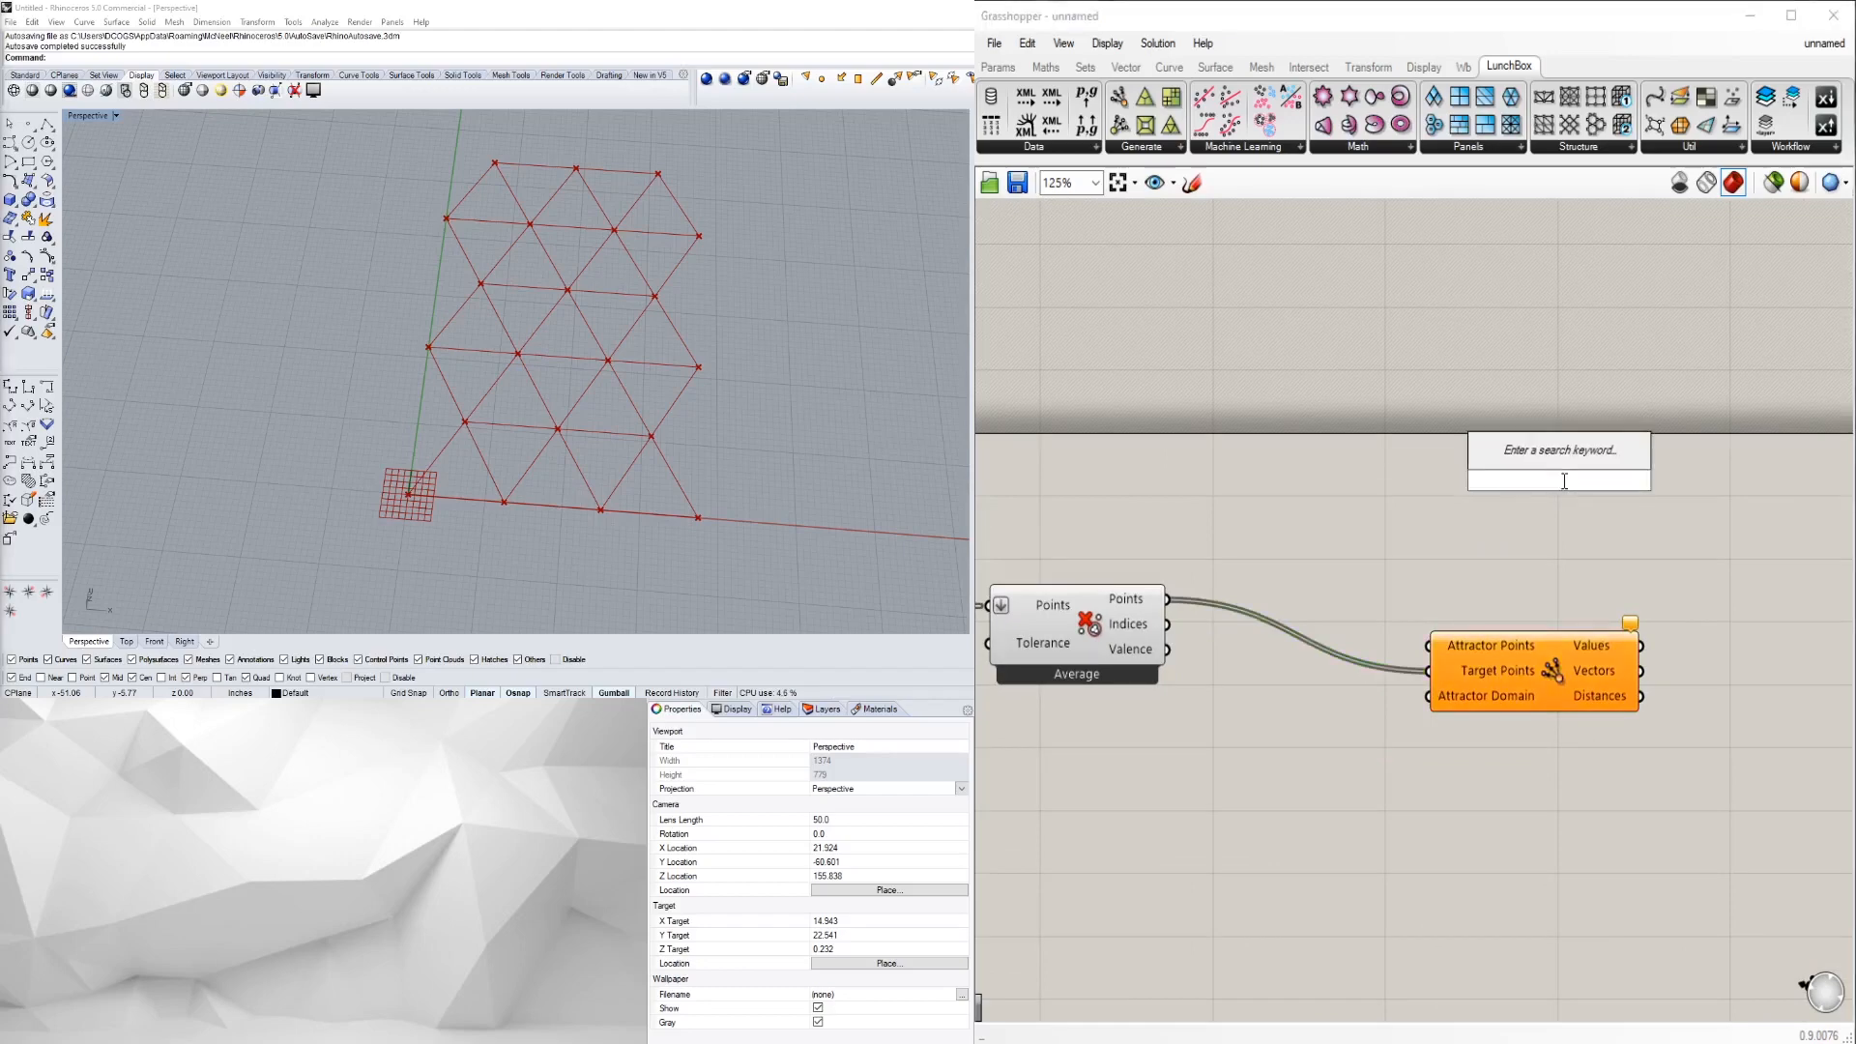
{"action": "type", "text": "circle"}
{"action": "left_click", "coordinate": [1537, 451]}
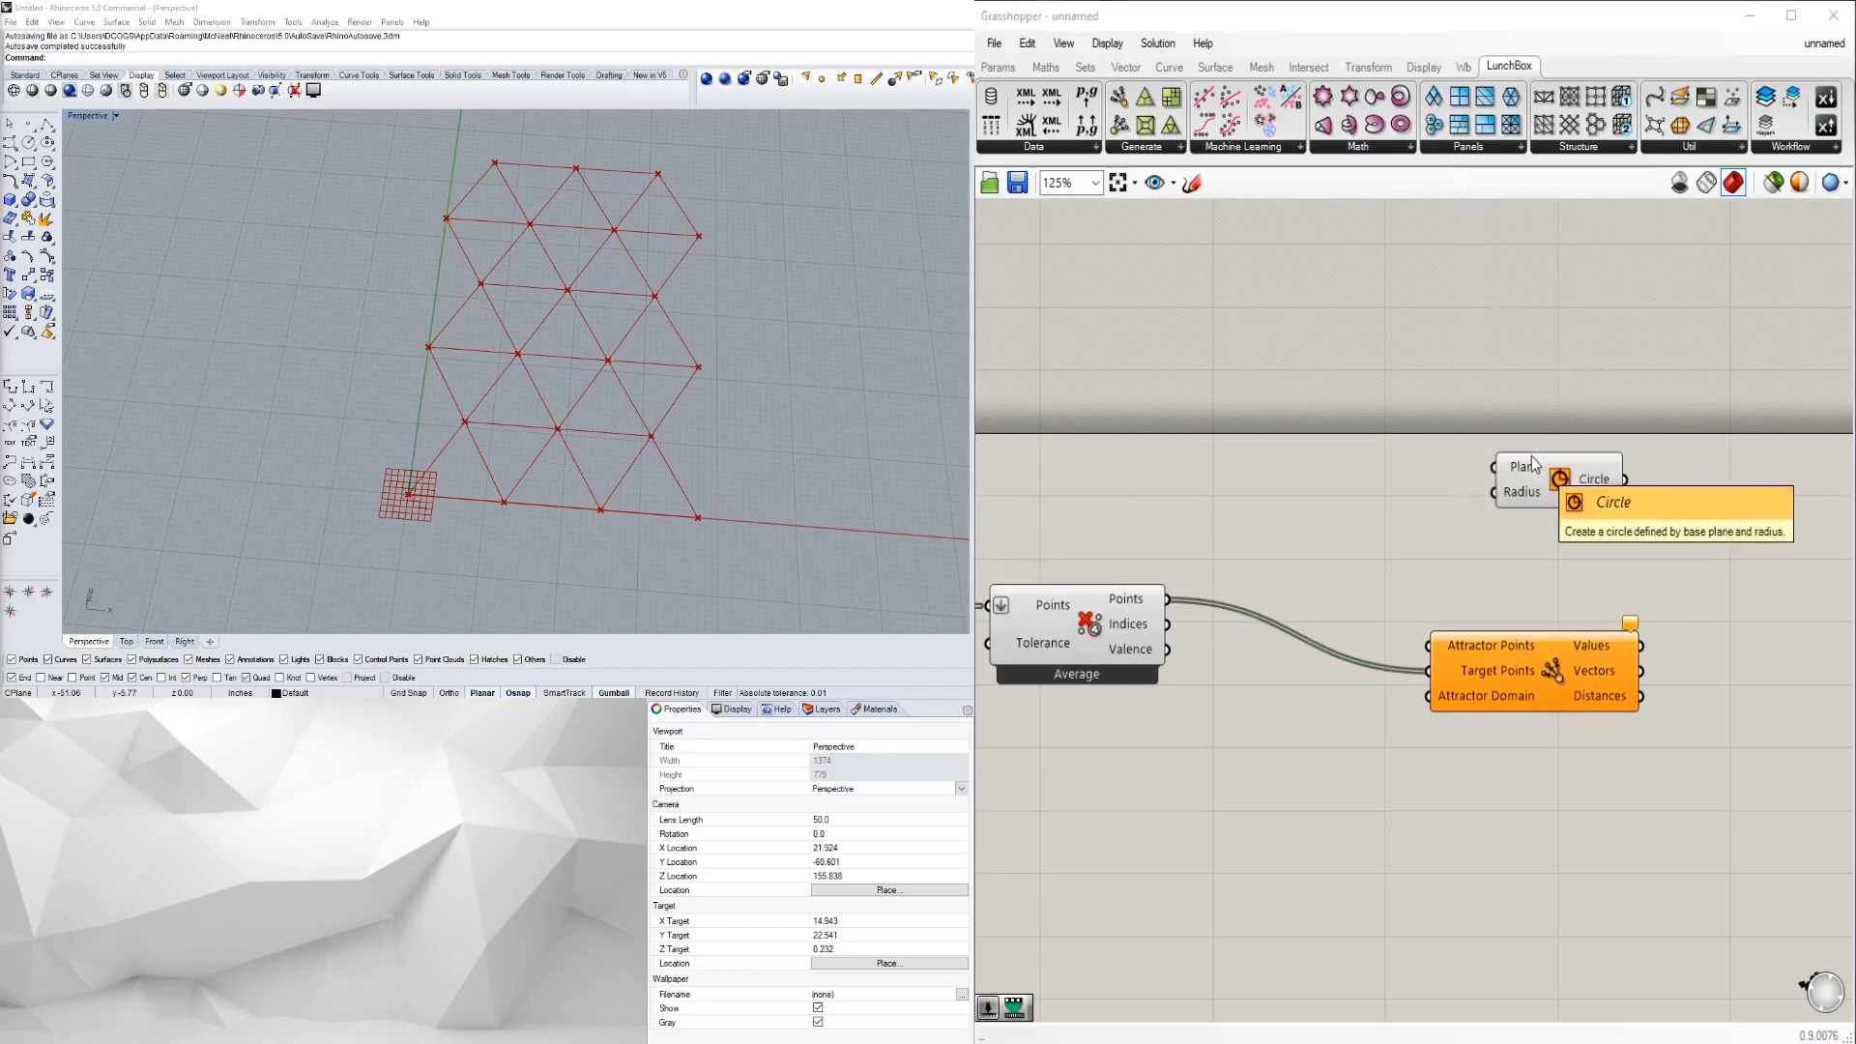
{"action": "right_click_drag", "start_coordinate": [1312, 524], "coordinate": [1363, 563]}
{"action": "left_click_drag", "start_coordinate": [1220, 638], "coordinate": [1632, 535]}
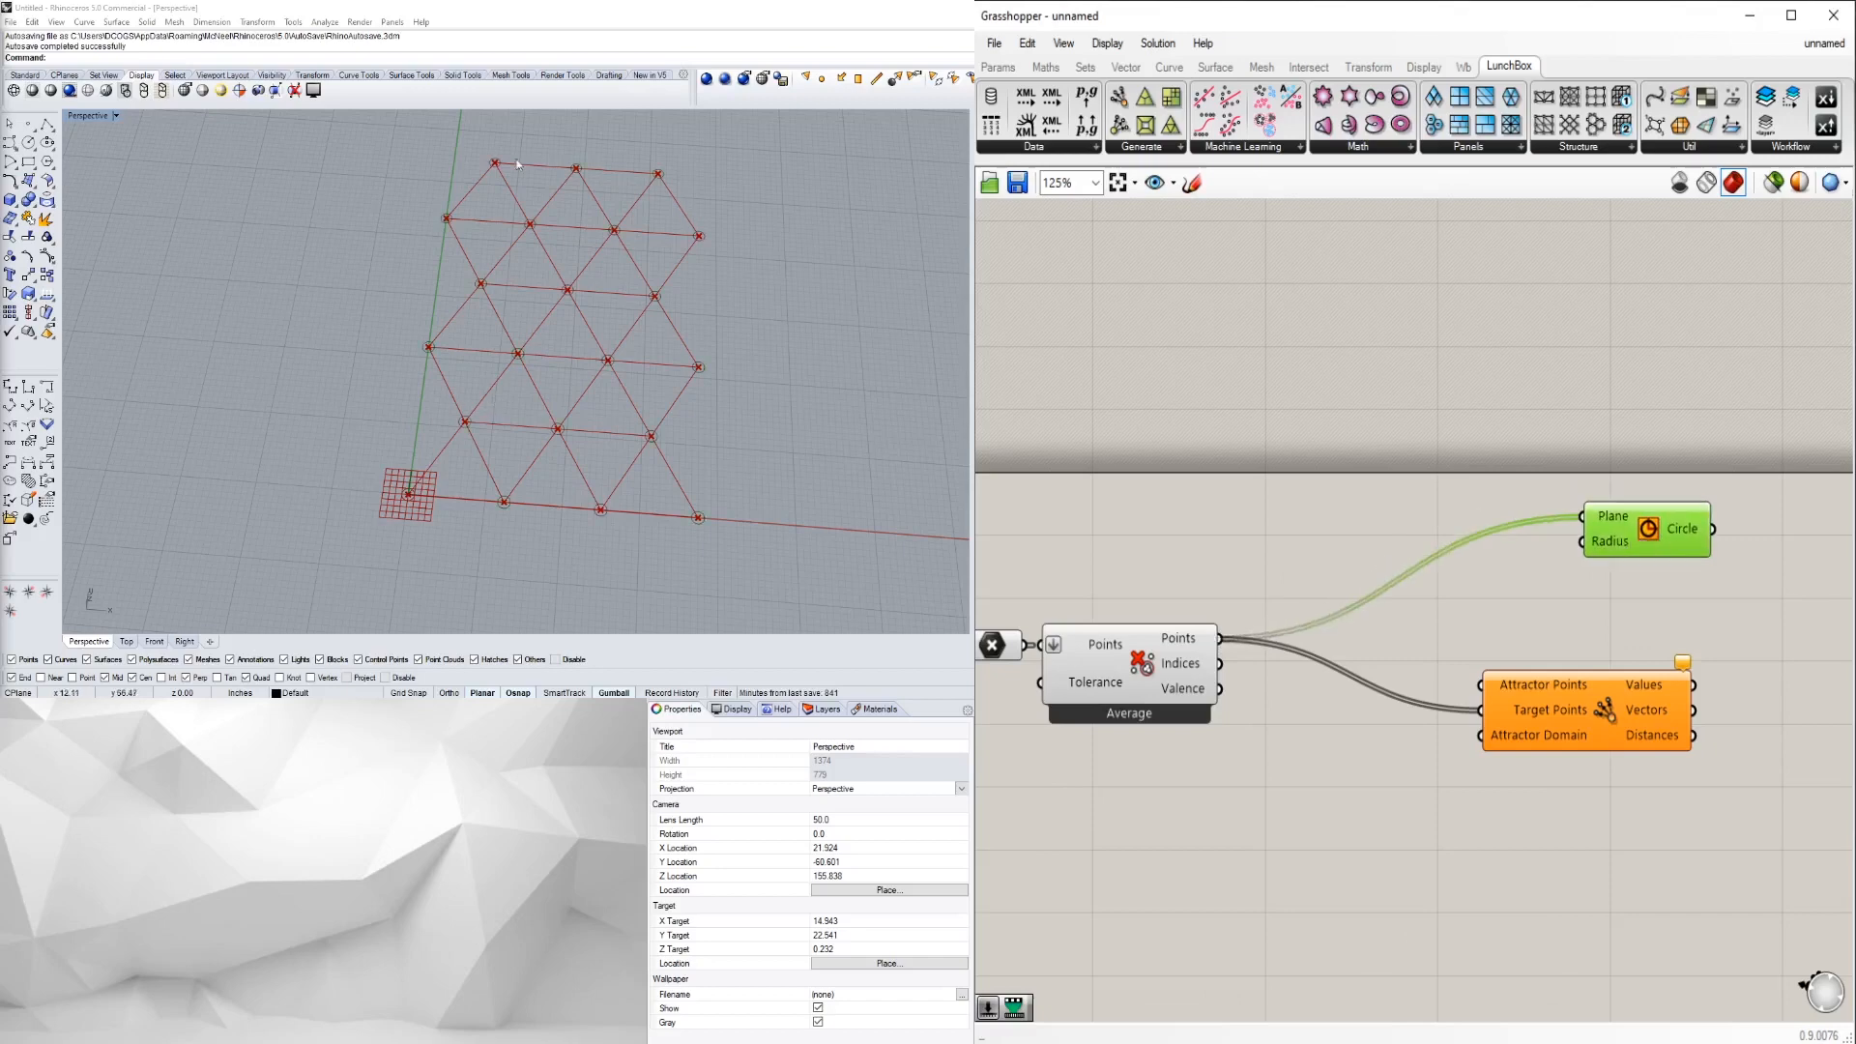
- Turn off the preview of the triangular grid and Explode components
{"action": "right_click_drag", "start_coordinate": [1222, 707], "coordinate": [1682, 691]}
{"action": "scroll", "coordinate": [1347, 677], "scroll_direction": "down", "scroll_amount": 1}
{"action": "right_click", "coordinate": [1193, 640]}
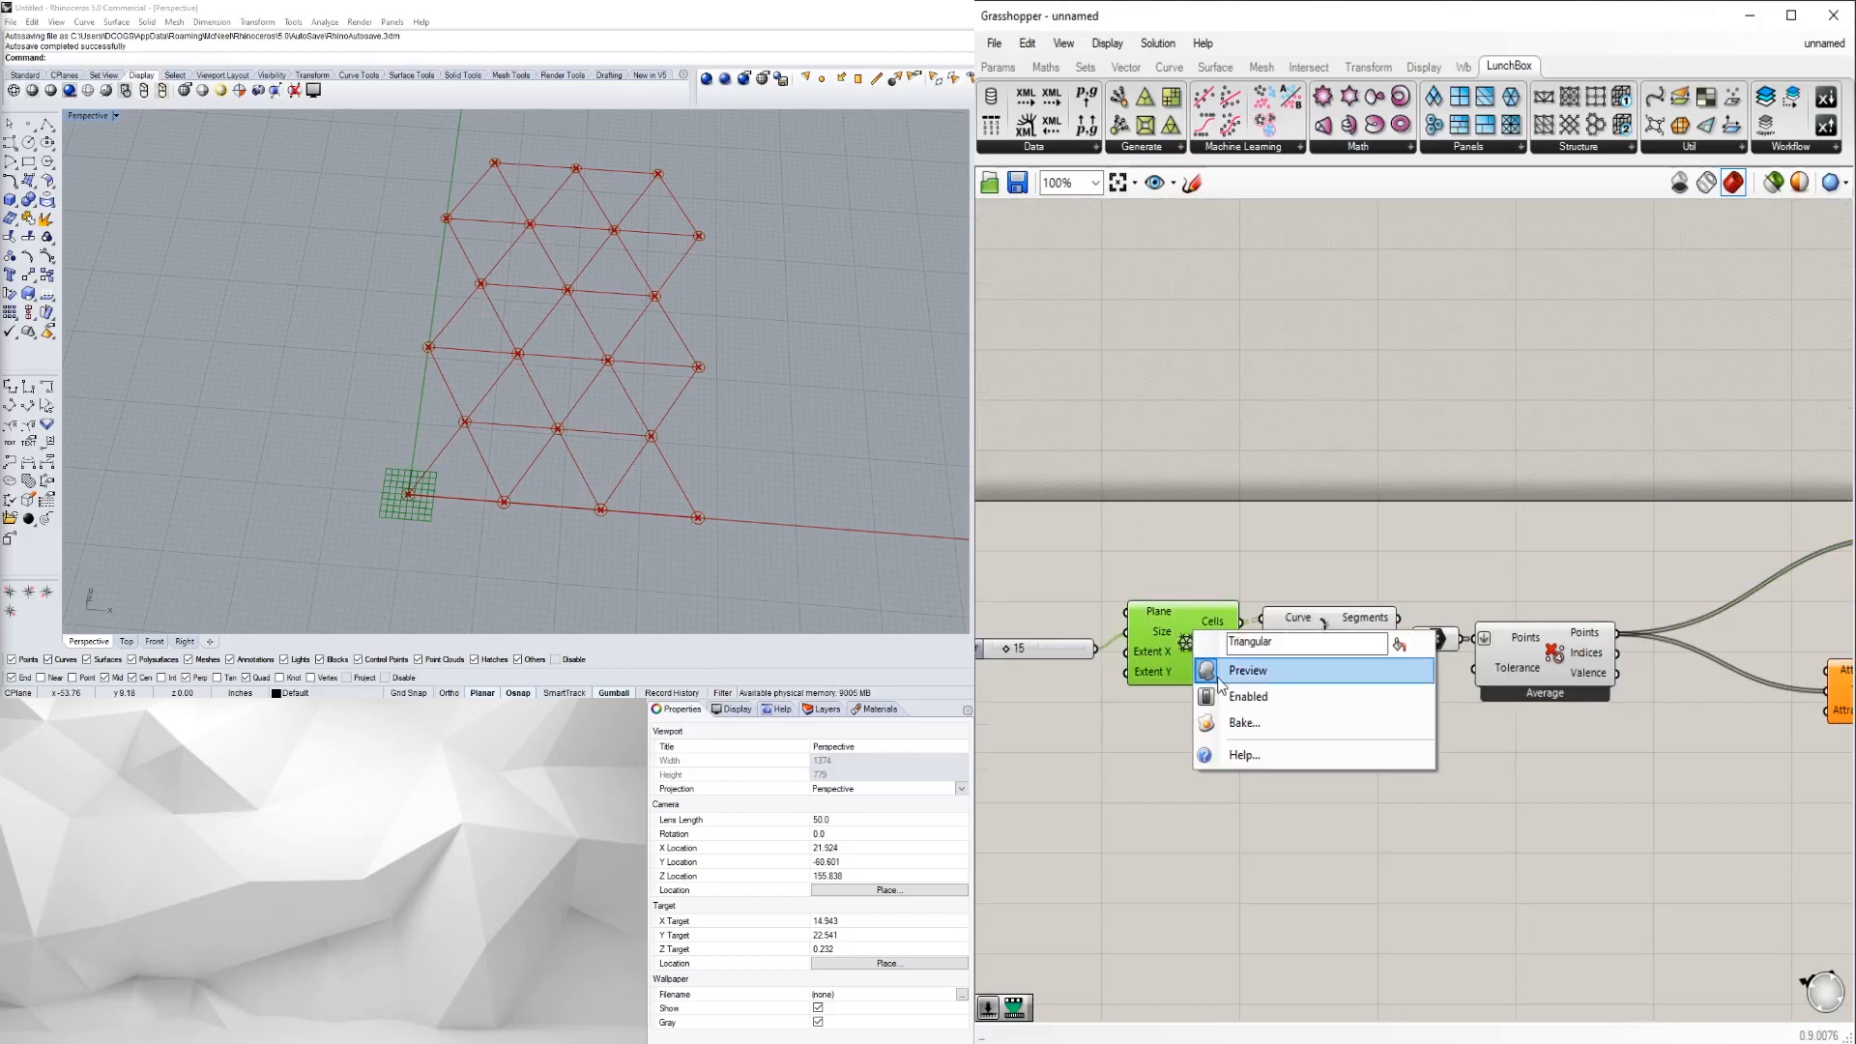
{"action": "left_click", "coordinate": [1237, 663]}
{"action": "right_click", "coordinate": [1321, 635]}
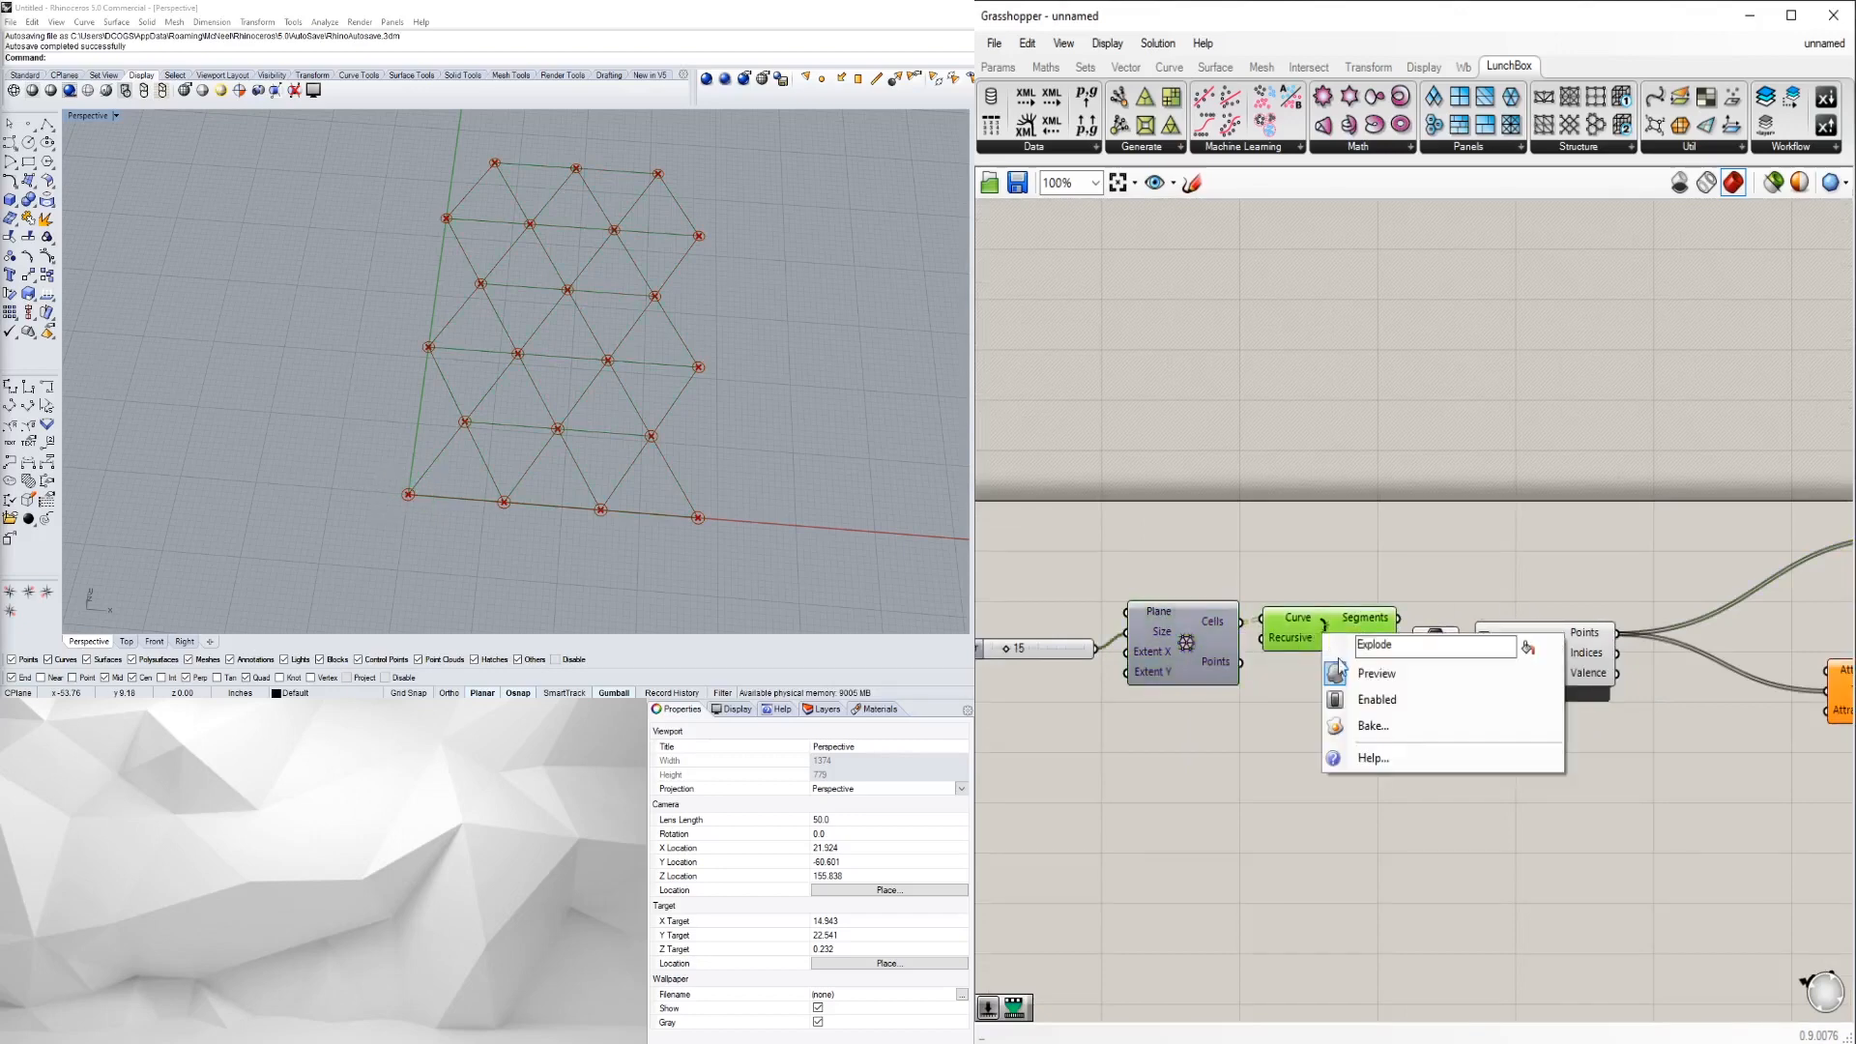
{"action": "left_click", "coordinate": [1367, 671]}
- Add a number slider set to 20 and connect it to the triangular grid's Extent X and Extent Y inputs
{"action": "right_click_drag", "start_coordinate": [1592, 796], "coordinate": [1364, 805]}
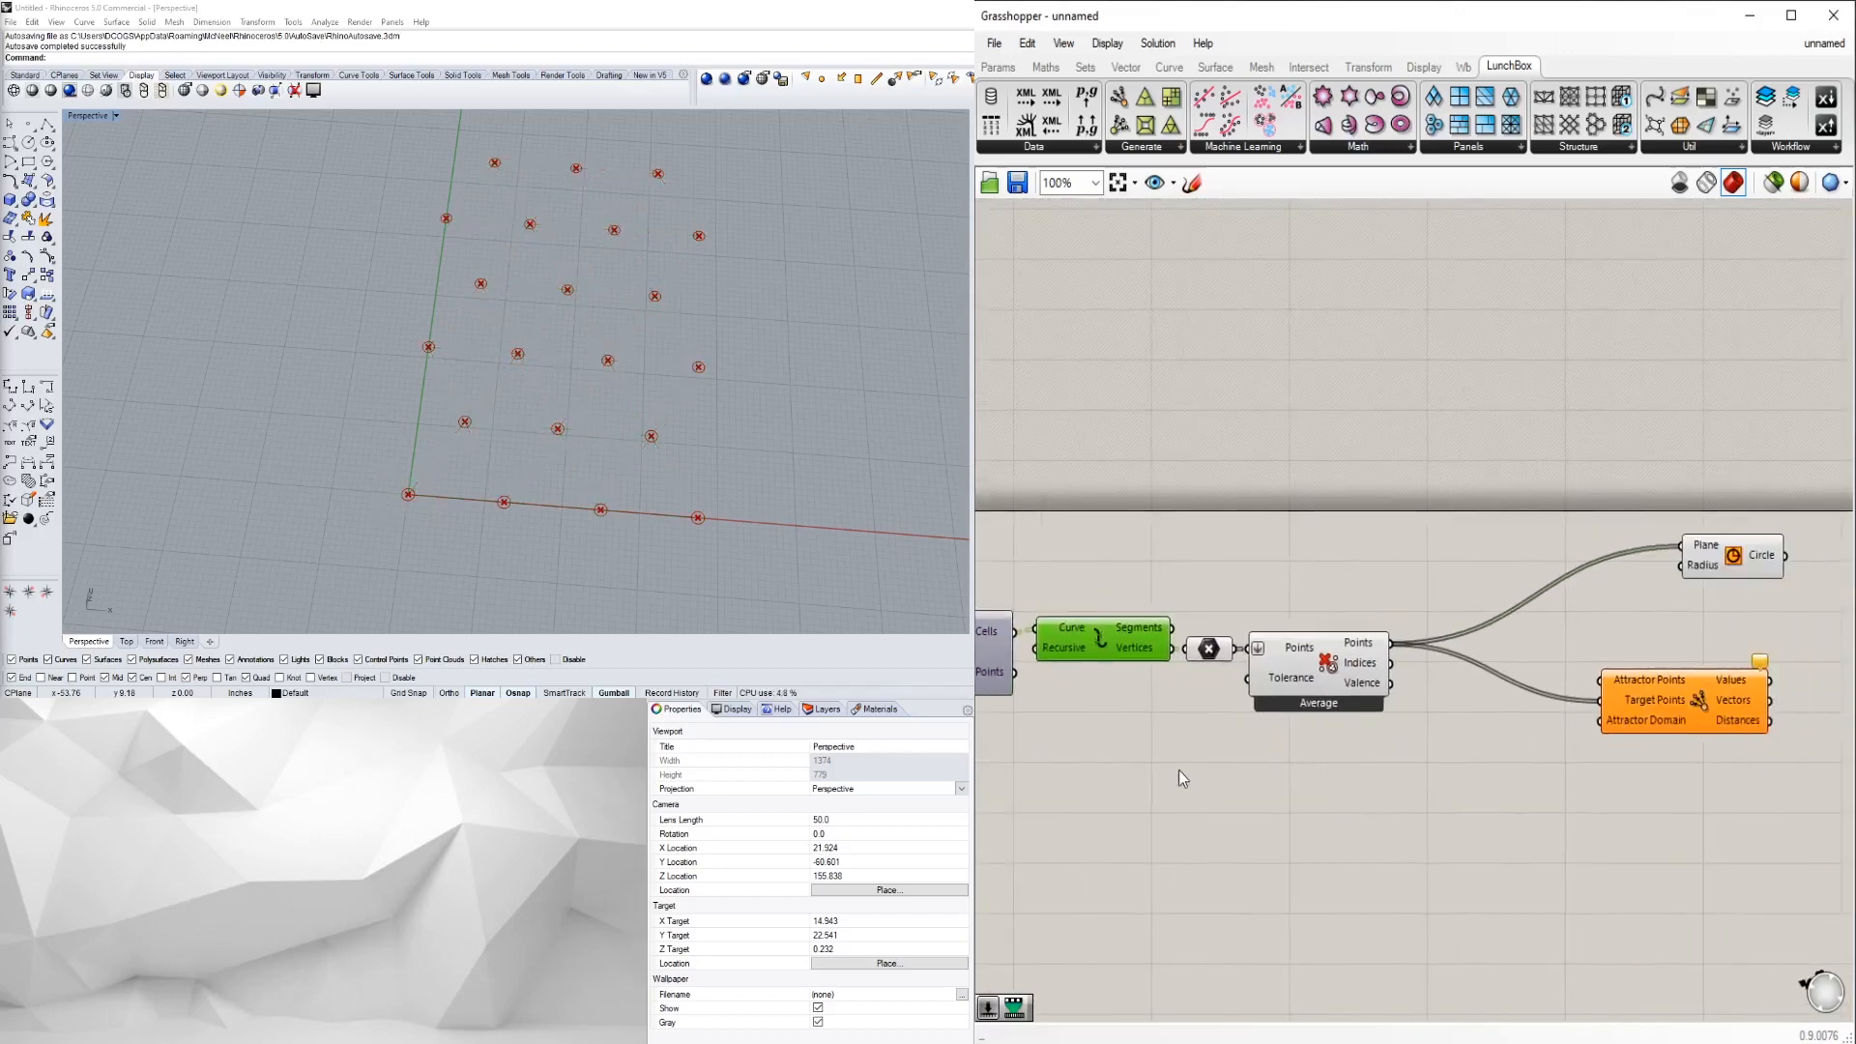
{"action": "right_click_drag", "start_coordinate": [1180, 769], "coordinate": [1347, 758]}
{"action": "scroll", "coordinate": [1313, 655], "scroll_direction": "up", "scroll_amount": 3}
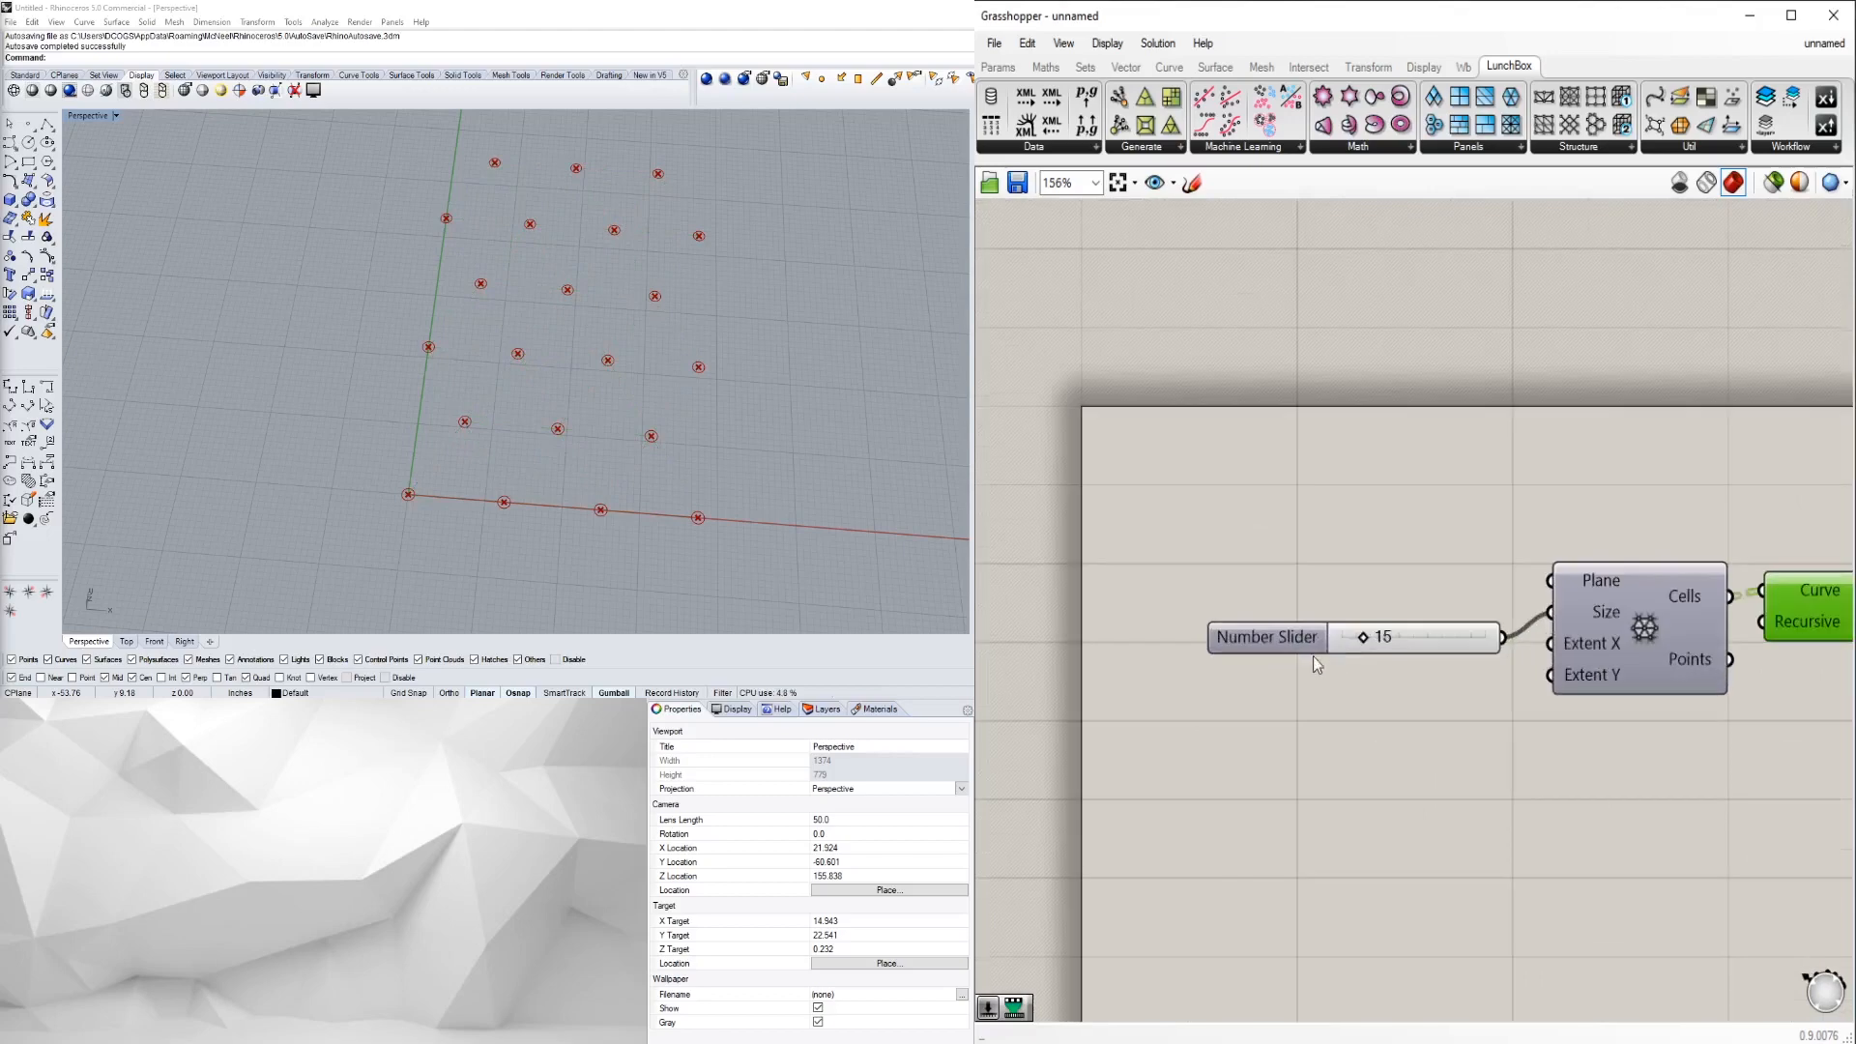
{"action": "double_click", "coordinate": [1267, 684]}
{"action": "type", "text": "20"}
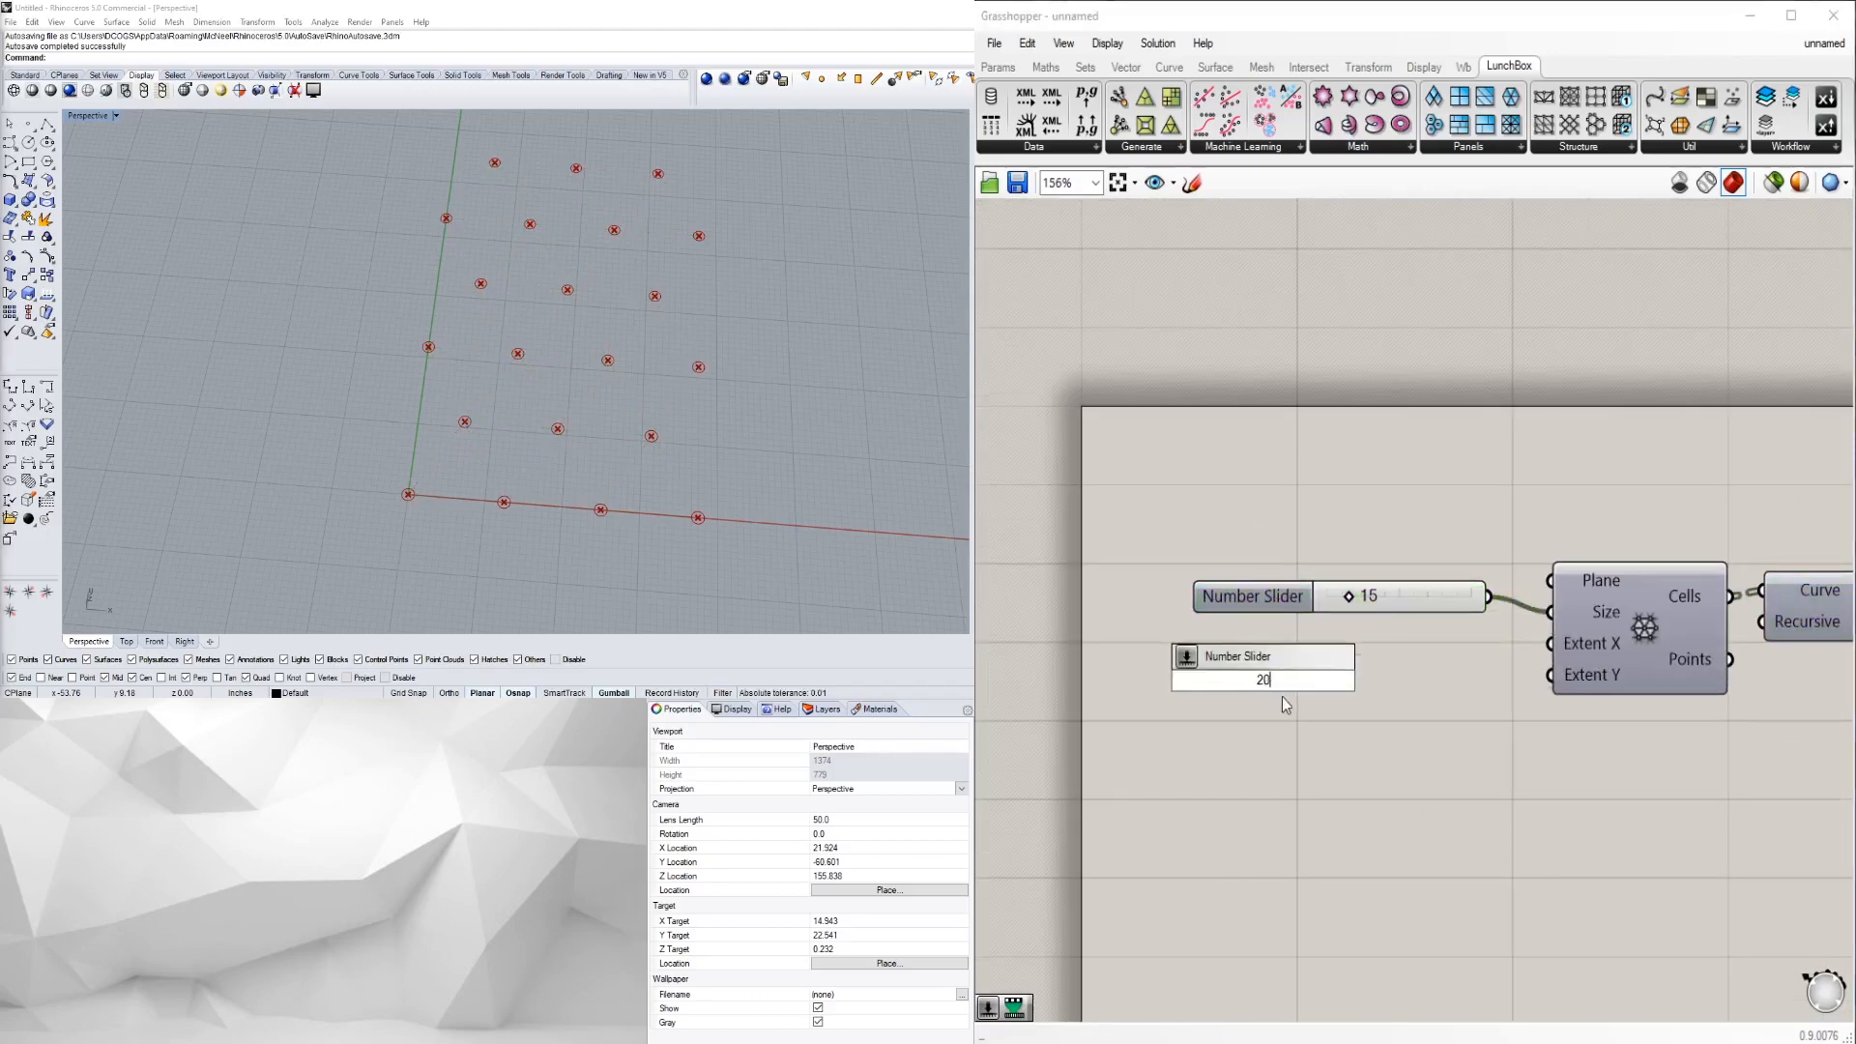
{"action": "key", "text": "Return"}
{"action": "left_click_drag", "start_coordinate": [1212, 669], "coordinate": [1219, 667]}
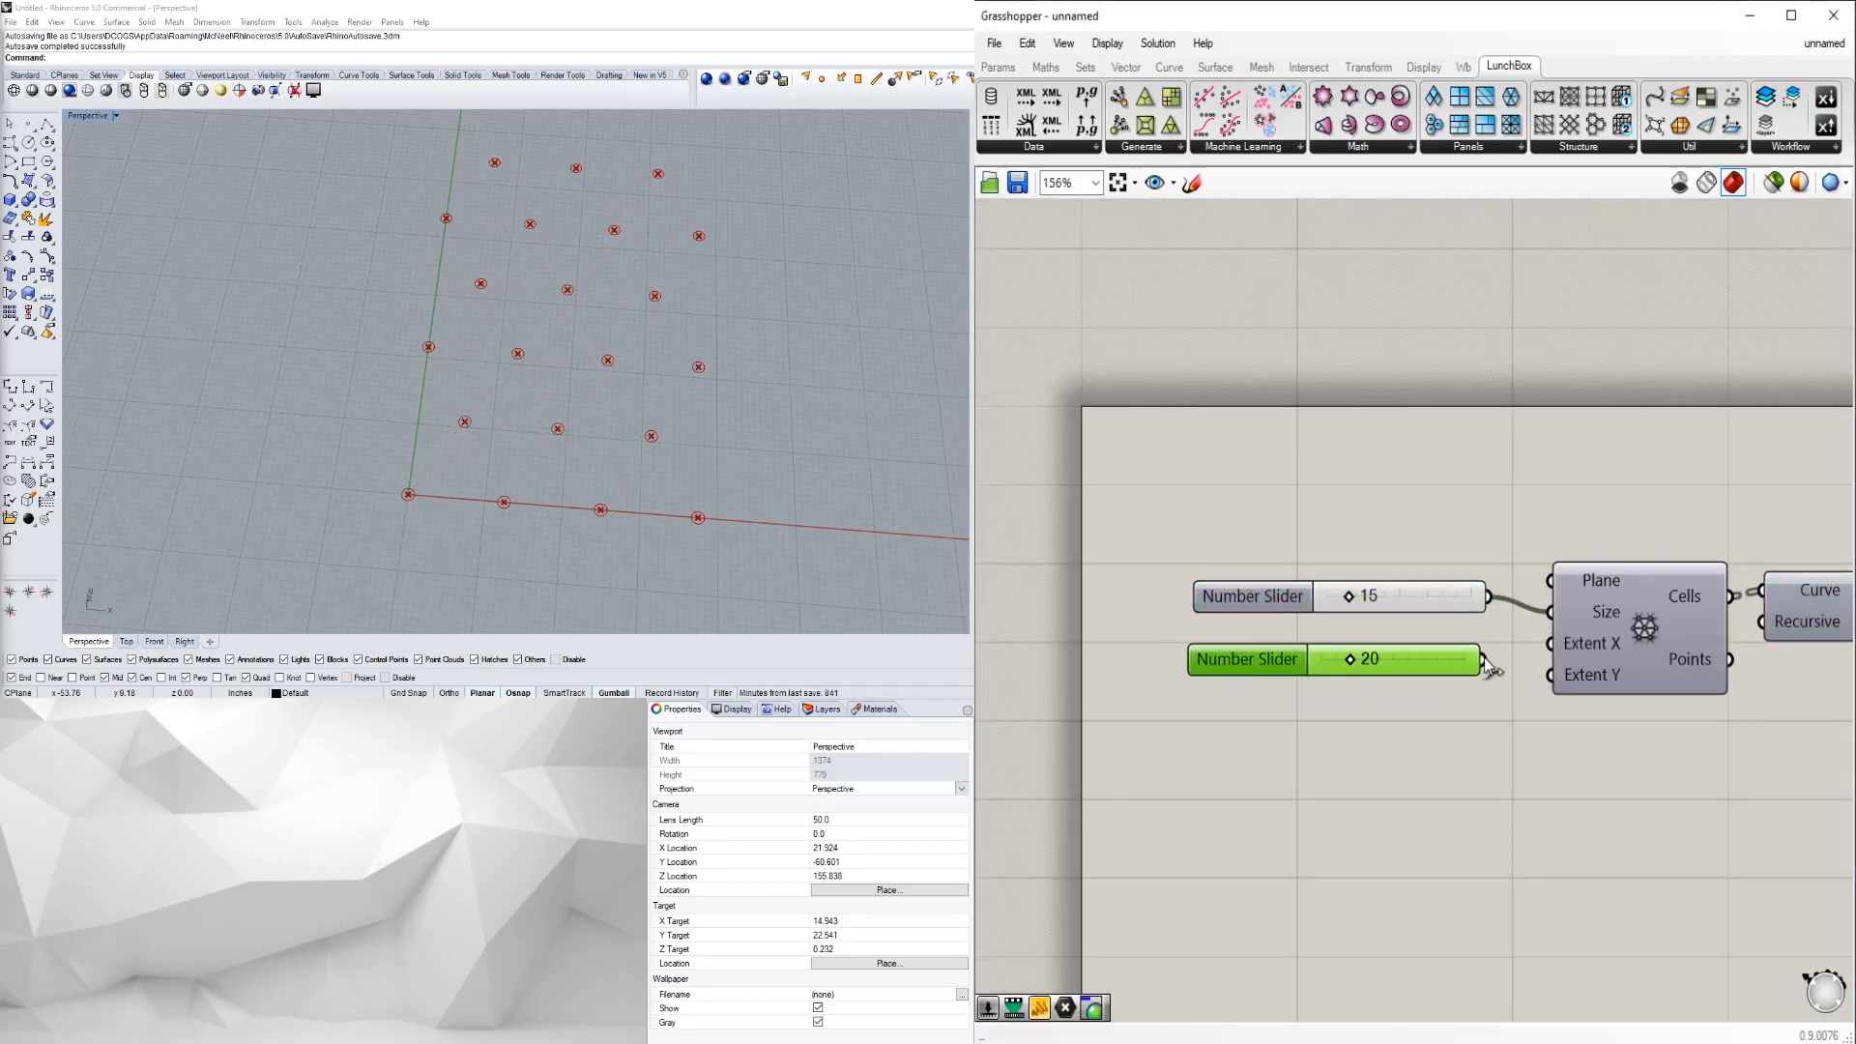
{"action": "left_click_drag", "start_coordinate": [1559, 645], "coordinate": [1559, 645]}
{"action": "left_click", "coordinate": [1622, 781]}
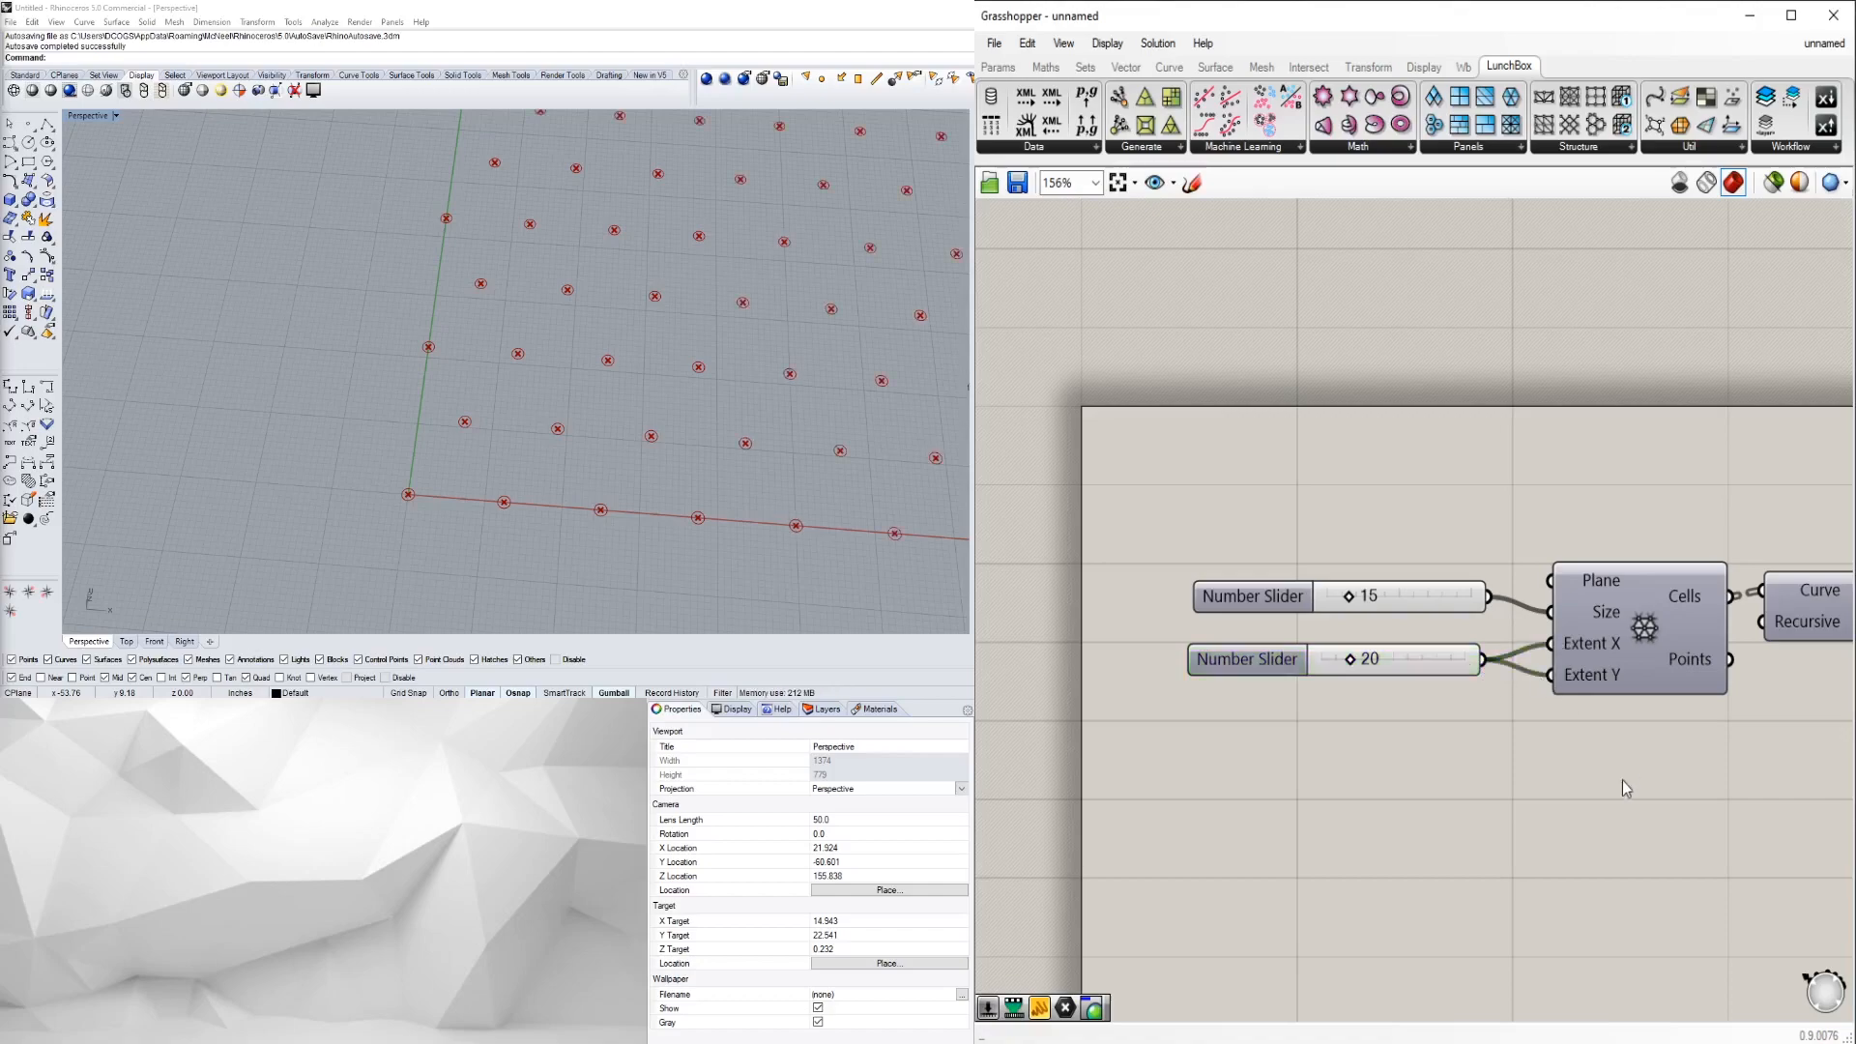
- Lower the slider feeding Extent X and Extent Y to below 15 to shrink the triangular grid
{"action": "scroll", "coordinate": [1397, 807], "scroll_direction": "down", "scroll_amount": 3}
{"action": "scroll", "coordinate": [646, 314], "scroll_direction": "down", "scroll_amount": 8}
{"action": "right_click_drag", "start_coordinate": [677, 290], "coordinate": [416, 387]}
{"action": "scroll", "coordinate": [387, 466], "scroll_direction": "down", "scroll_amount": 4}
{"action": "scroll", "coordinate": [1104, 723], "scroll_direction": "up", "scroll_amount": 5}
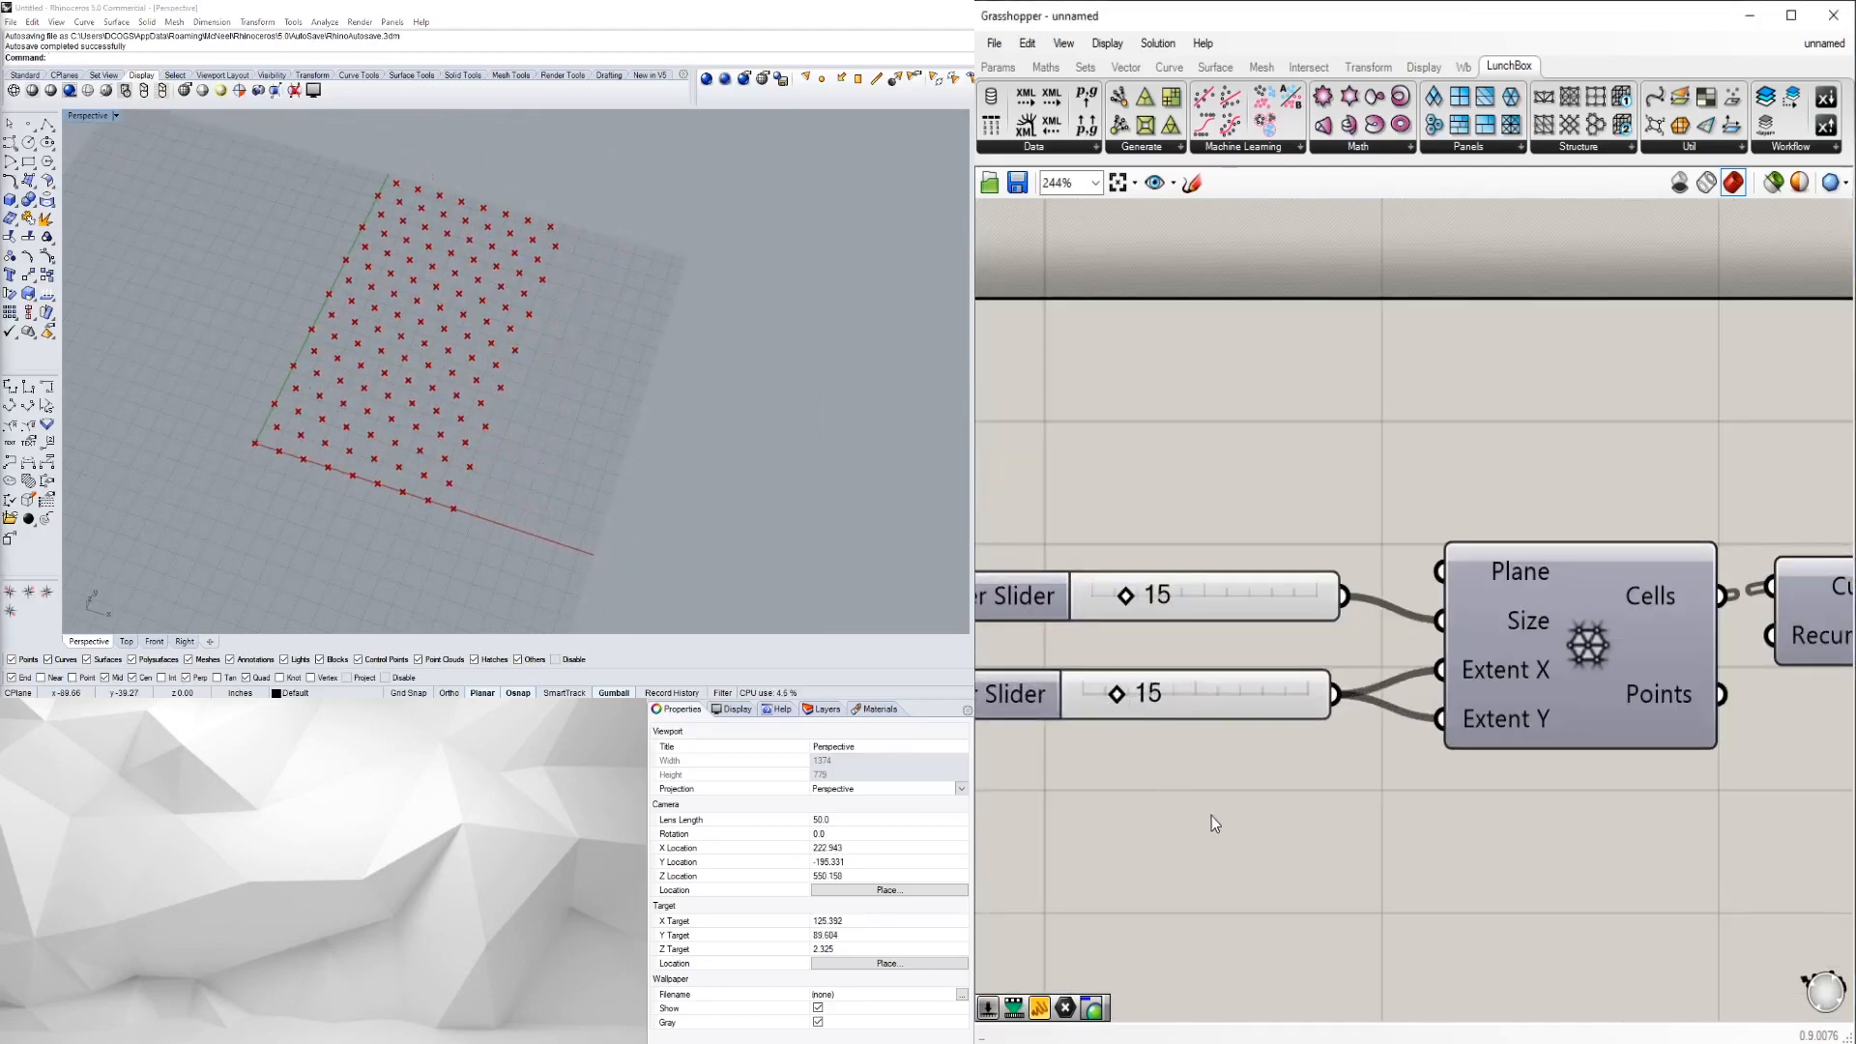
{"action": "scroll", "coordinate": [1354, 803], "scroll_direction": "down", "scroll_amount": 2}
{"action": "right_click_drag", "start_coordinate": [1449, 798], "coordinate": [1131, 796]}
{"action": "scroll", "coordinate": [1146, 803], "scroll_direction": "down", "scroll_amount": 2}
{"action": "right_click_drag", "start_coordinate": [1591, 786], "coordinate": [1851, 720]}
{"action": "scroll", "coordinate": [1320, 667], "scroll_direction": "up", "scroll_amount": 5}
{"action": "left_click_drag", "start_coordinate": [1388, 666], "coordinate": [1370, 667]}
- Rearrange the Attractor and Circle components and try feeding the Attractor's Values output into the Circle's Radius input
{"action": "scroll", "coordinate": [1454, 811], "scroll_direction": "down", "scroll_amount": 4}
{"action": "right_click_drag", "start_coordinate": [1514, 827], "coordinate": [1287, 793]}
{"action": "scroll", "coordinate": [1305, 793], "scroll_direction": "down", "scroll_amount": 3}
{"action": "right_click_drag", "start_coordinate": [1419, 792], "coordinate": [1190, 737]}
{"action": "right_click_drag", "start_coordinate": [1634, 682], "coordinate": [1358, 703]}
{"action": "left_click_drag", "start_coordinate": [1471, 727], "coordinate": [1473, 751]}
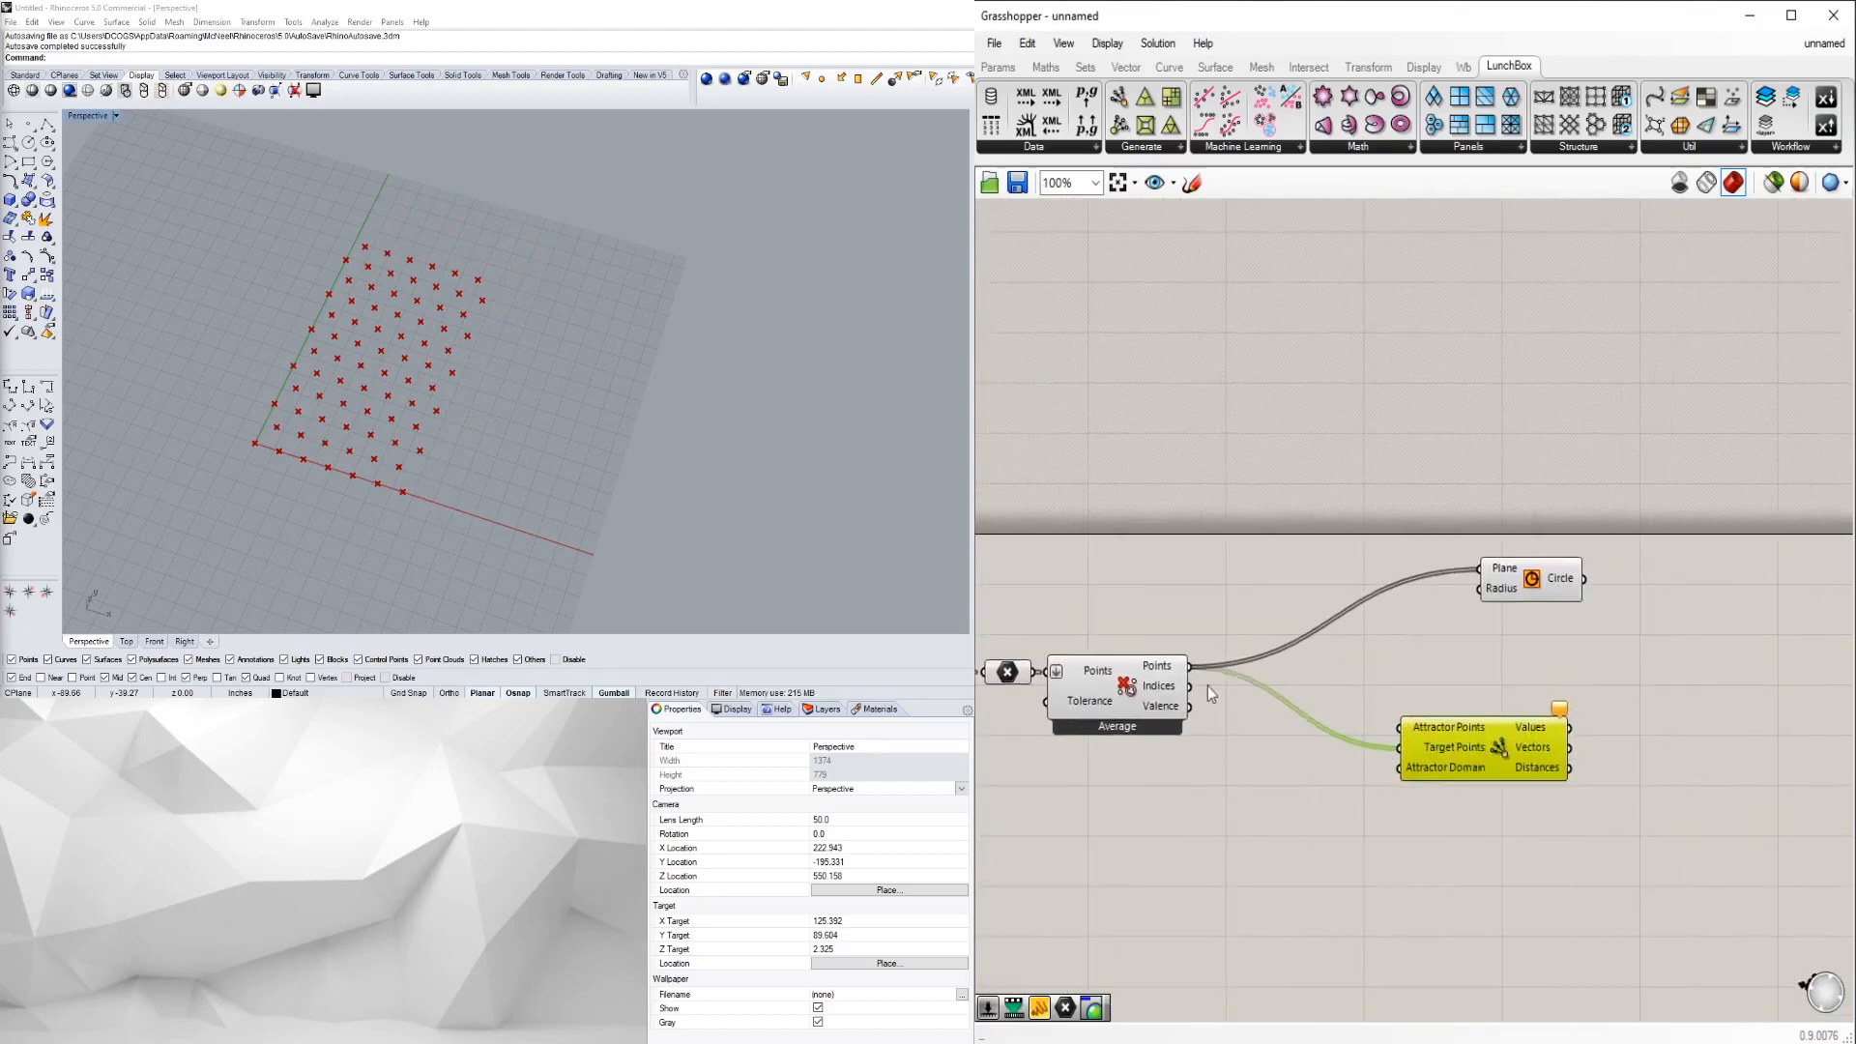
{"action": "left_click_drag", "start_coordinate": [1523, 594], "coordinate": [1644, 647]}
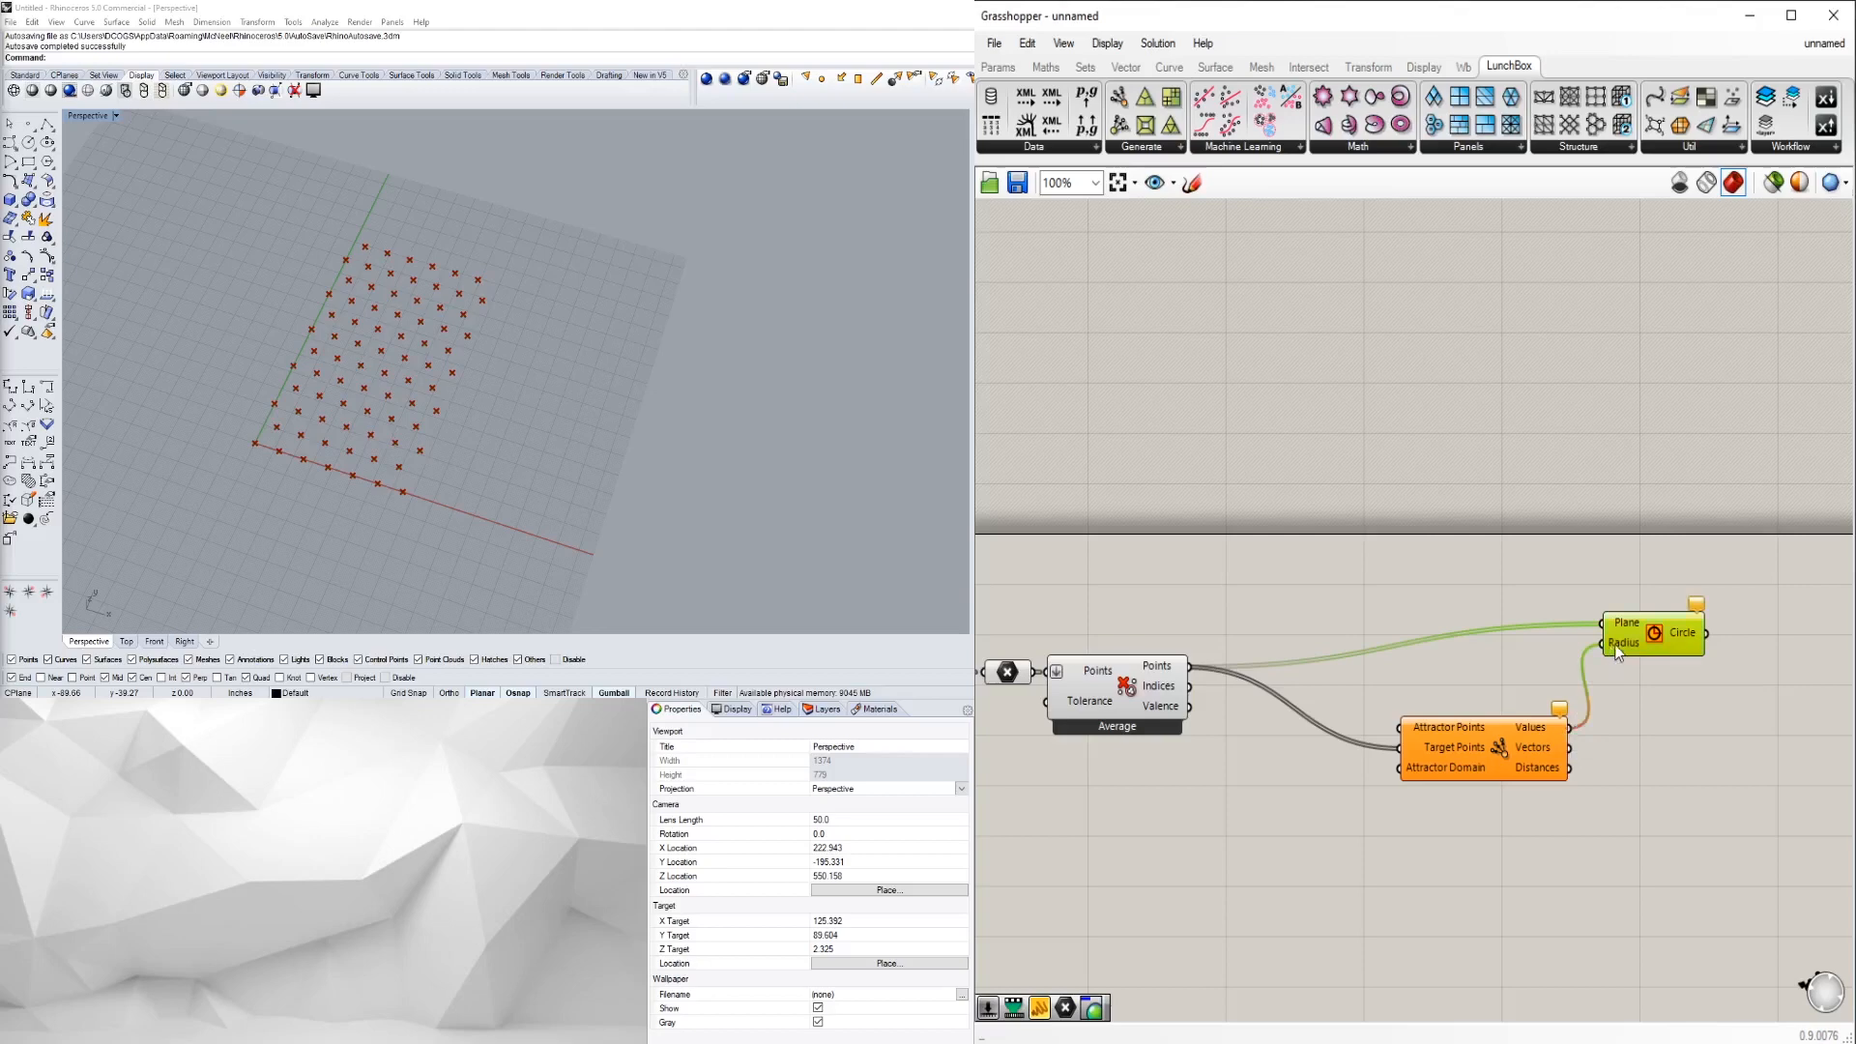
- Disconnect the Circle's Radius input from the Attractor's Values output and move the Circle component farther from the Attractor
{"action": "scroll", "coordinate": [243, 460], "scroll_direction": "up", "scroll_amount": 10}
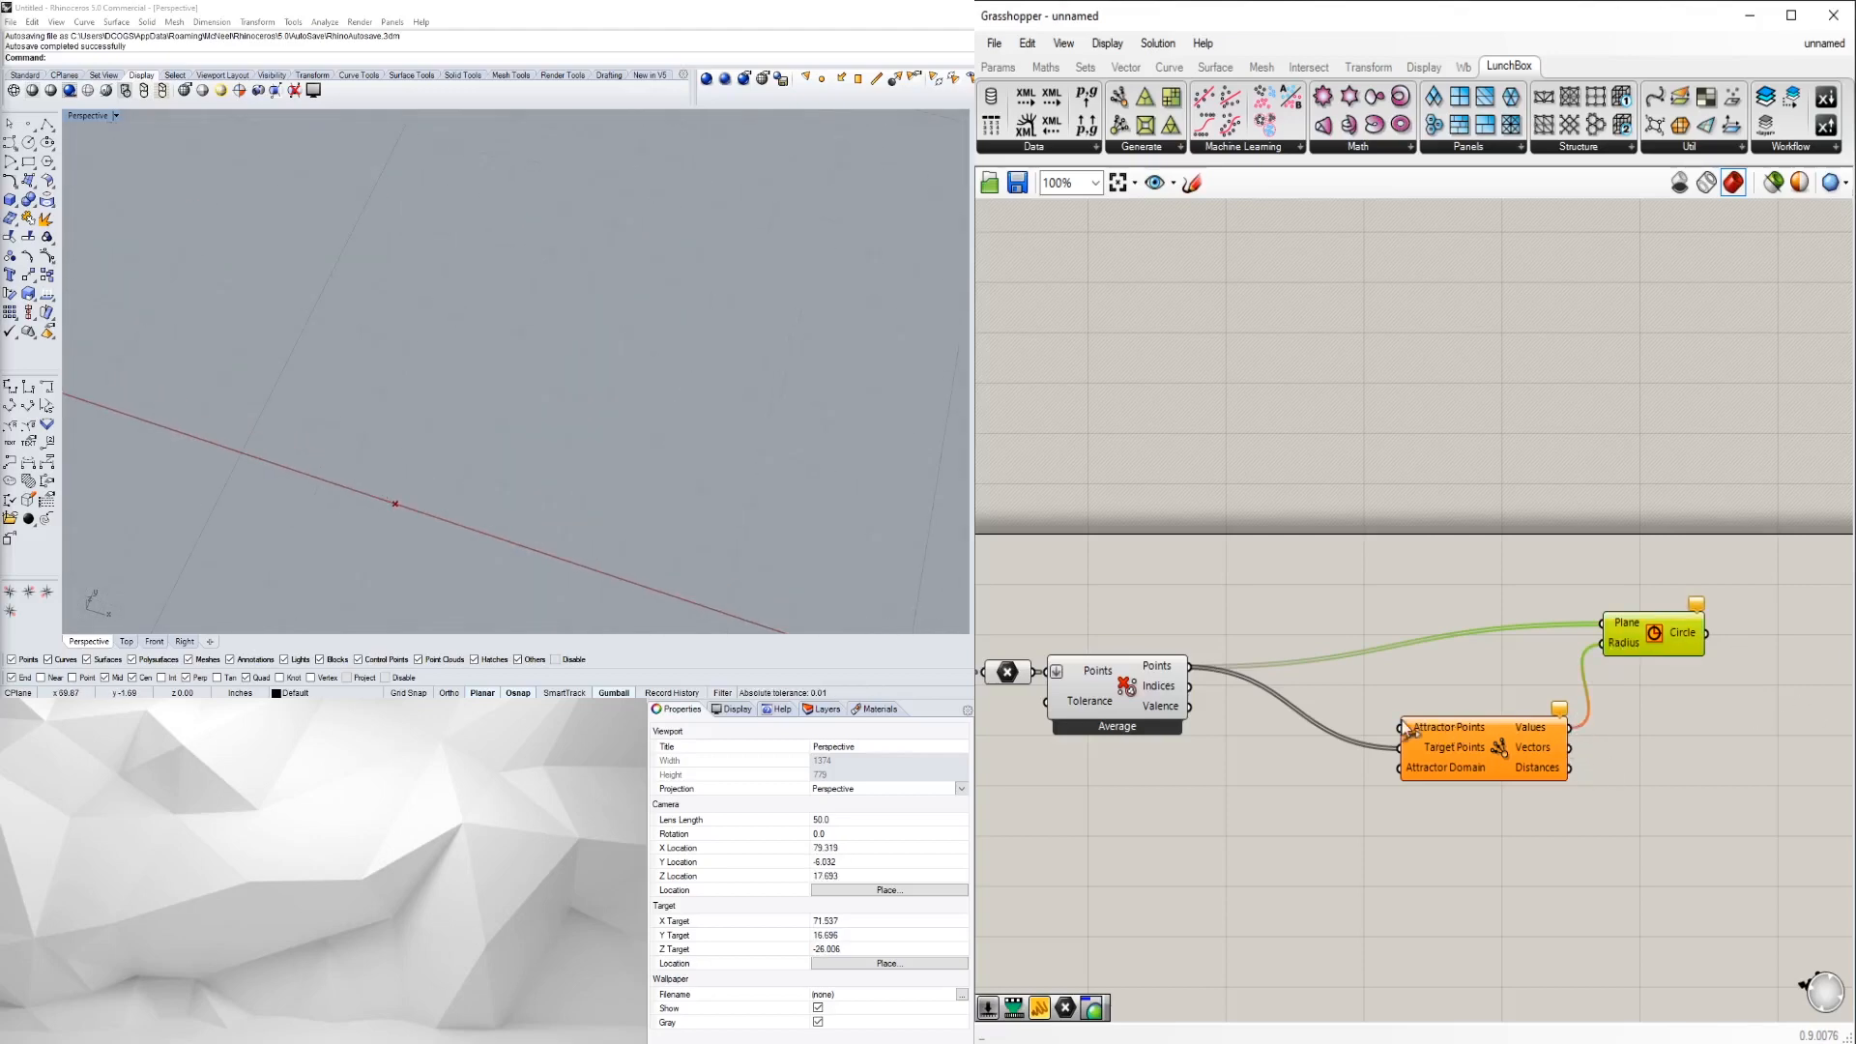
{"action": "right_click_drag", "start_coordinate": [1407, 727], "coordinate": [1489, 732]}
{"action": "left_click_drag", "start_coordinate": [1736, 688], "coordinate": [1729, 667]}
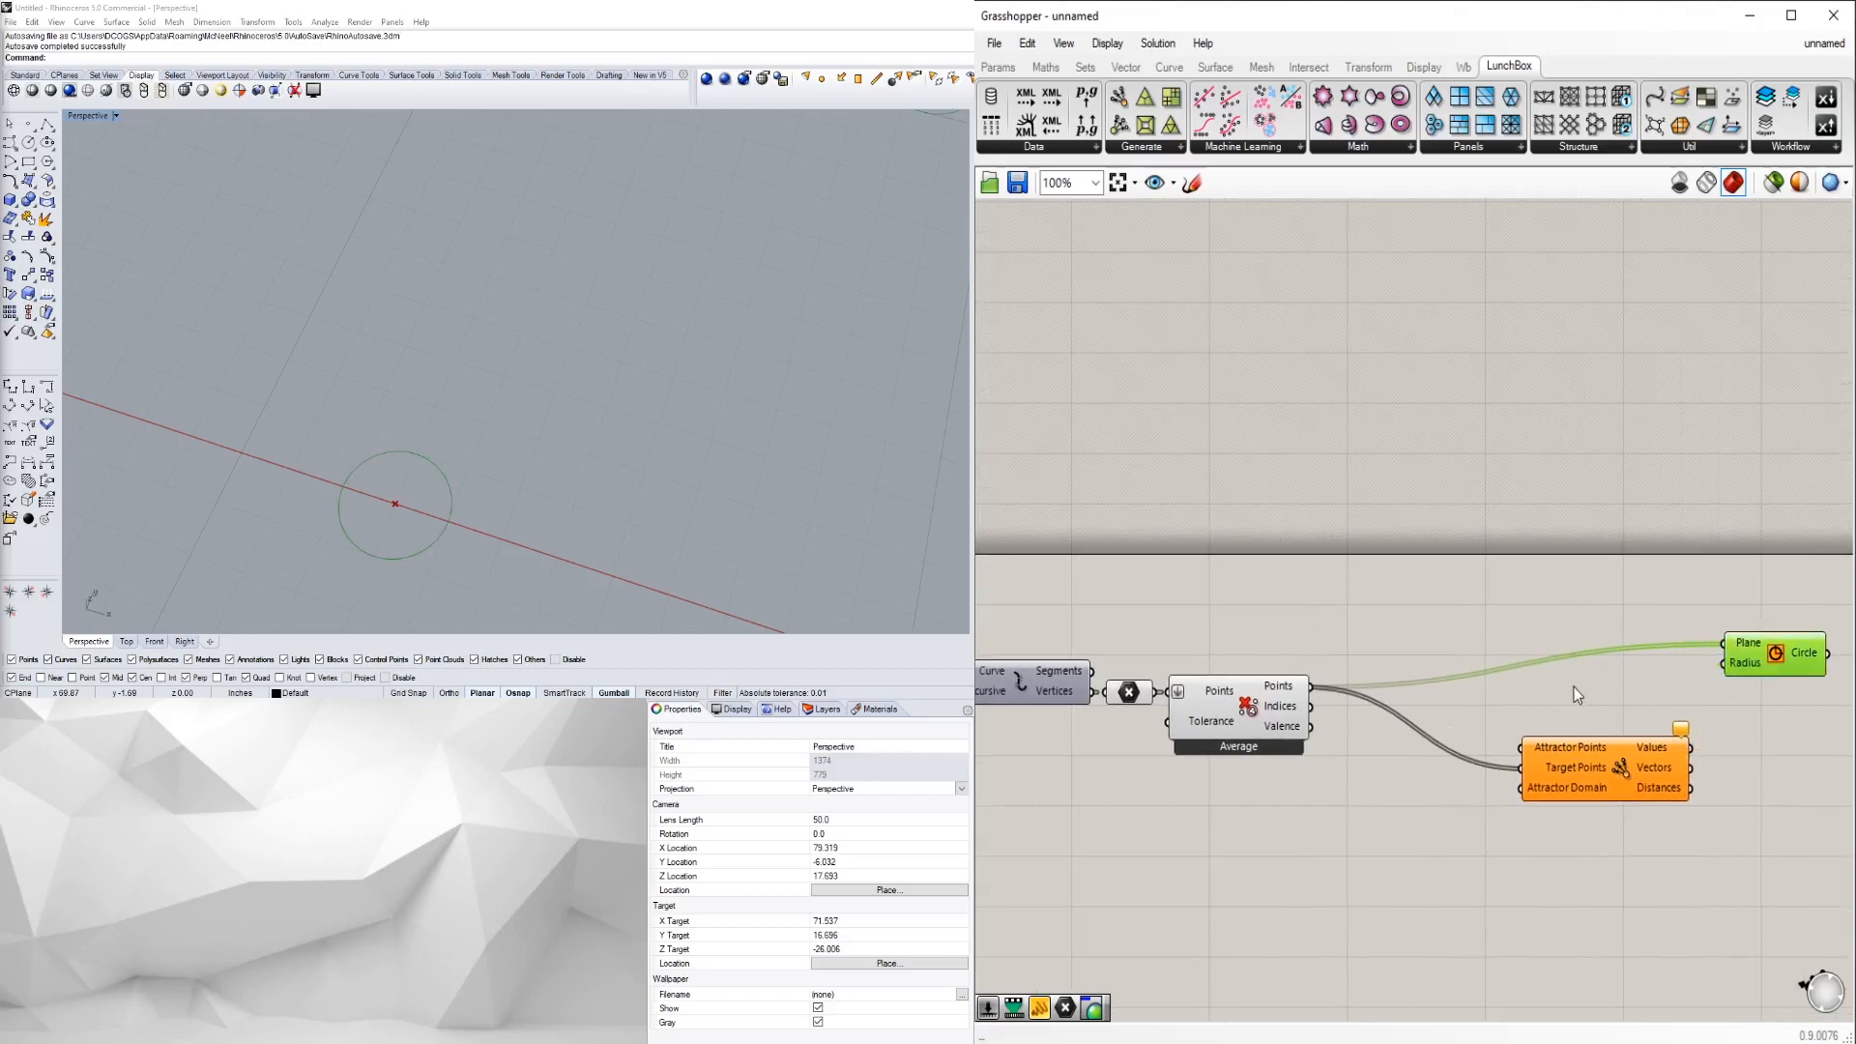
- Place a single point object in the Rhino viewport just outside the grid's Y-axis edge and select it
{"action": "scroll", "coordinate": [1733, 666], "scroll_direction": "down", "scroll_amount": 4}
{"action": "scroll", "coordinate": [493, 321], "scroll_direction": "down", "scroll_amount": 8}
{"action": "right_click_drag", "start_coordinate": [430, 432], "coordinate": [460, 541], "text": "shift"}
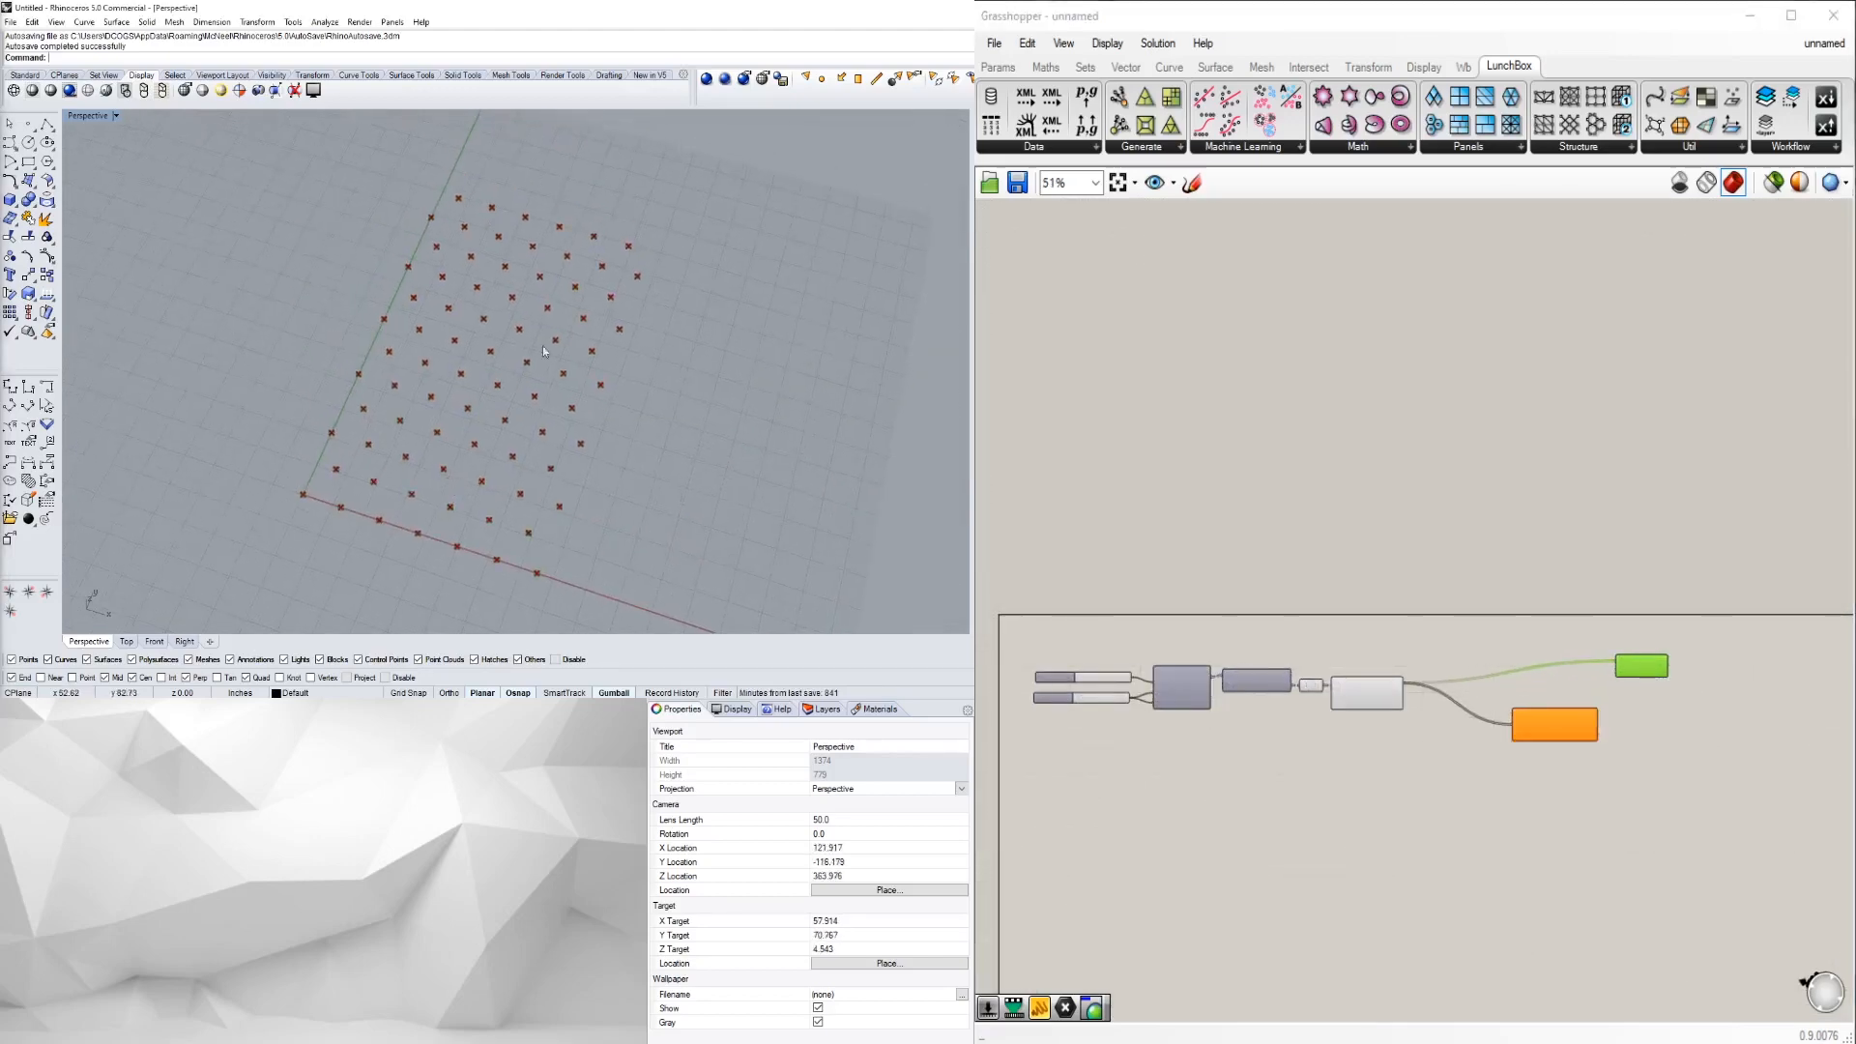
{"action": "scroll", "coordinate": [472, 417], "scroll_direction": "up", "scroll_amount": 2}
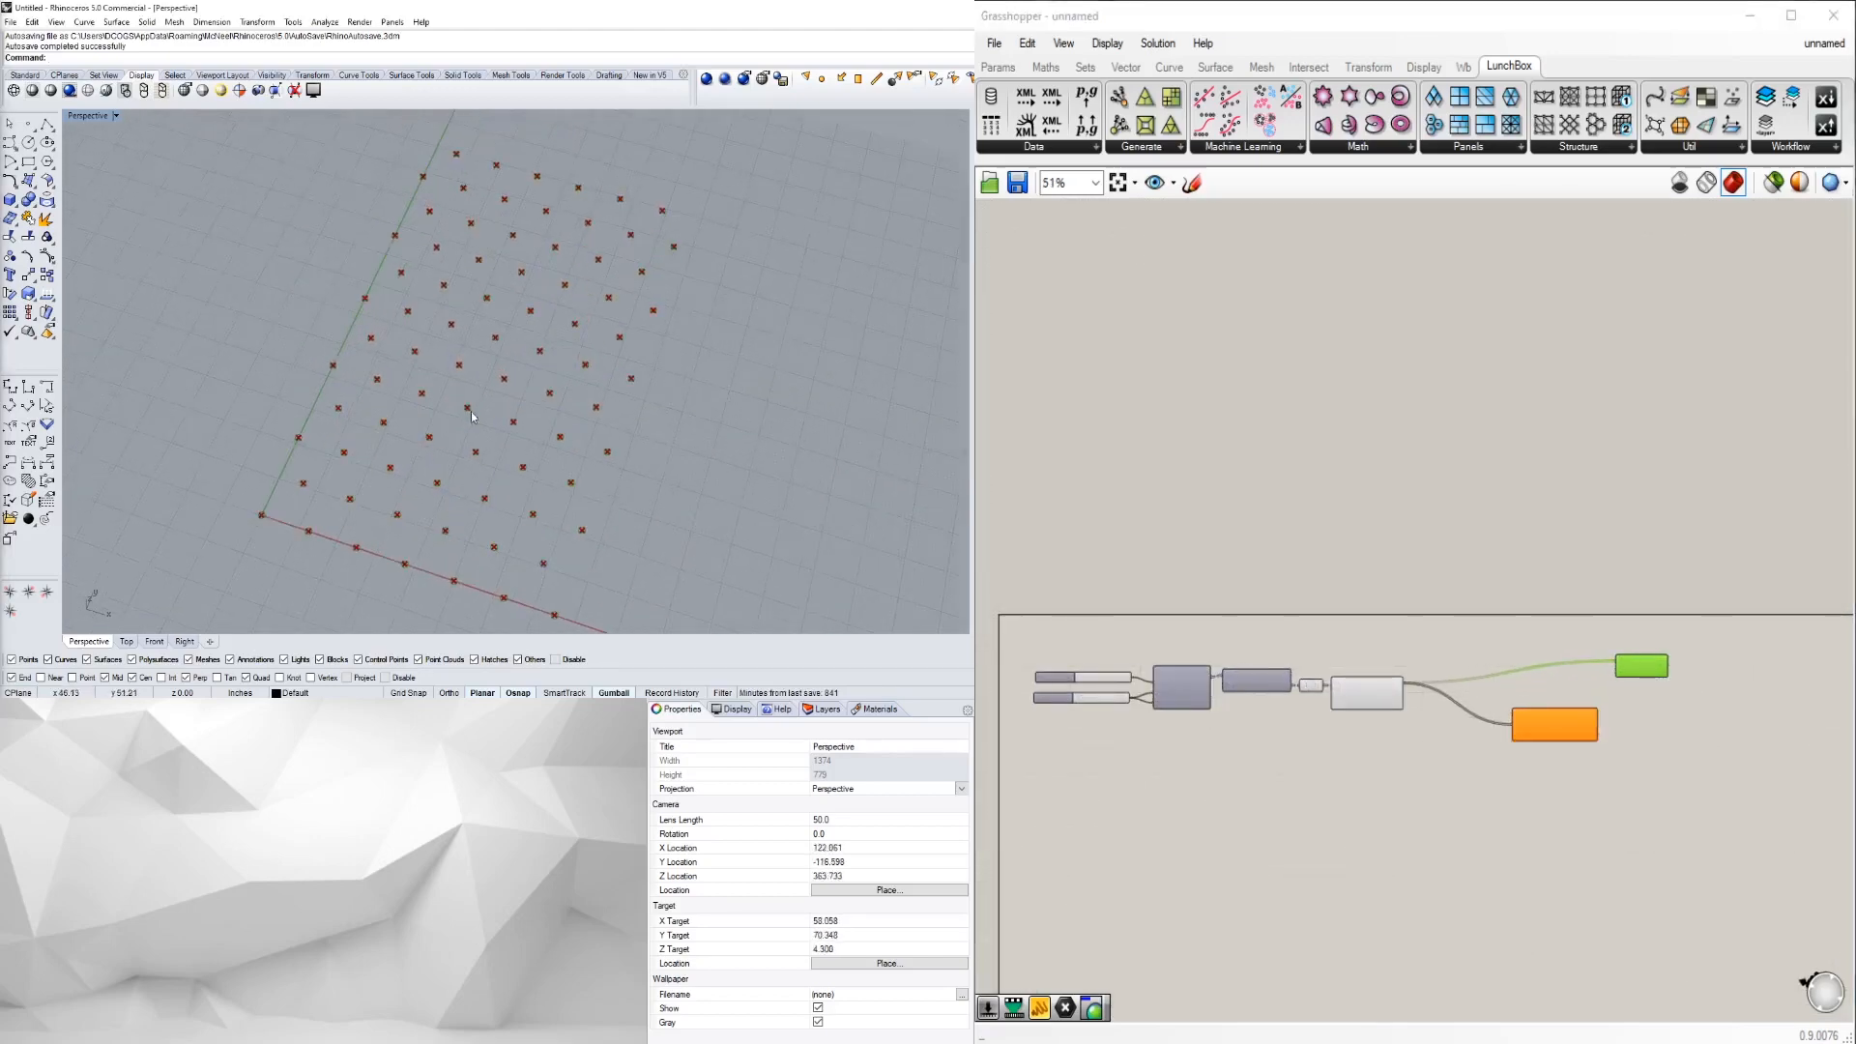
{"action": "left_click", "coordinate": [30, 125]}
{"action": "left_click", "coordinate": [250, 338]}
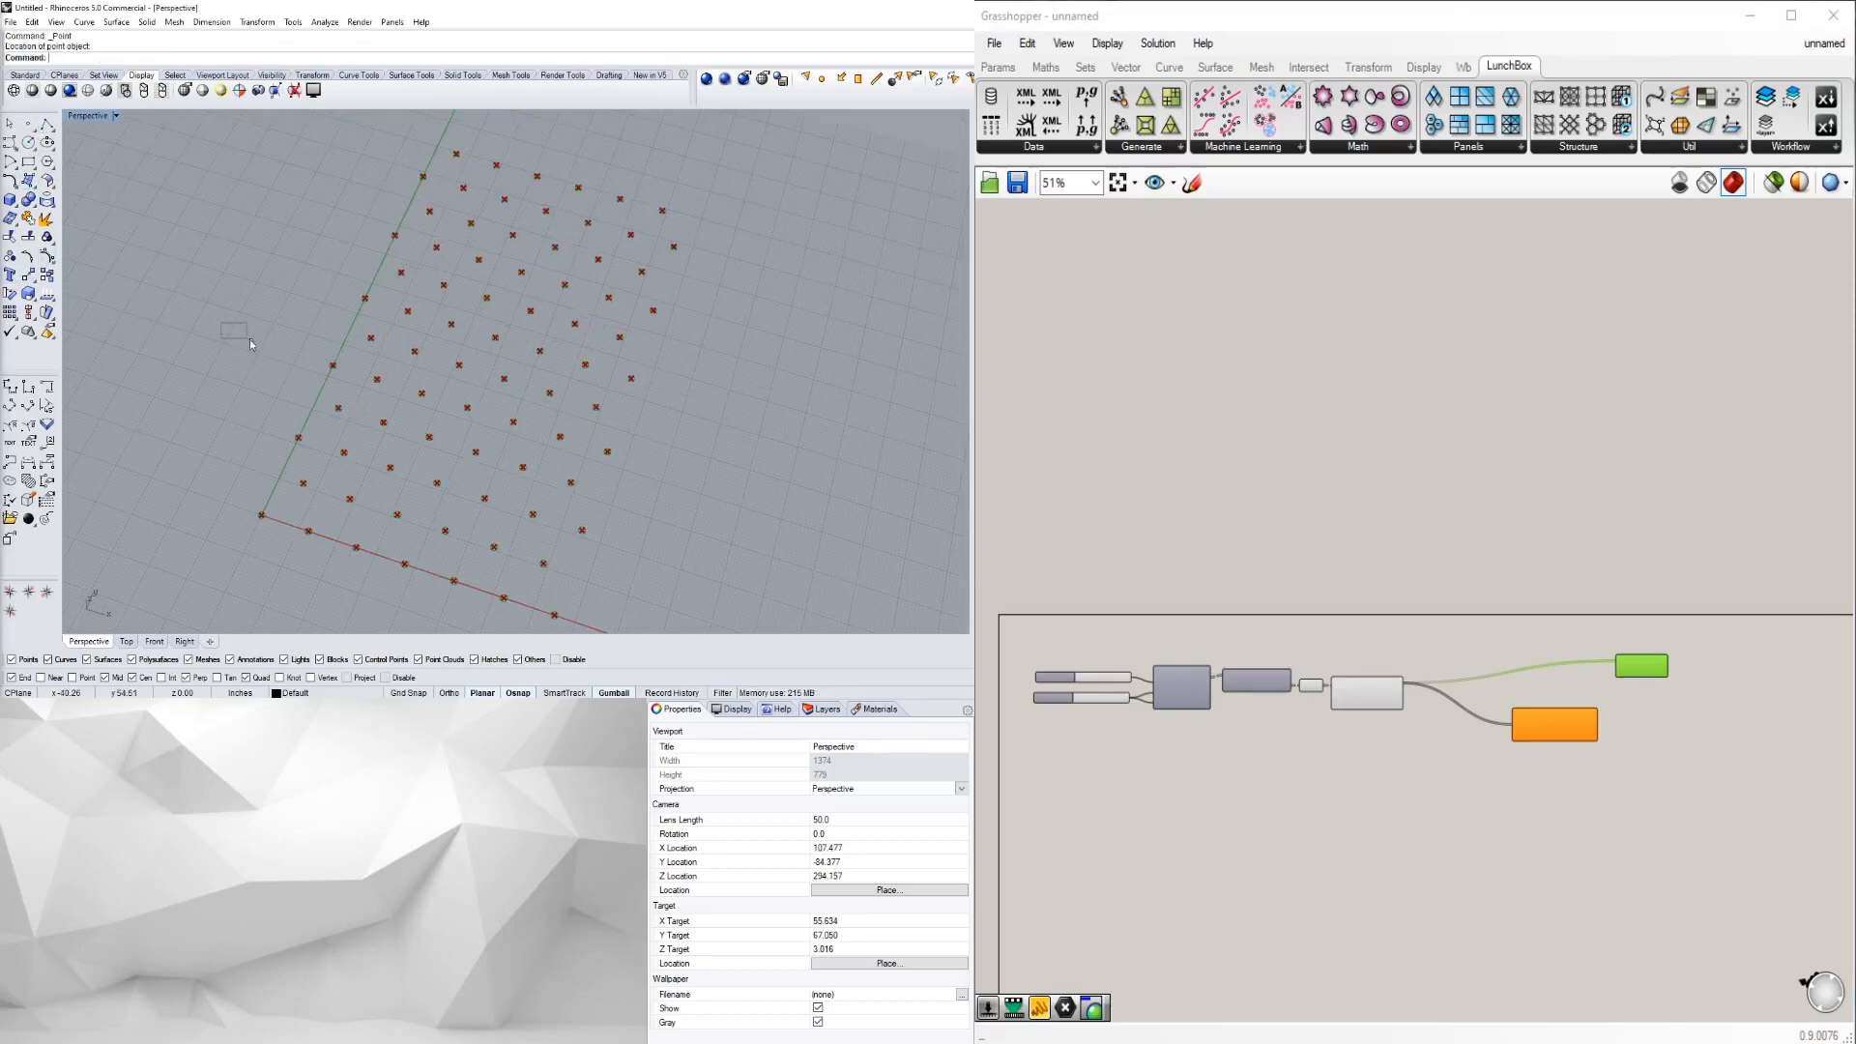
{"action": "left_click_drag", "start_coordinate": [221, 324], "coordinate": [270, 358]}
- Add a Point parameter in Grasshopper and assign the selected Rhino point to it
{"action": "scroll", "coordinate": [1598, 787], "scroll_direction": "up", "scroll_amount": 5}
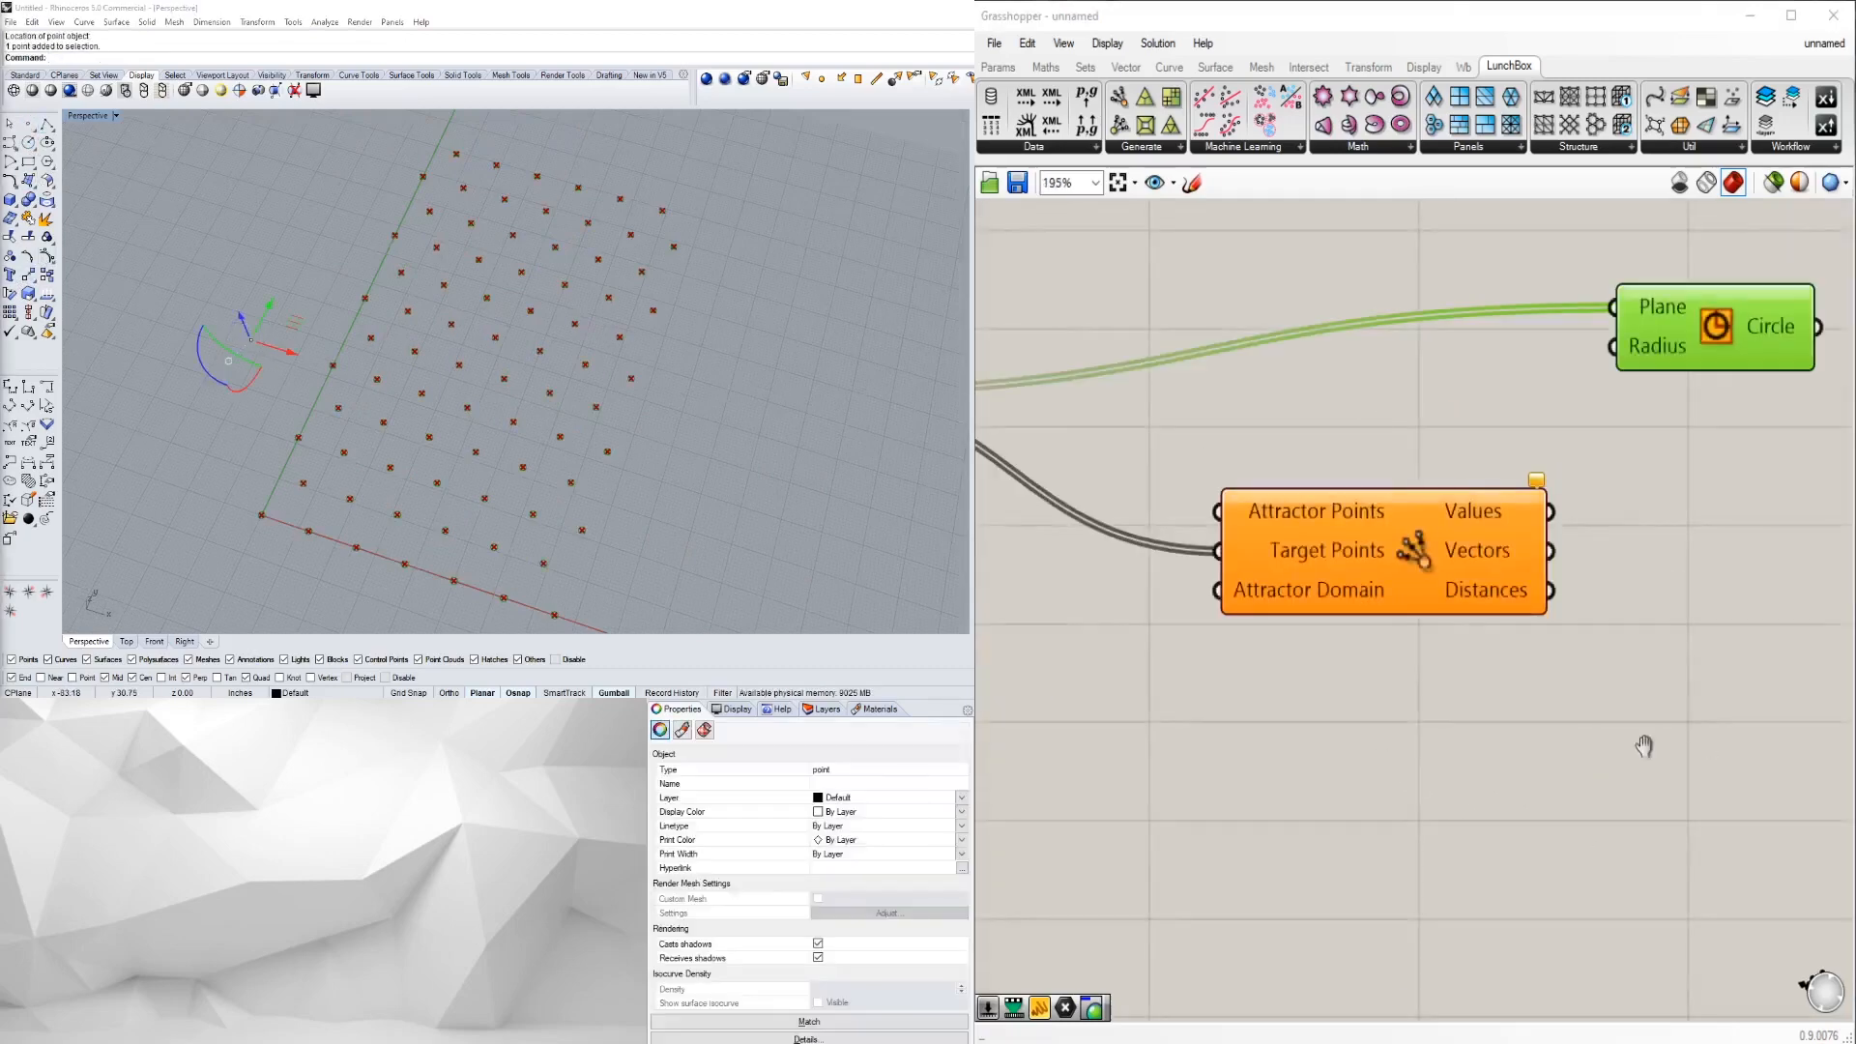
{"action": "double_click", "coordinate": [1582, 764]}
{"action": "type", "text": "POJ"}
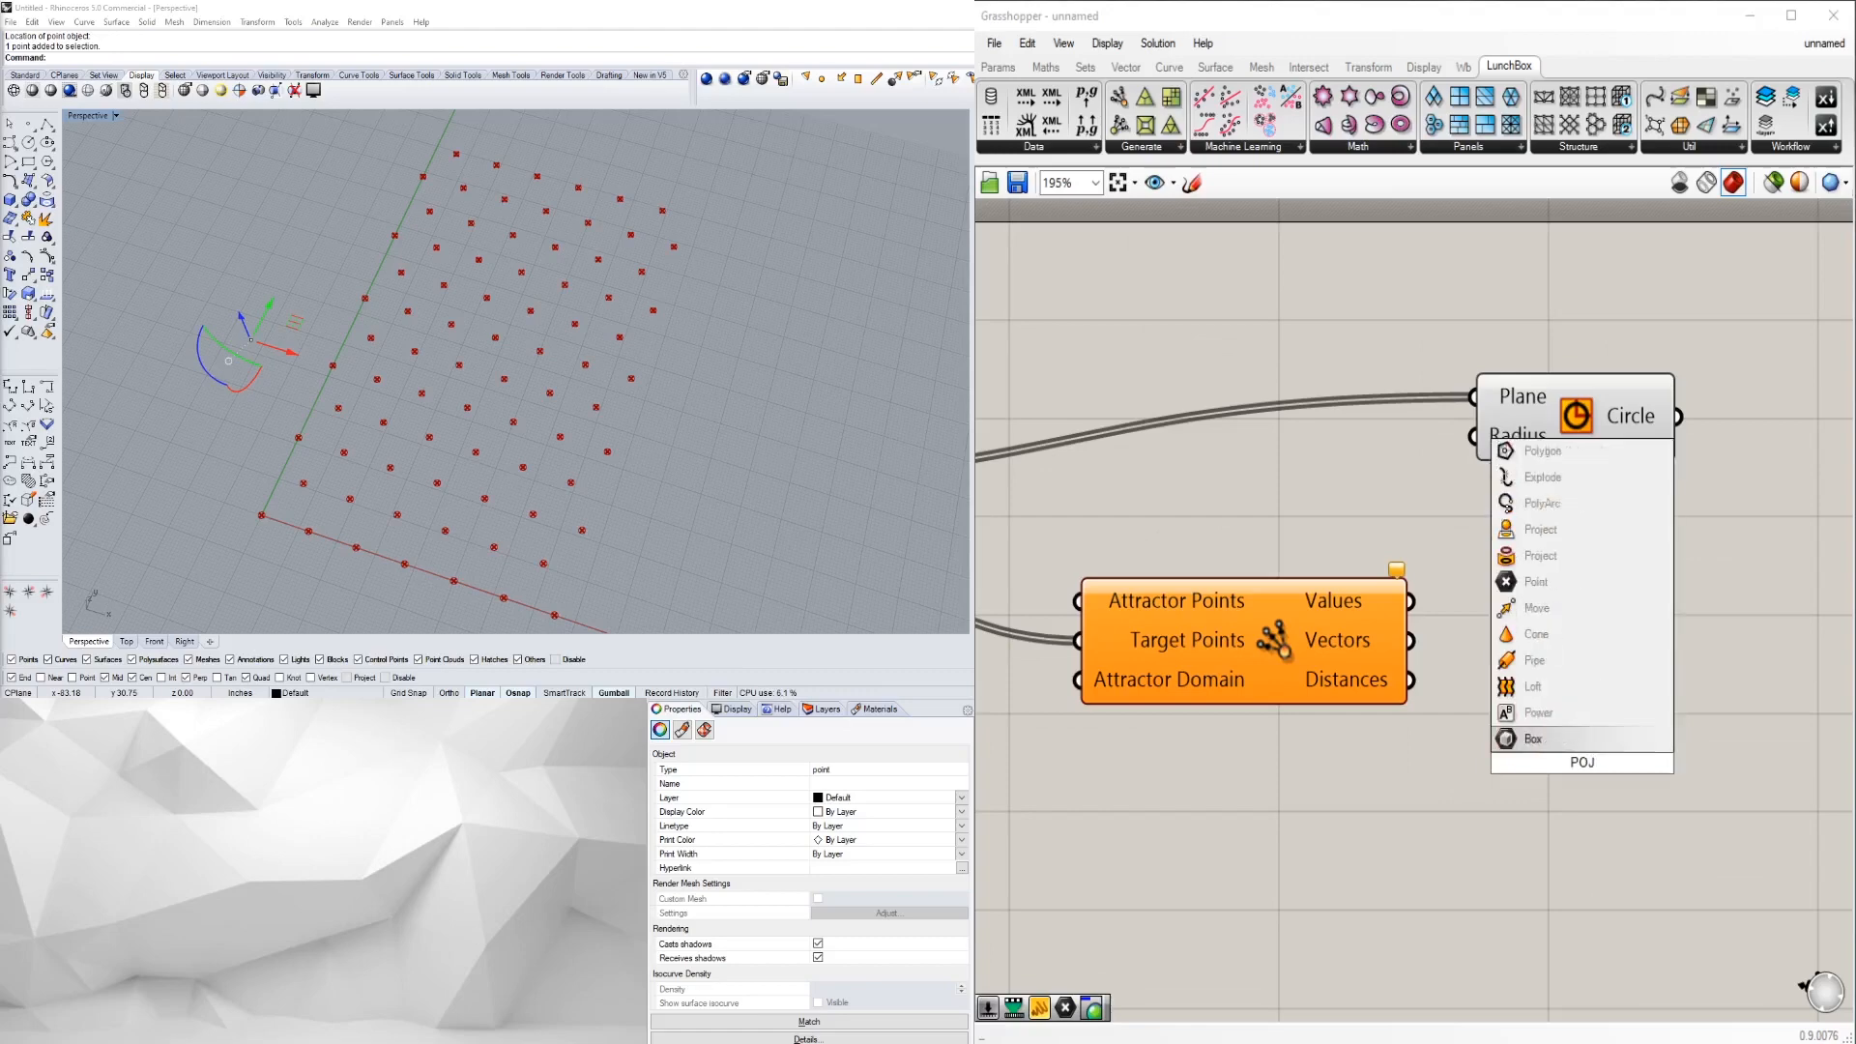
{"action": "key", "text": "BackSpace"}
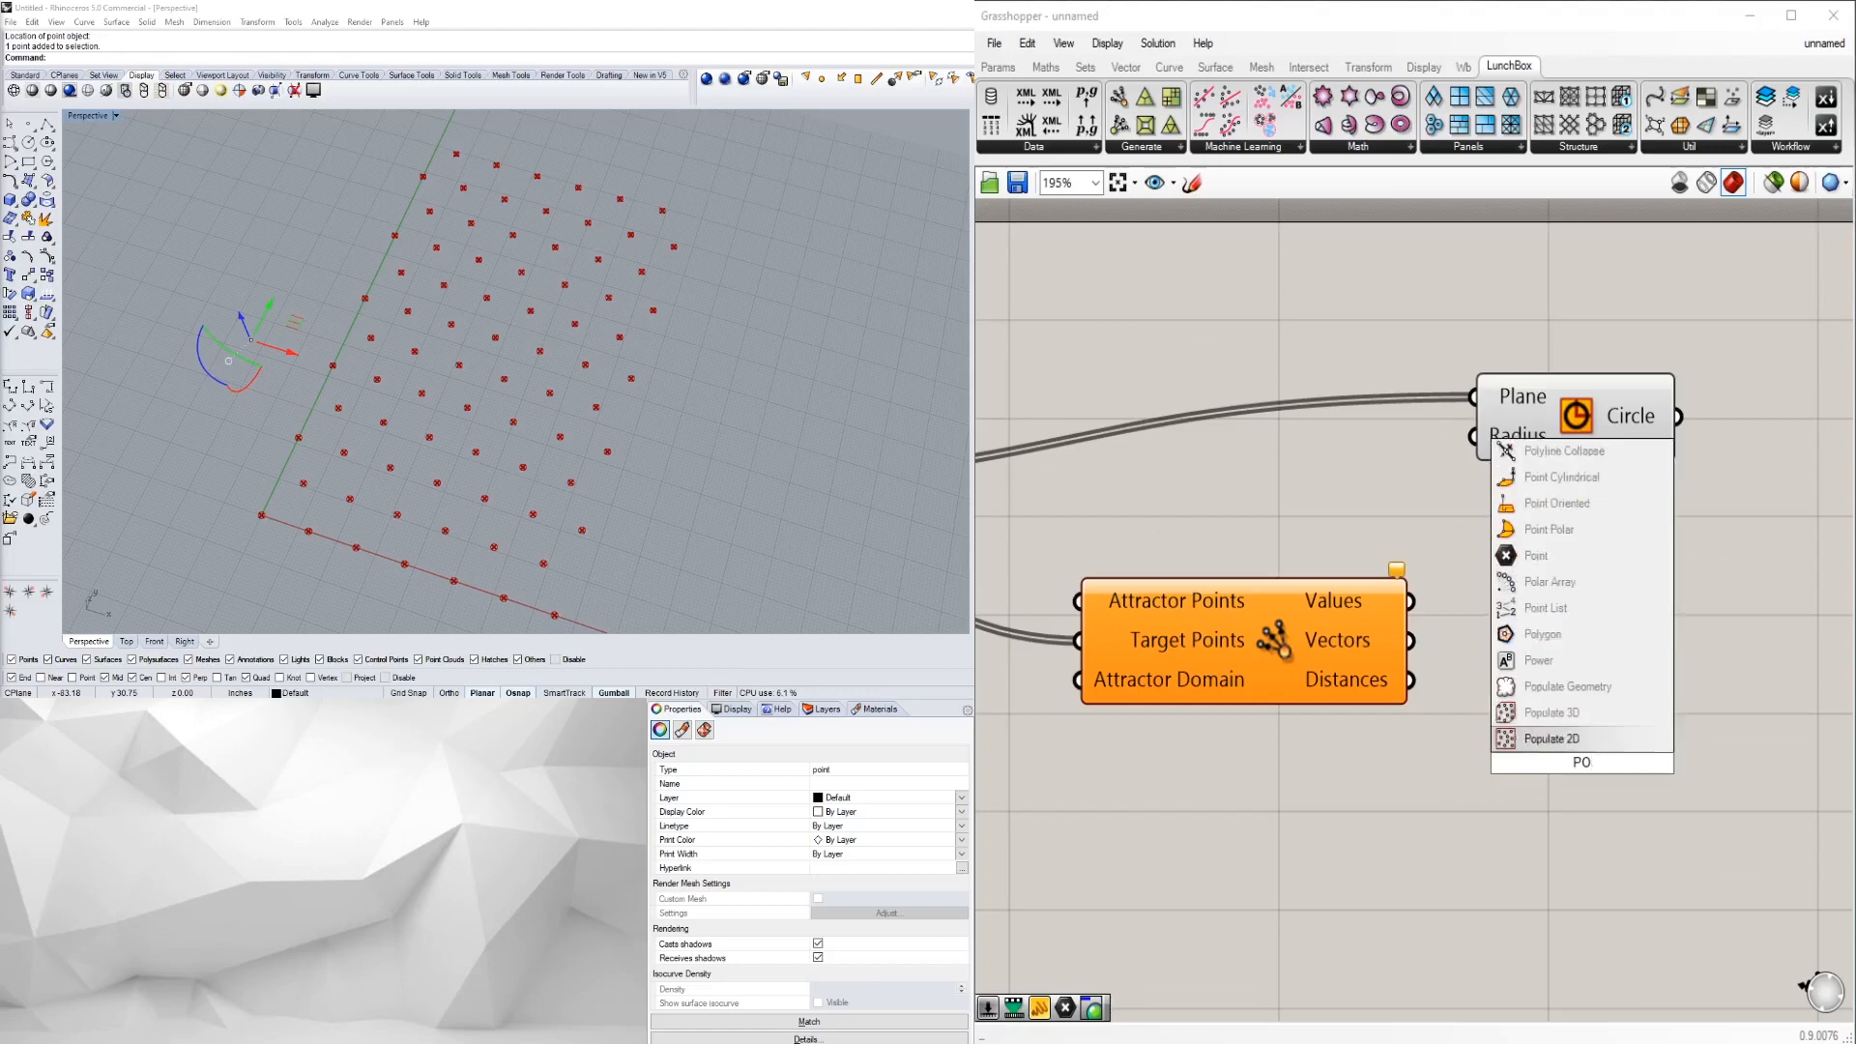
{"action": "key", "text": "Return"}
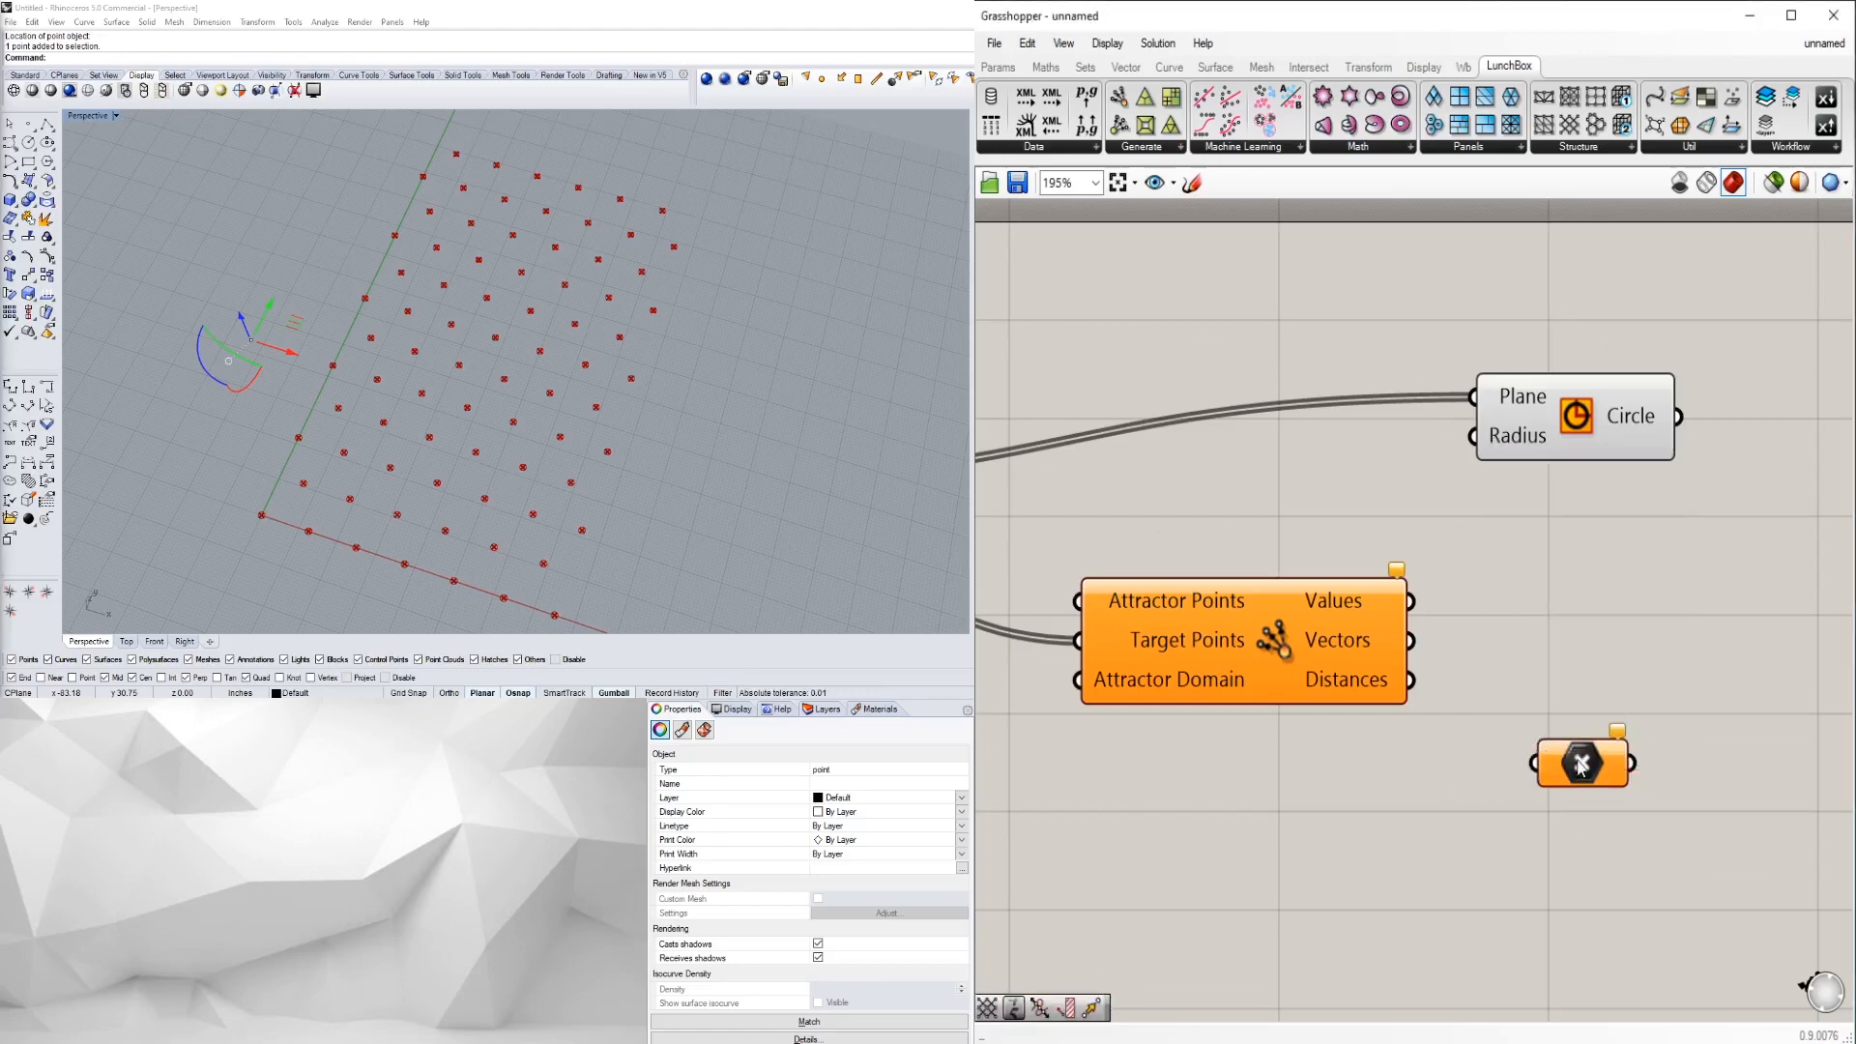
{"action": "right_click", "coordinate": [1580, 763]}
{"action": "left_click", "coordinate": [1671, 863]}
- Place the new Point parameter ahead of the Attractor and connect it to the Attractor Points input
{"action": "scroll", "coordinate": [1657, 822], "scroll_direction": "down", "scroll_amount": 2}
{"action": "right_click_drag", "start_coordinate": [1657, 800], "coordinate": [1729, 735]}
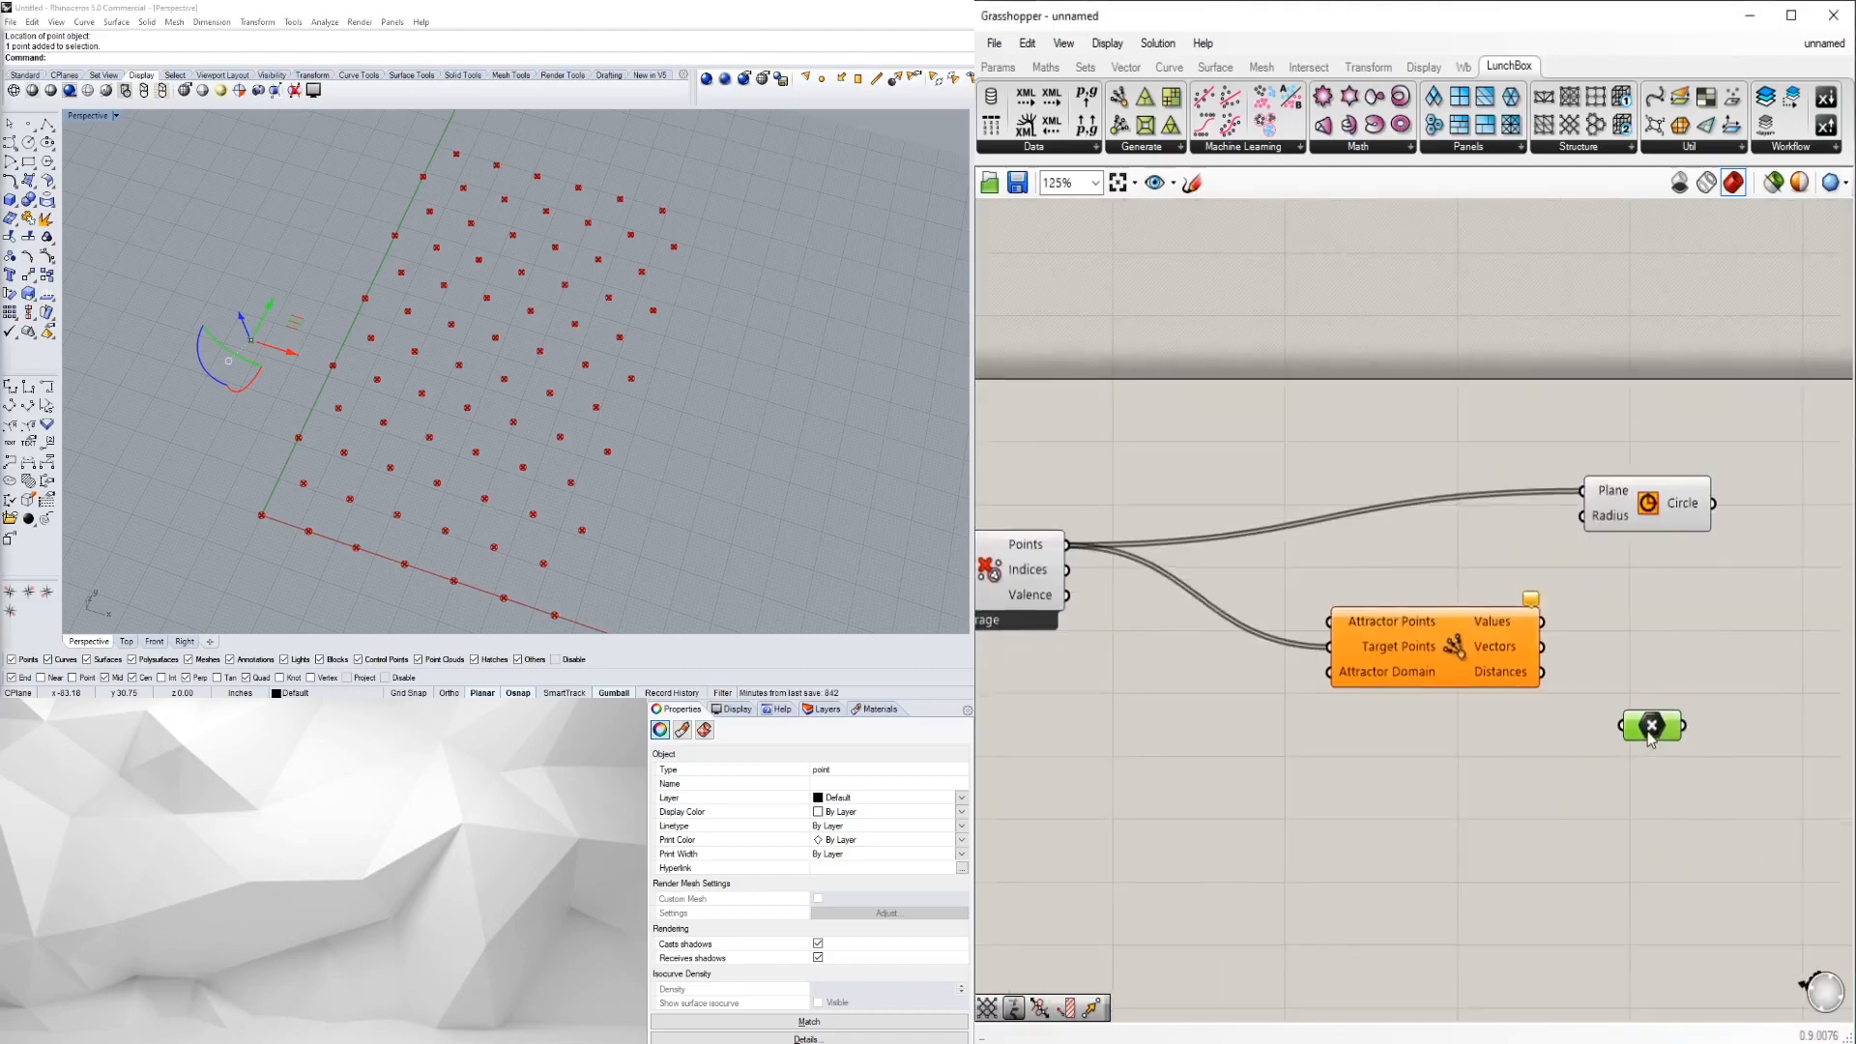
{"action": "left_click_drag", "start_coordinate": [1650, 739], "coordinate": [1324, 624]}
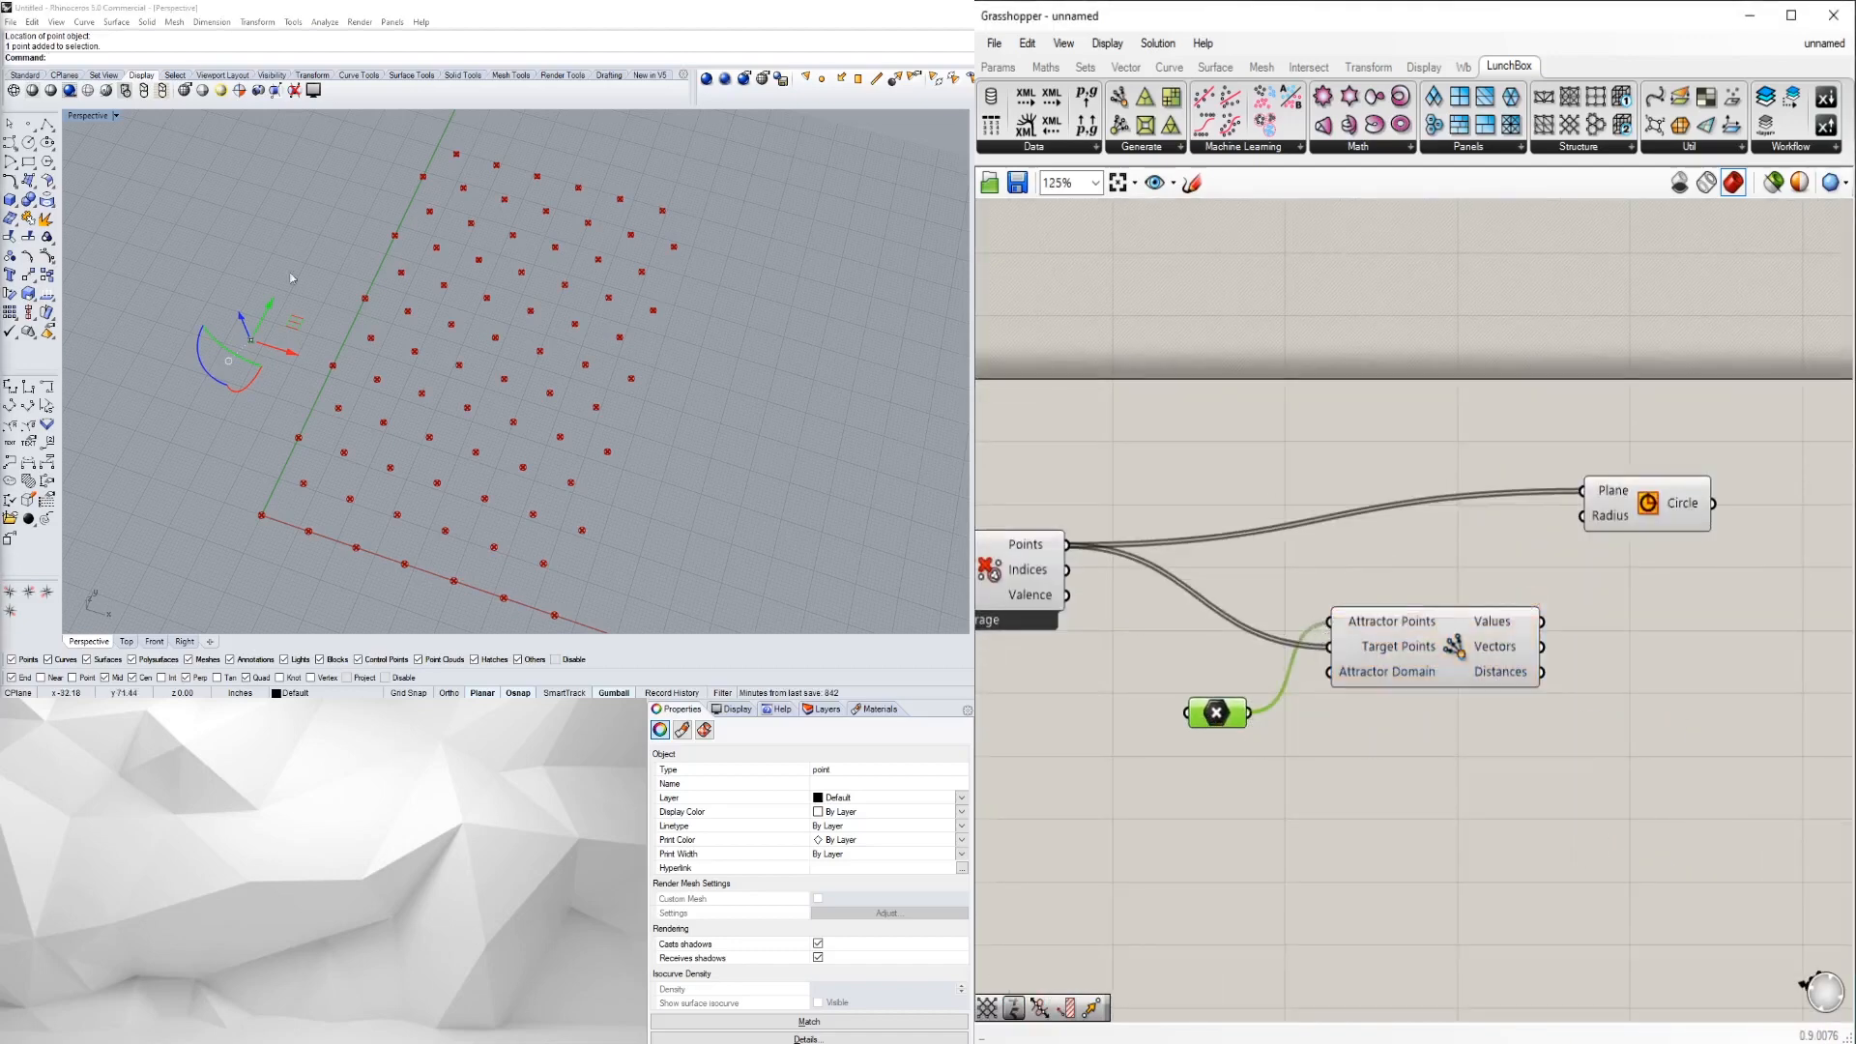
- Move the Rhino attractor point inside the grid and connect the Attractor's Values output to the Circle's Radius input
{"action": "scroll", "coordinate": [291, 357], "scroll_direction": "up", "scroll_amount": 4}
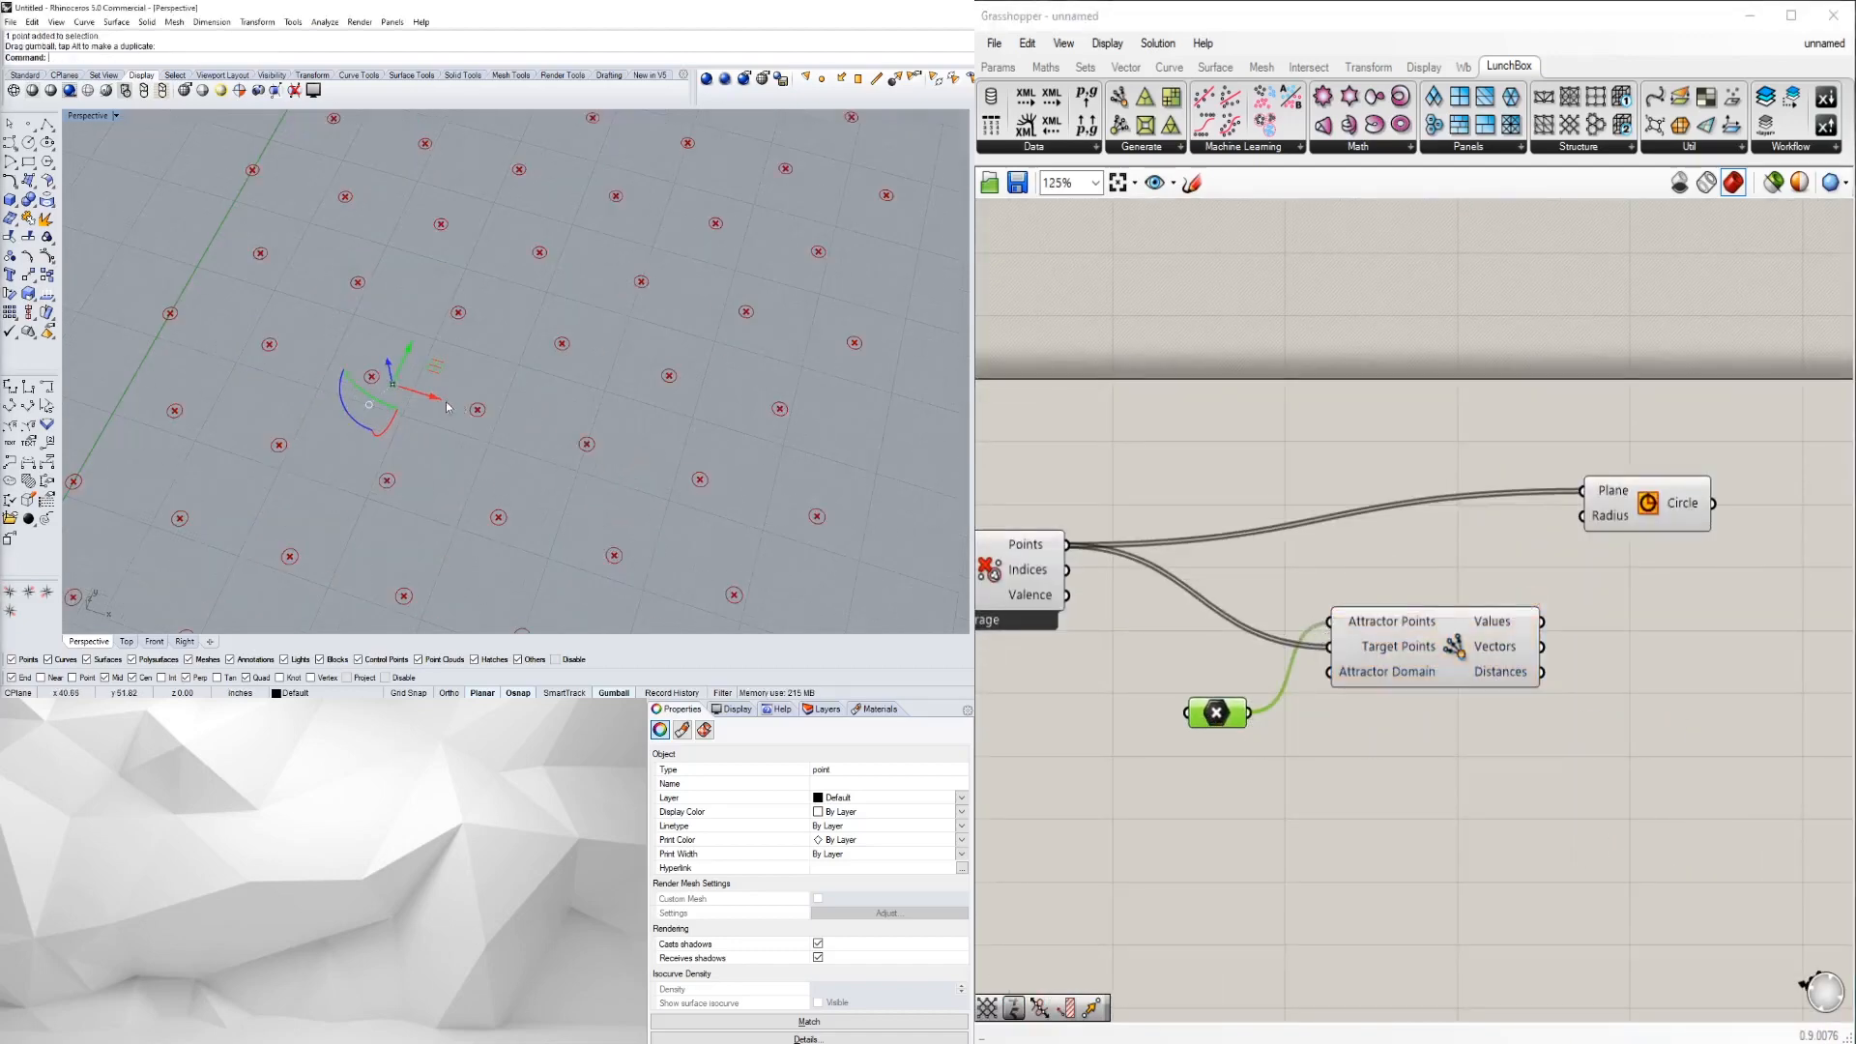
{"action": "left_click_drag", "start_coordinate": [1543, 622], "coordinate": [1583, 517]}
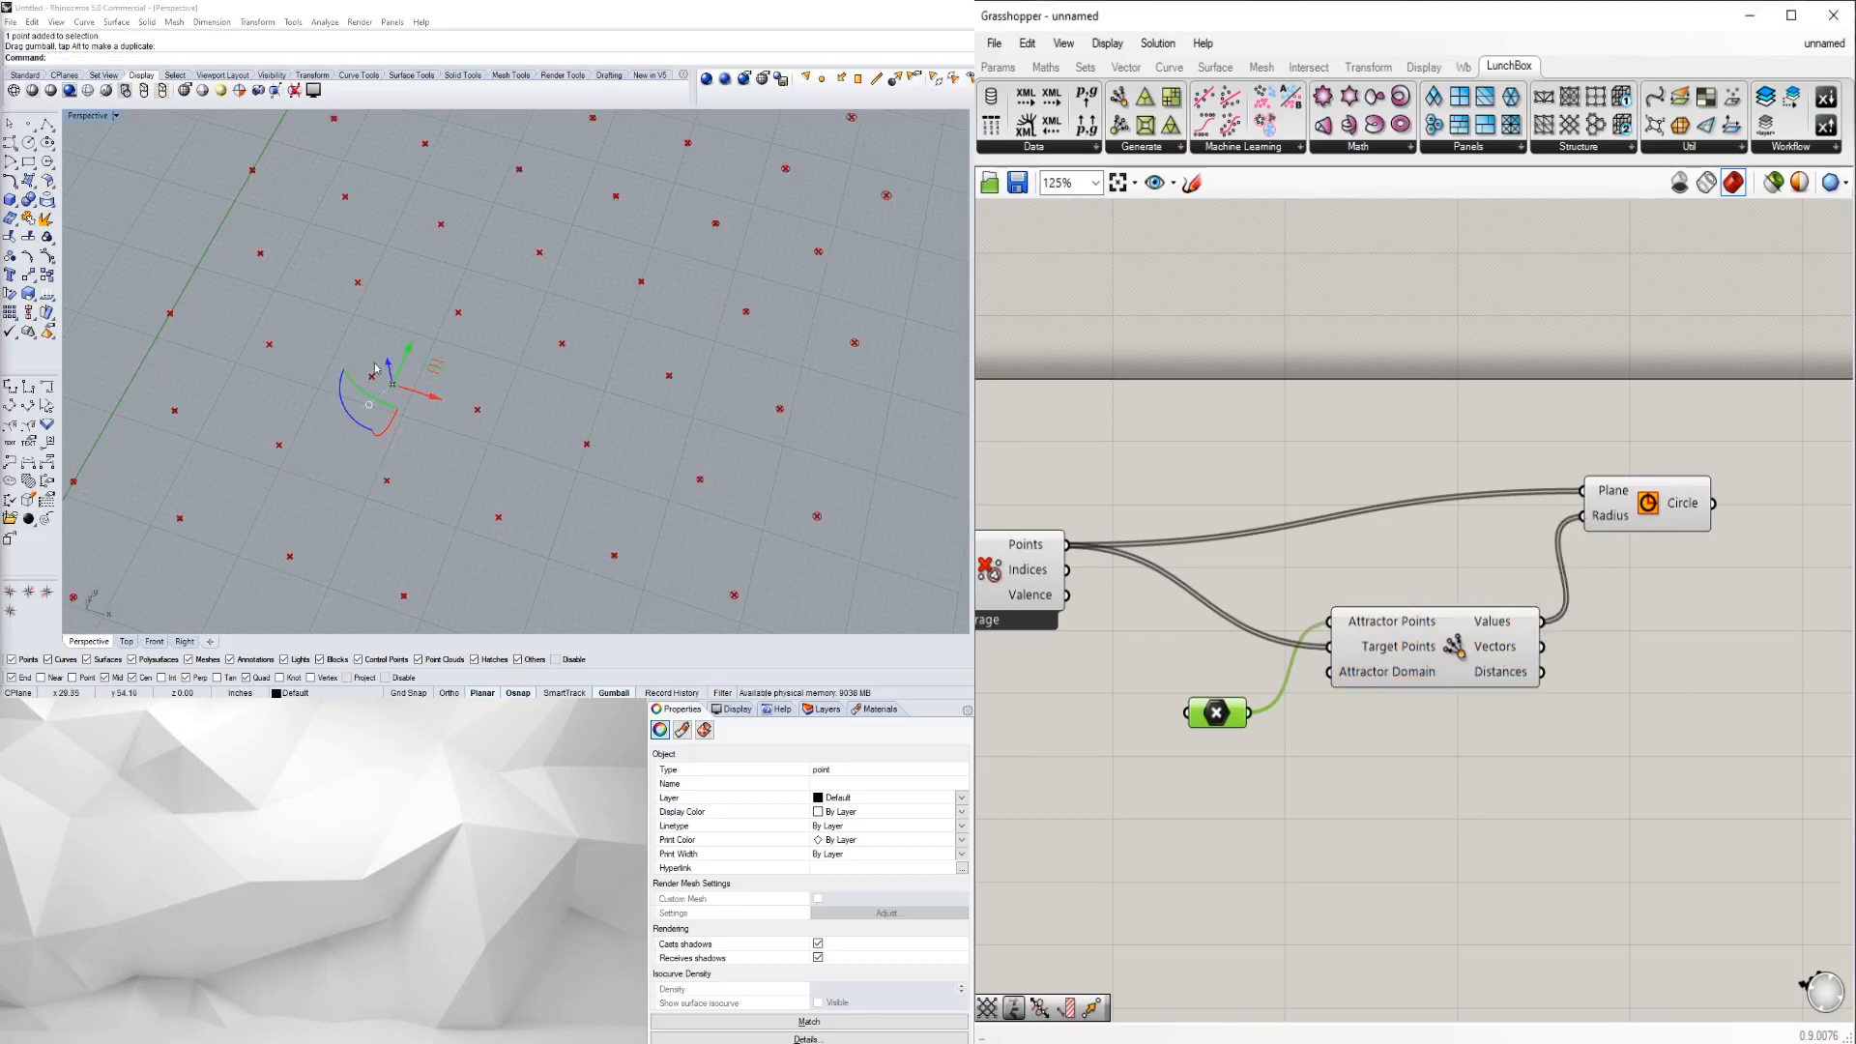
{"action": "scroll", "coordinate": [376, 380], "scroll_direction": "up", "scroll_amount": 4}
{"action": "scroll", "coordinate": [392, 354], "scroll_direction": "down", "scroll_amount": 8}
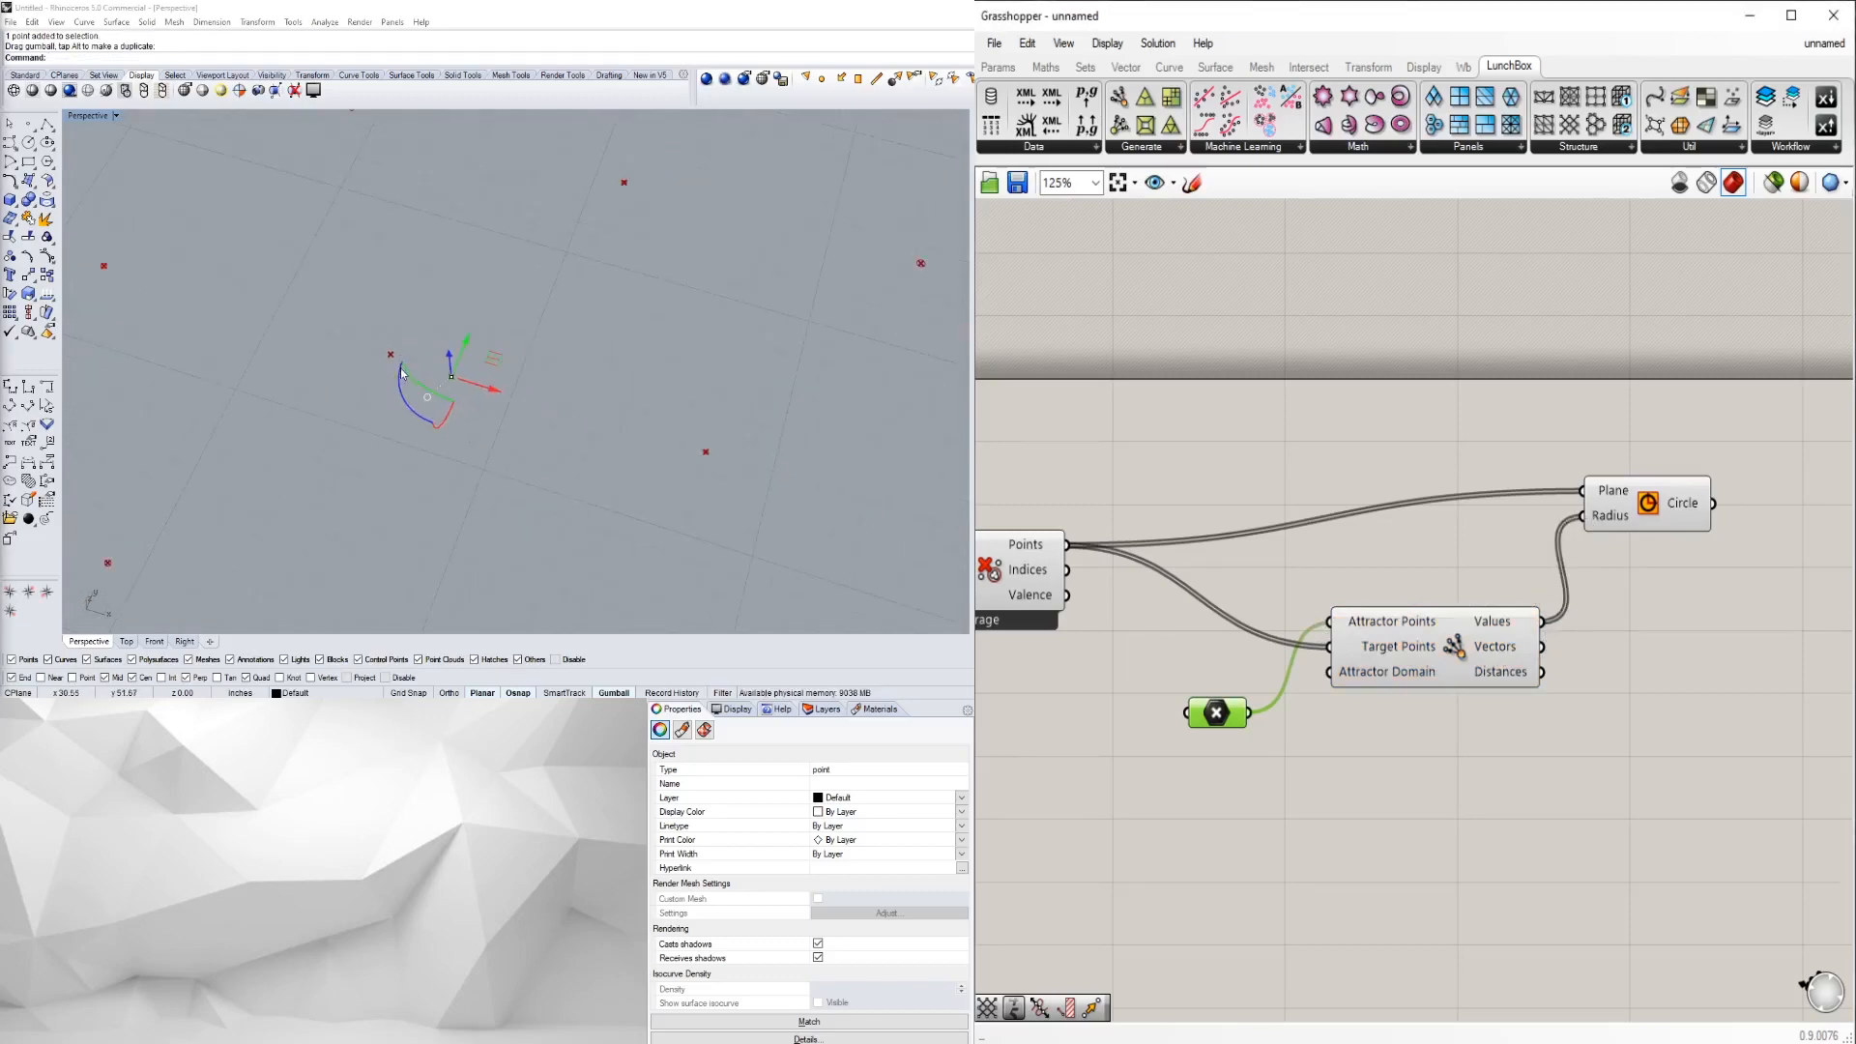
{"action": "scroll", "coordinate": [578, 484], "scroll_direction": "up", "scroll_amount": 8}
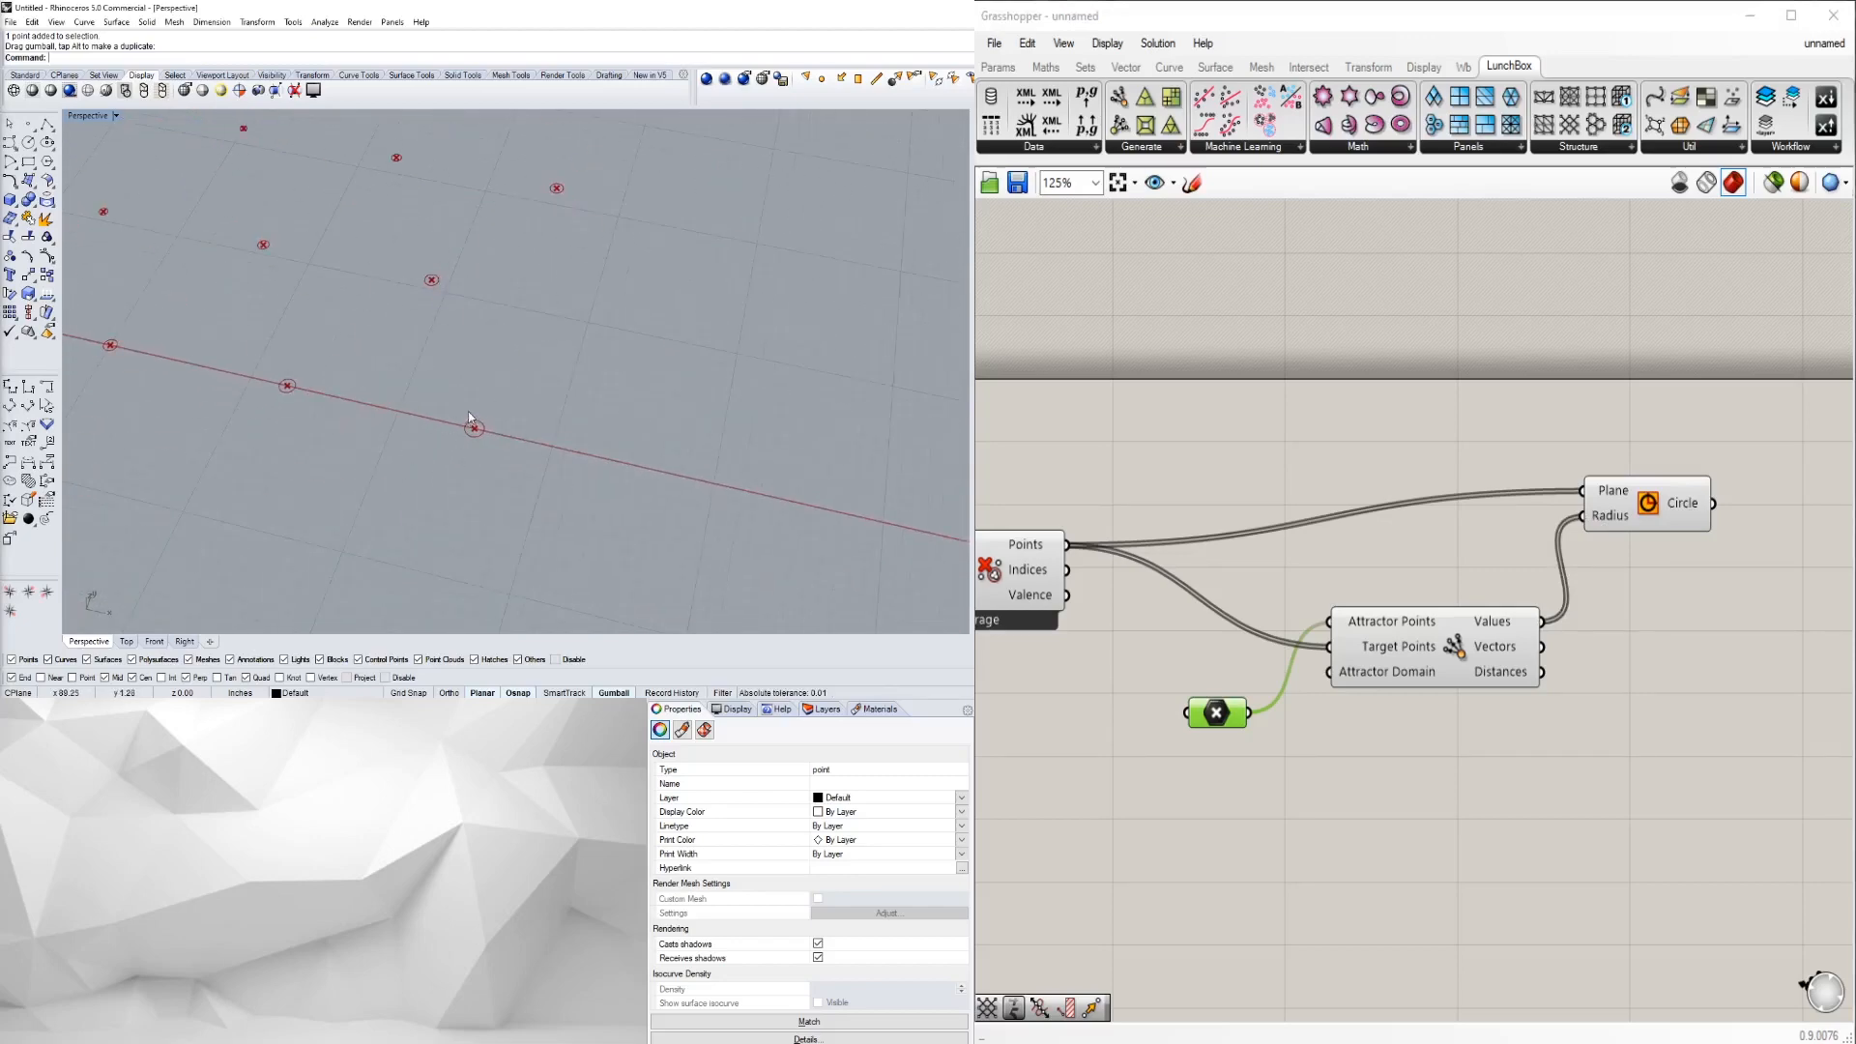
- Shift the Circle component farther past the Attractor and move the attractor Point parameter farther ahead of it
{"action": "left_click", "coordinate": [1474, 751]}
{"action": "right_click_drag", "start_coordinate": [1560, 712], "coordinate": [1634, 778]}
{"action": "left_click_drag", "start_coordinate": [1696, 584], "coordinate": [1714, 584]}
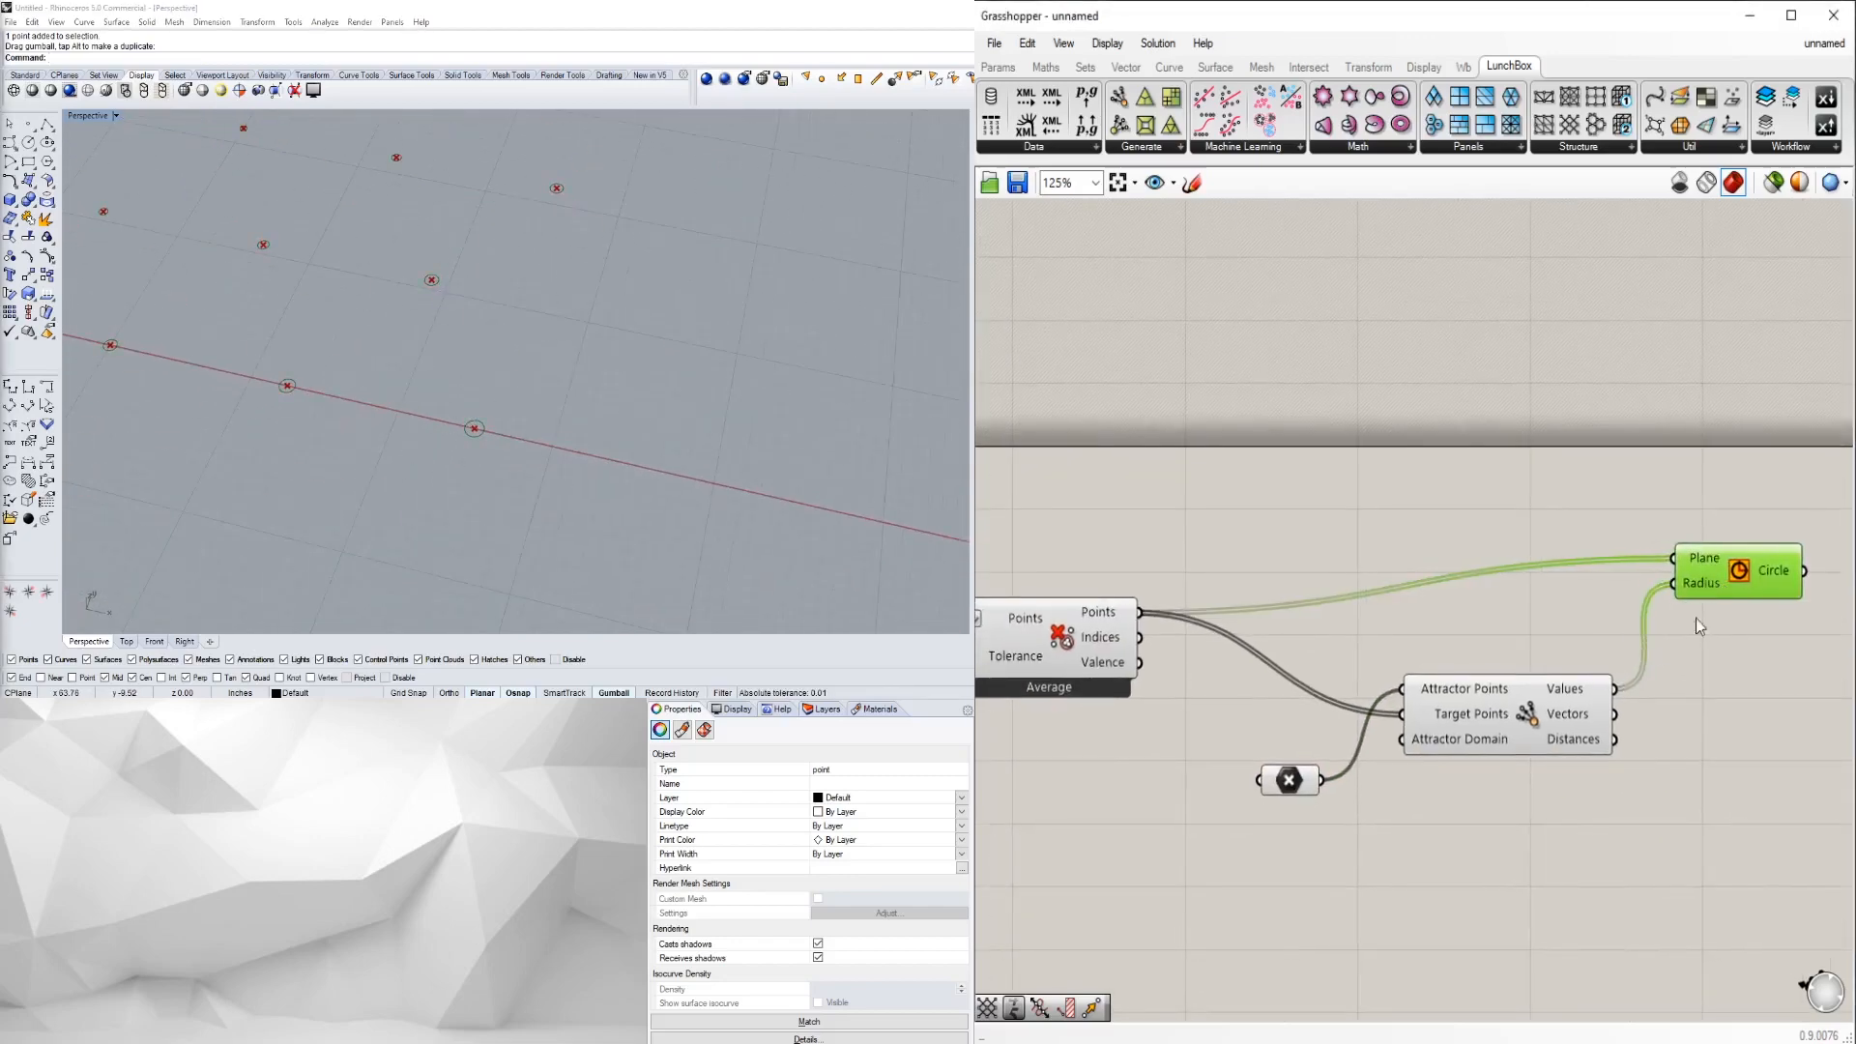
{"action": "right_click_drag", "start_coordinate": [1309, 765], "coordinate": [1373, 769]}
{"action": "left_click_drag", "start_coordinate": [1369, 775], "coordinate": [1279, 764]}
{"action": "scroll", "coordinate": [1611, 636], "scroll_direction": "down", "scroll_amount": 2}
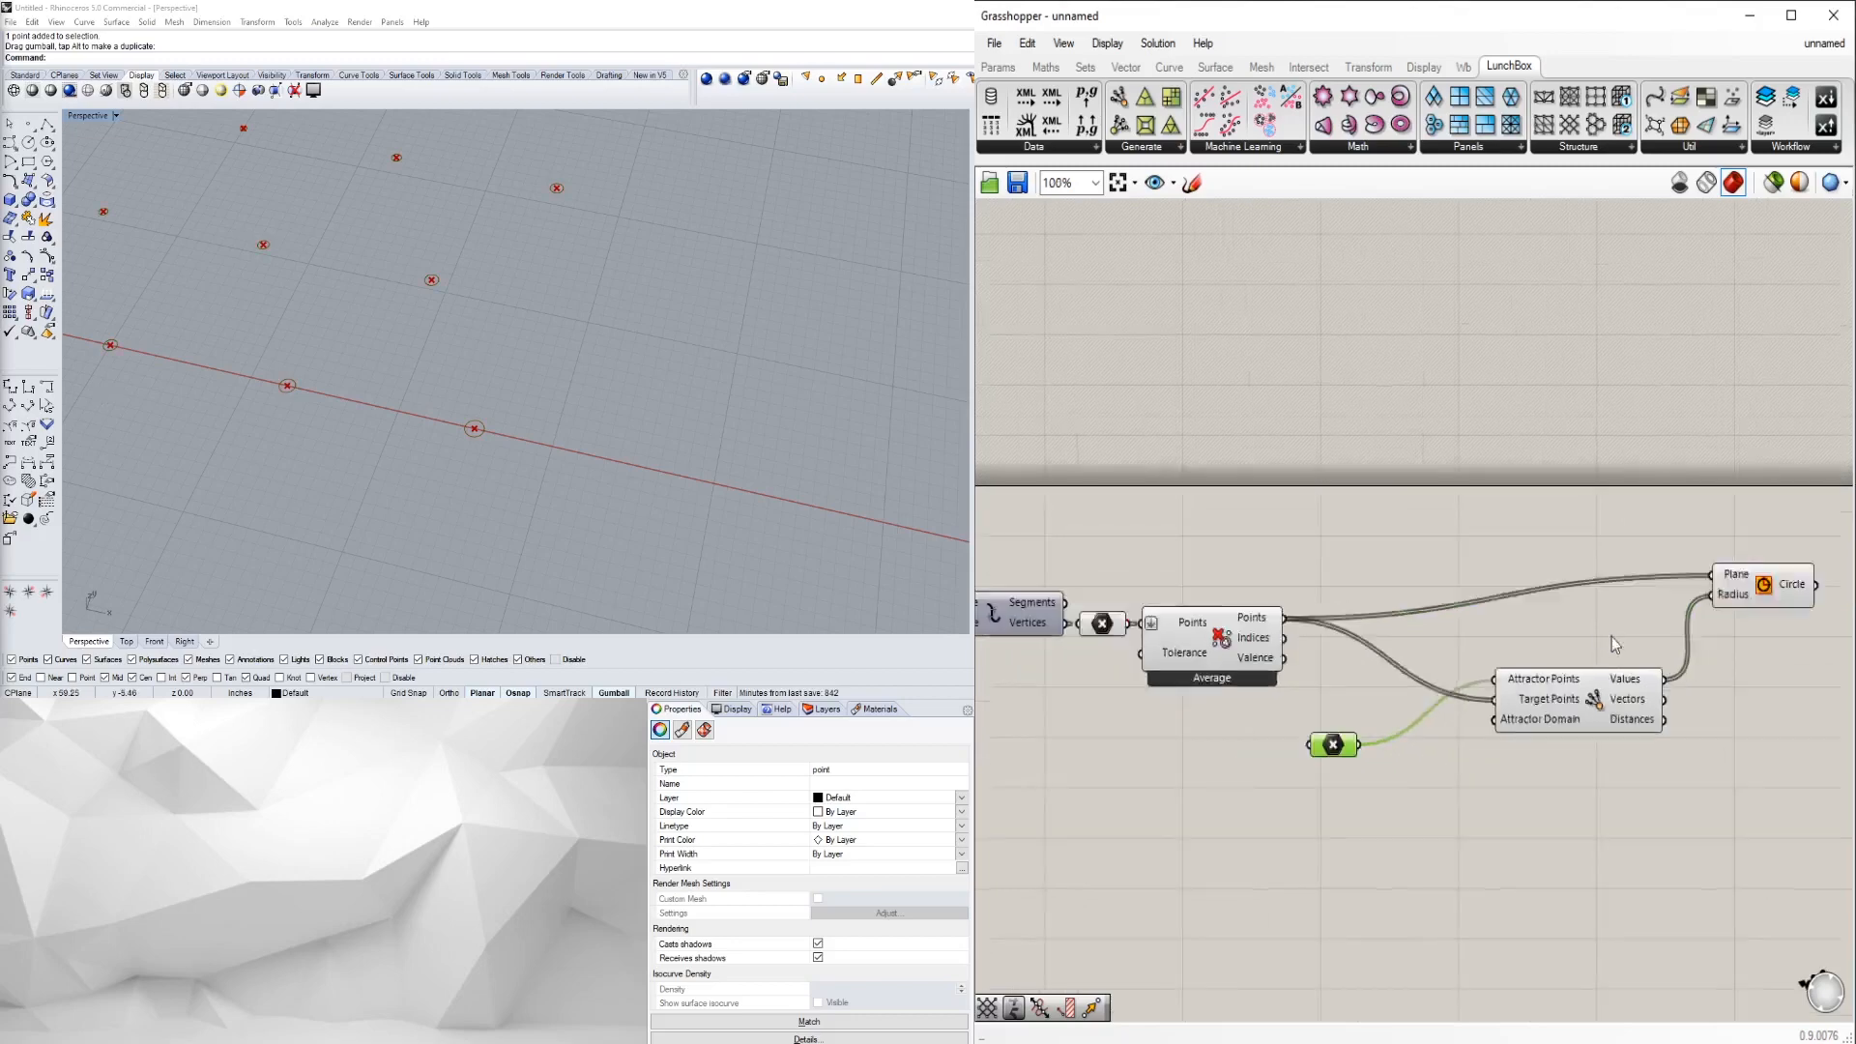
{"action": "right_click_drag", "start_coordinate": [1610, 636], "coordinate": [1405, 680]}
{"action": "scroll", "coordinate": [397, 328], "scroll_direction": "down", "scroll_amount": 5}
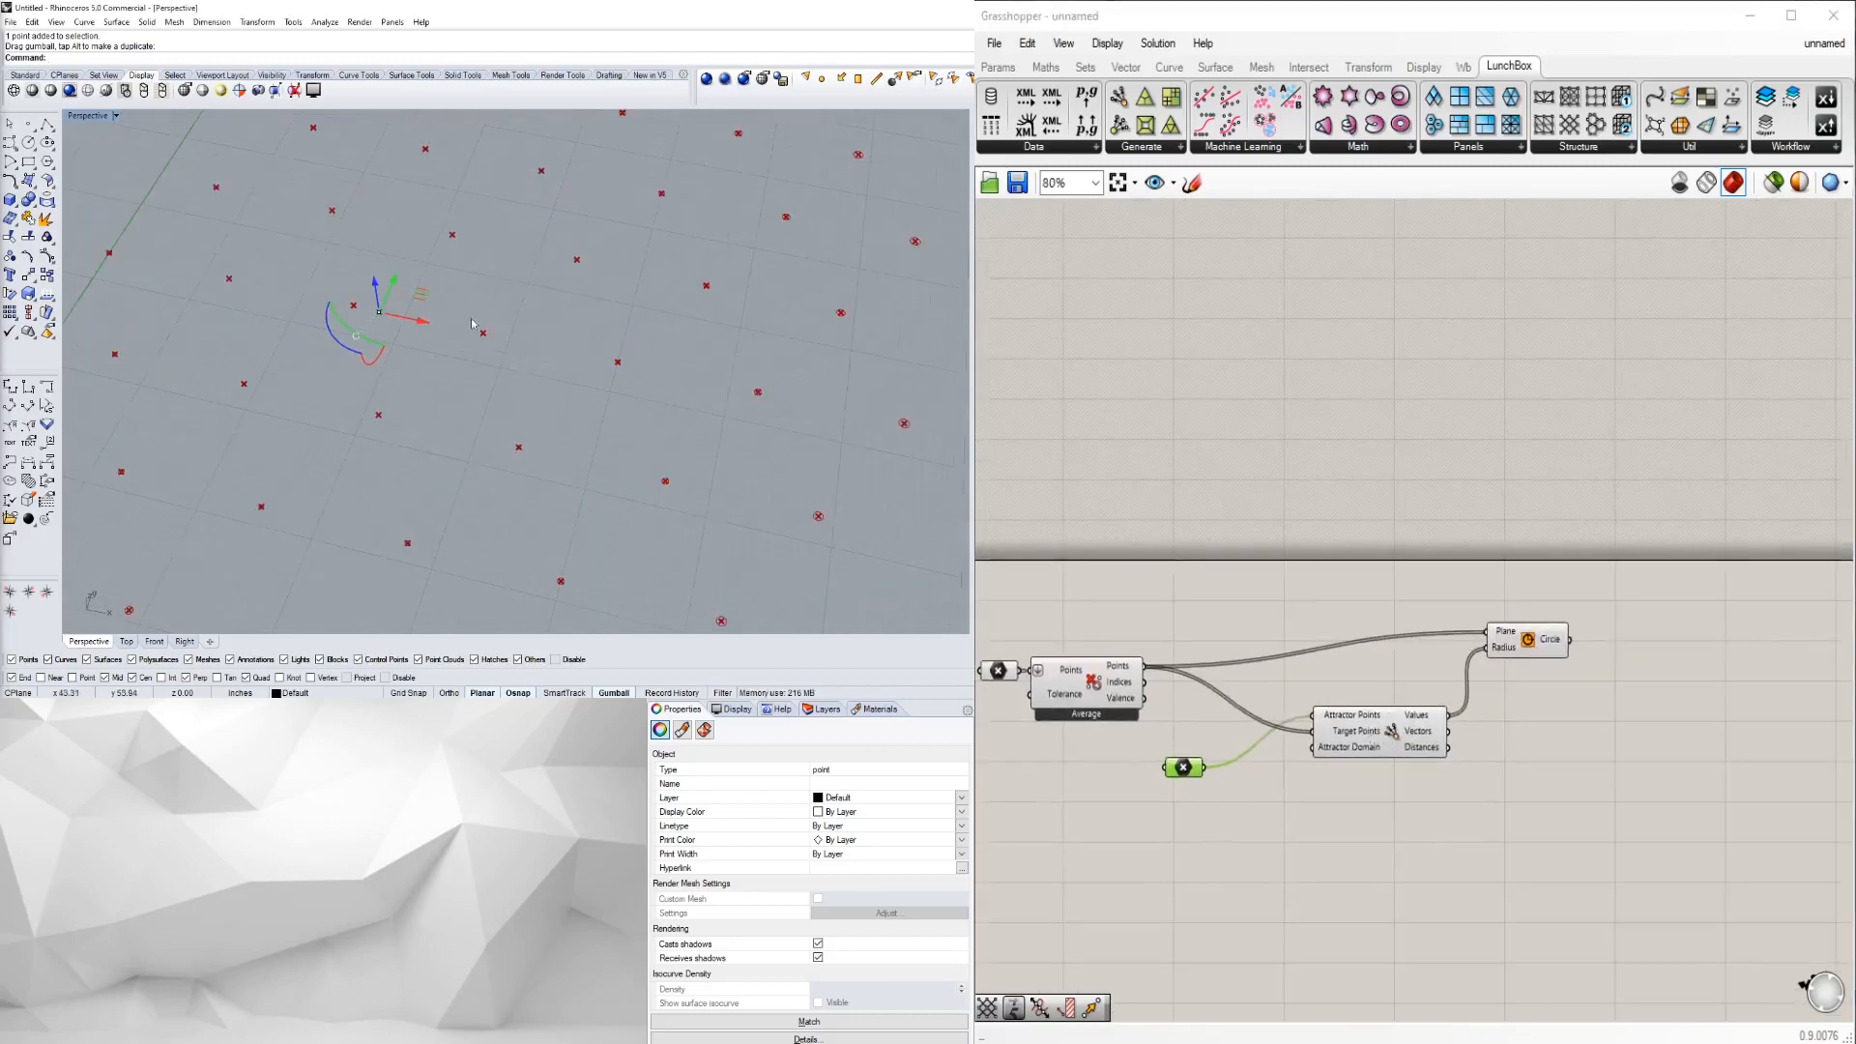
{"action": "left_click_drag", "start_coordinate": [1530, 643], "coordinate": [1575, 629]}
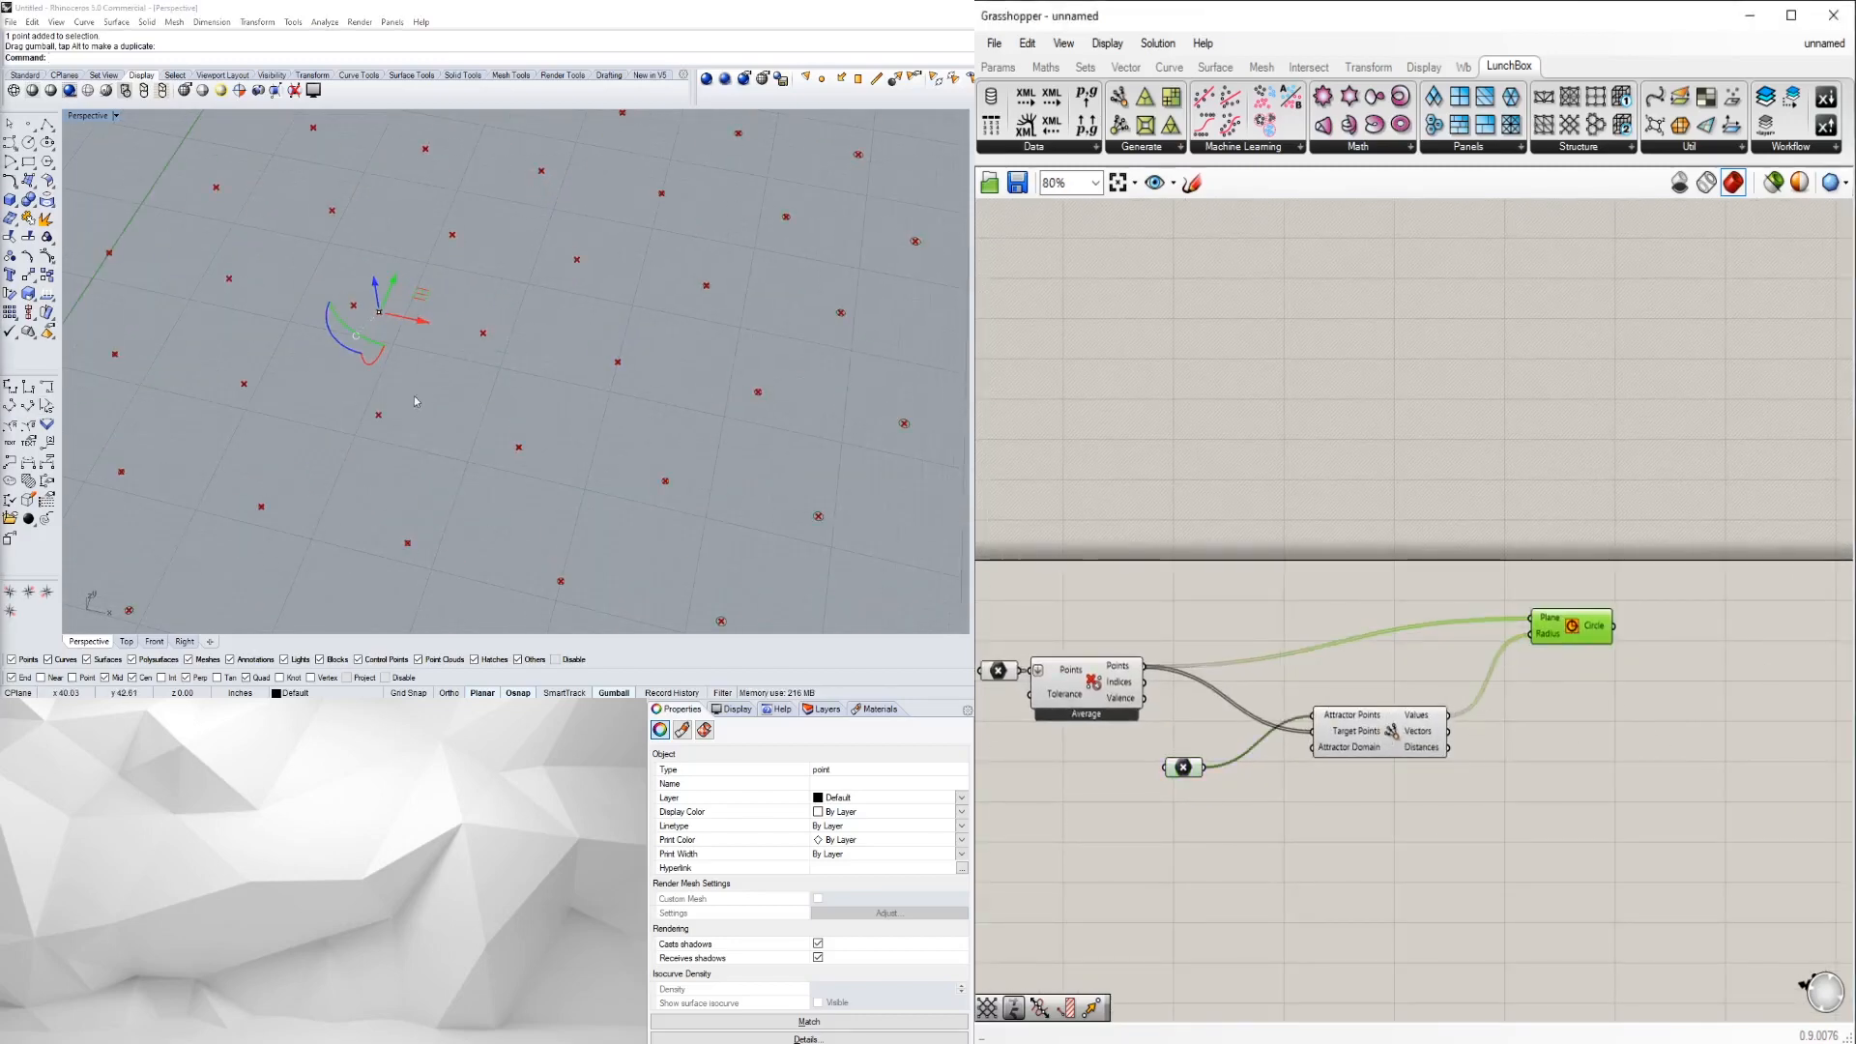
- Add a Multiplication component after the Attractor and connect the Values output to its A input
{"action": "scroll", "coordinate": [1462, 734], "scroll_direction": "up", "scroll_amount": 2}
{"action": "double_click", "coordinate": [1518, 716]}
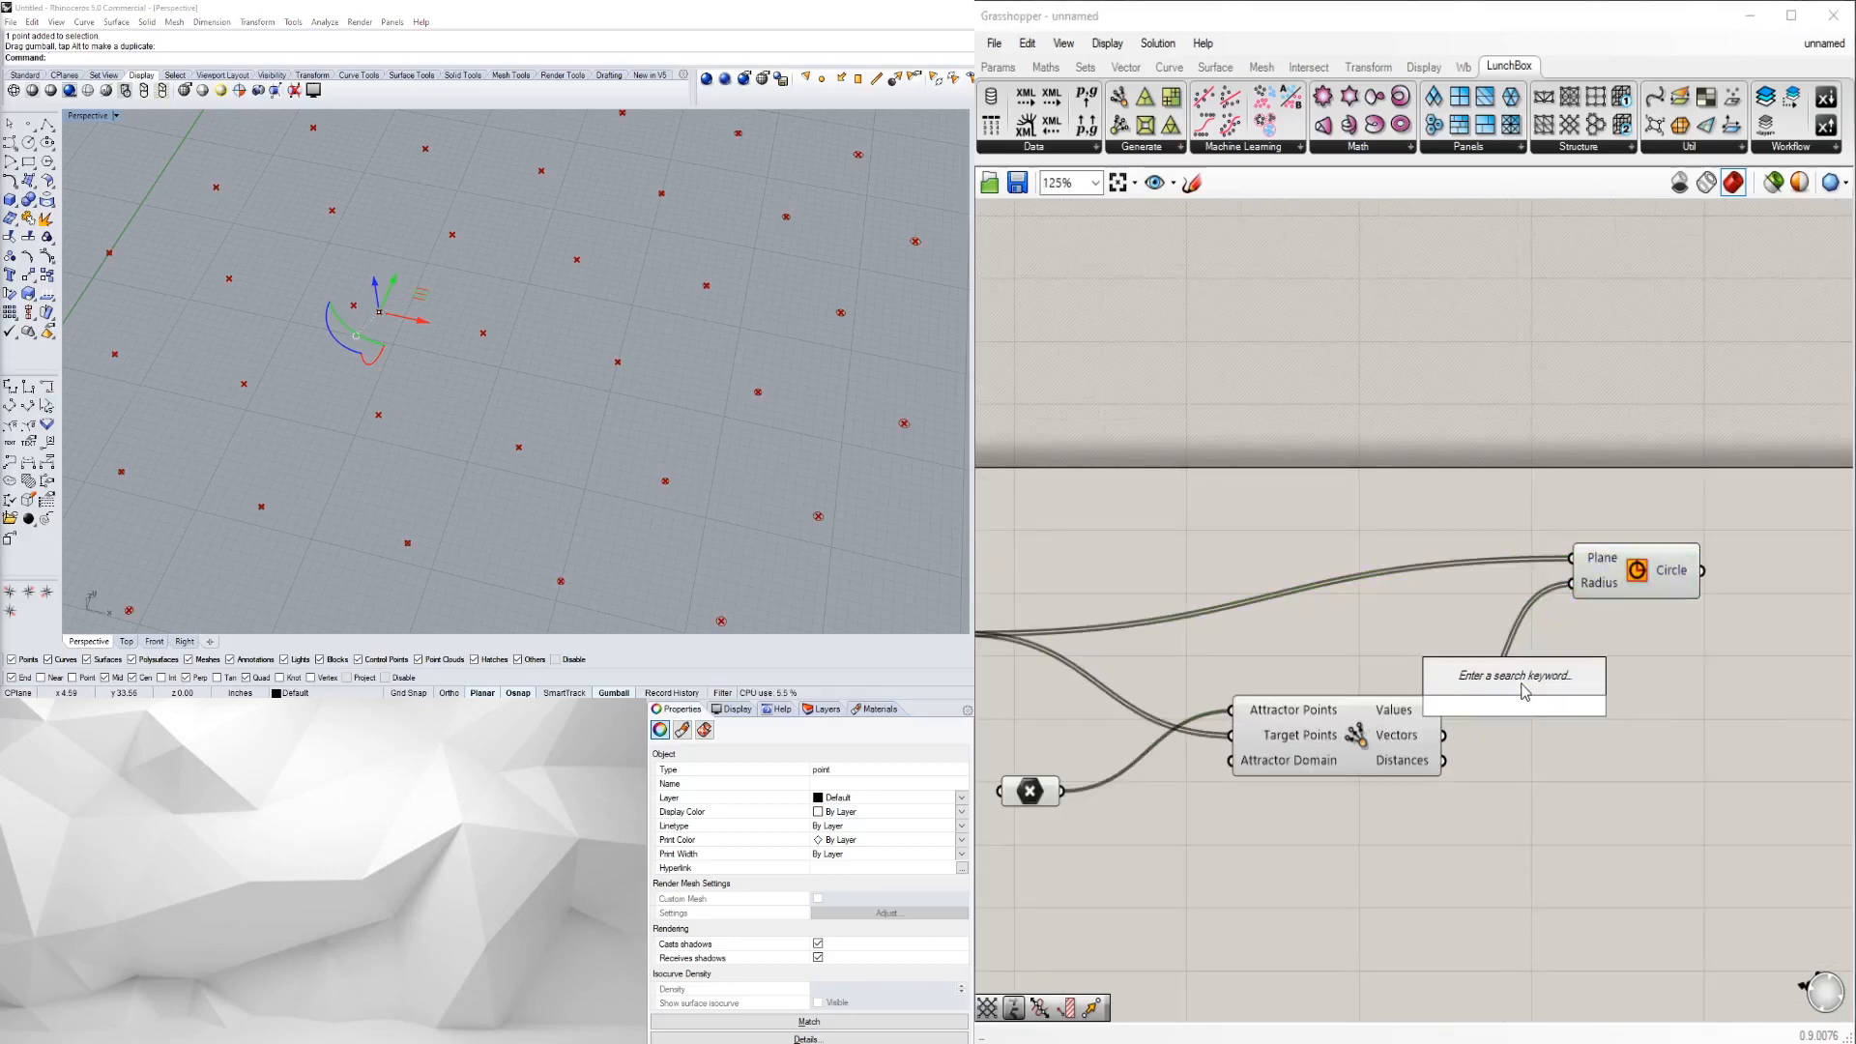
{"action": "type", "text": "*"}
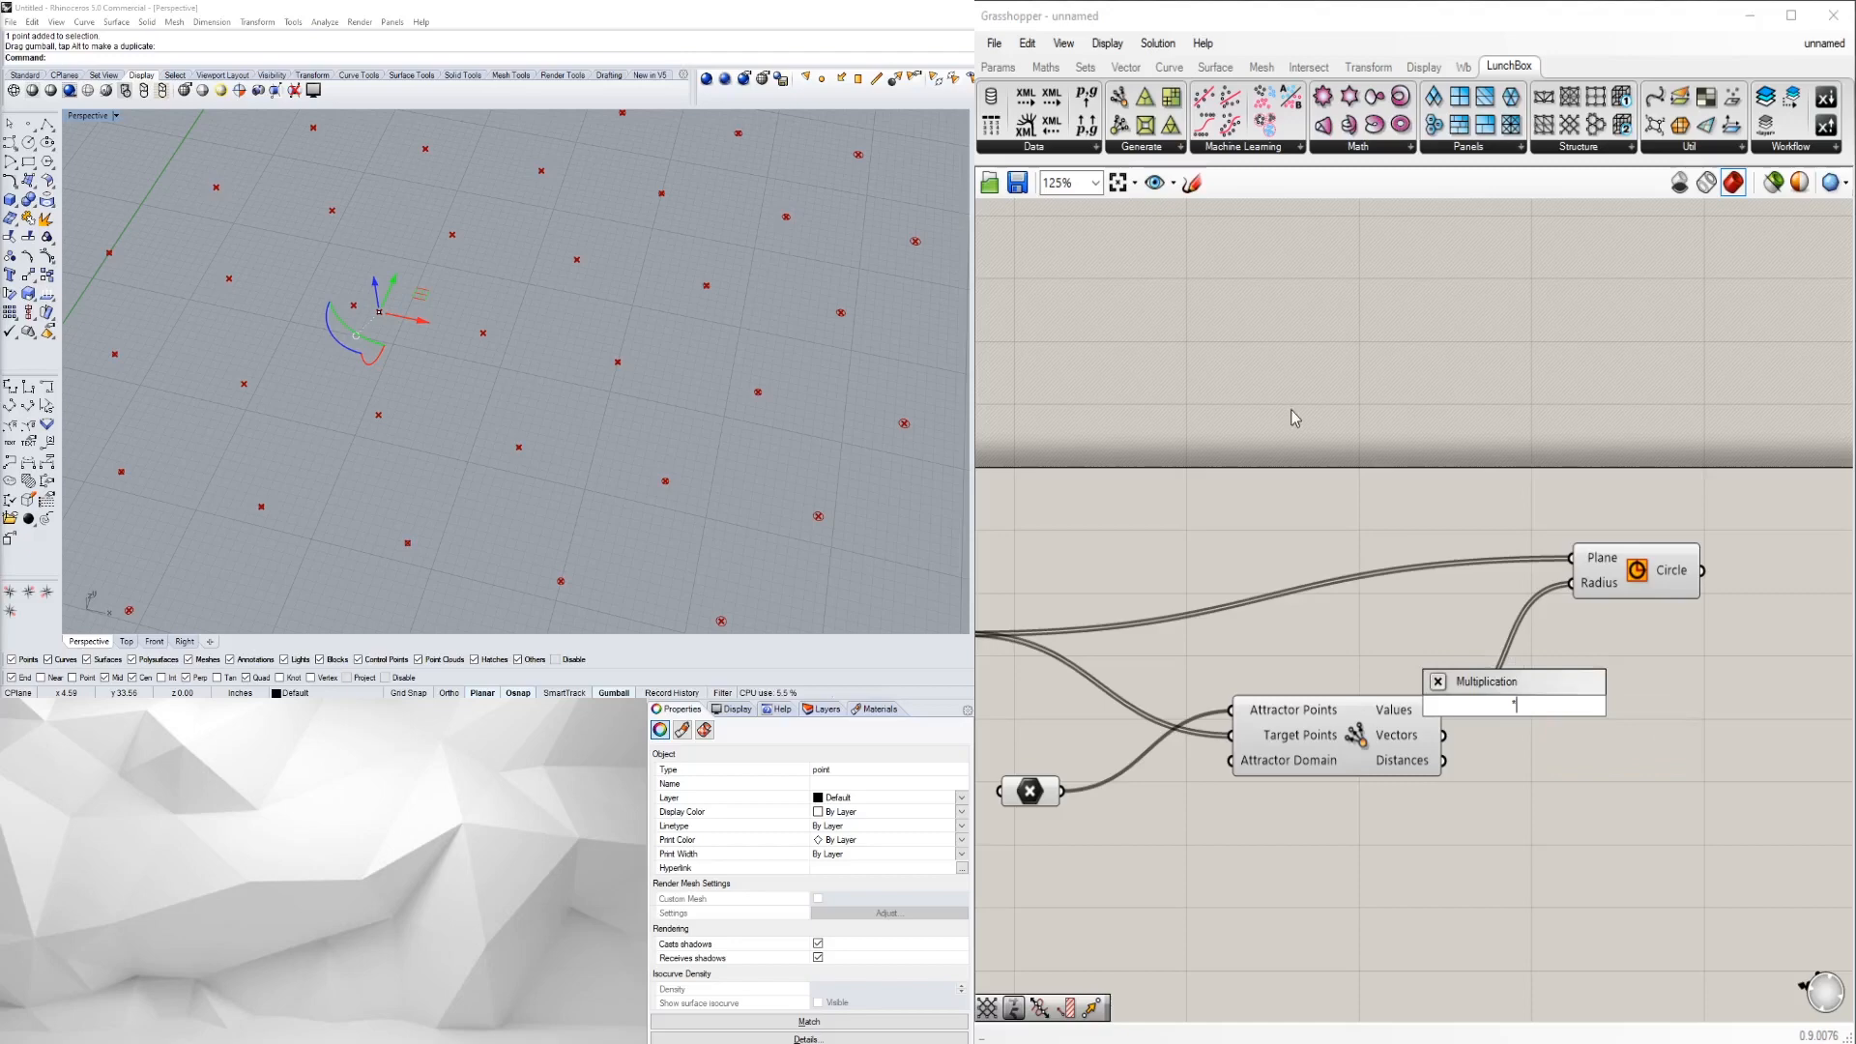
{"action": "key", "text": "Return"}
{"action": "left_click_drag", "start_coordinate": [1542, 718], "coordinate": [1528, 777]}
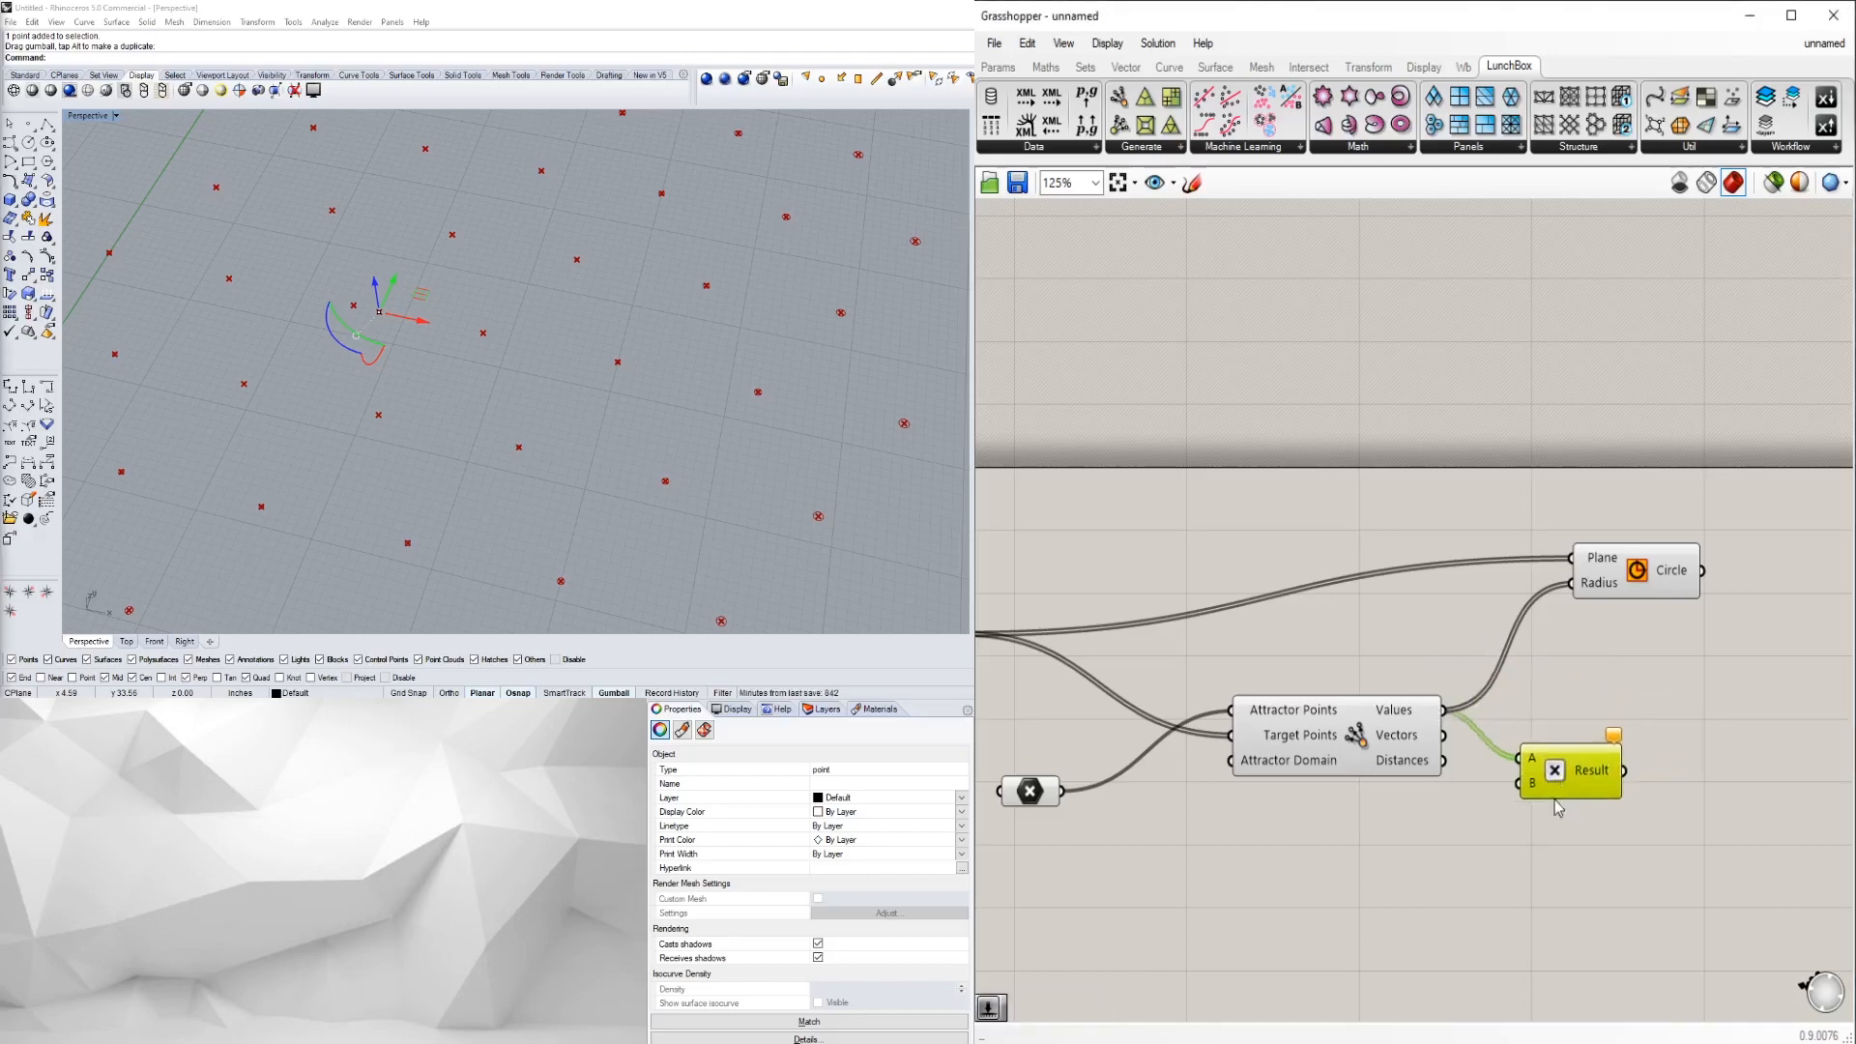
- Add a Number Slider with value 5 and connect it to the Multiplication's B input
{"action": "double_click", "coordinate": [1380, 861]}
{"action": "type", "text": "5"}
{"action": "key", "text": "Return"}
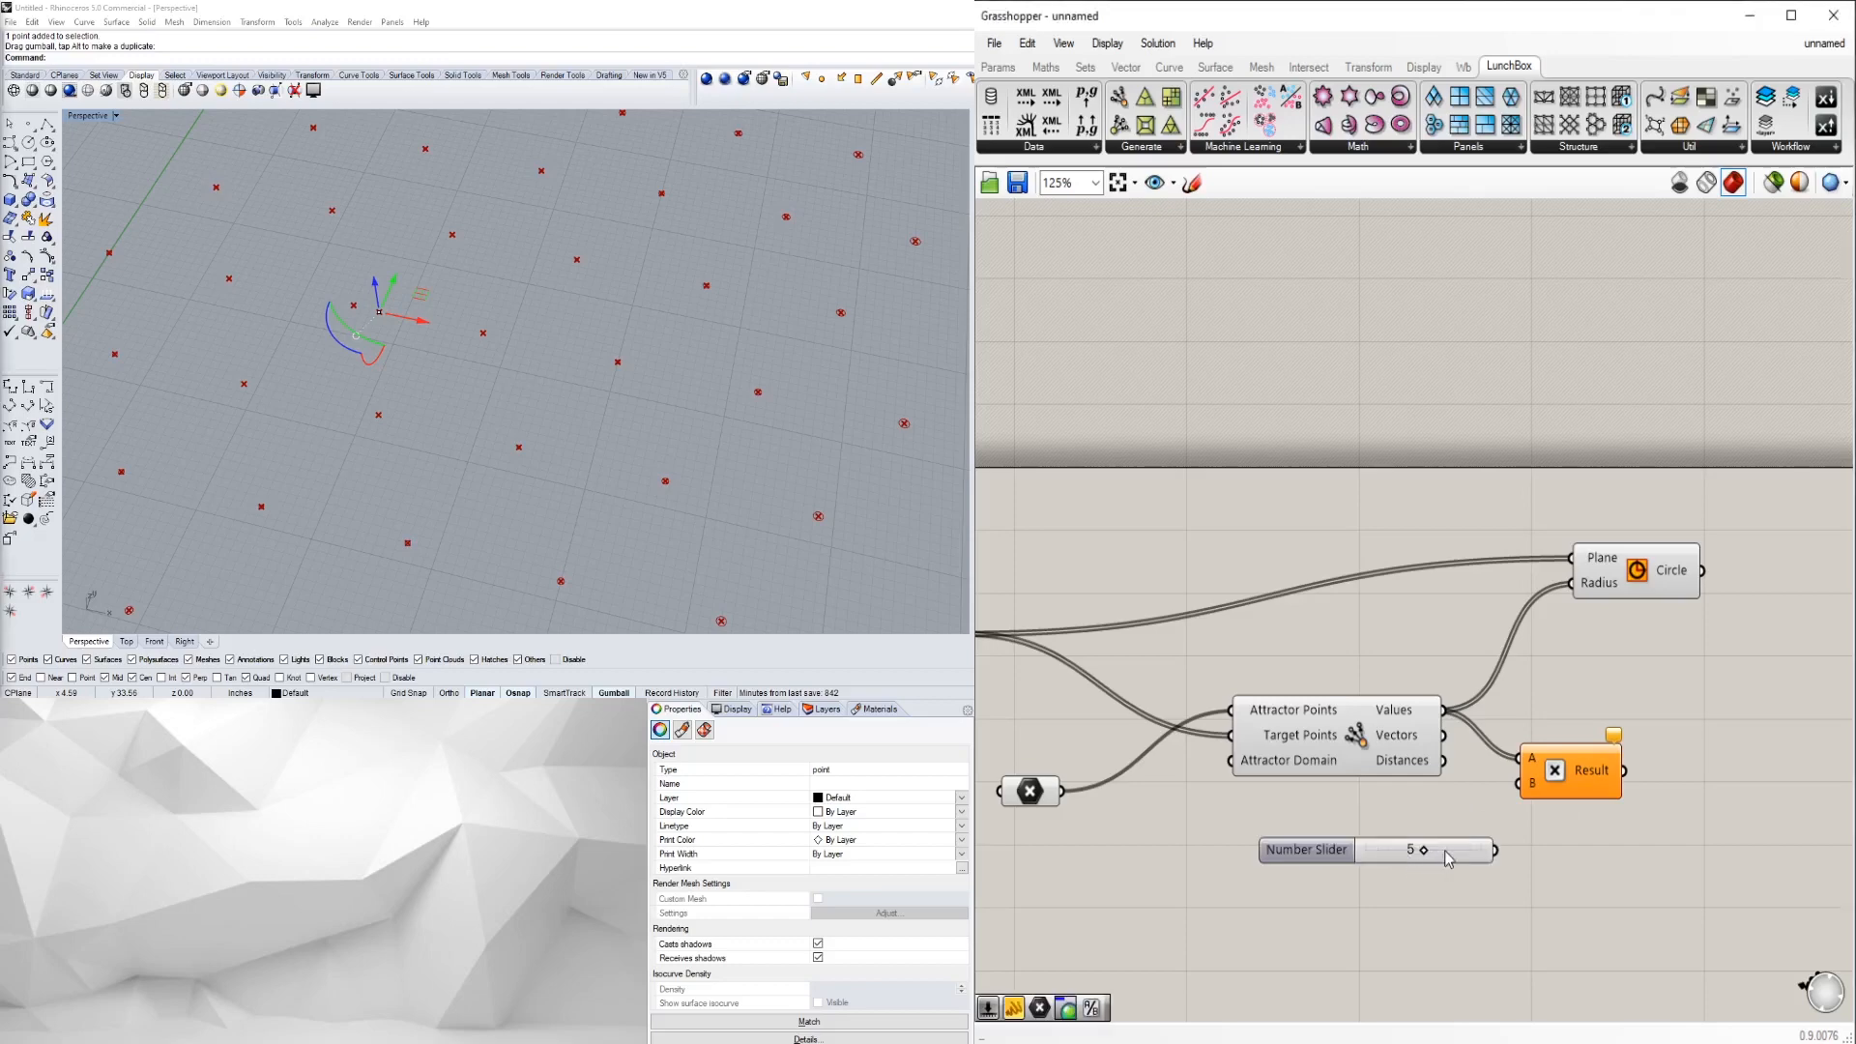
{"action": "left_click_drag", "start_coordinate": [1447, 858], "coordinate": [1520, 784]}
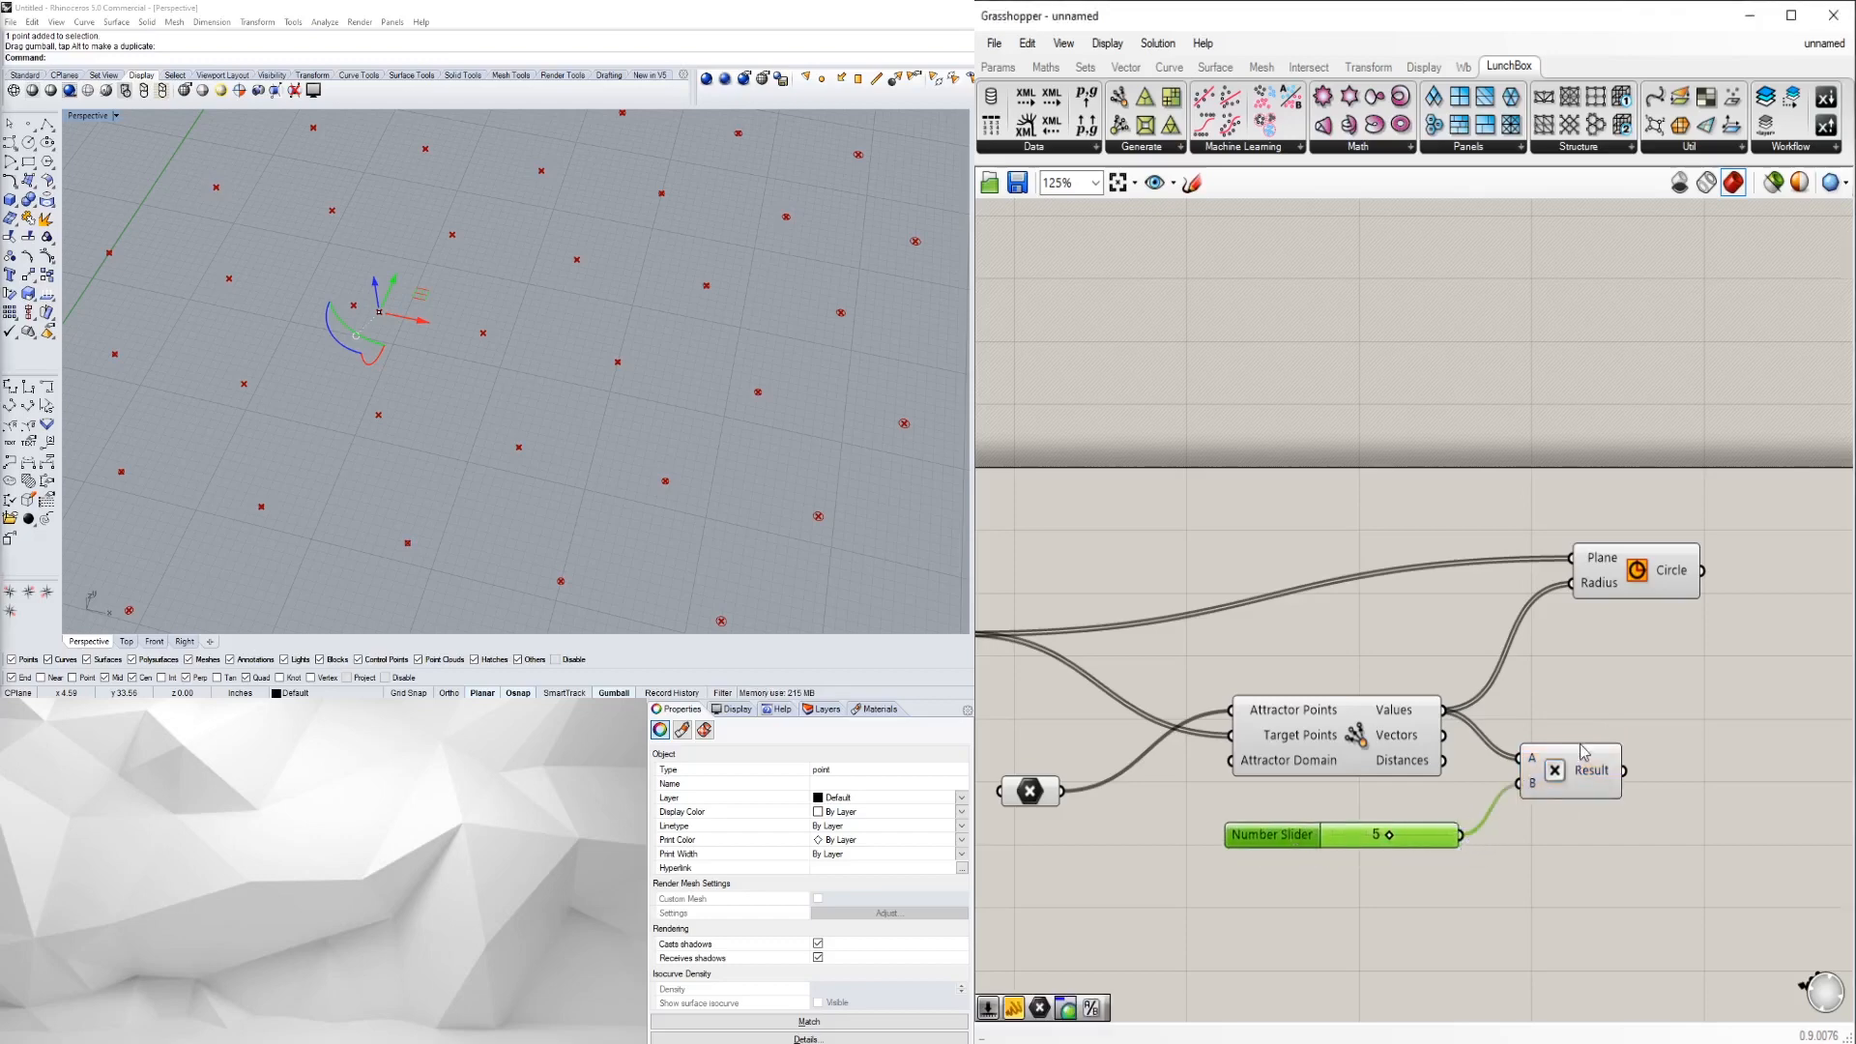
- Replace the Circle's Radius source with the Multiplication Result and move the Circle component farther out
{"action": "right_click_drag", "start_coordinate": [1432, 714], "coordinate": [1301, 725]}
{"action": "mouse_move", "coordinate": [1292, 727]}
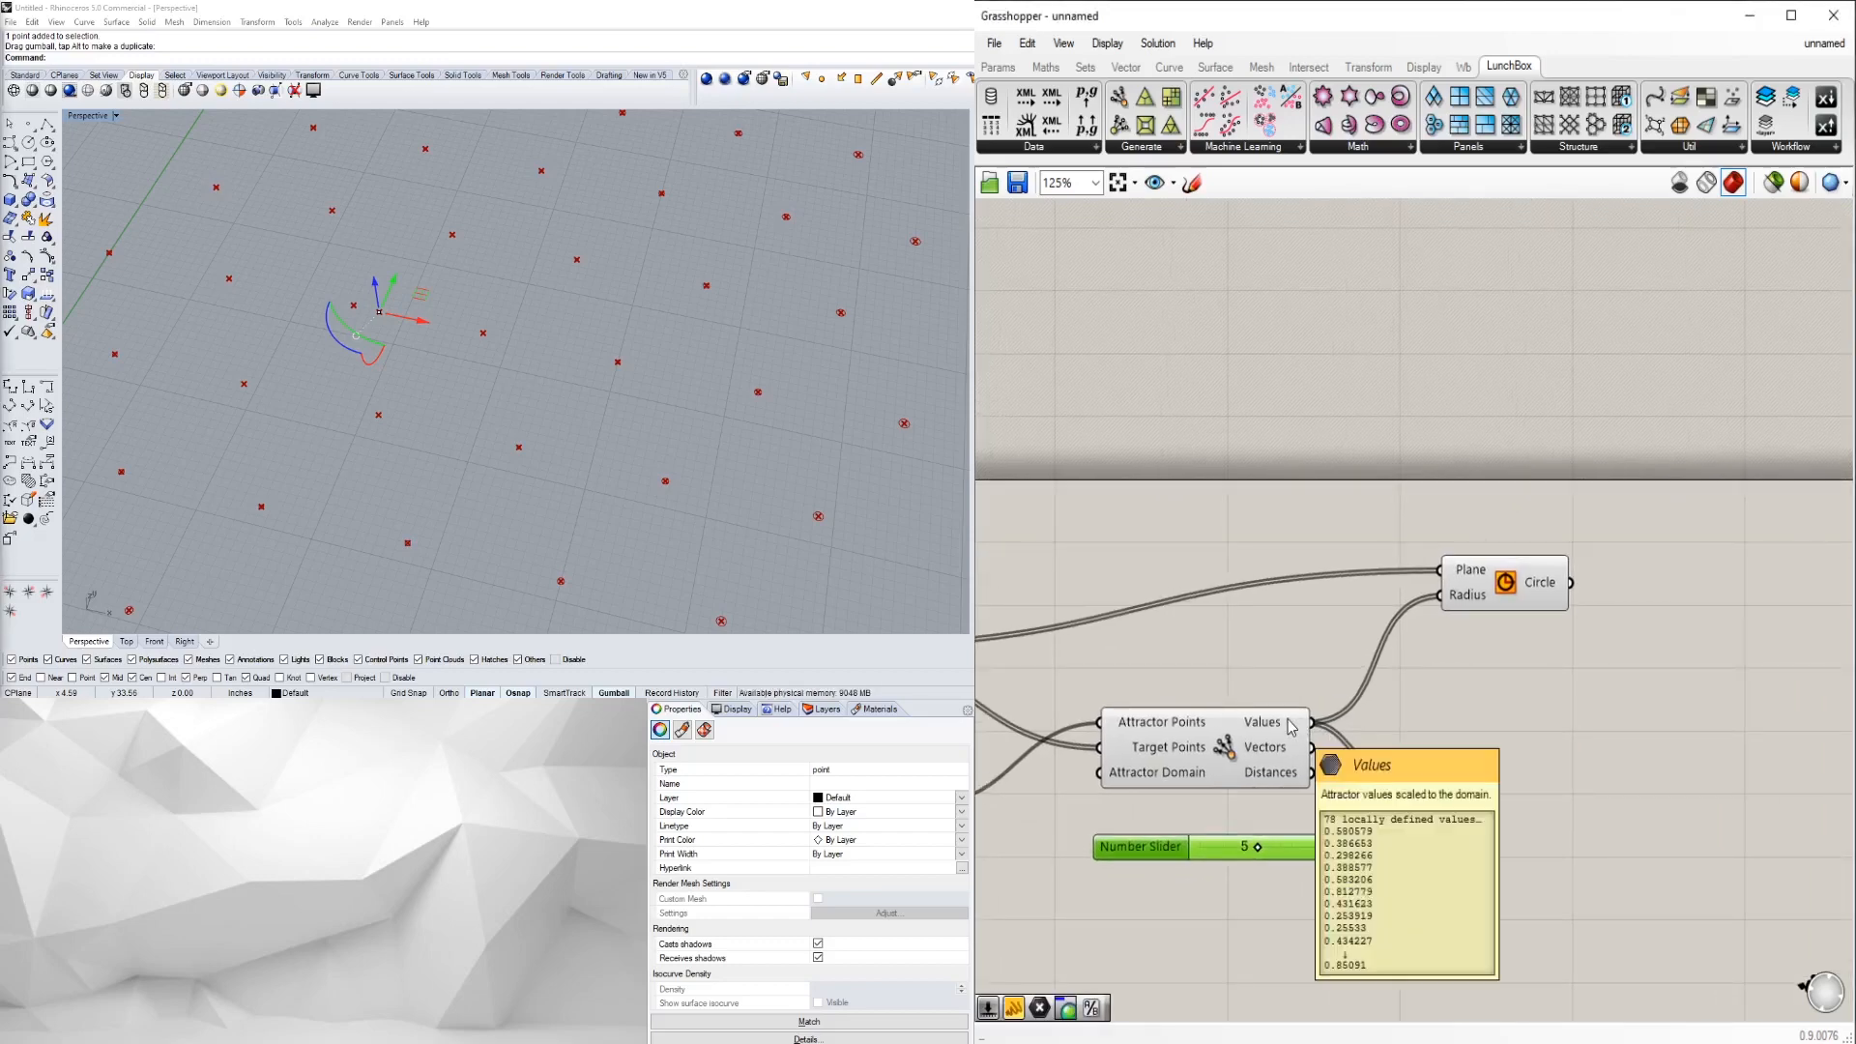
{"action": "left_click_drag", "start_coordinate": [1446, 711], "coordinate": [1453, 603]}
{"action": "left_click_drag", "start_coordinate": [1506, 582], "coordinate": [1649, 637]}
{"action": "left_click", "coordinate": [1616, 789]}
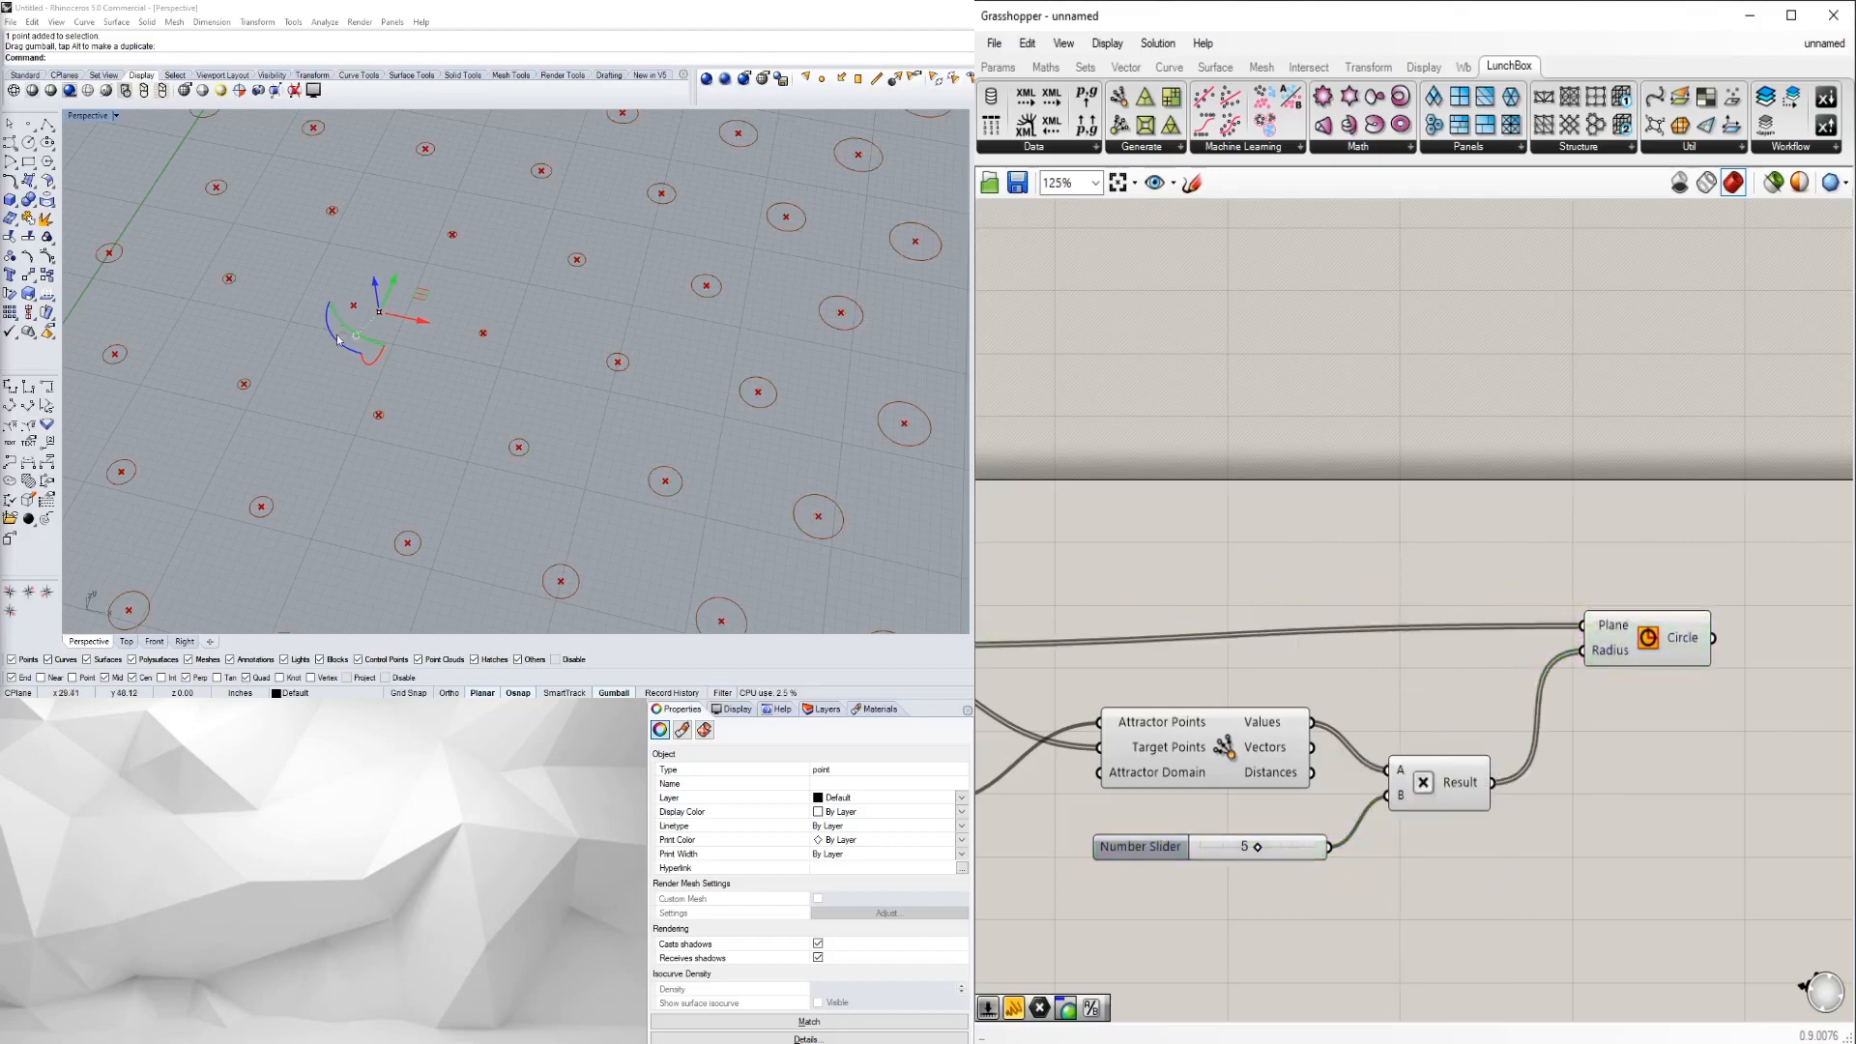
- Move the attractor point around inside the grid to test how the circle sizes respond
{"action": "scroll", "coordinate": [337, 340], "scroll_direction": "down", "scroll_amount": 5}
{"action": "scroll", "coordinate": [420, 356], "scroll_direction": "up", "scroll_amount": 2}
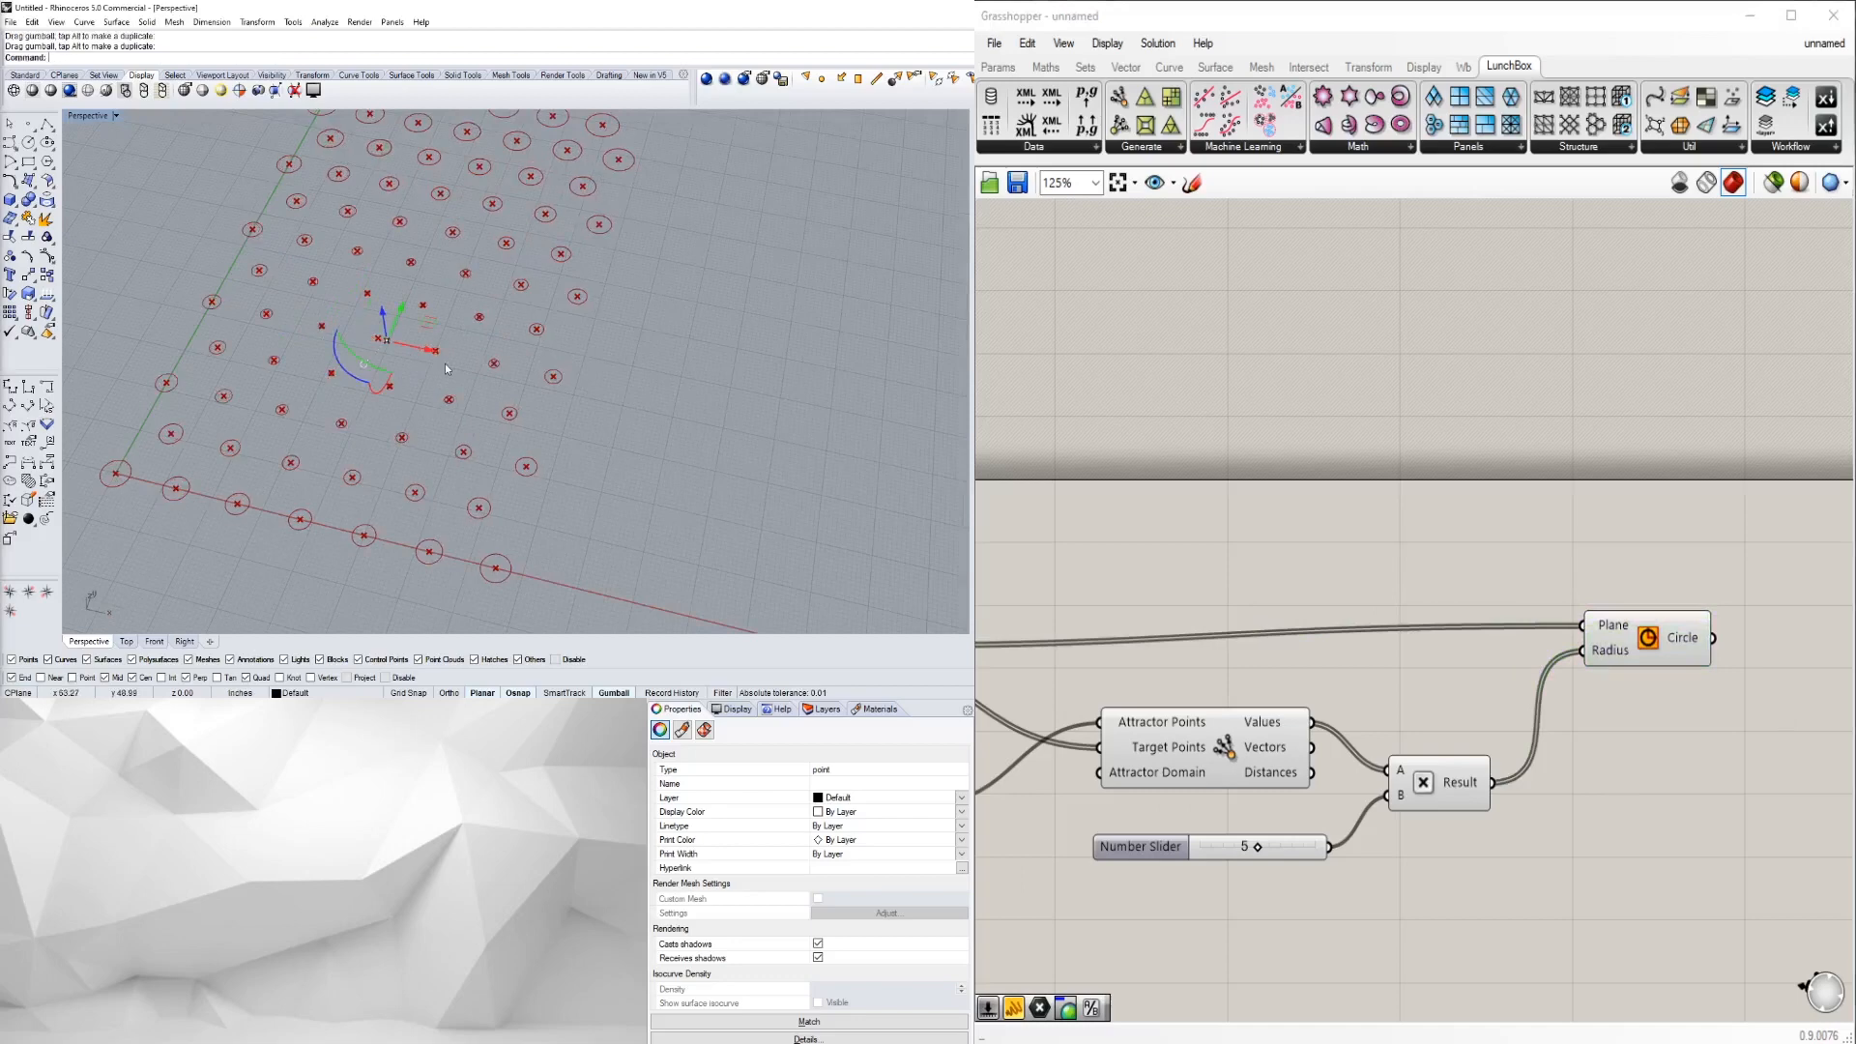
{"action": "scroll", "coordinate": [445, 369], "scroll_direction": "down", "scroll_amount": 4}
{"action": "mouse_move", "coordinate": [445, 368]}
{"action": "right_mouse_down"}
{"action": "mouse_move", "coordinate": [387, 366]}
{"action": "mouse_move", "coordinate": [450, 387]}
{"action": "mouse_move", "coordinate": [425, 389]}
{"action": "right_mouse_up"}
{"action": "left_click_drag", "start_coordinate": [464, 376], "coordinate": [496, 341]}
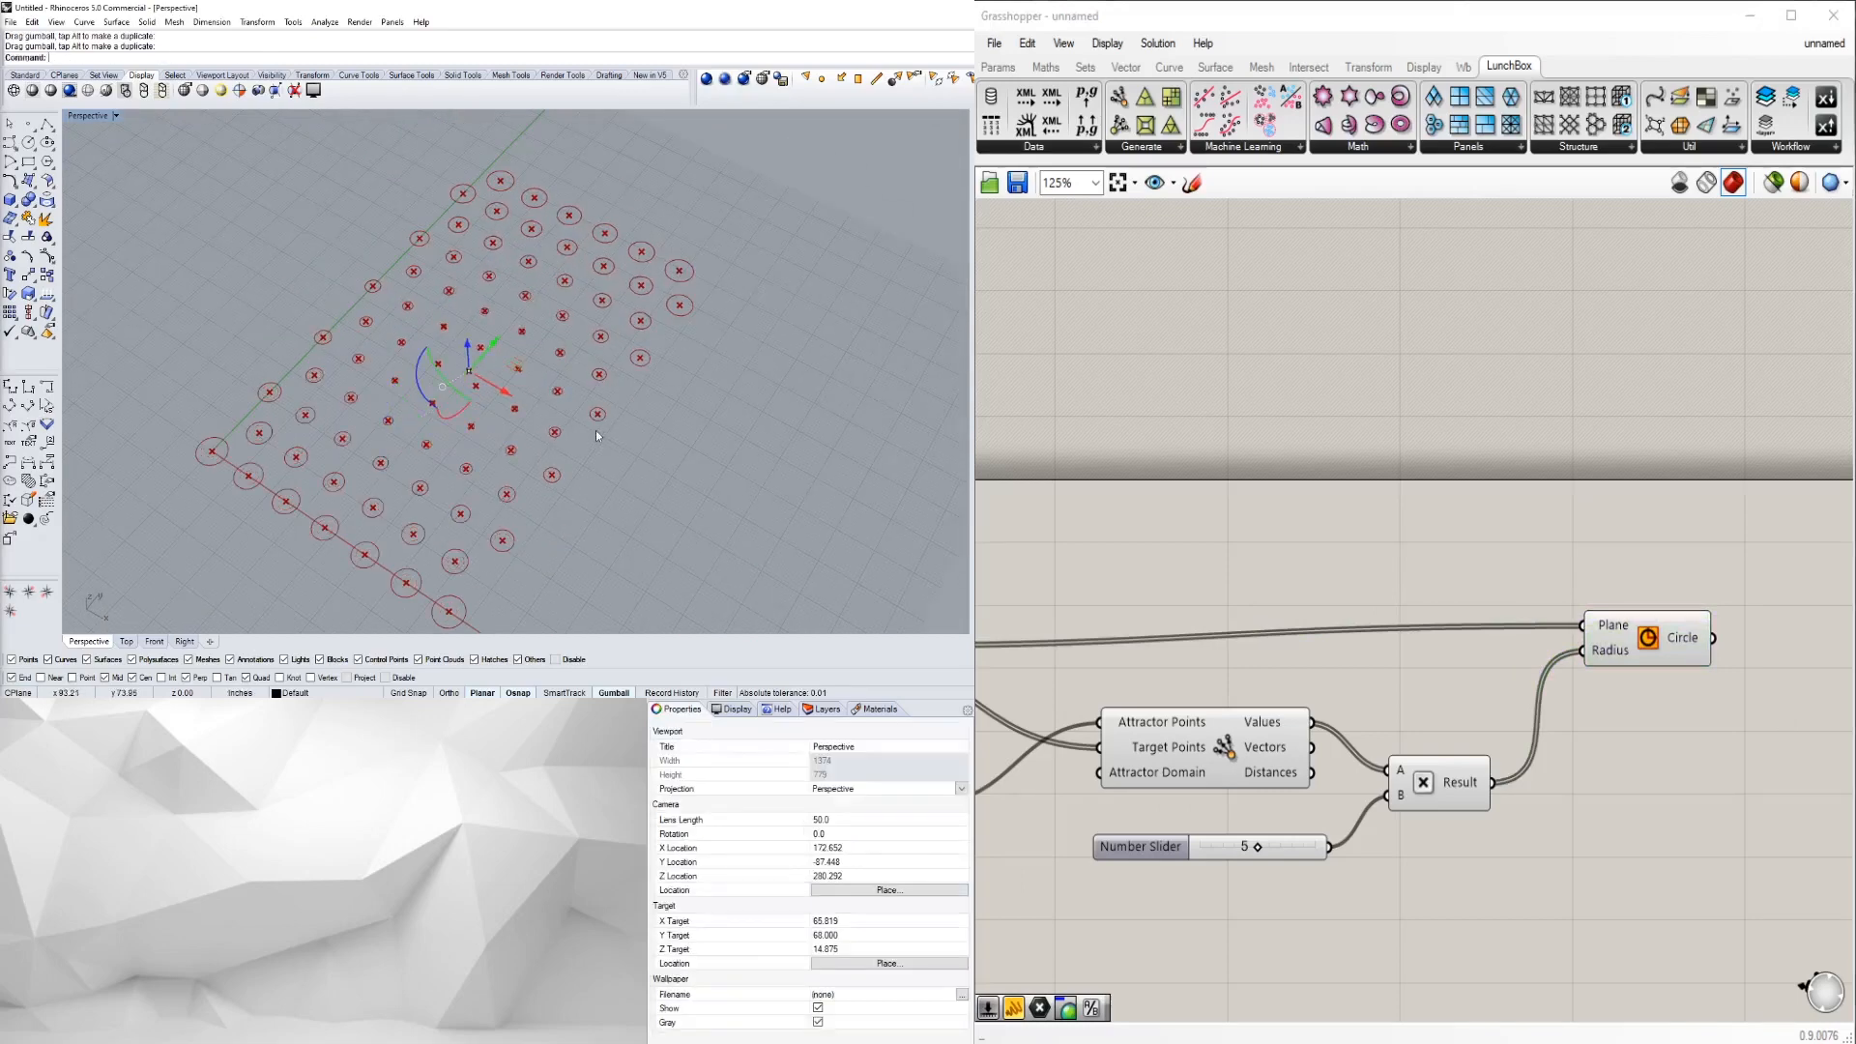
{"action": "right_click_drag", "start_coordinate": [596, 431], "coordinate": [513, 404]}
{"action": "left_click_drag", "start_coordinate": [513, 397], "coordinate": [469, 458]}
{"action": "left_click", "coordinate": [404, 484]}
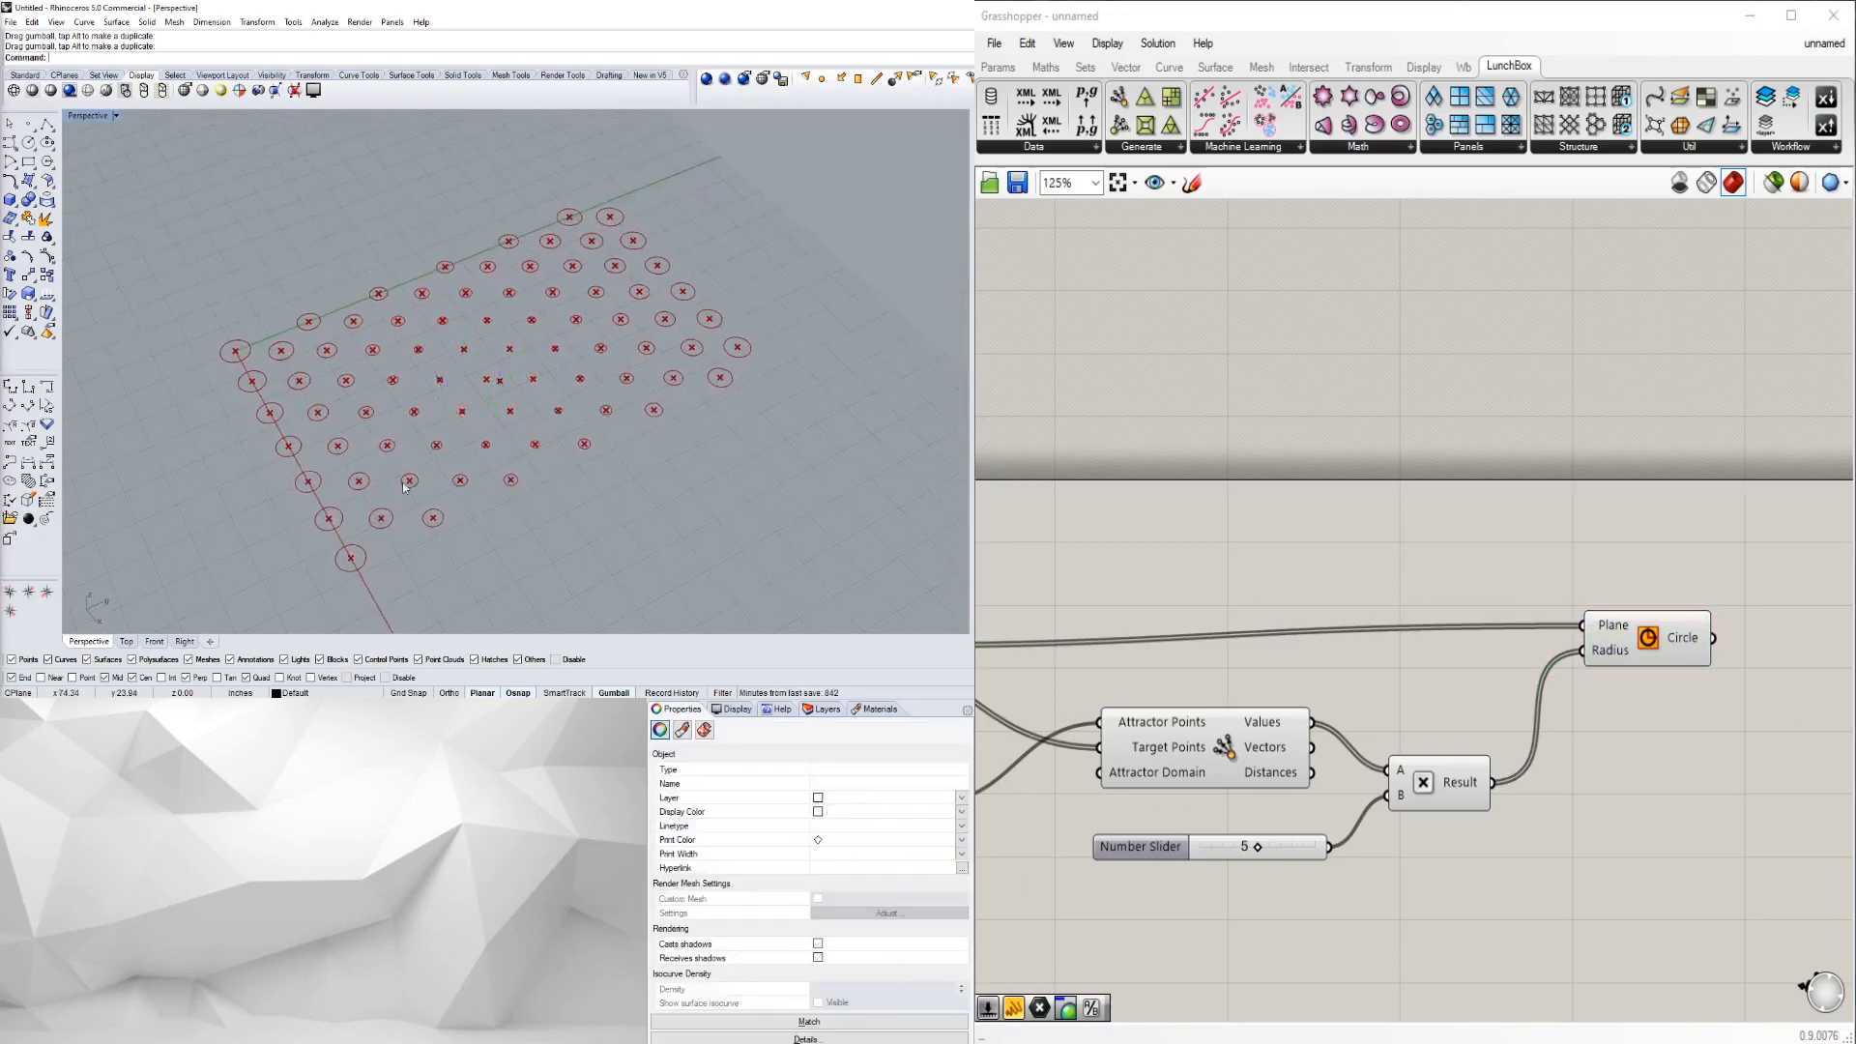
- Reselect the attractor point and slide it along the X direction toward the grid's Y-axis edge
{"action": "right_click_drag", "start_coordinate": [404, 484], "coordinate": [488, 417]}
{"action": "left_click", "coordinate": [486, 412]}
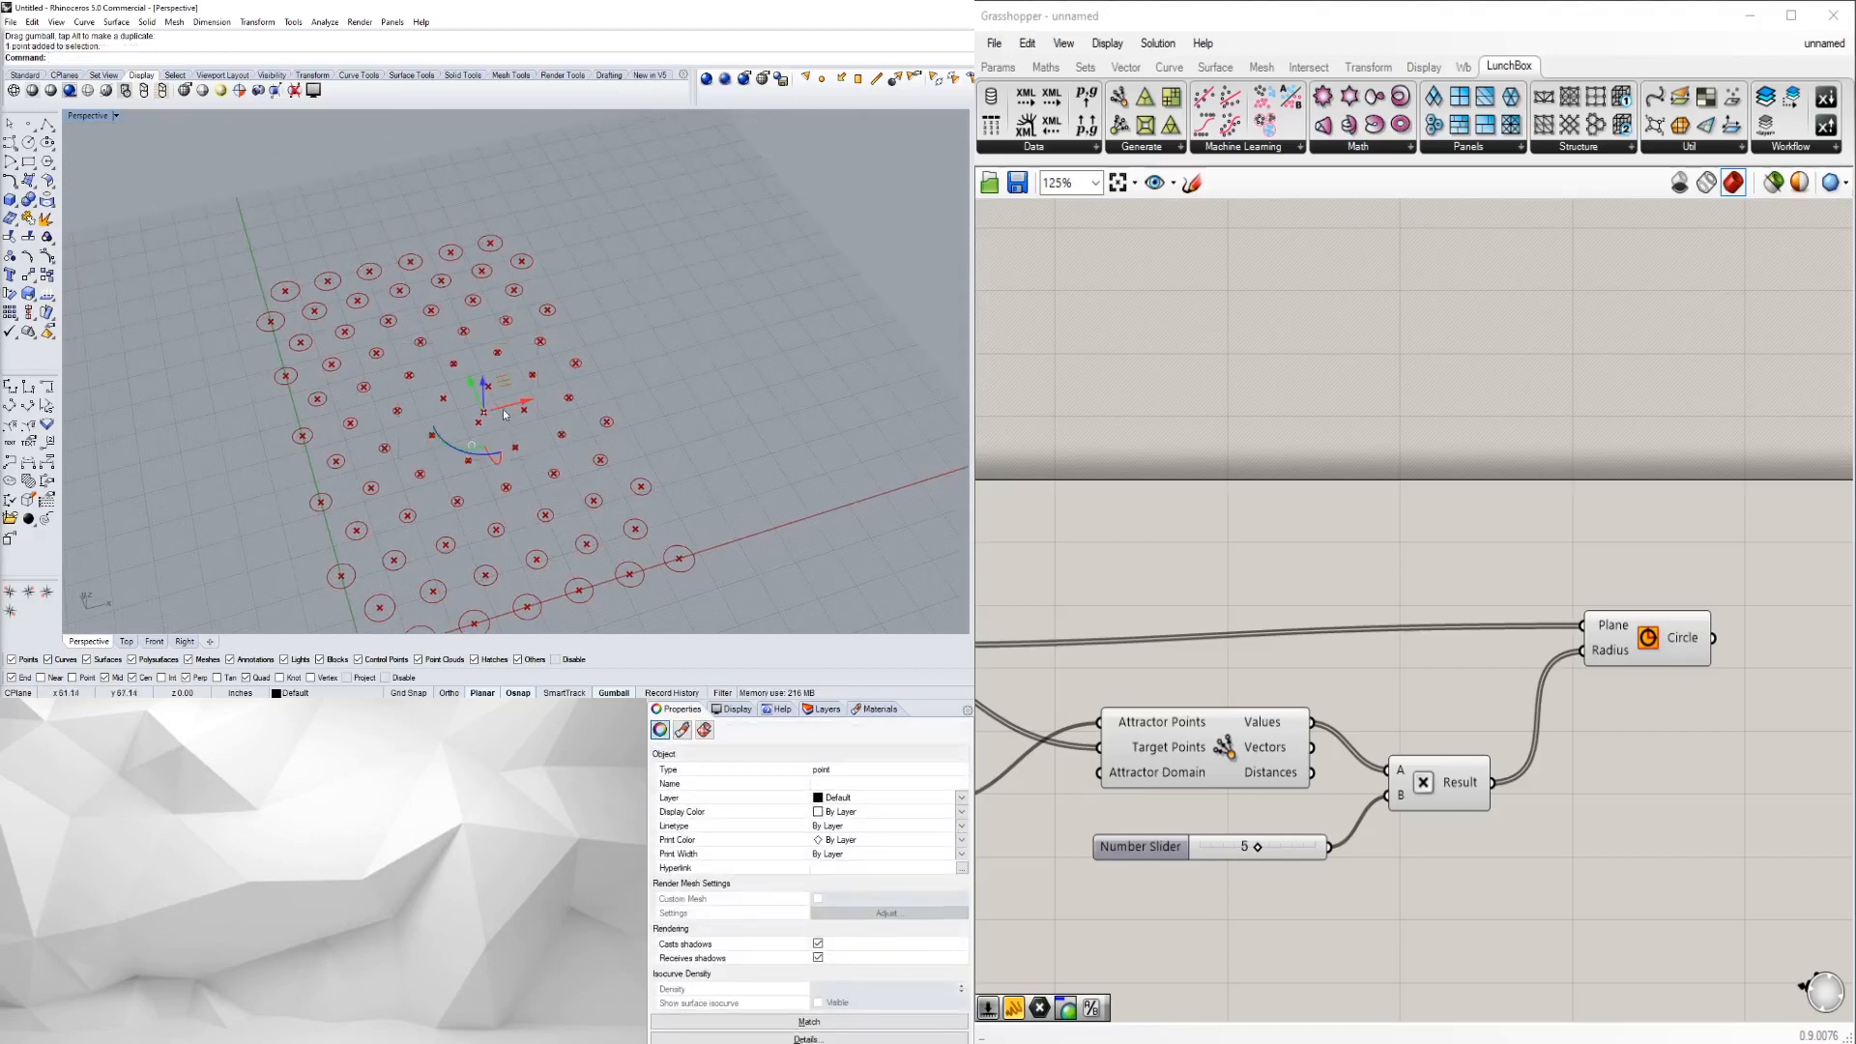
{"action": "left_click_drag", "start_coordinate": [516, 404], "coordinate": [435, 422]}
{"action": "left_click", "coordinate": [628, 446]}
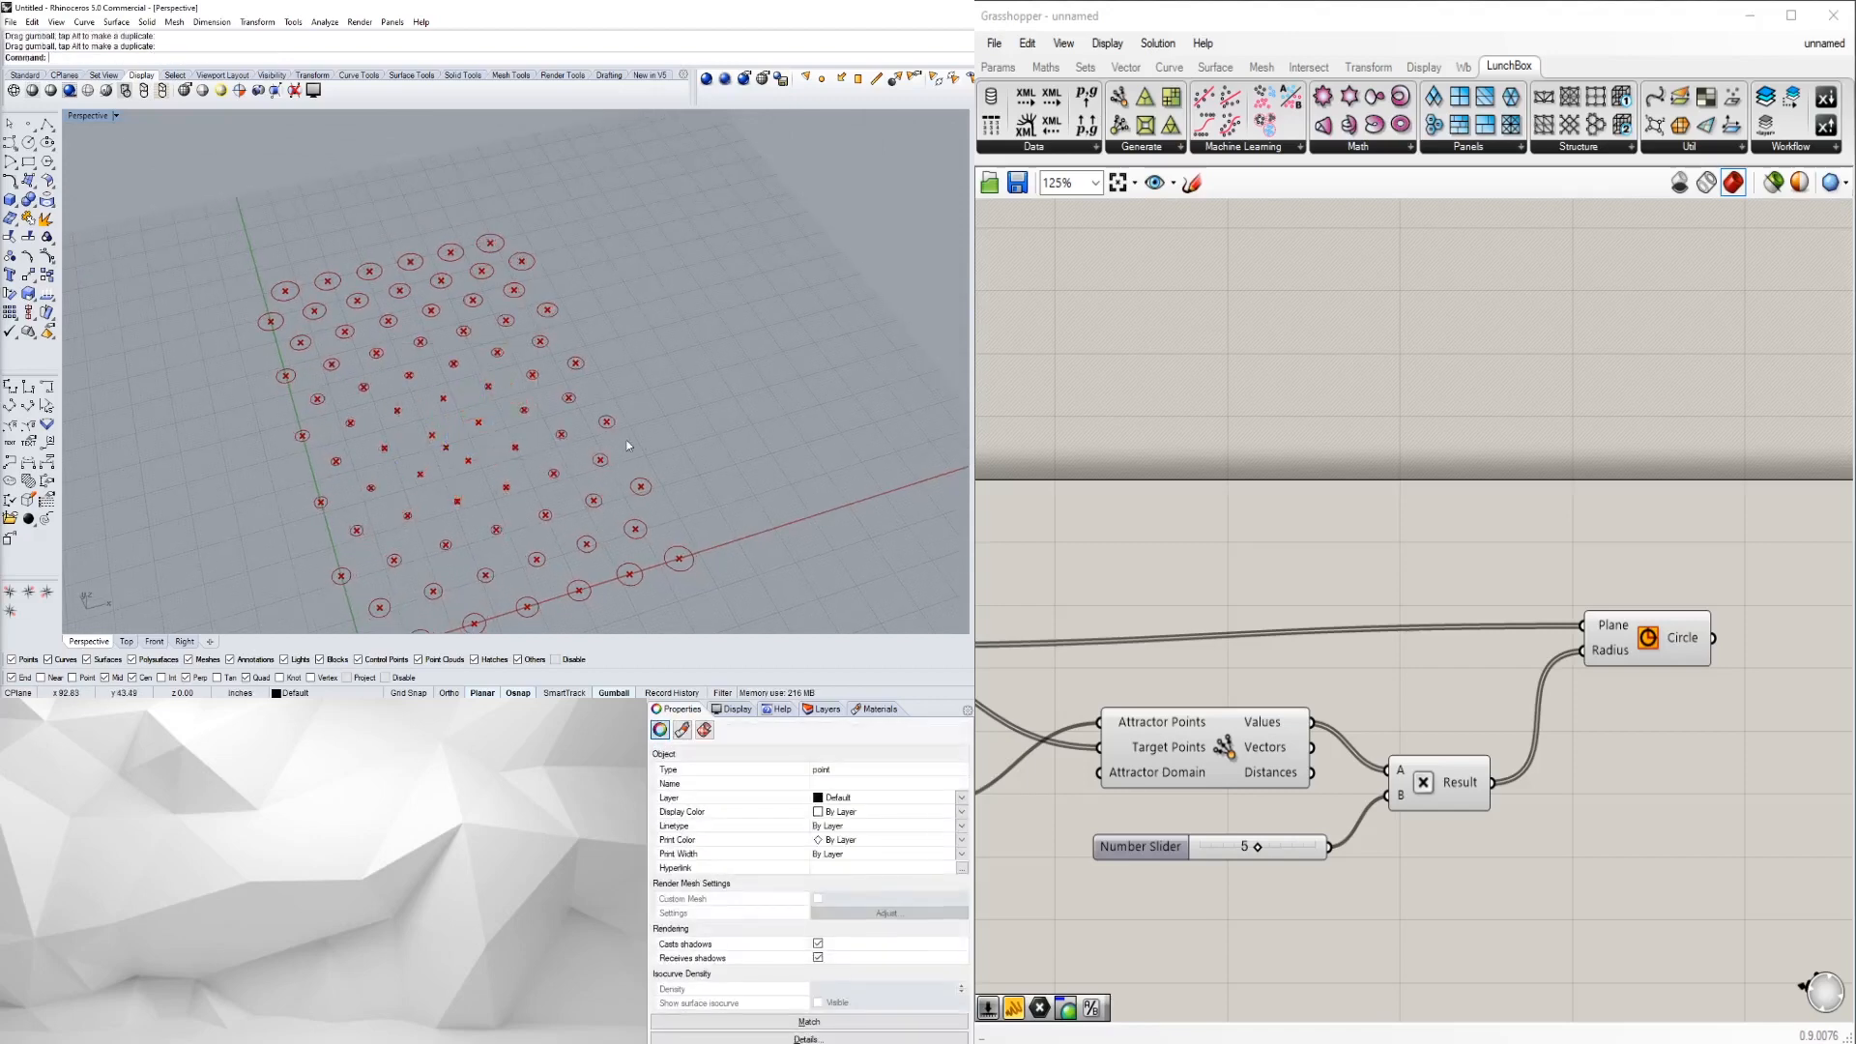
{"action": "right_click_drag", "start_coordinate": [628, 445], "coordinate": [482, 465]}
{"action": "left_click_drag", "start_coordinate": [445, 442], "coordinate": [446, 442]}
- Set the Number Slider feeding the Multiplication to 8 and examine the circles nearest the attractor point
{"action": "scroll", "coordinate": [1730, 688], "scroll_direction": "down", "scroll_amount": 4}
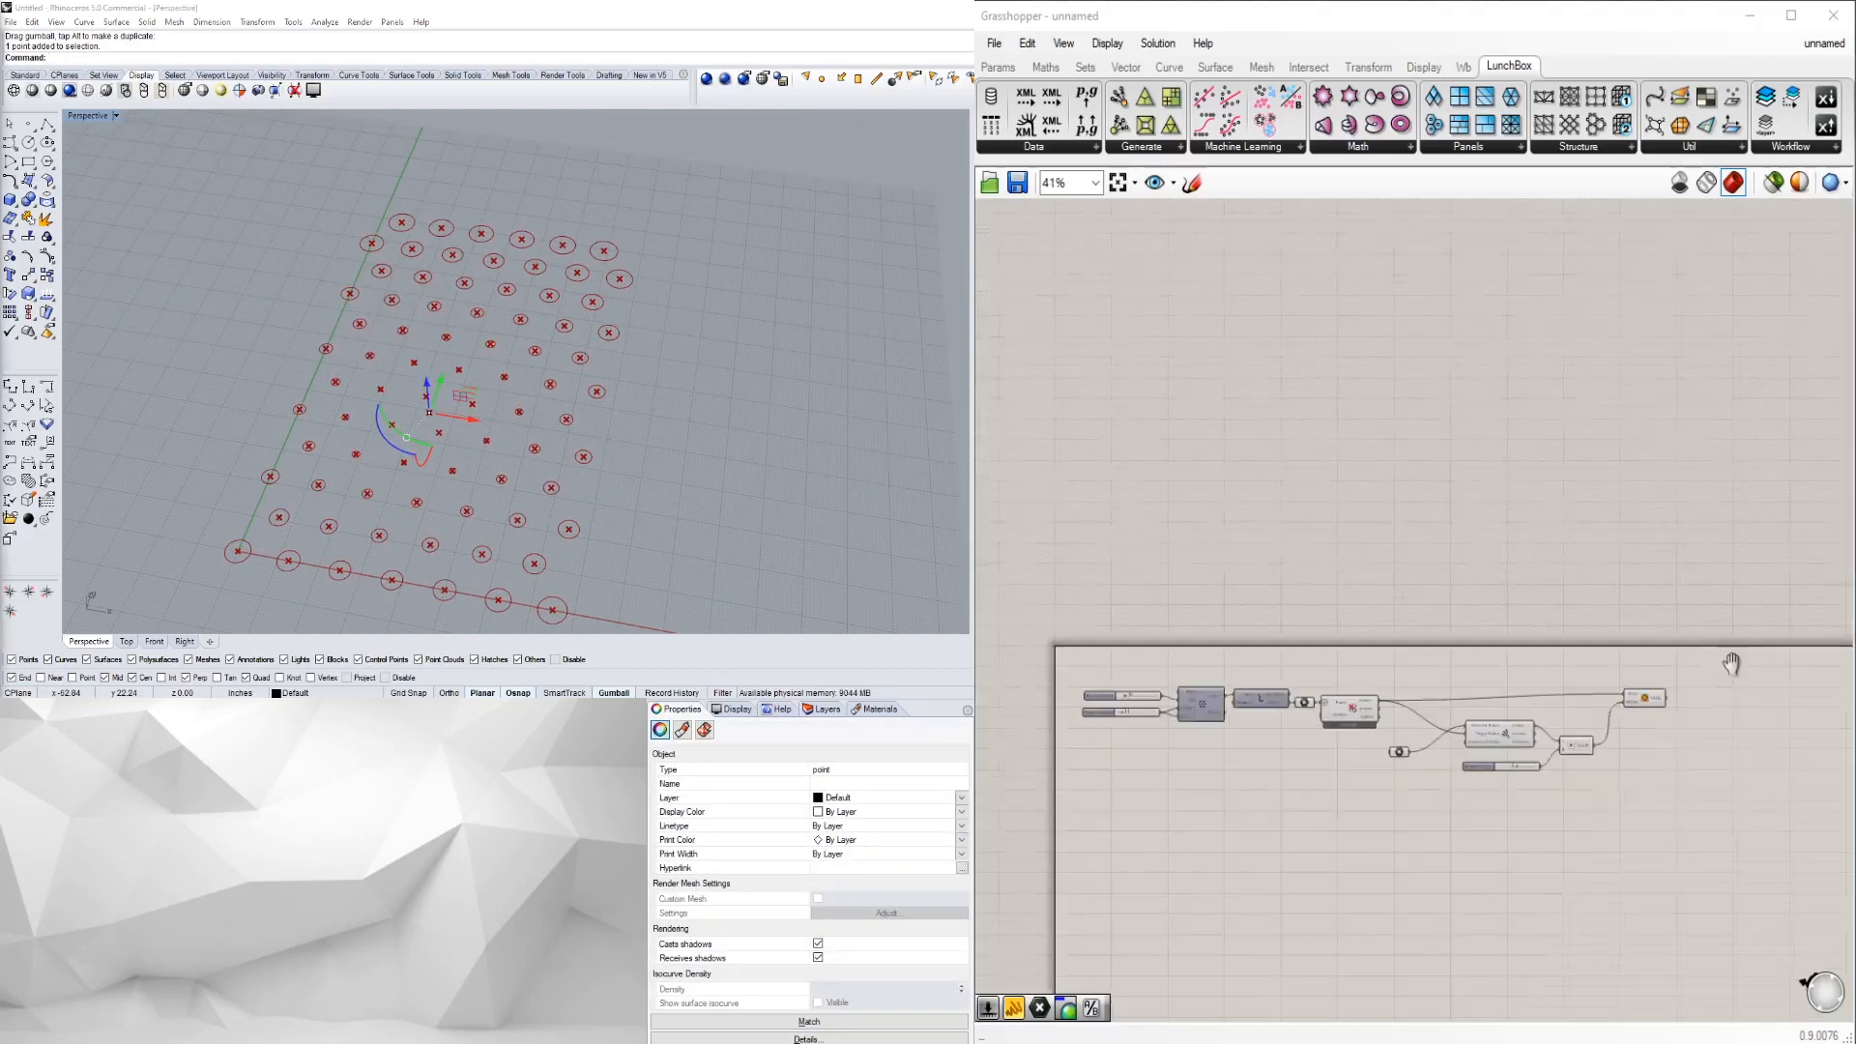
{"action": "scroll", "coordinate": [1709, 644], "scroll_direction": "up", "scroll_amount": 3}
{"action": "left_click", "coordinate": [1715, 598]}
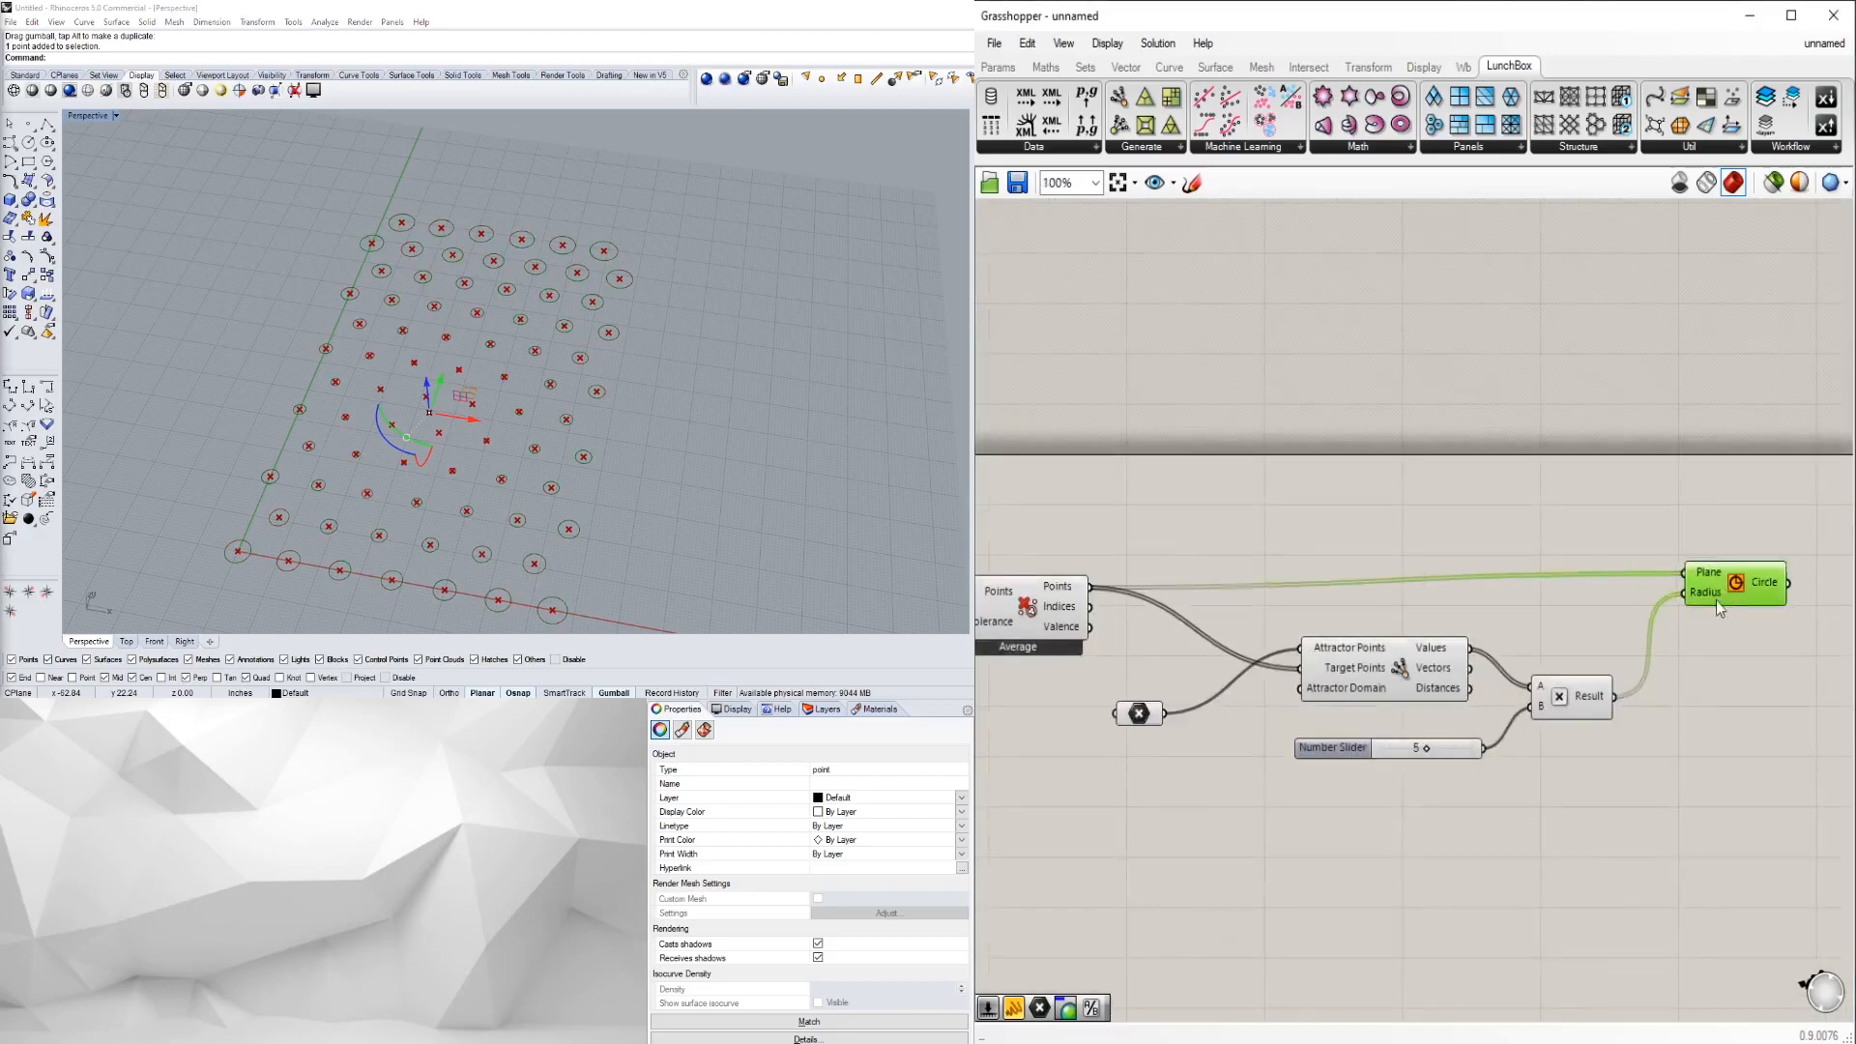
{"action": "left_click", "coordinate": [1737, 708]}
{"action": "scroll", "coordinate": [1505, 745], "scroll_direction": "up", "scroll_amount": 2}
{"action": "left_click_drag", "start_coordinate": [1447, 738], "coordinate": [1487, 738]}
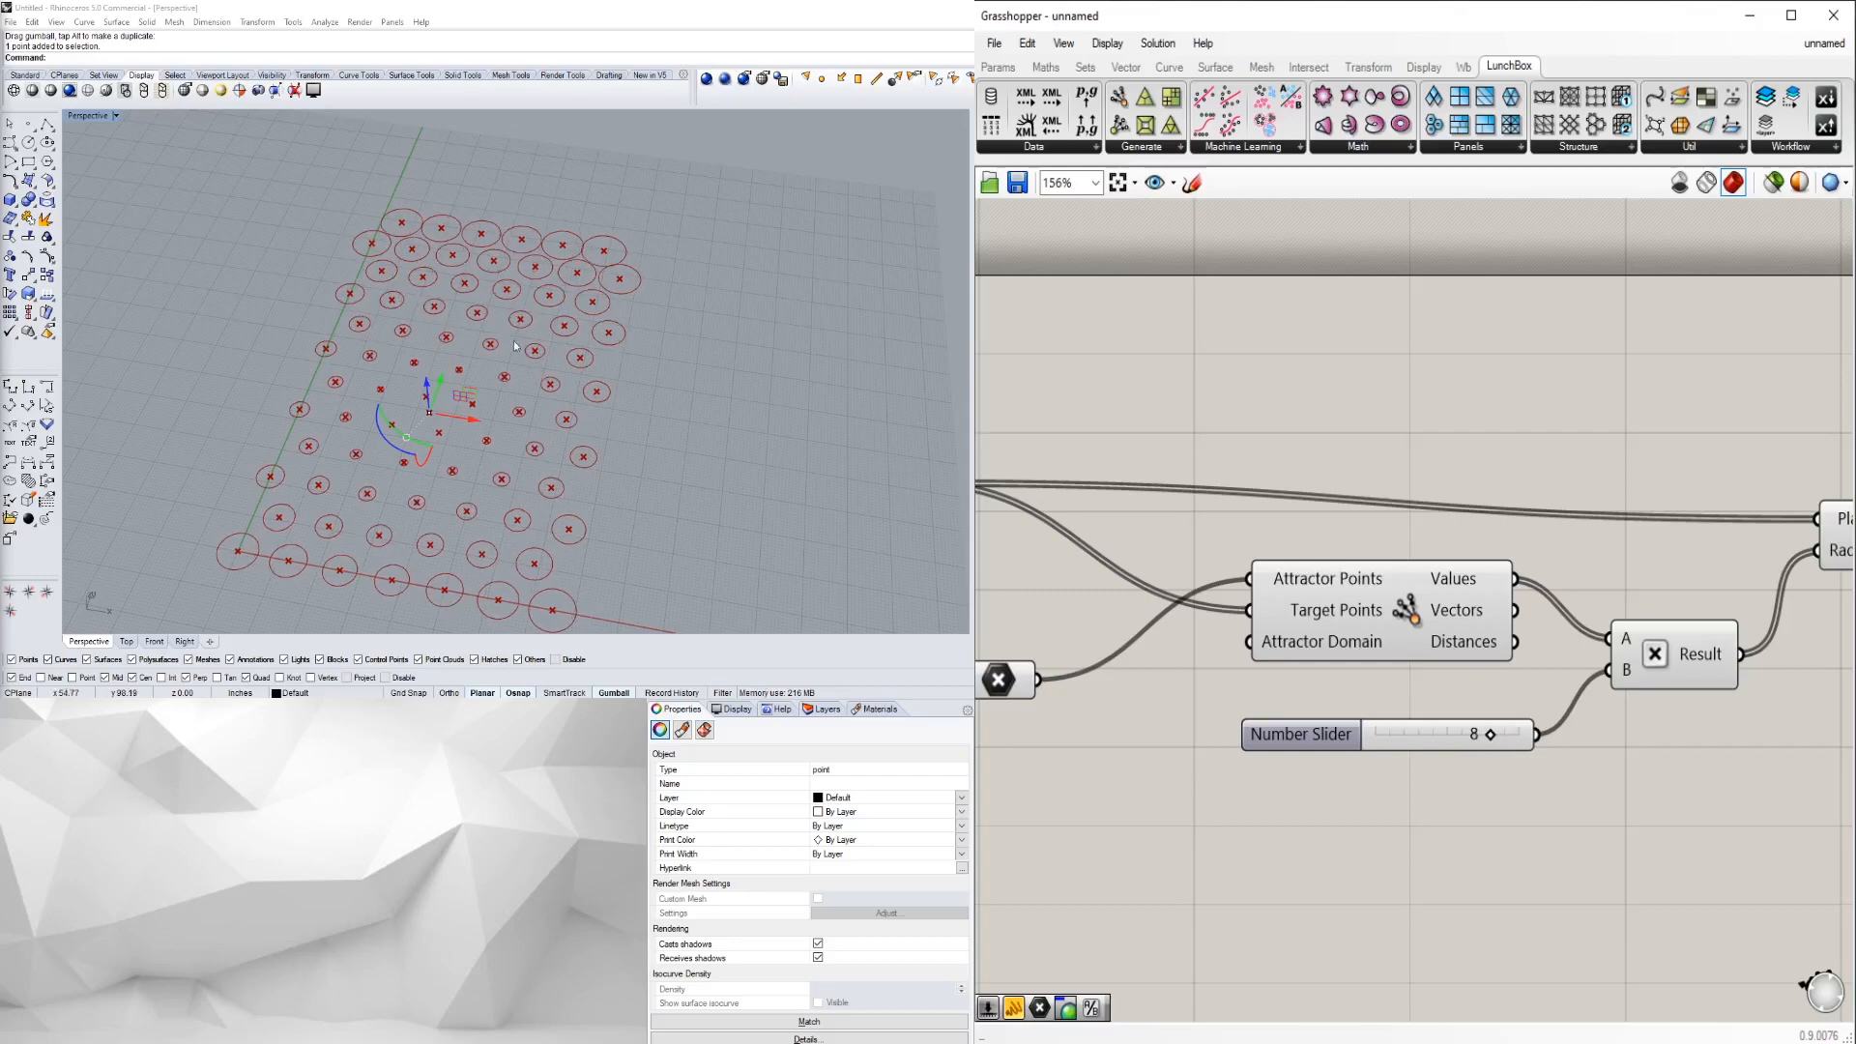
{"action": "scroll", "coordinate": [491, 438], "scroll_direction": "up", "scroll_amount": 5}
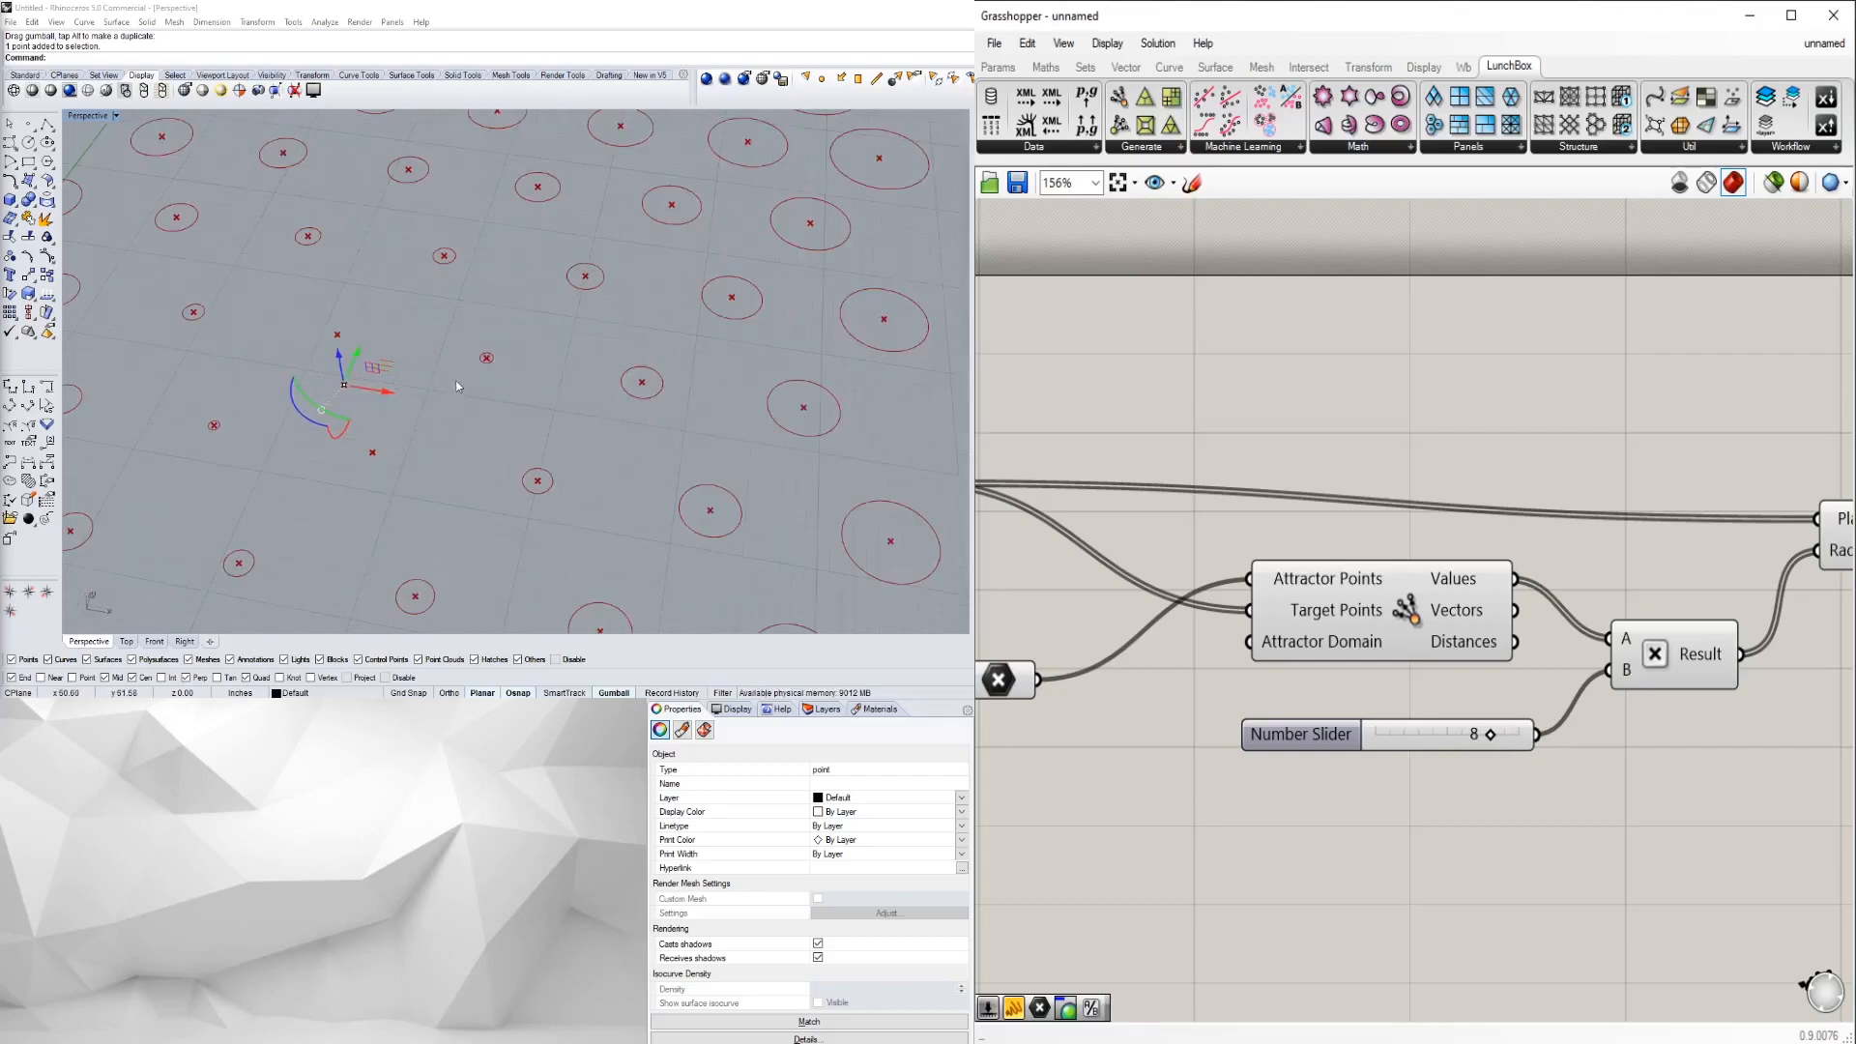
{"action": "scroll", "coordinate": [381, 461], "scroll_direction": "up", "scroll_amount": 5}
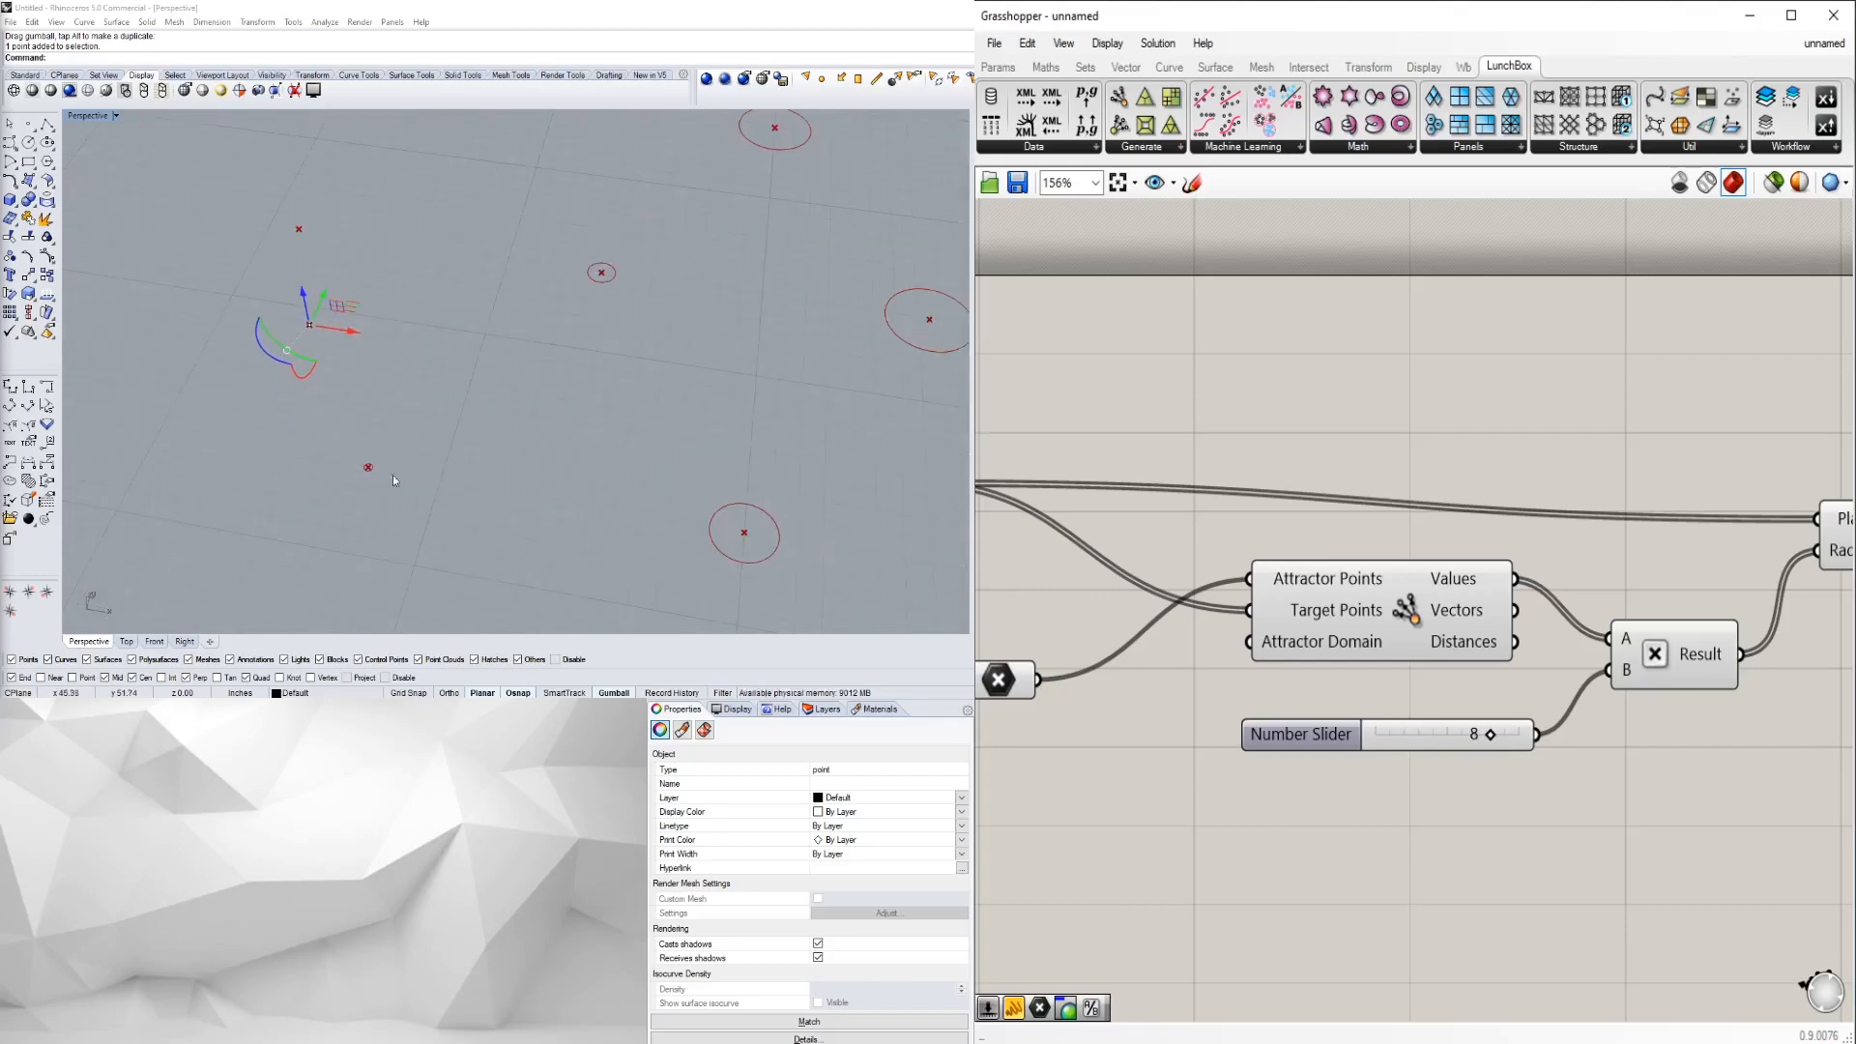
{"action": "scroll", "coordinate": [399, 396], "scroll_direction": "down", "scroll_amount": 3}
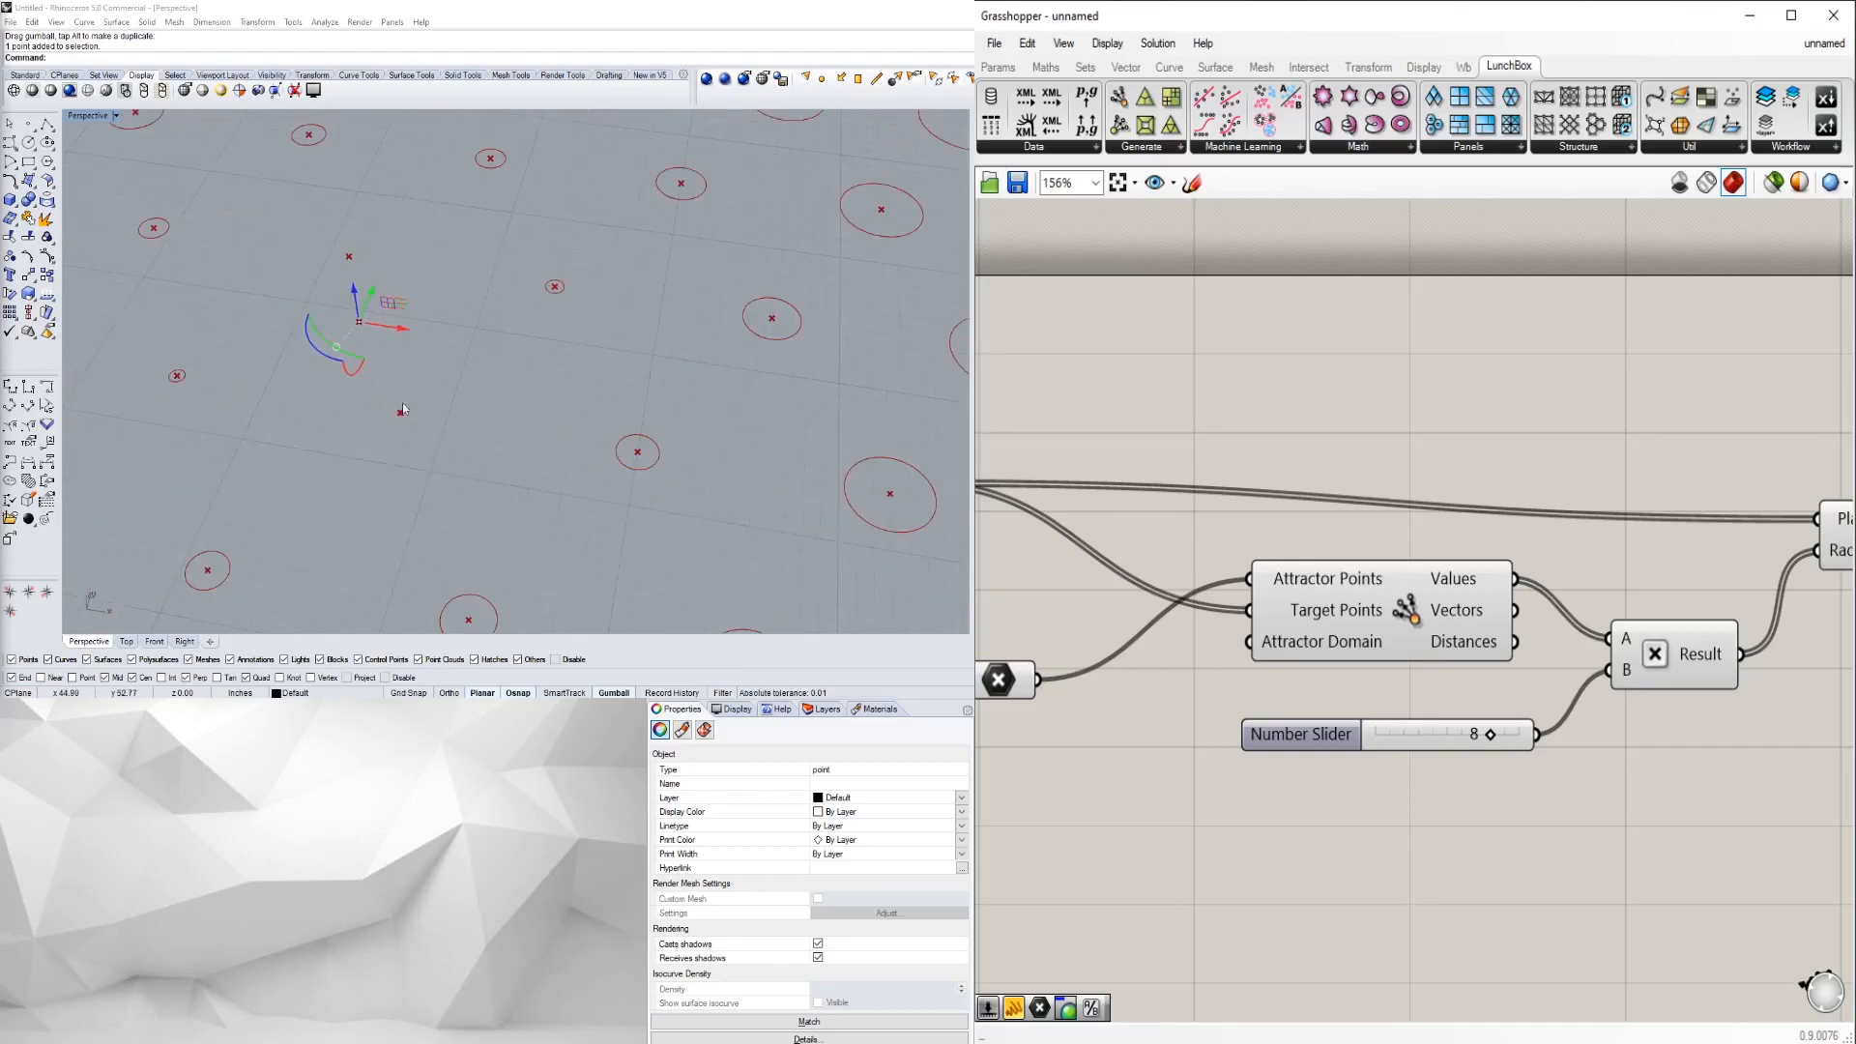
- Place the Number Slider closer beneath the Attractor and move the attractor Point parameter above the duplicate-point culling component
{"action": "scroll", "coordinate": [1489, 731], "scroll_direction": "down", "scroll_amount": 3}
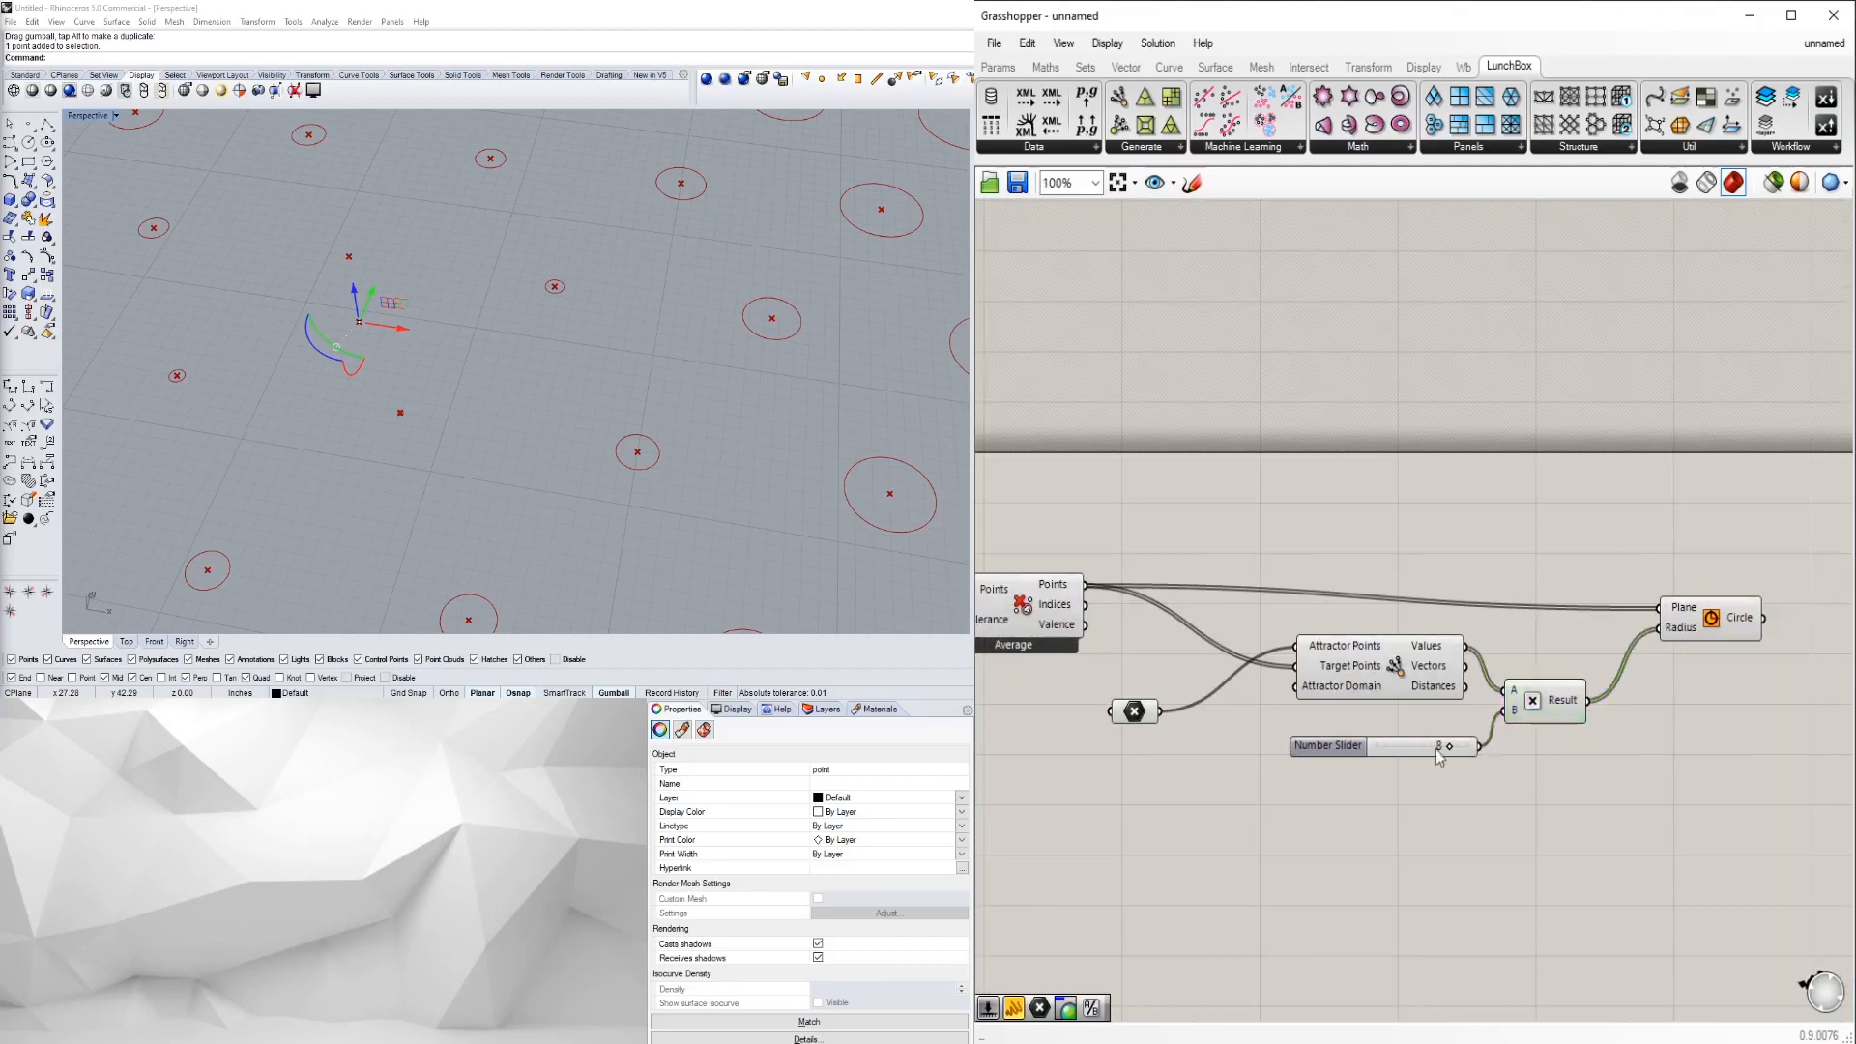
{"action": "left_click_drag", "start_coordinate": [1332, 750], "coordinate": [1323, 737]}
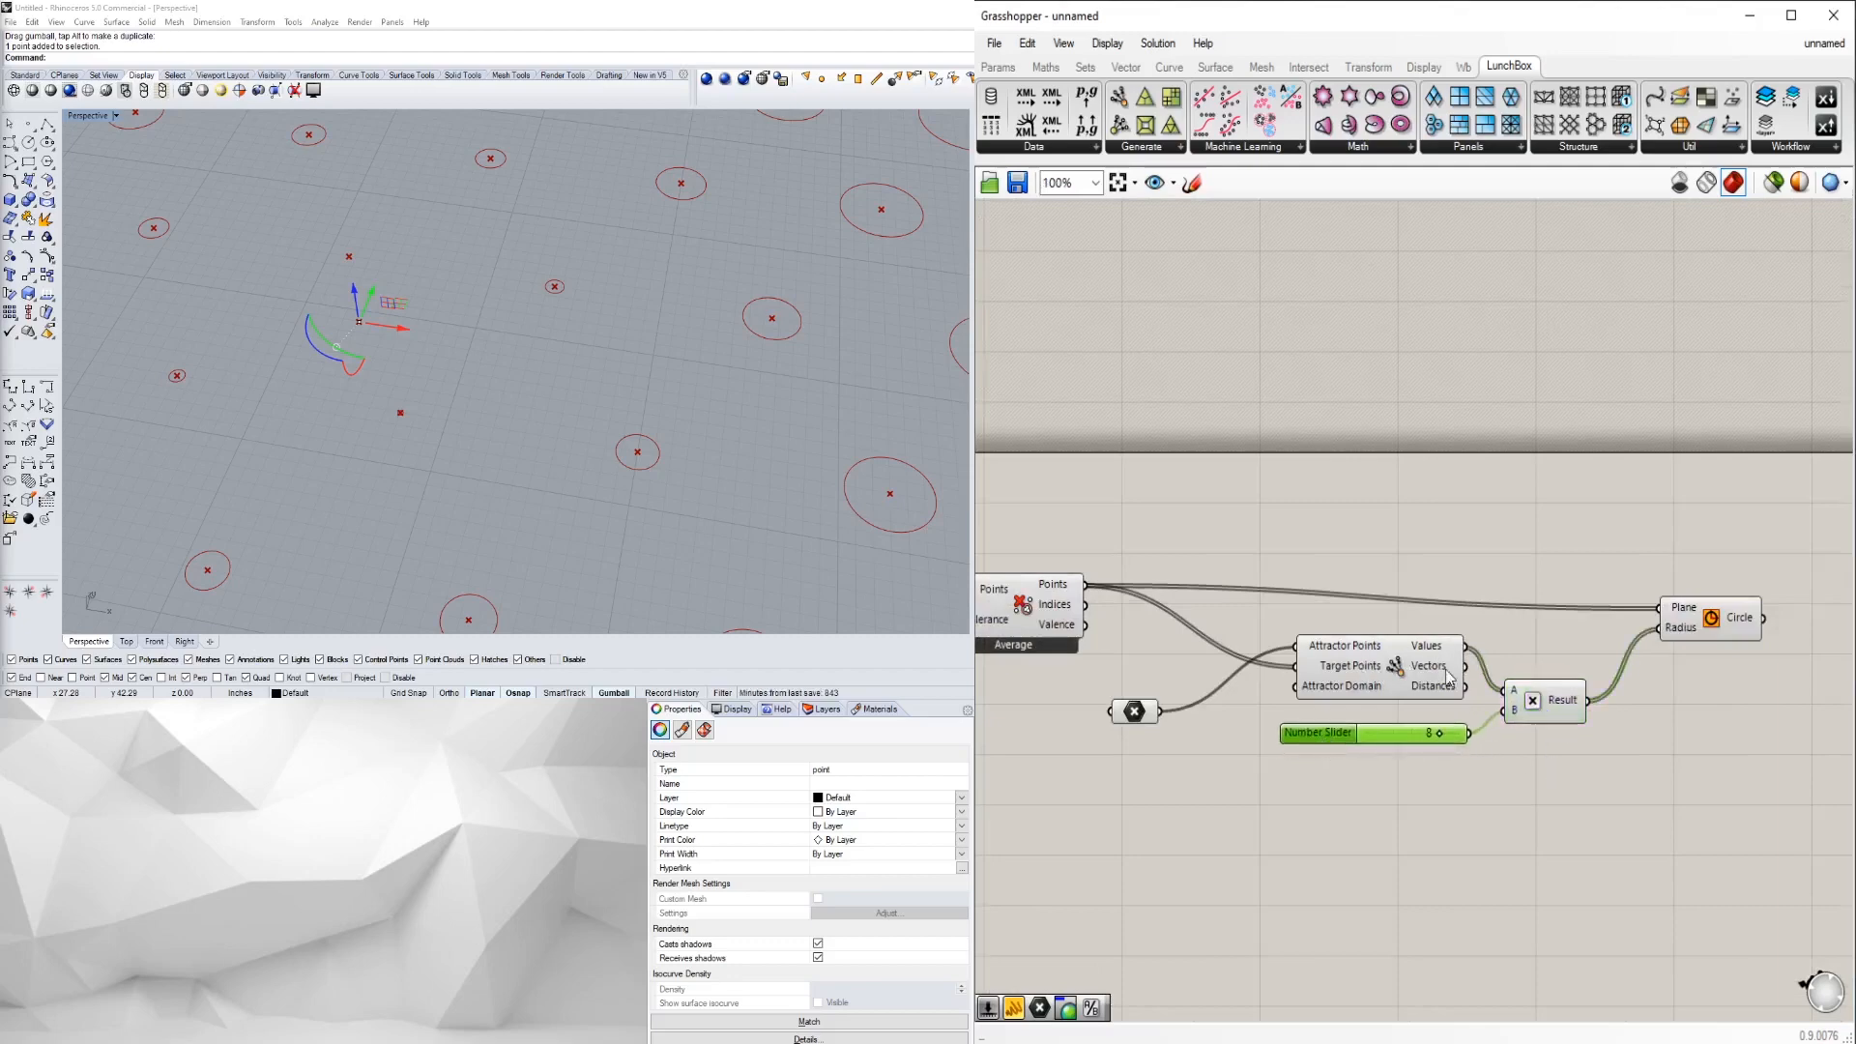
{"action": "left_click_drag", "start_coordinate": [1149, 716], "coordinate": [1076, 542]}
{"action": "left_click", "coordinate": [1110, 556]}
{"action": "right_click_drag", "start_coordinate": [1110, 556], "coordinate": [1471, 684]}
- Move the components from the vertices Point parameter through the Circle together, down and away from the grid components
{"action": "scroll", "coordinate": [1346, 562], "scroll_direction": "down", "scroll_amount": 2}
{"action": "scroll", "coordinate": [1344, 578], "scroll_direction": "up", "scroll_amount": 2}
{"action": "scroll", "coordinate": [1494, 692], "scroll_direction": "down", "scroll_amount": 2}
{"action": "right_click_drag", "start_coordinate": [1721, 757], "coordinate": [1456, 704]}
{"action": "left_click_drag", "start_coordinate": [1660, 769], "coordinate": [1068, 569]}
{"action": "left_click_drag", "start_coordinate": [1179, 639], "coordinate": [1281, 742]}
{"action": "left_click", "coordinate": [1220, 662]}
{"action": "scroll", "coordinate": [1228, 727], "scroll_direction": "up", "scroll_amount": 2}
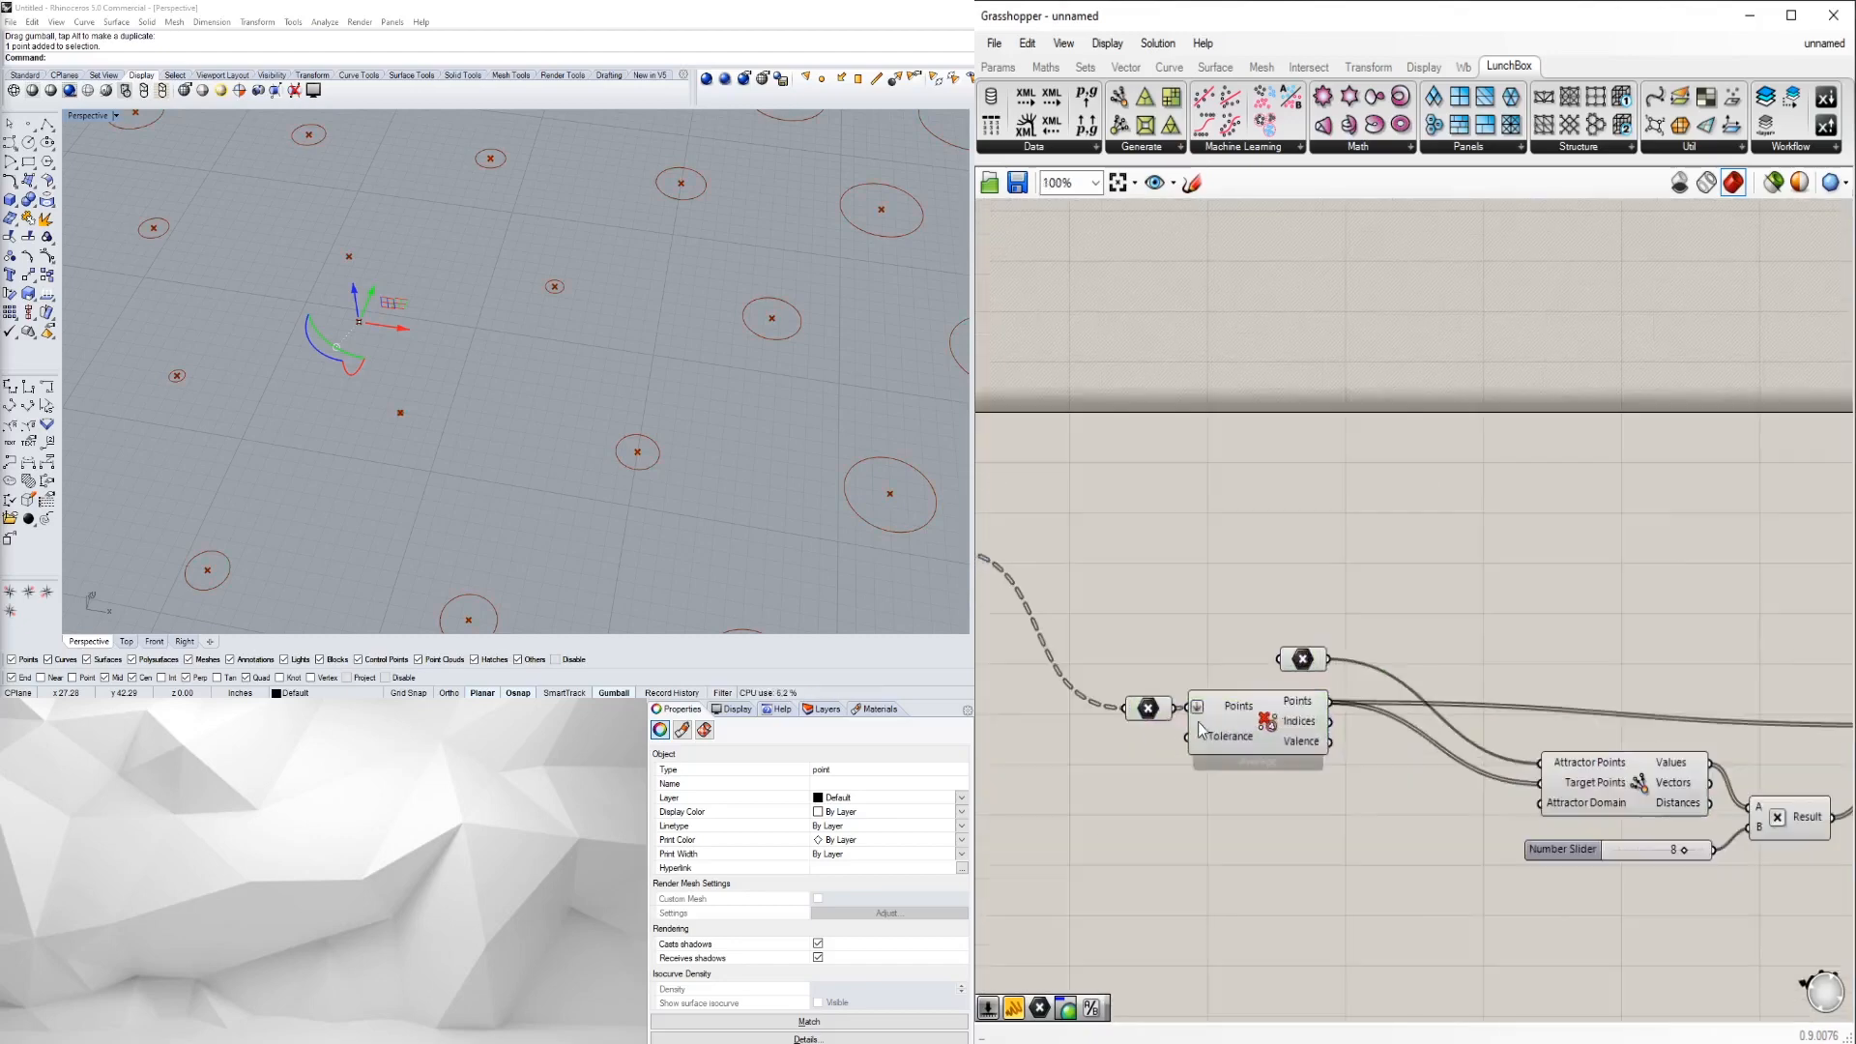
- Space the vertices Point parameter away from the culling component and raise the attractor Point parameter higher above it
{"action": "left_click", "coordinate": [1150, 715]}
{"action": "left_click_drag", "start_coordinate": [1129, 687], "coordinate": [1106, 679]}
{"action": "left_click", "coordinate": [1395, 607]}
{"action": "right_click_drag", "start_coordinate": [1395, 607], "coordinate": [1243, 627]}
{"action": "scroll", "coordinate": [1238, 631], "scroll_direction": "down", "scroll_amount": 1}
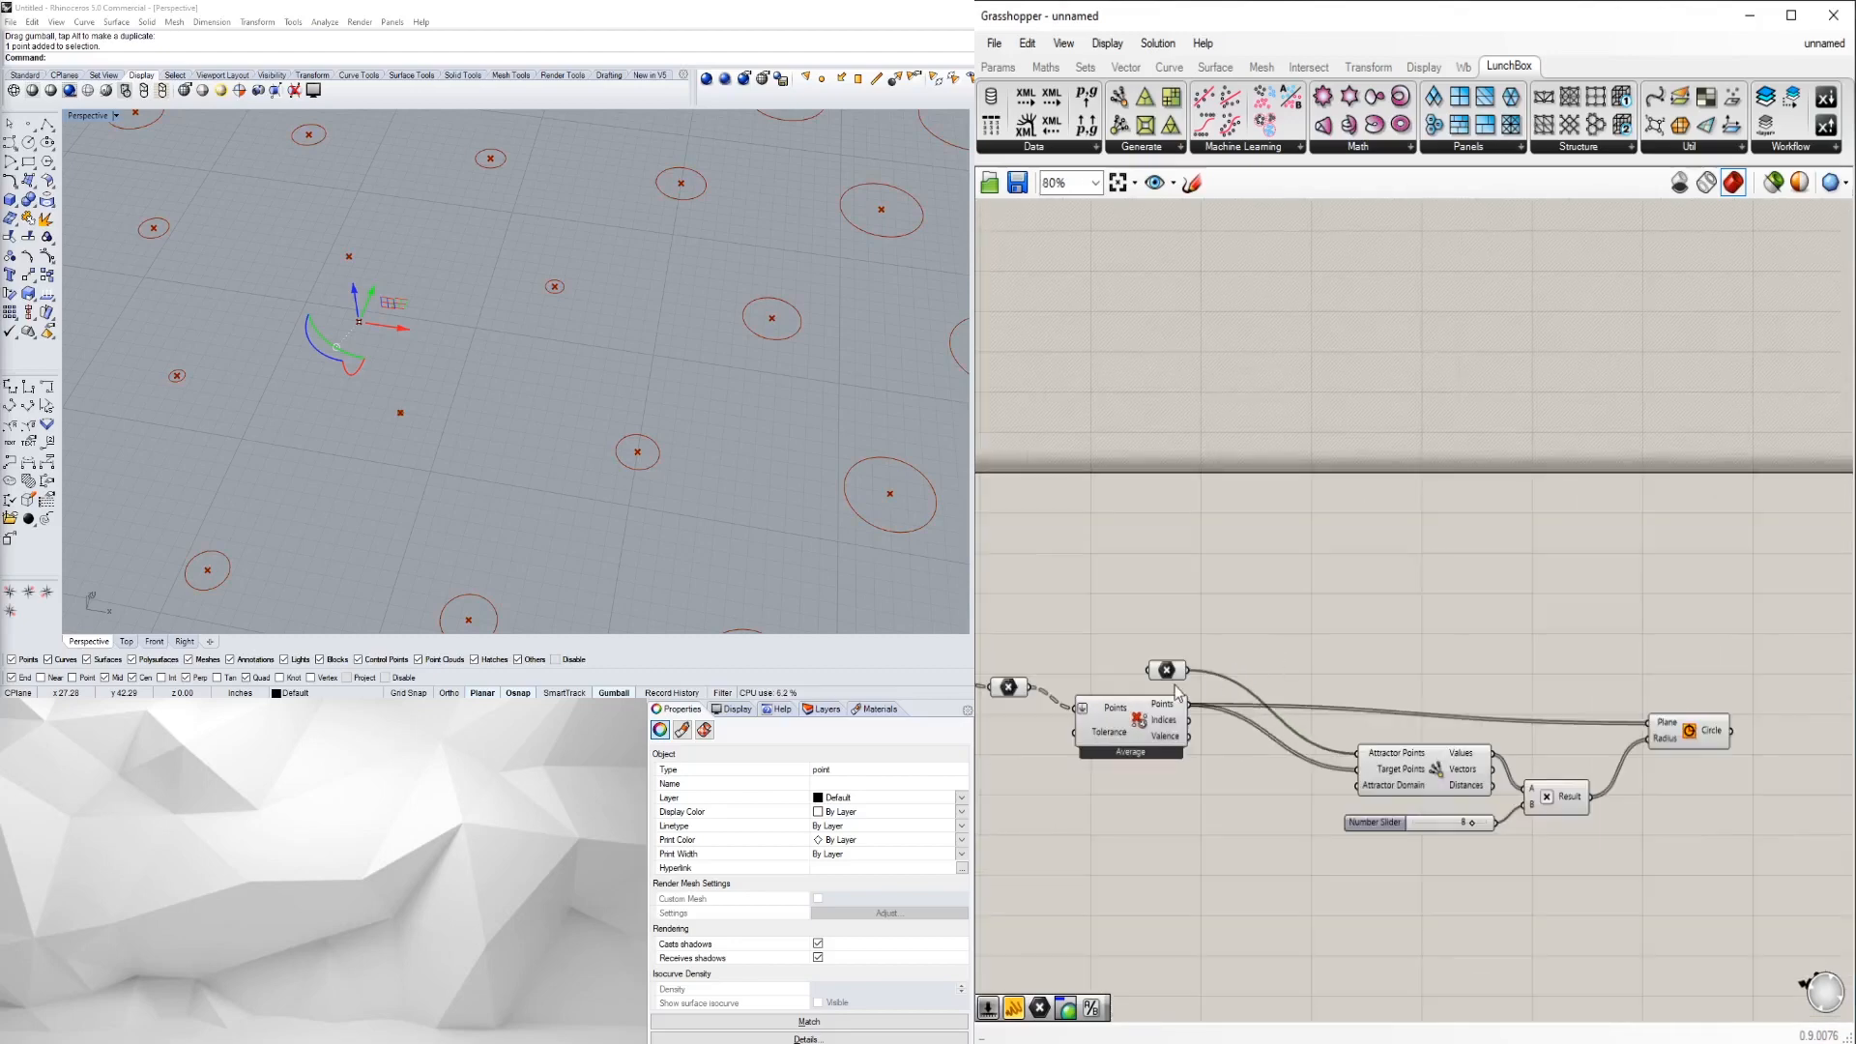
{"action": "left_click_drag", "start_coordinate": [1166, 678], "coordinate": [1189, 606]}
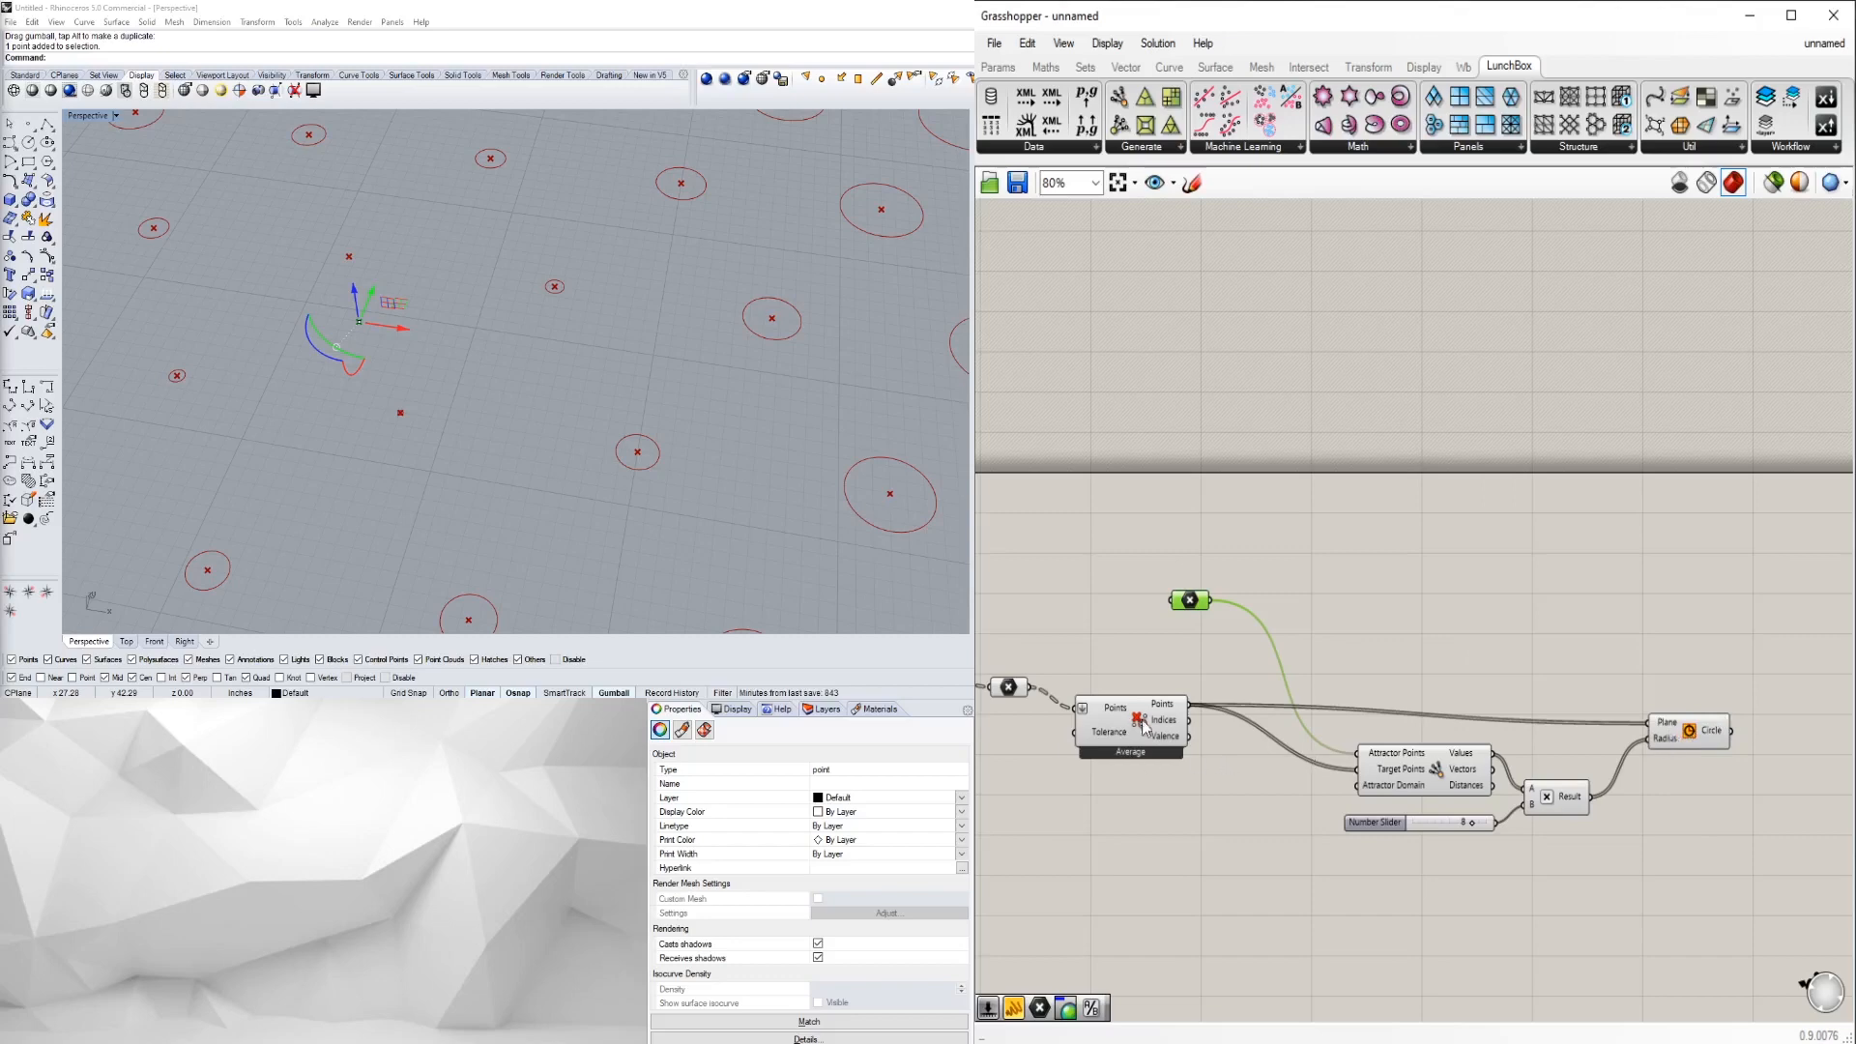
- Add another Point parameter between the attractor Point parameter and the culling component
{"action": "scroll", "coordinate": [1228, 676], "scroll_direction": "up", "scroll_amount": 3}
{"action": "left_click", "coordinate": [1269, 652]}
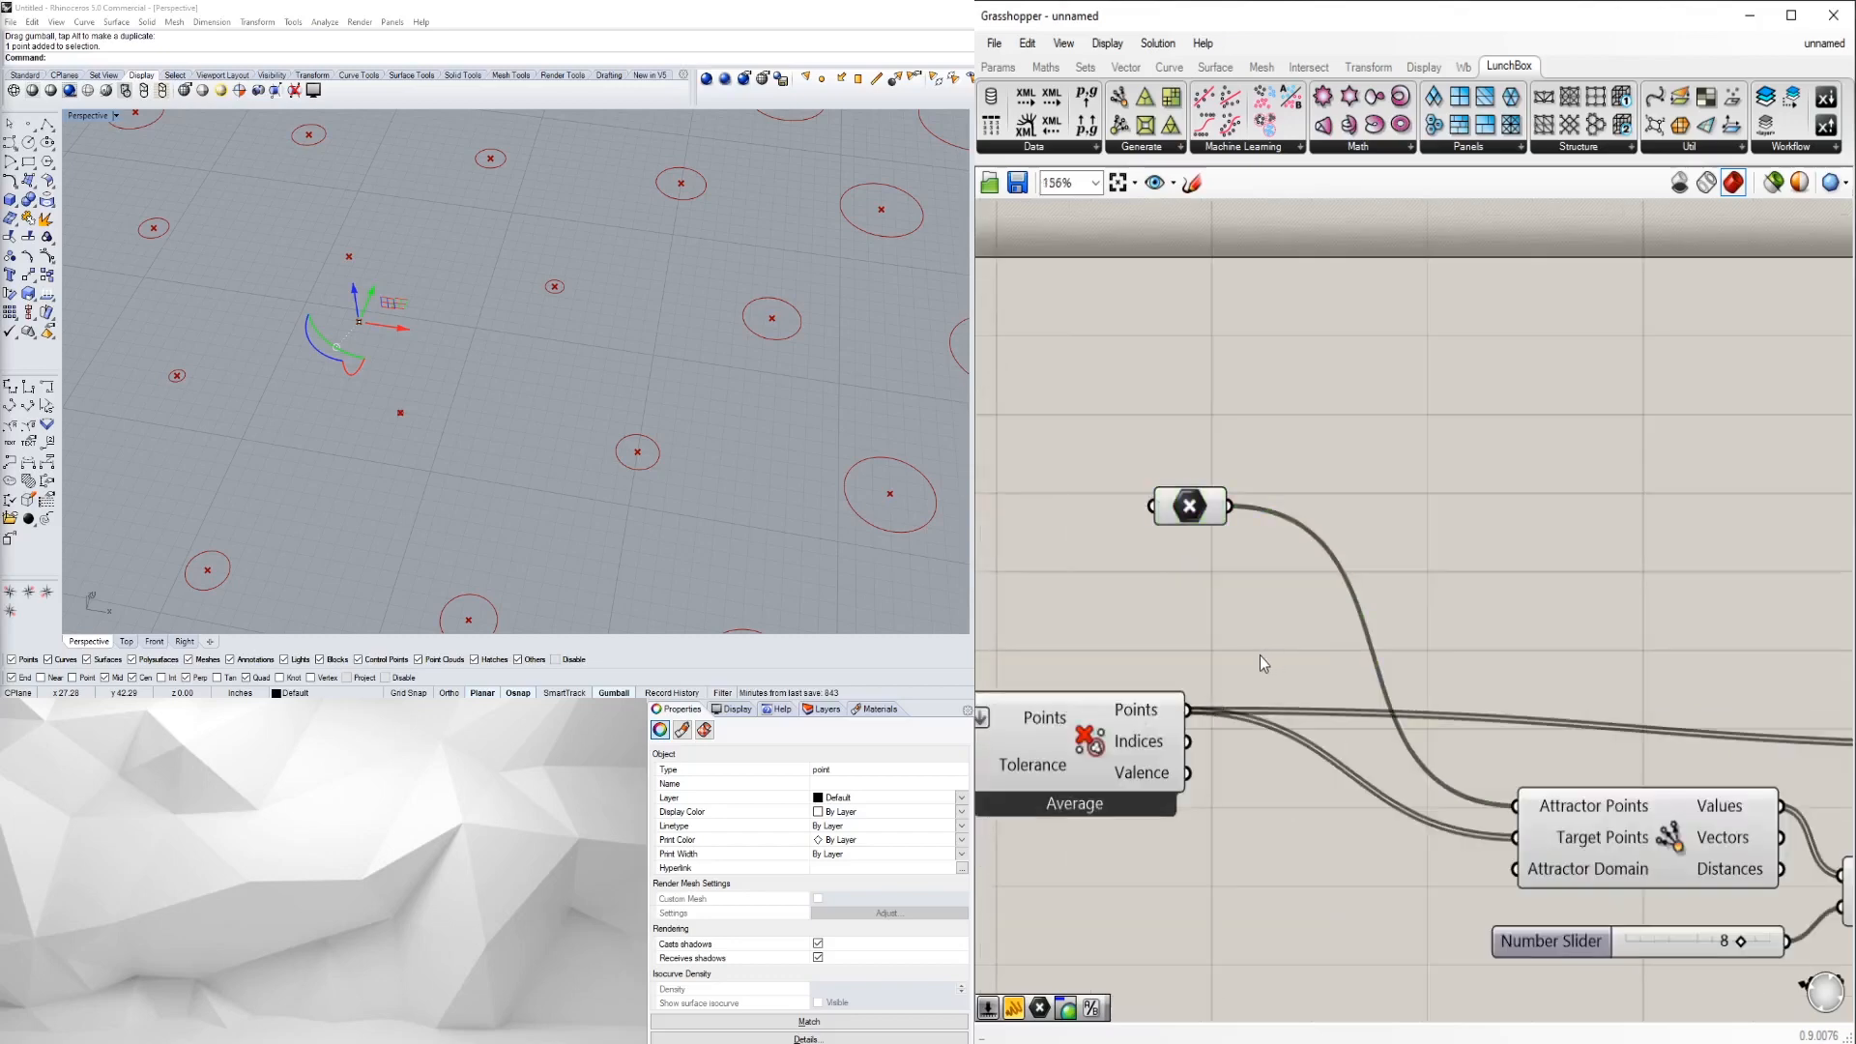
{"action": "double_click", "coordinate": [1261, 656]}
{"action": "type", "text": "point"}
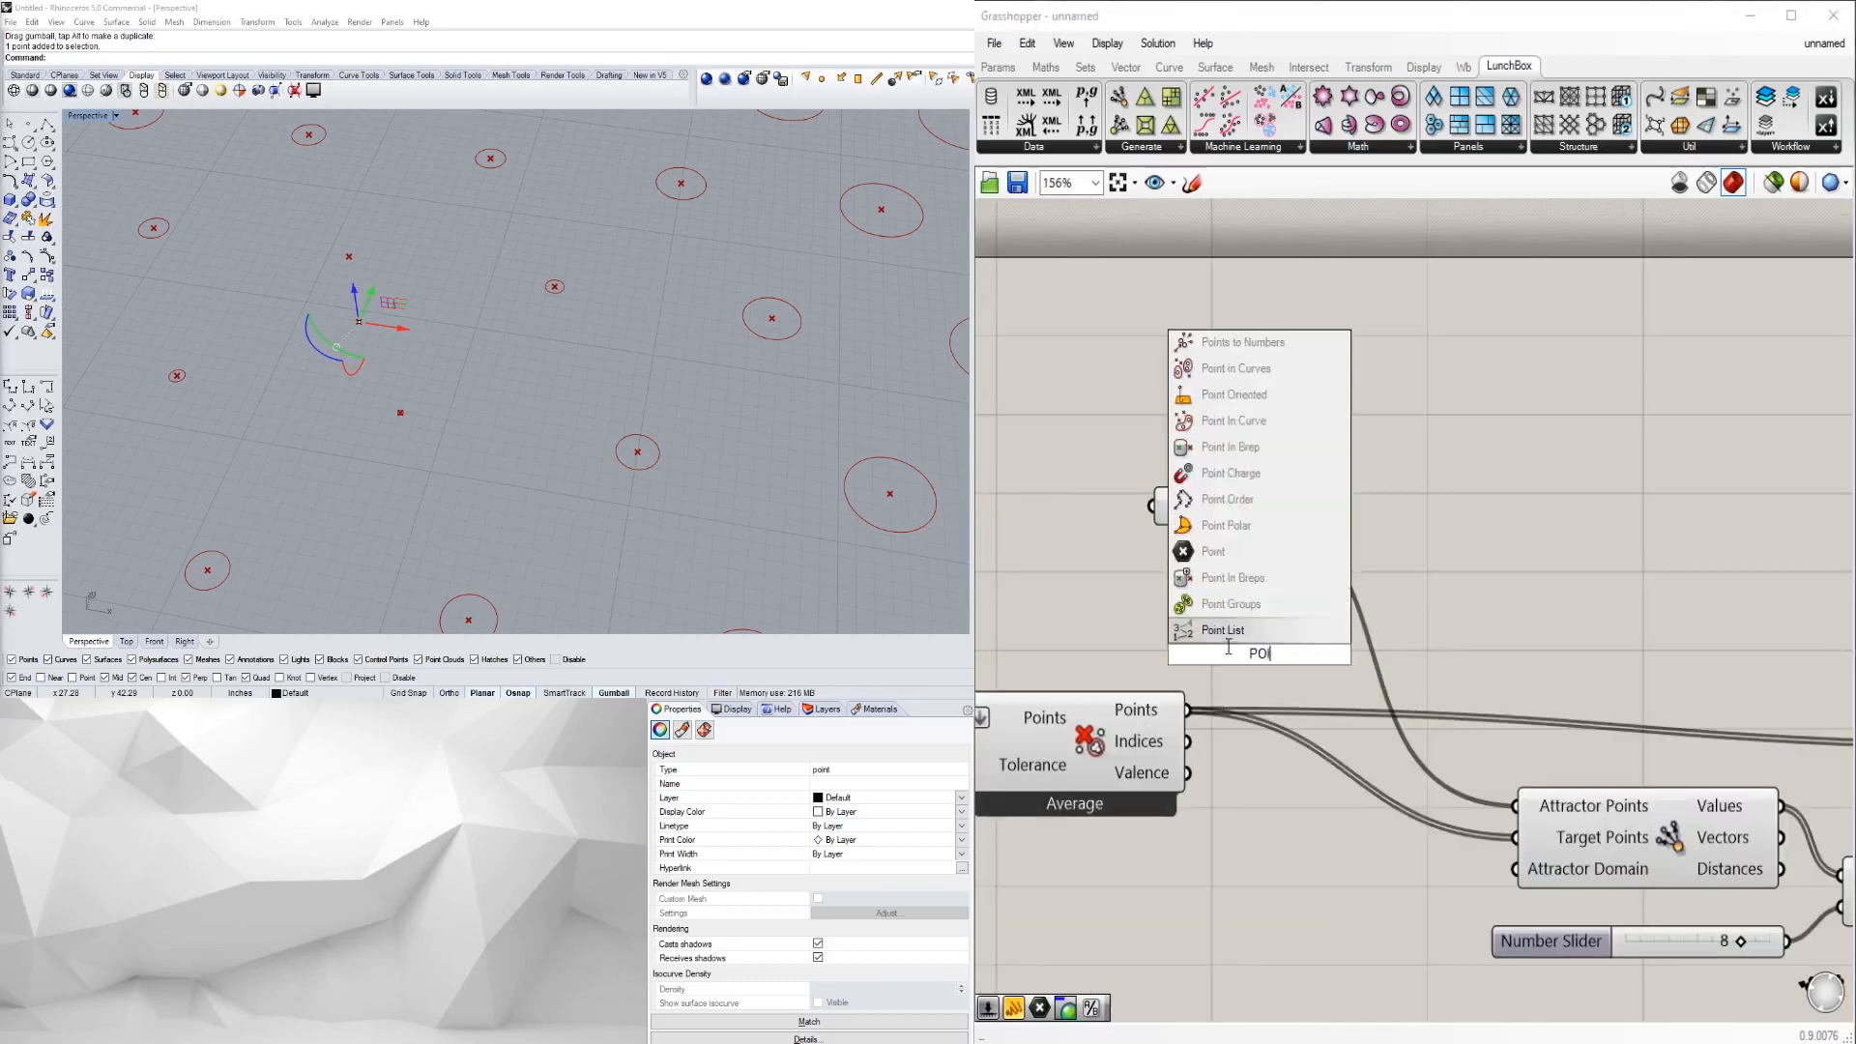
{"action": "left_click", "coordinate": [1237, 550]}
- Position the new Point parameter near the culling component's output and connect it to the Circle's Plane input
{"action": "scroll", "coordinate": [1228, 619], "scroll_direction": "down", "scroll_amount": 1}
{"action": "right_click_drag", "start_coordinate": [1226, 629], "coordinate": [1394, 608]}
{"action": "scroll", "coordinate": [1391, 614], "scroll_direction": "up", "scroll_amount": 1}
{"action": "left_click_drag", "start_coordinate": [1414, 625], "coordinate": [1441, 620]}
{"action": "scroll", "coordinate": [1290, 628], "scroll_direction": "down", "scroll_amount": 2}
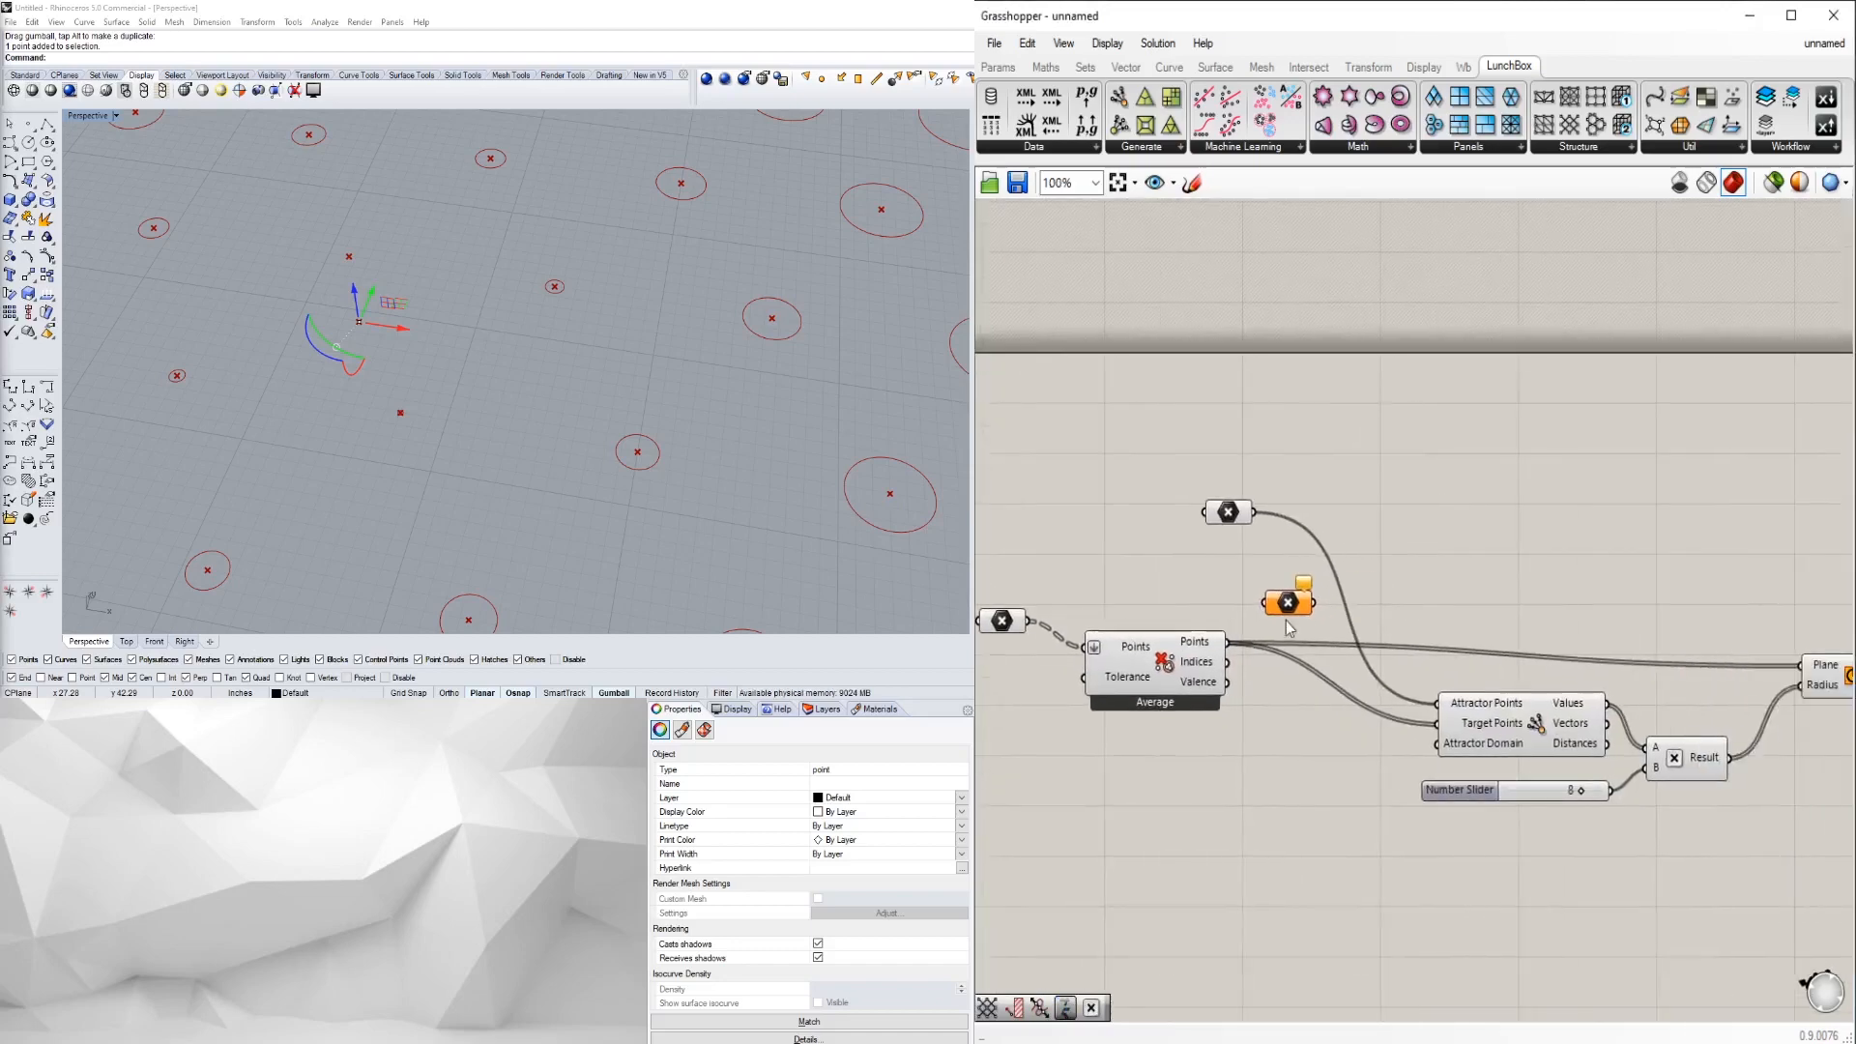
{"action": "left_click_drag", "start_coordinate": [1320, 607], "coordinate": [1802, 665]}
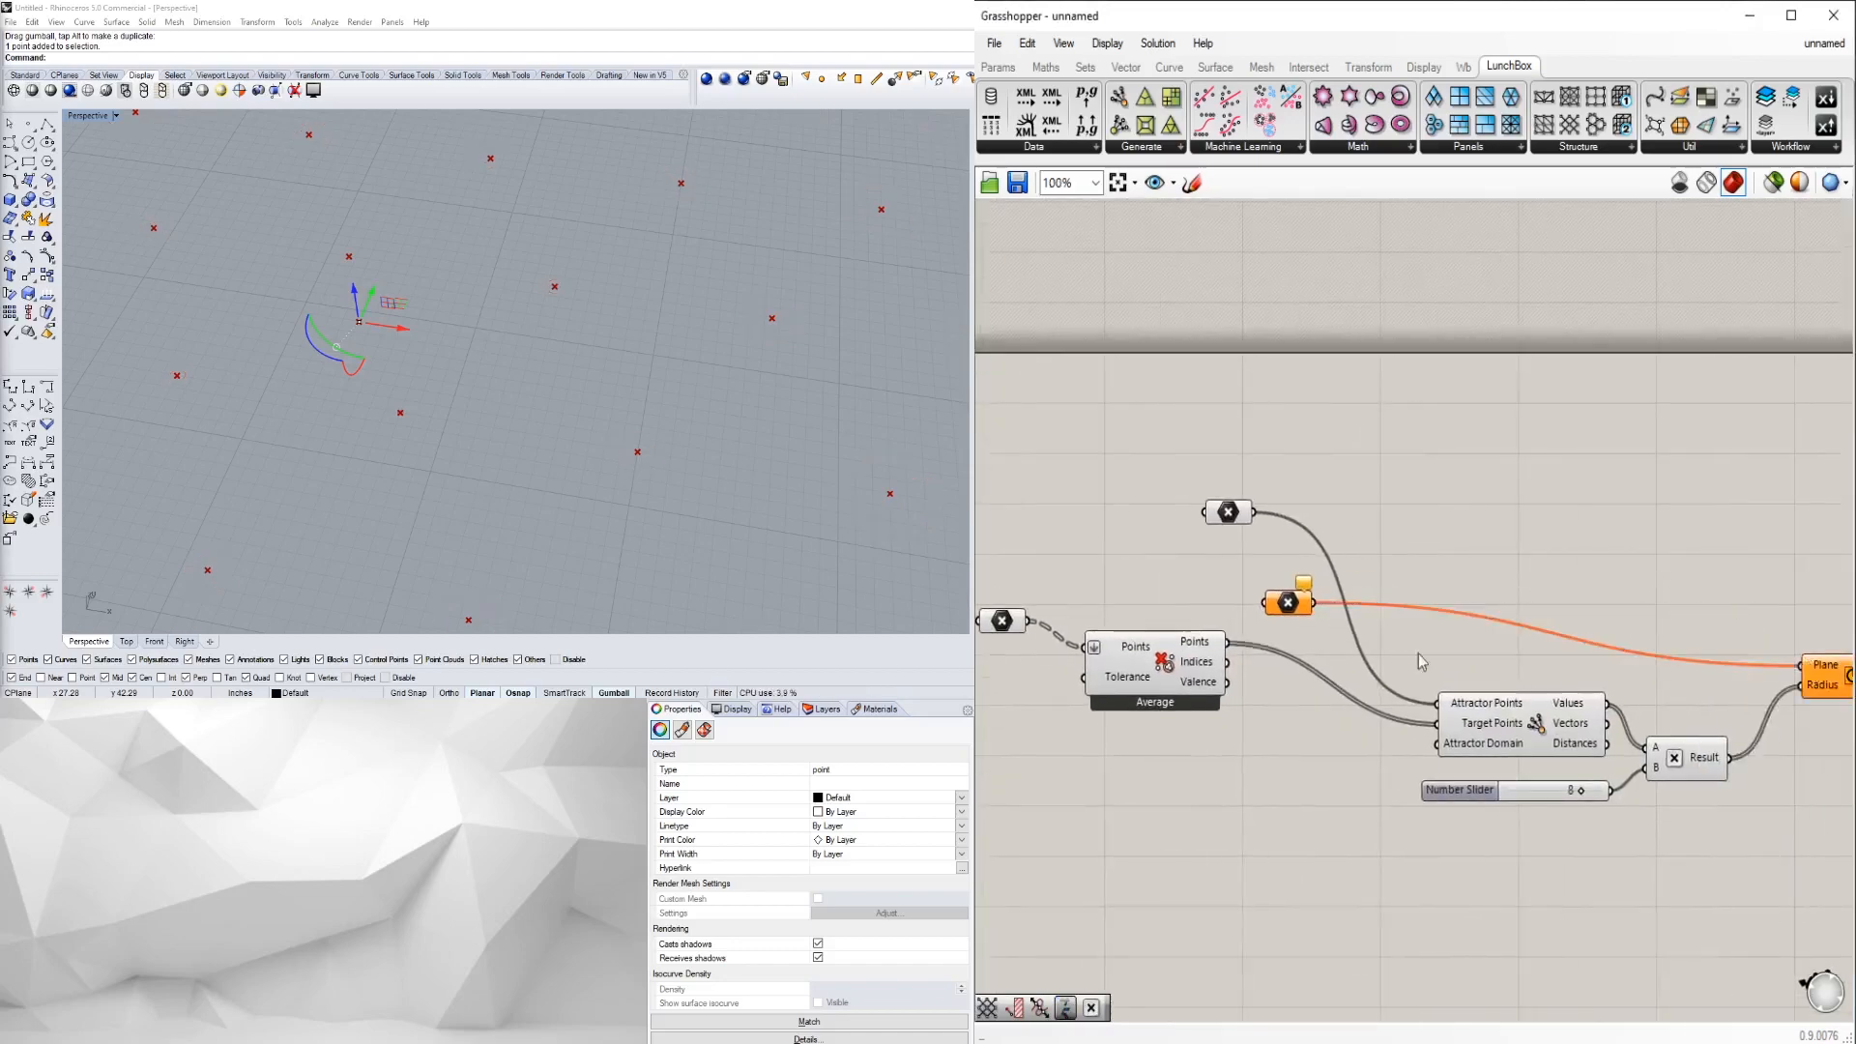
- Connect the new Point parameter to the Attractor's Target Points, feed it the culled Points, and position it beside that output
{"action": "left_click_drag", "start_coordinate": [1407, 698], "coordinate": [1439, 725]}
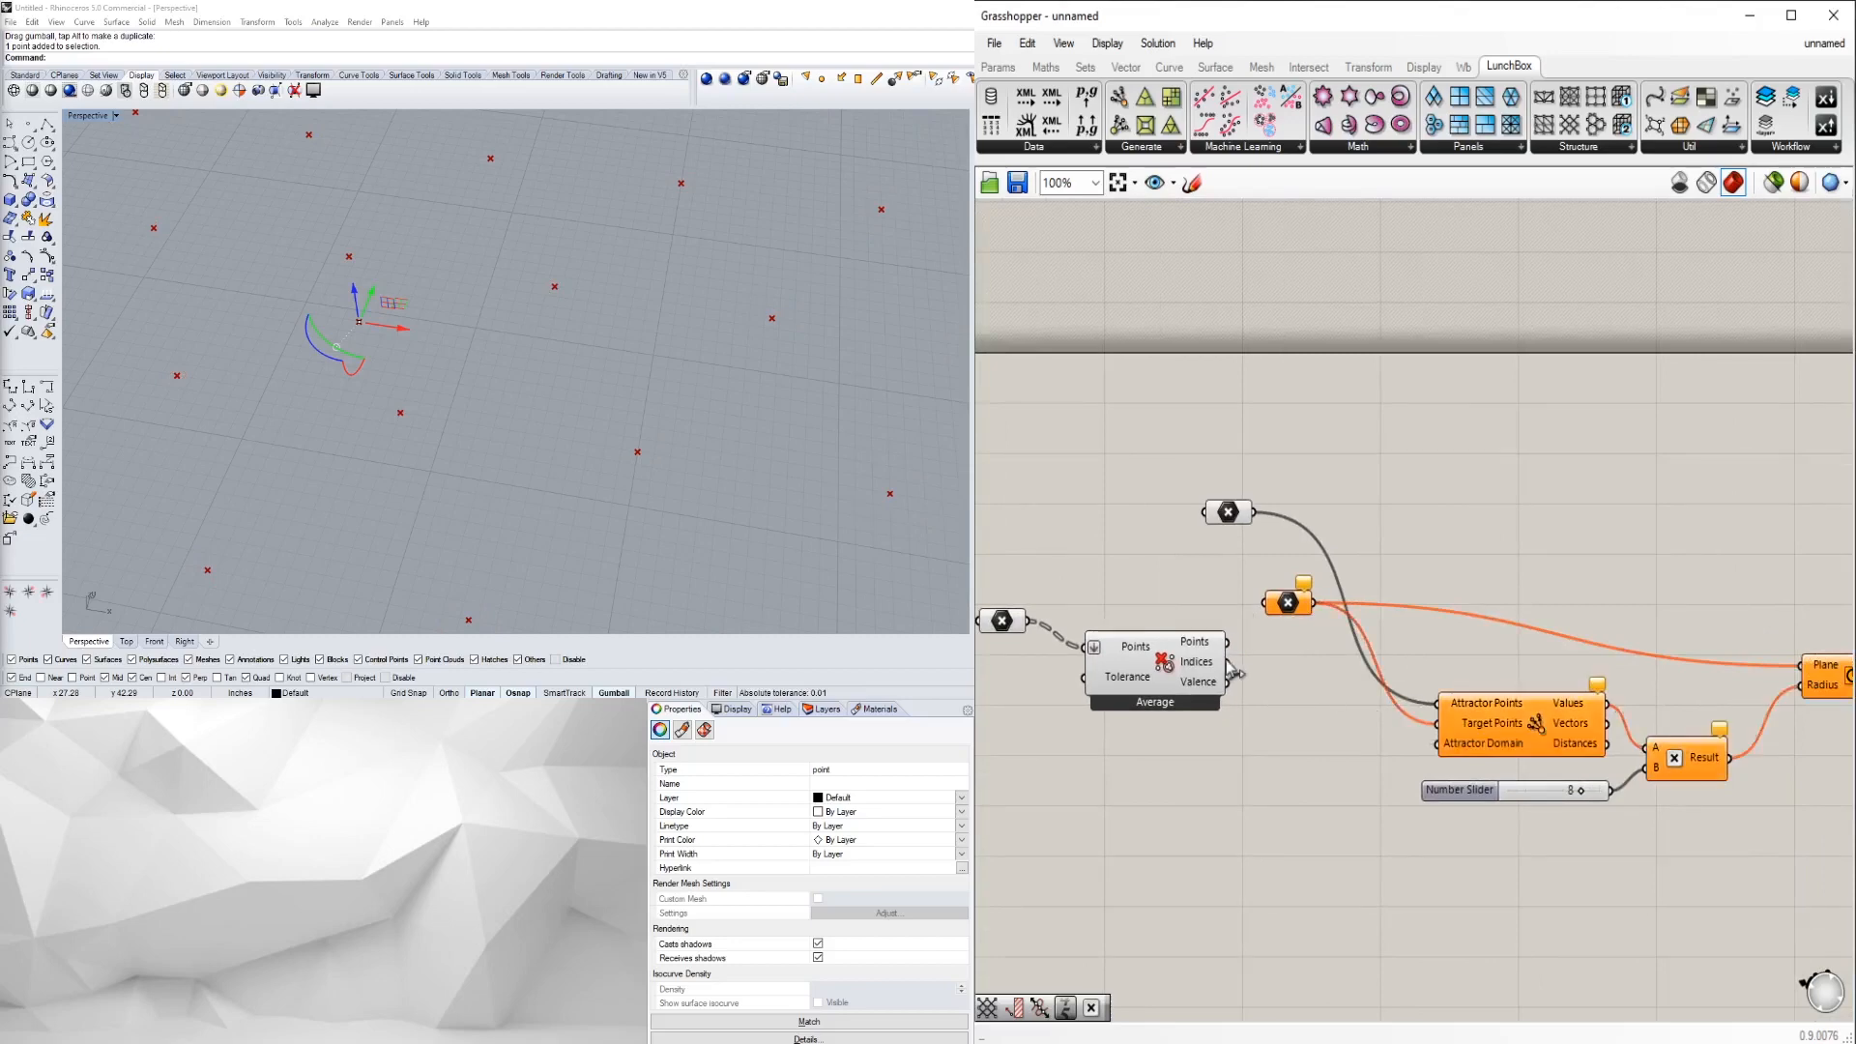
{"action": "left_click_drag", "start_coordinate": [1262, 605], "coordinate": [1264, 604]}
{"action": "left_click_drag", "start_coordinate": [1287, 603], "coordinate": [1286, 634]}
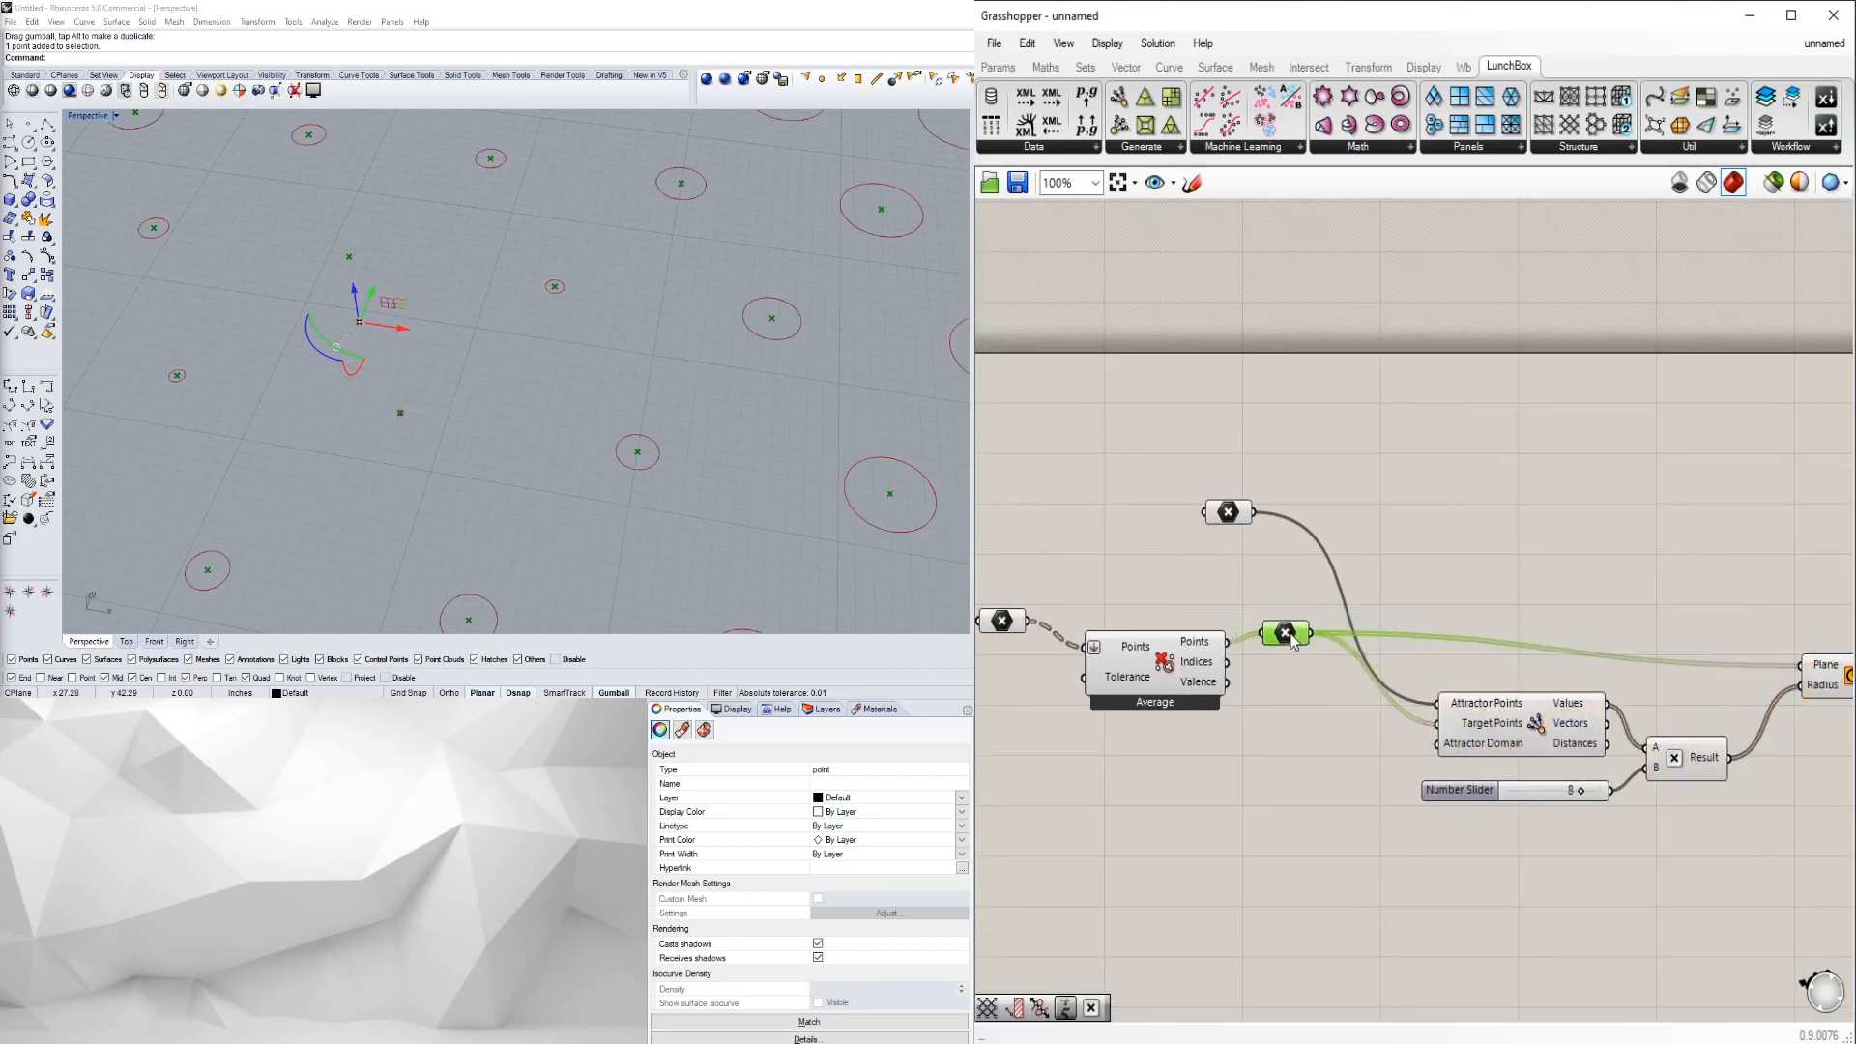
- Move the attractor Point parameter below the target Point parameter, in front of the Attractor component
{"action": "left_click", "coordinate": [1466, 571]}
{"action": "scroll", "coordinate": [1528, 614], "scroll_direction": "down", "scroll_amount": 2}
{"action": "left_click_drag", "start_coordinate": [1343, 554], "coordinate": [1382, 706]}
{"action": "scroll", "coordinate": [1384, 681], "scroll_direction": "up", "scroll_amount": 2}
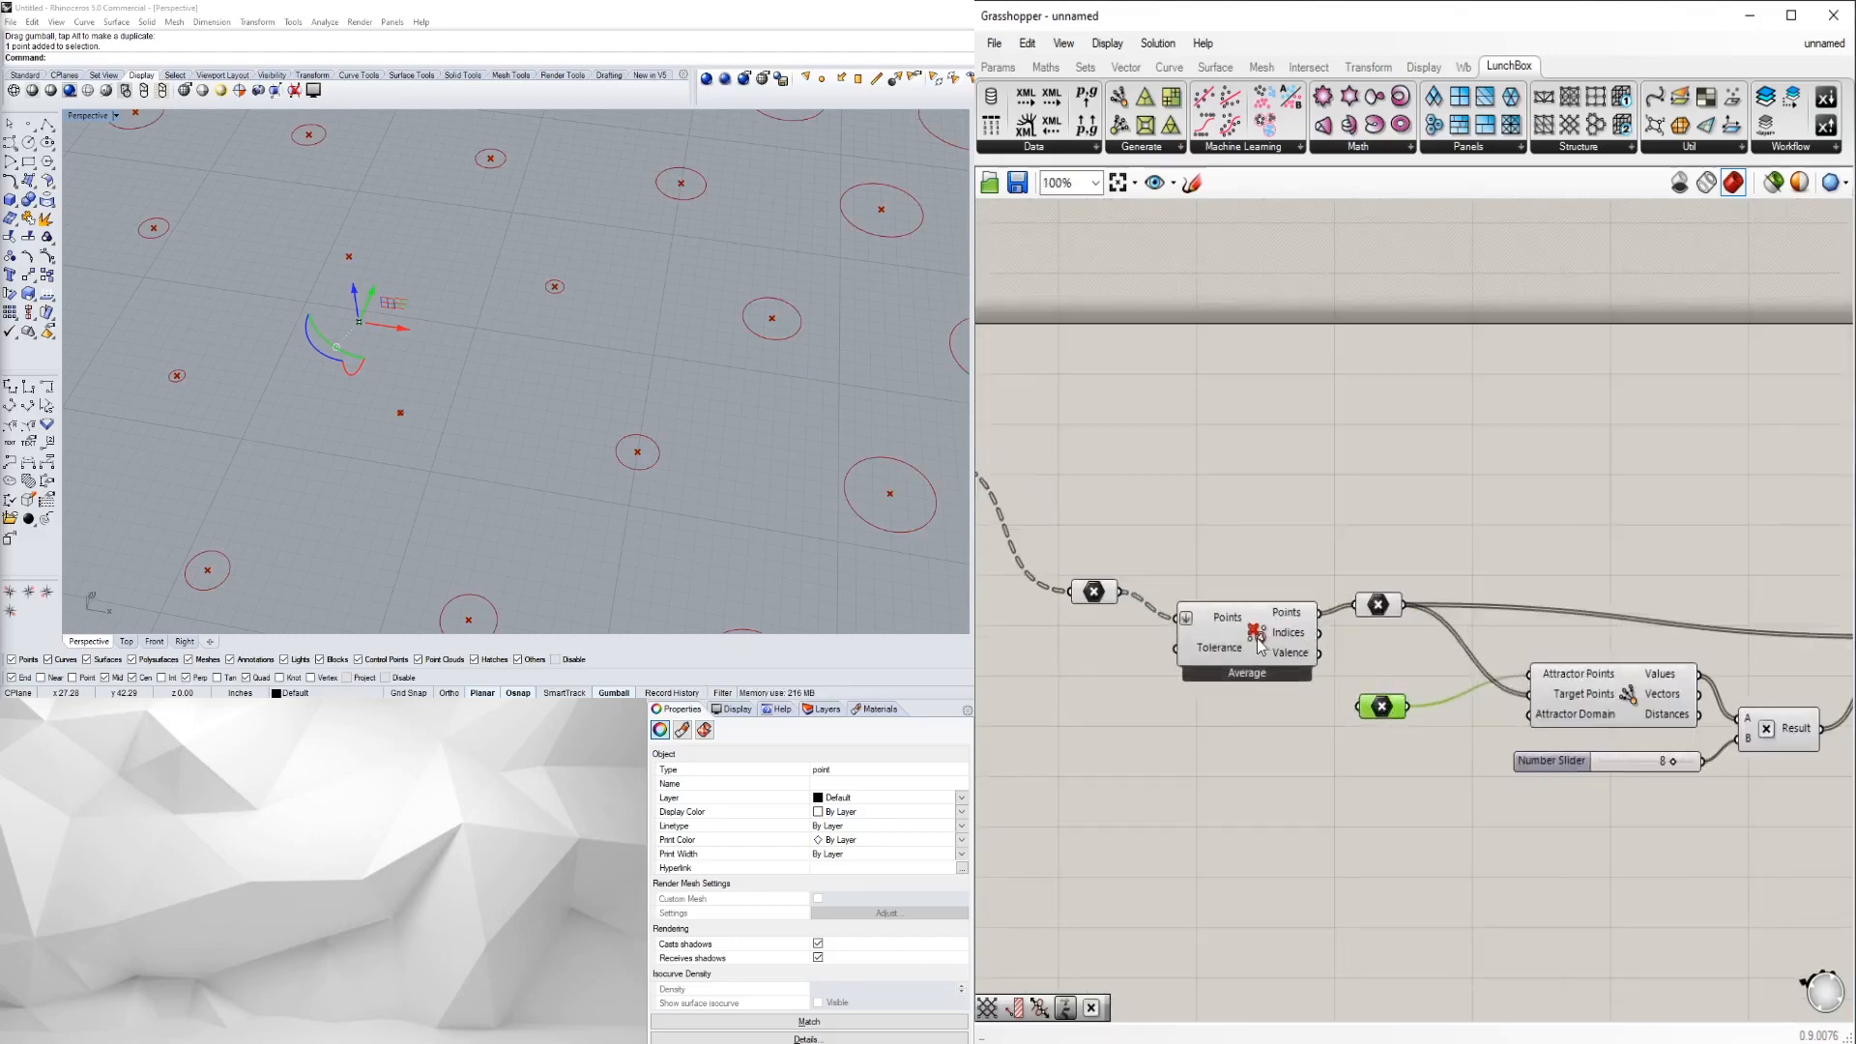
- Move the vertices Point parameter and the culling component up beside the Explode component's Vertices output
{"action": "left_click_drag", "start_coordinate": [1257, 643], "coordinate": [1247, 623]}
{"action": "left_click", "coordinate": [1311, 556]}
{"action": "scroll", "coordinate": [1475, 669], "scroll_direction": "down", "scroll_amount": 3}
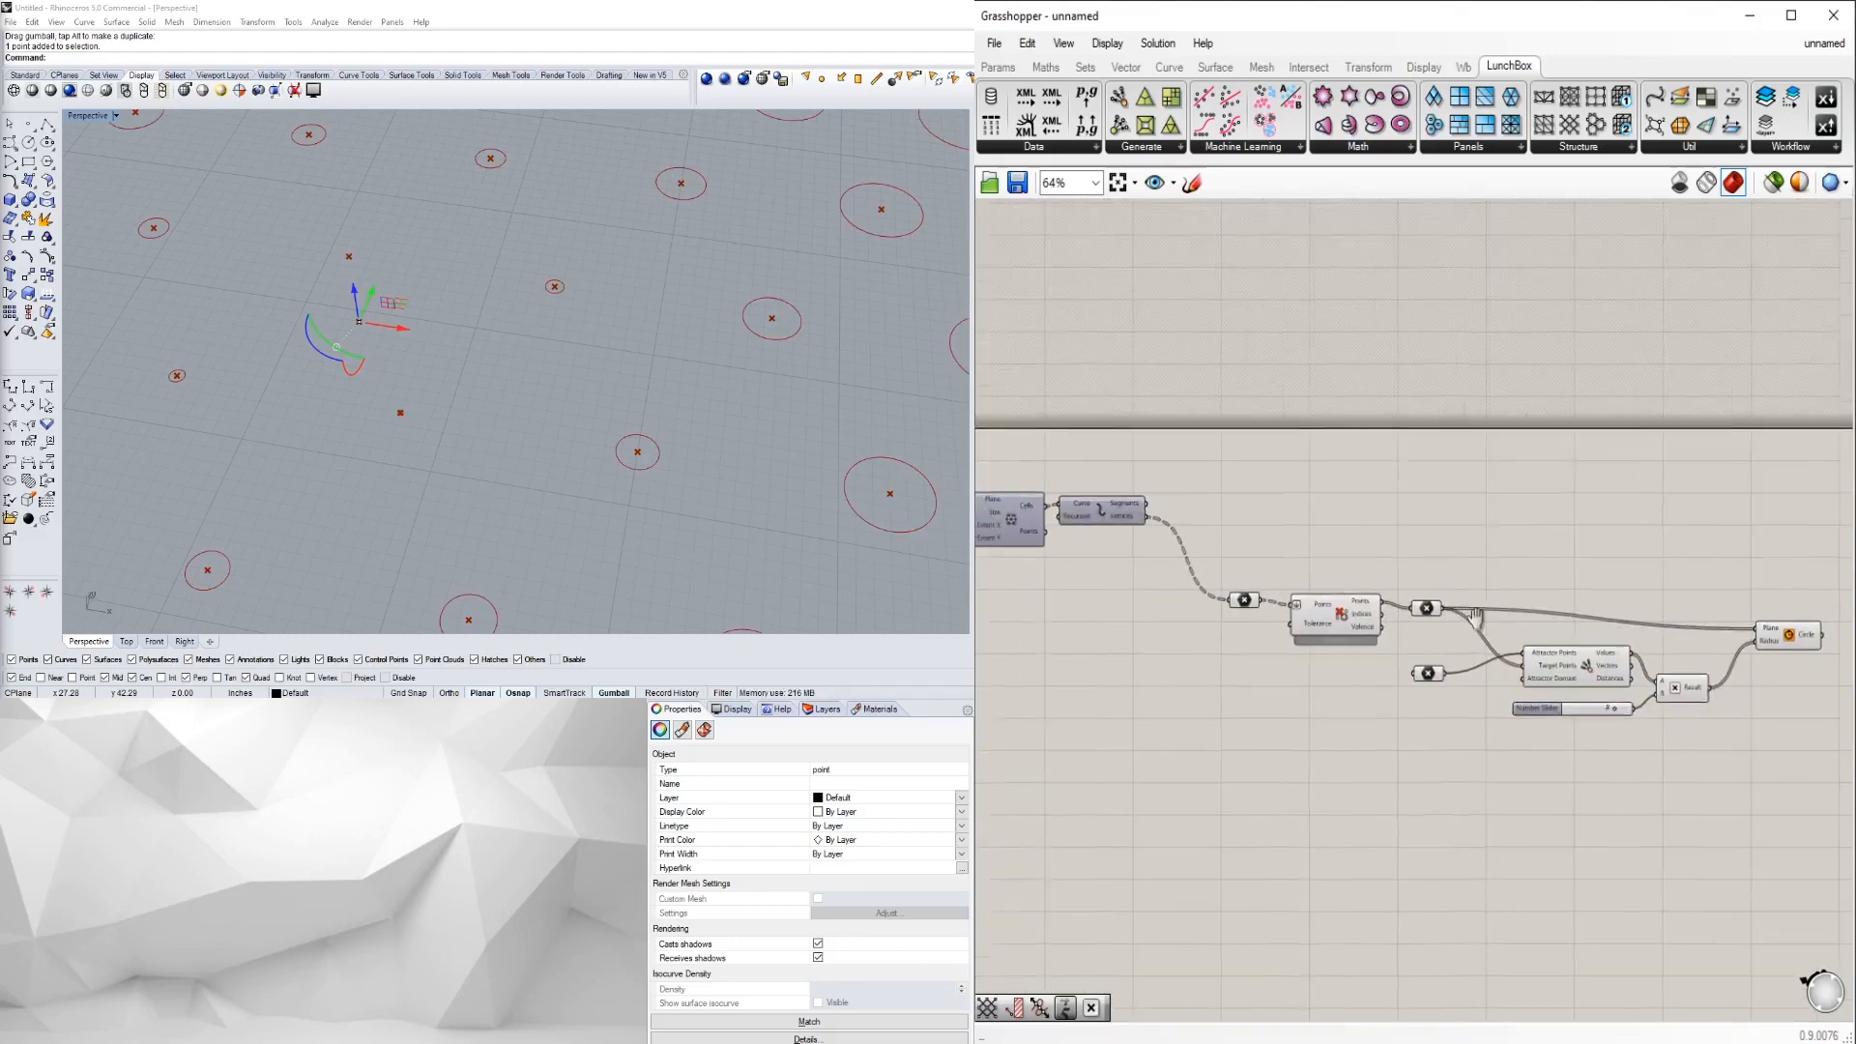
{"action": "mouse_move", "coordinate": [1404, 706]}
{"action": "left_mouse_down"}
{"action": "mouse_move", "coordinate": [1317, 631]}
{"action": "mouse_move", "coordinate": [1327, 602]}
{"action": "mouse_move", "coordinate": [1302, 570]}
{"action": "mouse_move", "coordinate": [1326, 567]}
{"action": "mouse_move", "coordinate": [1305, 559]}
{"action": "left_mouse_up"}
{"action": "scroll", "coordinate": [1368, 657], "scroll_direction": "up", "scroll_amount": 2}
{"action": "left_click", "coordinate": [1337, 657]}
{"action": "scroll", "coordinate": [1324, 585], "scroll_direction": "up", "scroll_amount": 2}
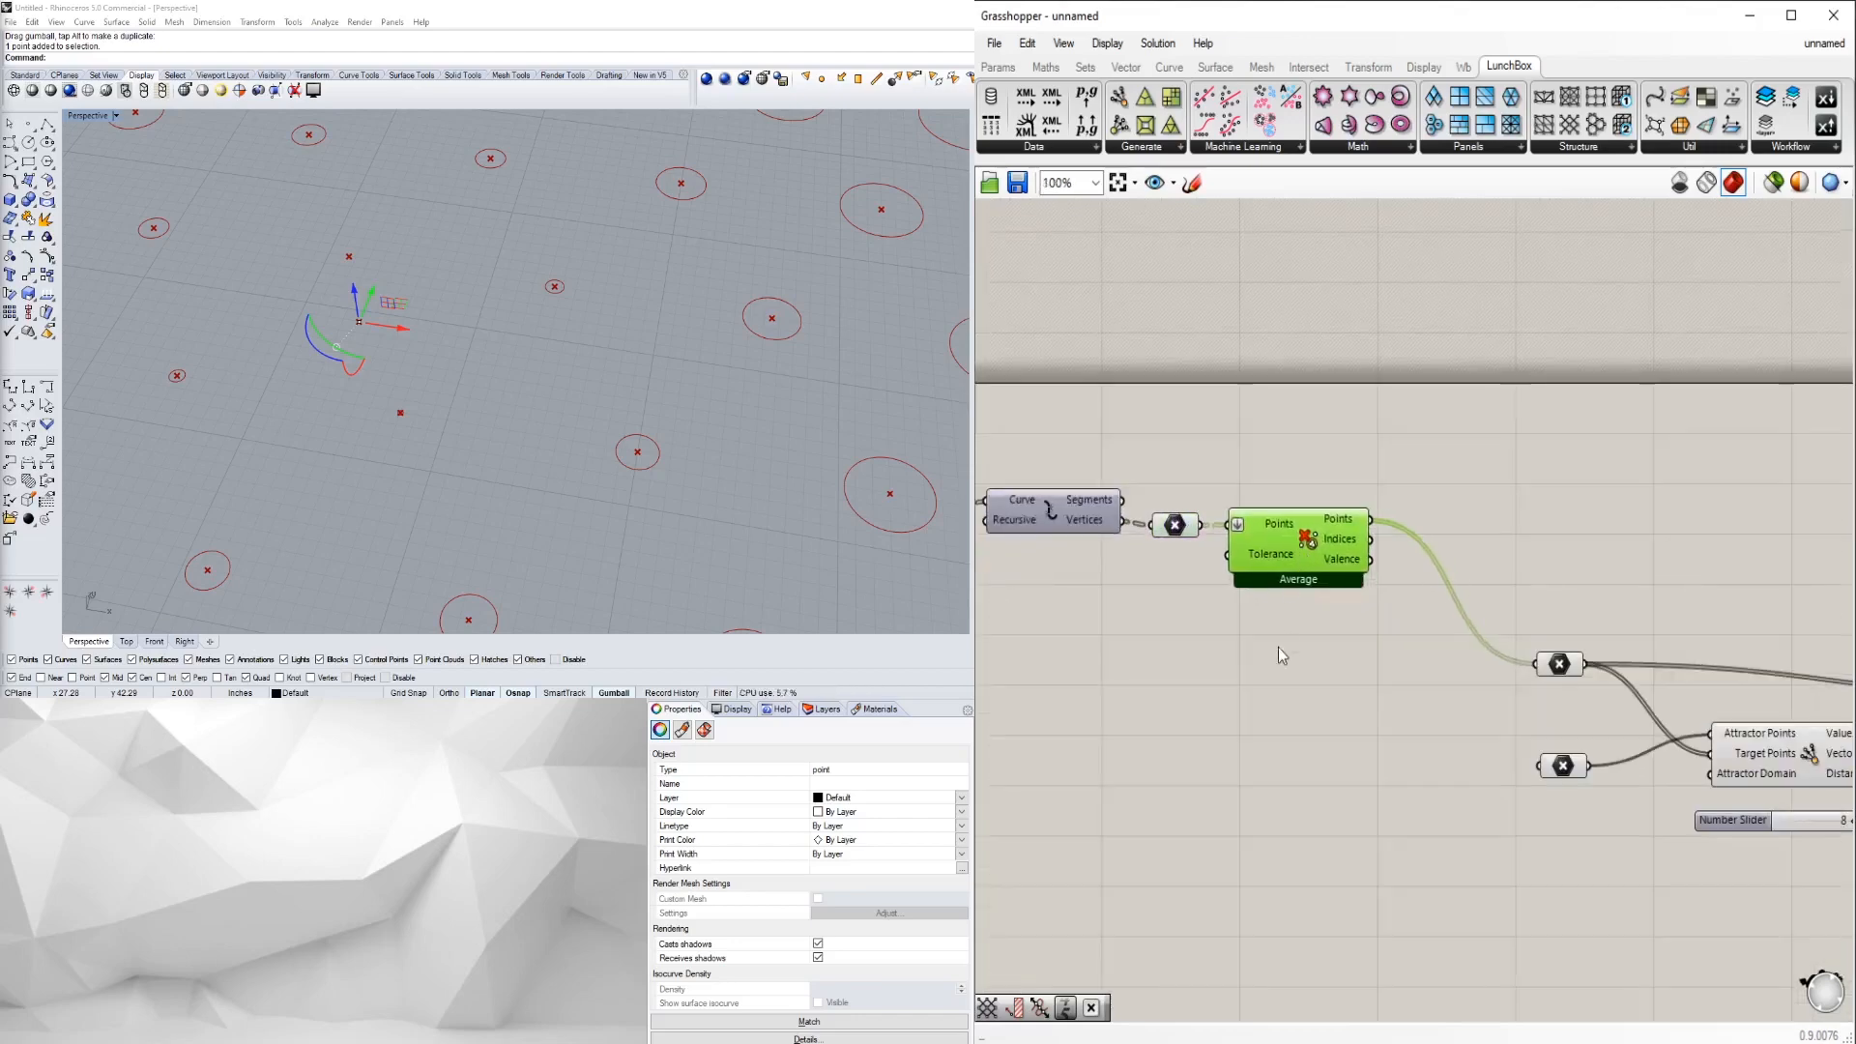
{"action": "left_click", "coordinate": [1279, 647]}
{"action": "scroll", "coordinate": [1280, 647], "scroll_direction": "down", "scroll_amount": 3}
{"action": "right_click_drag", "start_coordinate": [1280, 652], "coordinate": [1416, 572]}
{"action": "left_click_drag", "start_coordinate": [1493, 564], "coordinate": [1469, 542]}
{"action": "left_click_drag", "start_coordinate": [1397, 517], "coordinate": [1133, 437]}
{"action": "scroll", "coordinate": [1330, 456], "scroll_direction": "up", "scroll_amount": 3}
{"action": "left_click", "coordinate": [1409, 569]}
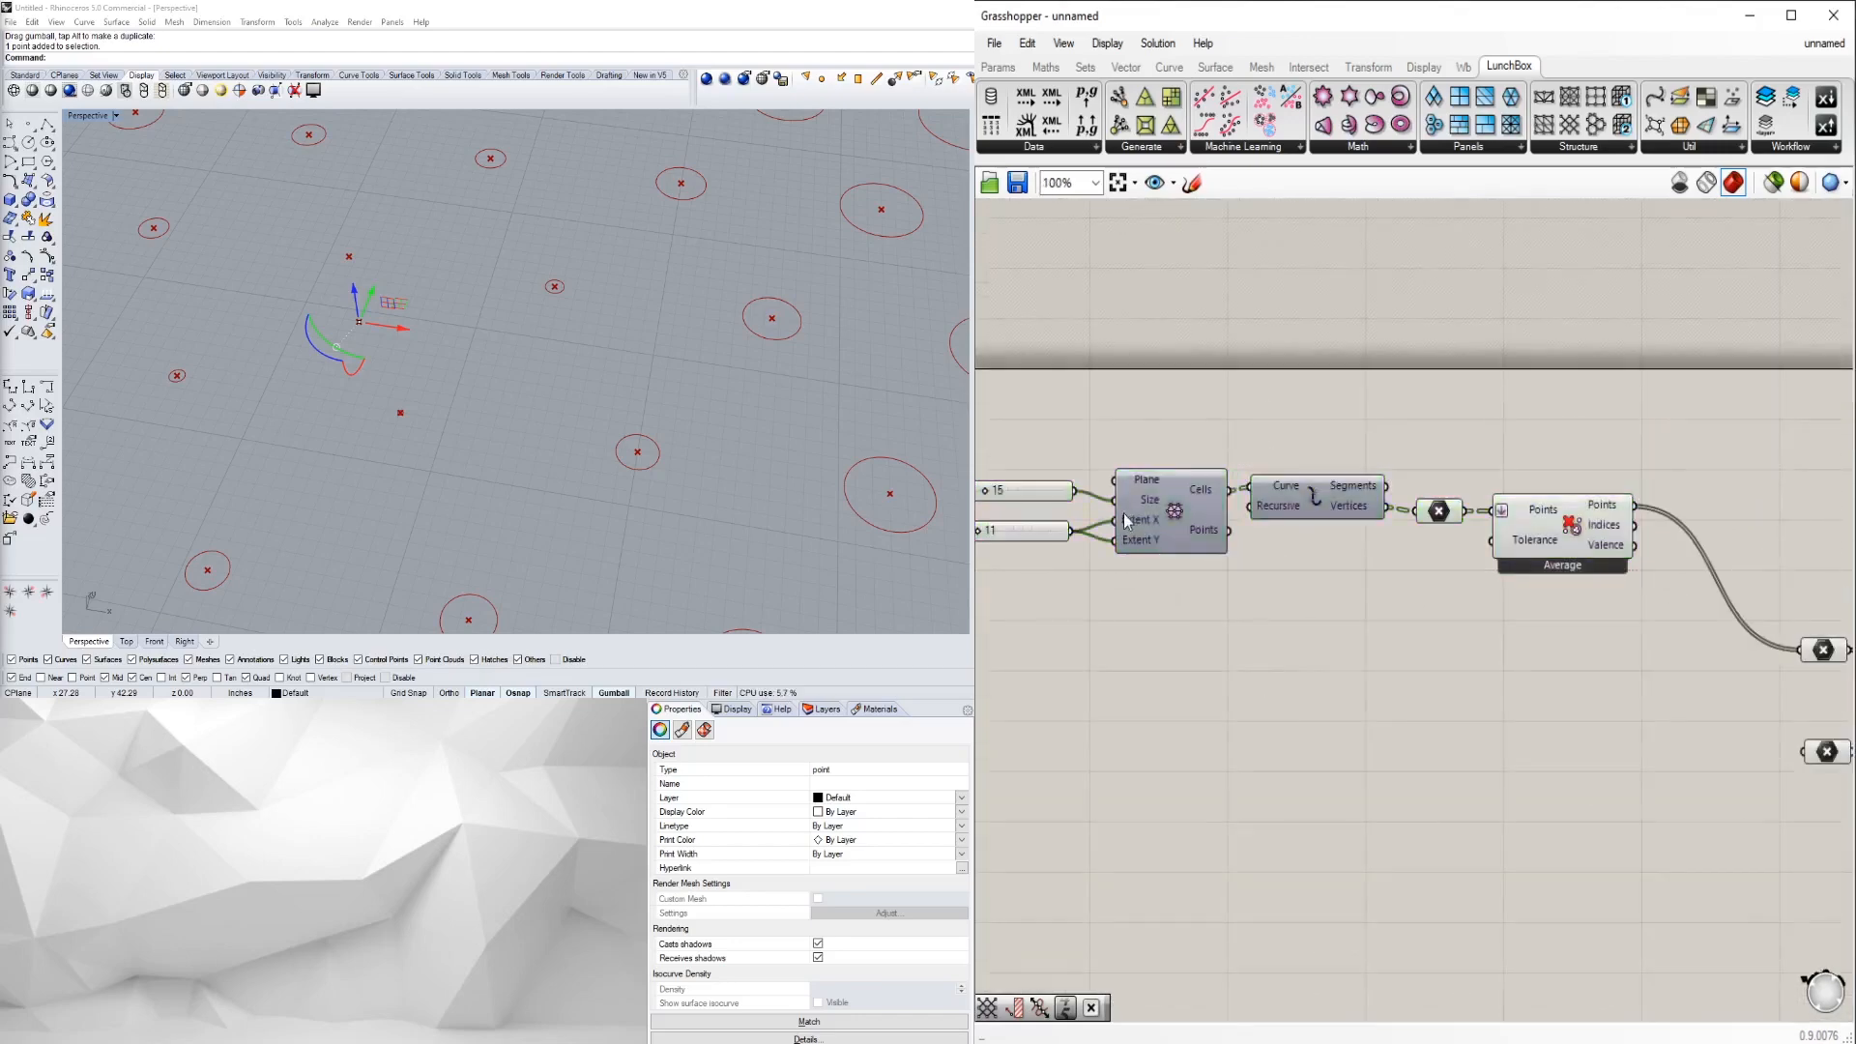
{"action": "scroll", "coordinate": [1412, 571], "scroll_direction": "down", "scroll_amount": 2}
{"action": "right_click_drag", "start_coordinate": [1411, 572], "coordinate": [1168, 546]}
{"action": "scroll", "coordinate": [1279, 540], "scroll_direction": "up", "scroll_amount": 2}
{"action": "right_click_drag", "start_coordinate": [1281, 547], "coordinate": [1448, 500]}
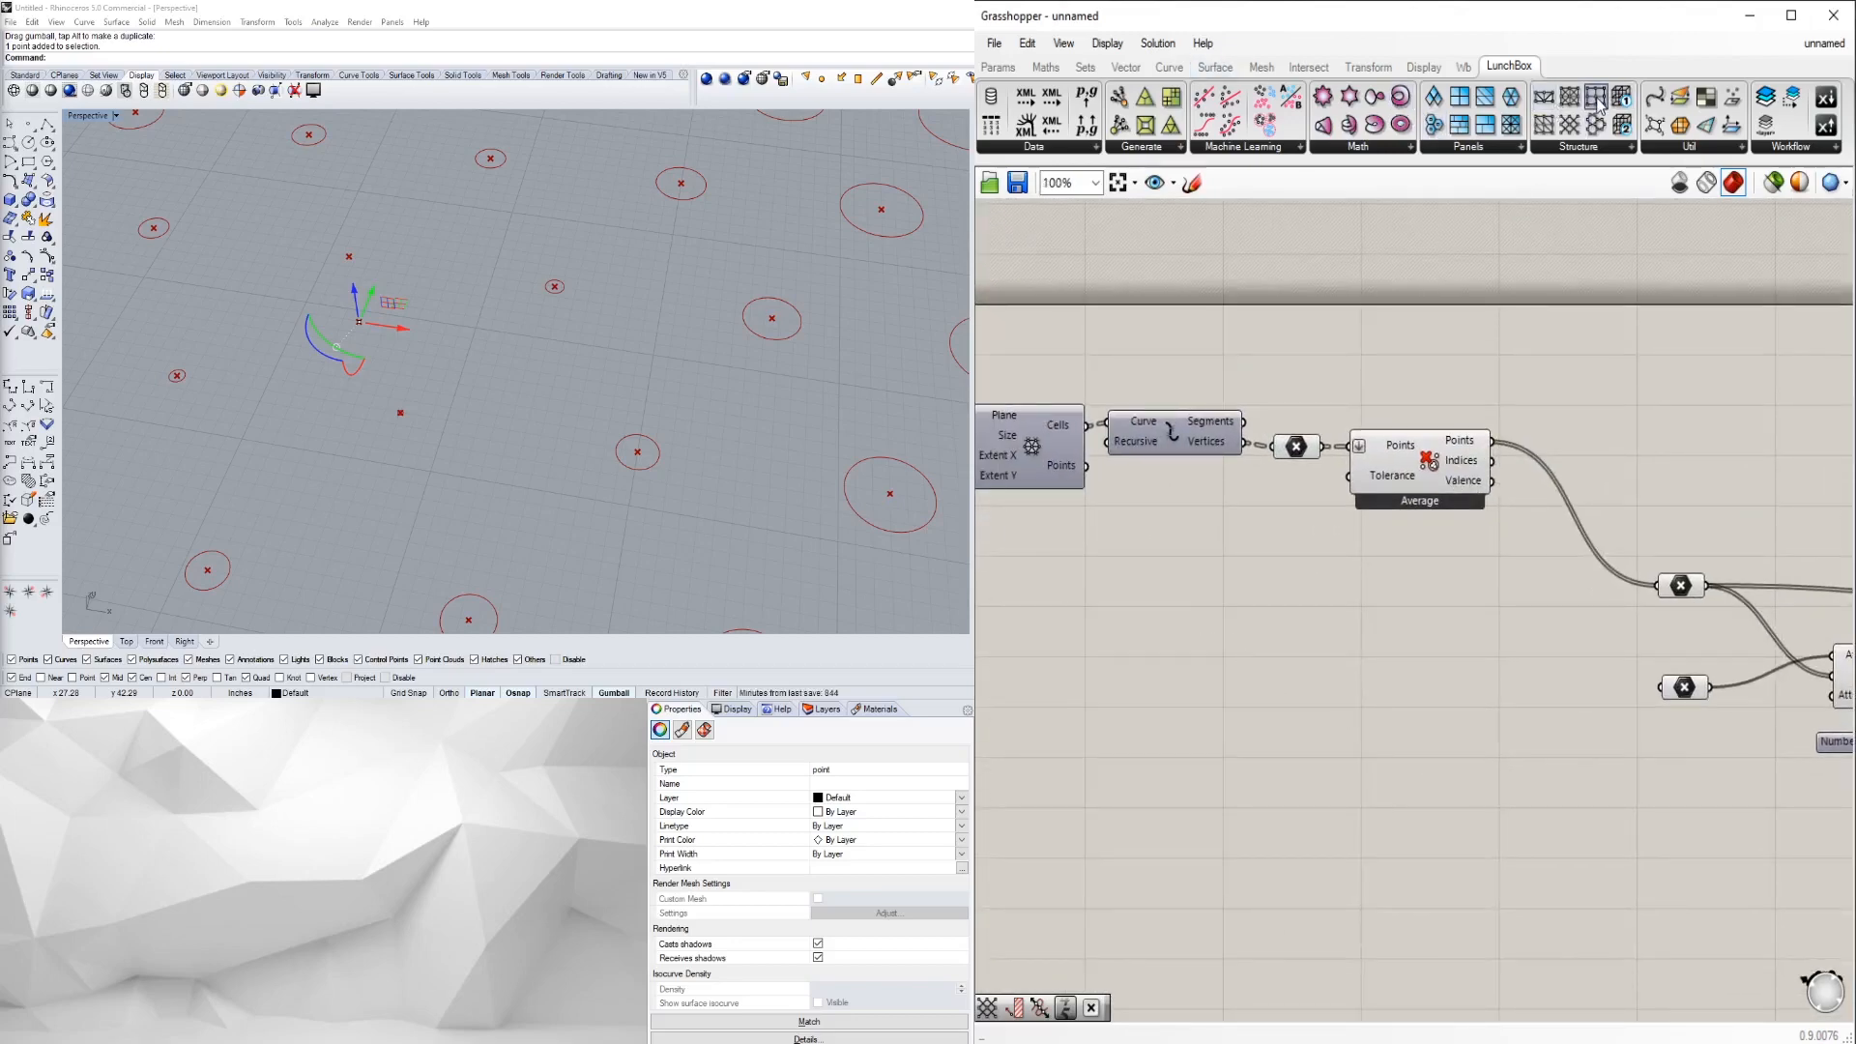
- Add a Square grid component below the culling component
{"action": "left_click", "coordinate": [1086, 66]}
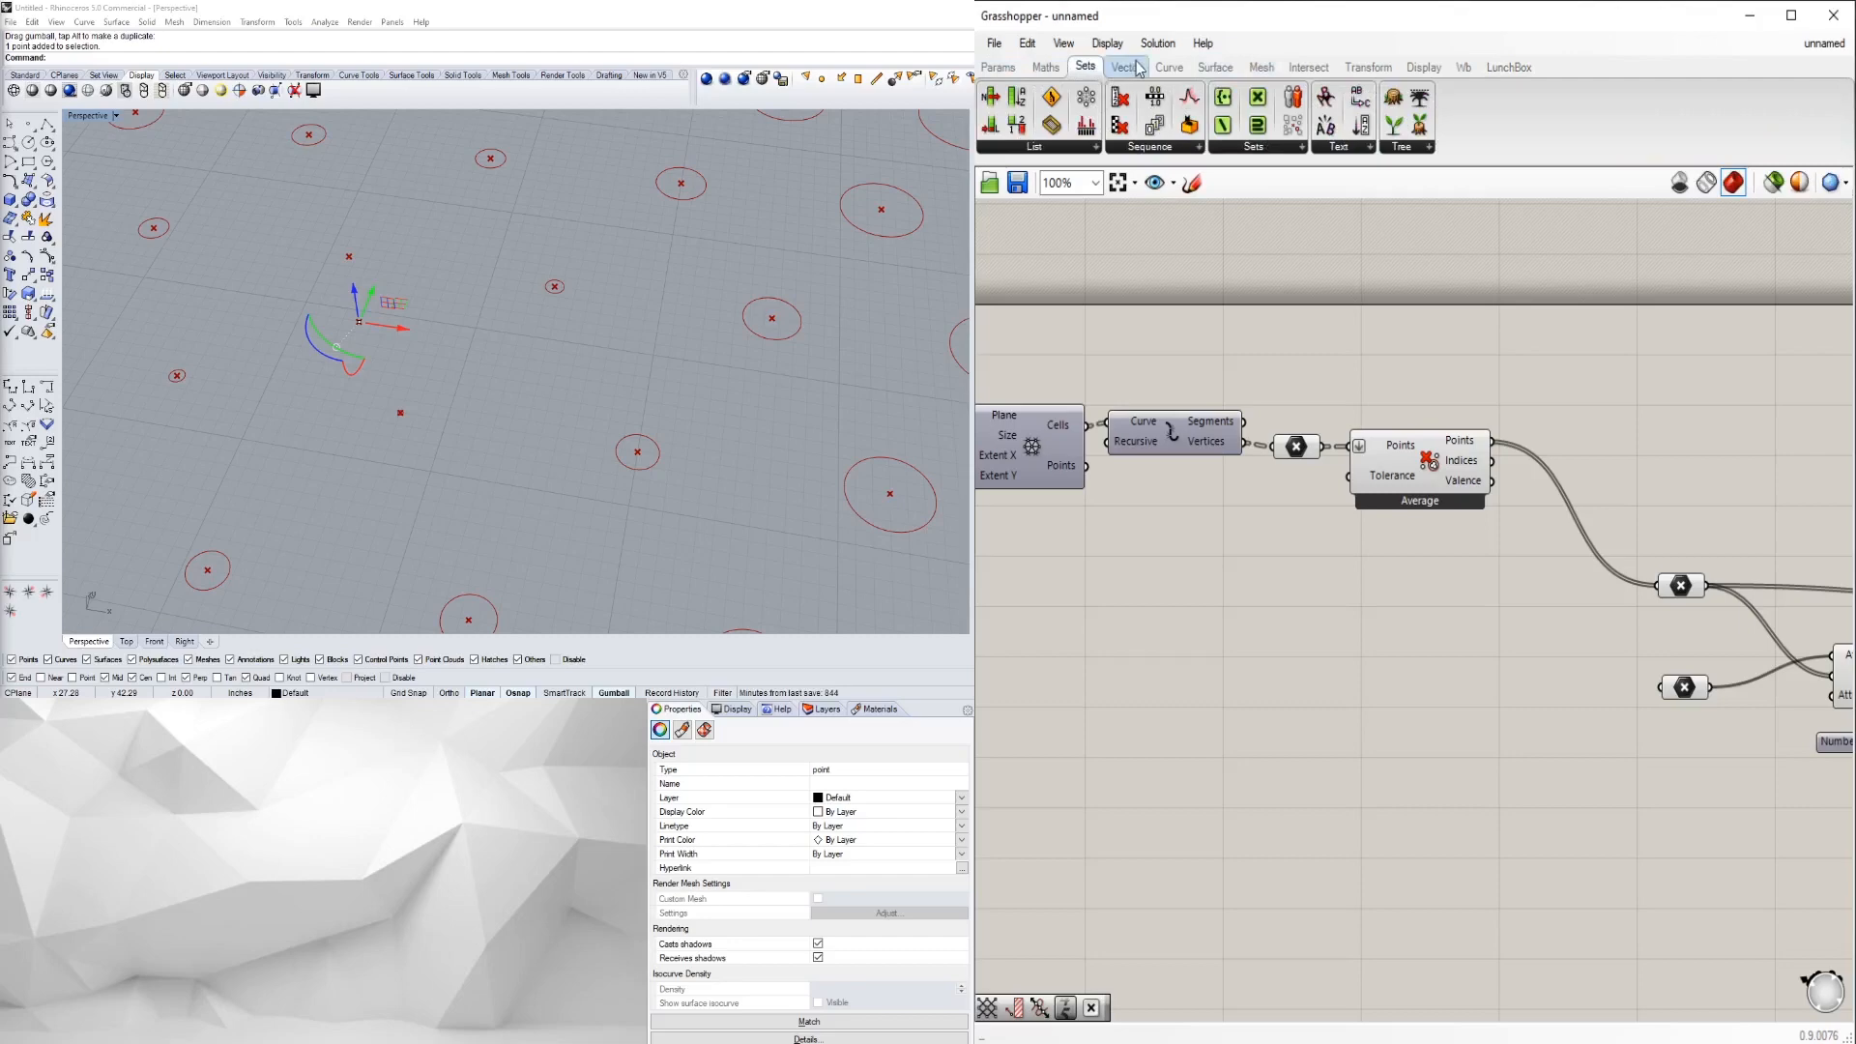
{"action": "left_click", "coordinate": [1127, 66]}
{"action": "left_click_drag", "start_coordinate": [1070, 128], "coordinate": [1375, 611]}
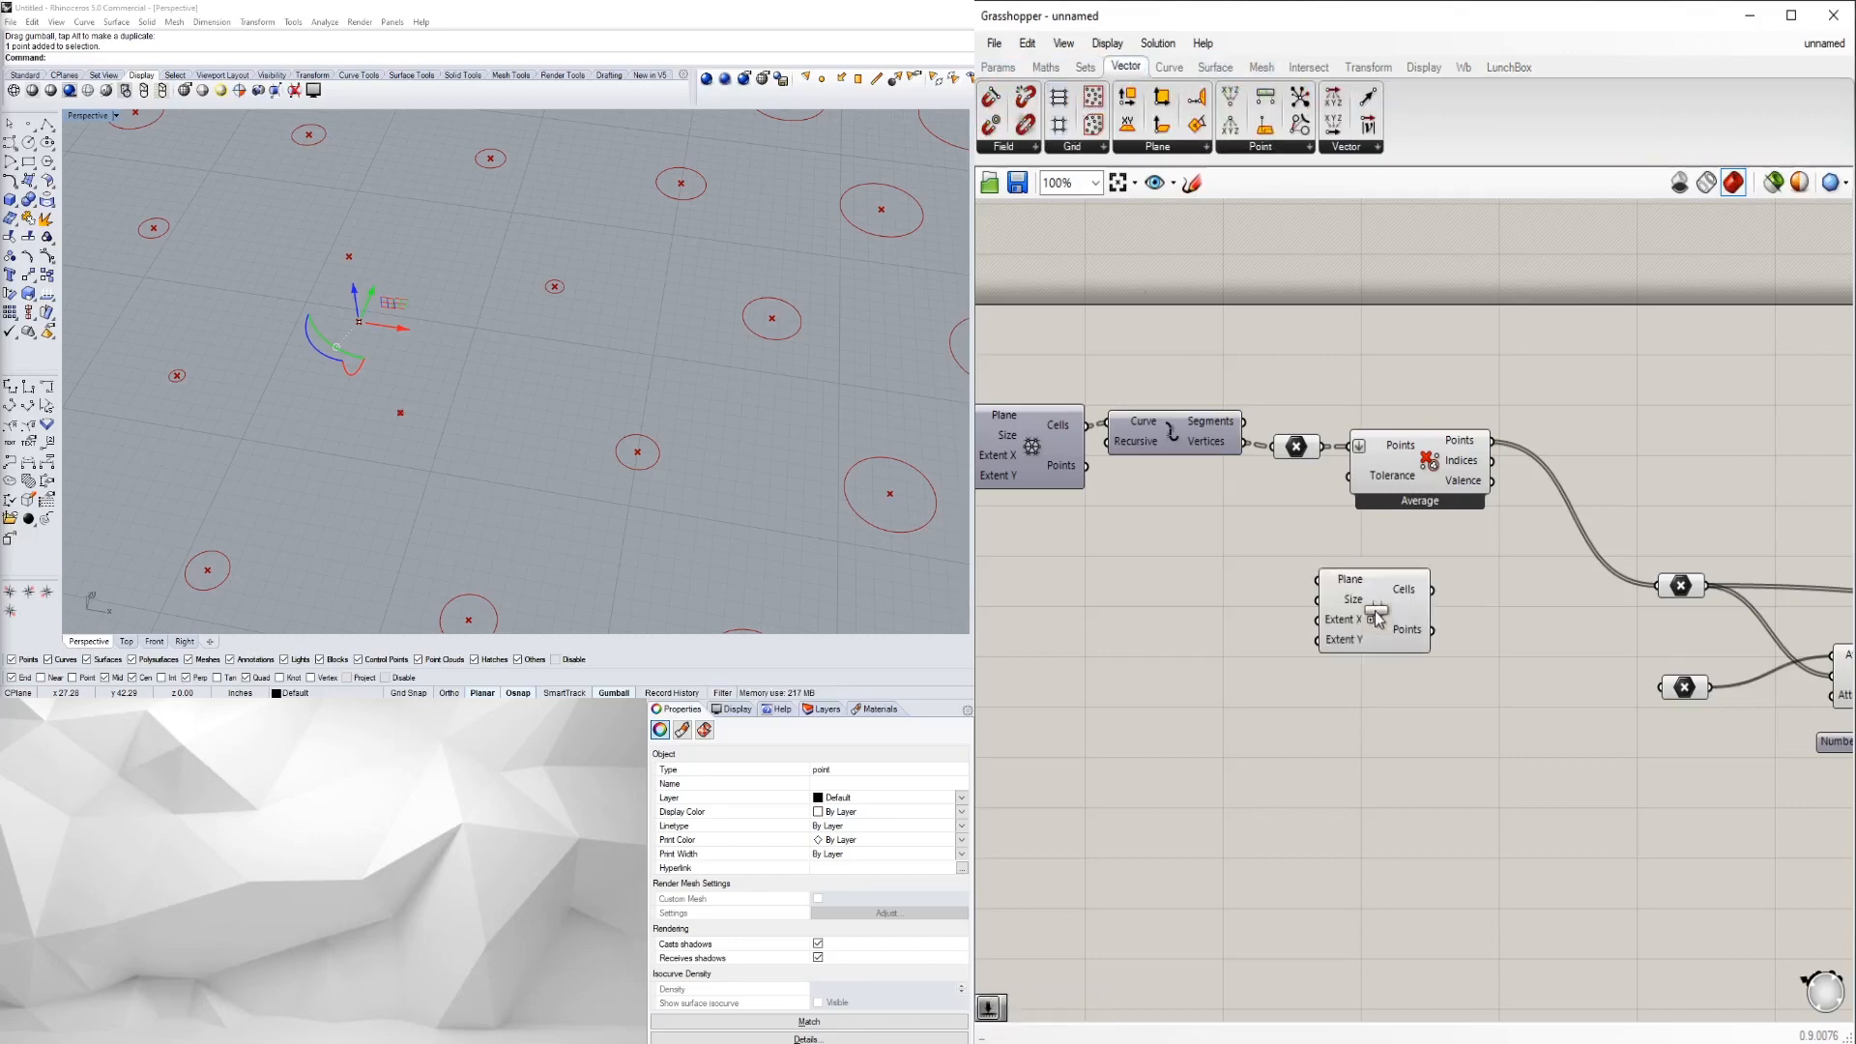
{"action": "right_click_drag", "start_coordinate": [1316, 614], "coordinate": [1405, 671]}
{"action": "left_click", "coordinate": [1489, 654]}
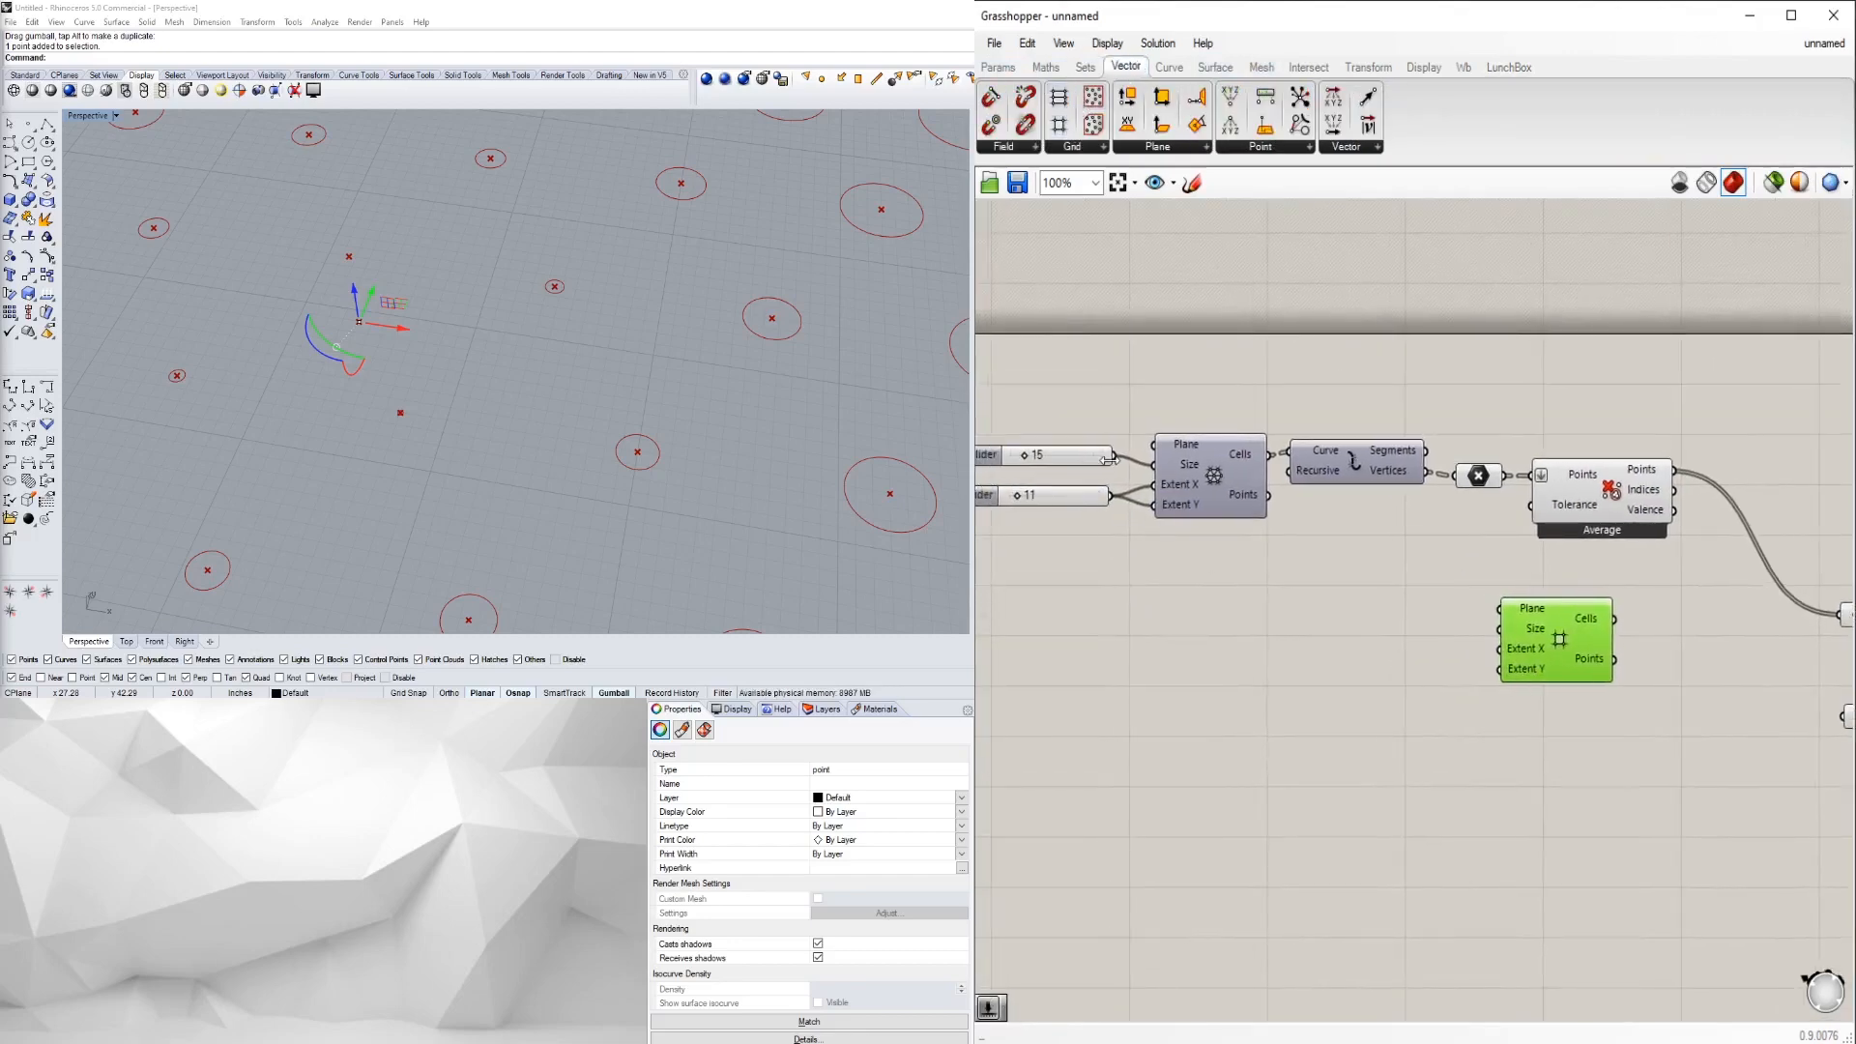
- Connect the 15 slider to the square grid's Size and the 11 slider to its Extent X and Extent Y
{"action": "left_click_drag", "start_coordinate": [1114, 456], "coordinate": [1499, 628]}
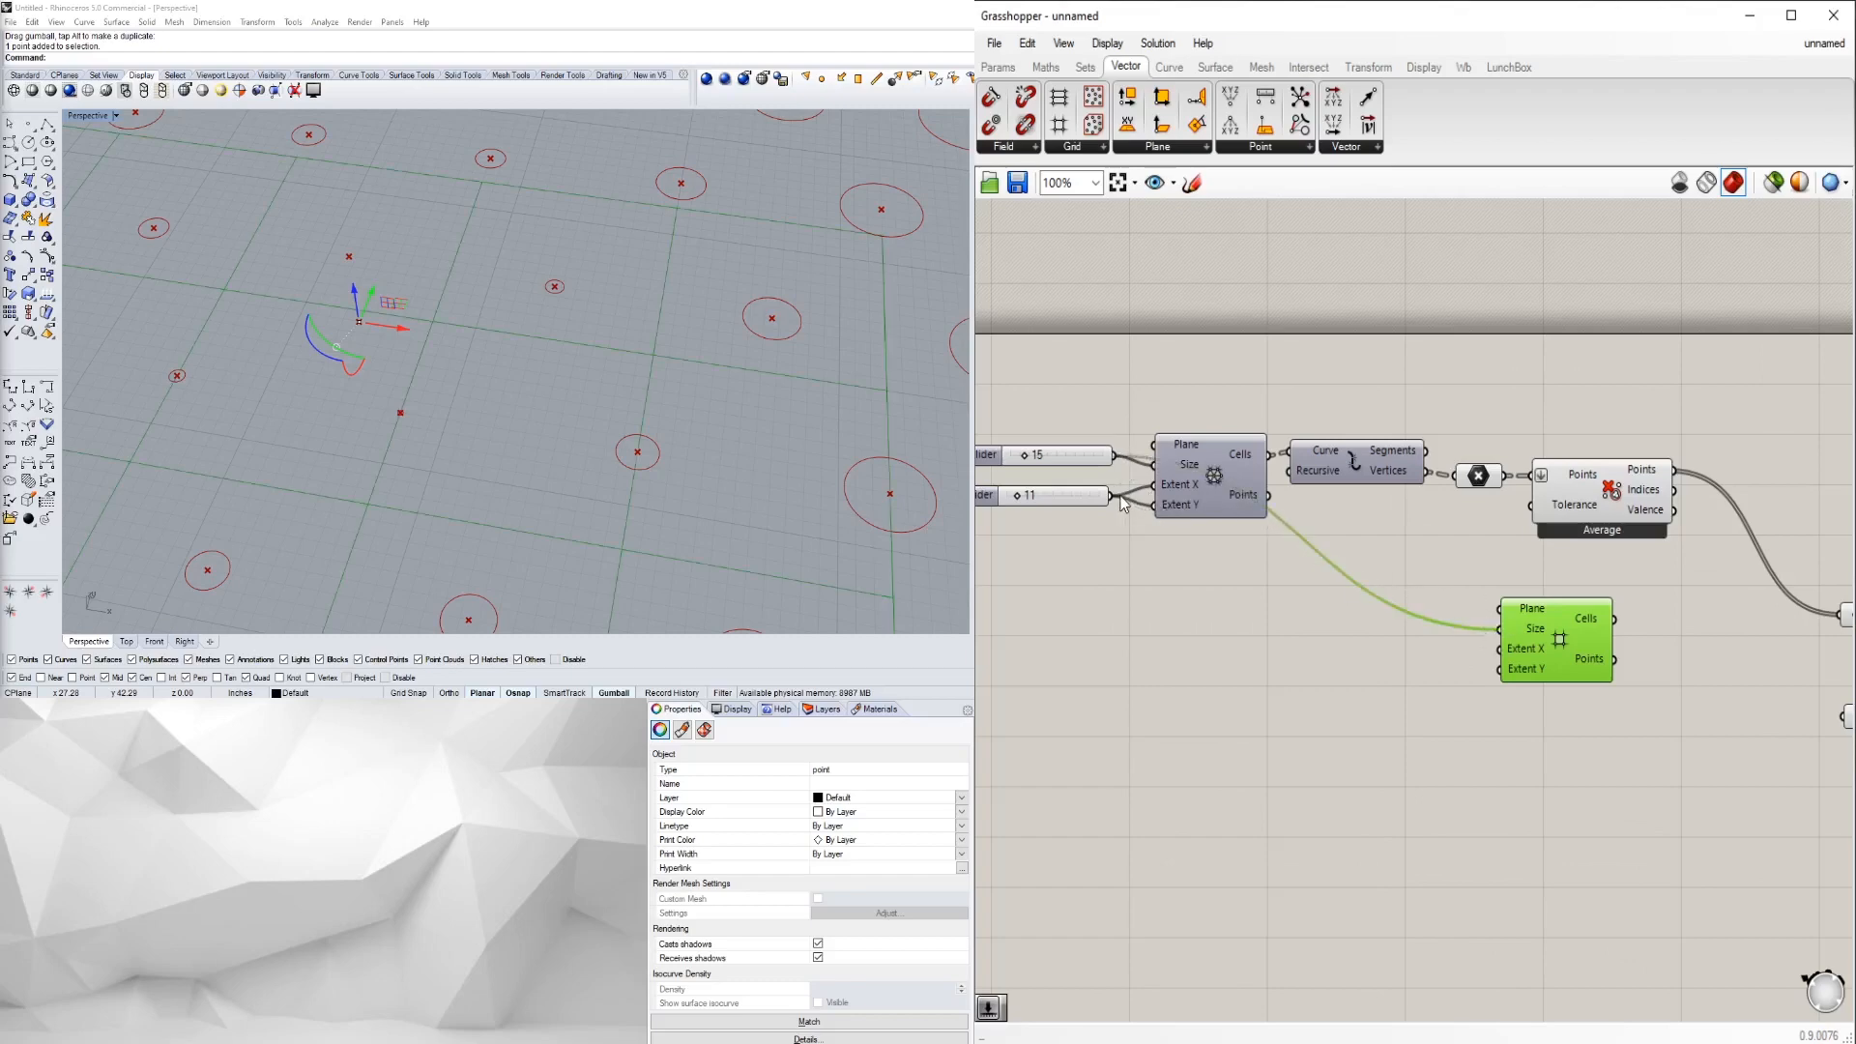
{"action": "left_click_drag", "start_coordinate": [1122, 502], "coordinate": [1495, 663]}
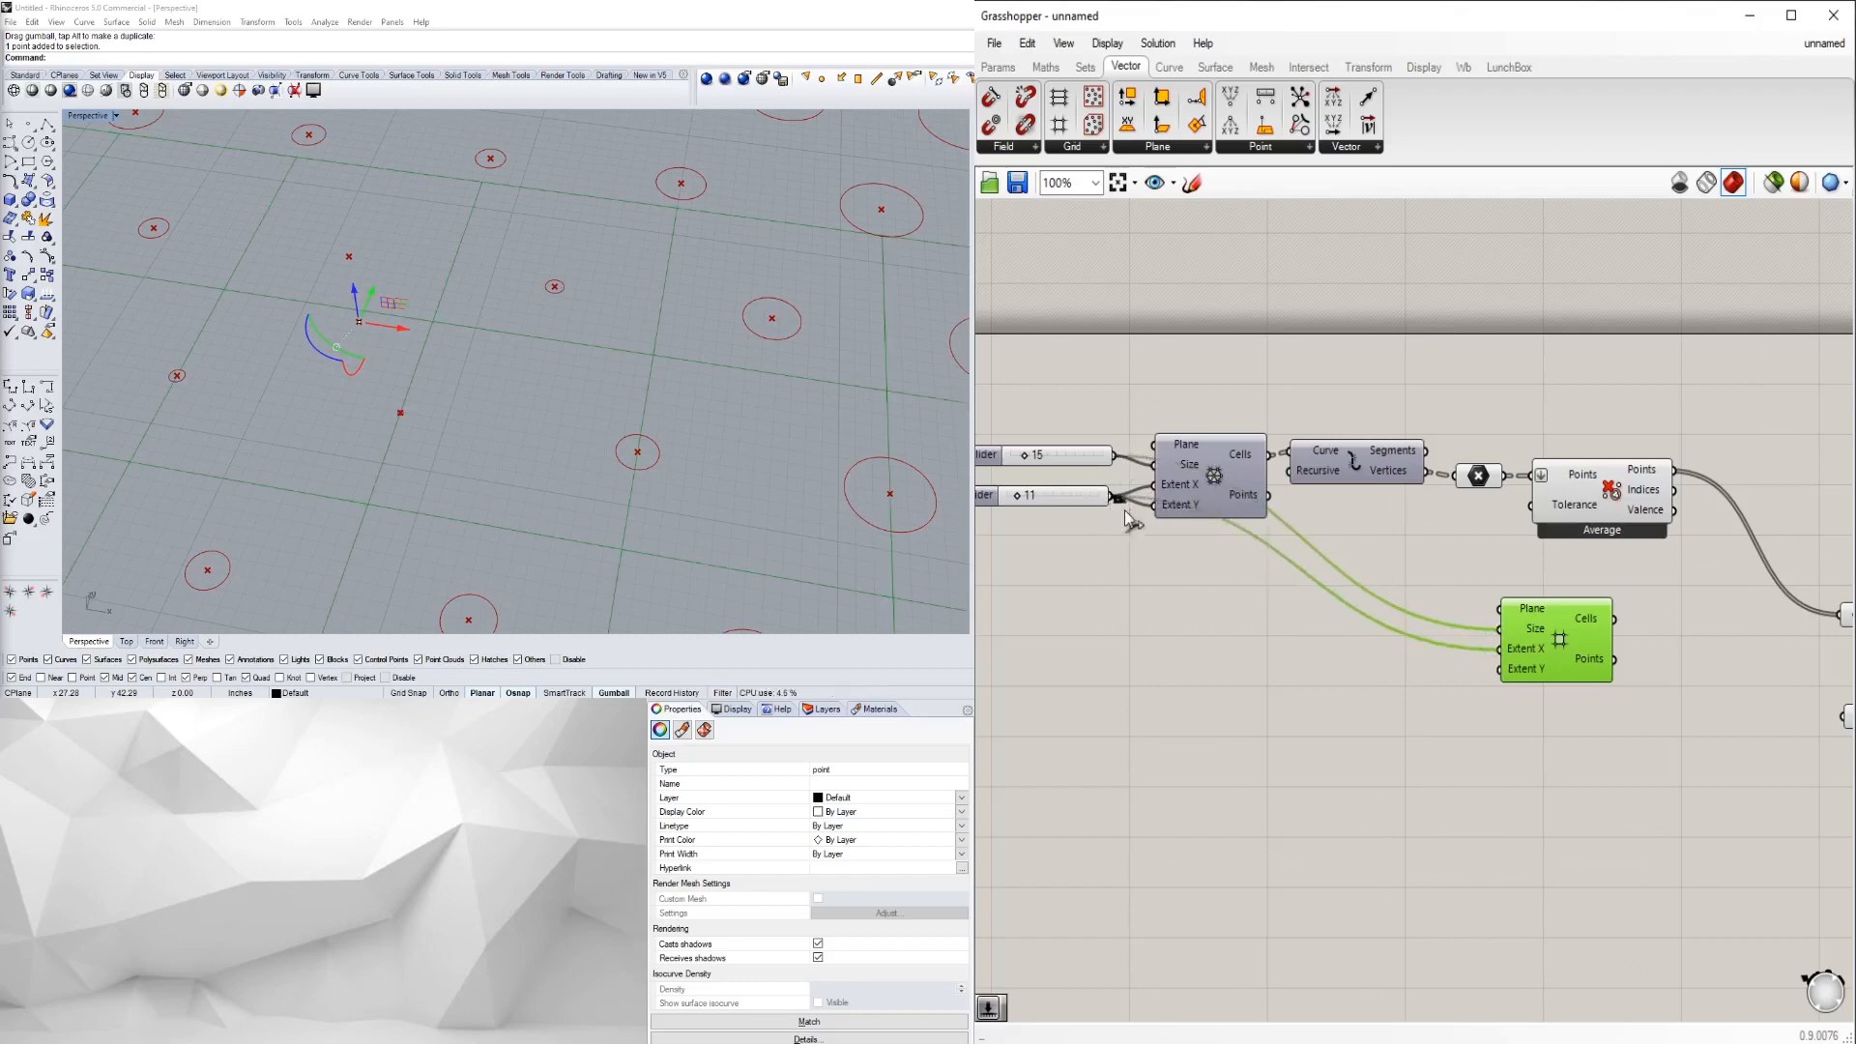
{"action": "left_click_drag", "start_coordinate": [1125, 511], "coordinate": [1492, 670]}
{"action": "left_click", "coordinate": [1511, 705]}
- Replace the target Point parameter's input with the square grid's Points output
{"action": "right_click_drag", "start_coordinate": [1547, 705], "coordinate": [1271, 654]}
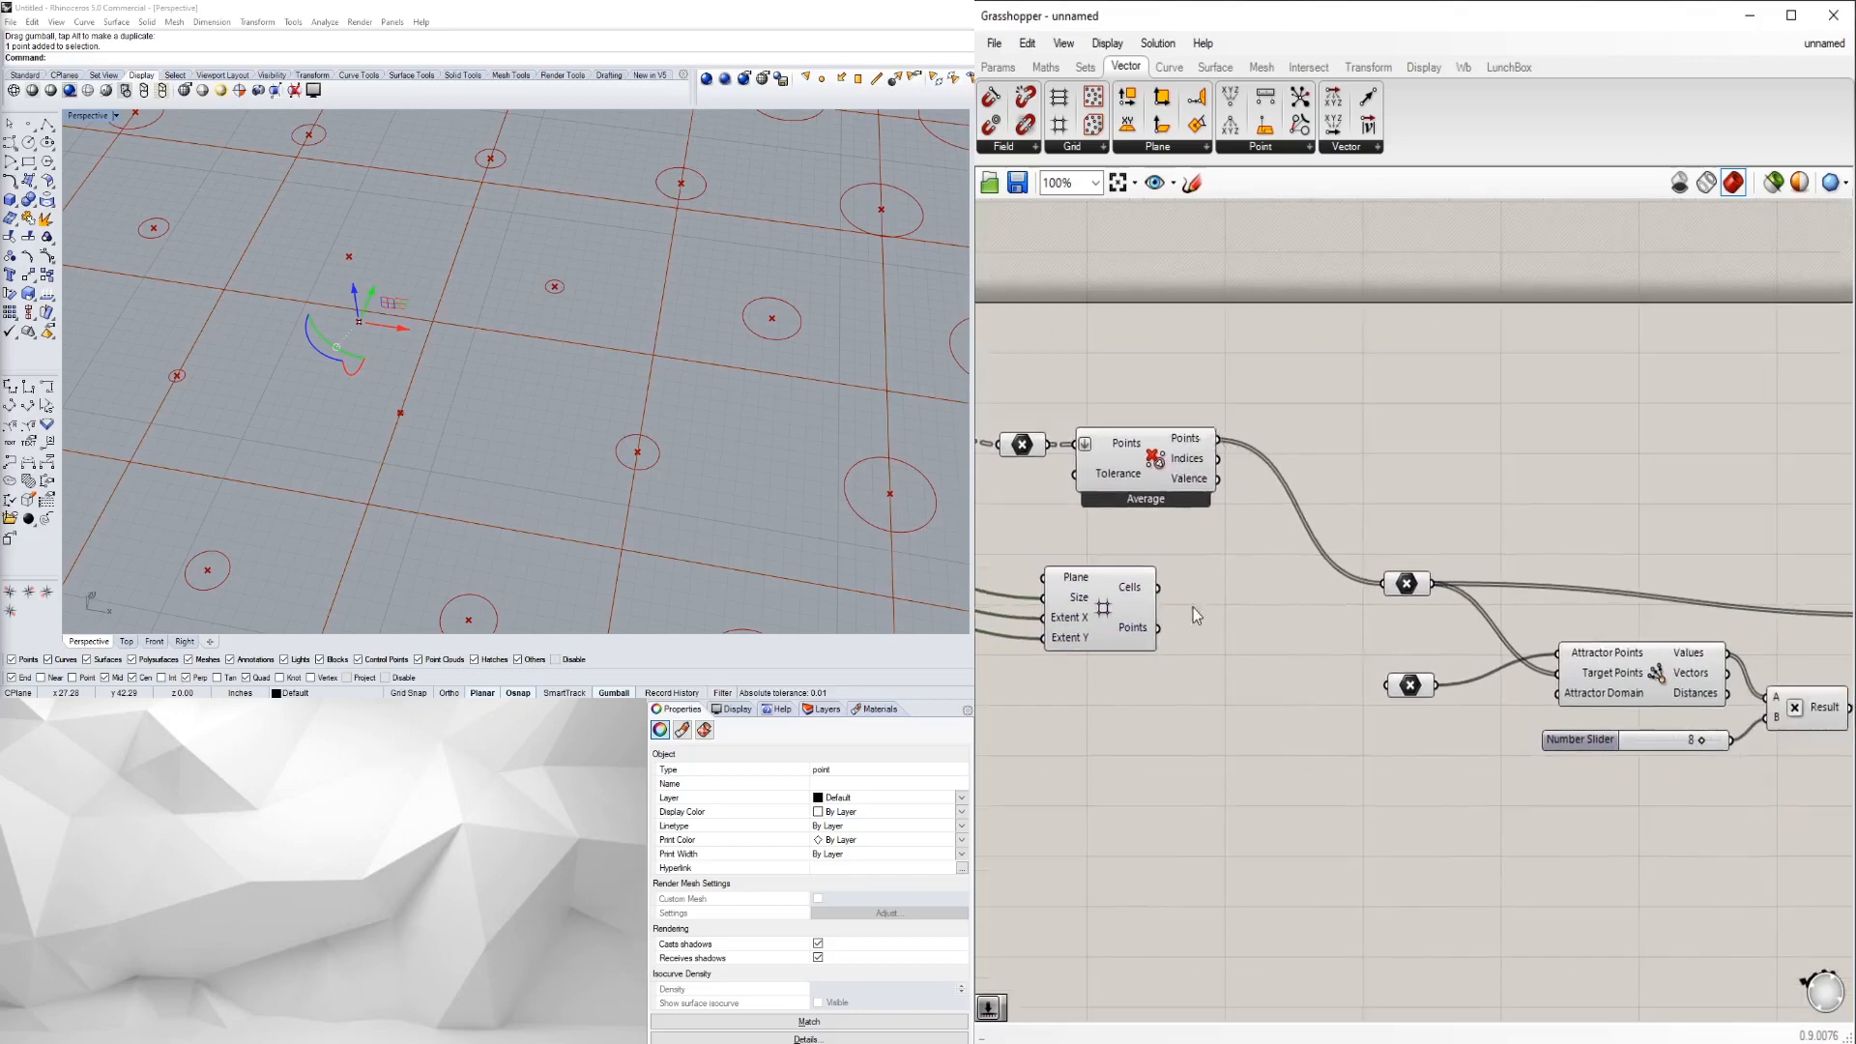
{"action": "left_click_drag", "start_coordinate": [1159, 629], "coordinate": [1383, 583]}
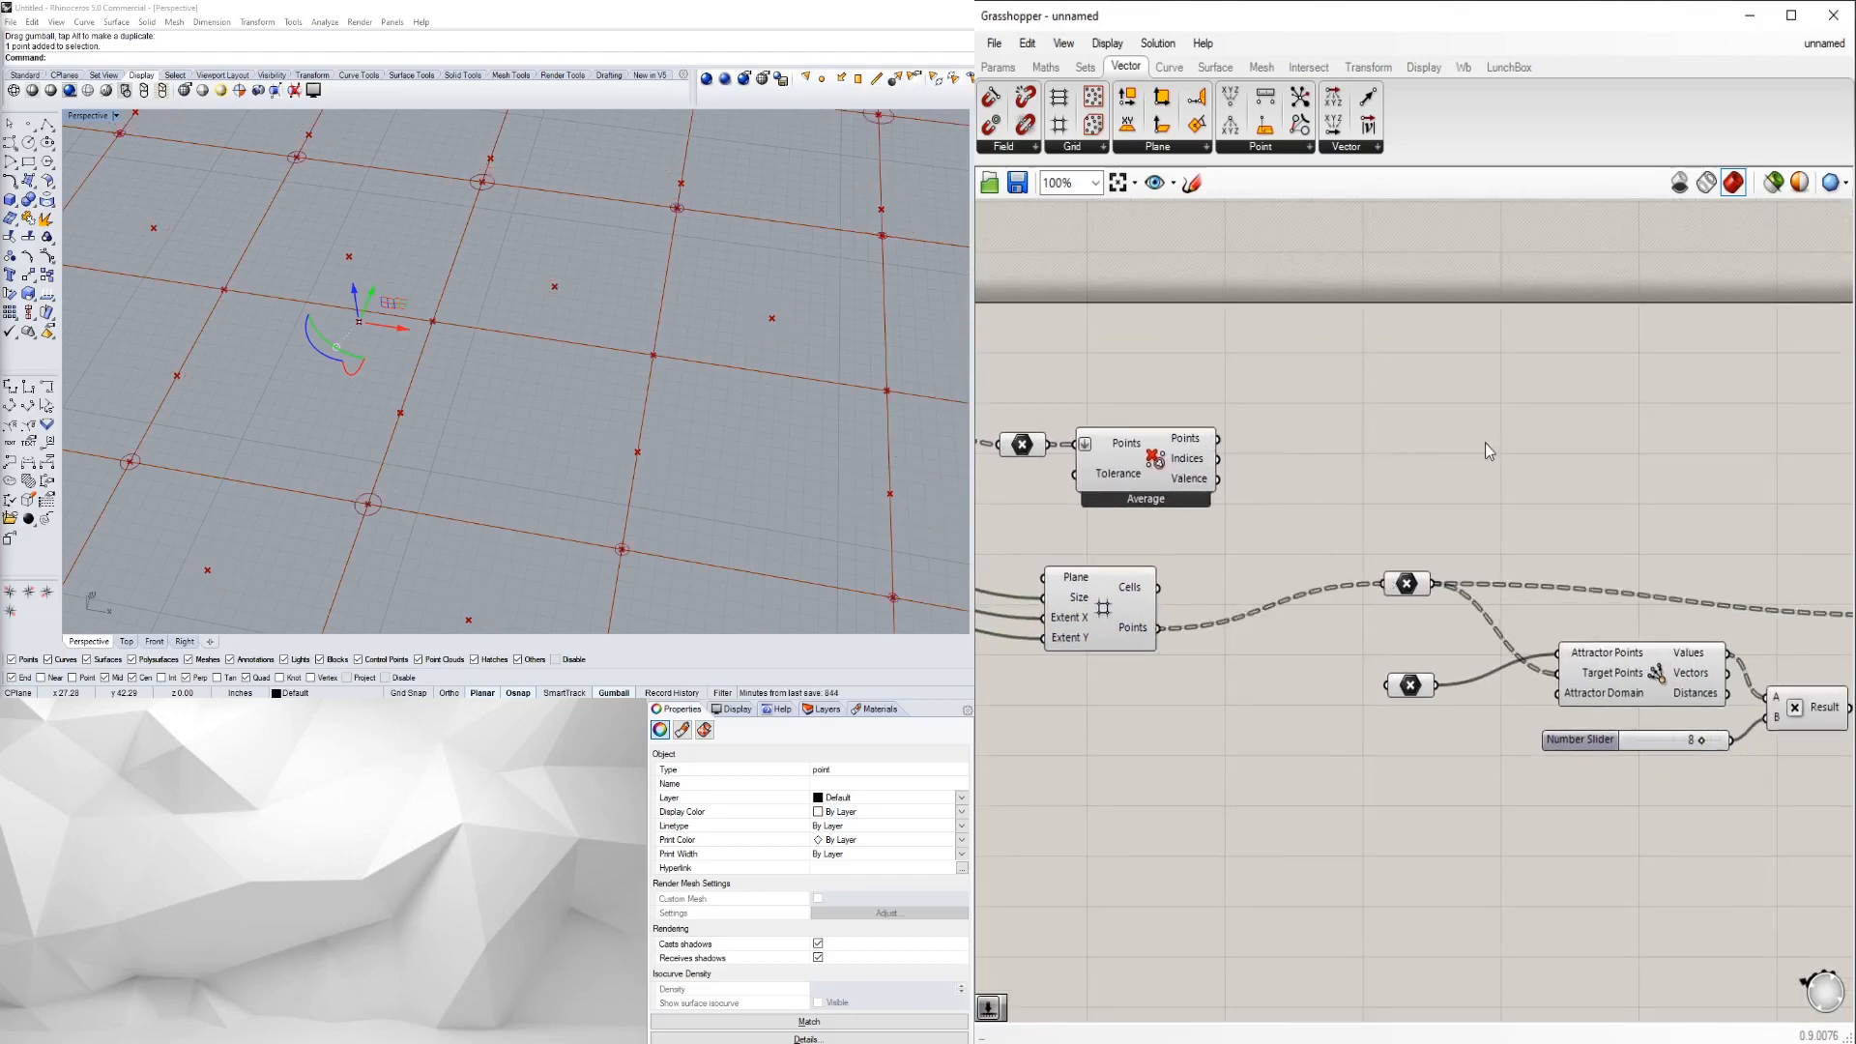
{"action": "right_click_drag", "start_coordinate": [1518, 476], "coordinate": [1400, 502]}
{"action": "right_click_drag", "start_coordinate": [1138, 639], "coordinate": [1268, 629]}
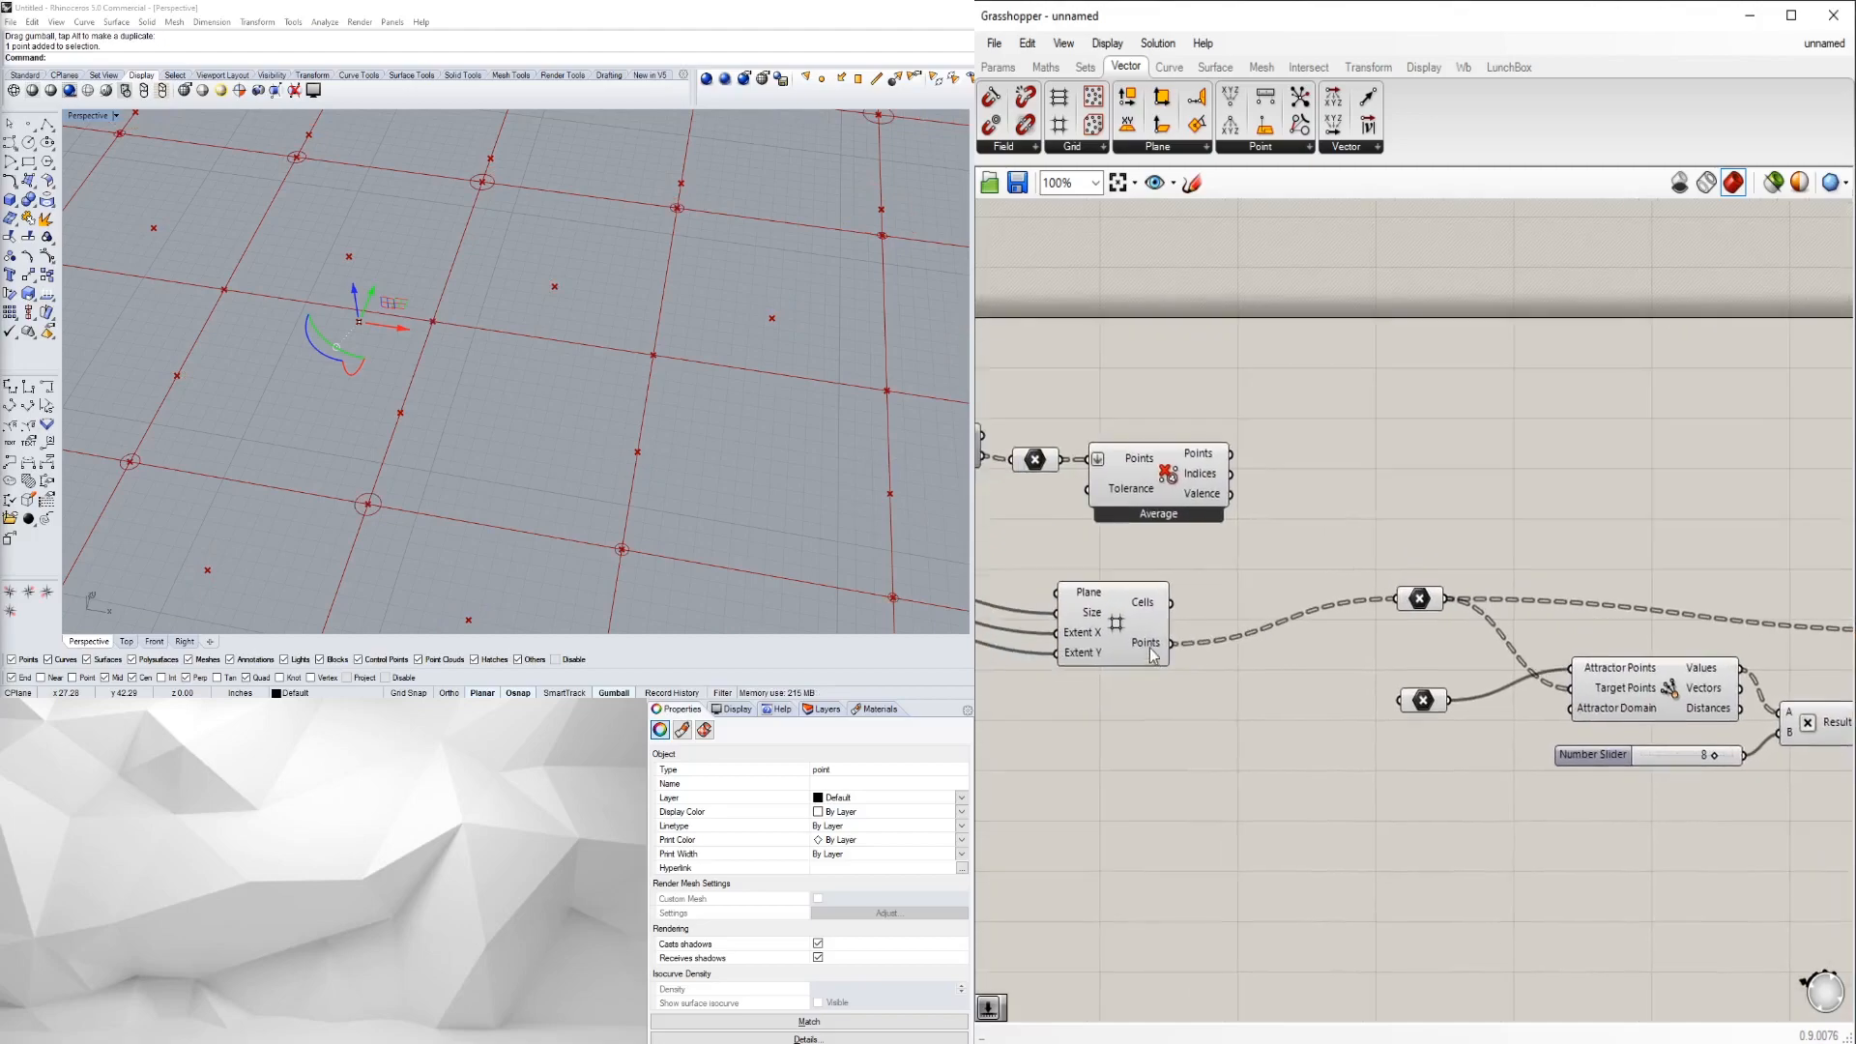
- Flatten the square grid's Points output and view the whole circle pattern in the Rhino viewport
{"action": "right_click", "coordinate": [1150, 648]}
{"action": "left_click", "coordinate": [1222, 772]}
{"action": "scroll", "coordinate": [1479, 555], "scroll_direction": "down", "scroll_amount": 3}
{"action": "right_click_drag", "start_coordinate": [1657, 518], "coordinate": [1487, 516]}
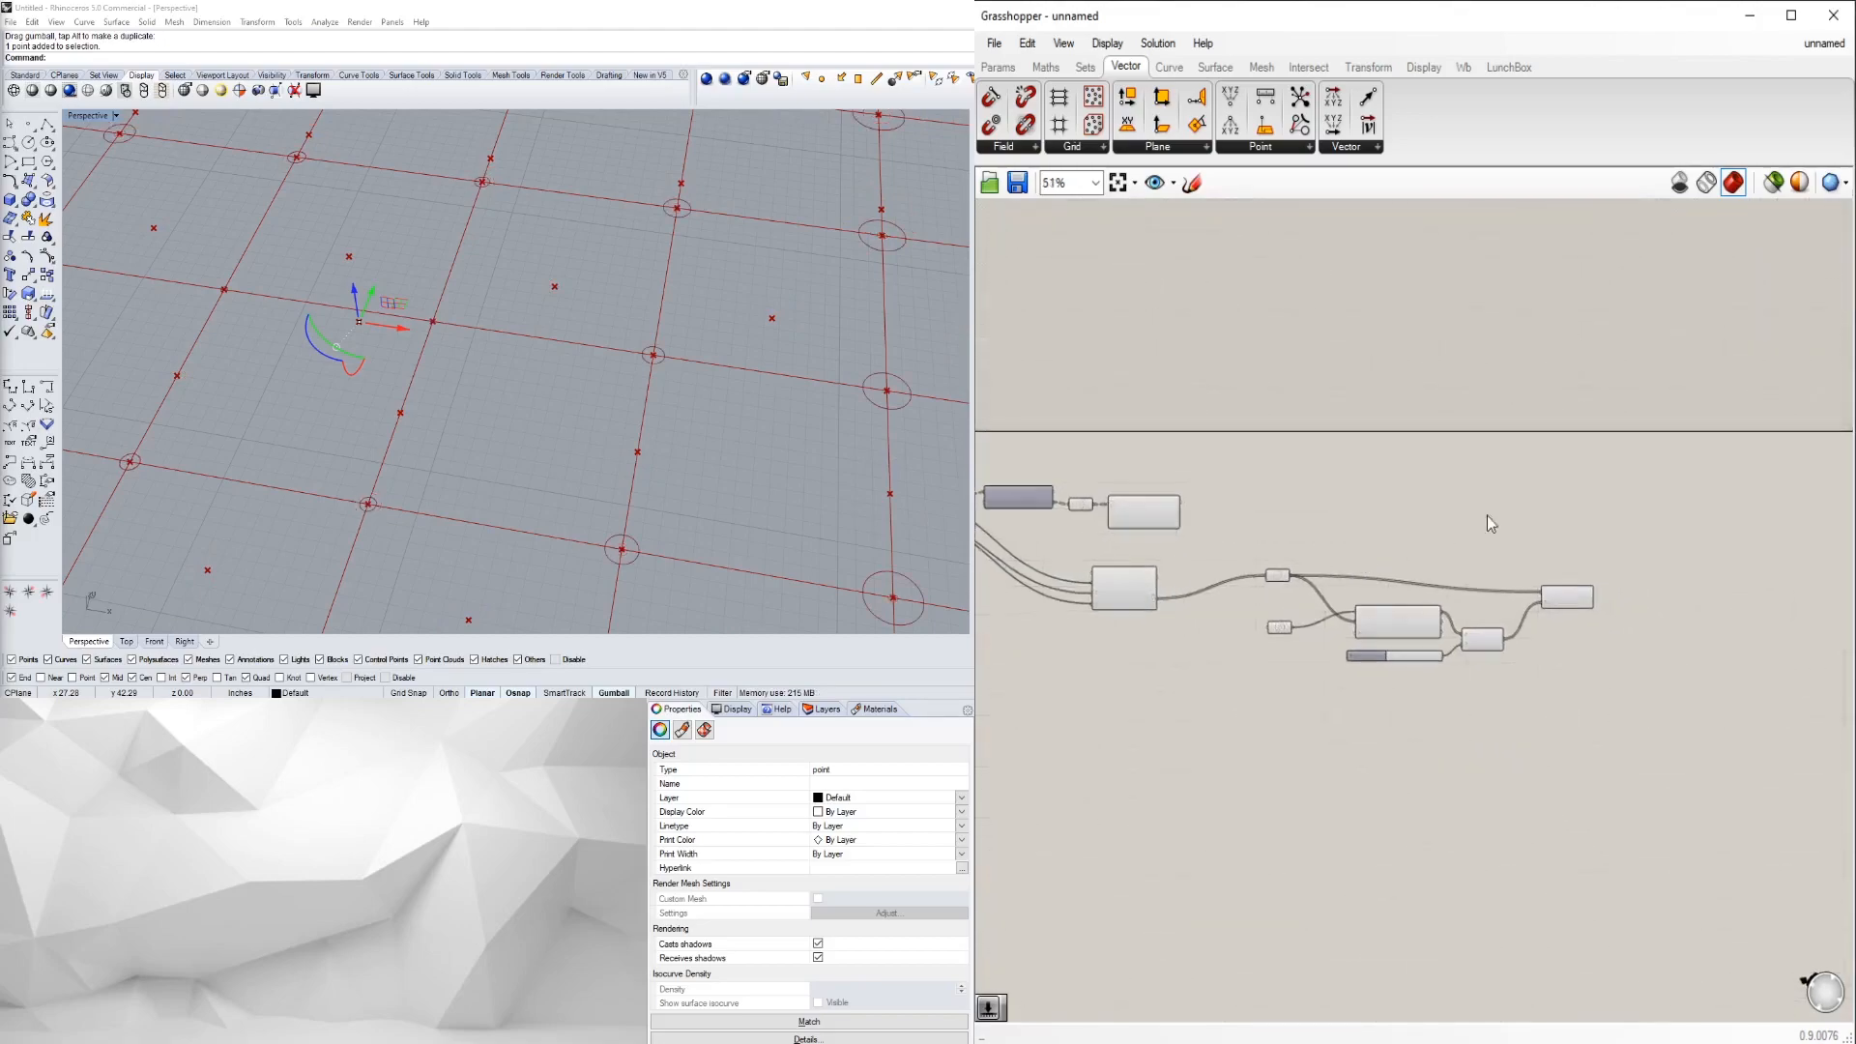
{"action": "scroll", "coordinate": [311, 309], "scroll_direction": "down", "scroll_amount": 6}
{"action": "scroll", "coordinate": [317, 311], "scroll_direction": "down", "scroll_amount": 5}
{"action": "left_click", "coordinate": [508, 293]}
{"action": "scroll", "coordinate": [528, 259], "scroll_direction": "down", "scroll_amount": 6}
{"action": "scroll", "coordinate": [532, 255], "scroll_direction": "up", "scroll_amount": 6}
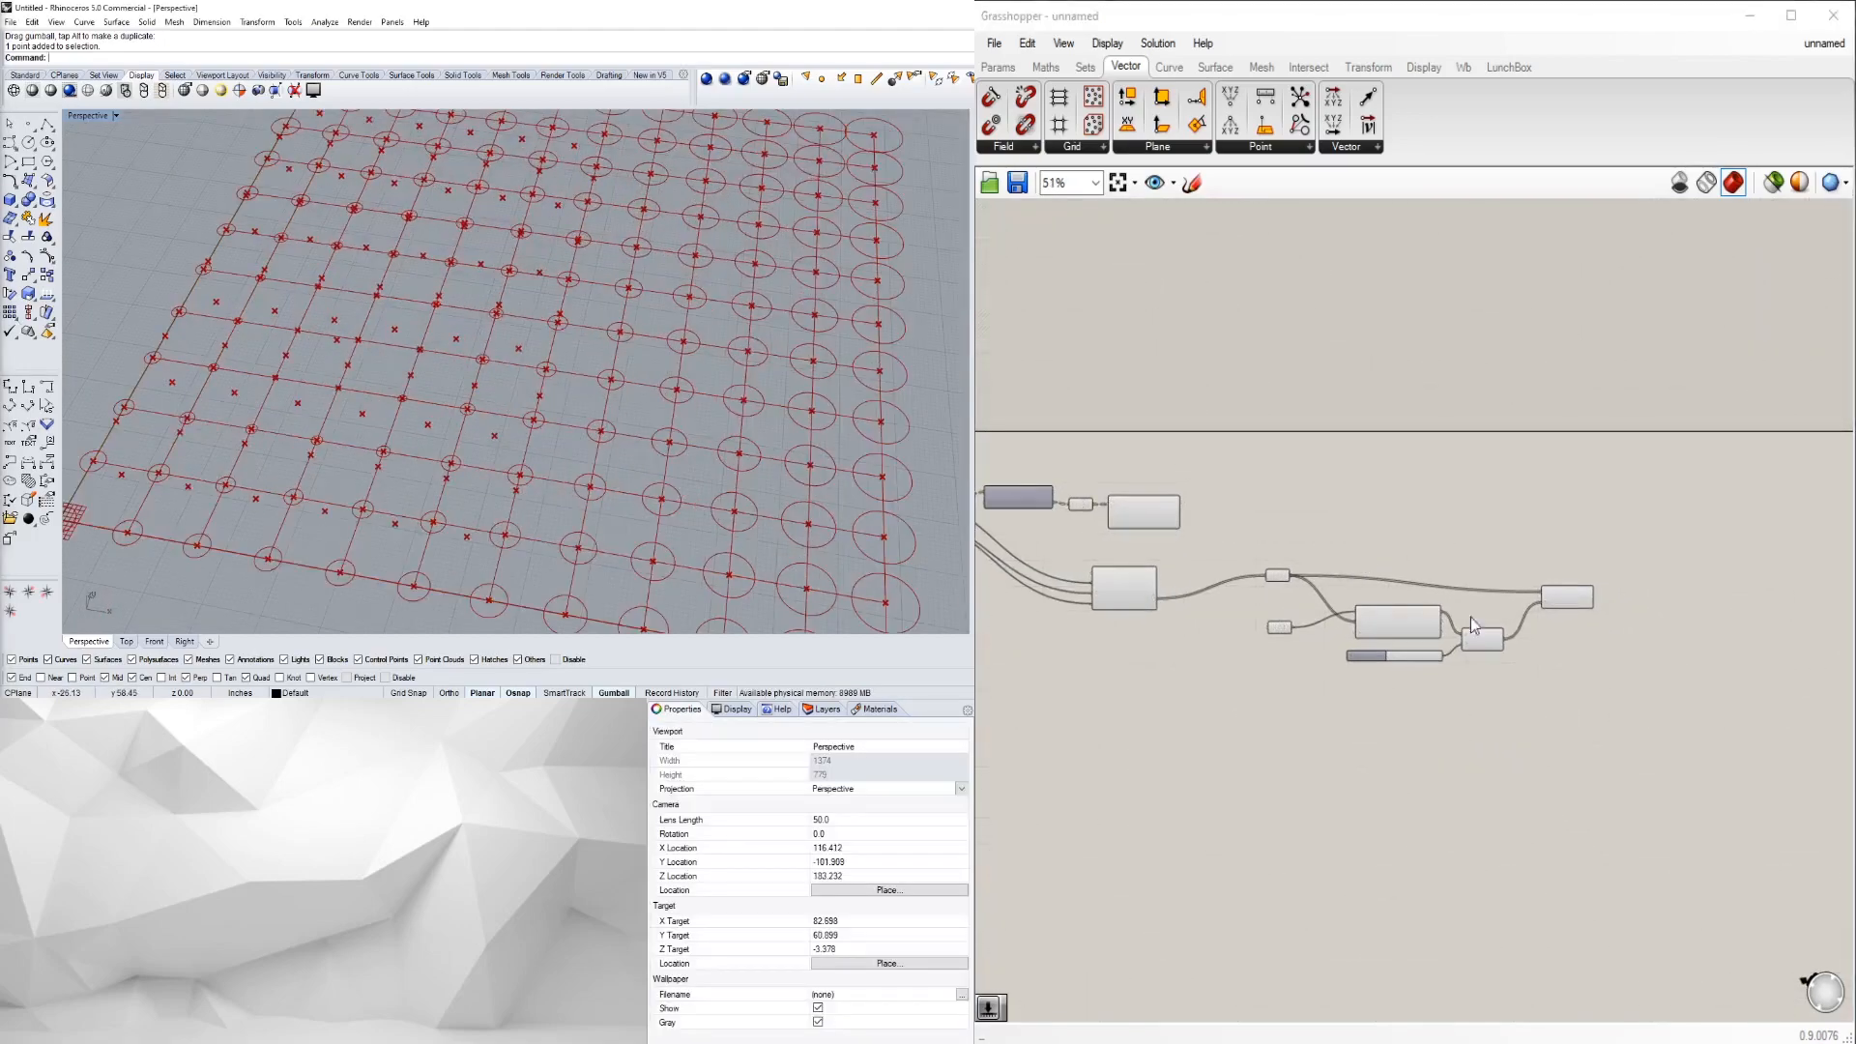
- Turn off the preview of the Explode component, the vertices Point parameter and the culling component
{"action": "right_click_drag", "start_coordinate": [1050, 545], "coordinate": [1350, 542]}
{"action": "scroll", "coordinate": [1350, 541], "scroll_direction": "up", "scroll_amount": 3}
{"action": "left_click_drag", "start_coordinate": [1698, 543], "coordinate": [1302, 418]}
{"action": "middle_click", "coordinate": [1317, 413]}
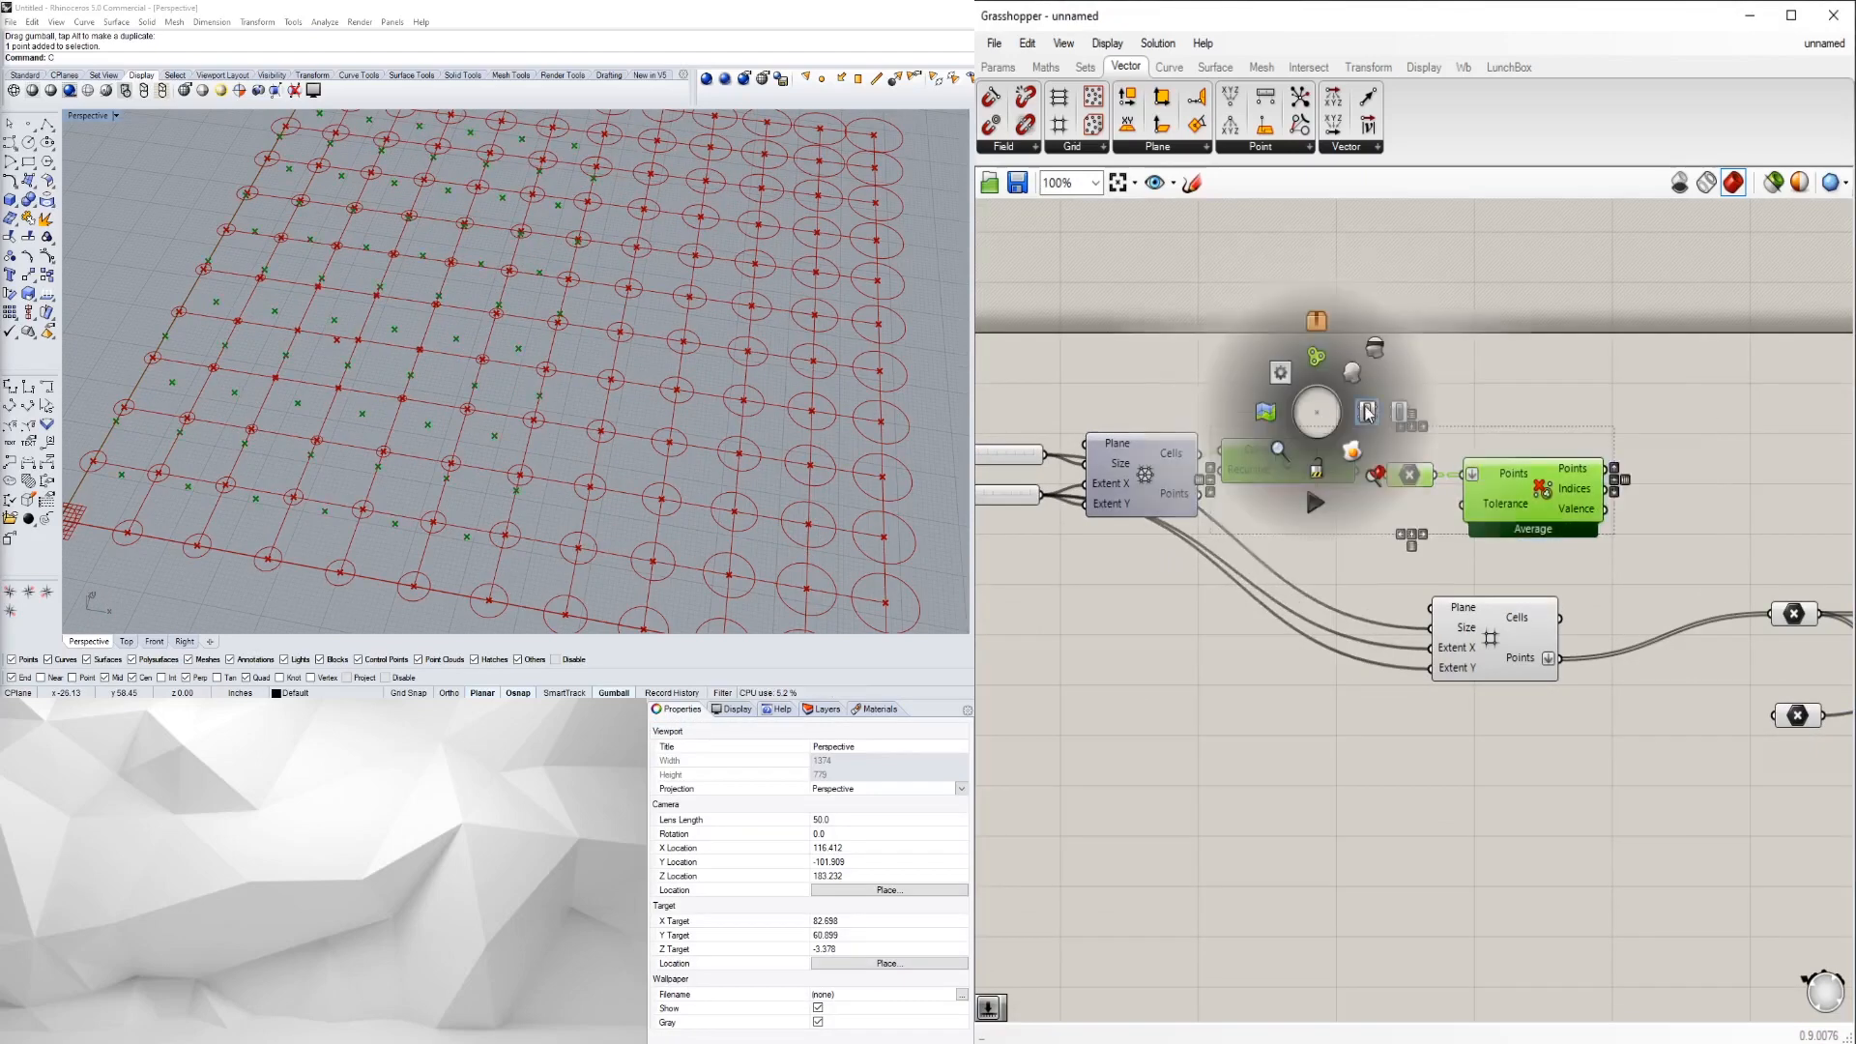
{"action": "left_click", "coordinate": [1376, 360]}
{"action": "scroll", "coordinate": [590, 277], "scroll_direction": "down", "scroll_amount": 2}
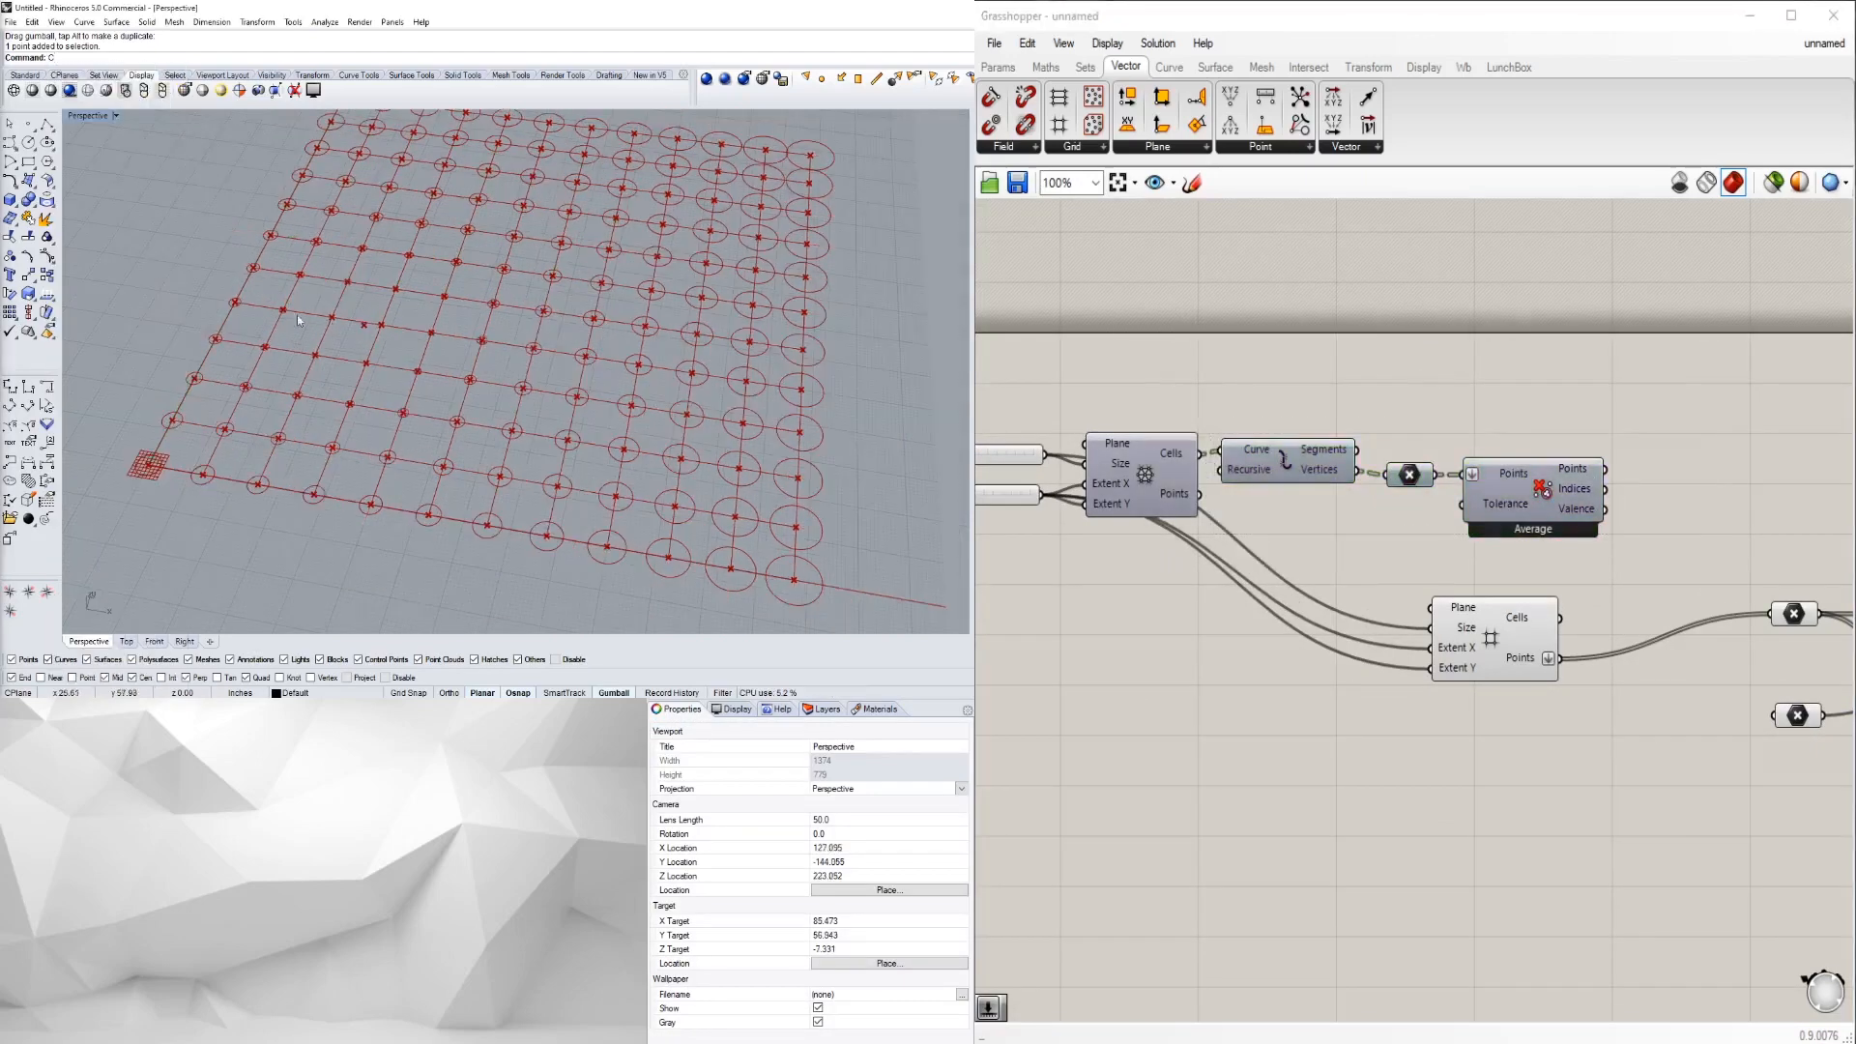
- Switch to the Rhino viewport and move the attractor point toward the middle of the square grid
{"action": "left_click_drag", "start_coordinate": [210, 278], "coordinate": [406, 356]}
{"action": "right_click_drag", "start_coordinate": [402, 336], "coordinate": [418, 391], "text": "shift"}
{"action": "left_click_drag", "start_coordinate": [424, 388], "coordinate": [587, 413]}
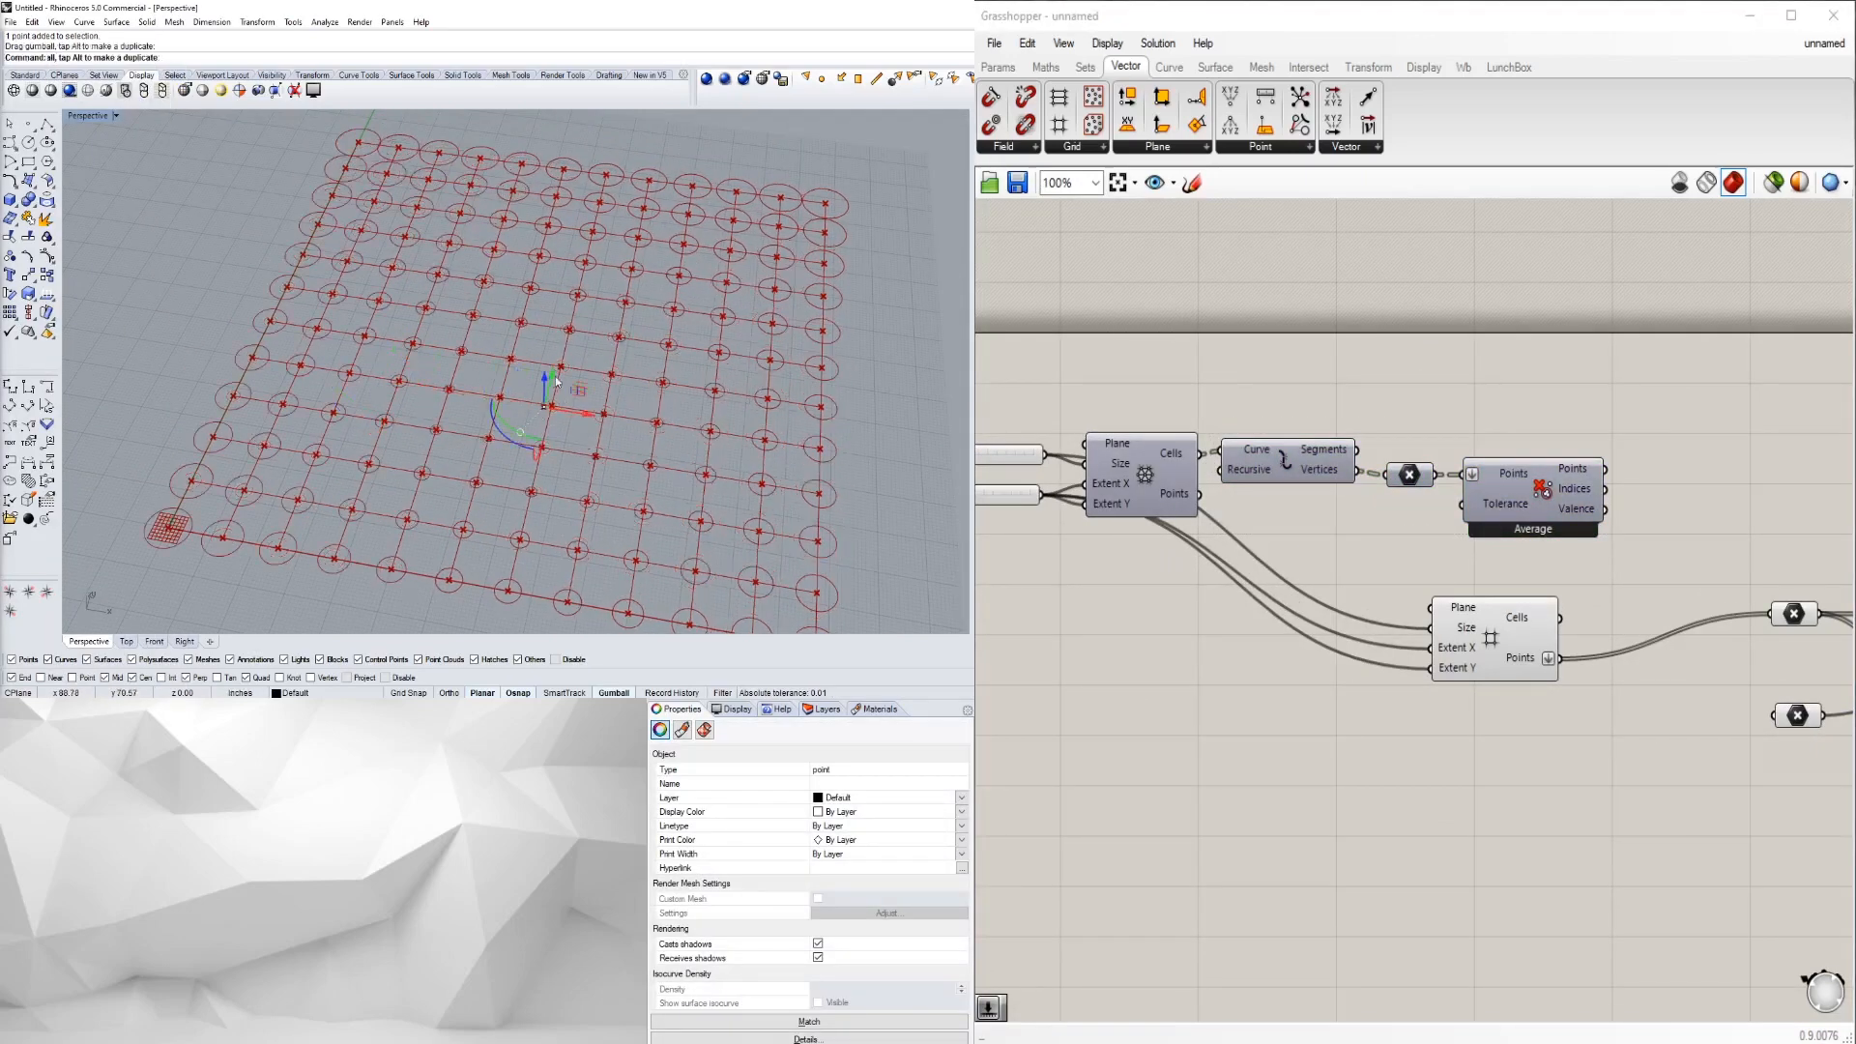
{"action": "right_click_drag", "start_coordinate": [556, 380], "coordinate": [398, 343]}
{"action": "left_click_drag", "start_coordinate": [549, 389], "coordinate": [632, 326]}
{"action": "left_click", "coordinate": [75, 394]}
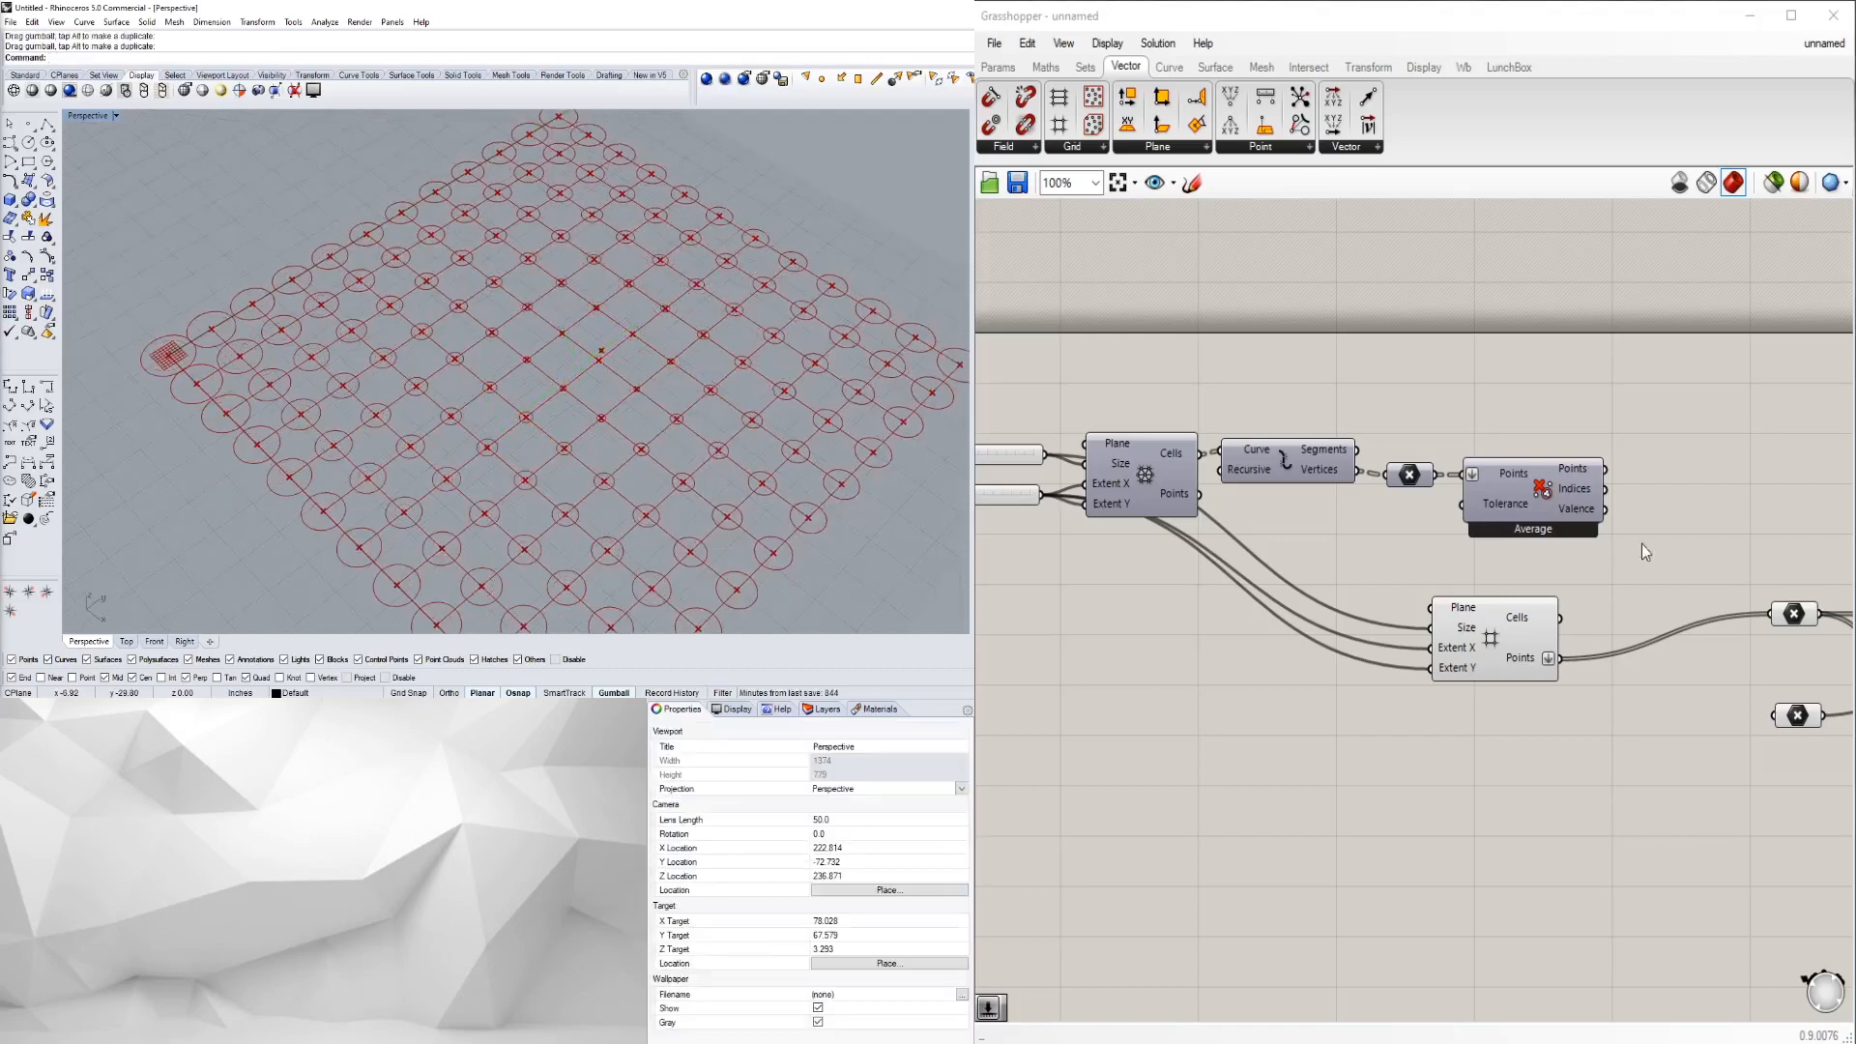
- Move the target Point parameter closer to the Attractor and level with the Circle's Plane input
{"action": "scroll", "coordinate": [1431, 558], "scroll_direction": "up", "scroll_amount": 2}
{"action": "right_click_drag", "start_coordinate": [1431, 558], "coordinate": [1150, 585]}
{"action": "scroll", "coordinate": [1682, 600], "scroll_direction": "down", "scroll_amount": 3}
{"action": "right_click_drag", "start_coordinate": [1683, 599], "coordinate": [1215, 545]}
{"action": "scroll", "coordinate": [1218, 545], "scroll_direction": "down", "scroll_amount": 1}
{"action": "scroll", "coordinate": [1067, 590], "scroll_direction": "up", "scroll_amount": 2}
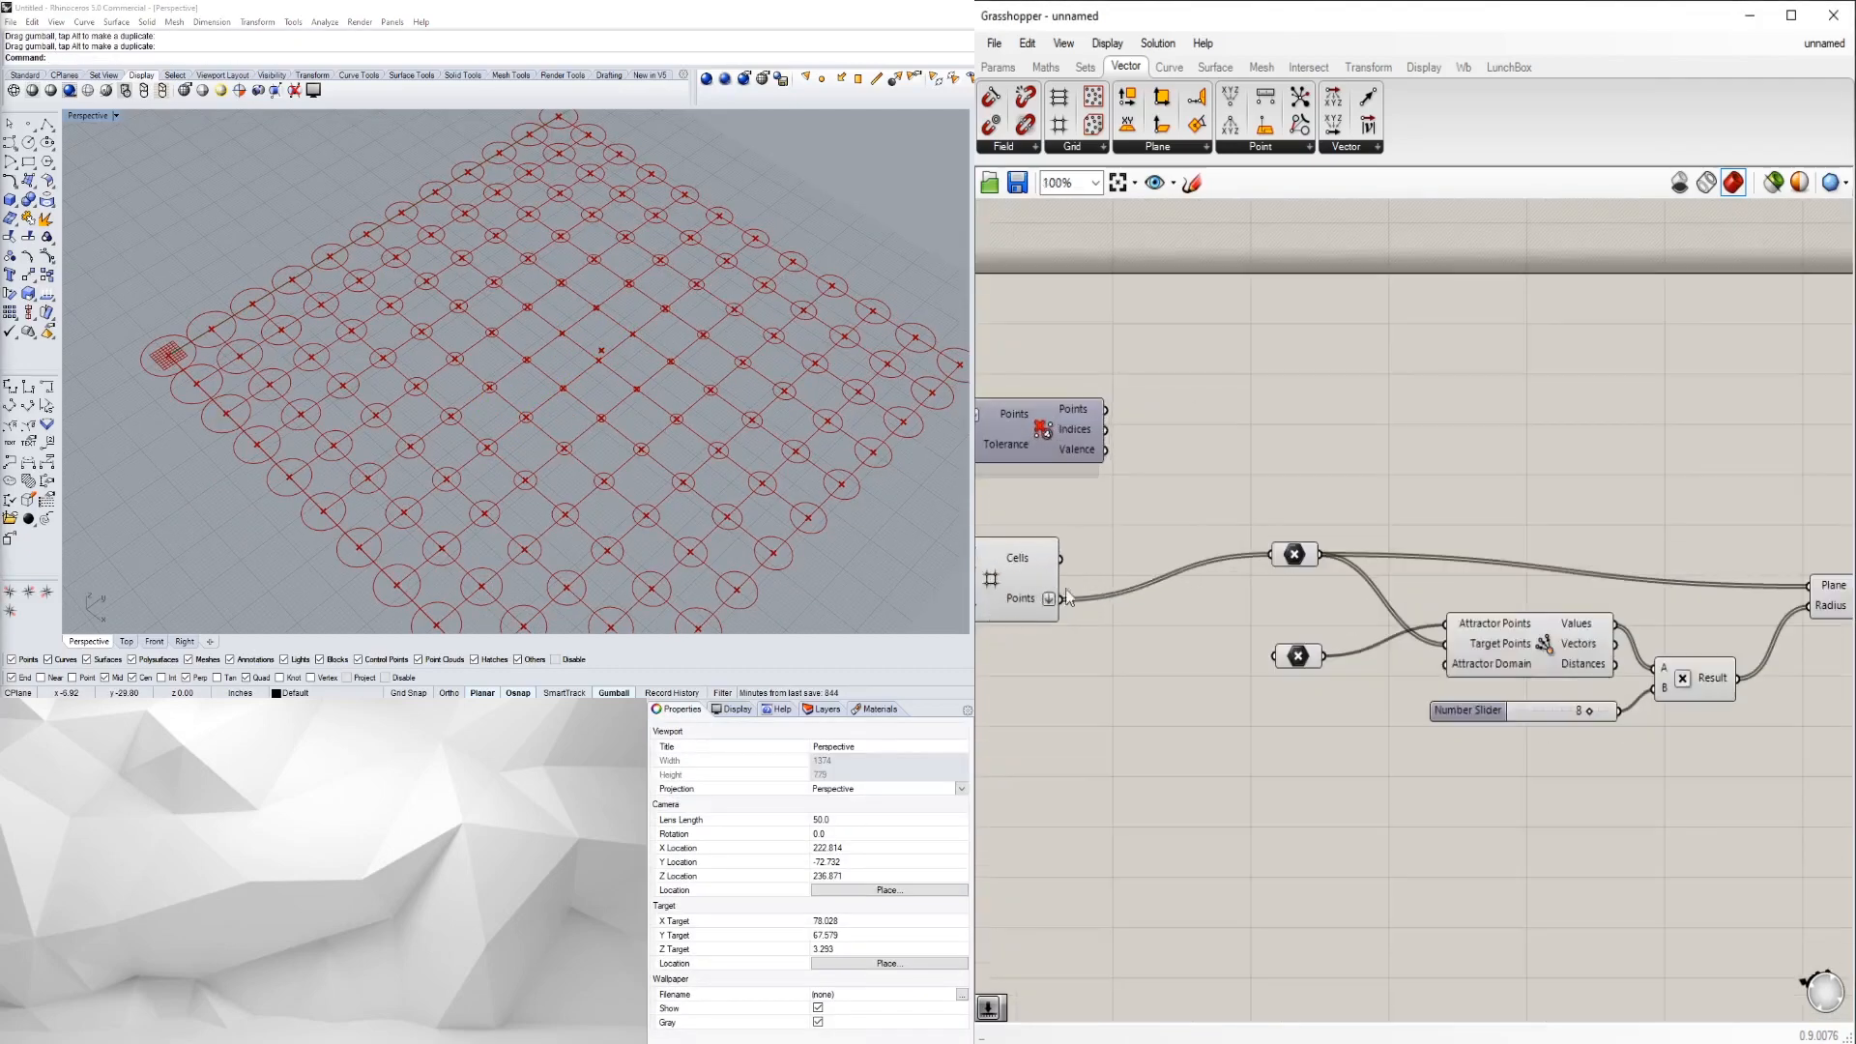
{"action": "right_click_drag", "start_coordinate": [1067, 596], "coordinate": [1185, 572]}
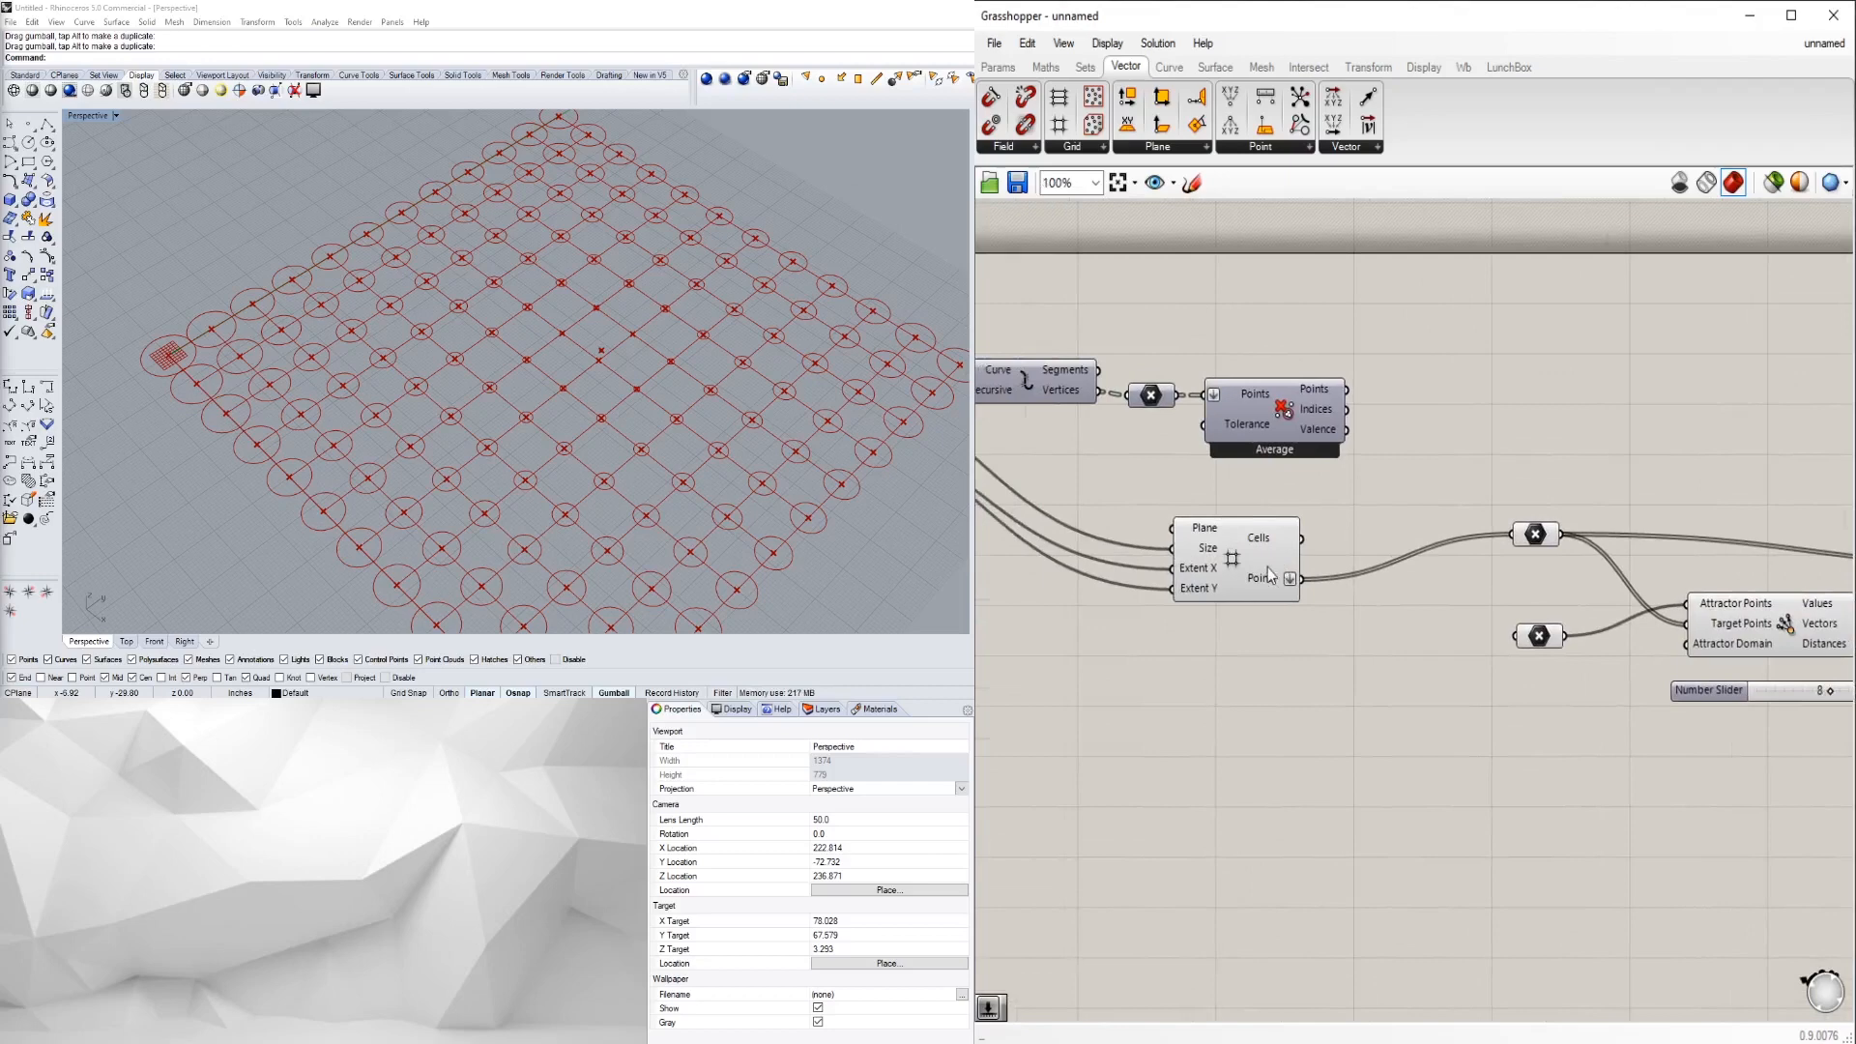
{"action": "scroll", "coordinate": [1269, 576], "scroll_direction": "down", "scroll_amount": 2}
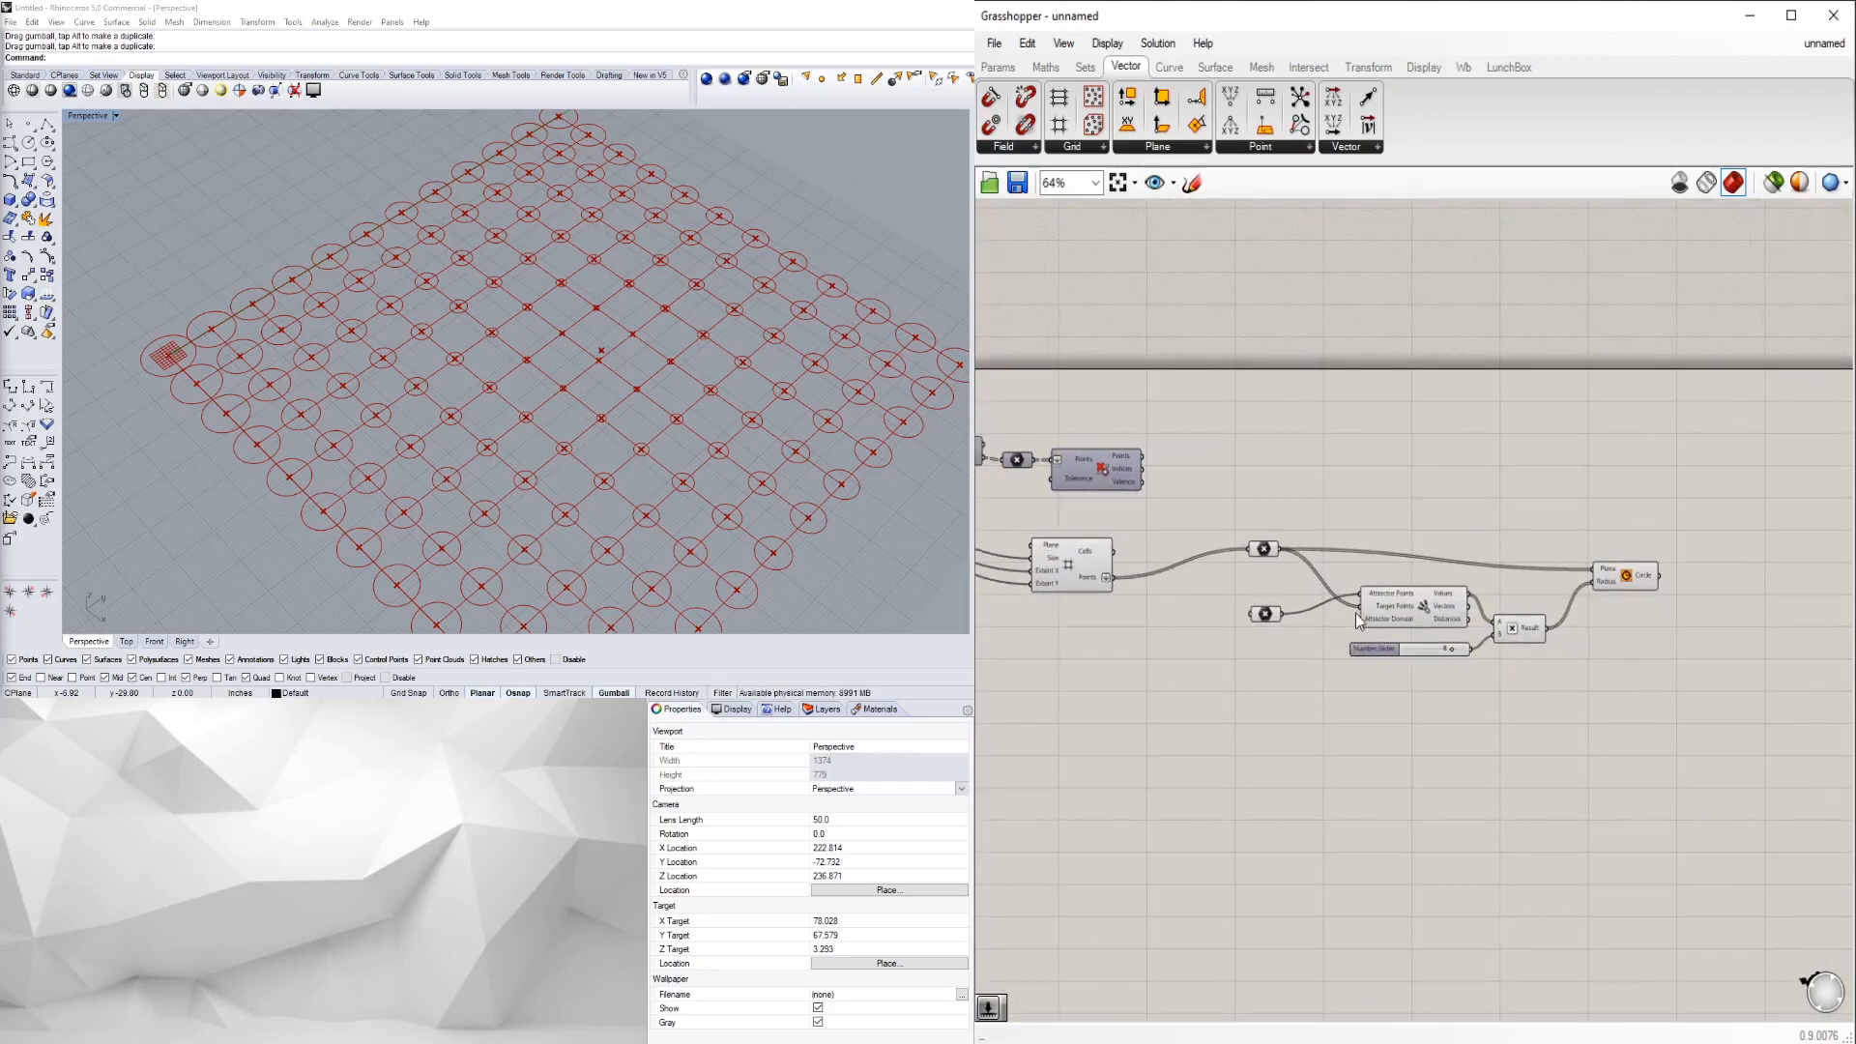
{"action": "left_click", "coordinate": [1262, 551]}
{"action": "scroll", "coordinate": [1261, 551], "scroll_direction": "up", "scroll_amount": 2}
{"action": "left_click", "coordinate": [1313, 551]}
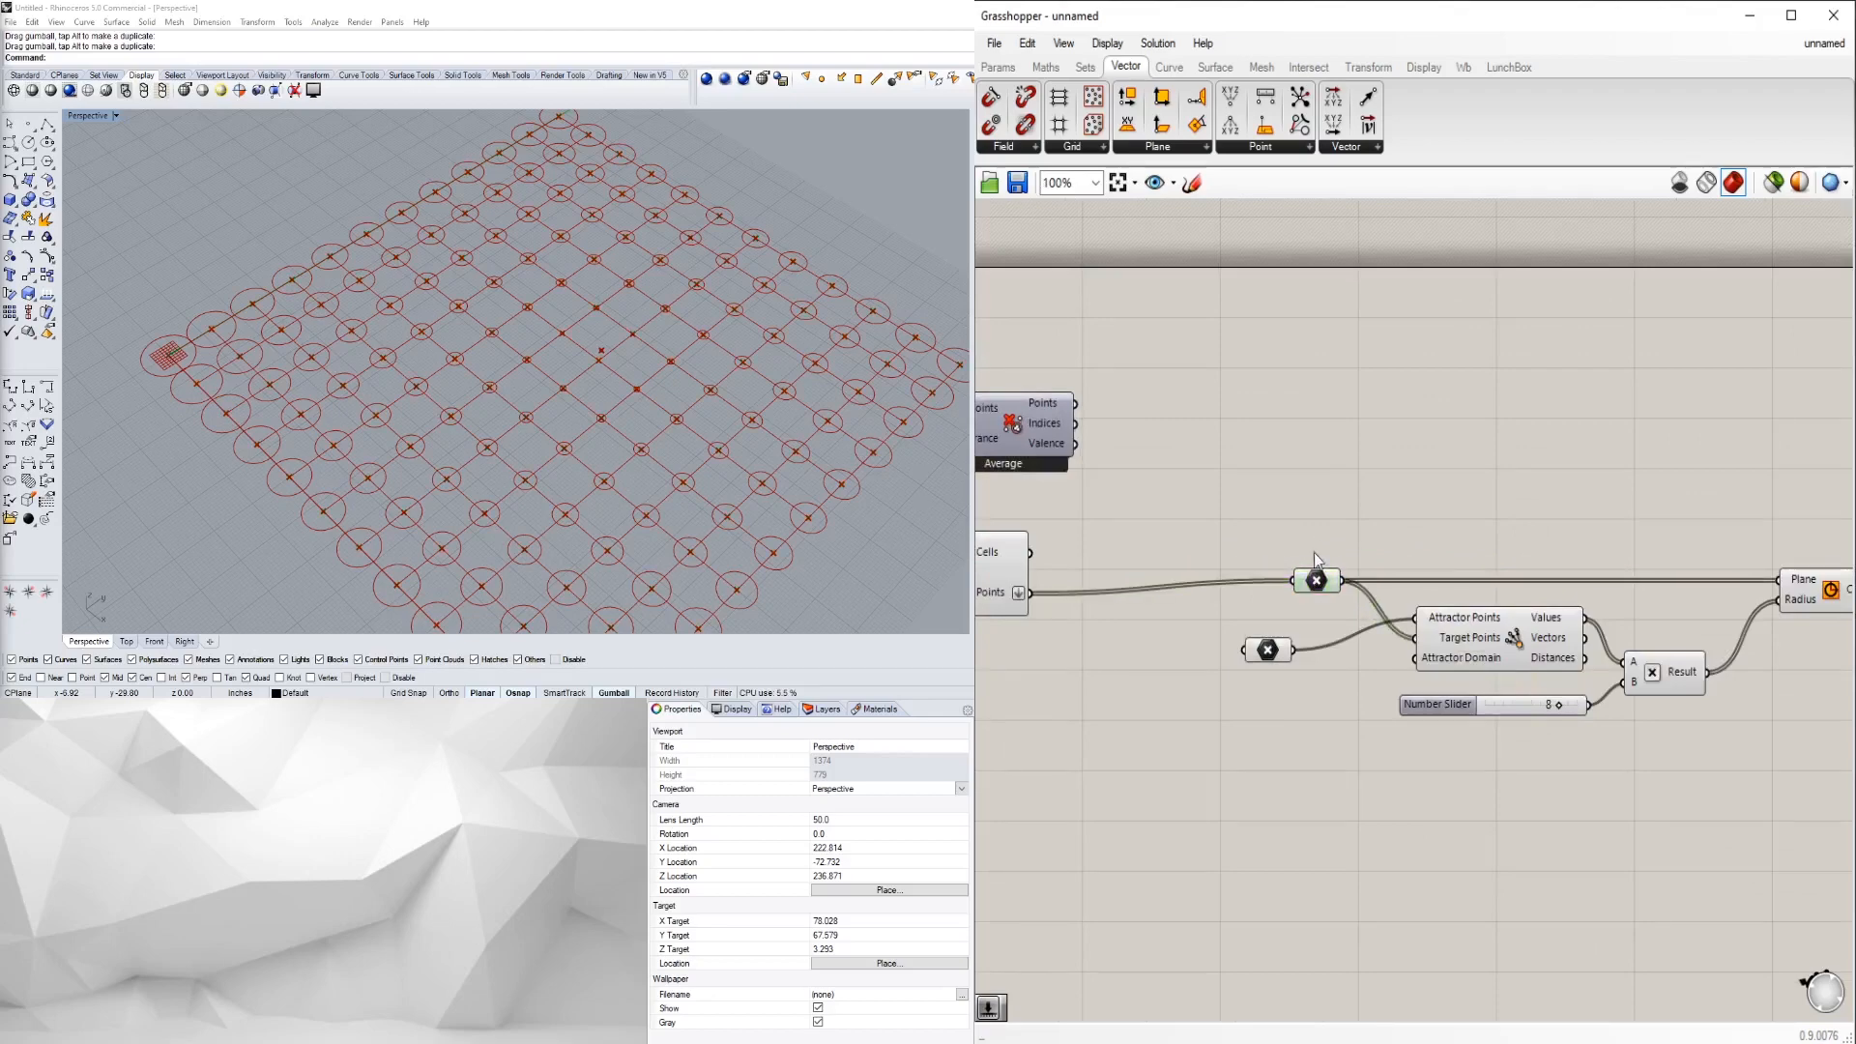
- Reconnect the culling component's Points output to the target Point parameter in place of the square grid points
{"action": "right_click_drag", "start_coordinate": [1150, 609], "coordinate": [1401, 584]}
{"action": "scroll", "coordinate": [1401, 584], "scroll_direction": "down", "scroll_amount": 1}
{"action": "scroll", "coordinate": [1319, 478], "scroll_direction": "up", "scroll_amount": 1}
{"action": "left_click_drag", "start_coordinate": [1346, 407], "coordinate": [1566, 580]}
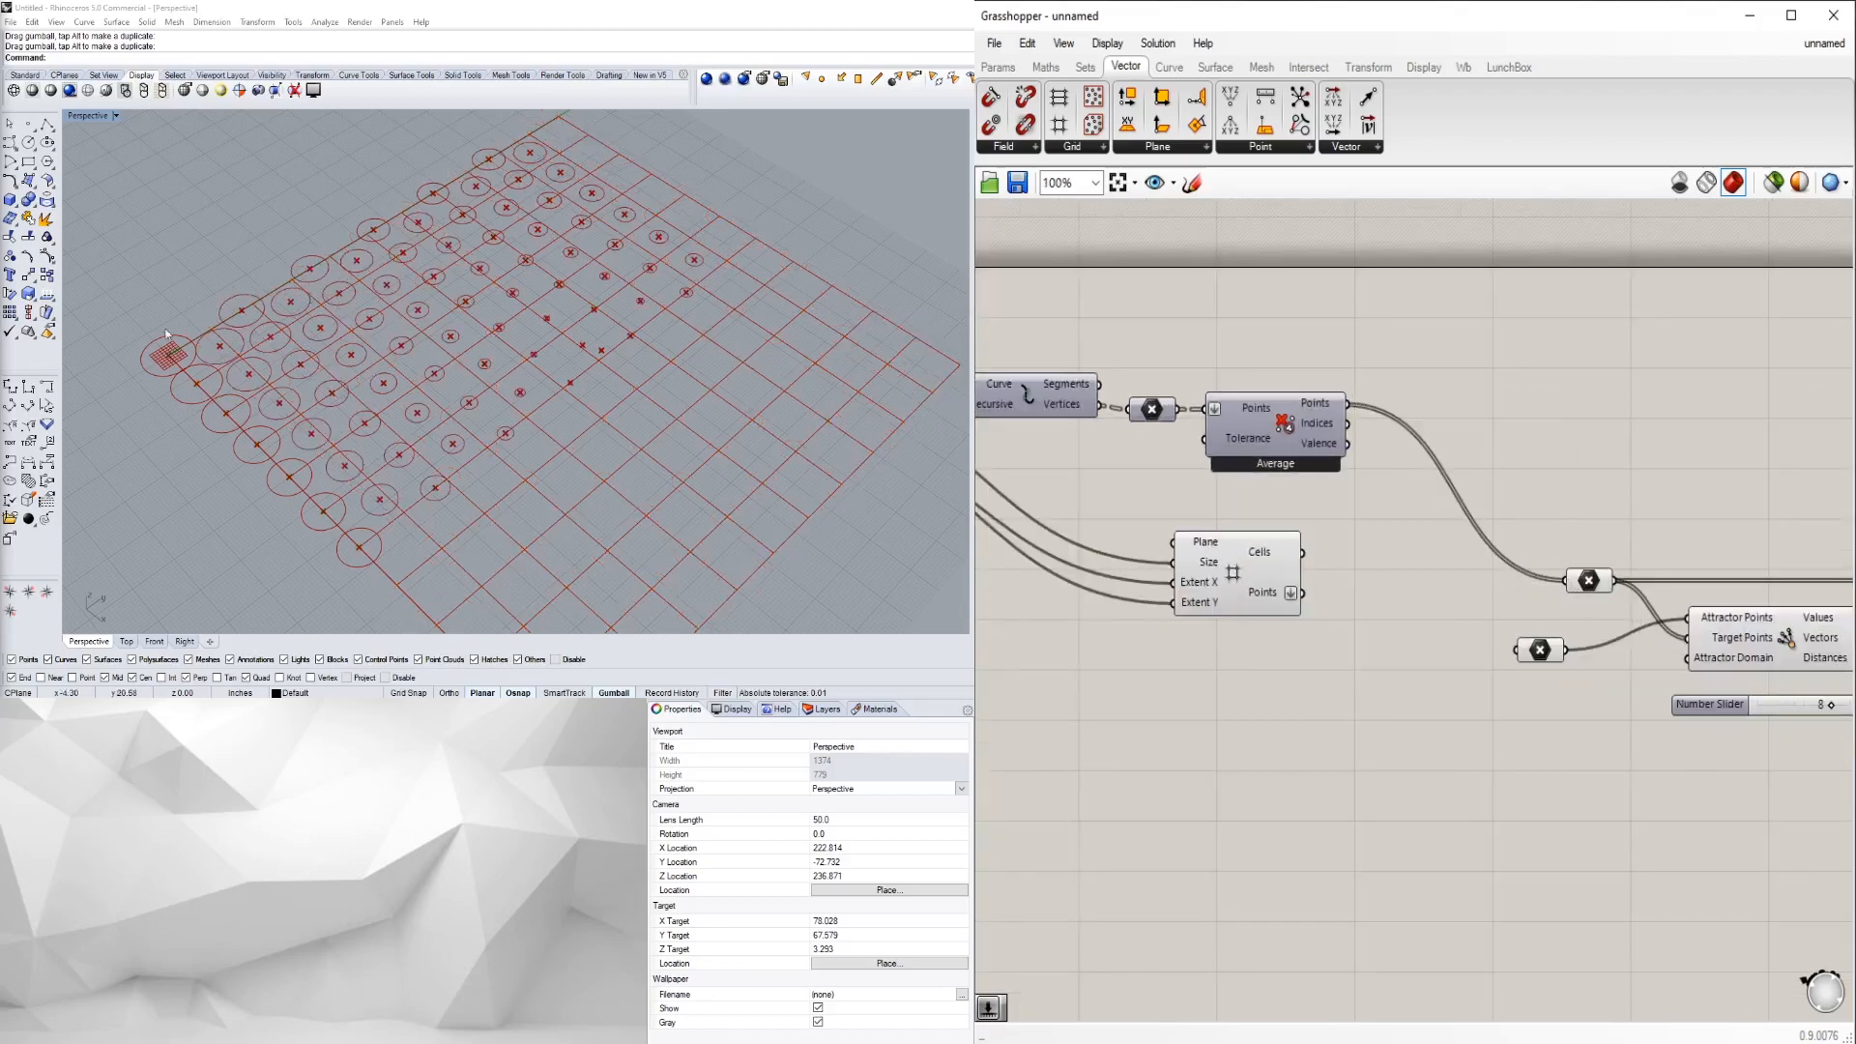
- Turn off the preview of the square grid component
{"action": "left_click", "coordinate": [1231, 571]}
{"action": "right_click", "coordinate": [1245, 577]}
{"action": "left_click", "coordinate": [1274, 615]}
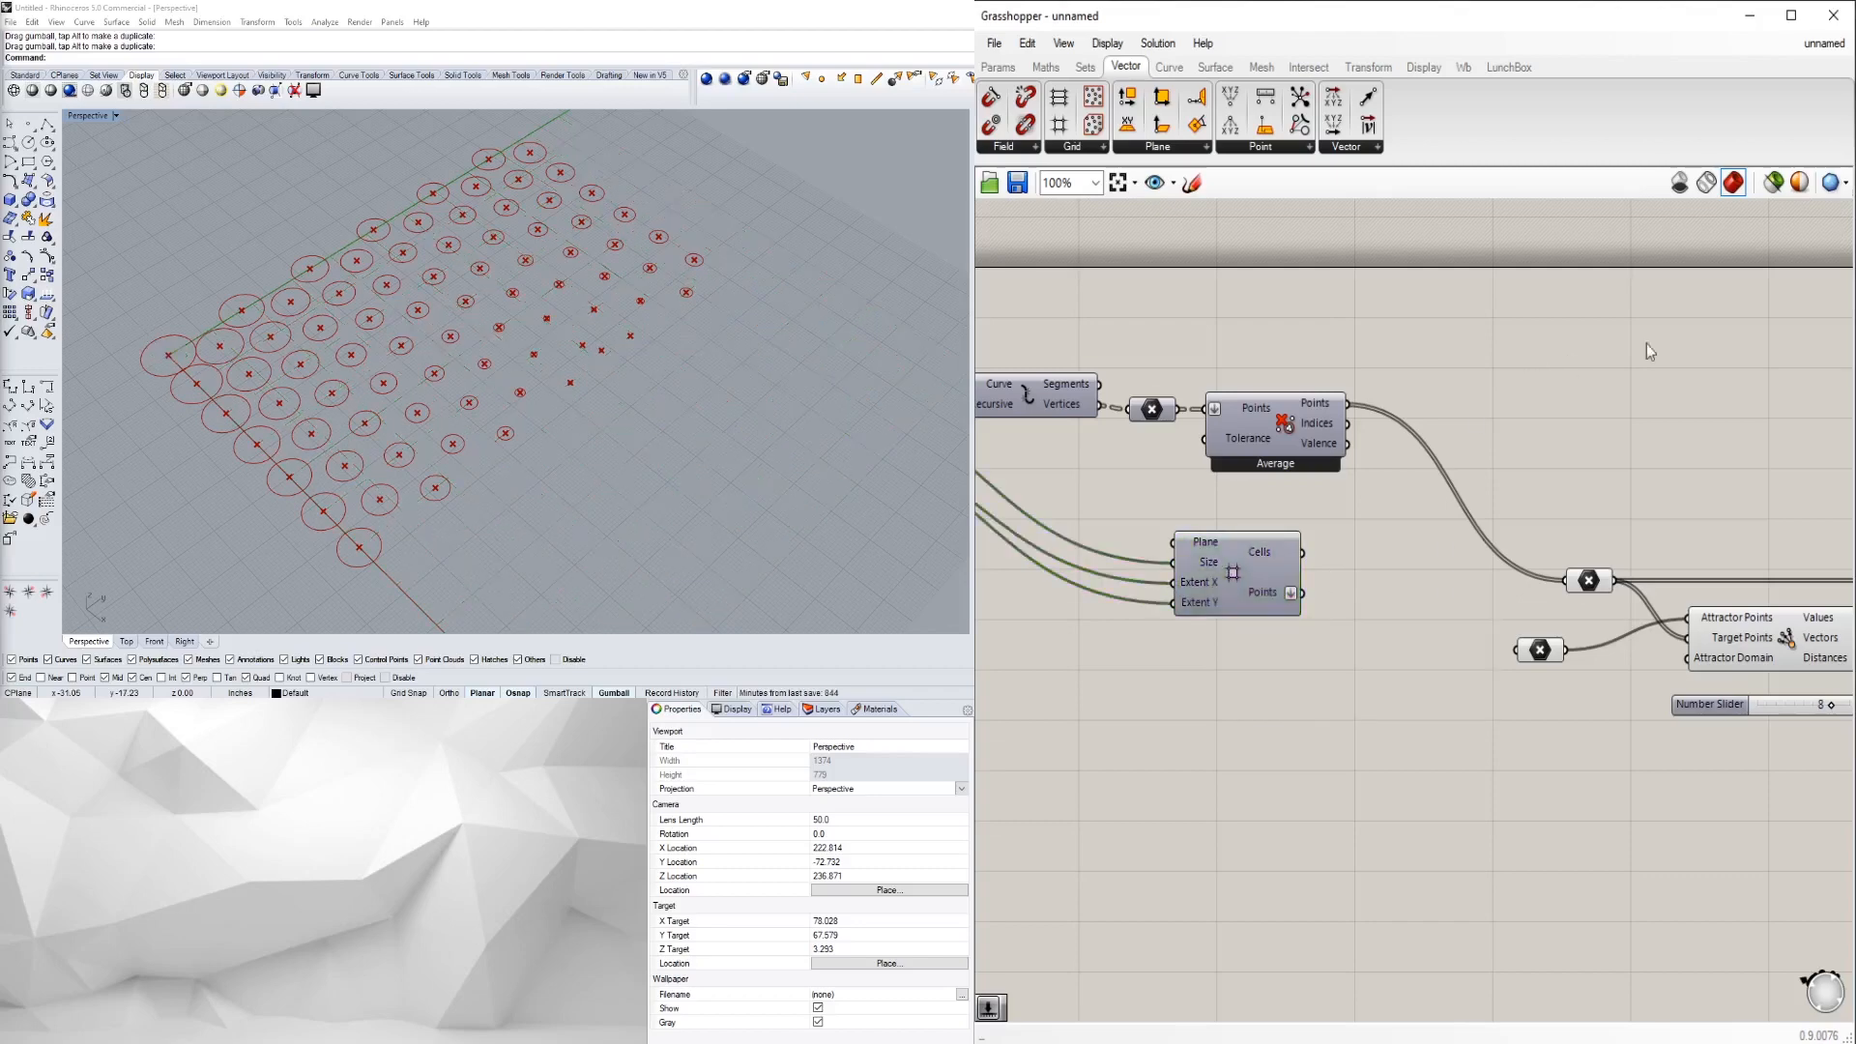
- Move the attractor point in the Rhino viewport in among the smaller circles and view the pattern from another side
{"action": "right_click_drag", "start_coordinate": [85, 450], "coordinate": [193, 440]}
{"action": "scroll", "coordinate": [522, 373], "scroll_direction": "down", "scroll_amount": 5}
{"action": "left_click_drag", "start_coordinate": [435, 236], "coordinate": [571, 379]}
{"action": "scroll", "coordinate": [498, 314], "scroll_direction": "up", "scroll_amount": 5}
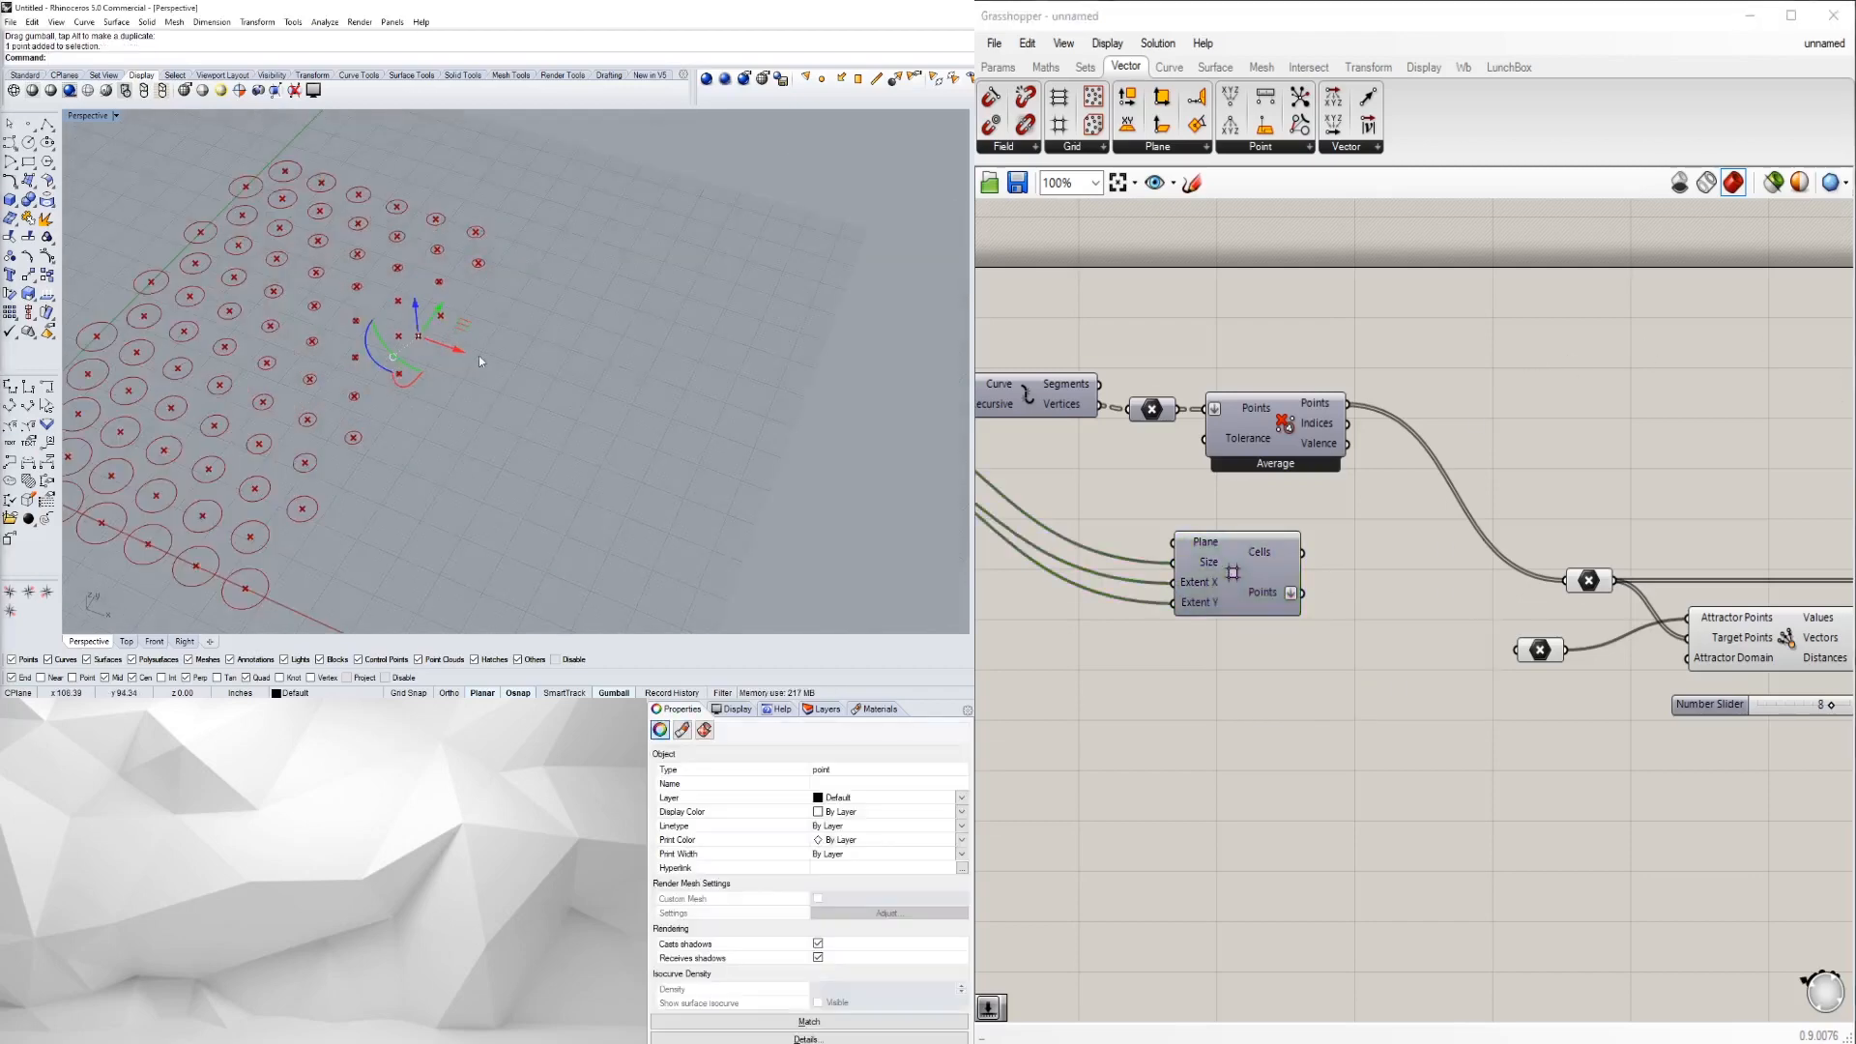
{"action": "left_click_drag", "start_coordinate": [455, 351], "coordinate": [367, 292]}
{"action": "right_click_drag", "start_coordinate": [280, 388], "coordinate": [667, 401]}
{"action": "key", "text": "Escape"}
{"action": "scroll", "coordinate": [1630, 646], "scroll_direction": "down", "scroll_amount": 2}
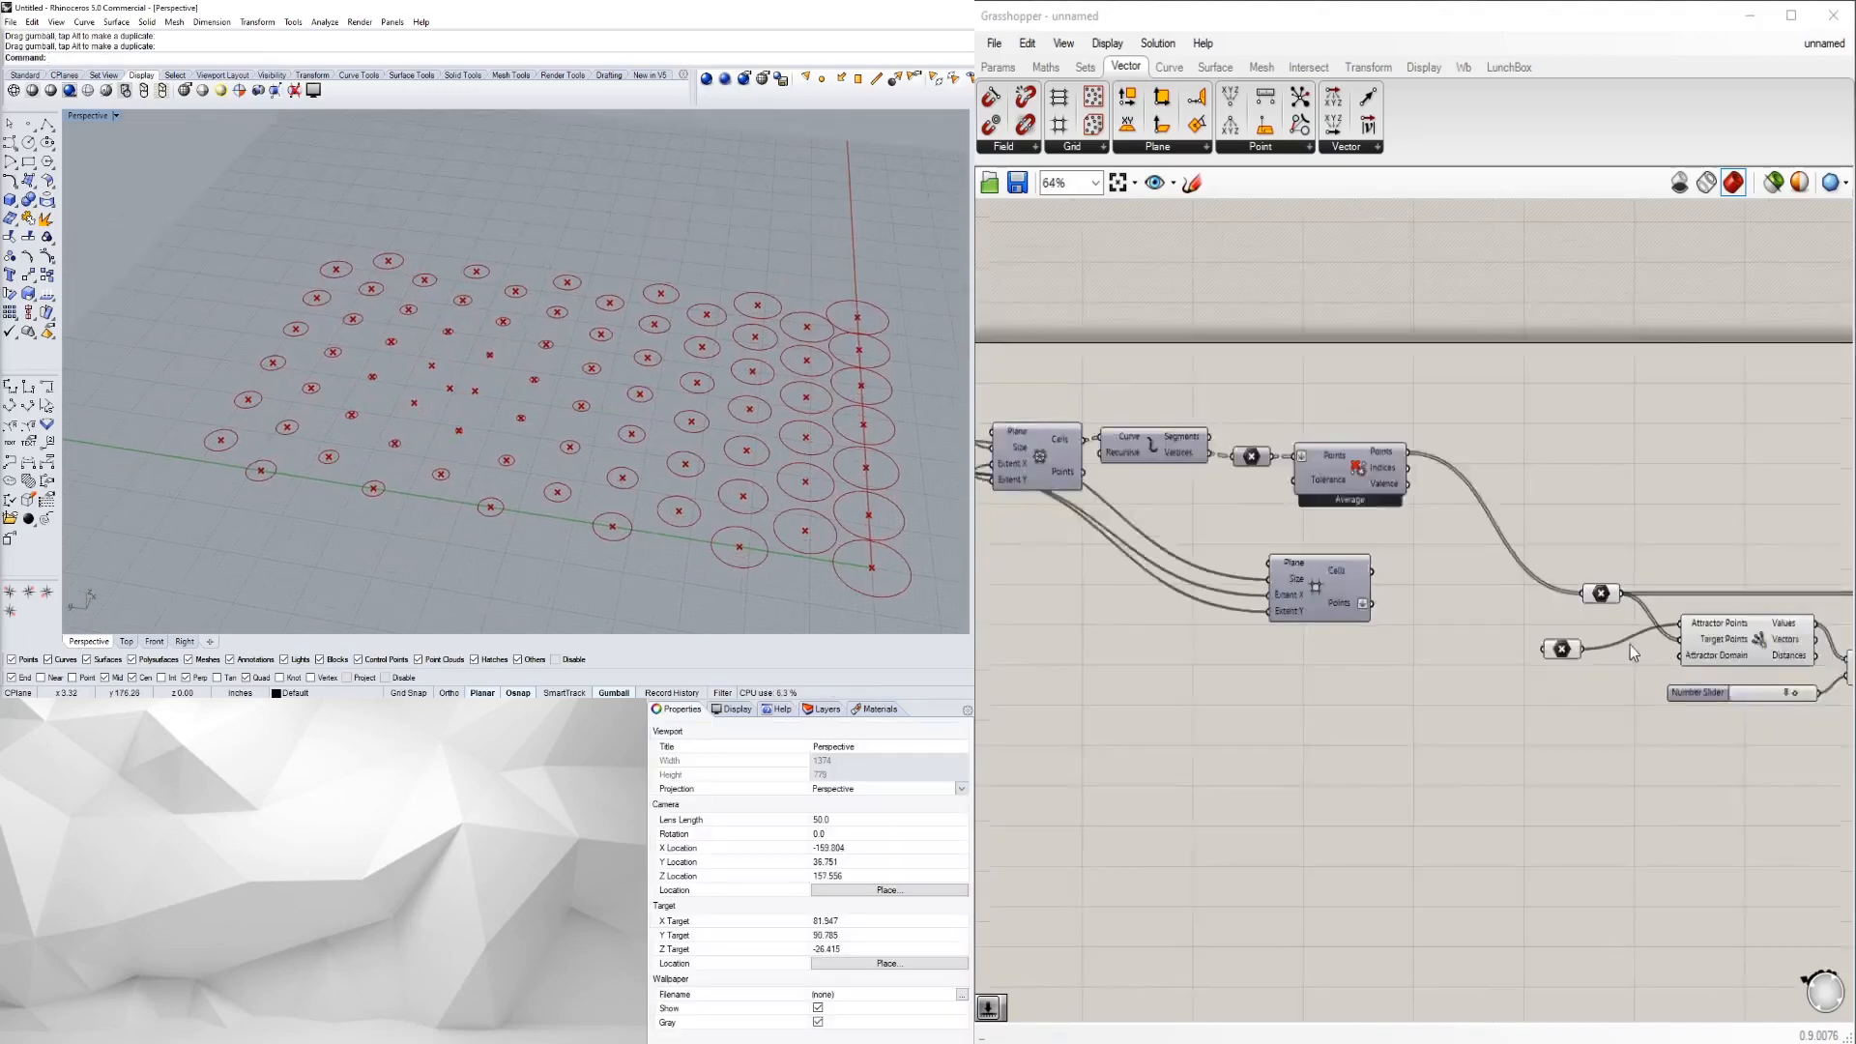
- Align the attractor Point parameter under the target one, and move both with the Attractor-to-Circle components up beside the culling component
{"action": "left_click_drag", "start_coordinate": [1426, 618], "coordinate": [1461, 592]}
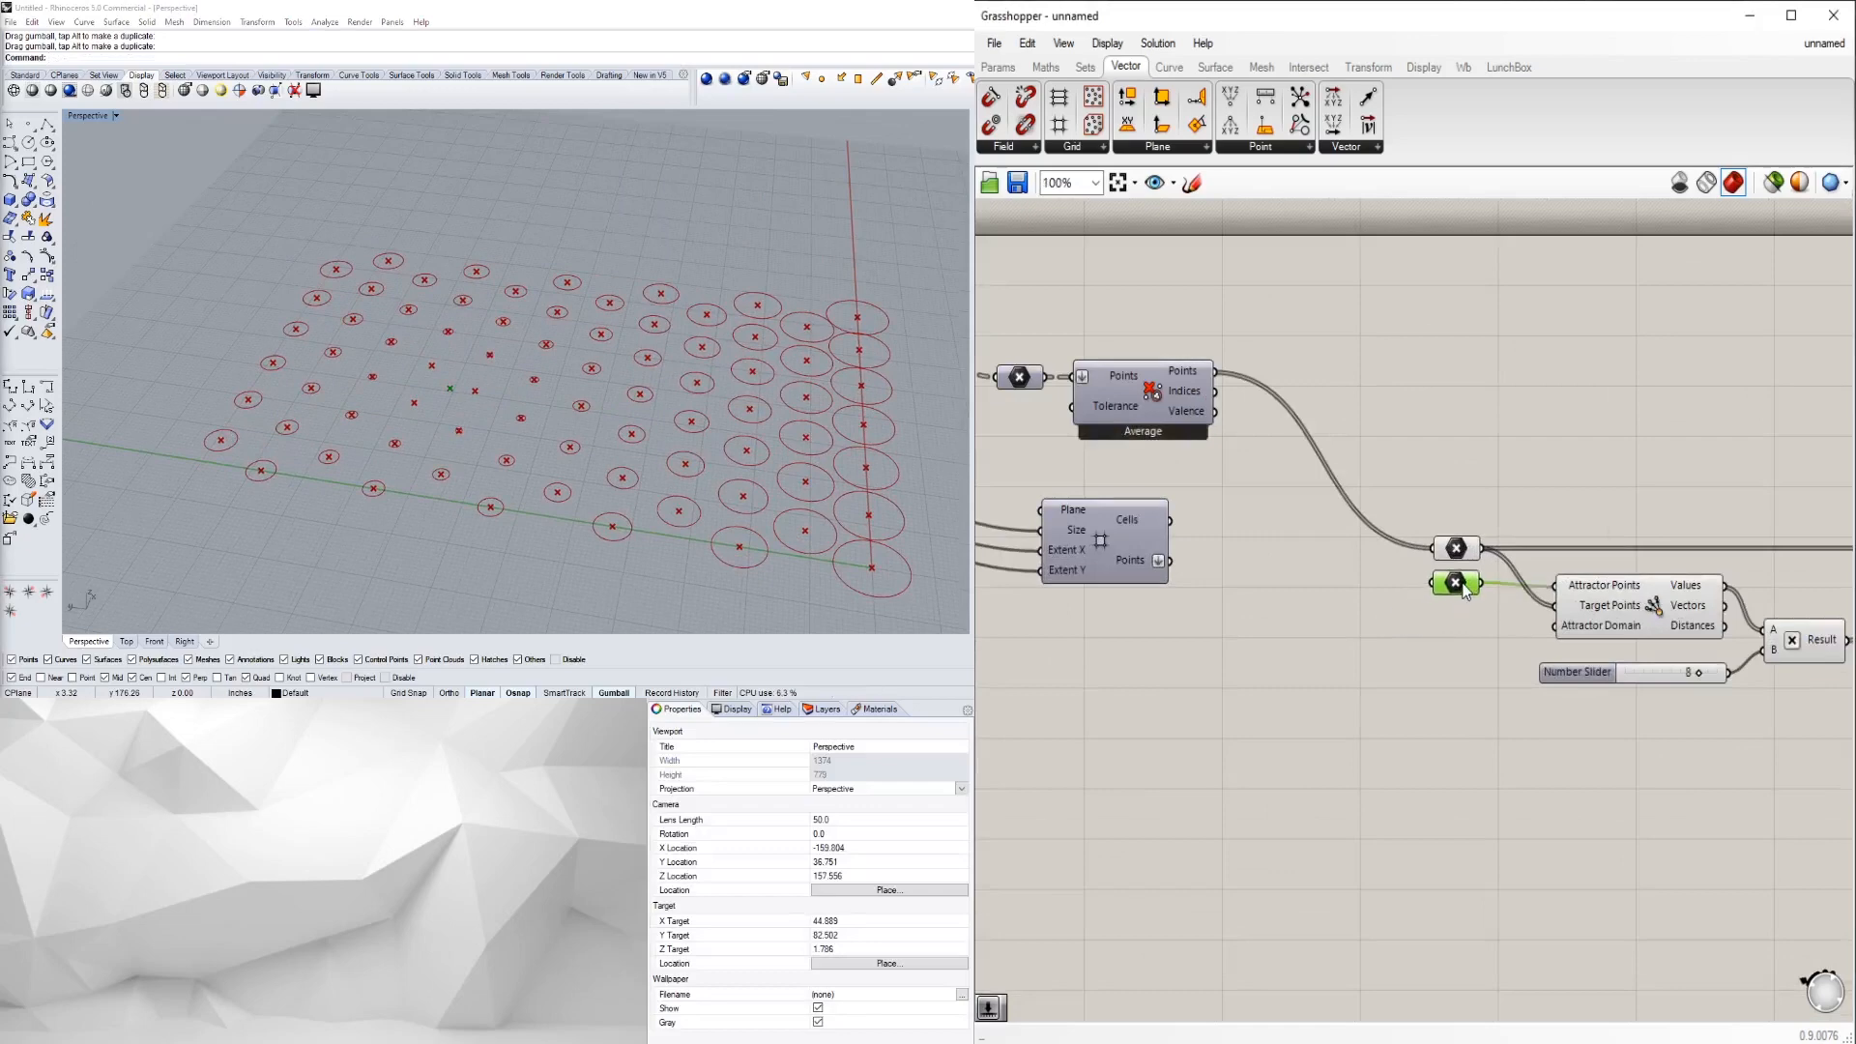
{"action": "scroll", "coordinate": [1463, 659], "scroll_direction": "down", "scroll_amount": 2}
{"action": "left_click_drag", "start_coordinate": [1759, 721], "coordinate": [1369, 581]}
{"action": "scroll", "coordinate": [1465, 630], "scroll_direction": "up", "scroll_amount": 3}
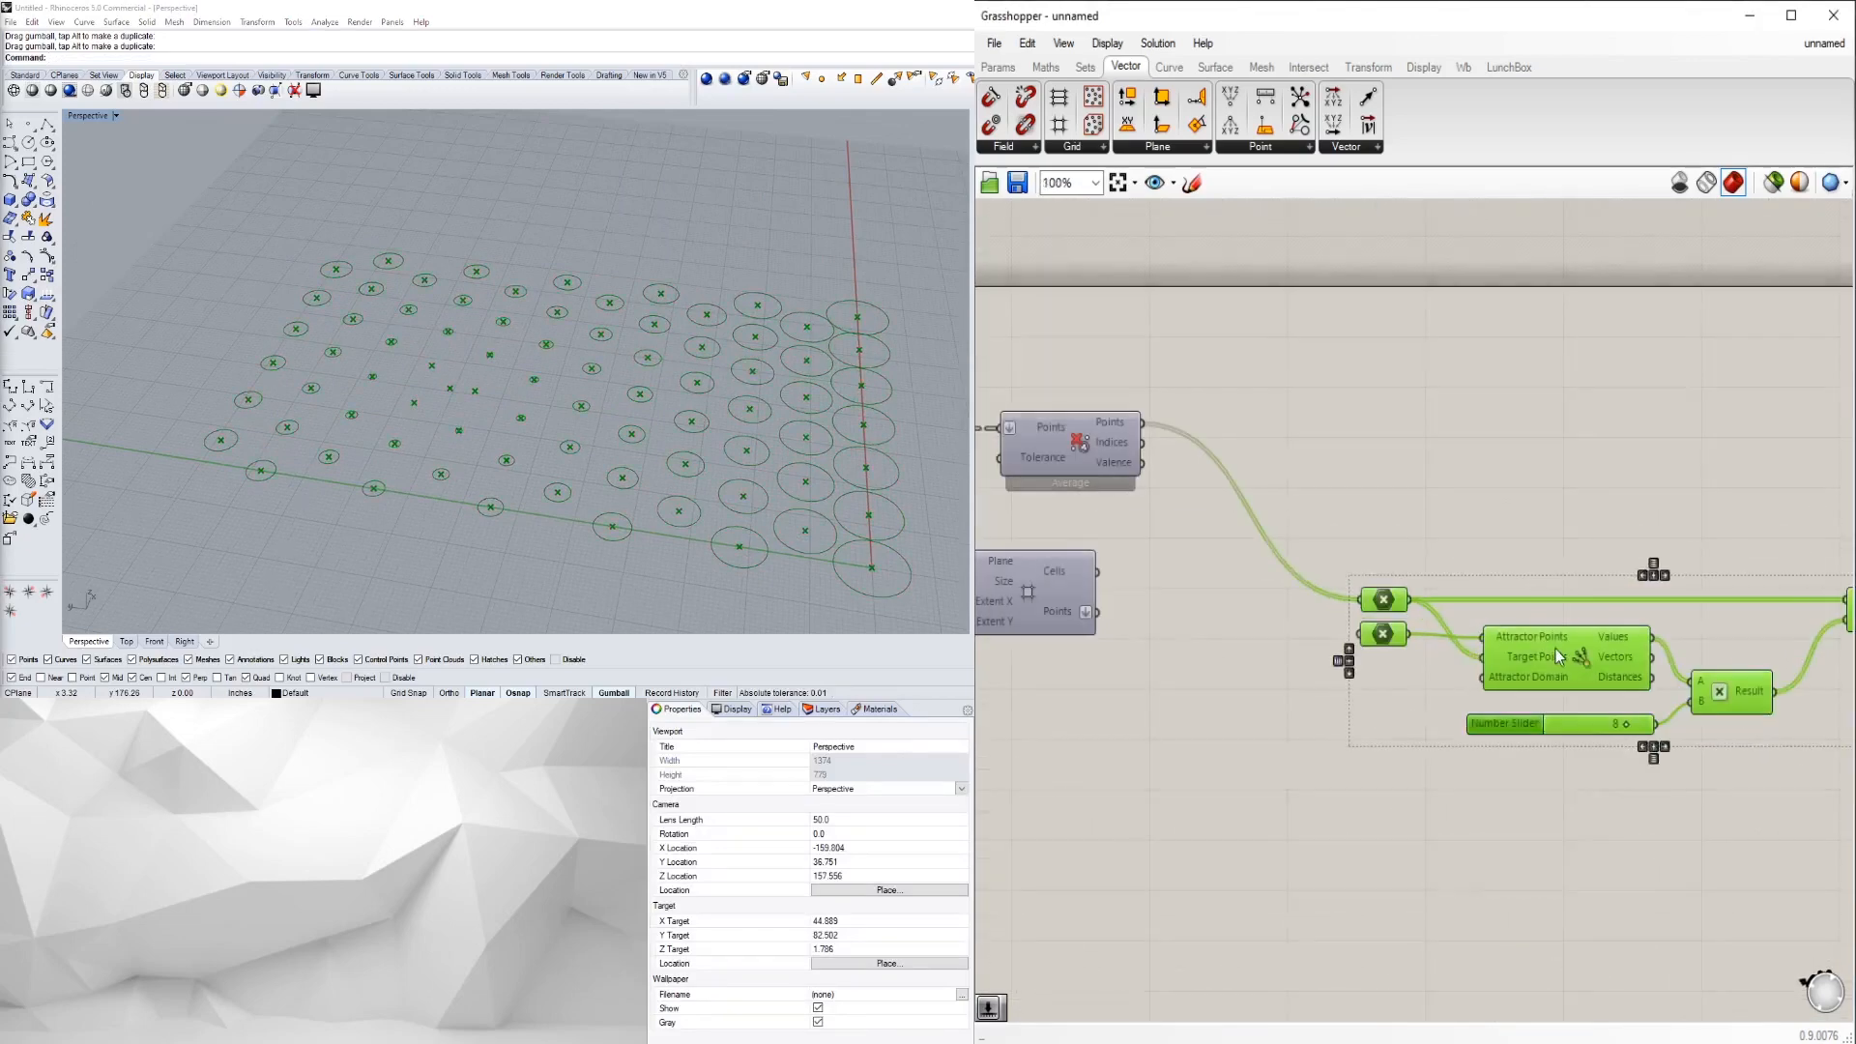
{"action": "right_click_drag", "start_coordinate": [1552, 634], "coordinate": [1439, 527]}
{"action": "left_click_drag", "start_coordinate": [1448, 551], "coordinate": [1373, 478]}
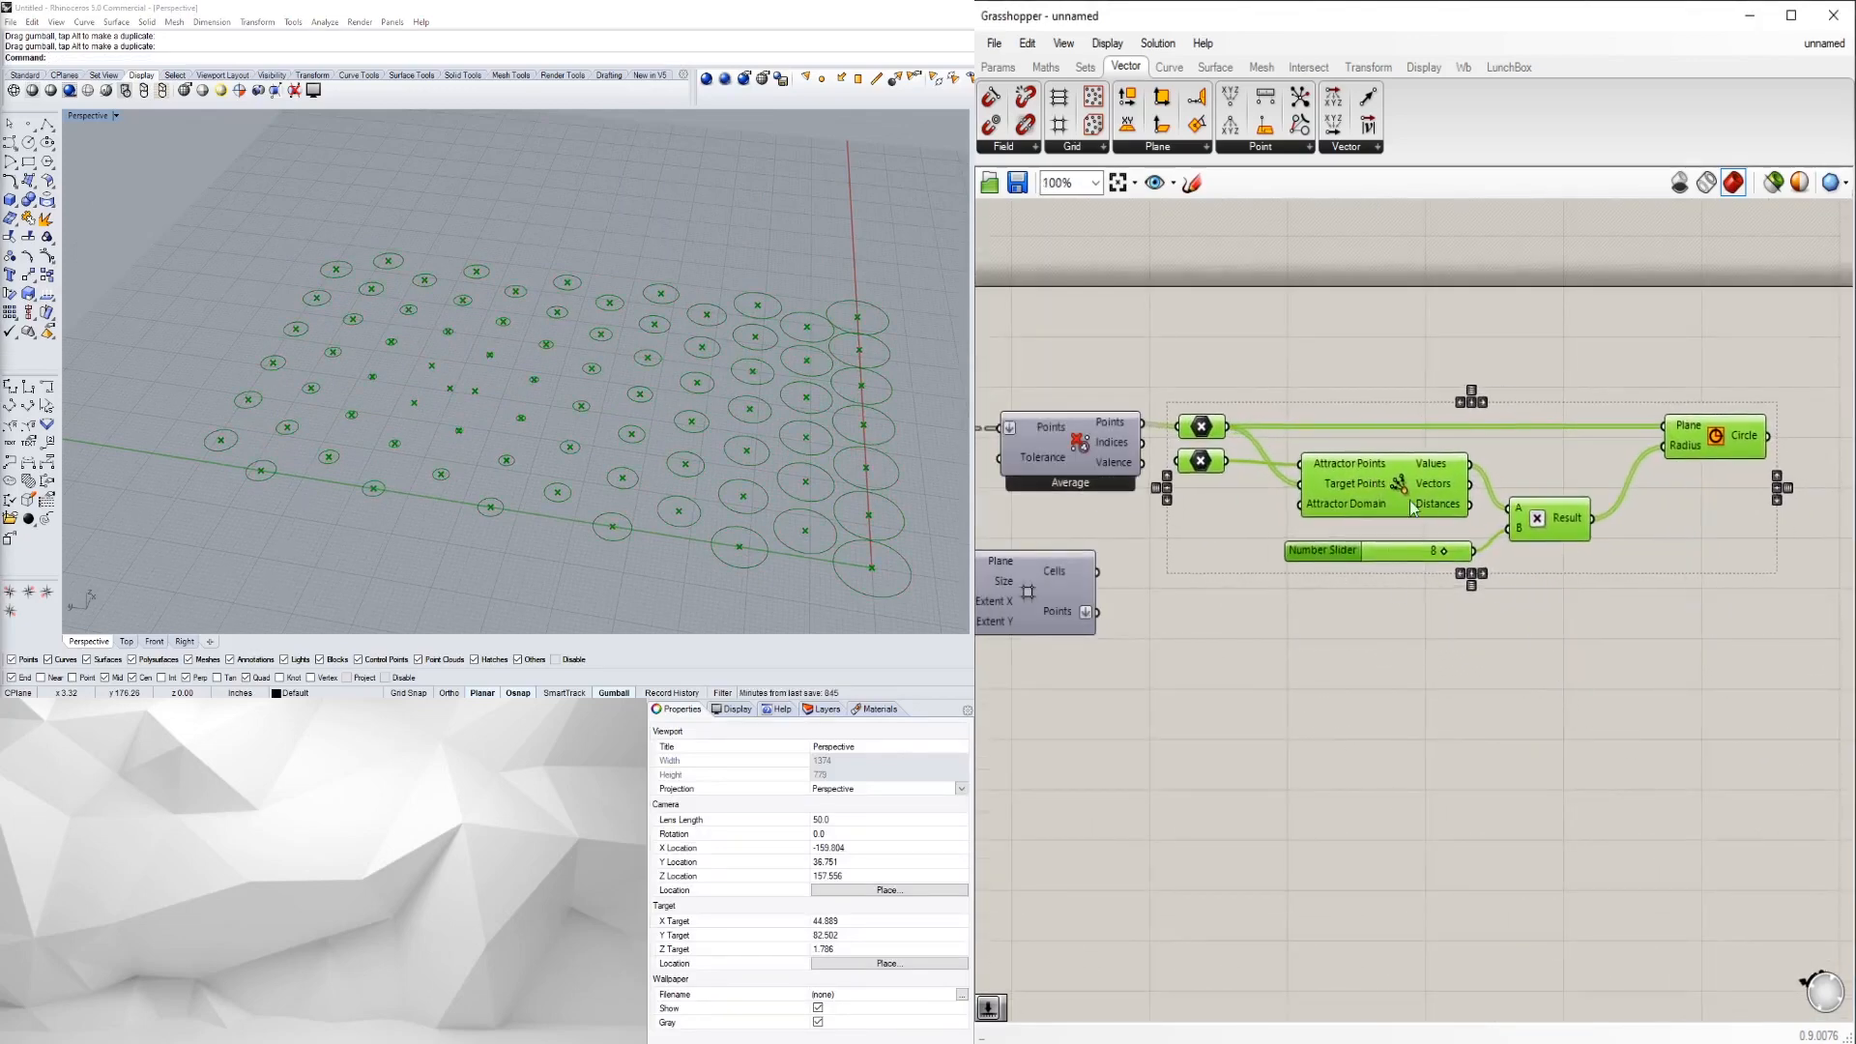
- Move the square grid component directly below the triangular grid component
{"action": "left_click", "coordinate": [1288, 633]}
{"action": "right_click_drag", "start_coordinate": [1286, 635], "coordinate": [1610, 608]}
{"action": "scroll", "coordinate": [1609, 607], "scroll_direction": "down", "scroll_amount": 2}
{"action": "right_click_drag", "start_coordinate": [1441, 638], "coordinate": [1398, 665]}
{"action": "scroll", "coordinate": [1398, 665], "scroll_direction": "up", "scroll_amount": 2}
{"action": "left_click_drag", "start_coordinate": [1428, 574], "coordinate": [1475, 535]}
{"action": "left_click", "coordinate": [1453, 494]}
{"action": "right_click_drag", "start_coordinate": [1438, 525], "coordinate": [1663, 613]}
{"action": "left_click_drag", "start_coordinate": [1686, 632], "coordinate": [1299, 589]}
{"action": "left_click", "coordinate": [1325, 704]}
{"action": "right_click_drag", "start_coordinate": [1325, 704], "coordinate": [1714, 687]}
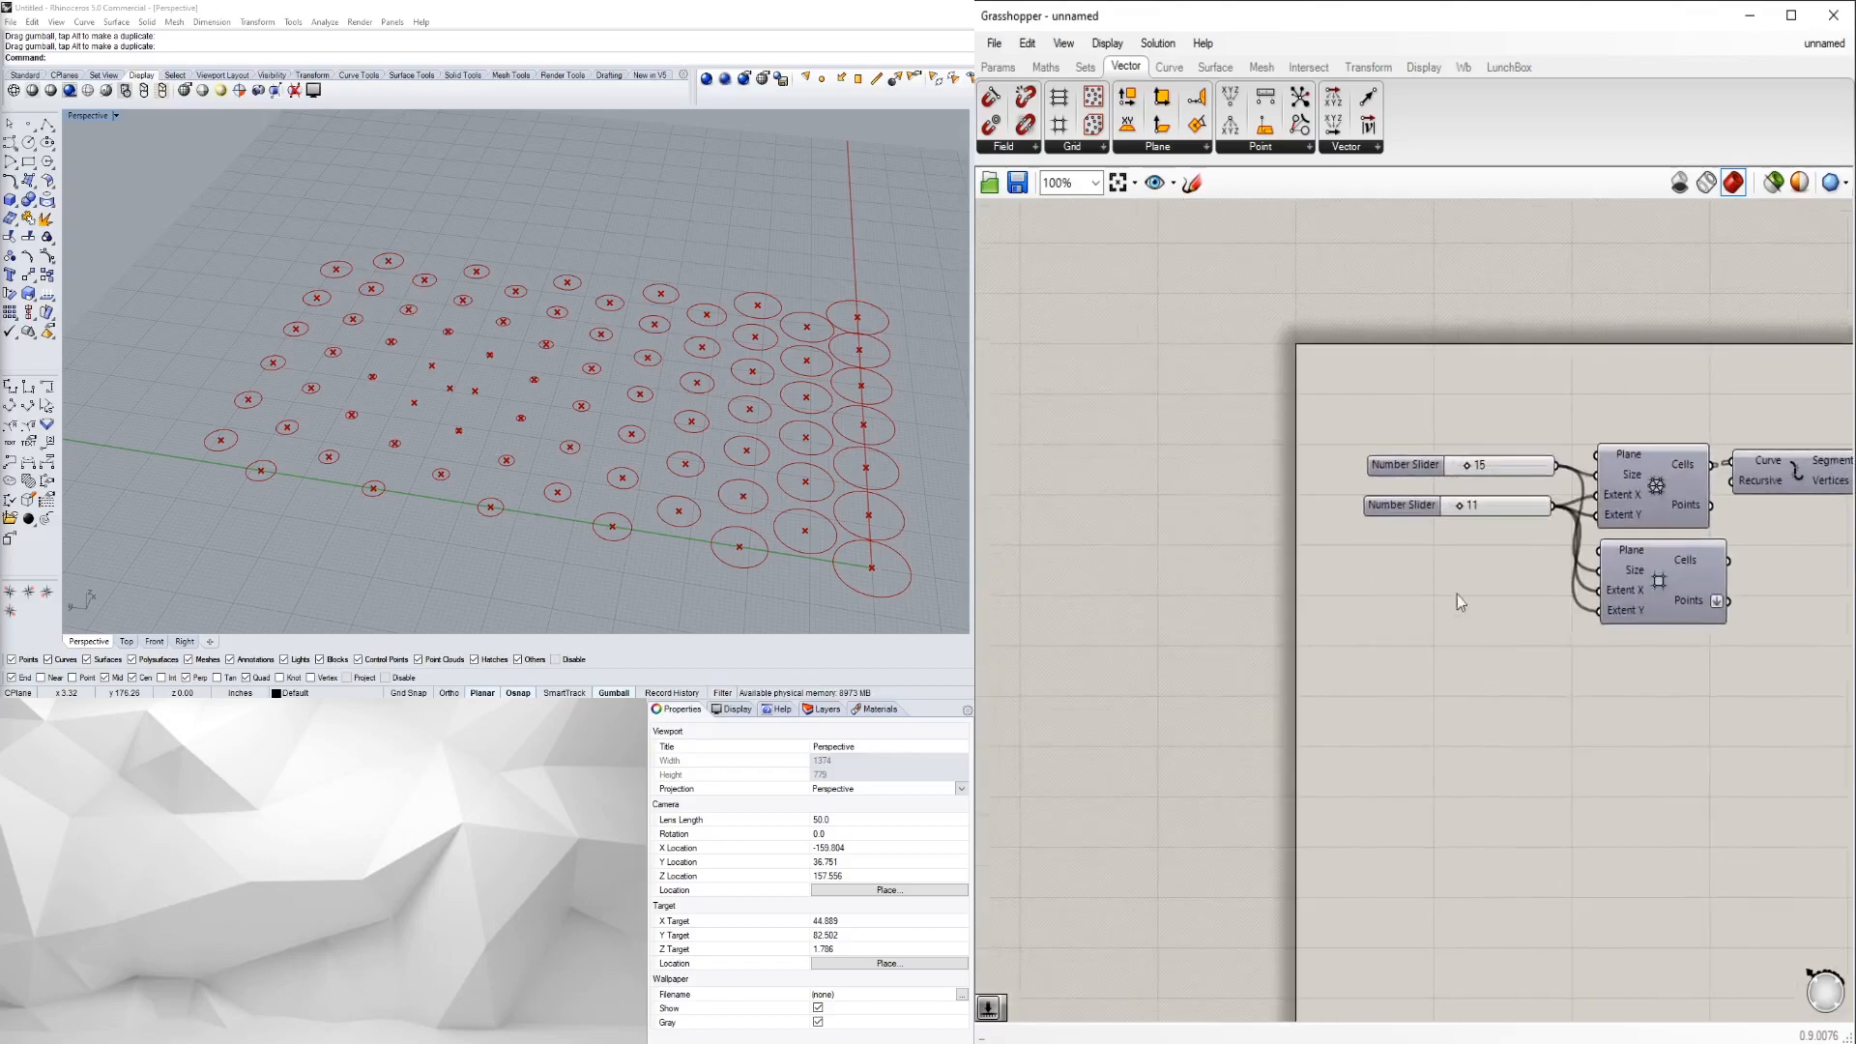
- Lower the 15 and 11 number sliders so they sit beside the two grid components
{"action": "left_click_drag", "start_coordinate": [1475, 577], "coordinate": [1397, 467]}
{"action": "left_click_drag", "start_coordinate": [1403, 471], "coordinate": [1390, 511]}
{"action": "left_click", "coordinate": [1441, 691]}
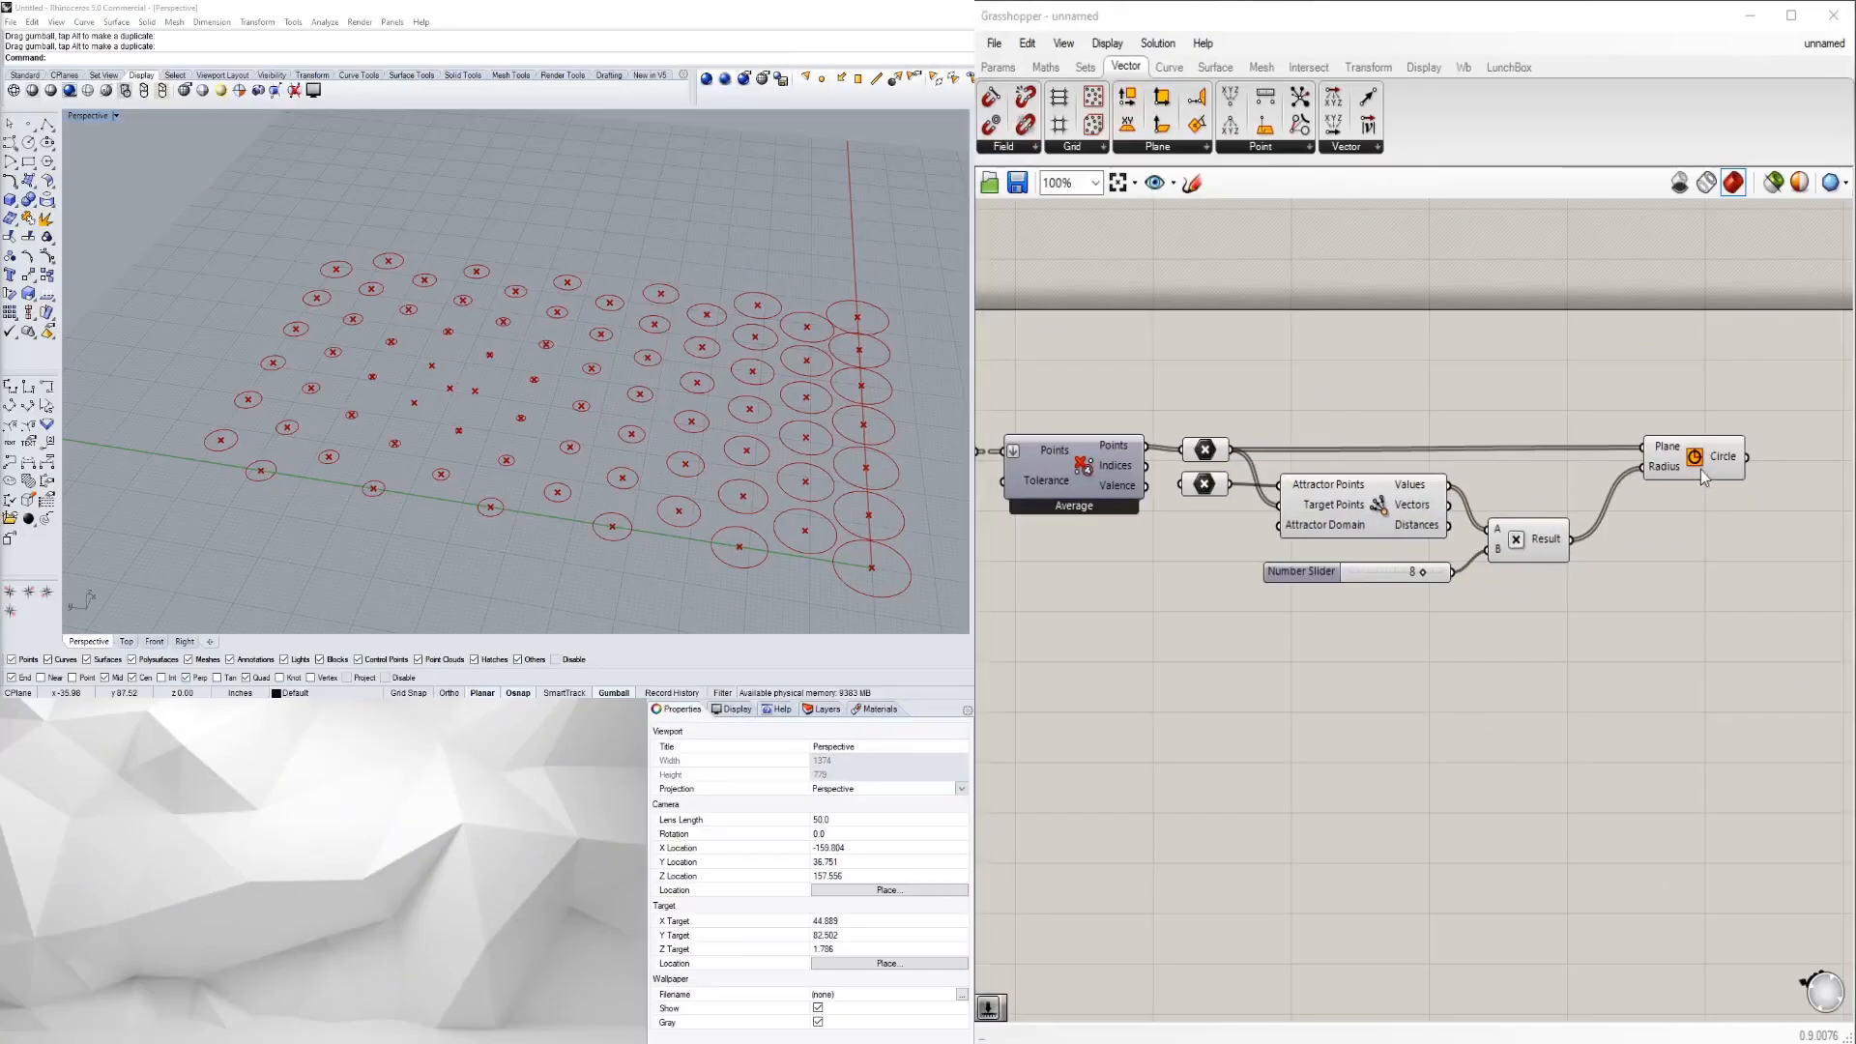
- Review how the Attractor values and the multiplier slider feed through the multiplication component into the Circle radius
{"action": "left_click", "coordinate": [1702, 470]}
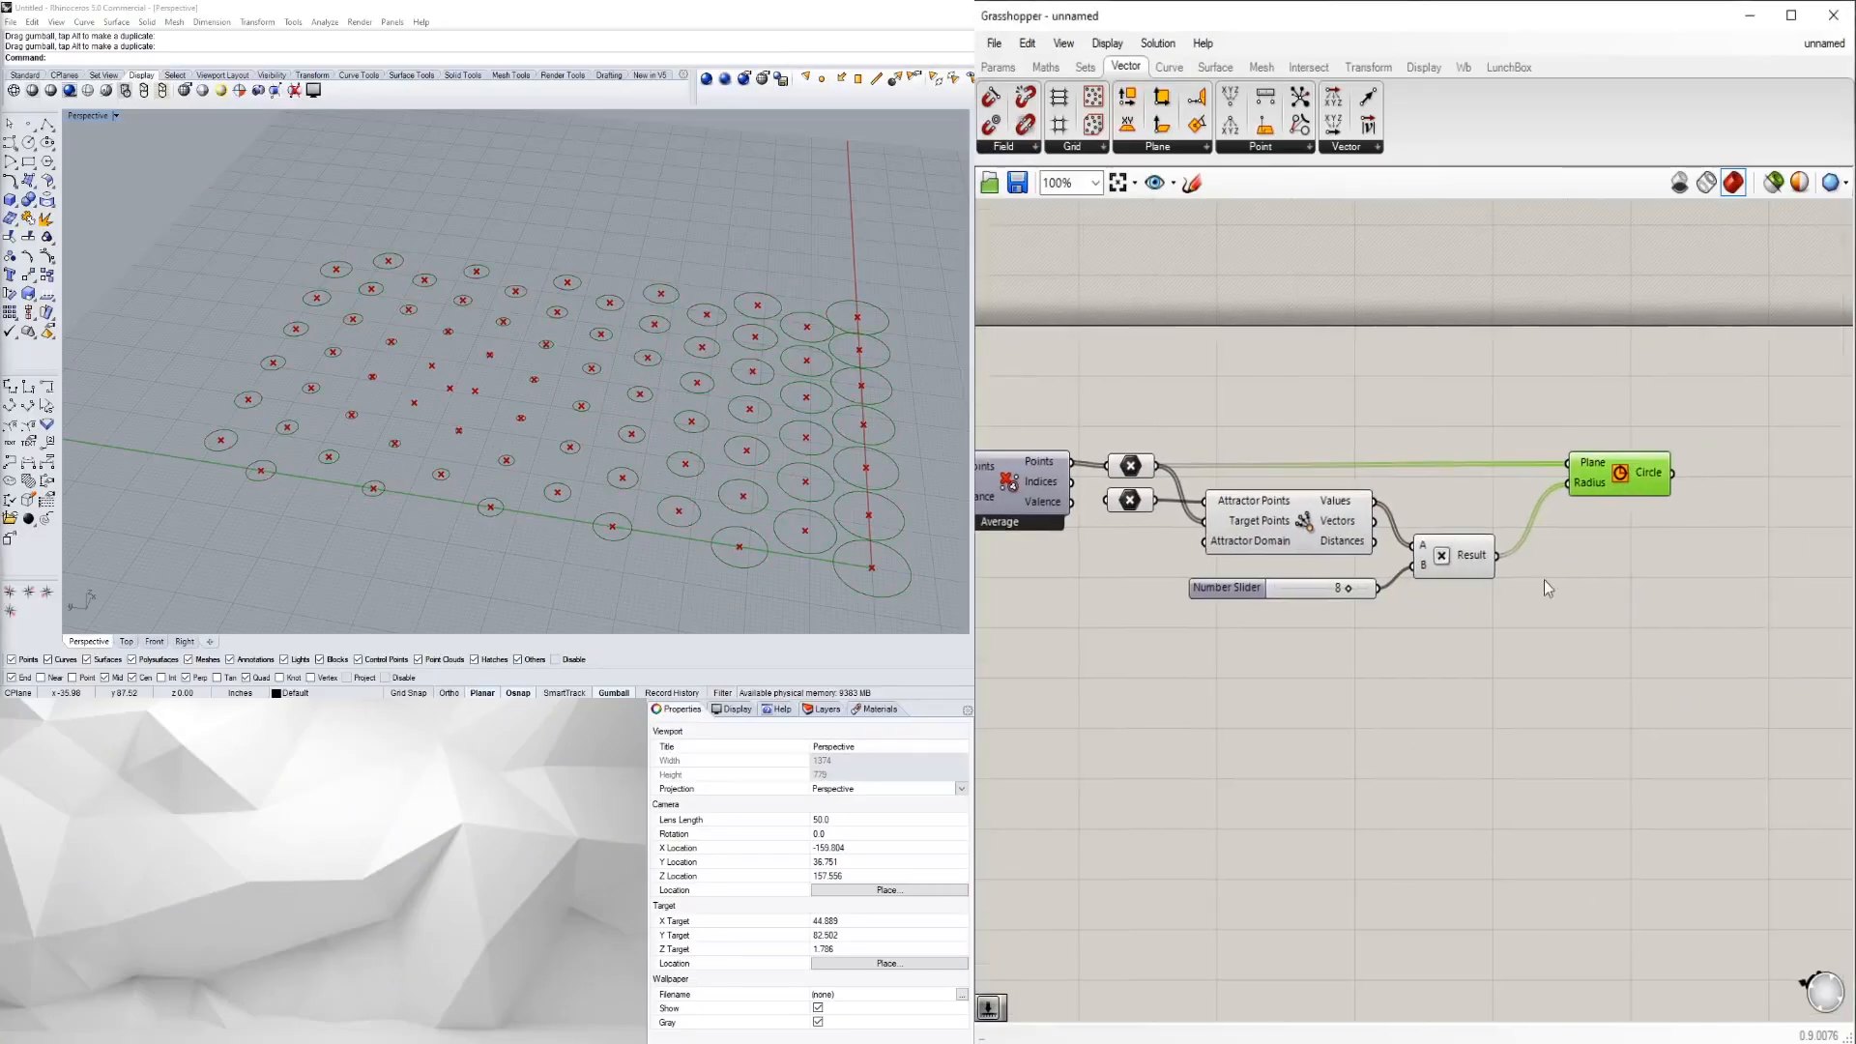
{"action": "scroll", "coordinate": [1545, 588], "scroll_direction": "up", "scroll_amount": 2}
{"action": "left_click", "coordinate": [1454, 546]}
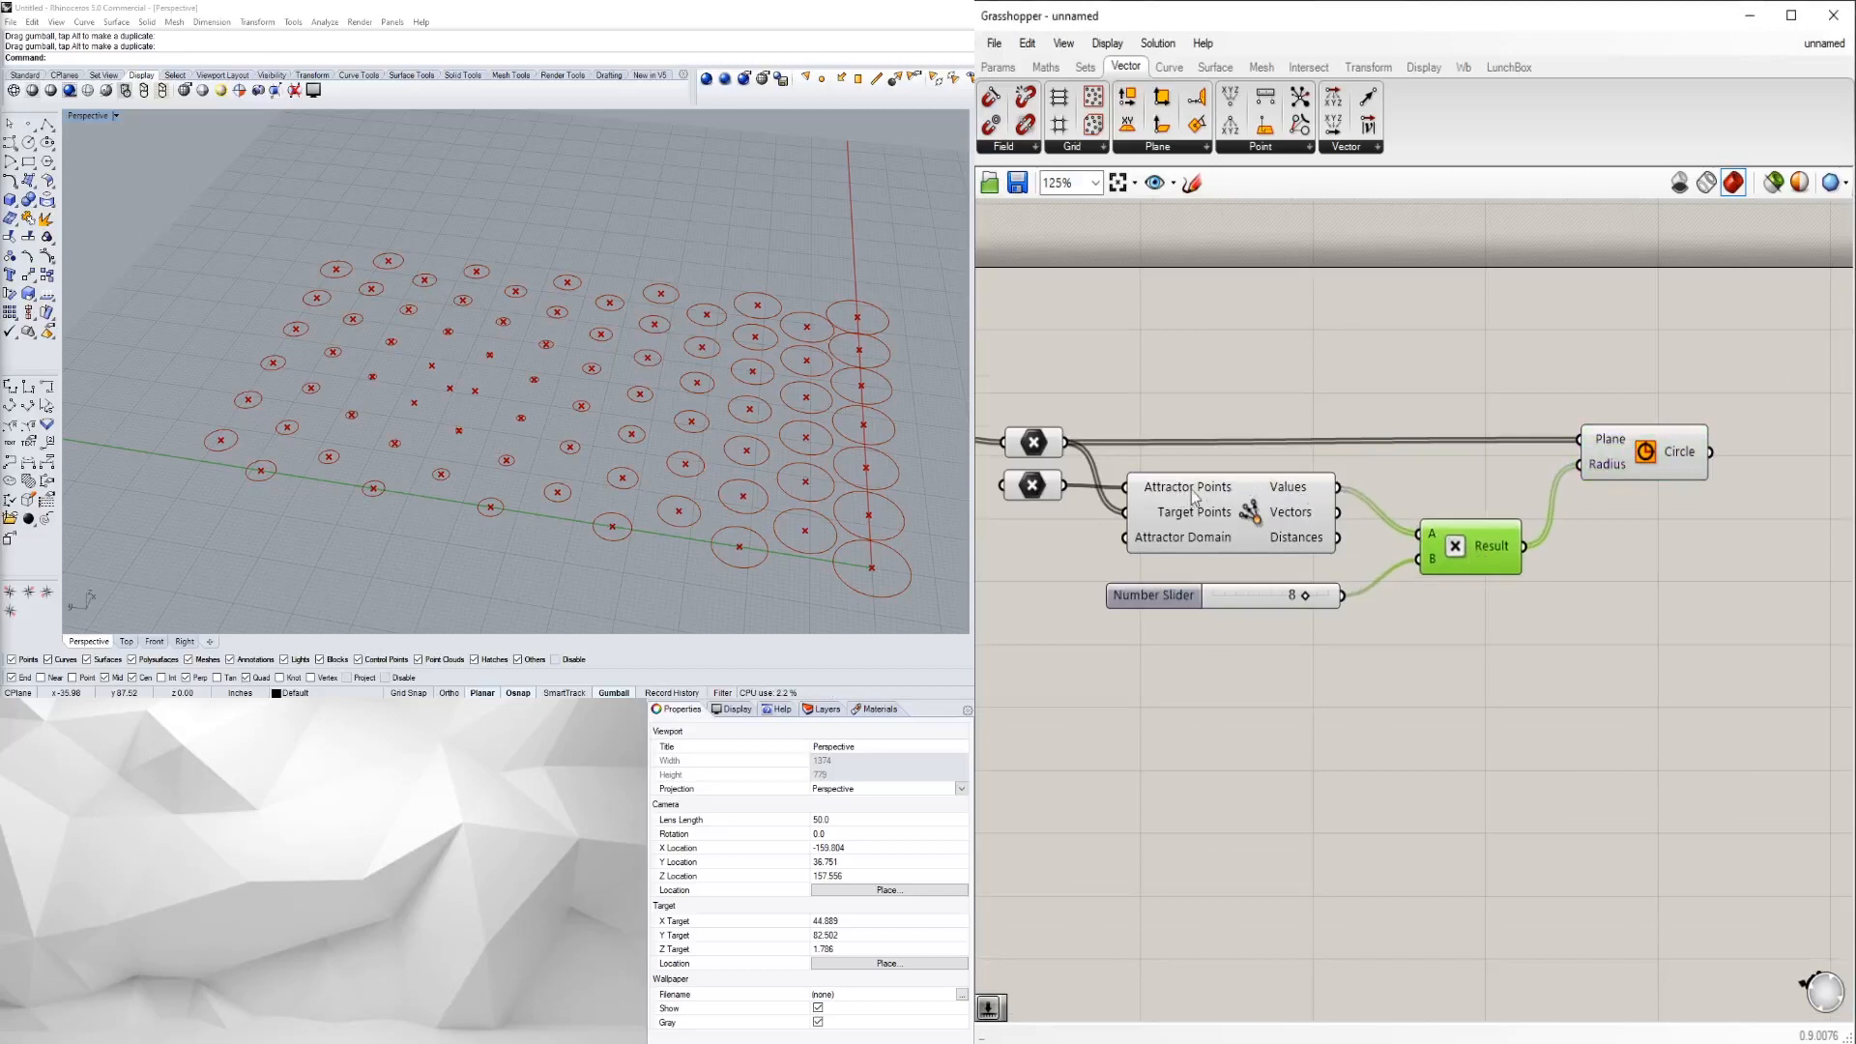
{"action": "left_click", "coordinate": [1272, 492]}
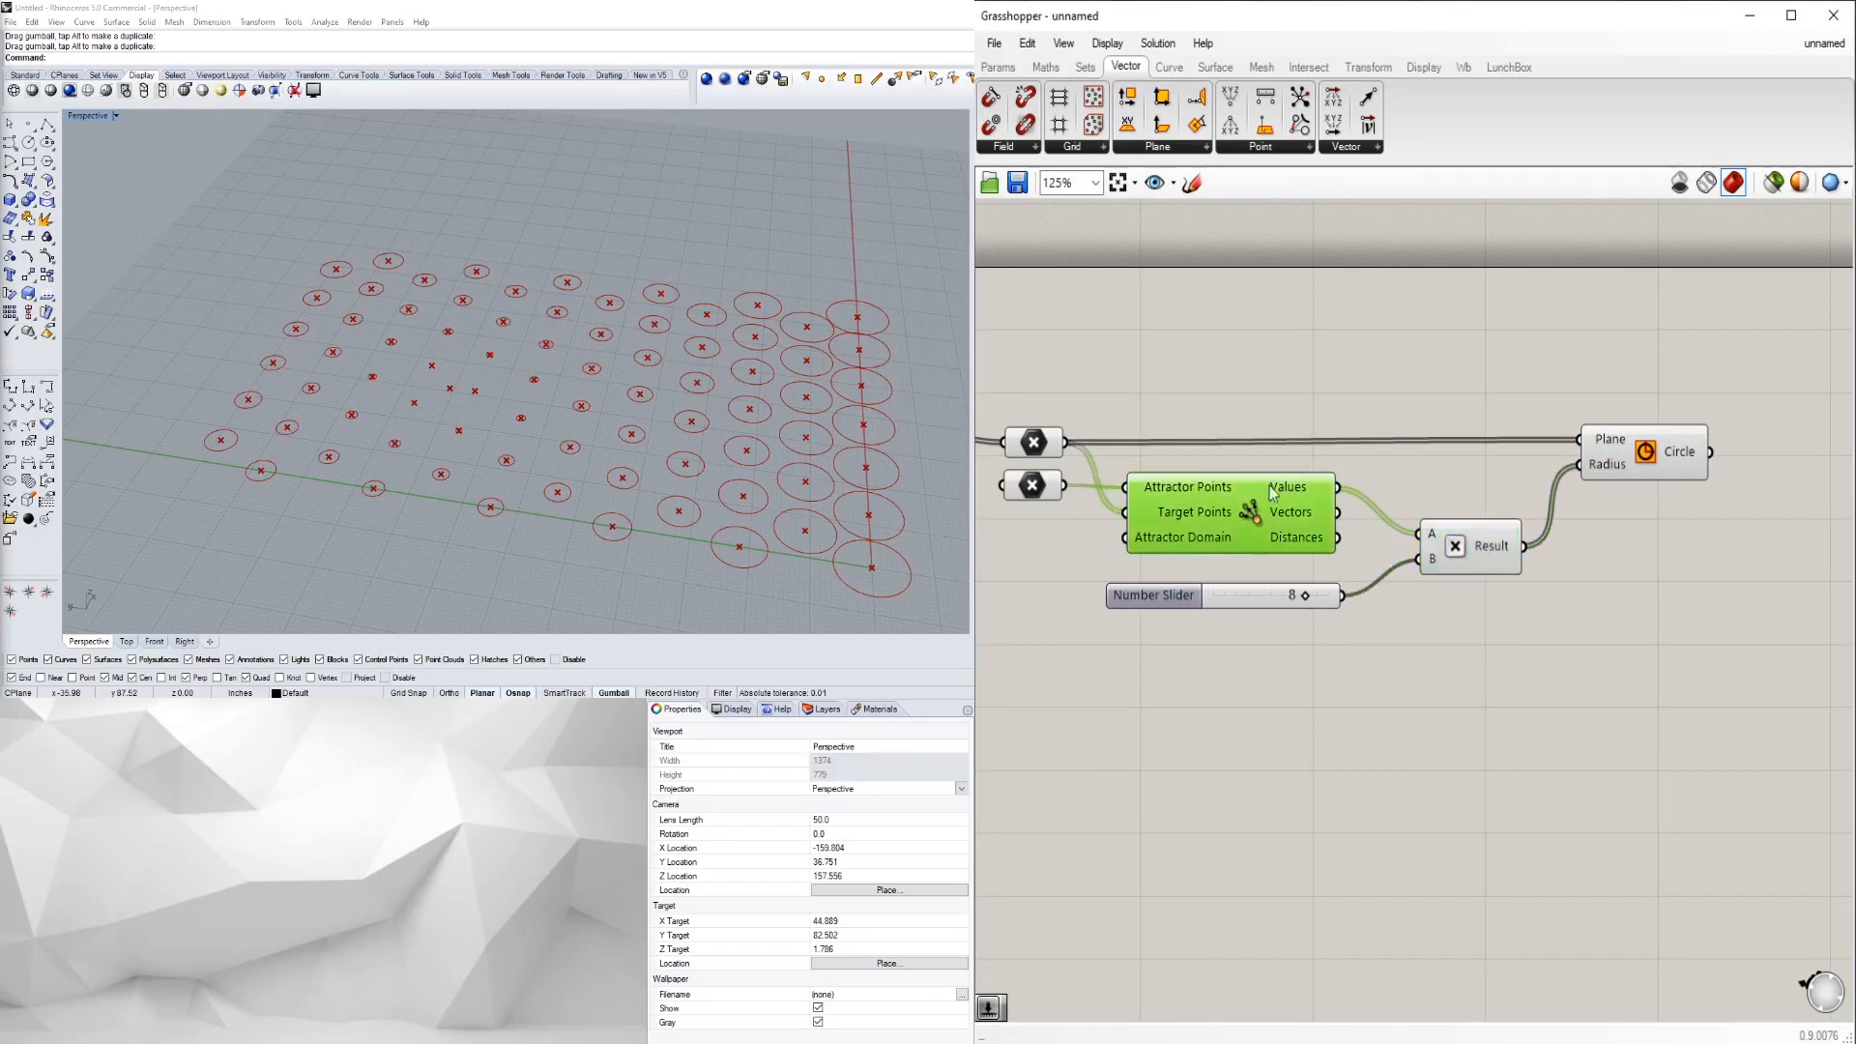
{"action": "left_click", "coordinate": [1476, 559]}
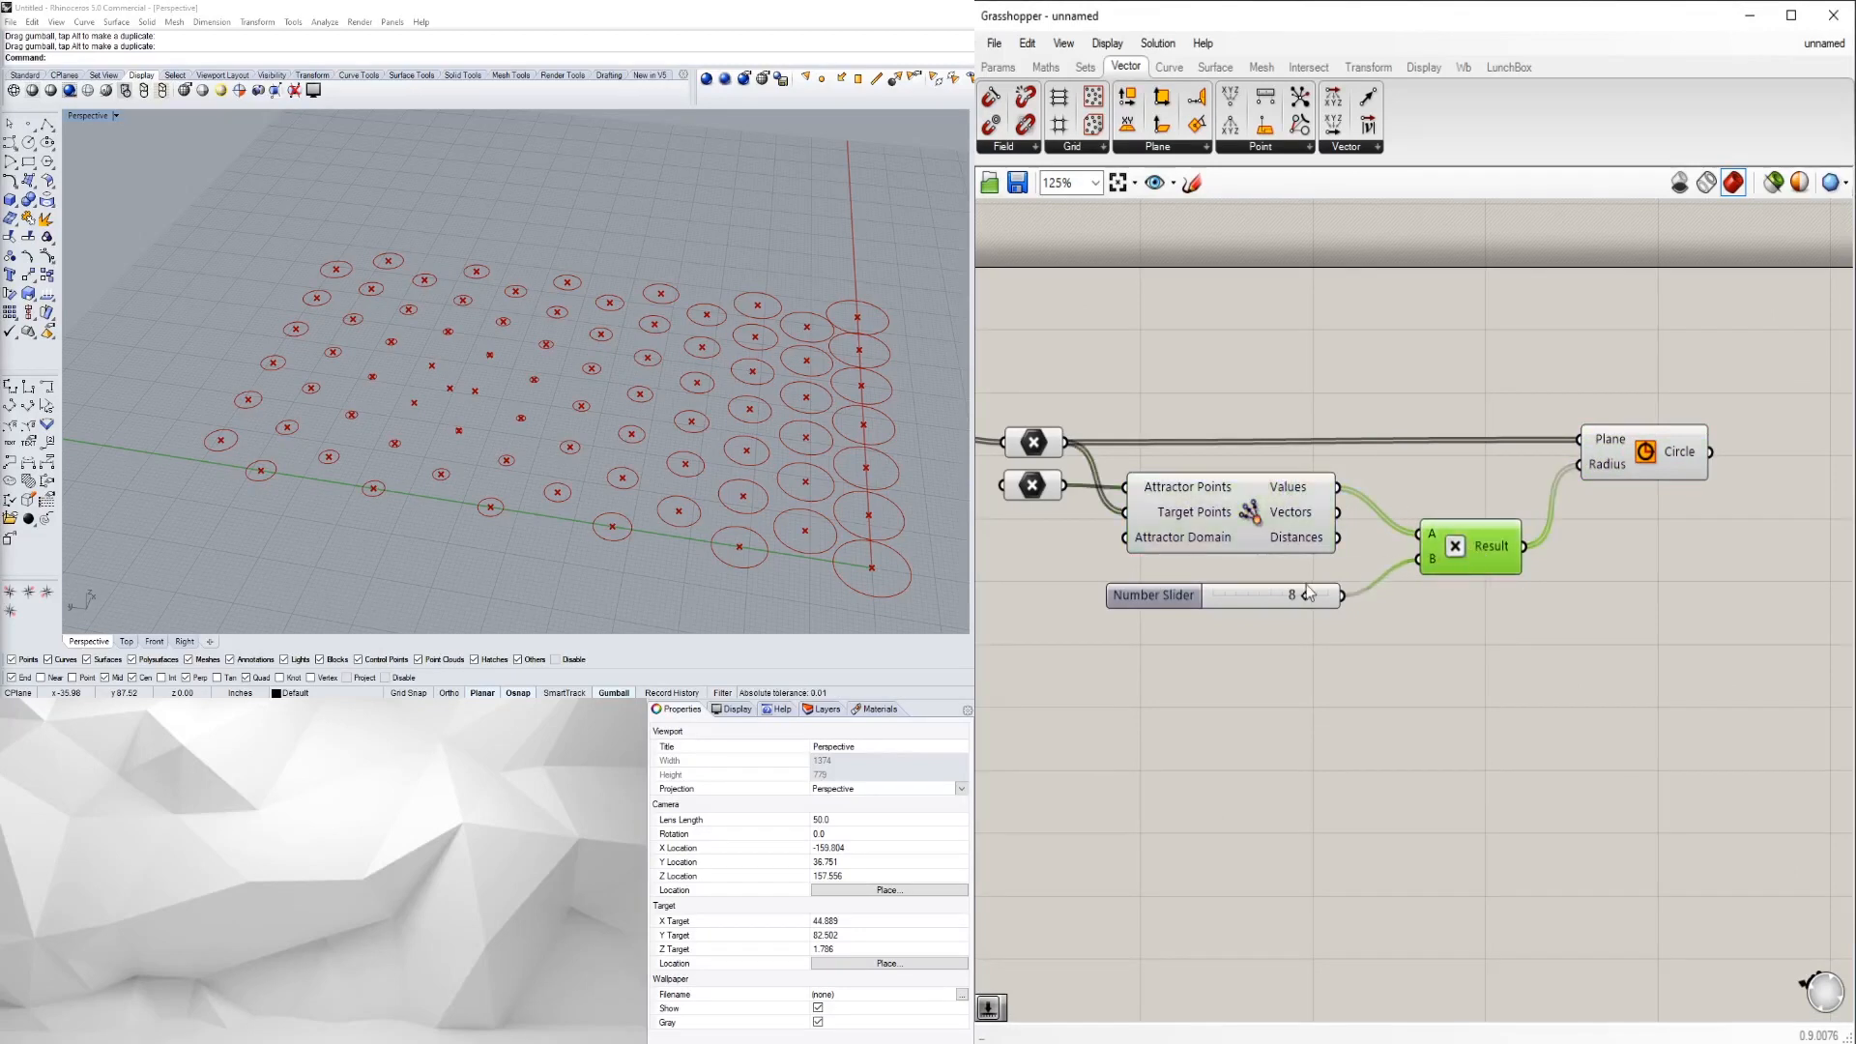
{"action": "mouse_move", "coordinate": [1305, 596]}
{"action": "left_mouse_down"}
{"action": "mouse_move", "coordinate": [1270, 600]}
{"action": "mouse_move", "coordinate": [1305, 612]}
{"action": "left_mouse_up"}
{"action": "left_click", "coordinate": [1413, 696]}
{"action": "right_click_drag", "start_coordinate": [1472, 665], "coordinate": [1426, 683]}
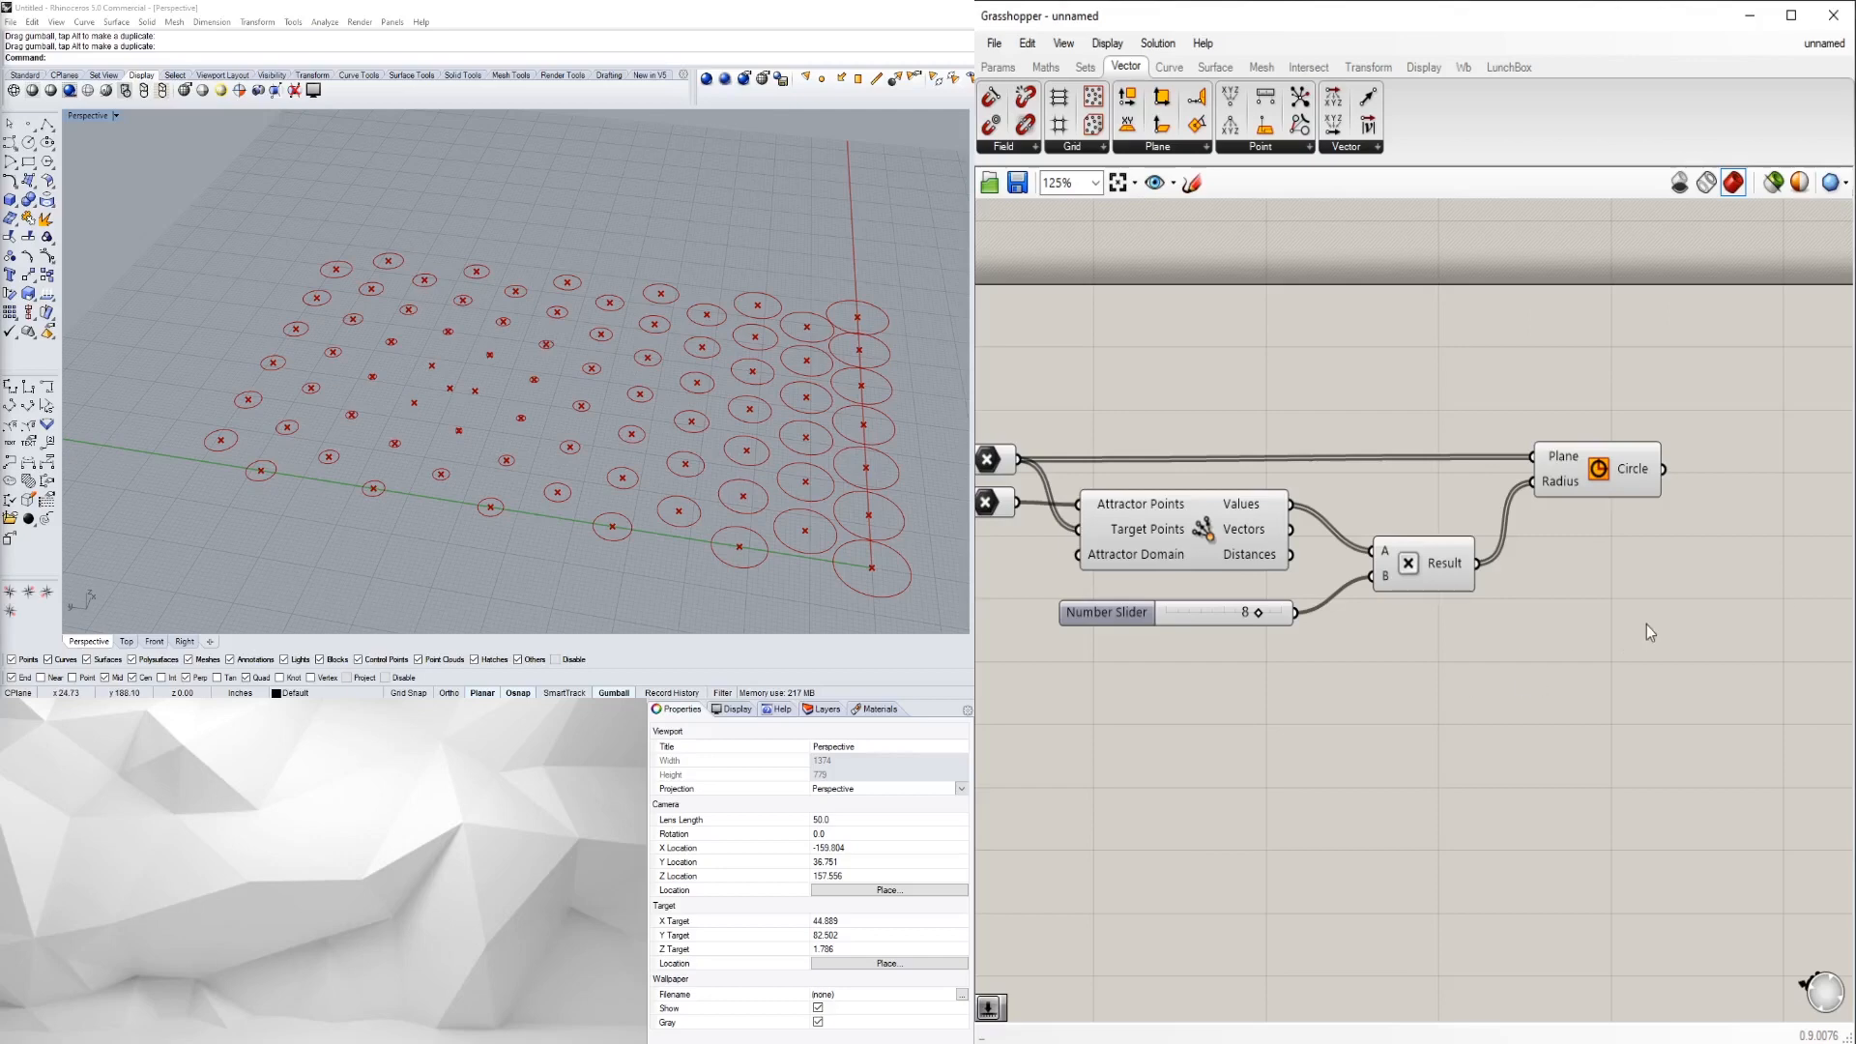
- Delete the multiplication component and its number slider, and move the Circle component up, clear of the Attractor component
{"action": "left_click_drag", "start_coordinate": [1494, 714], "coordinate": [1286, 598]}
{"action": "key", "text": "Delete"}
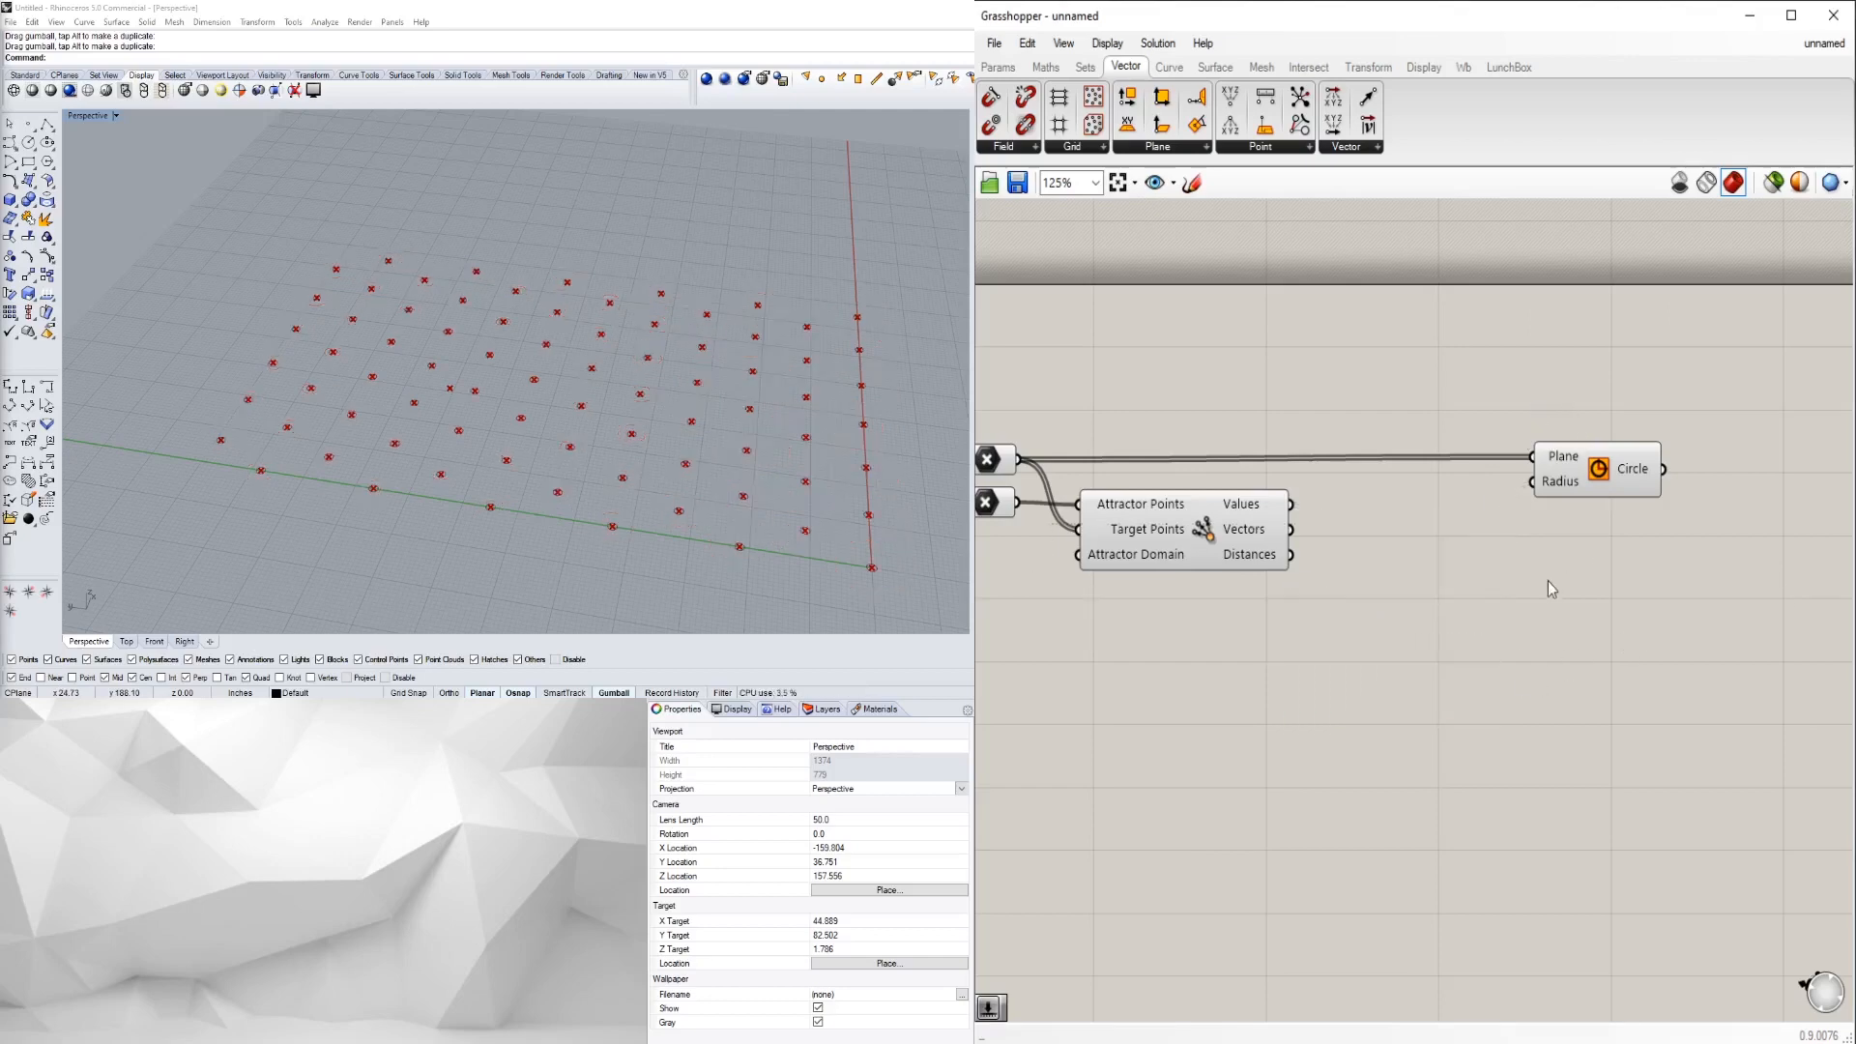
{"action": "scroll", "coordinate": [1552, 503], "scroll_direction": "down", "scroll_amount": 1}
{"action": "left_click", "coordinate": [1559, 464]}
{"action": "left_click_drag", "start_coordinate": [1558, 464], "coordinate": [1546, 442]}
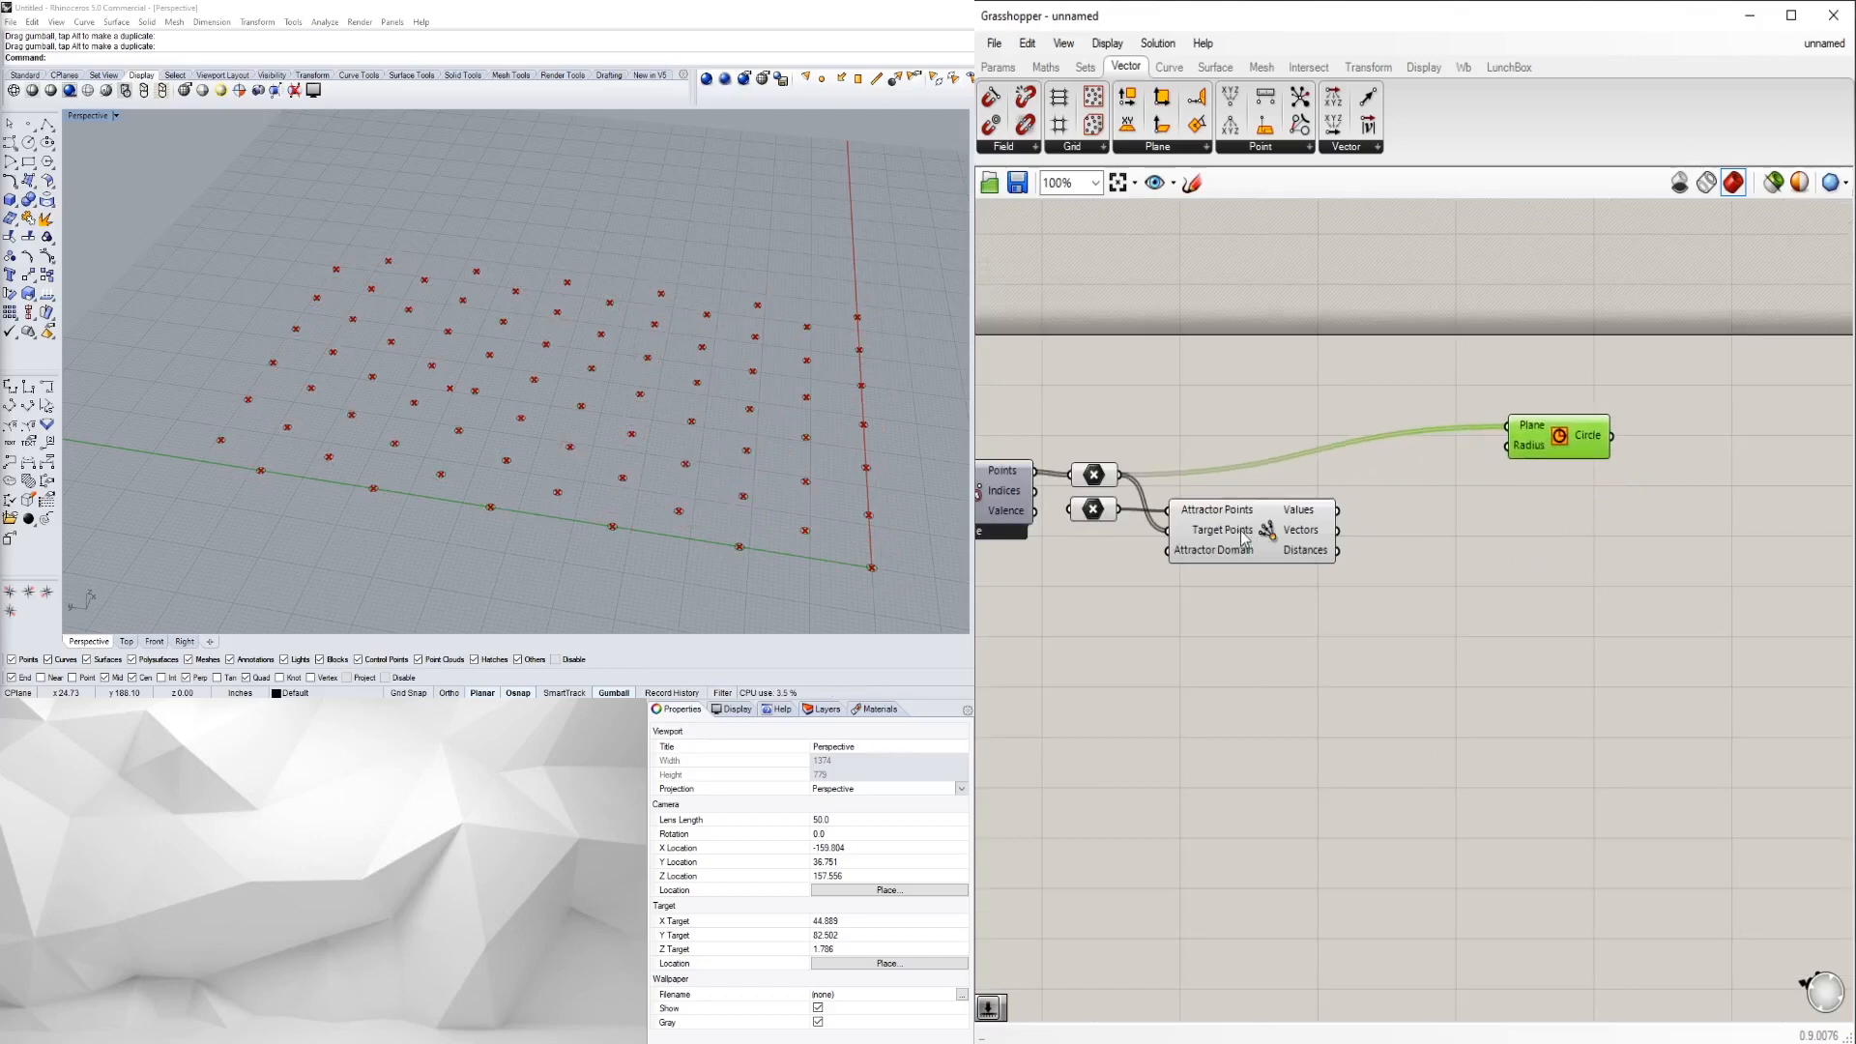
{"action": "left_click_drag", "start_coordinate": [1244, 538], "coordinate": [1252, 553]}
{"action": "left_click", "coordinate": [1470, 630]}
{"action": "left_click_drag", "start_coordinate": [1547, 442], "coordinate": [1408, 427]}
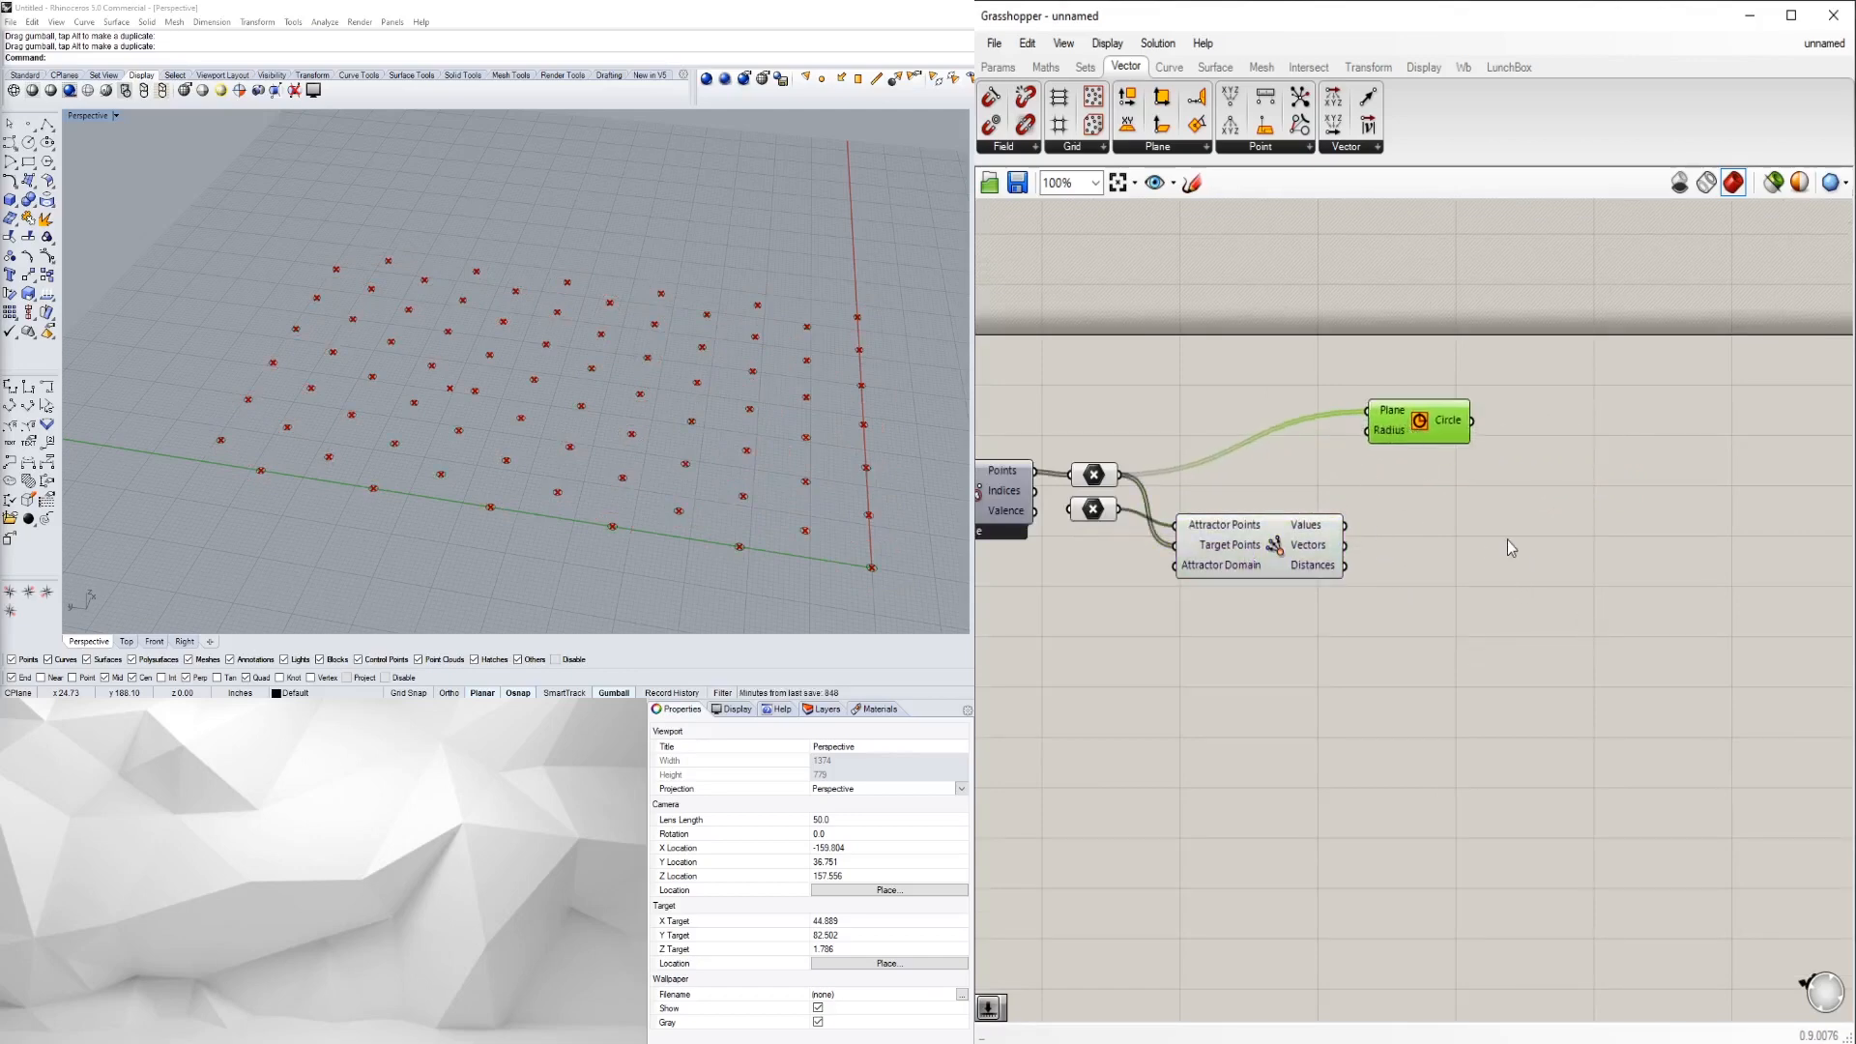
{"action": "left_click", "coordinate": [1470, 568]}
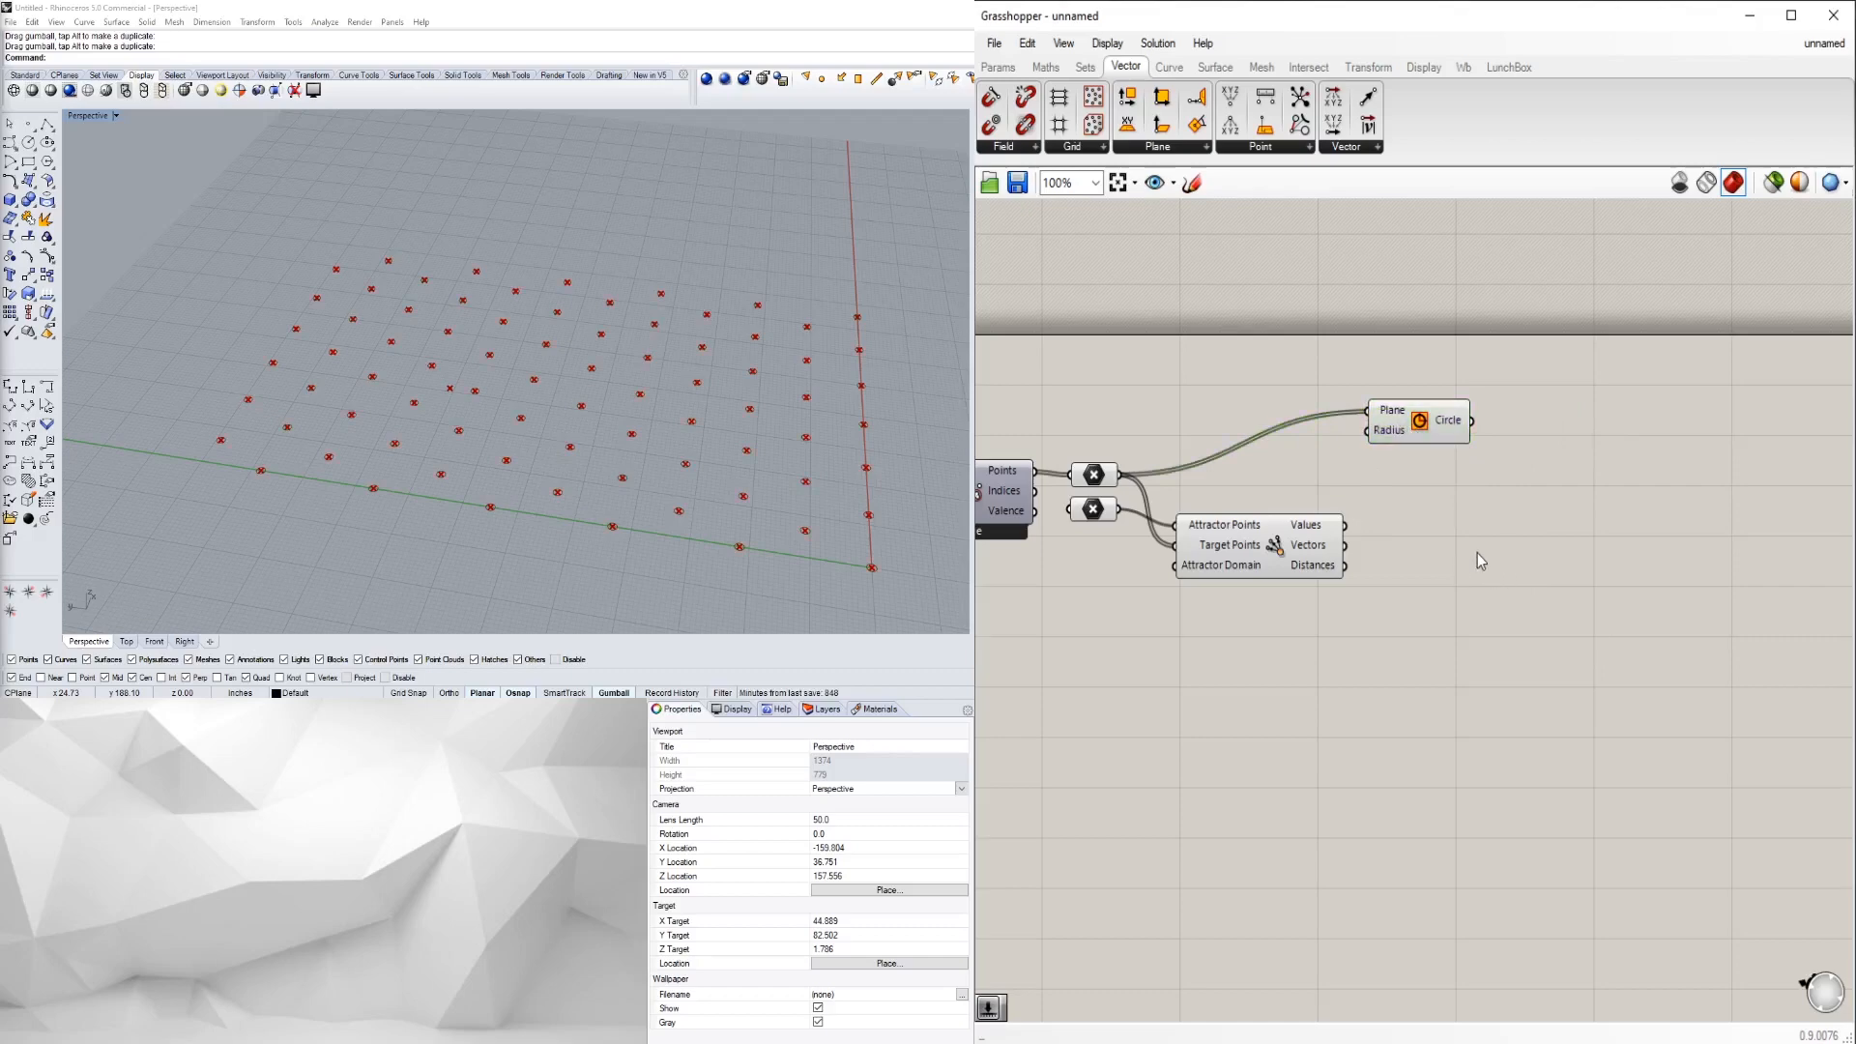
- Add a Remap Numbers component after the Attractor component
{"action": "double_click", "coordinate": [1478, 560]}
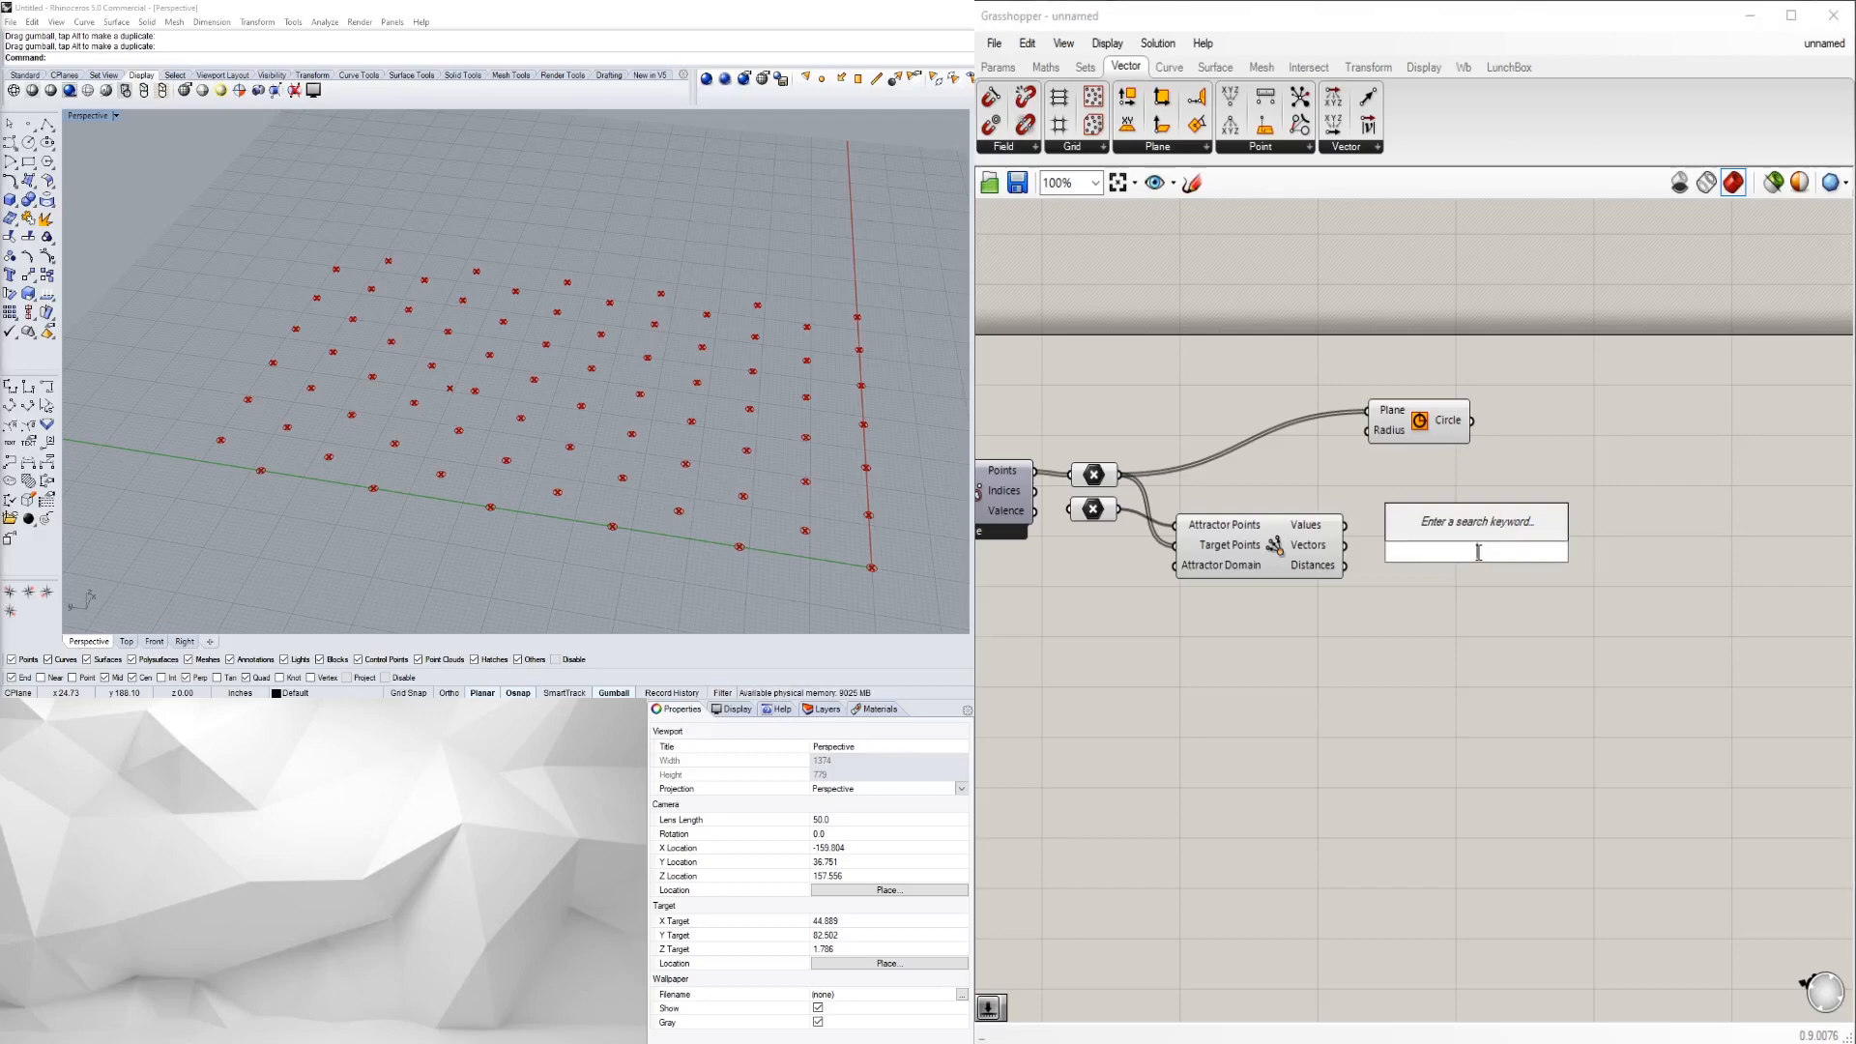
{"action": "type", "text": "REM"}
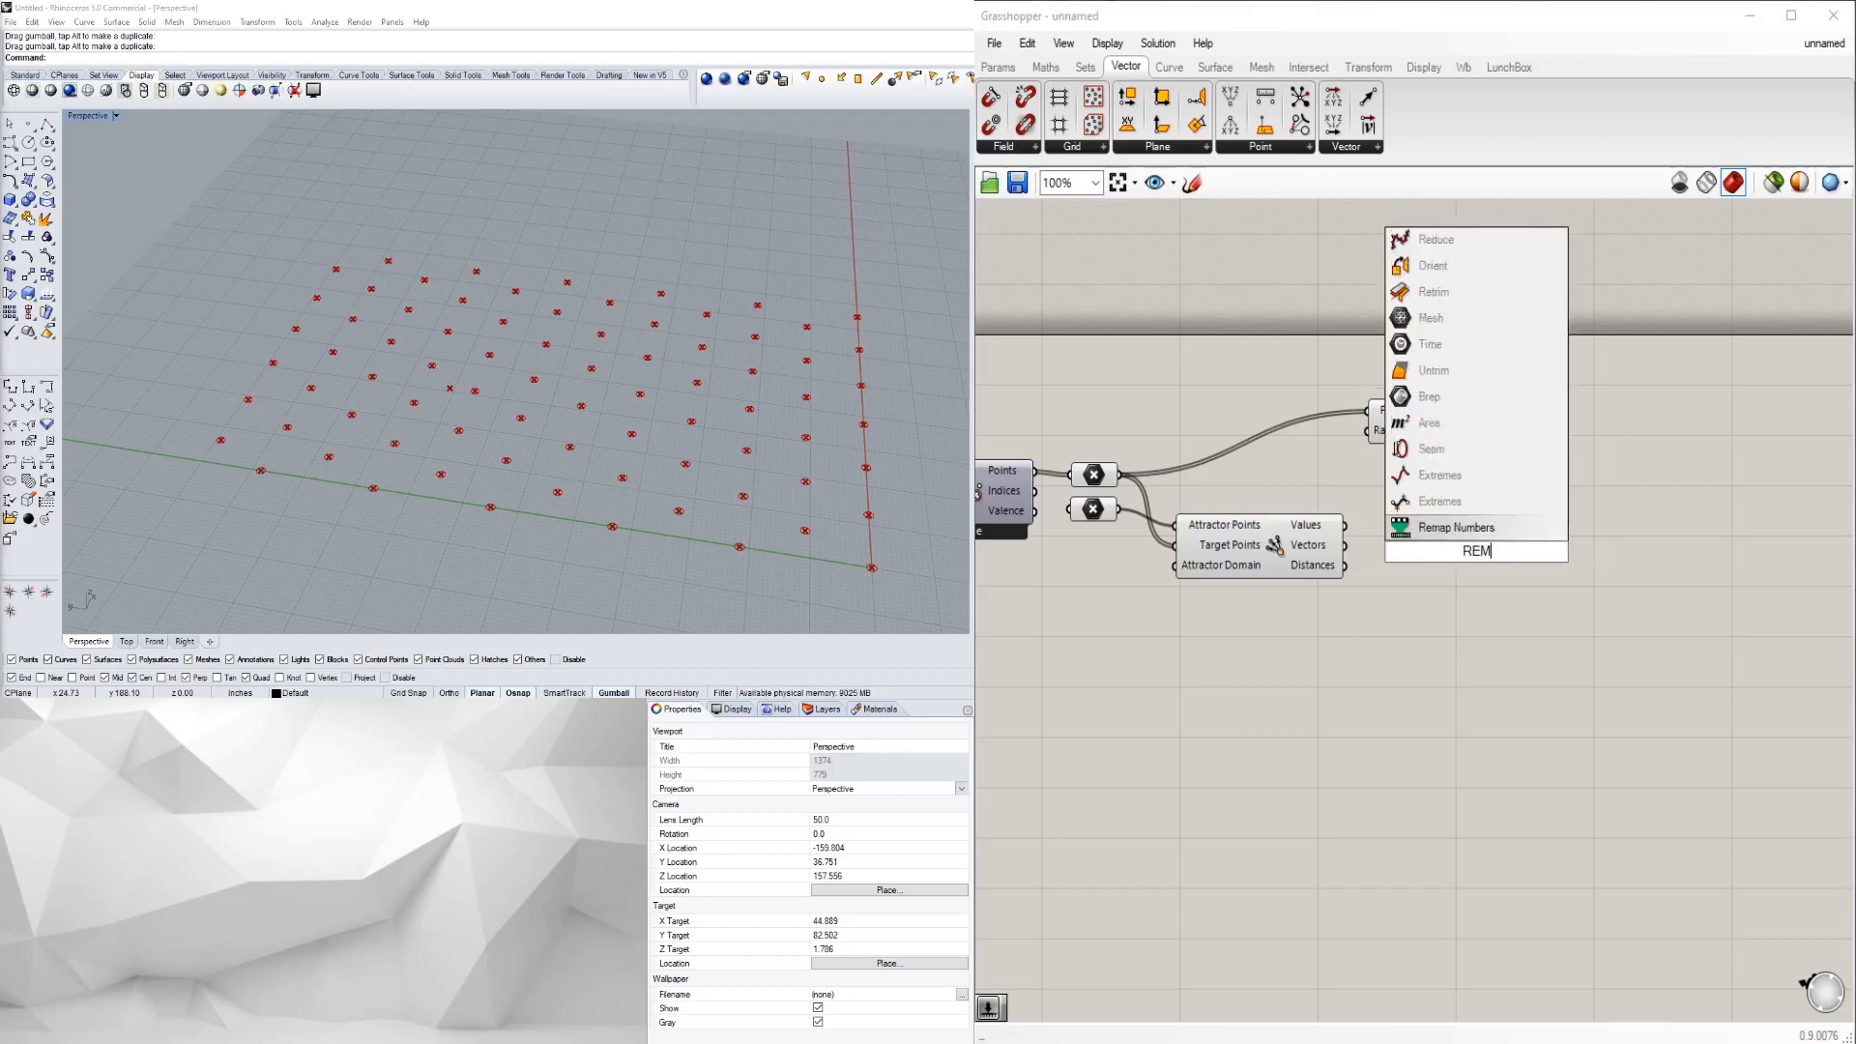
{"action": "left_click", "coordinate": [1442, 529]}
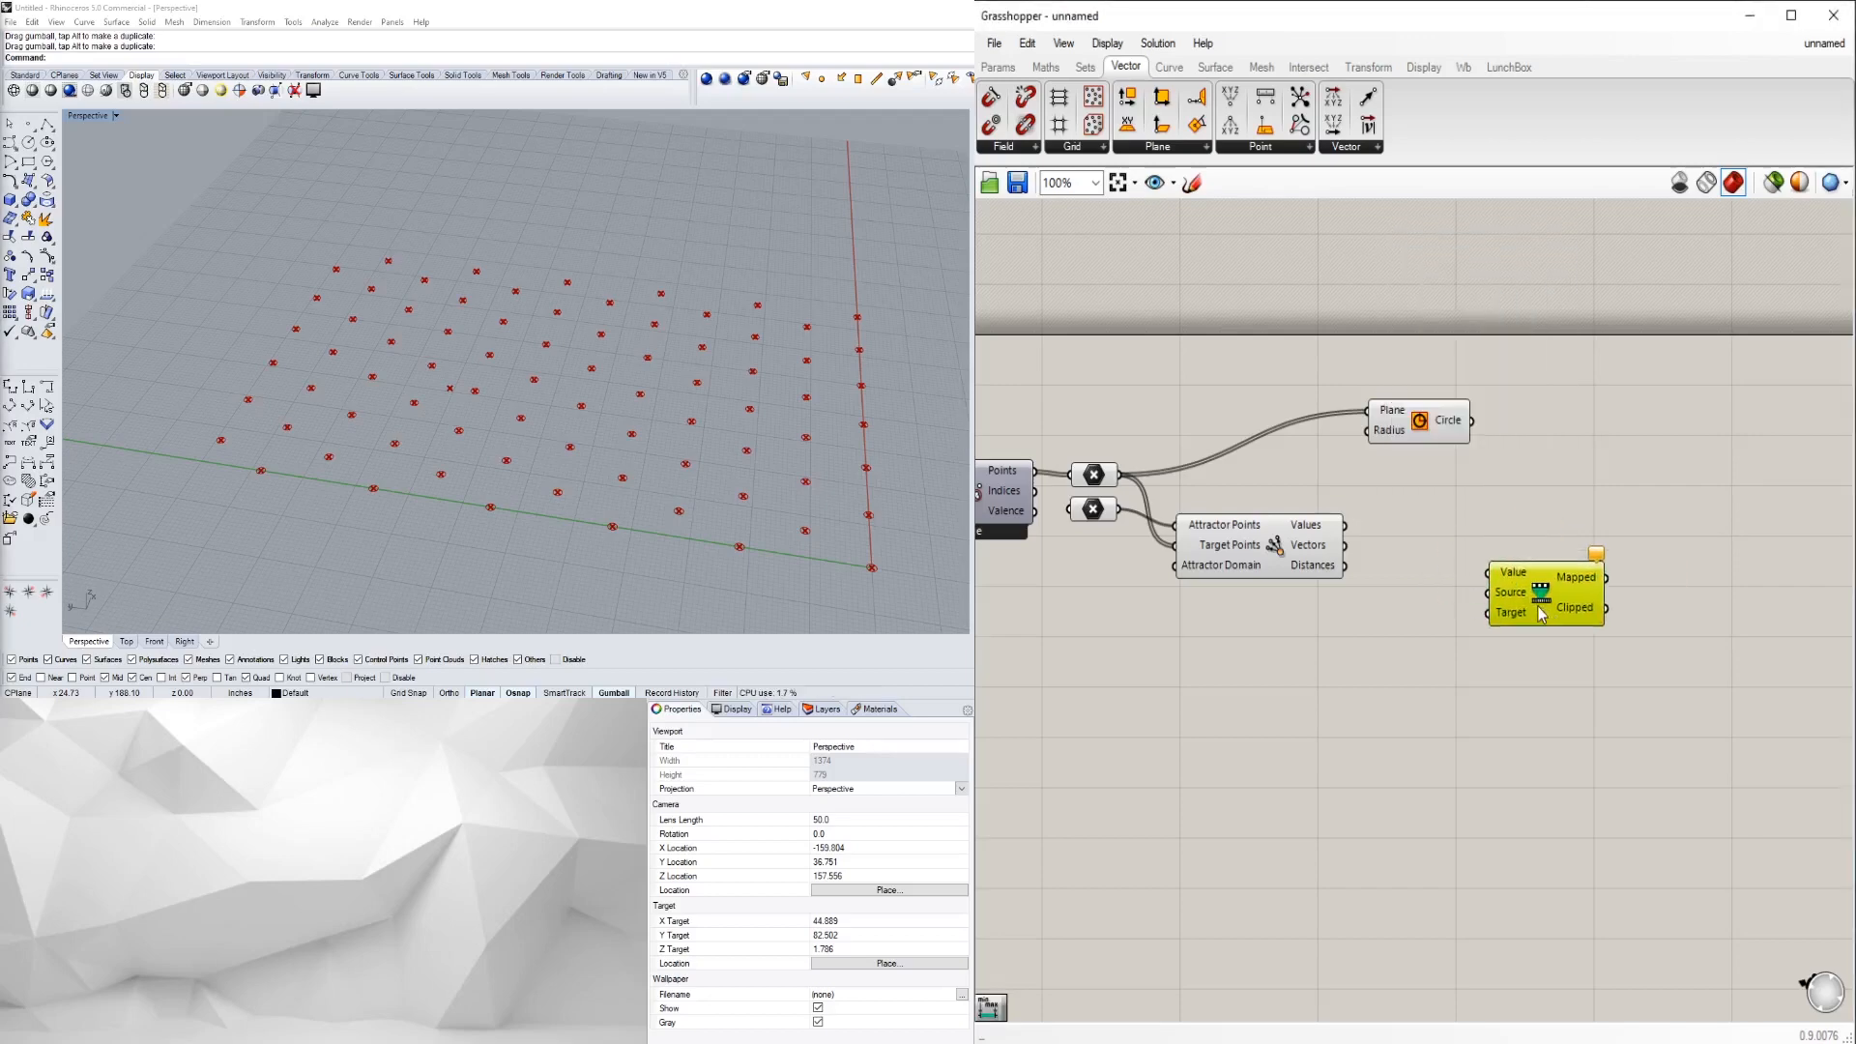
- Add a Bounds component and place it between the Attractor and Remap Numbers components
{"action": "double_click", "coordinate": [1462, 583]}
{"action": "type", "text": "SOUND"}
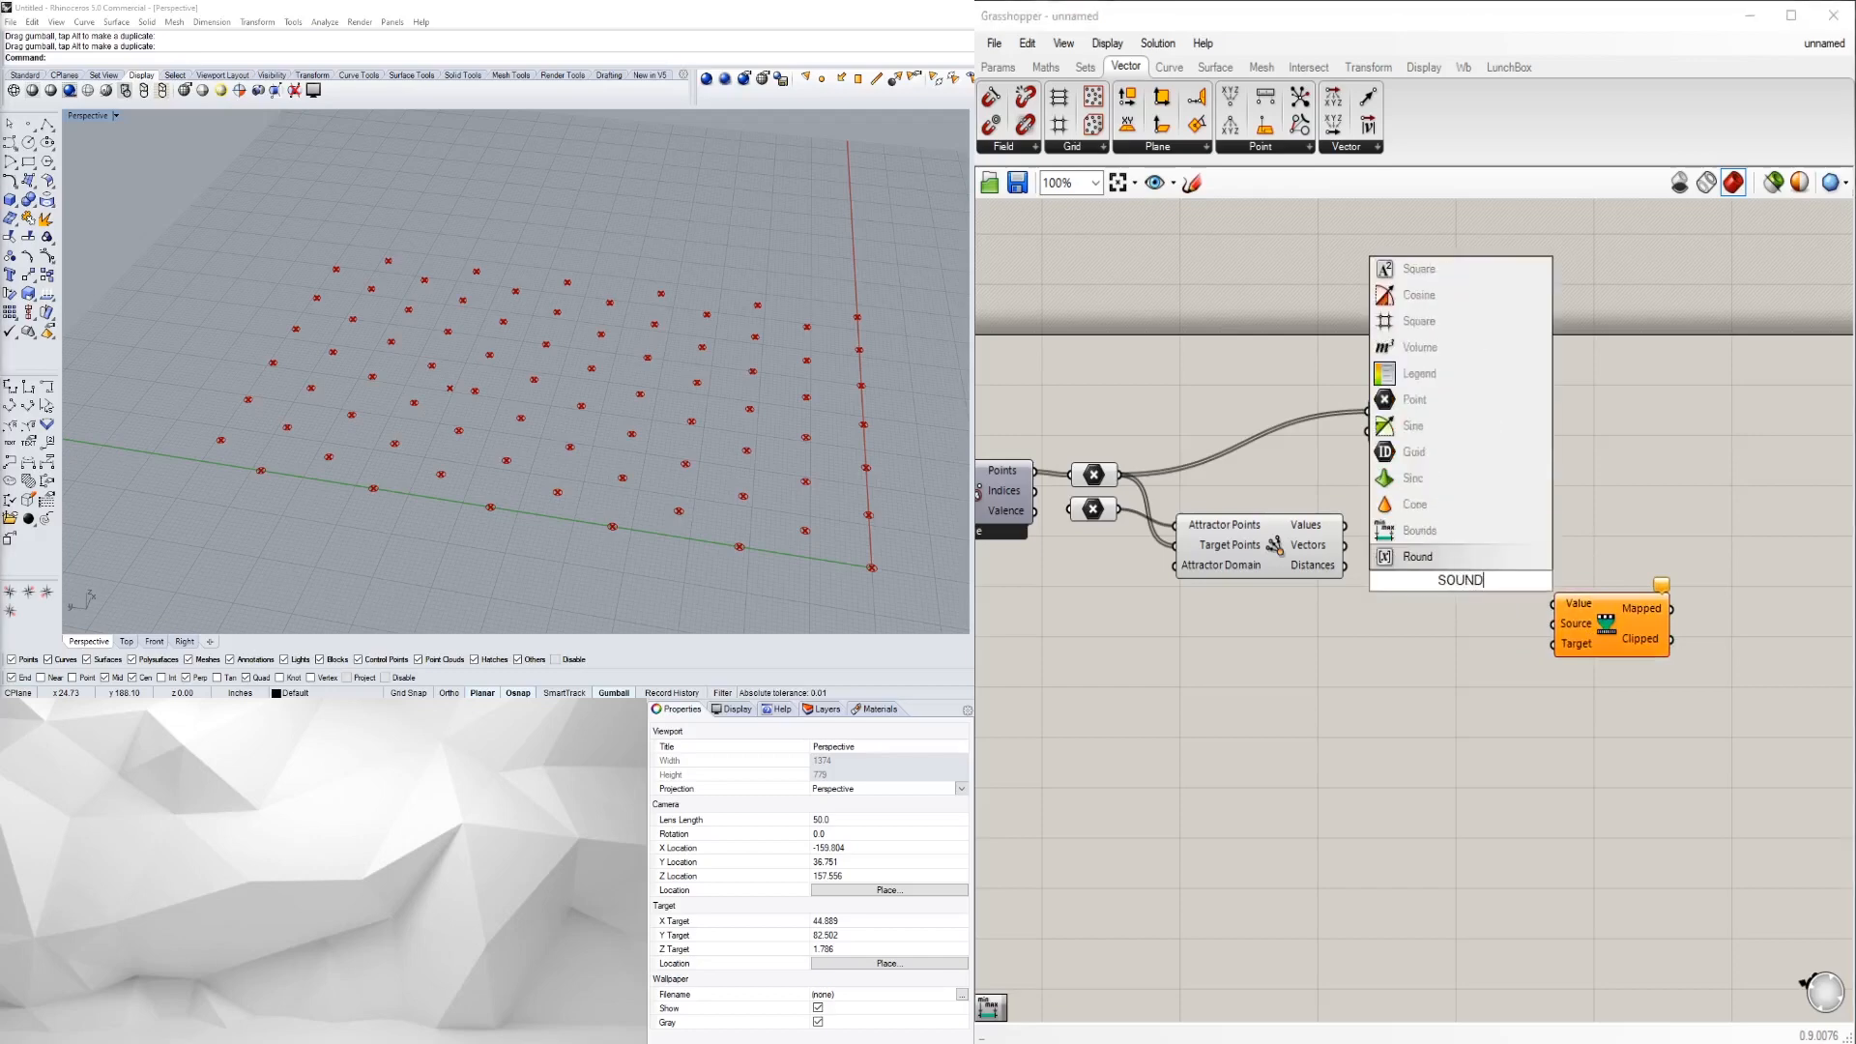
{"action": "key", "text": "BackSpace"}
{"action": "key", "text": "BackSpace"}
{"action": "key", "text": "BackSpace"}
{"action": "key", "text": "BackSpace"}
{"action": "key", "text": "BackSpace"}
{"action": "type", "text": "BOPU"}
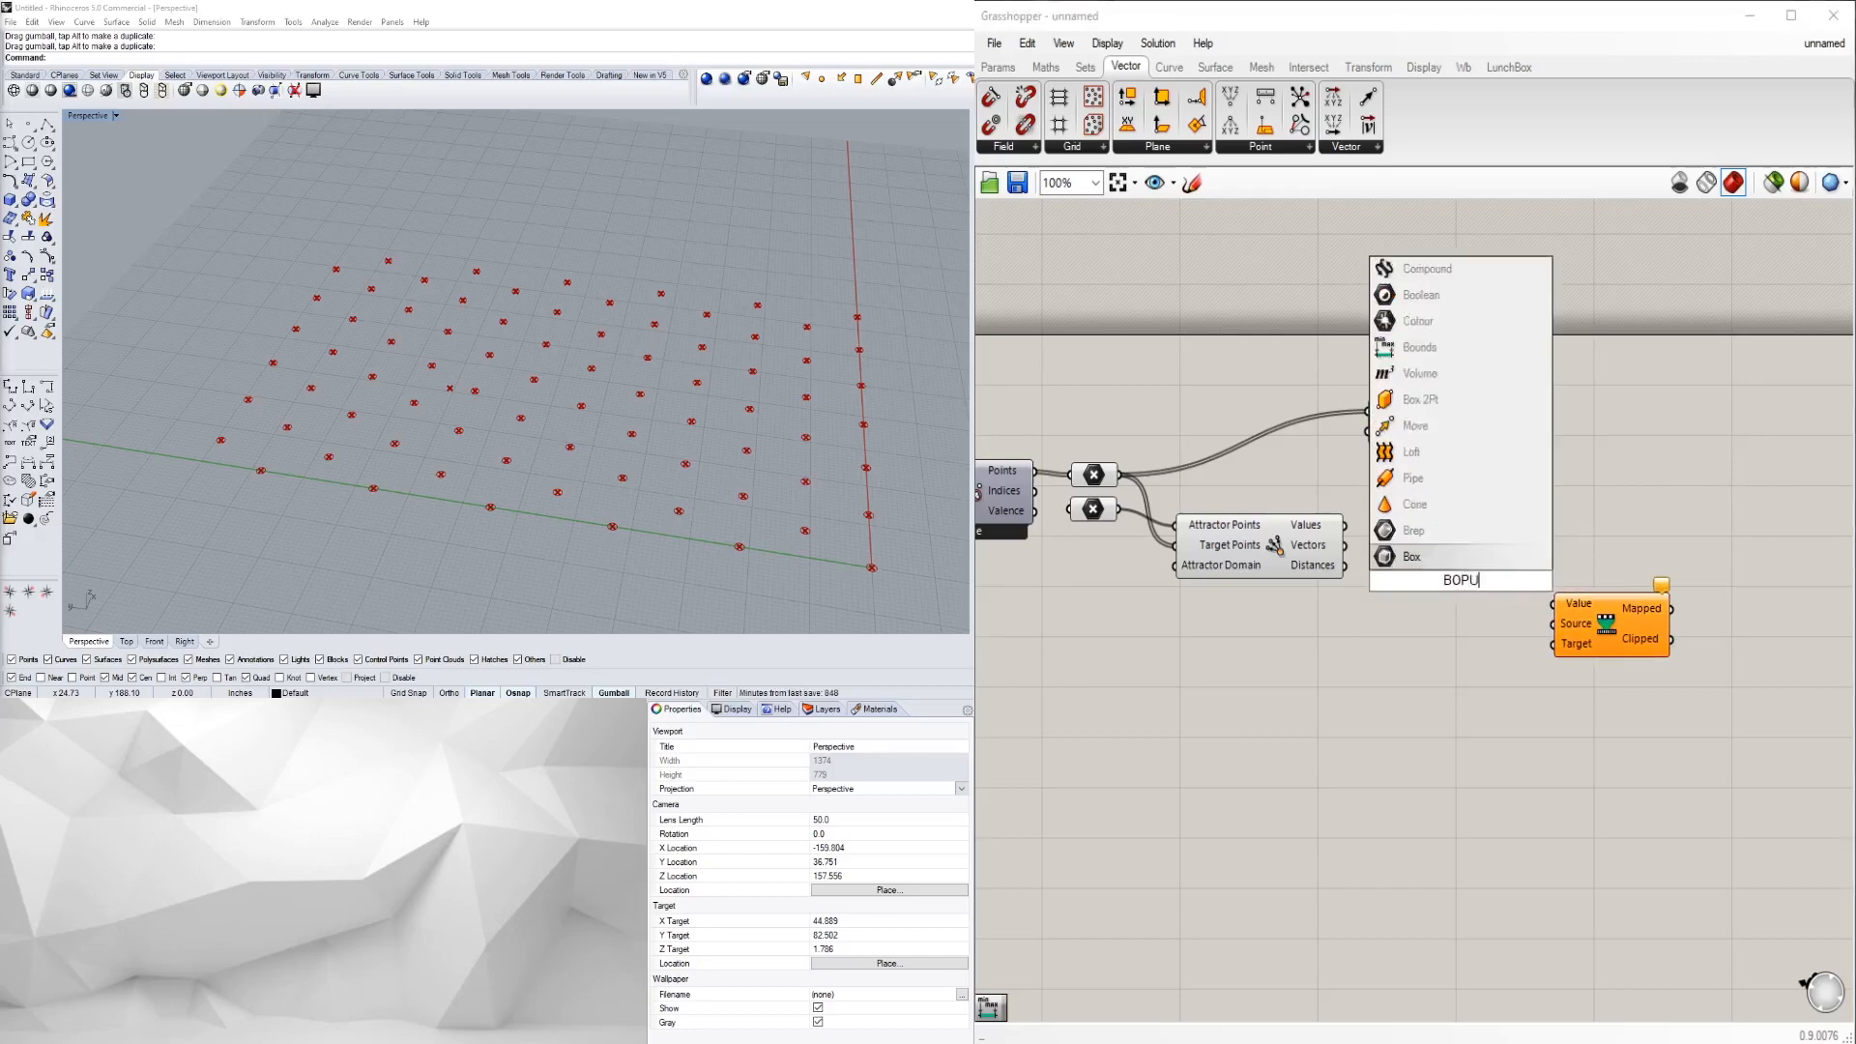
{"action": "key", "text": "BackSpace"}
{"action": "key", "text": "BackSpace"}
{"action": "type", "text": "UN"}
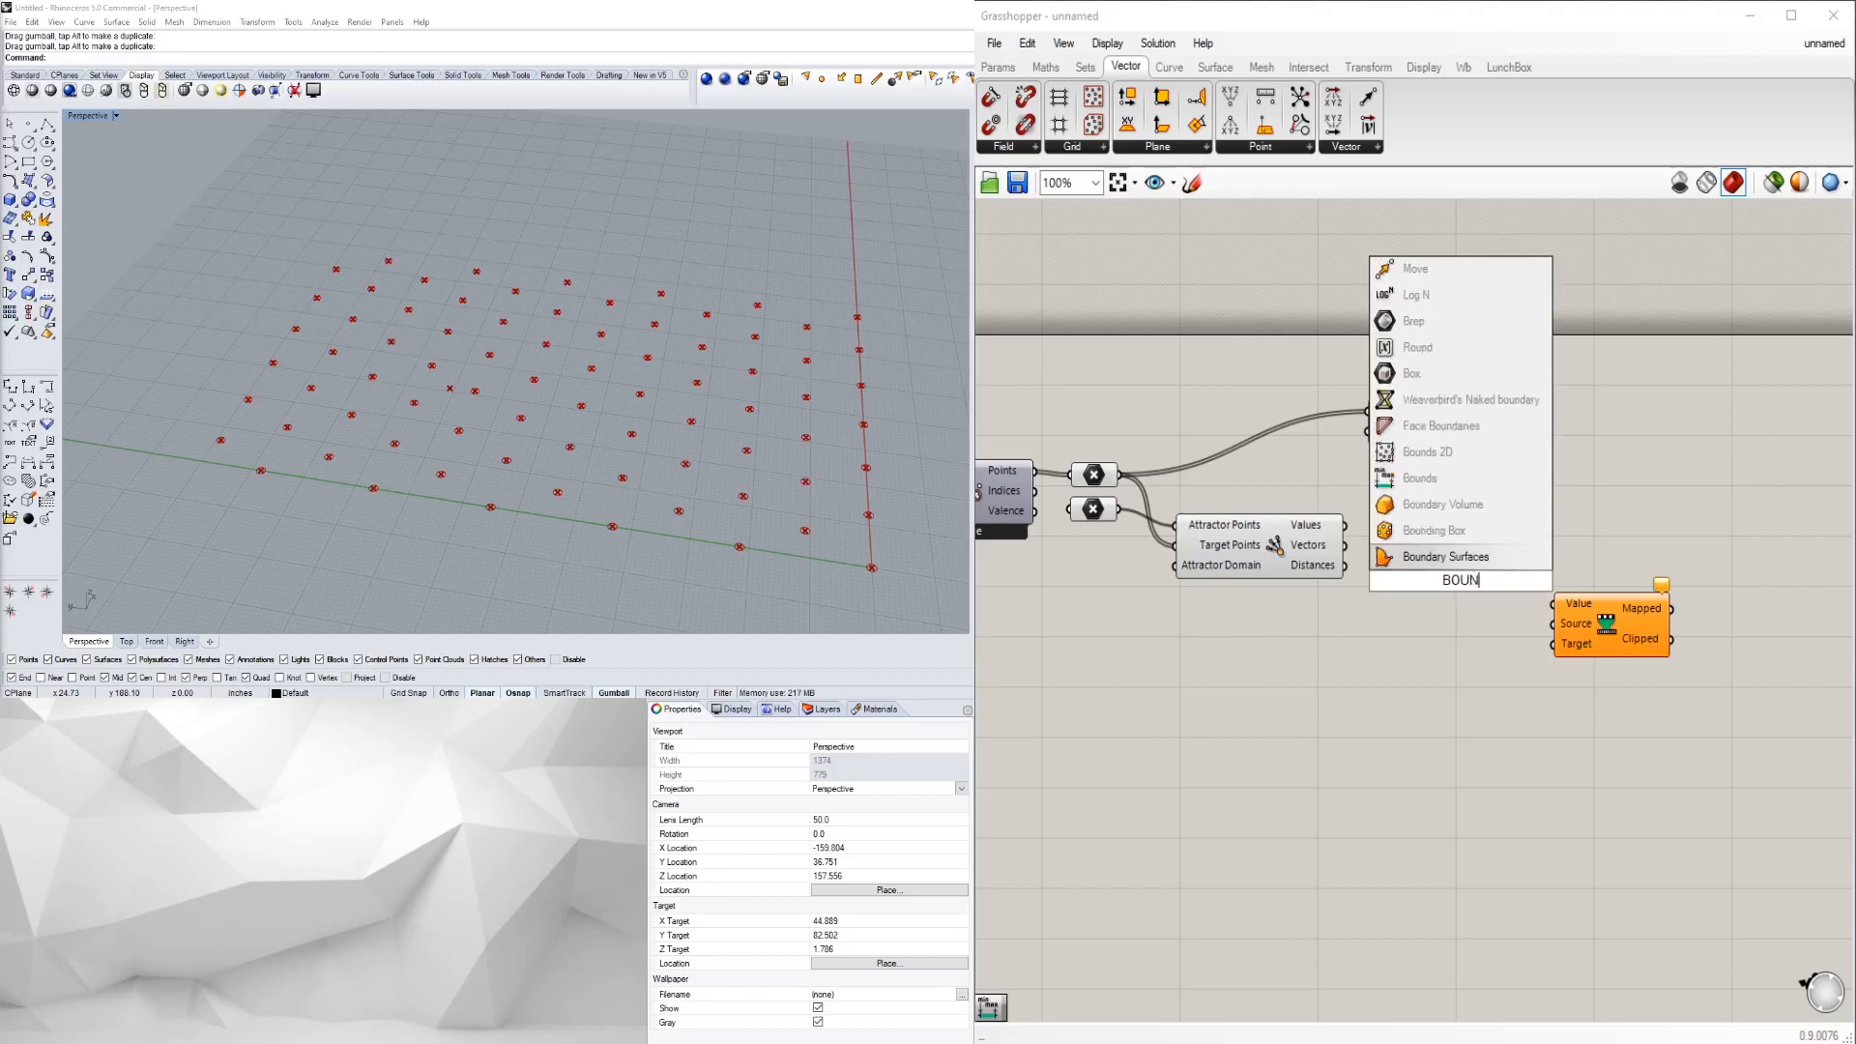
{"action": "left_click", "coordinate": [1419, 478]}
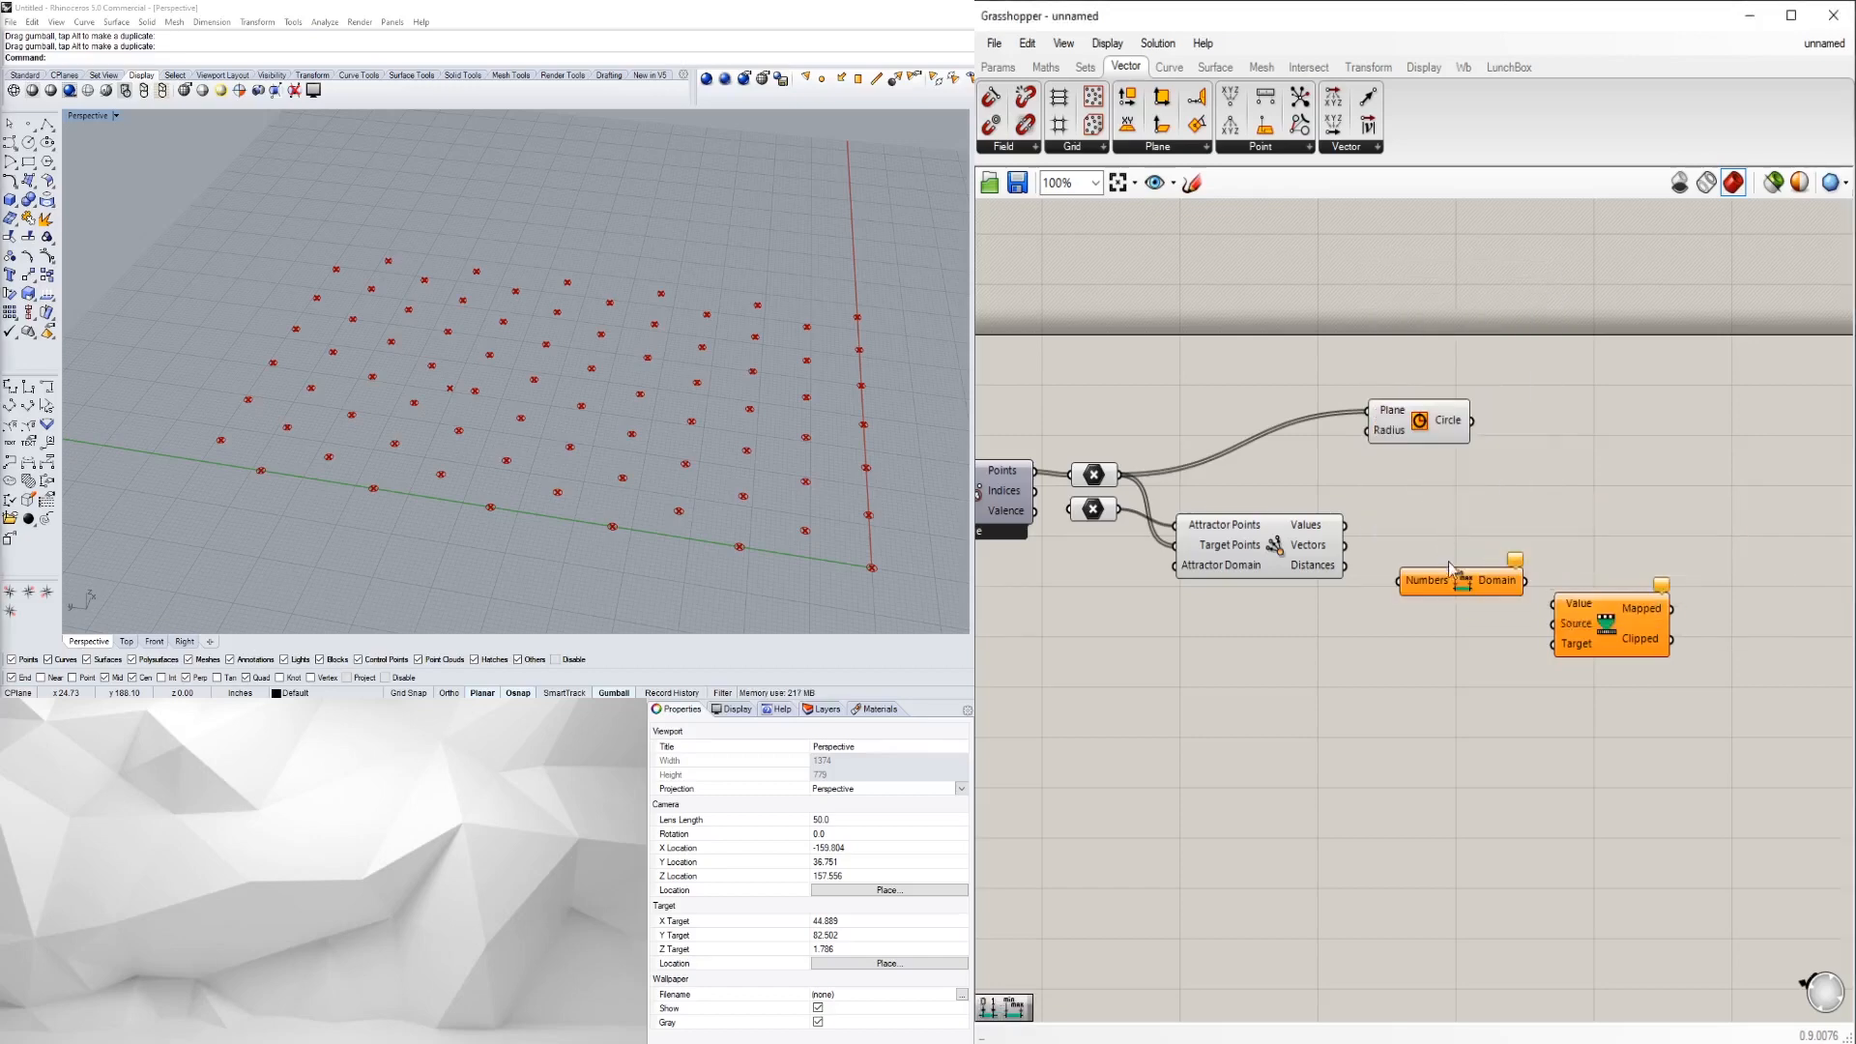
{"action": "left_click_drag", "start_coordinate": [1451, 590], "coordinate": [1464, 630]}
{"action": "left_click_drag", "start_coordinate": [1595, 640], "coordinate": [1609, 640]}
- Add a Construct Domain component and line it up directly below the Bounds component, before Remap Numbers
{"action": "double_click", "coordinate": [1486, 688]}
{"action": "type", "text": "C"}
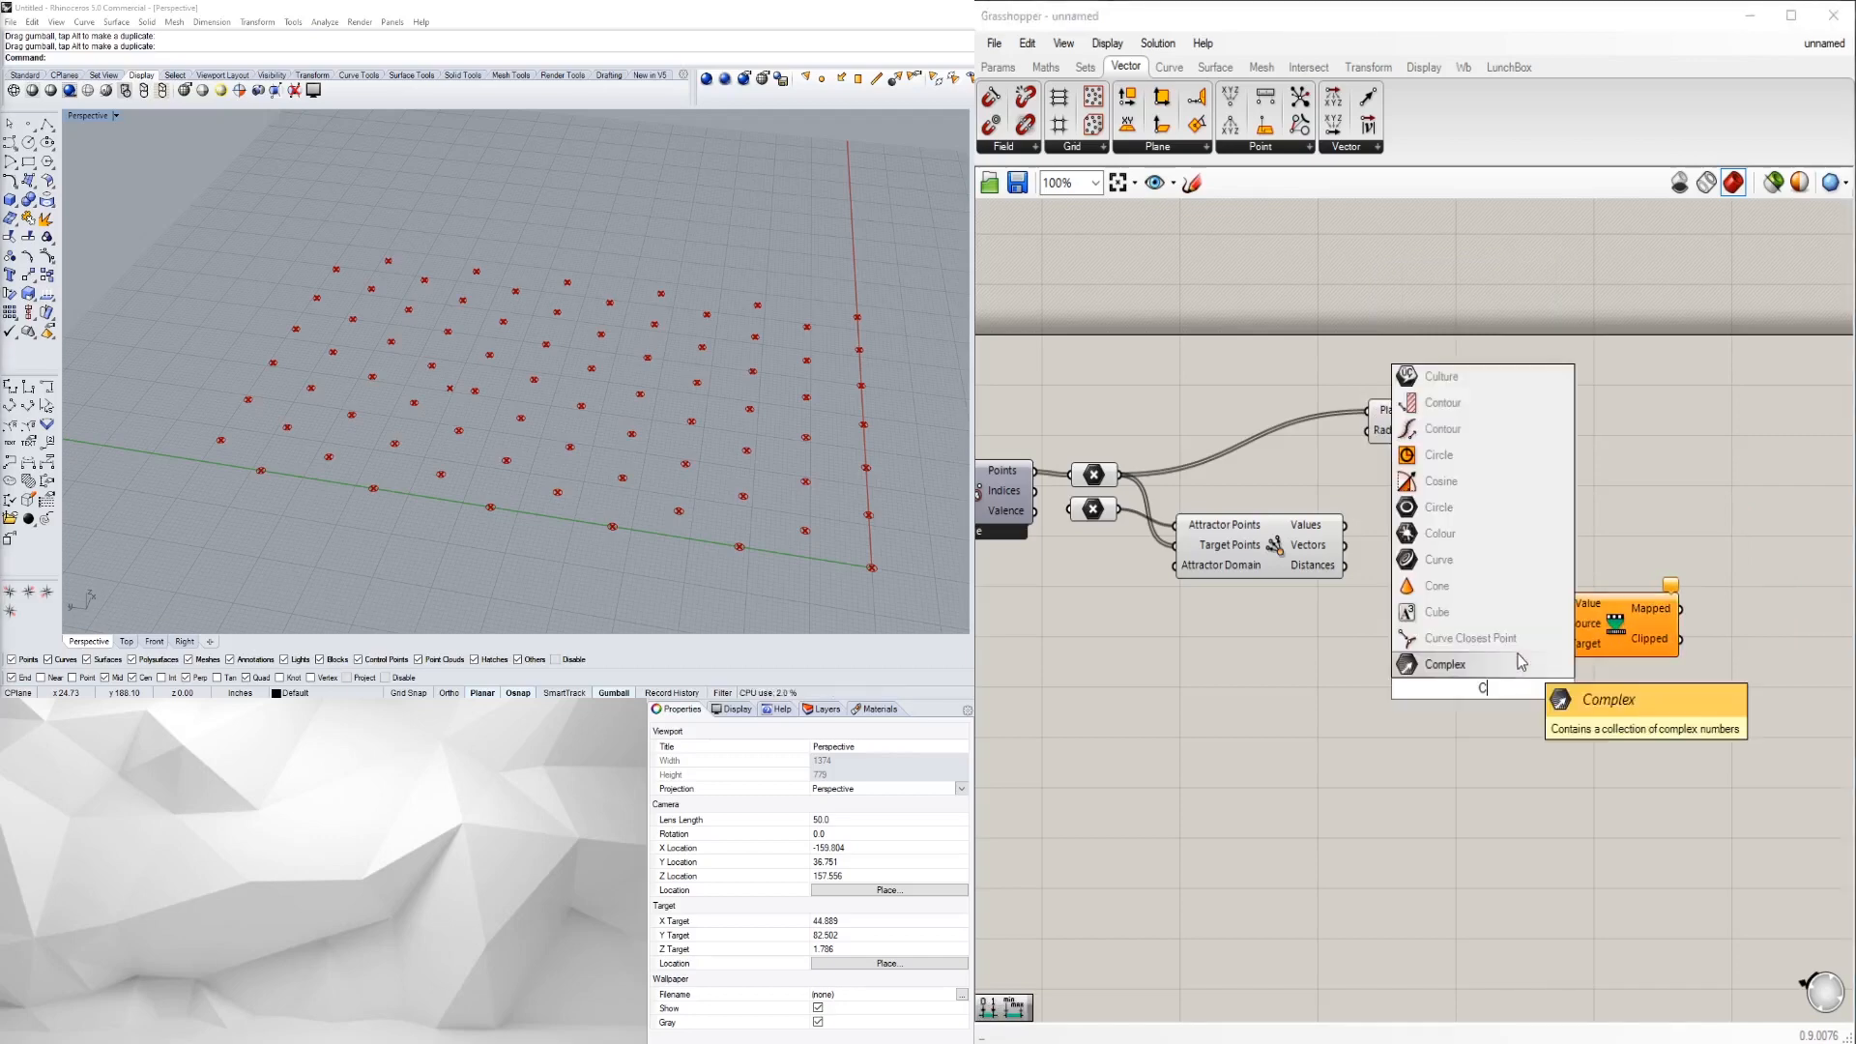
{"action": "type", "text": "ONSTRUC"}
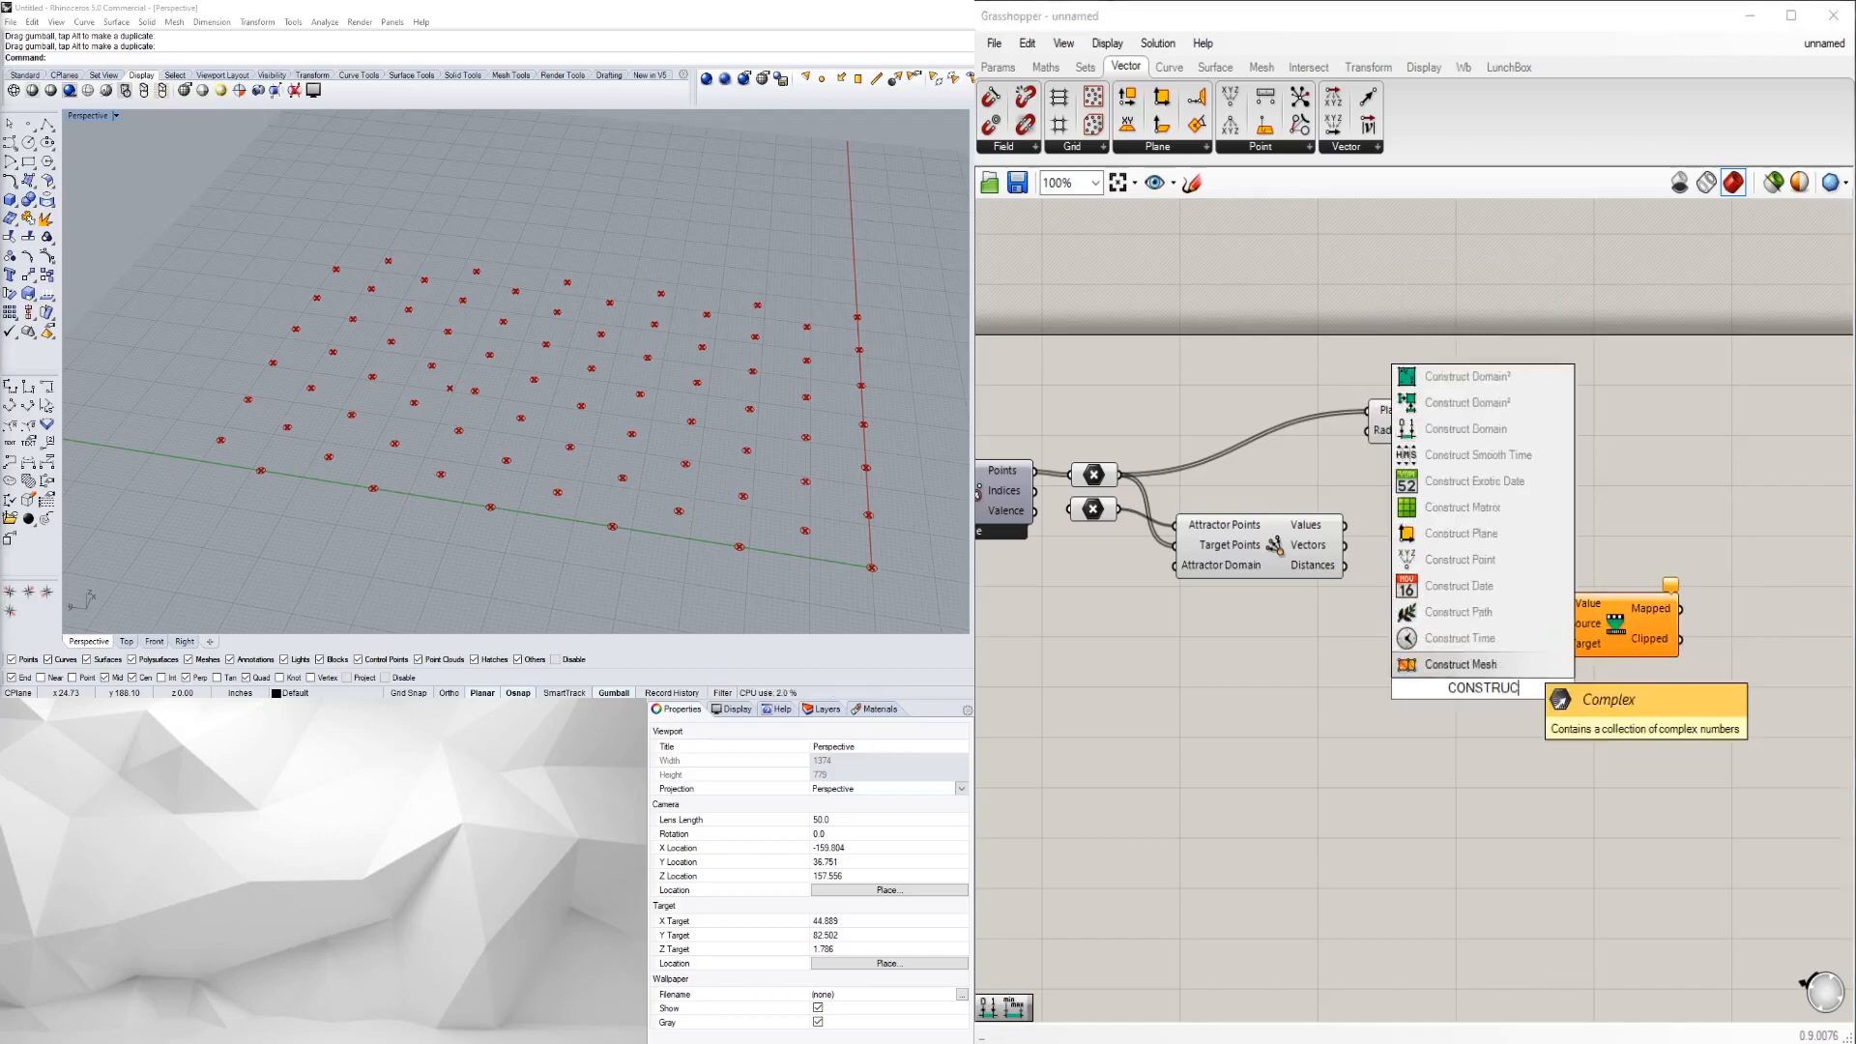
{"action": "left_click", "coordinate": [1487, 432]}
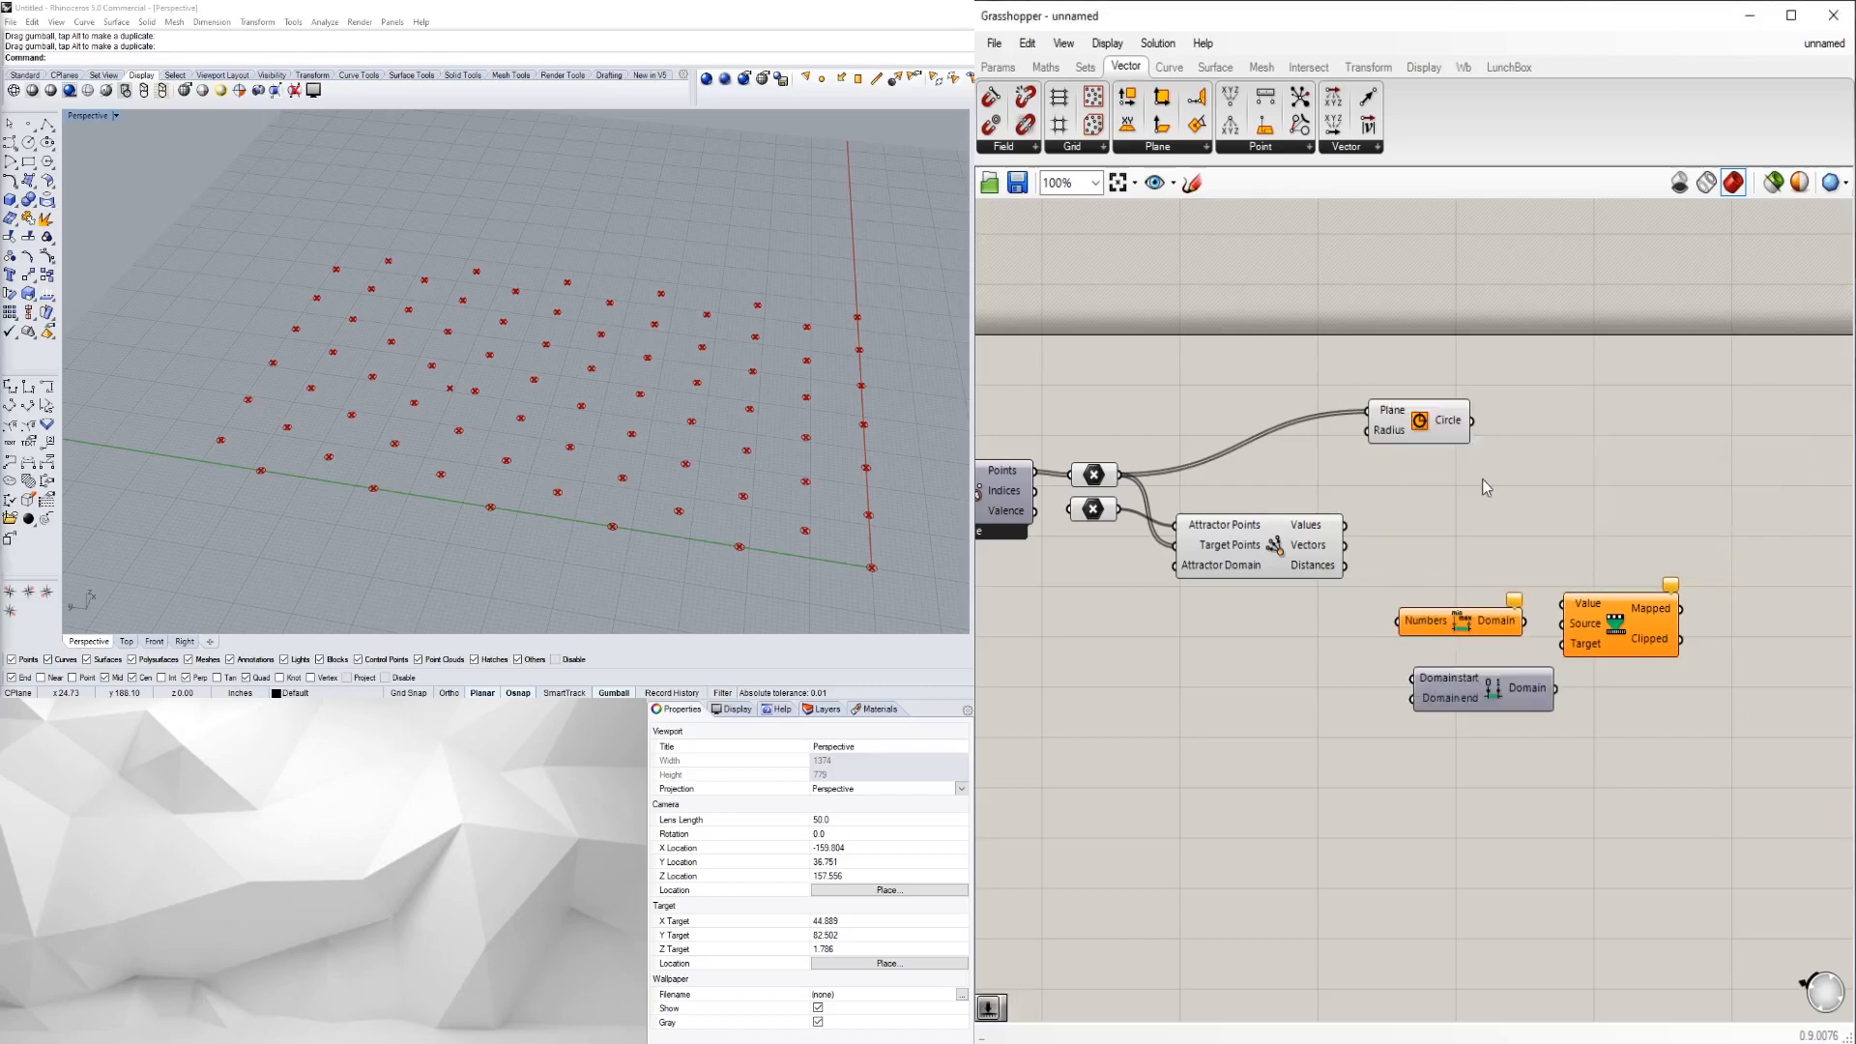
{"action": "left_click_drag", "start_coordinate": [1481, 694], "coordinate": [1468, 673]}
{"action": "left_click_drag", "start_coordinate": [1509, 755], "coordinate": [1450, 617]}
{"action": "left_click_drag", "start_coordinate": [1449, 616], "coordinate": [1446, 634]}
{"action": "left_click", "coordinate": [1583, 750]}
{"action": "left_click_drag", "start_coordinate": [1608, 645], "coordinate": [1625, 642]}
{"action": "left_click_drag", "start_coordinate": [1487, 645], "coordinate": [1482, 697]}
{"action": "left_click", "coordinate": [1490, 732]}
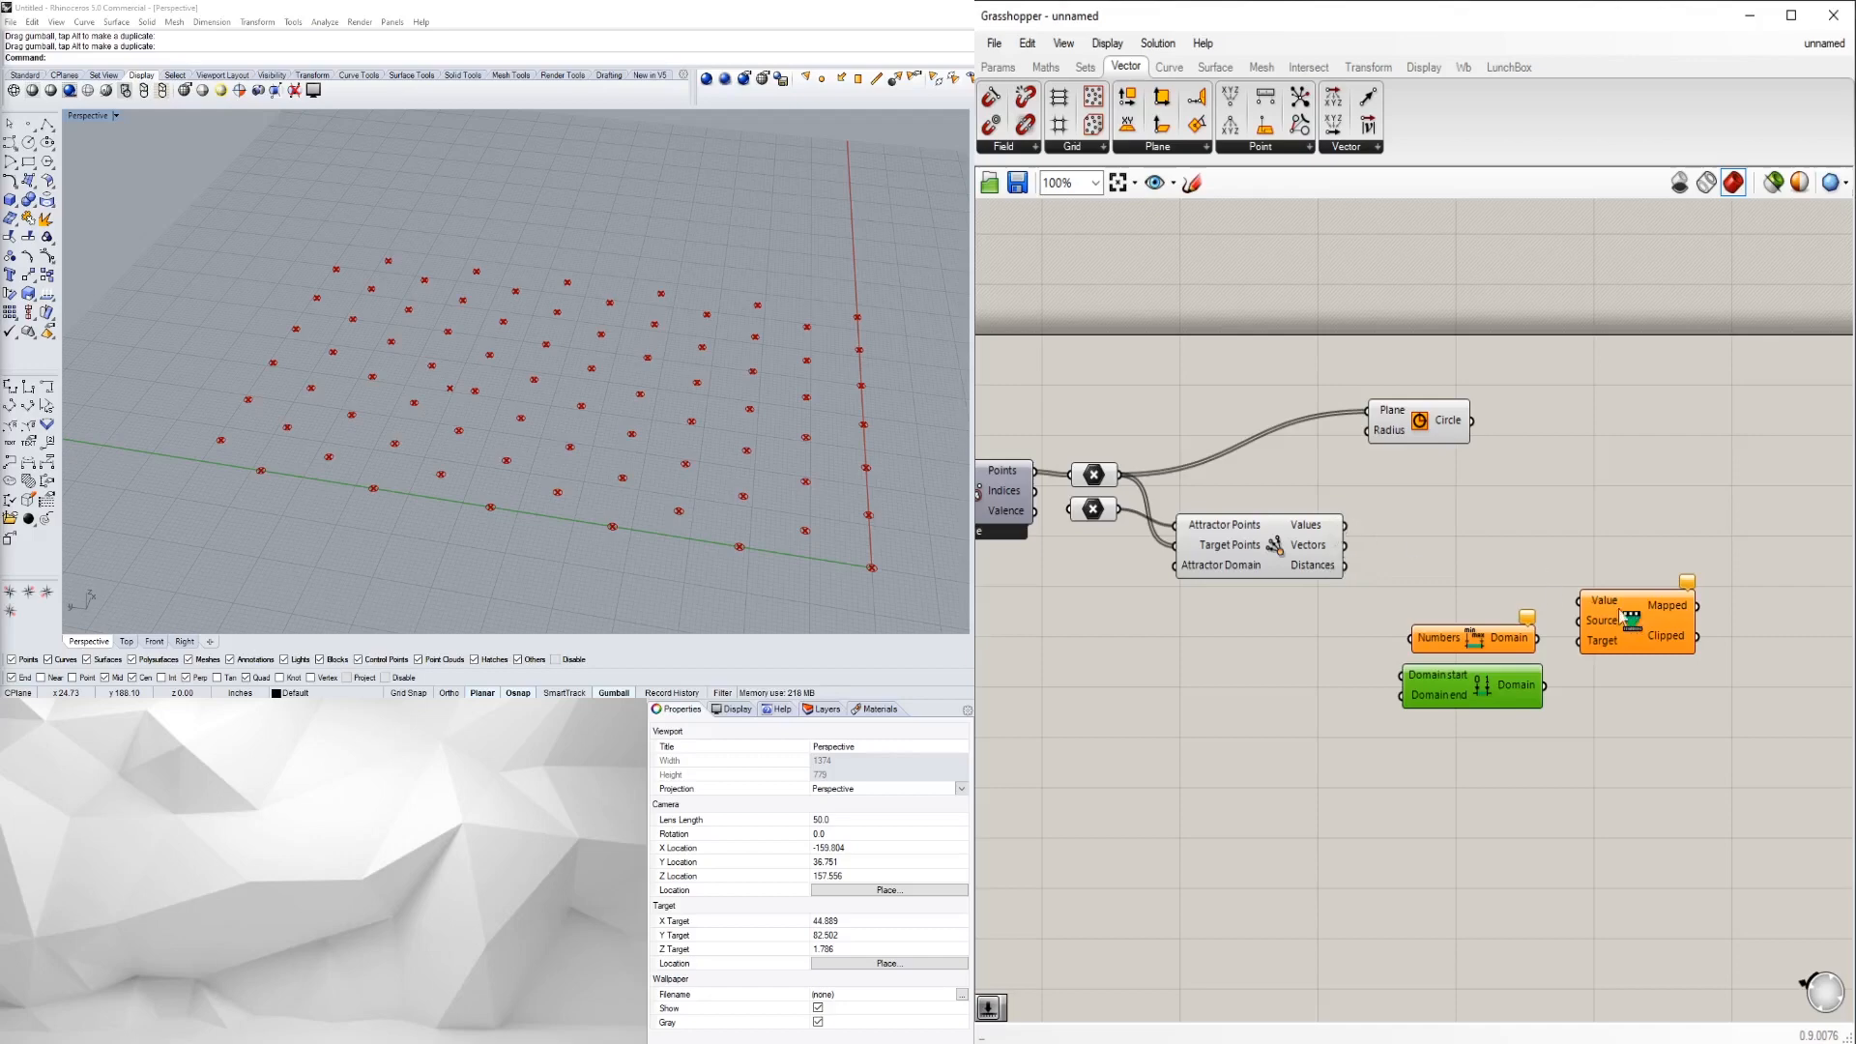
- Connect the Attractor's Values output to the Bounds Numbers input and the Remap Numbers Value input
{"action": "left_click", "coordinate": [1301, 547]}
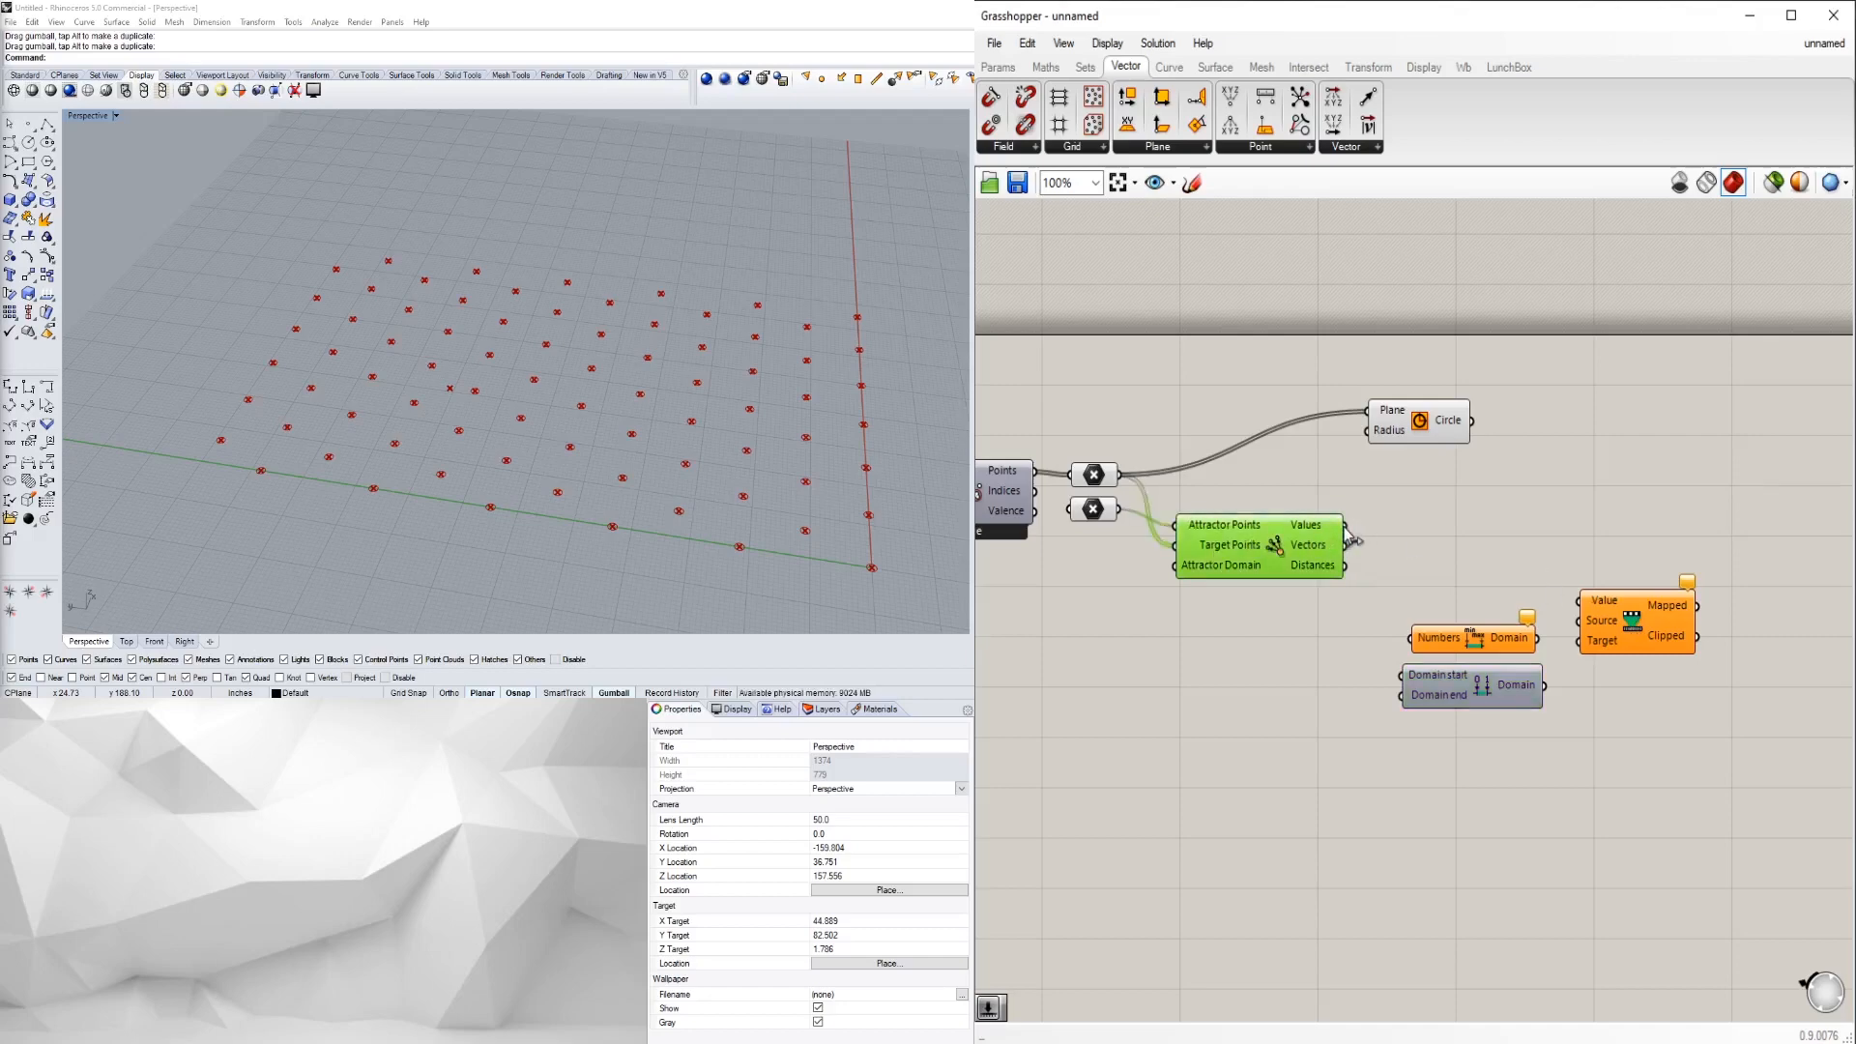
{"action": "left_click_drag", "start_coordinate": [1345, 527], "coordinate": [1416, 642]}
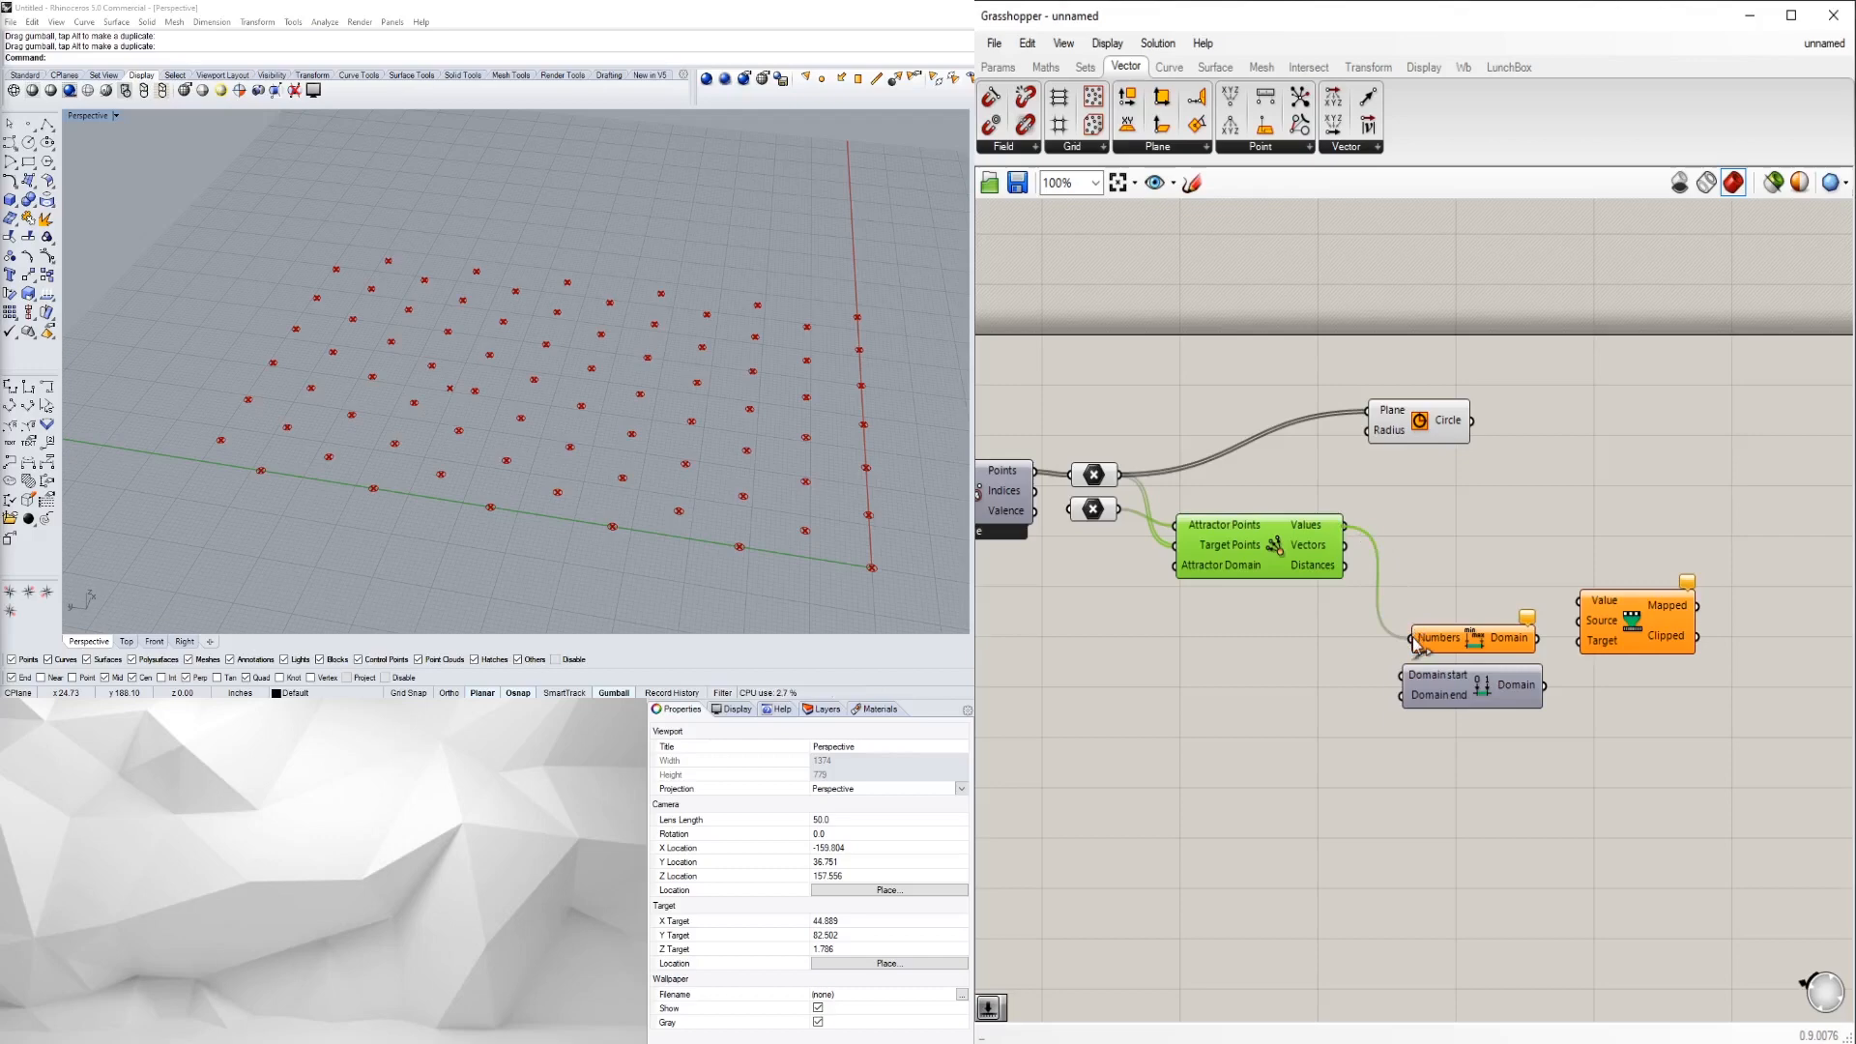
{"action": "left_click", "coordinate": [1512, 657]}
{"action": "mouse_move", "coordinate": [1511, 646]}
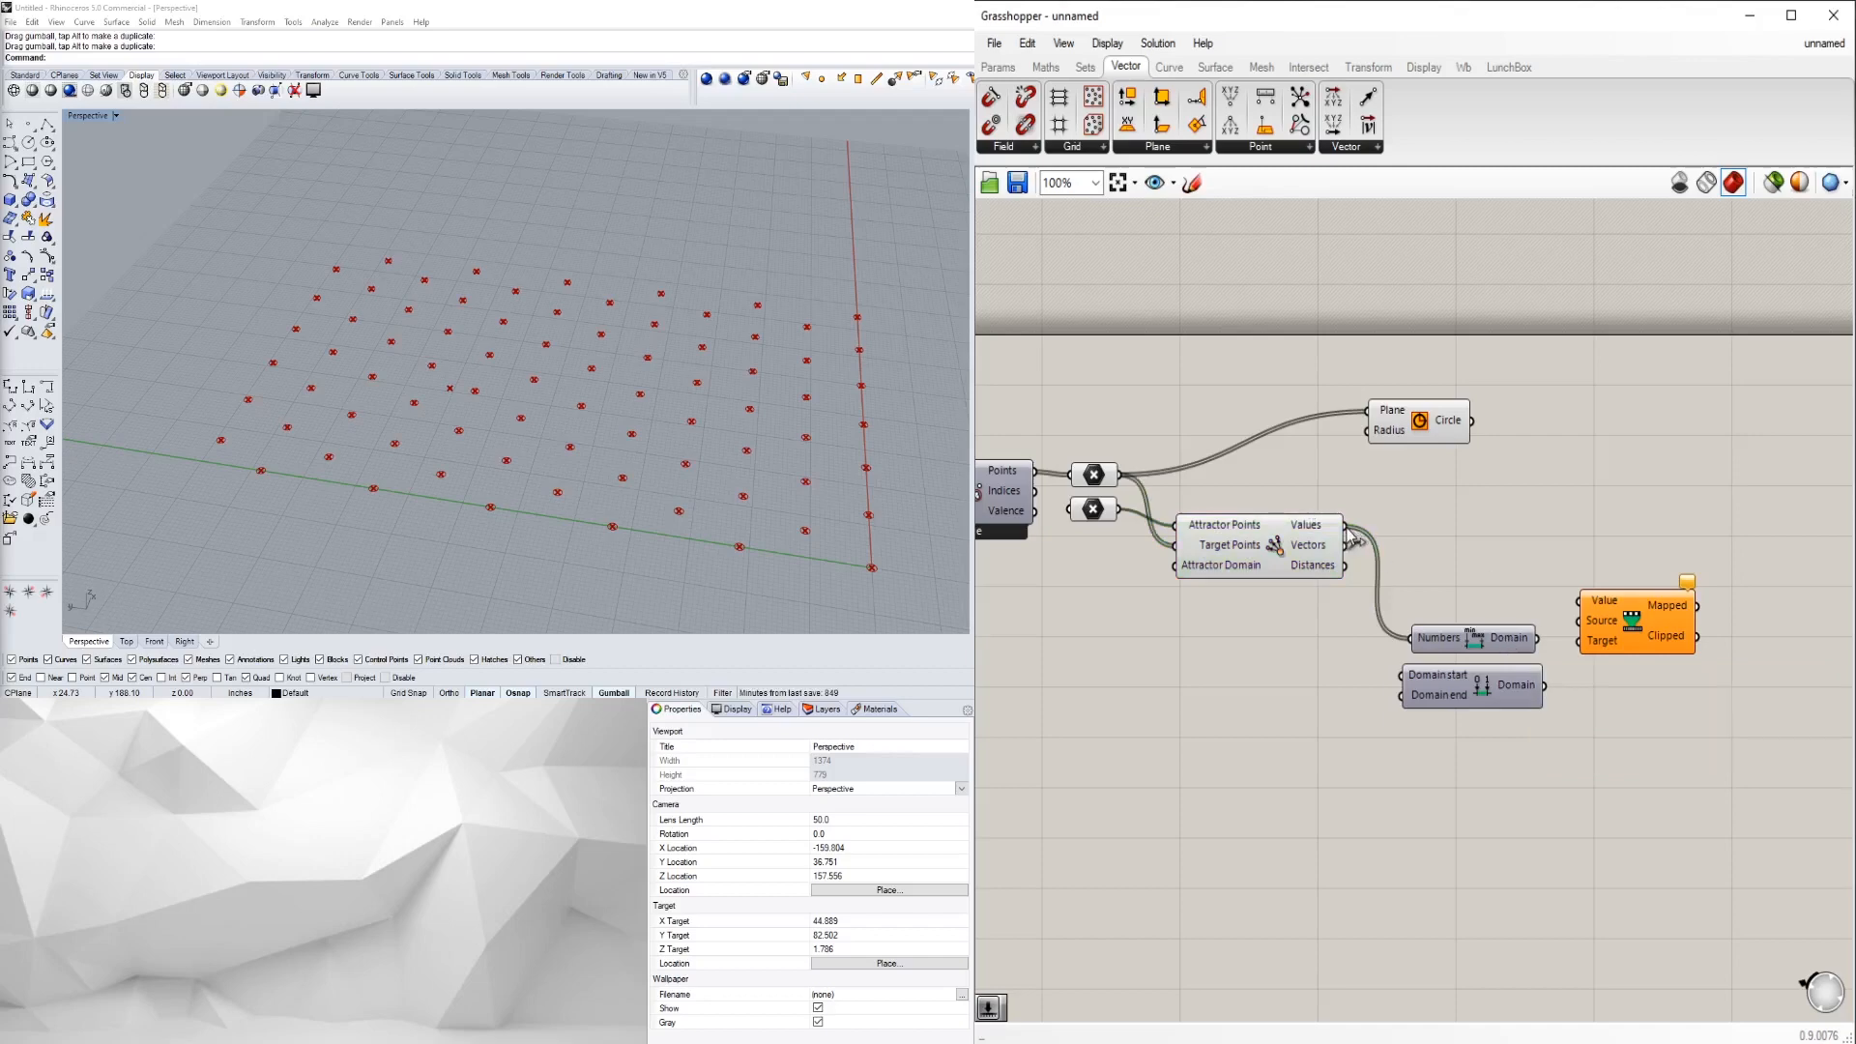
{"action": "left_click_drag", "start_coordinate": [1348, 528], "coordinate": [1635, 627]}
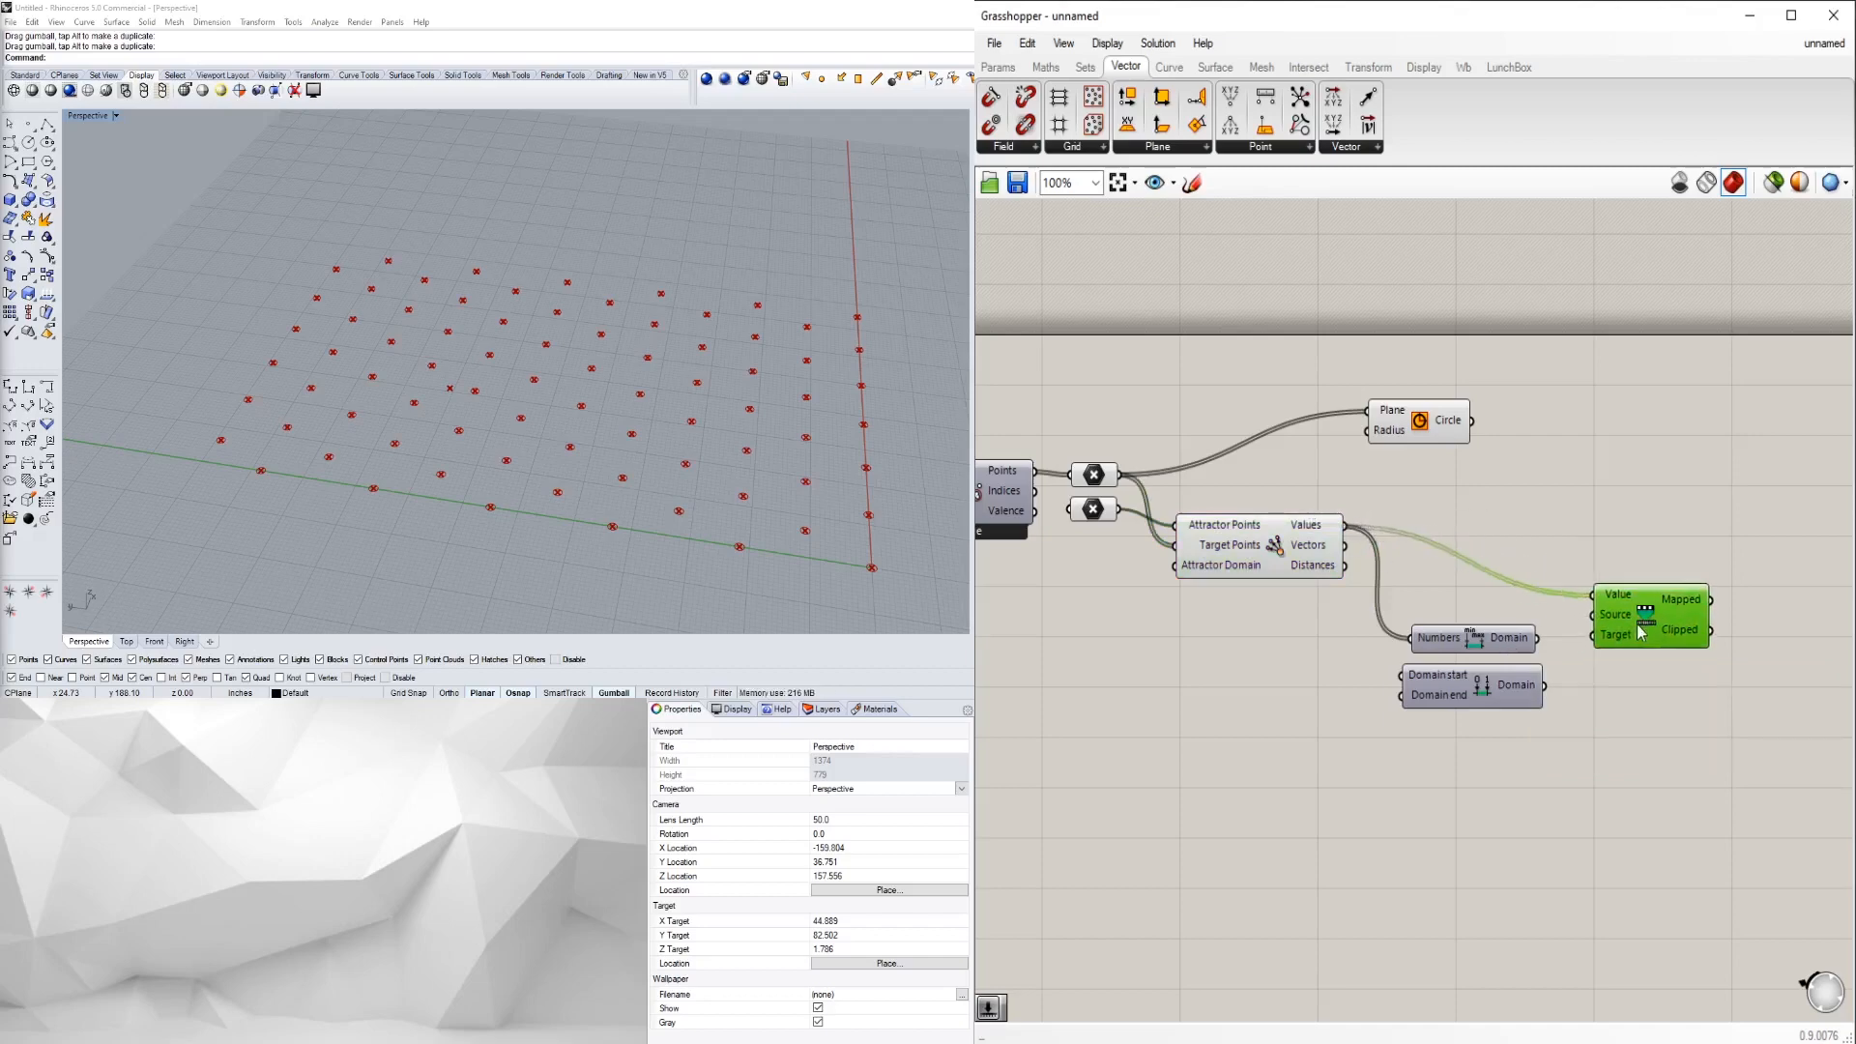
- Connect the Bounds domain to the Source input of Remap Numbers and the constructed domain to its Target input
{"action": "mouse_move", "coordinate": [1502, 647]}
{"action": "left_mouse_down"}
{"action": "mouse_move", "coordinate": [1596, 615]}
{"action": "mouse_move", "coordinate": [1522, 624]}
{"action": "left_mouse_up"}
{"action": "left_click", "coordinate": [1593, 671]}
{"action": "left_click_drag", "start_coordinate": [1534, 696], "coordinate": [1591, 636]}
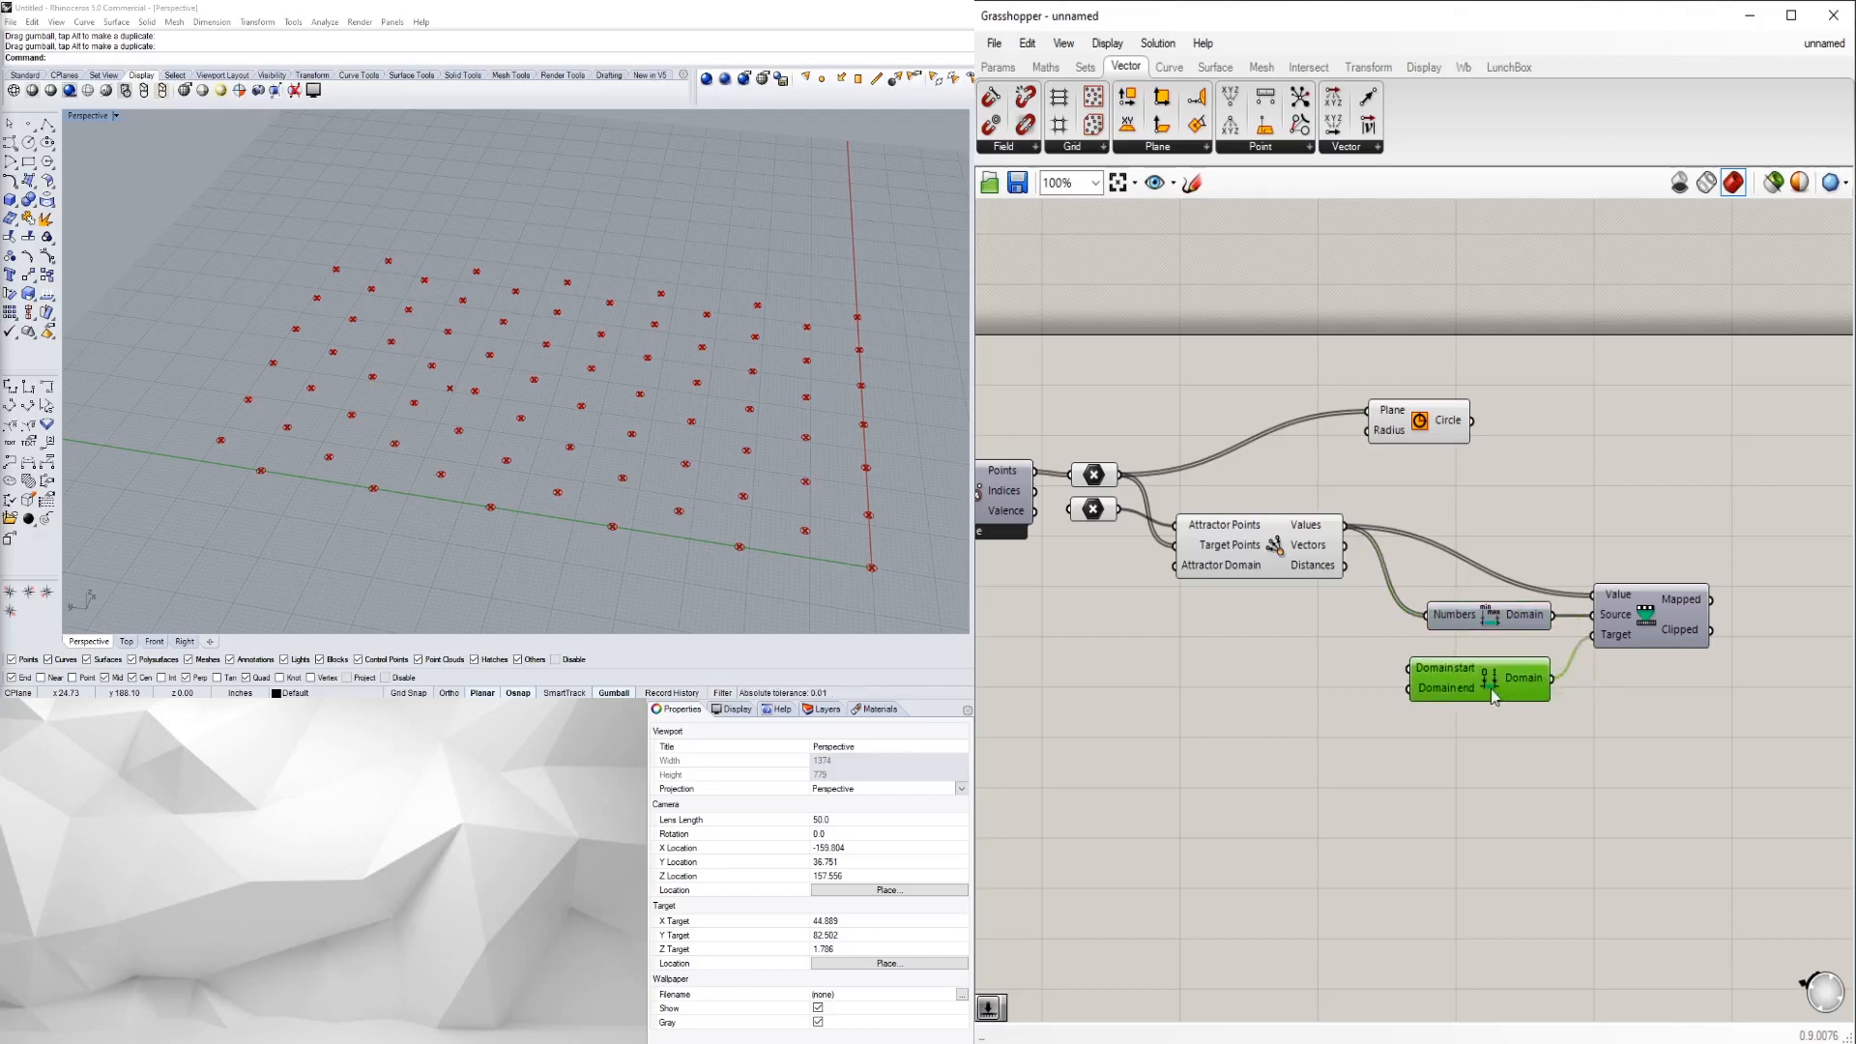
{"action": "left_click_drag", "start_coordinate": [1478, 683], "coordinate": [1489, 674]}
{"action": "right_click_drag", "start_coordinate": [1390, 667], "coordinate": [1419, 674]}
{"action": "double_click", "coordinate": [1358, 670]}
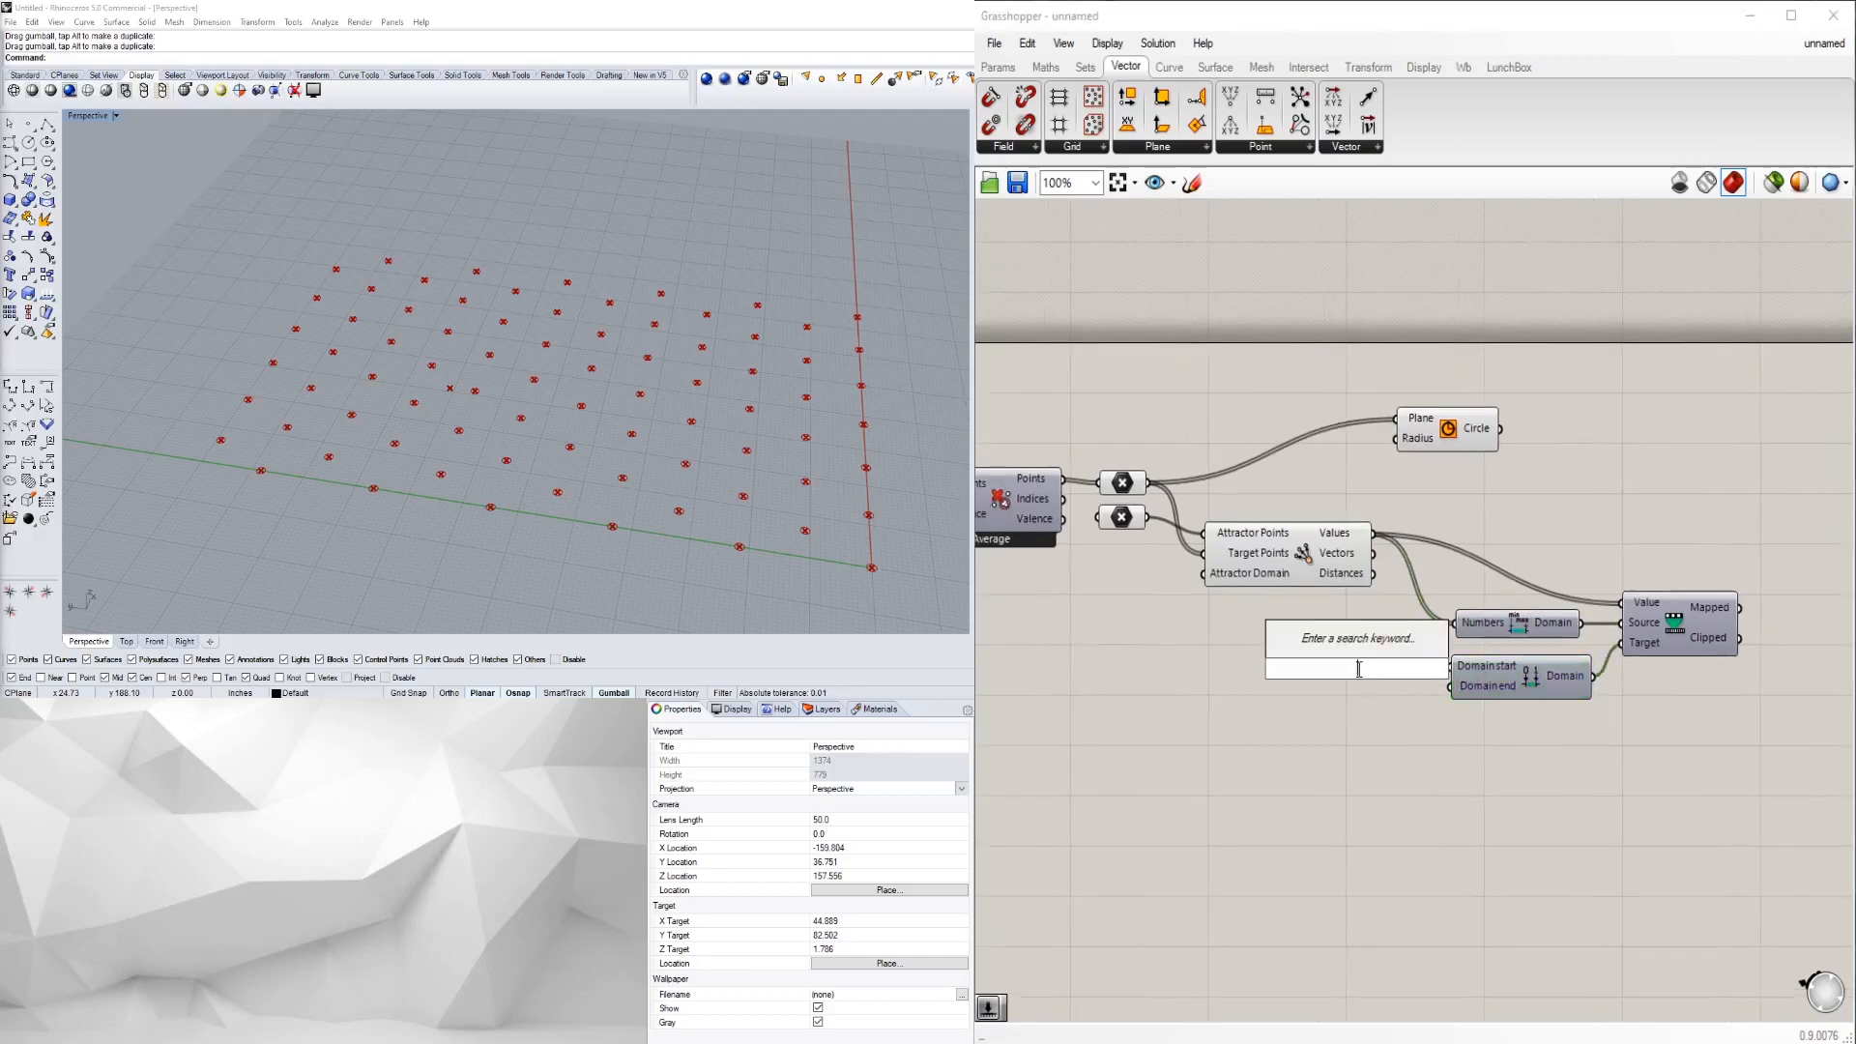
{"action": "type", "text": "1"}
{"action": "key", "text": "Return"}
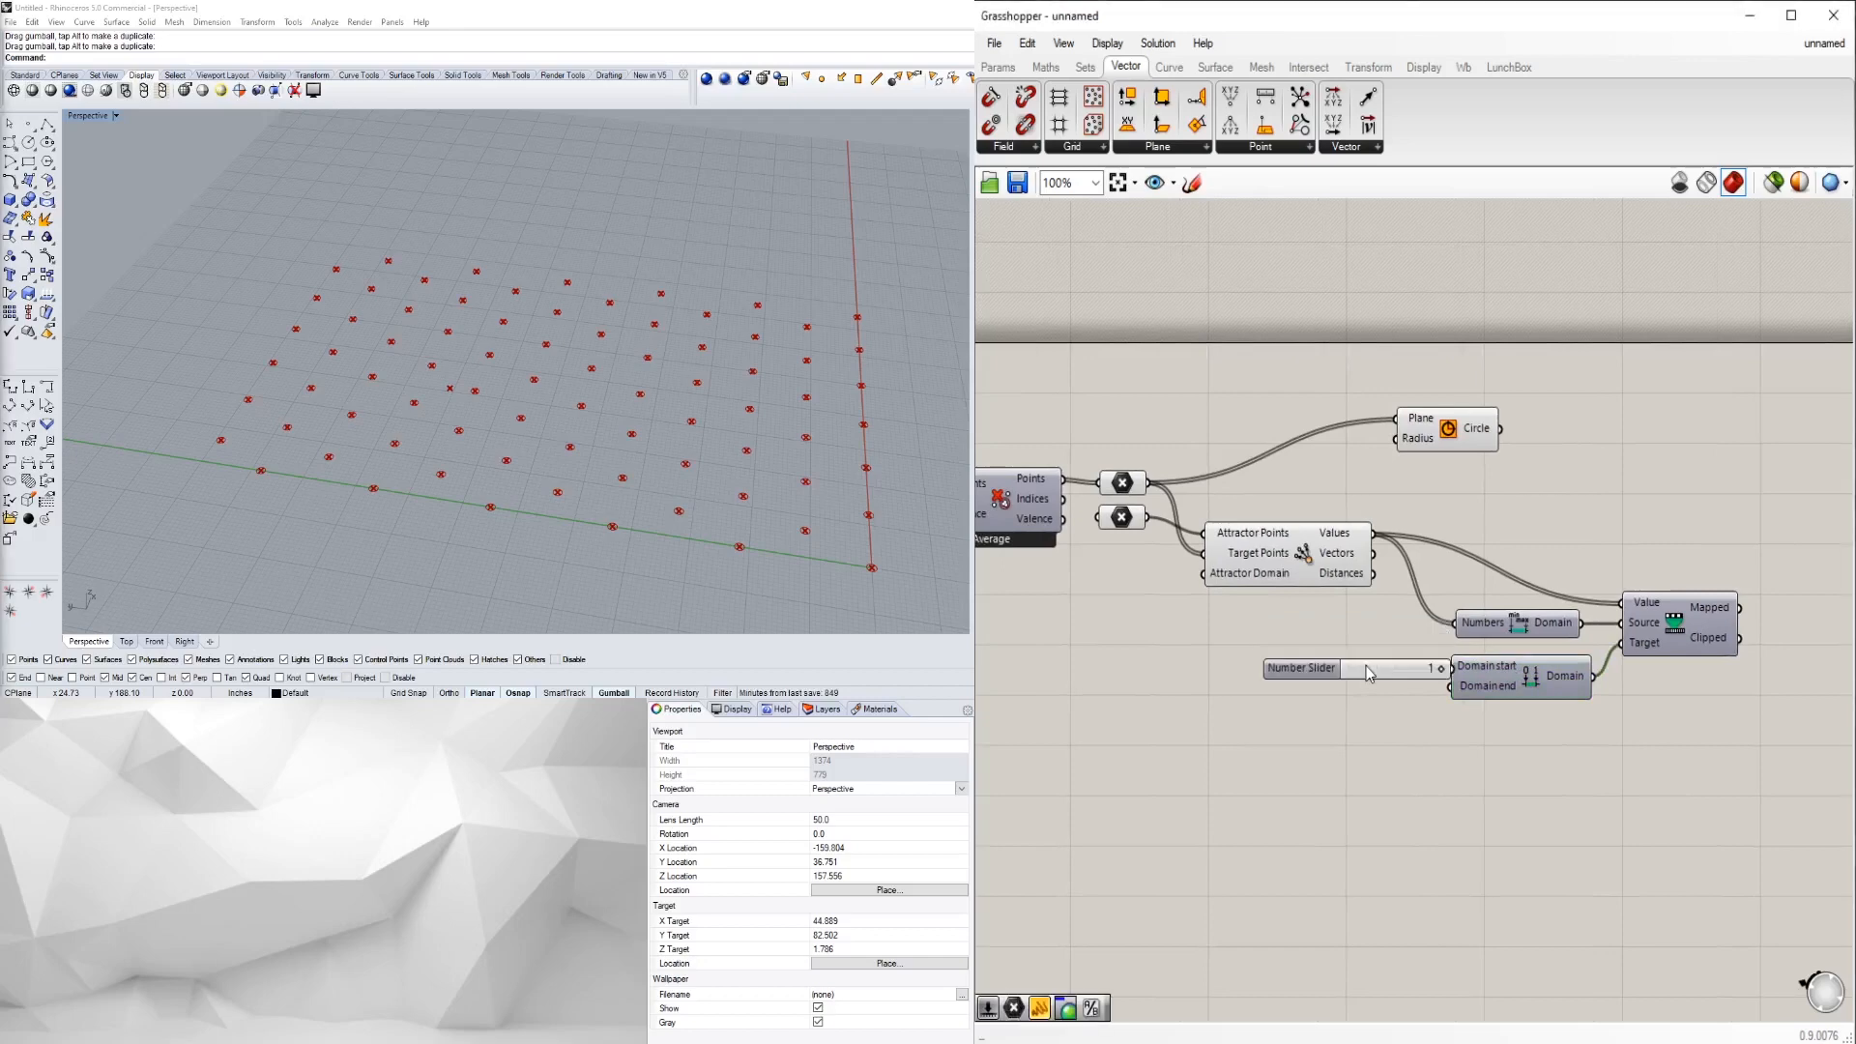
{"action": "left_click_drag", "start_coordinate": [1301, 663], "coordinate": [1259, 662]}
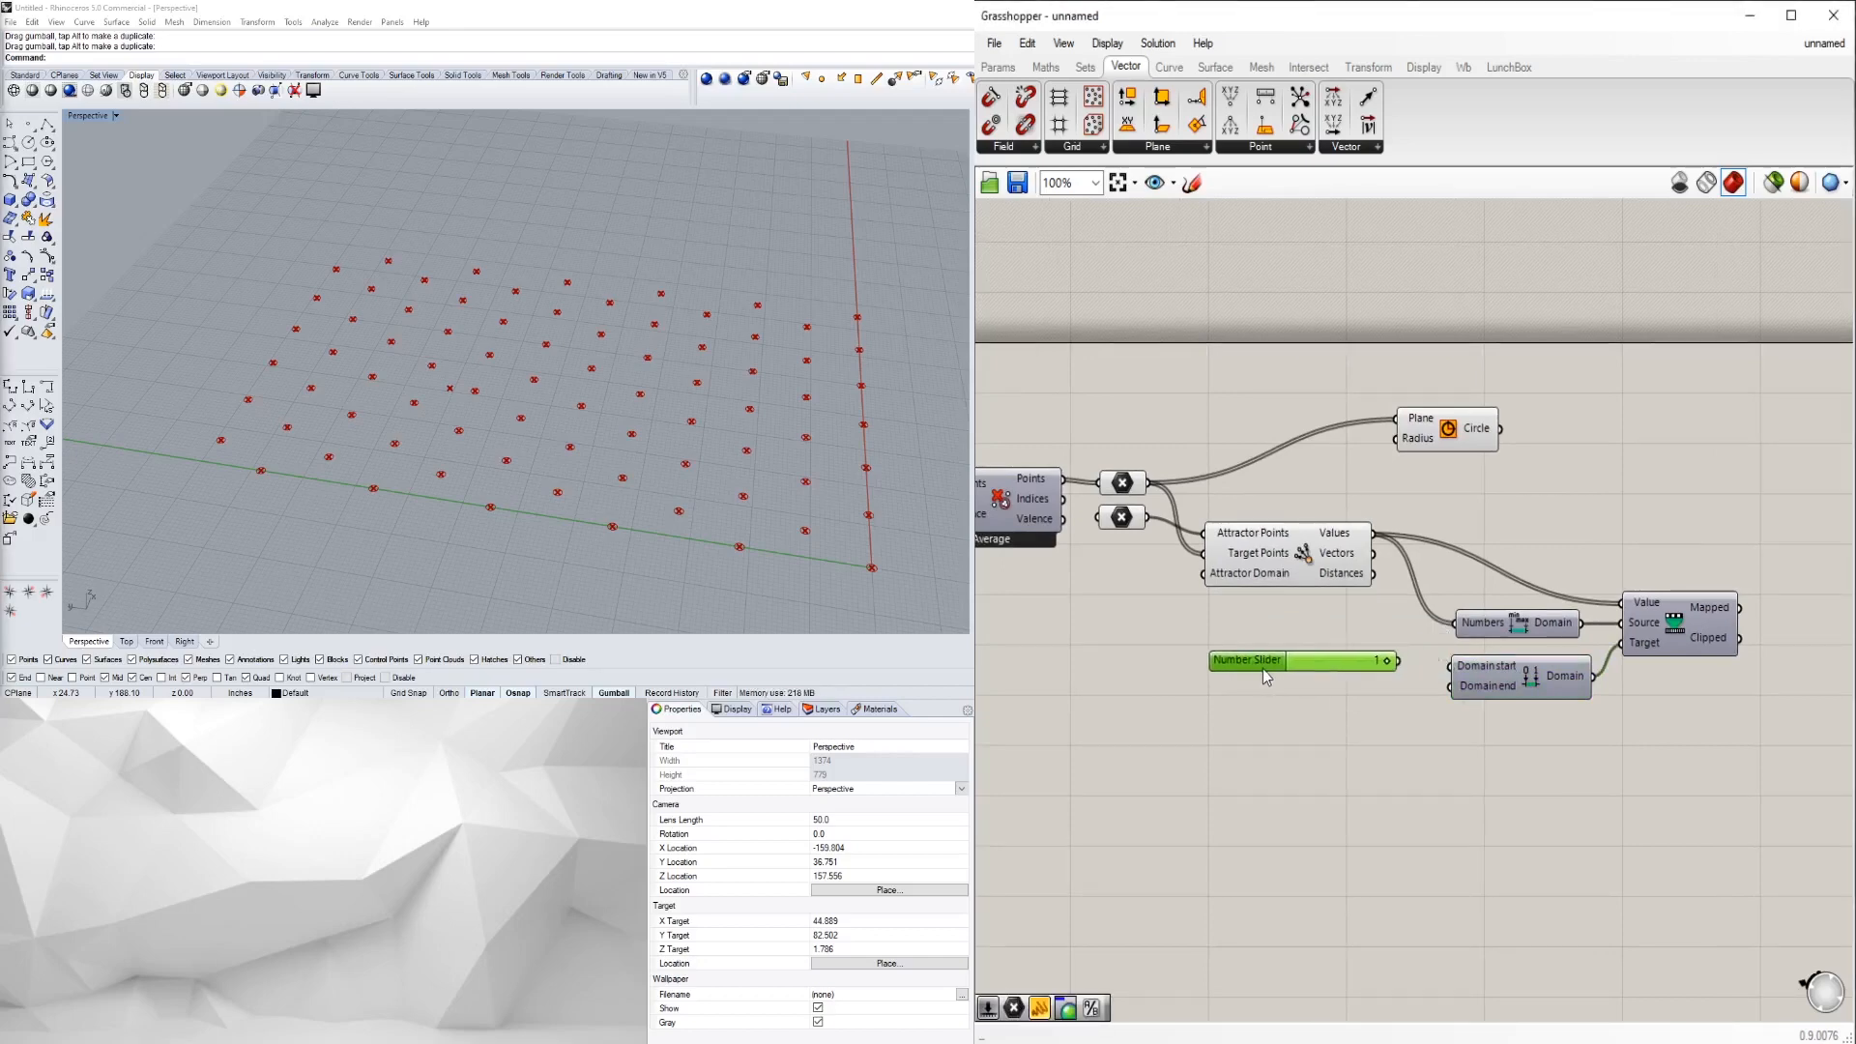
{"action": "key", "text": "Delete"}
- Add a number slider ranging from 1 to 20 beside the Construct Domain component
{"action": "double_click", "coordinate": [1249, 673]}
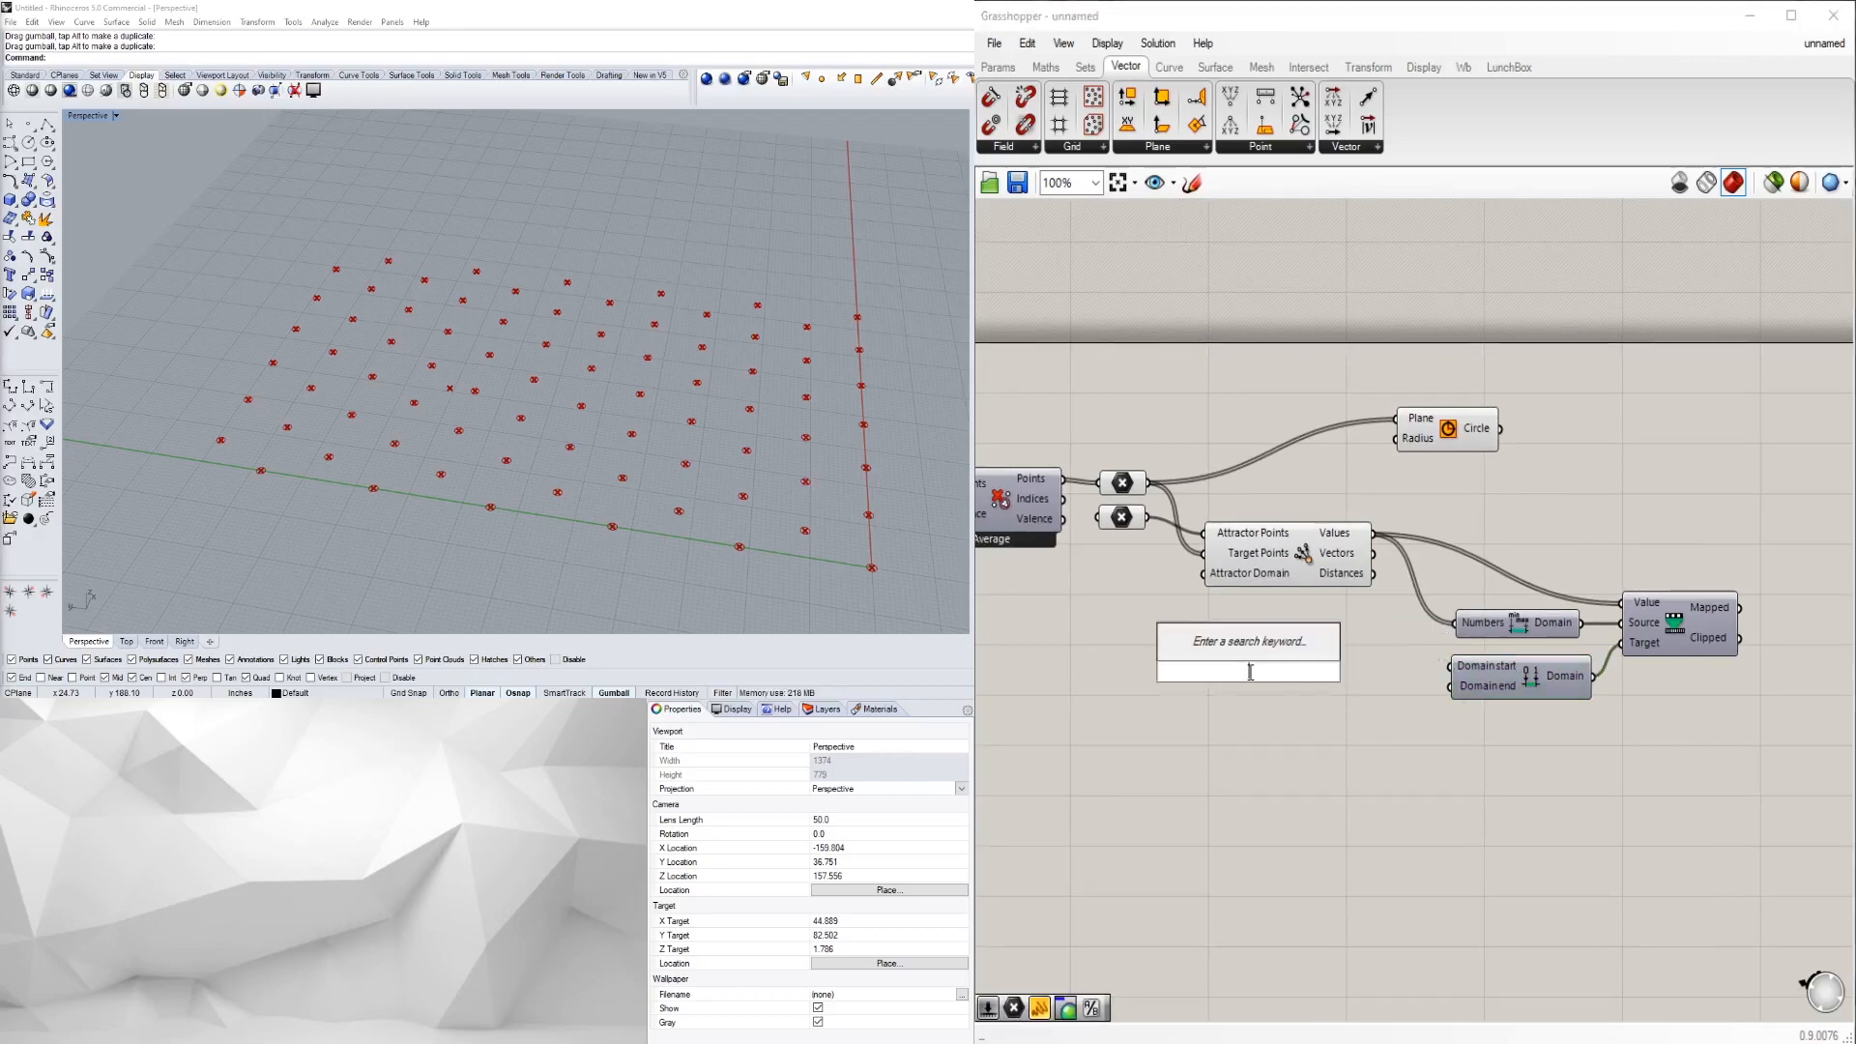
{"action": "type", "text": "1..20"}
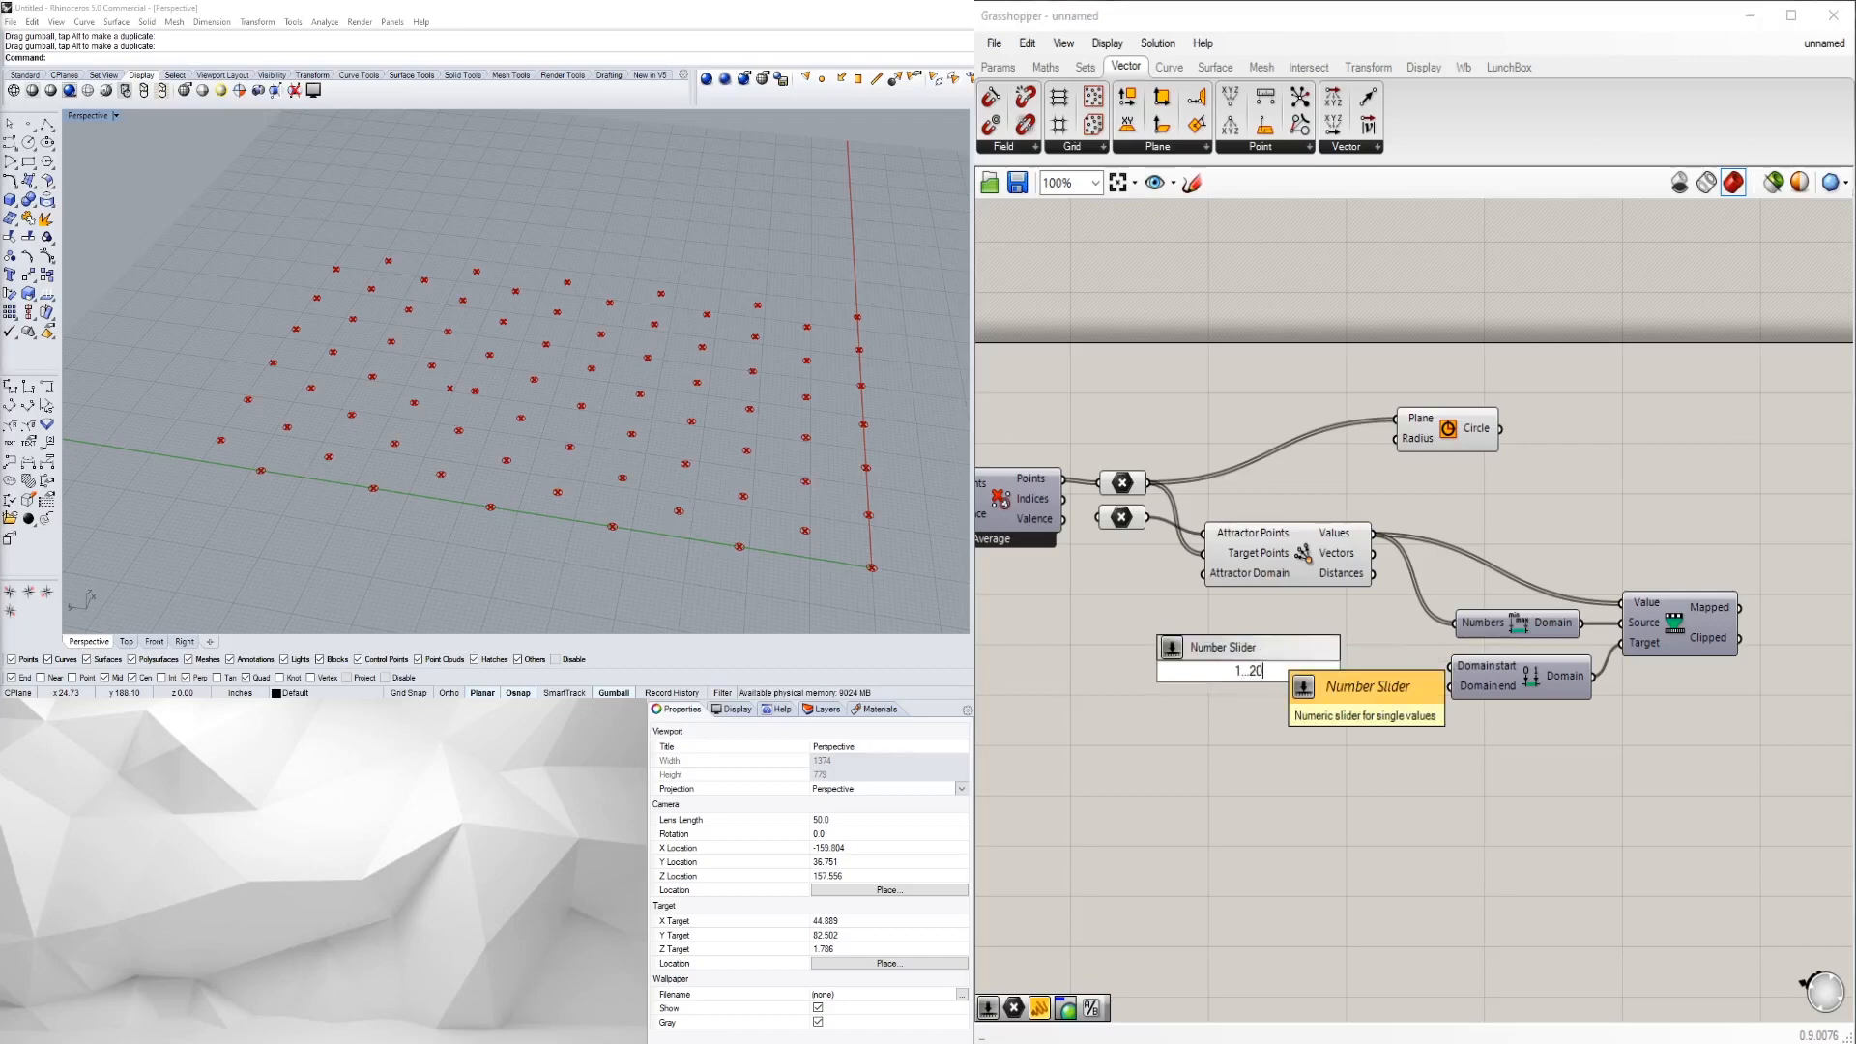
{"action": "key", "text": "Return"}
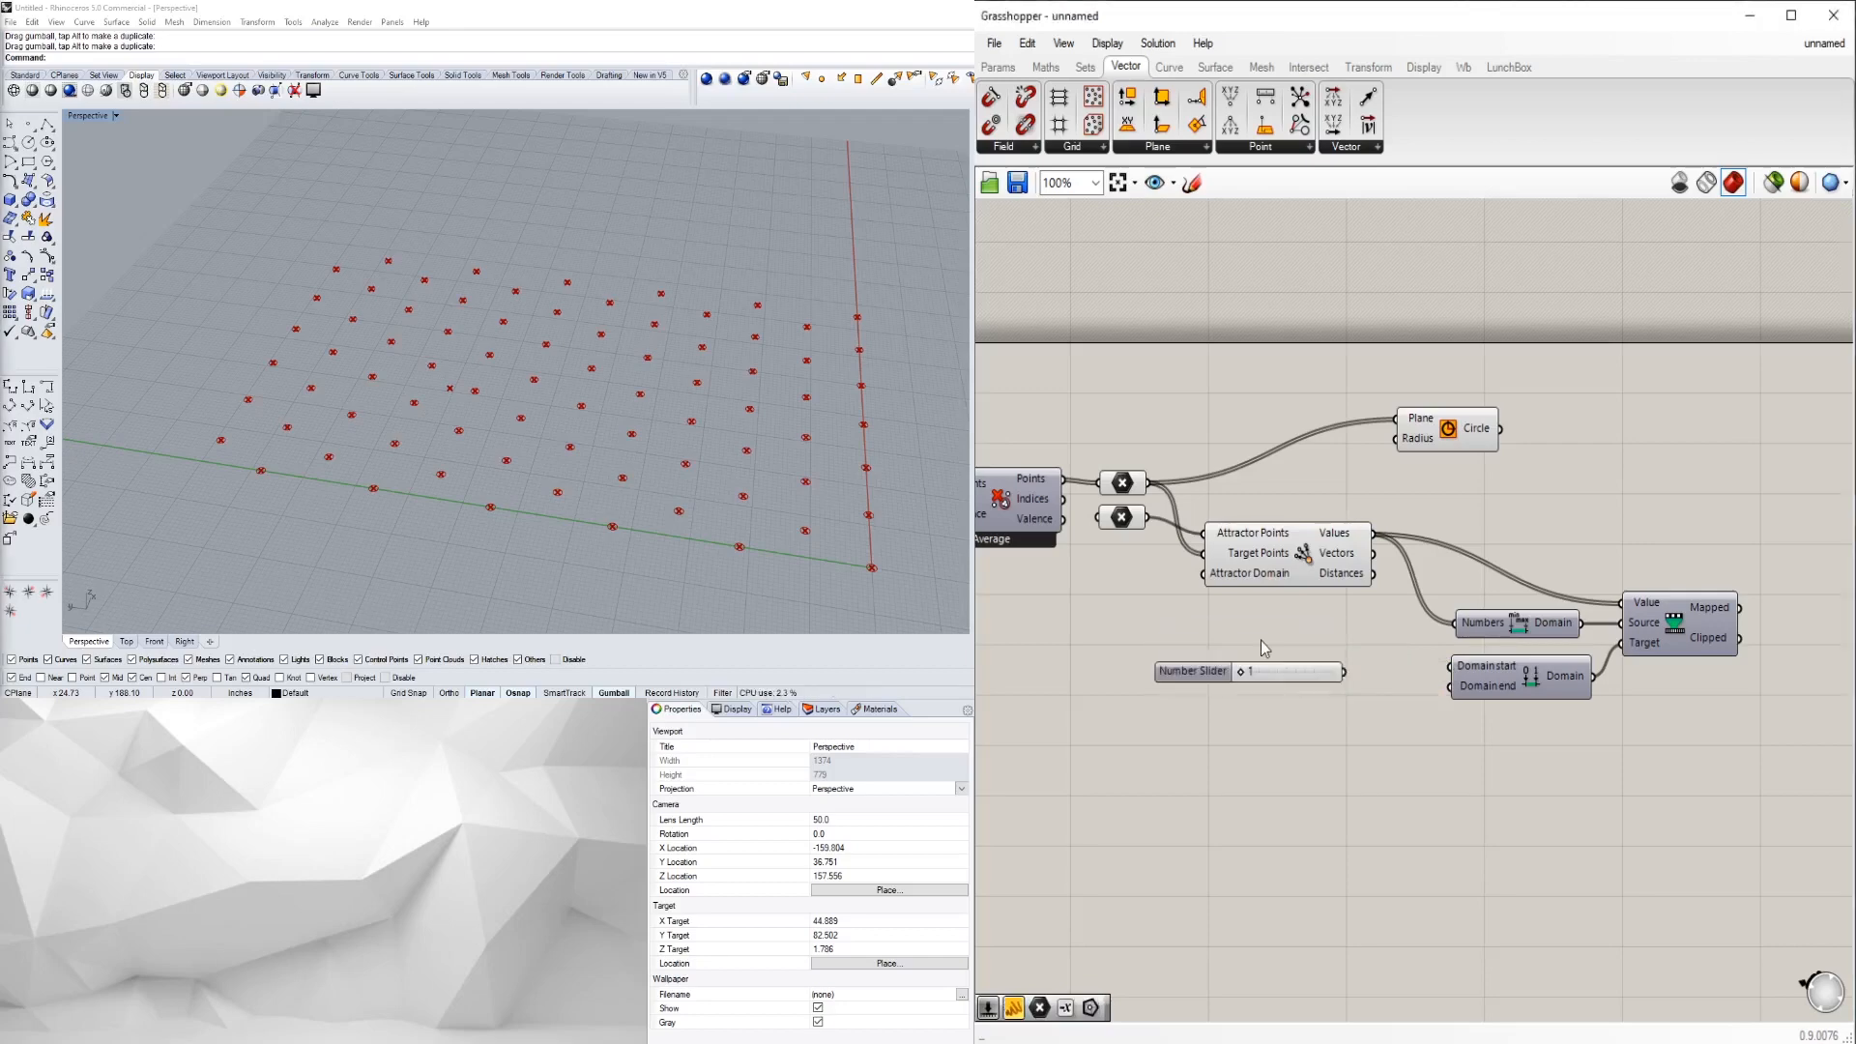
- Duplicate the slider below itself, connect the pair to Domain start and Domain end, and set the end value to 9
{"action": "left_click", "coordinate": [1205, 659]}
{"action": "left_click_drag", "start_coordinate": [1205, 658], "coordinate": [1209, 687], "text": "alt"}
{"action": "left_click_drag", "start_coordinate": [1359, 661], "coordinate": [1449, 687]}
{"action": "mouse_move", "coordinate": [1265, 688]}
{"action": "left_mouse_down"}
{"action": "mouse_move", "coordinate": [1303, 692]}
{"action": "mouse_move", "coordinate": [1216, 663]}
{"action": "mouse_move", "coordinate": [1272, 677]}
{"action": "left_mouse_up"}
{"action": "left_click", "coordinate": [1492, 803]}
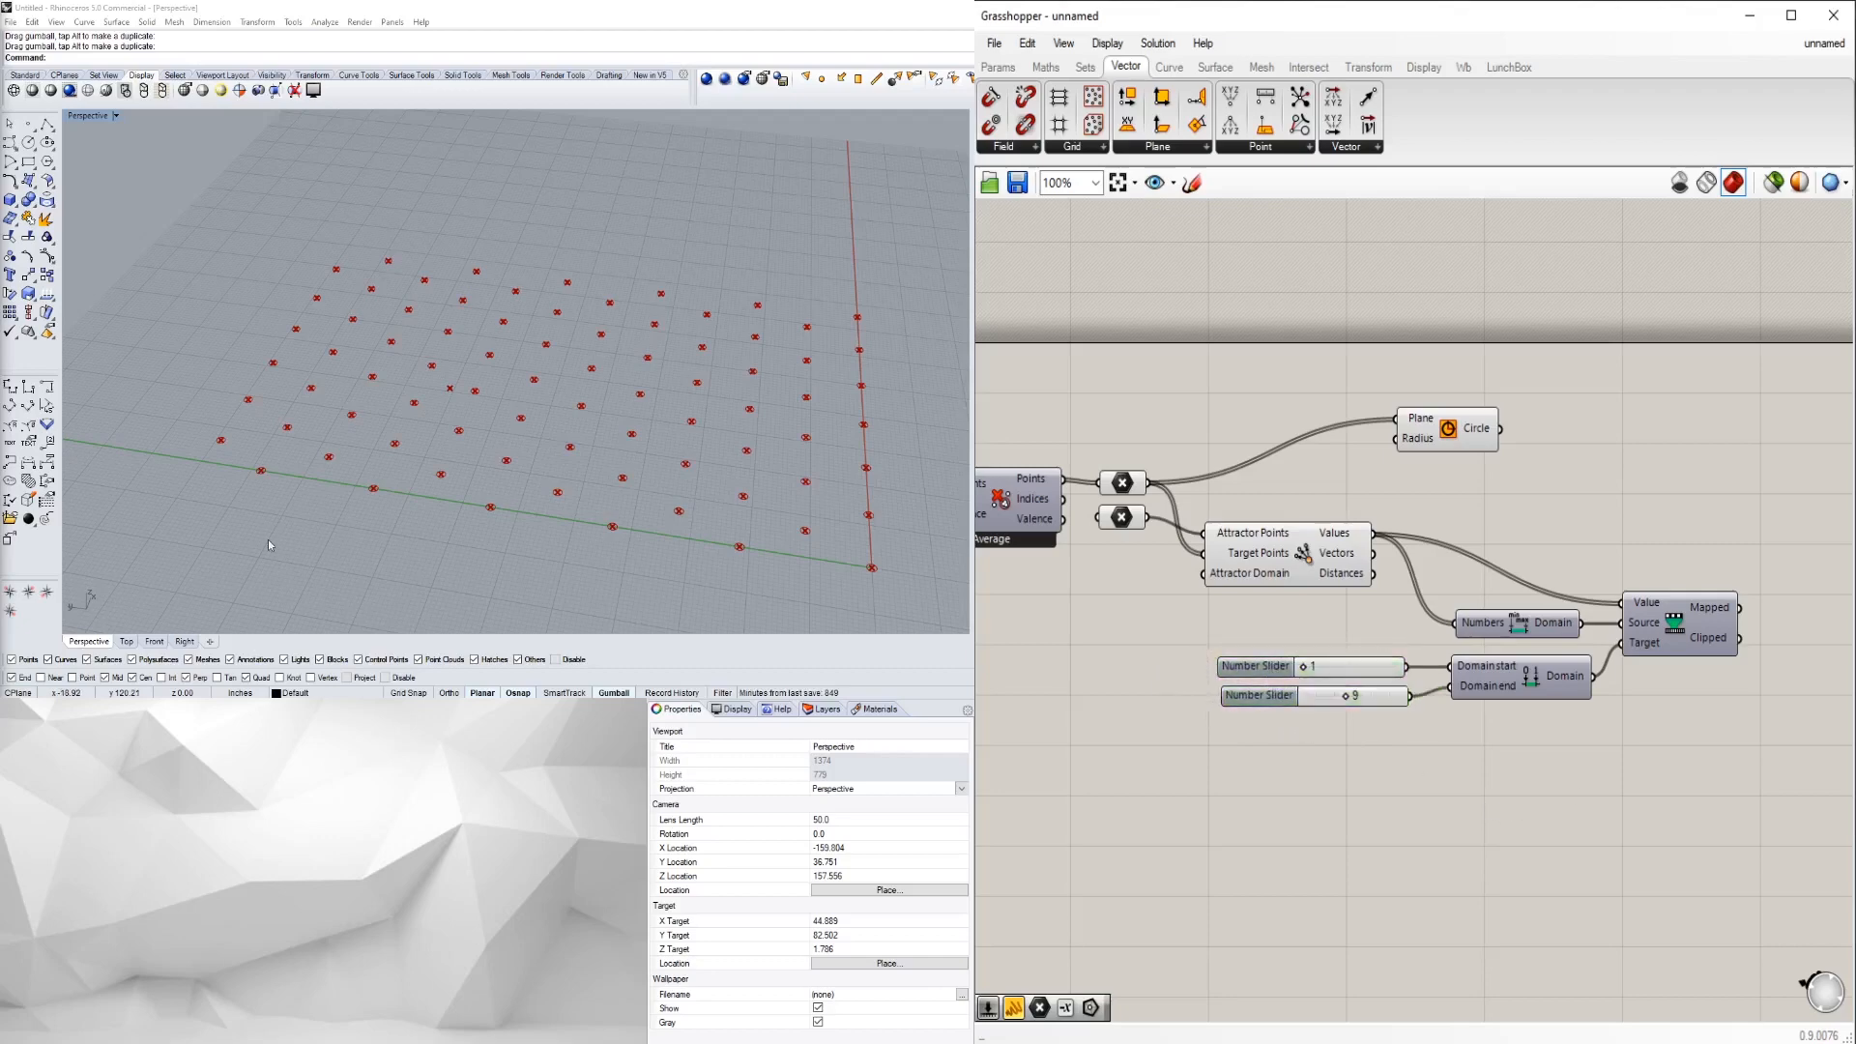
- Move the Circle component beyond the Remap Numbers component and check the values of the Mapped output
{"action": "scroll", "coordinate": [1658, 647], "scroll_direction": "down", "scroll_amount": 1}
{"action": "right_click_drag", "start_coordinate": [1658, 646], "coordinate": [1531, 679]}
{"action": "scroll", "coordinate": [1537, 627], "scroll_direction": "up", "scroll_amount": 1}
{"action": "scroll", "coordinate": [1552, 605], "scroll_direction": "down", "scroll_amount": 1}
{"action": "right_click_drag", "start_coordinate": [1553, 605], "coordinate": [1505, 659]}
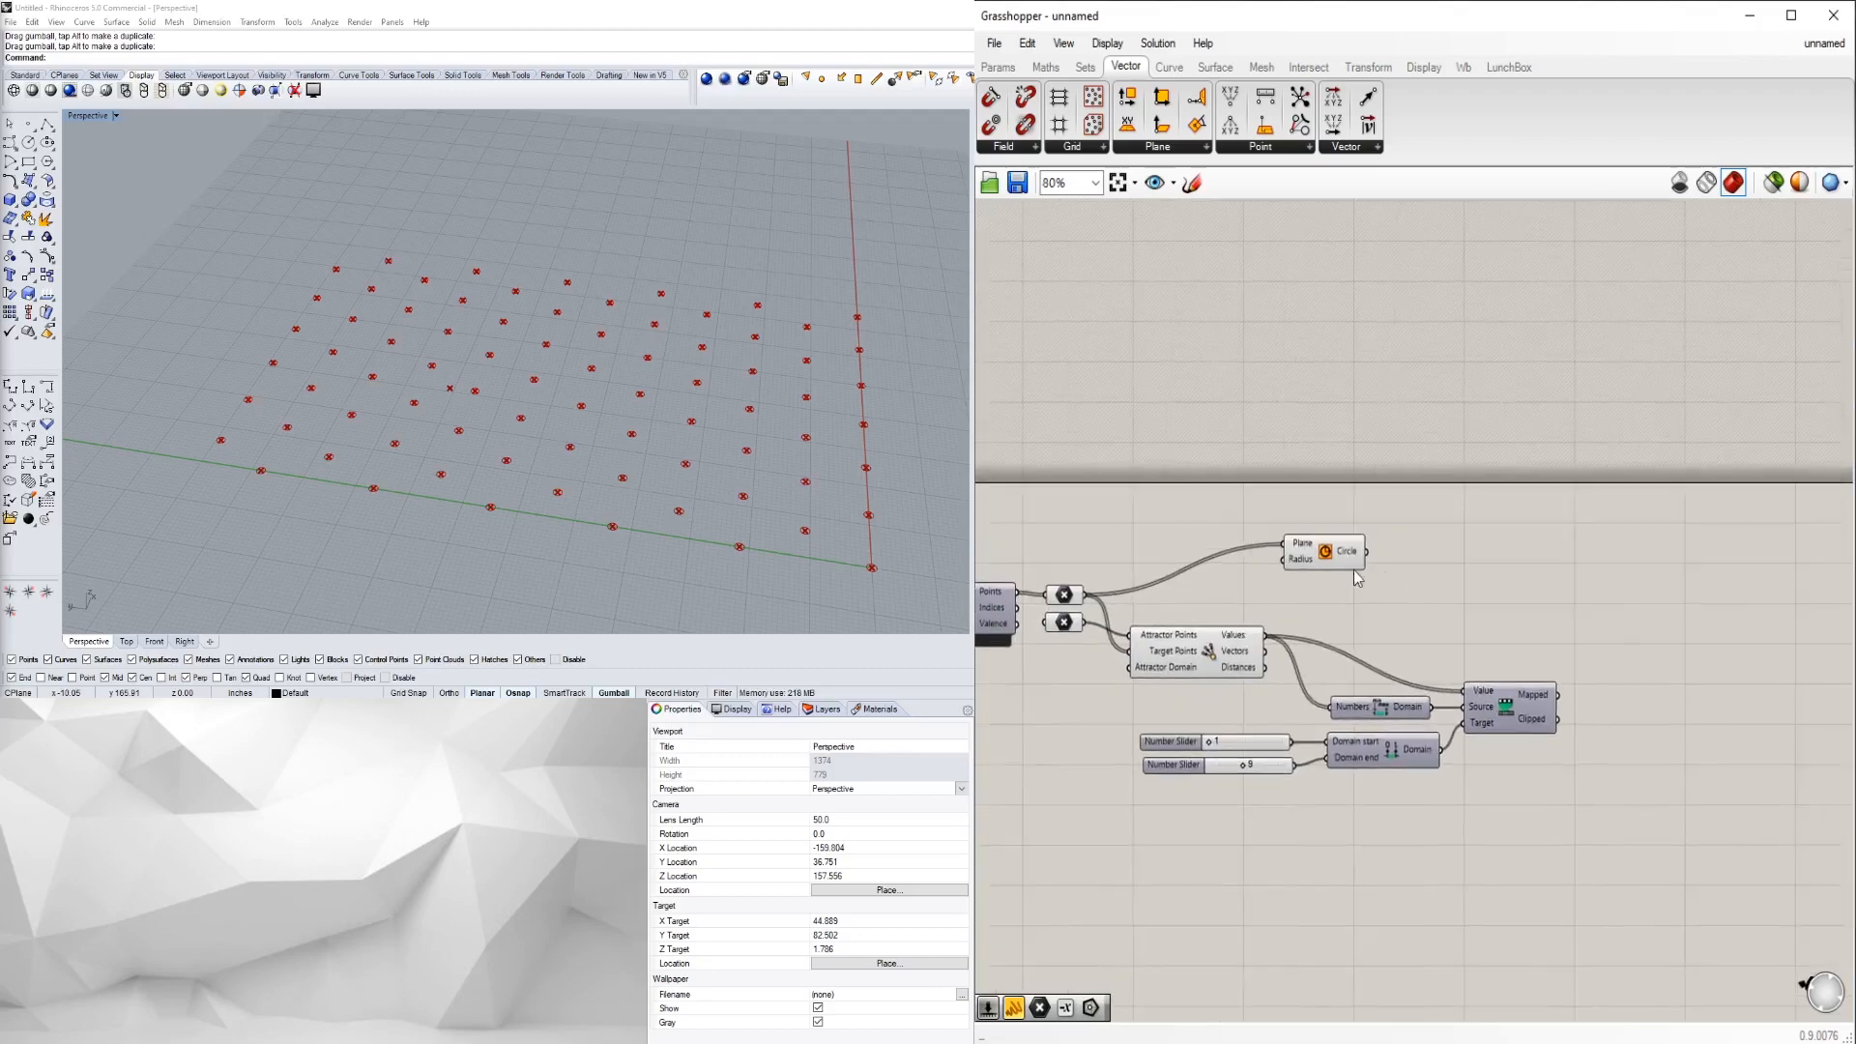
{"action": "left_click_drag", "start_coordinate": [1336, 552], "coordinate": [1653, 577]}
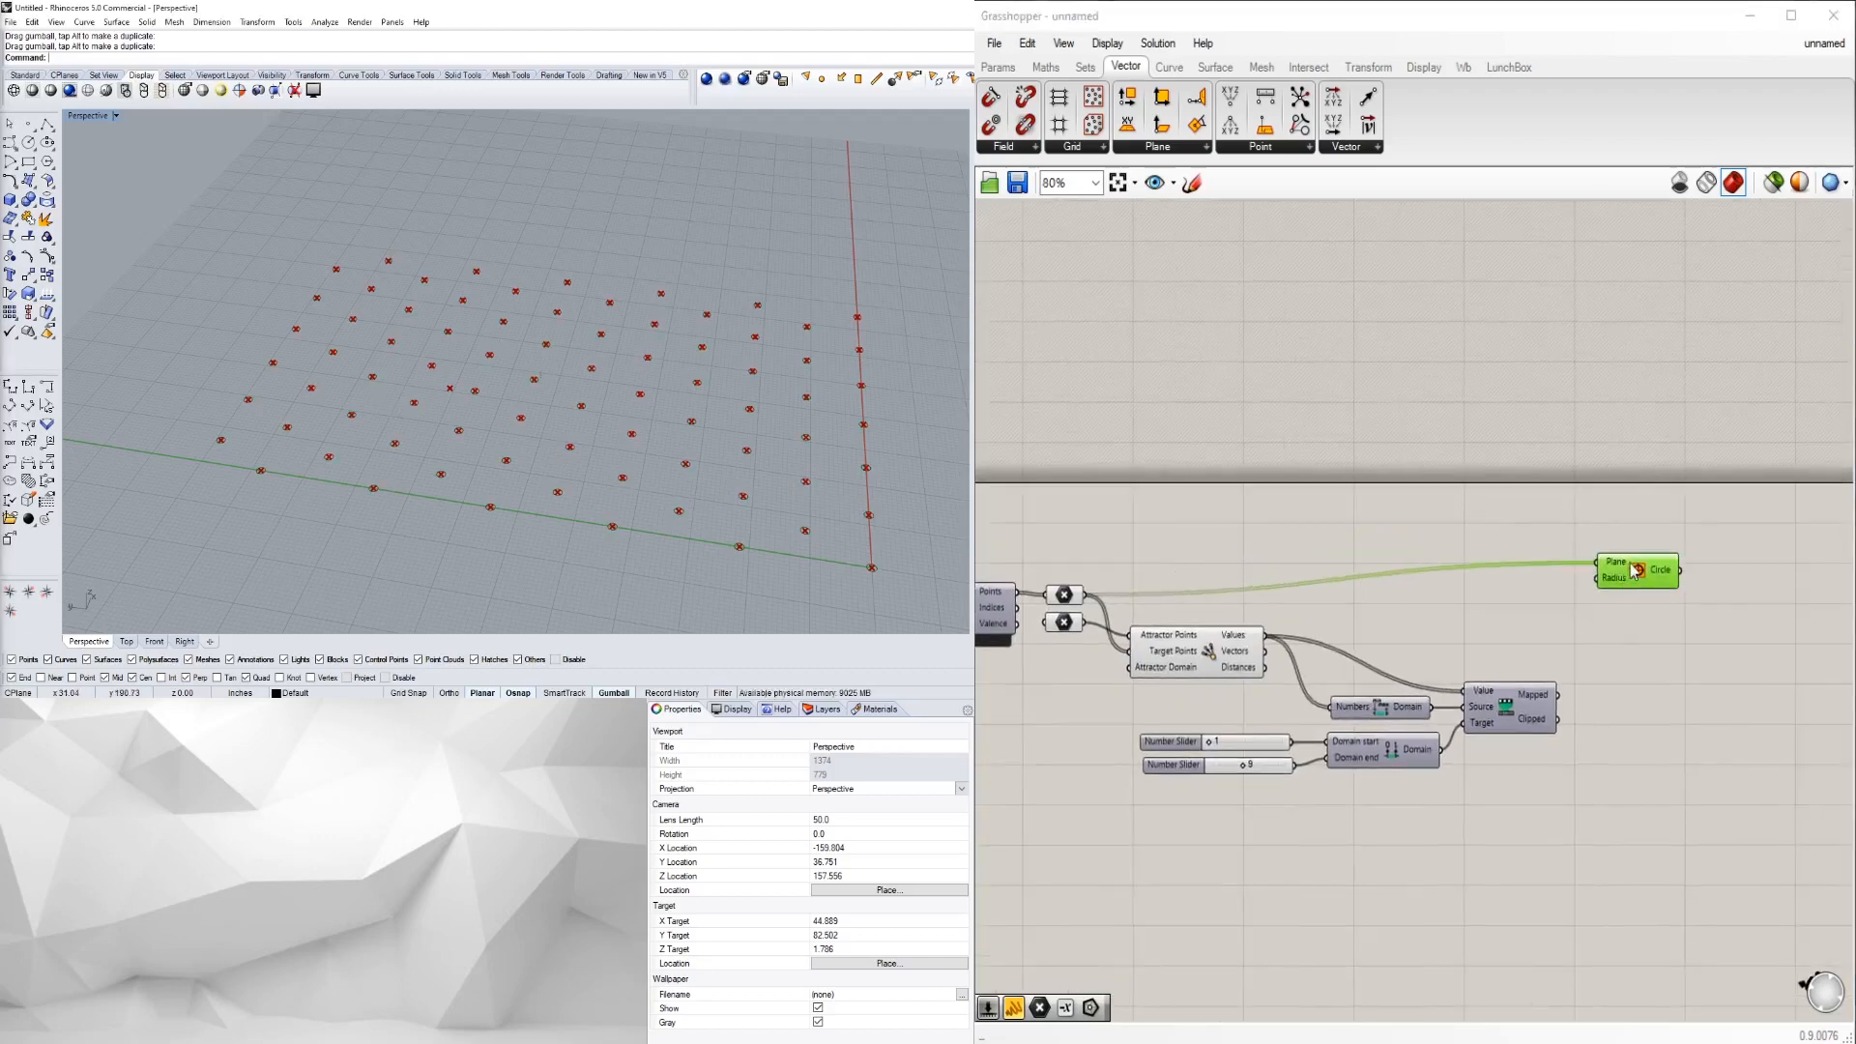
{"action": "right_click_drag", "start_coordinate": [1543, 605], "coordinate": [1555, 607]}
{"action": "scroll", "coordinate": [1558, 715], "scroll_direction": "up", "scroll_amount": 2}
{"action": "mouse_move", "coordinate": [1543, 693]}
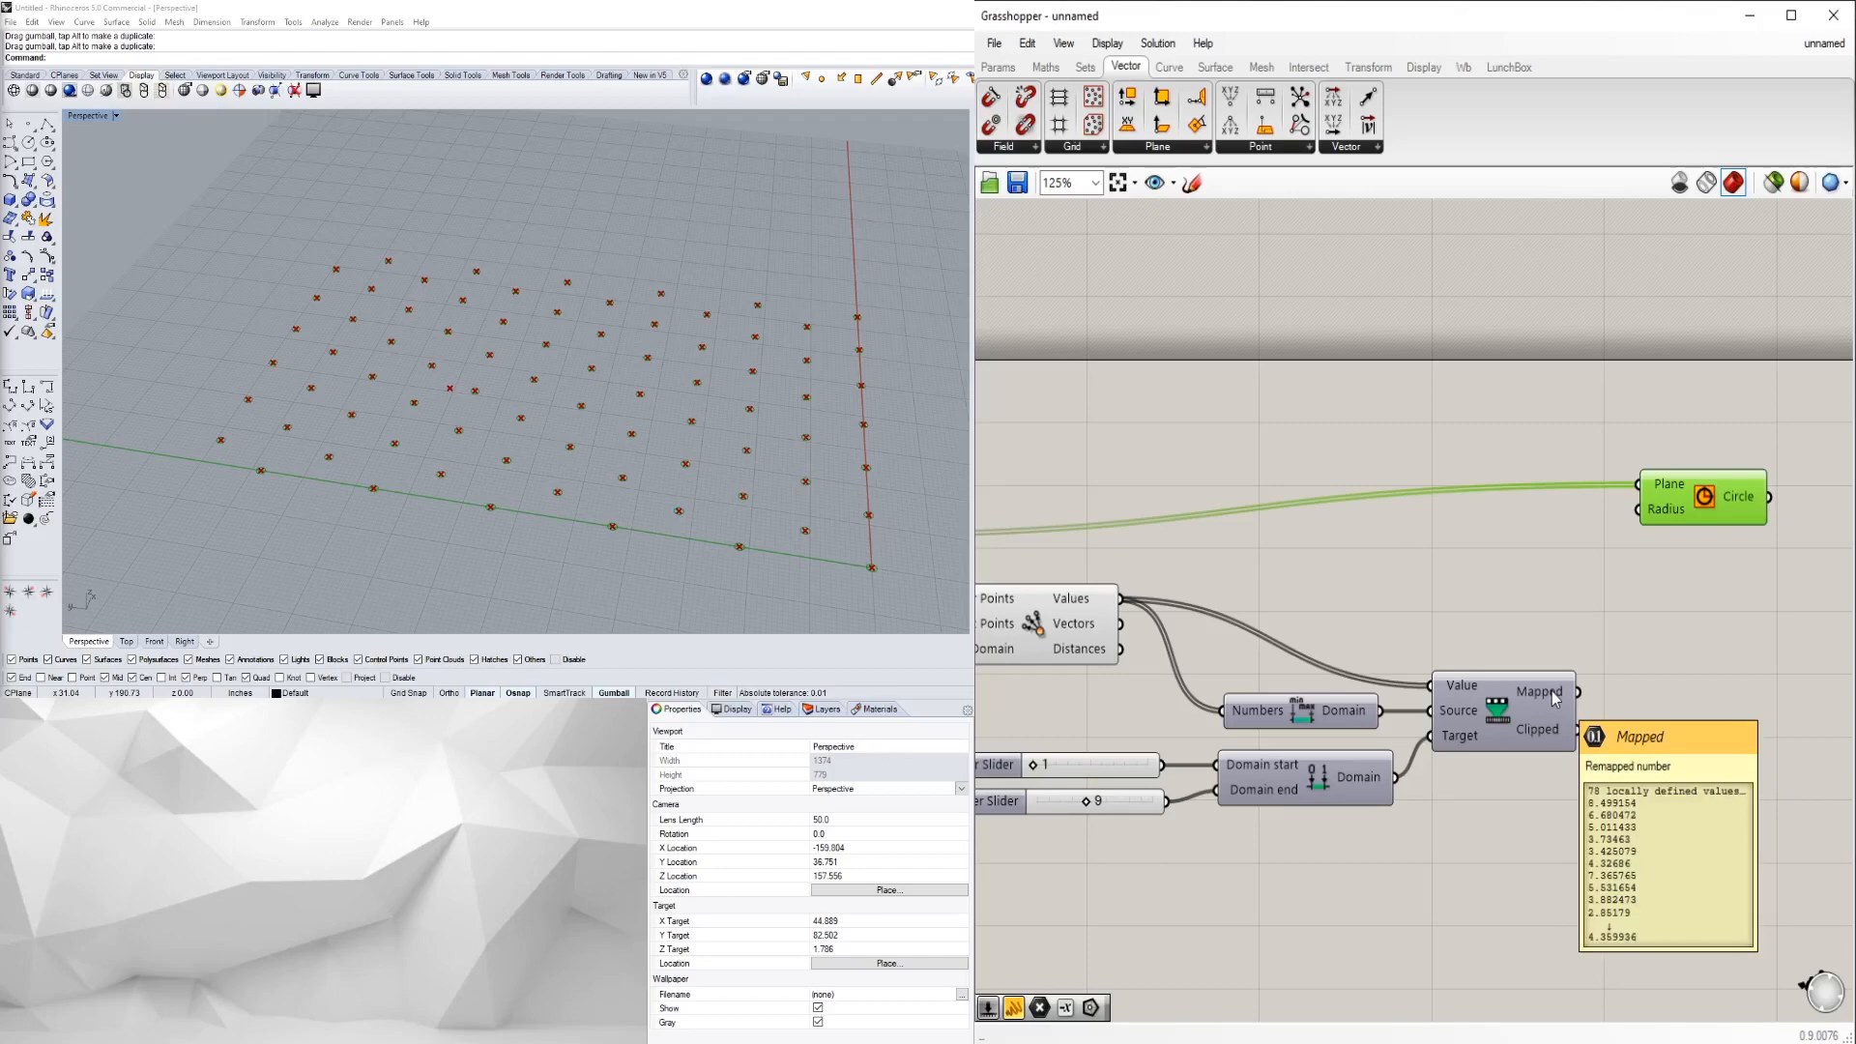
- Inspect the numbers in the Attractor component's Values output
{"action": "right_click_drag", "start_coordinate": [1342, 646], "coordinate": [1606, 686]}
{"action": "left_click", "coordinate": [1408, 651]}
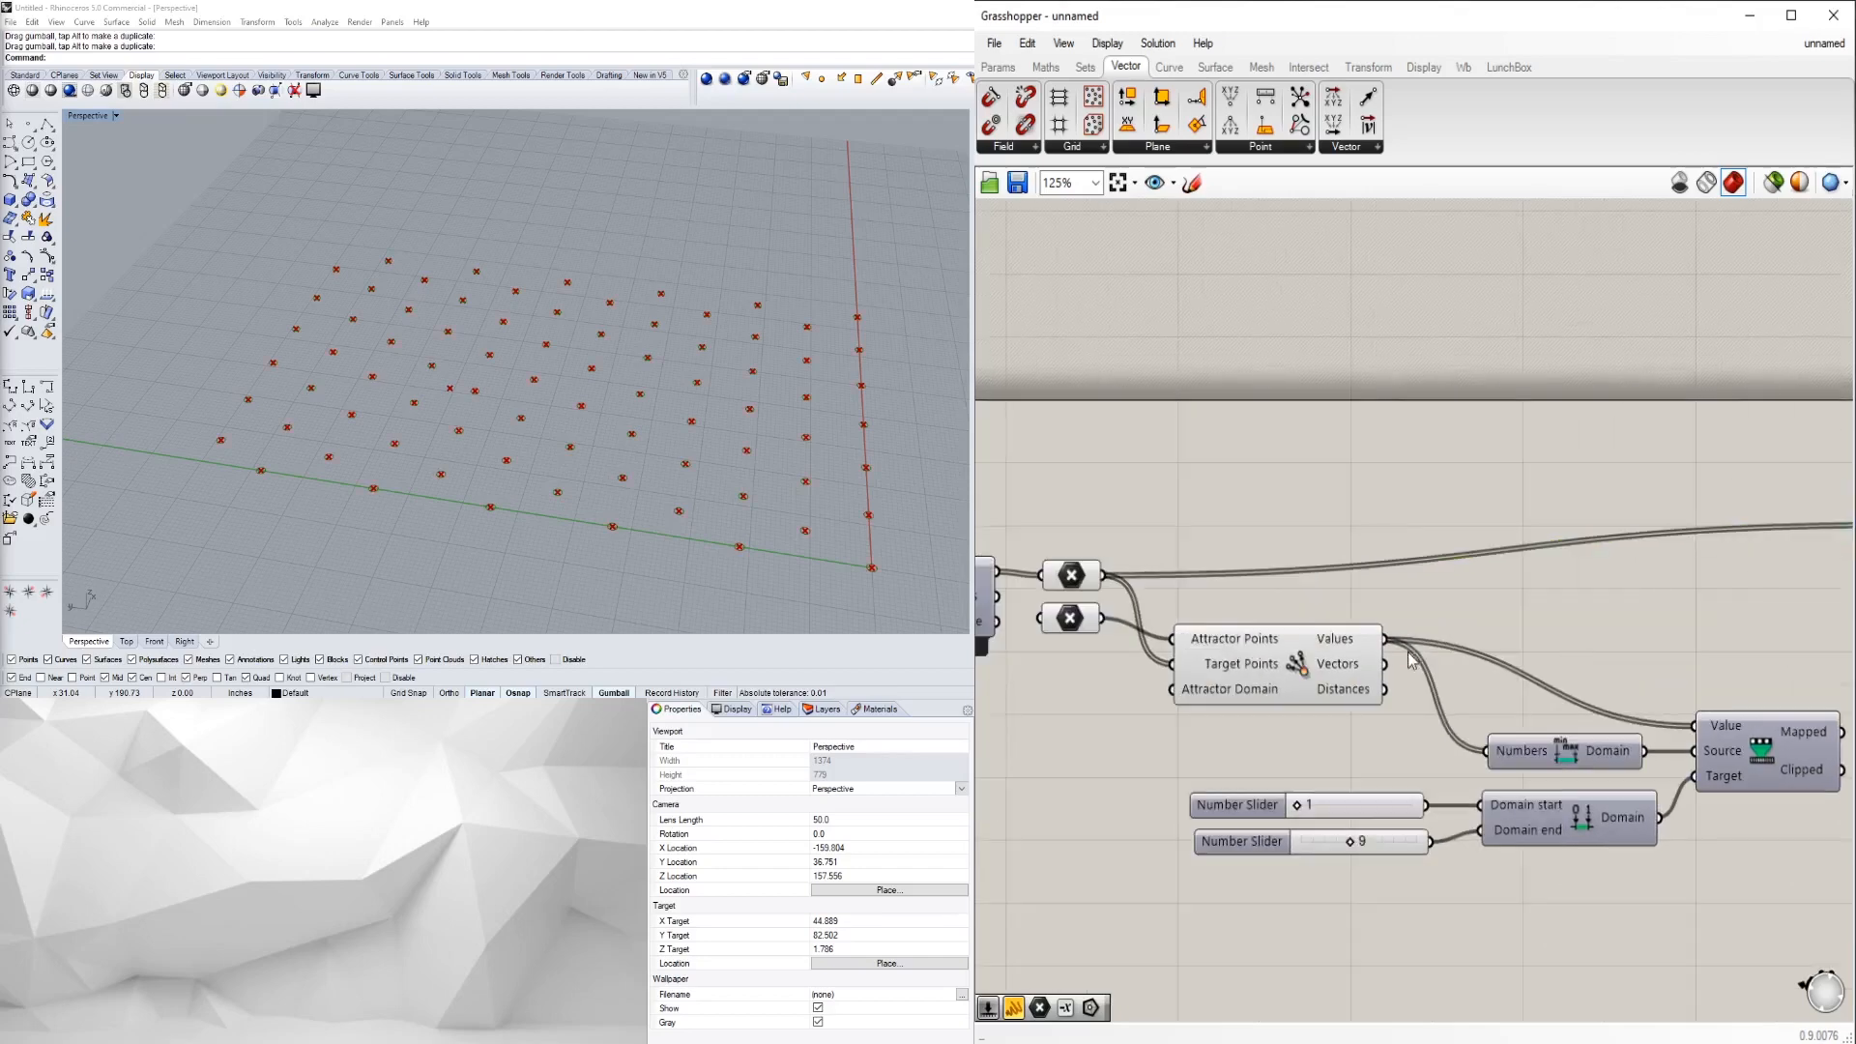
{"action": "mouse_move", "coordinate": [1338, 646]}
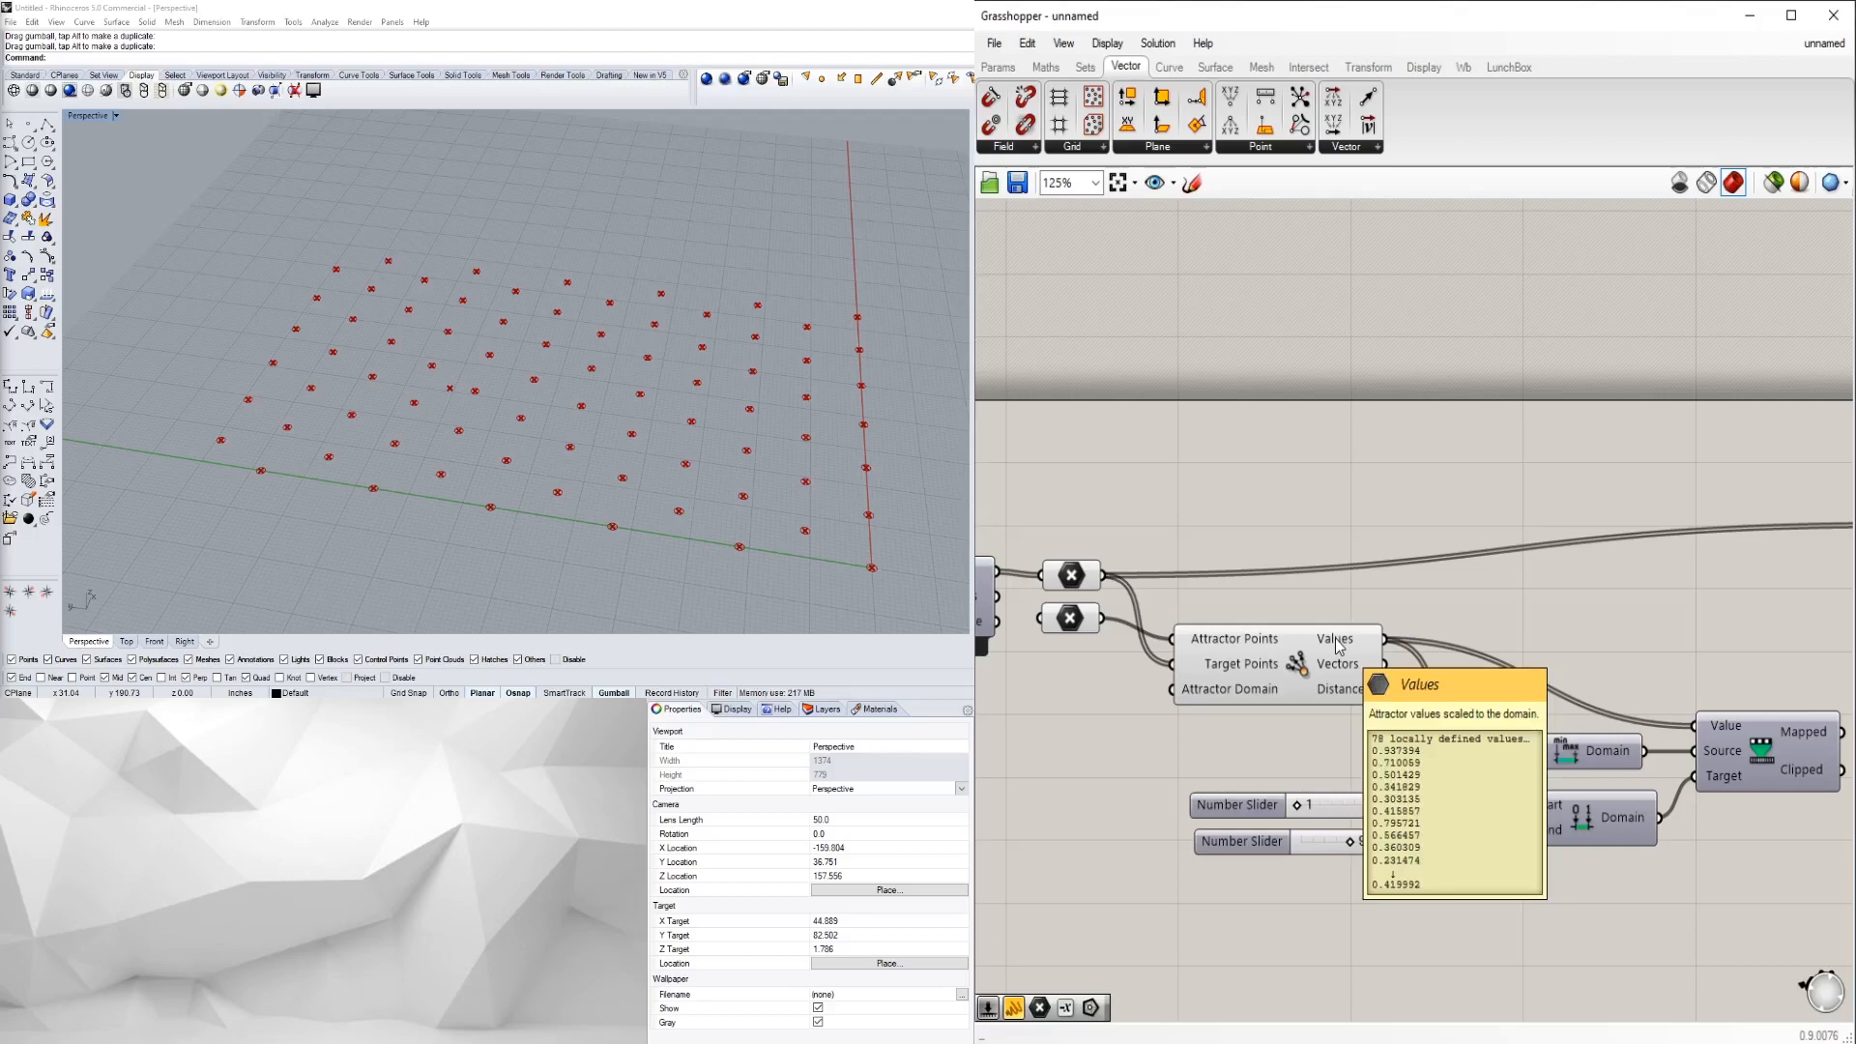
- Connect the Mapped output of Remap Numbers to the Circle's Radius input and bring the Circle component closer to it
{"action": "right_click_drag", "start_coordinate": [1580, 591], "coordinate": [1171, 584]}
{"action": "scroll", "coordinate": [1431, 688], "scroll_direction": "down", "scroll_amount": 1}
{"action": "scroll", "coordinate": [1431, 687], "scroll_direction": "up", "scroll_amount": 1}
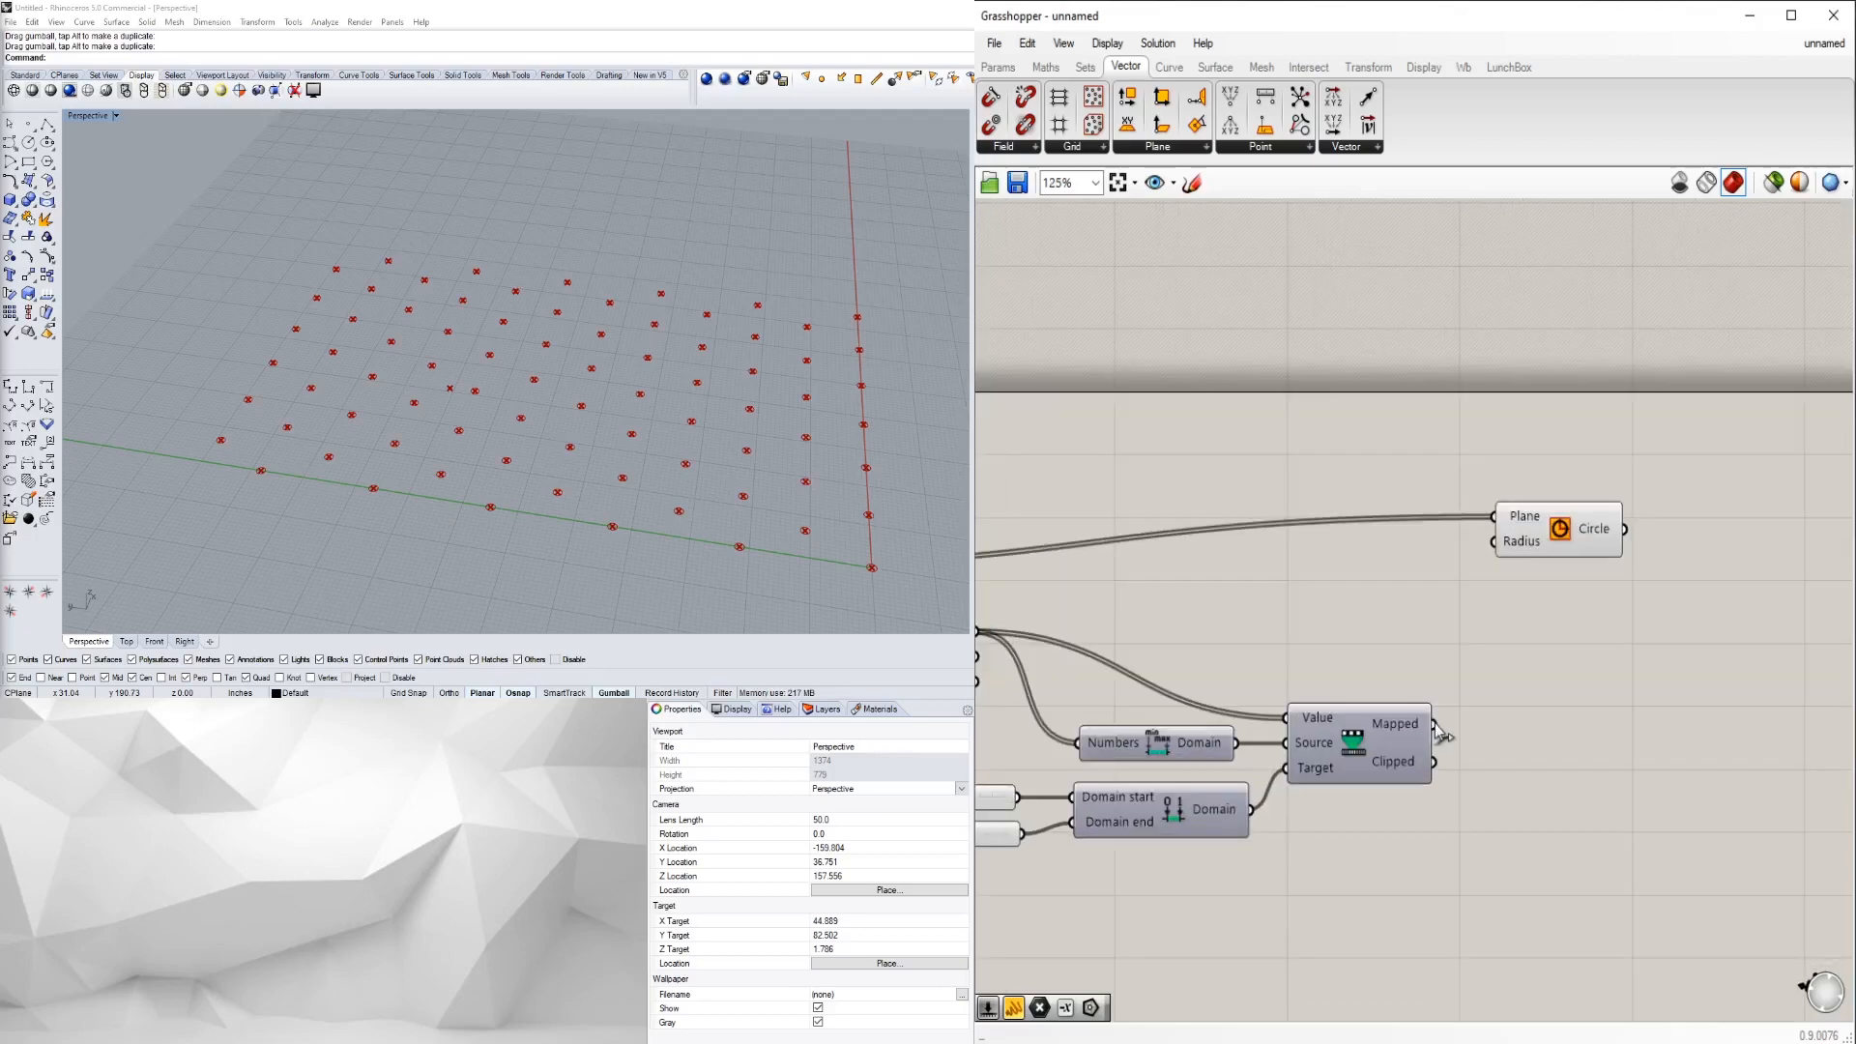
{"action": "left_click_drag", "start_coordinate": [1435, 724], "coordinate": [1514, 629]}
{"action": "left_click", "coordinate": [1603, 696]}
- Move the attractor point in the Rhino viewport along the green axis toward the grid's origin side
{"action": "scroll", "coordinate": [435, 387], "scroll_direction": "down", "scroll_amount": 3}
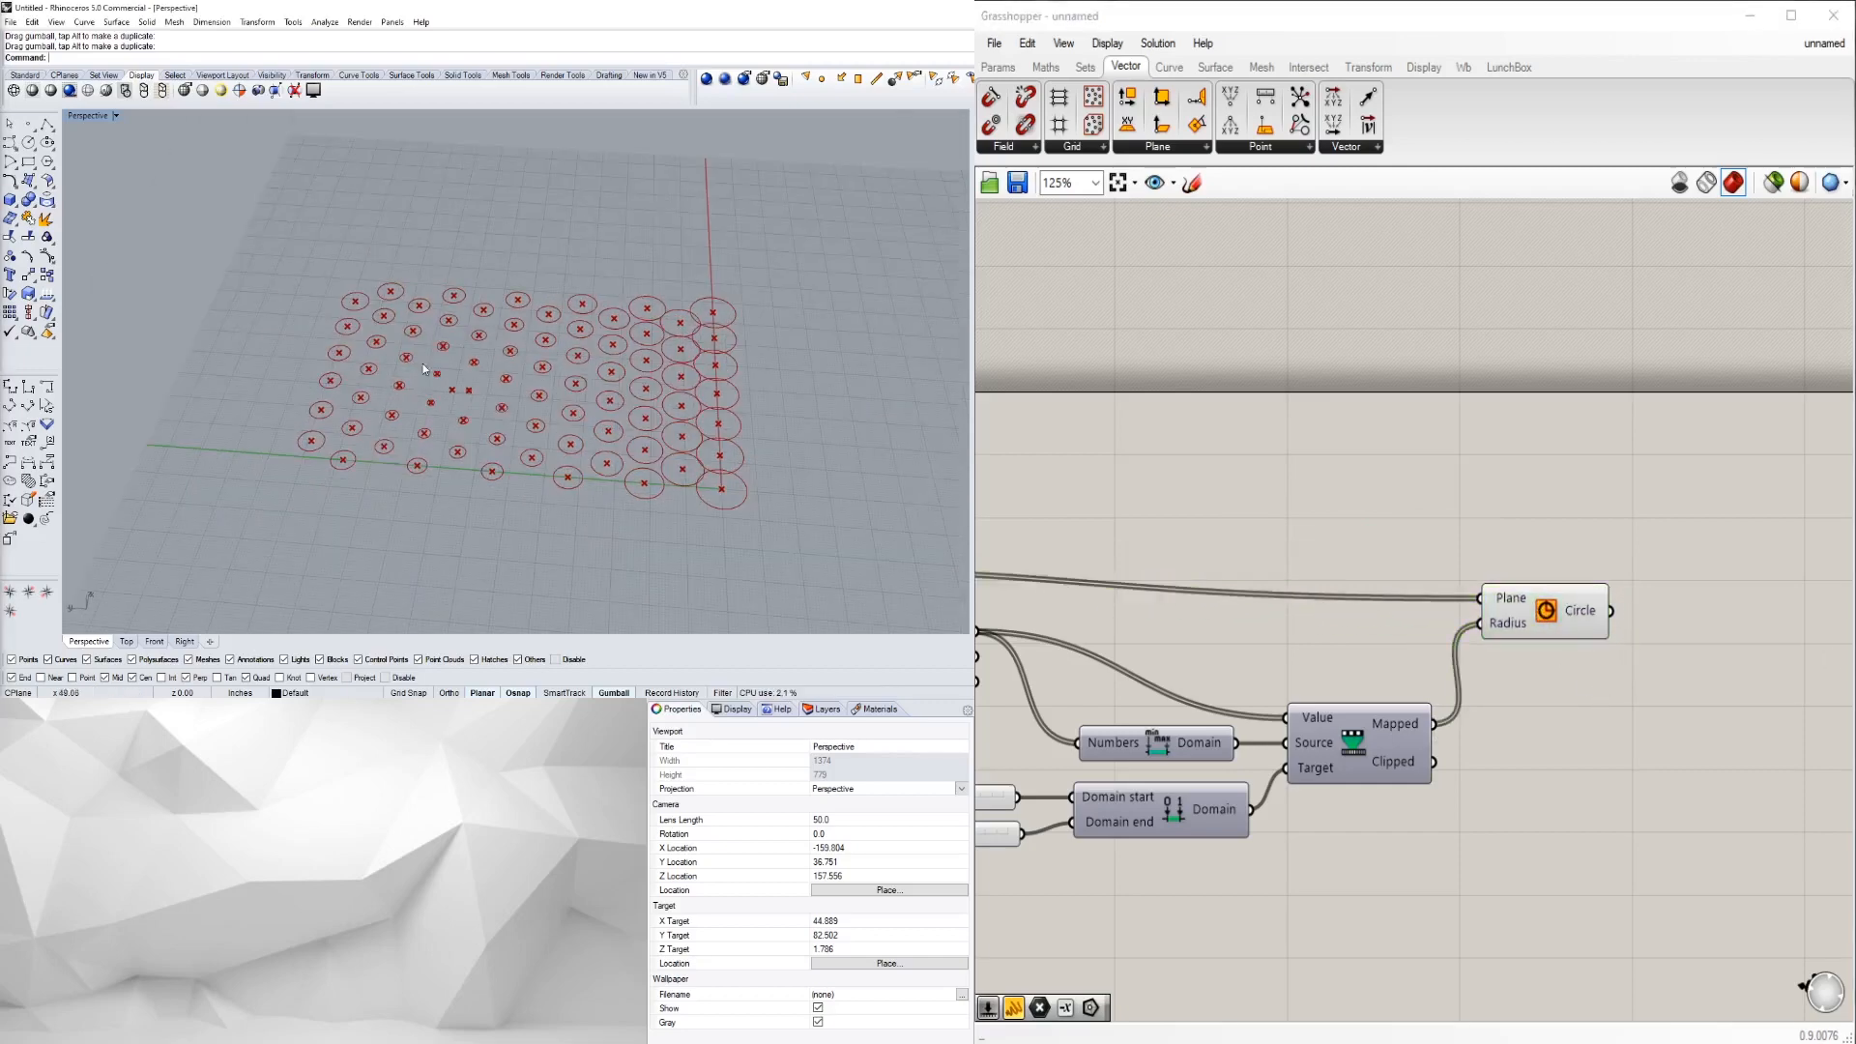
{"action": "left_click", "coordinate": [451, 389]}
{"action": "left_click_drag", "start_coordinate": [420, 389], "coordinate": [542, 398]}
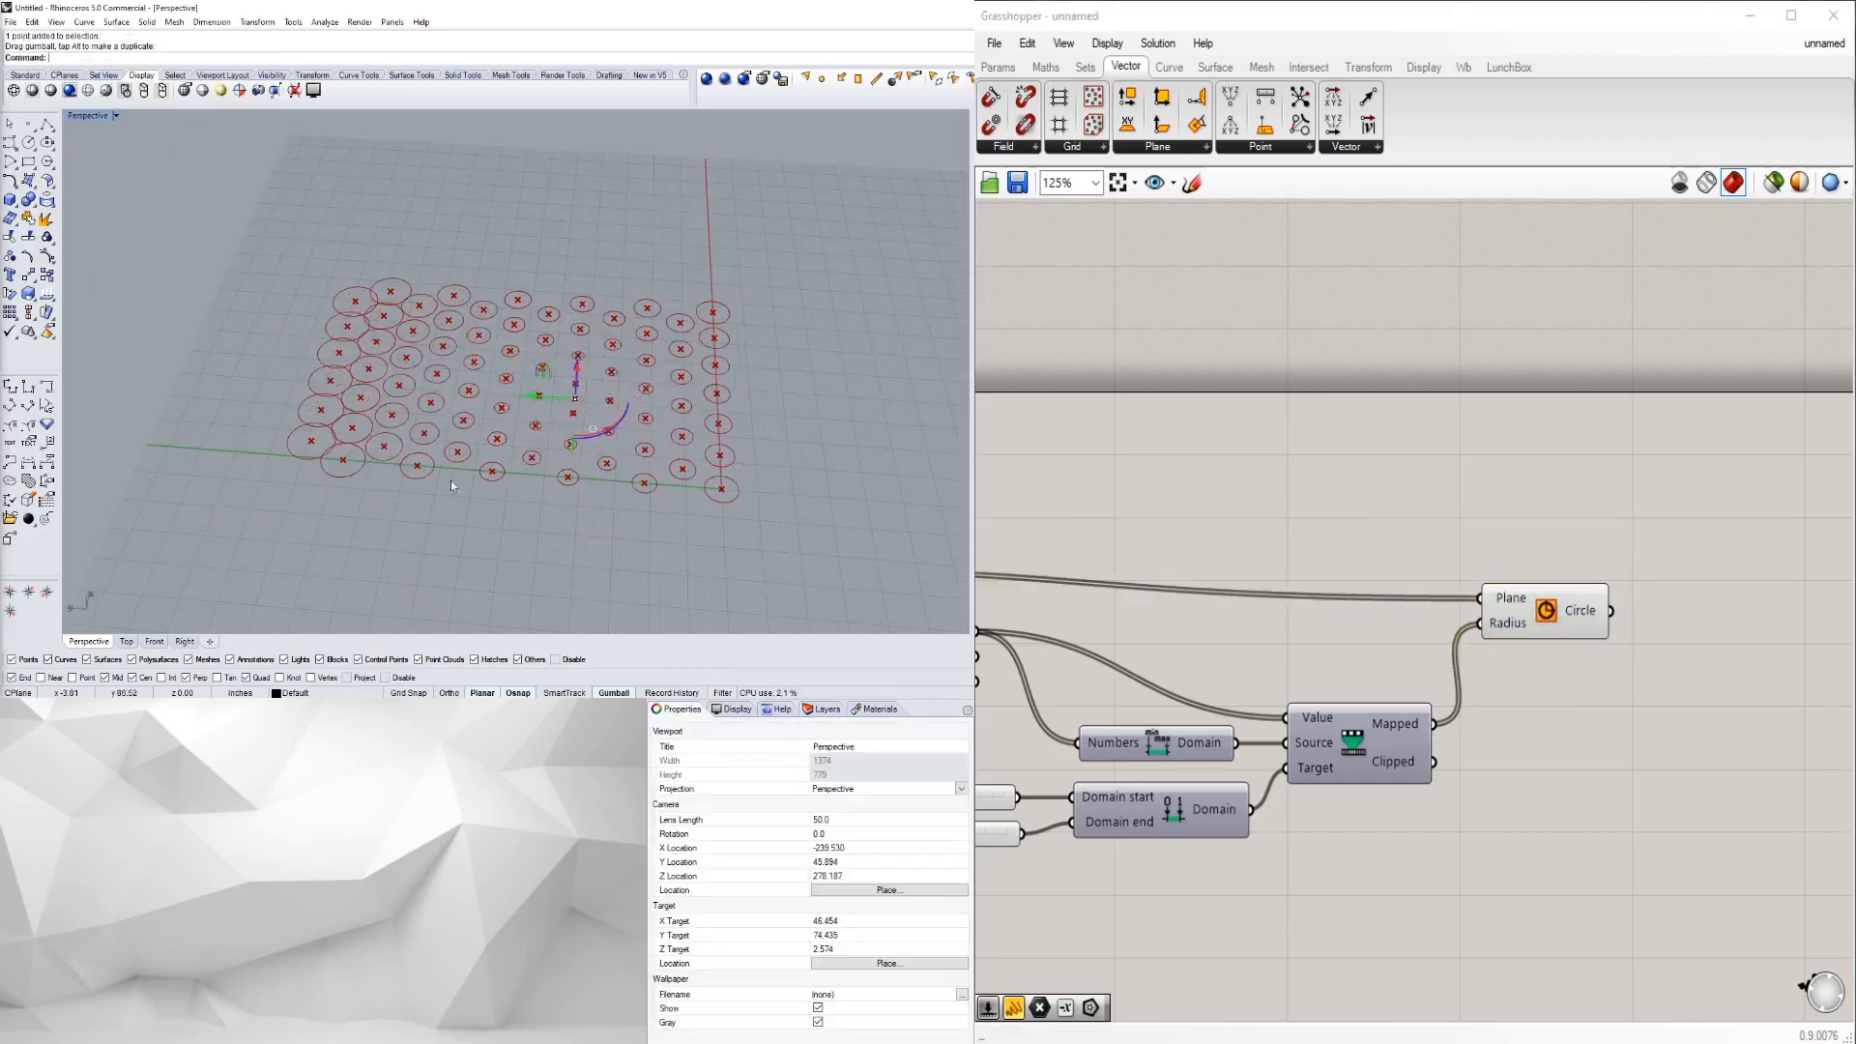
- Set the domain end slider to 7 and the domain start slider to 3
{"action": "right_click_drag", "start_coordinate": [1501, 794], "coordinate": [1634, 731]}
{"action": "right_click_drag", "start_coordinate": [1030, 771], "coordinate": [1320, 699]}
{"action": "scroll", "coordinate": [1320, 699], "scroll_direction": "up", "scroll_amount": 3}
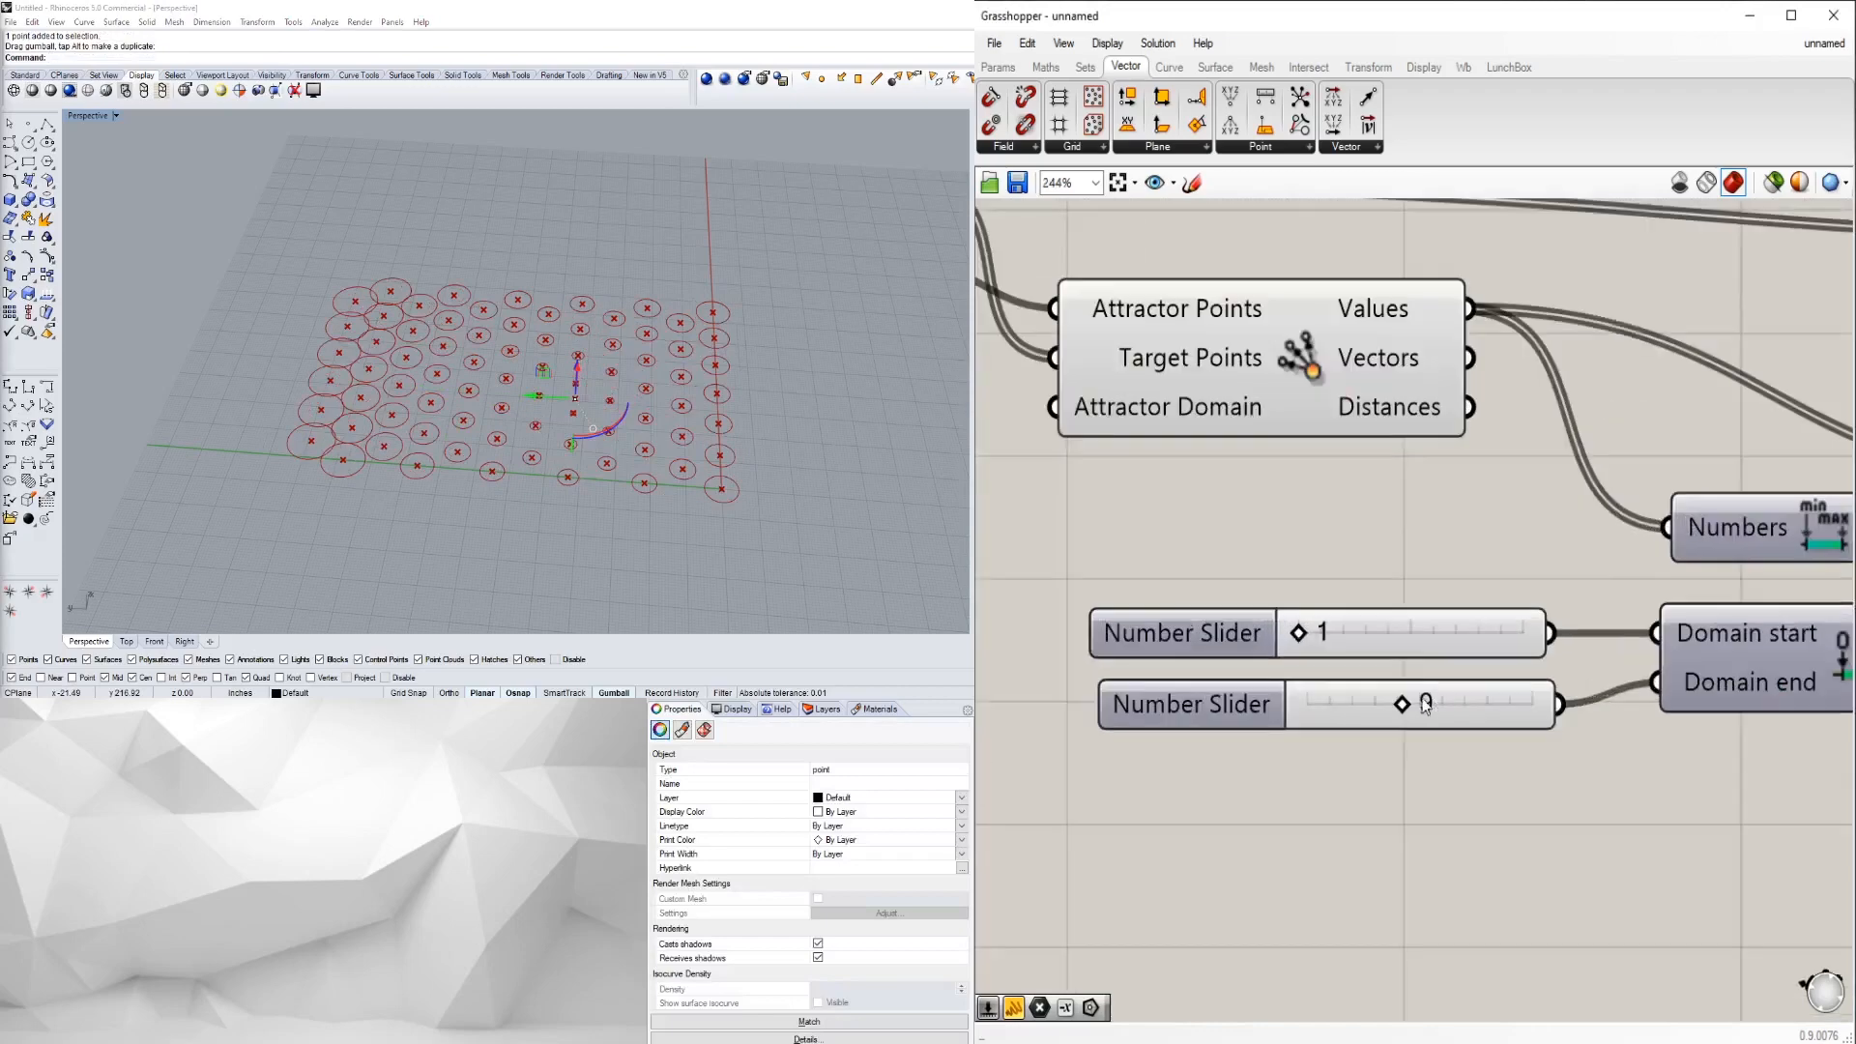
{"action": "left_click_drag", "start_coordinate": [1401, 705], "coordinate": [1382, 704]}
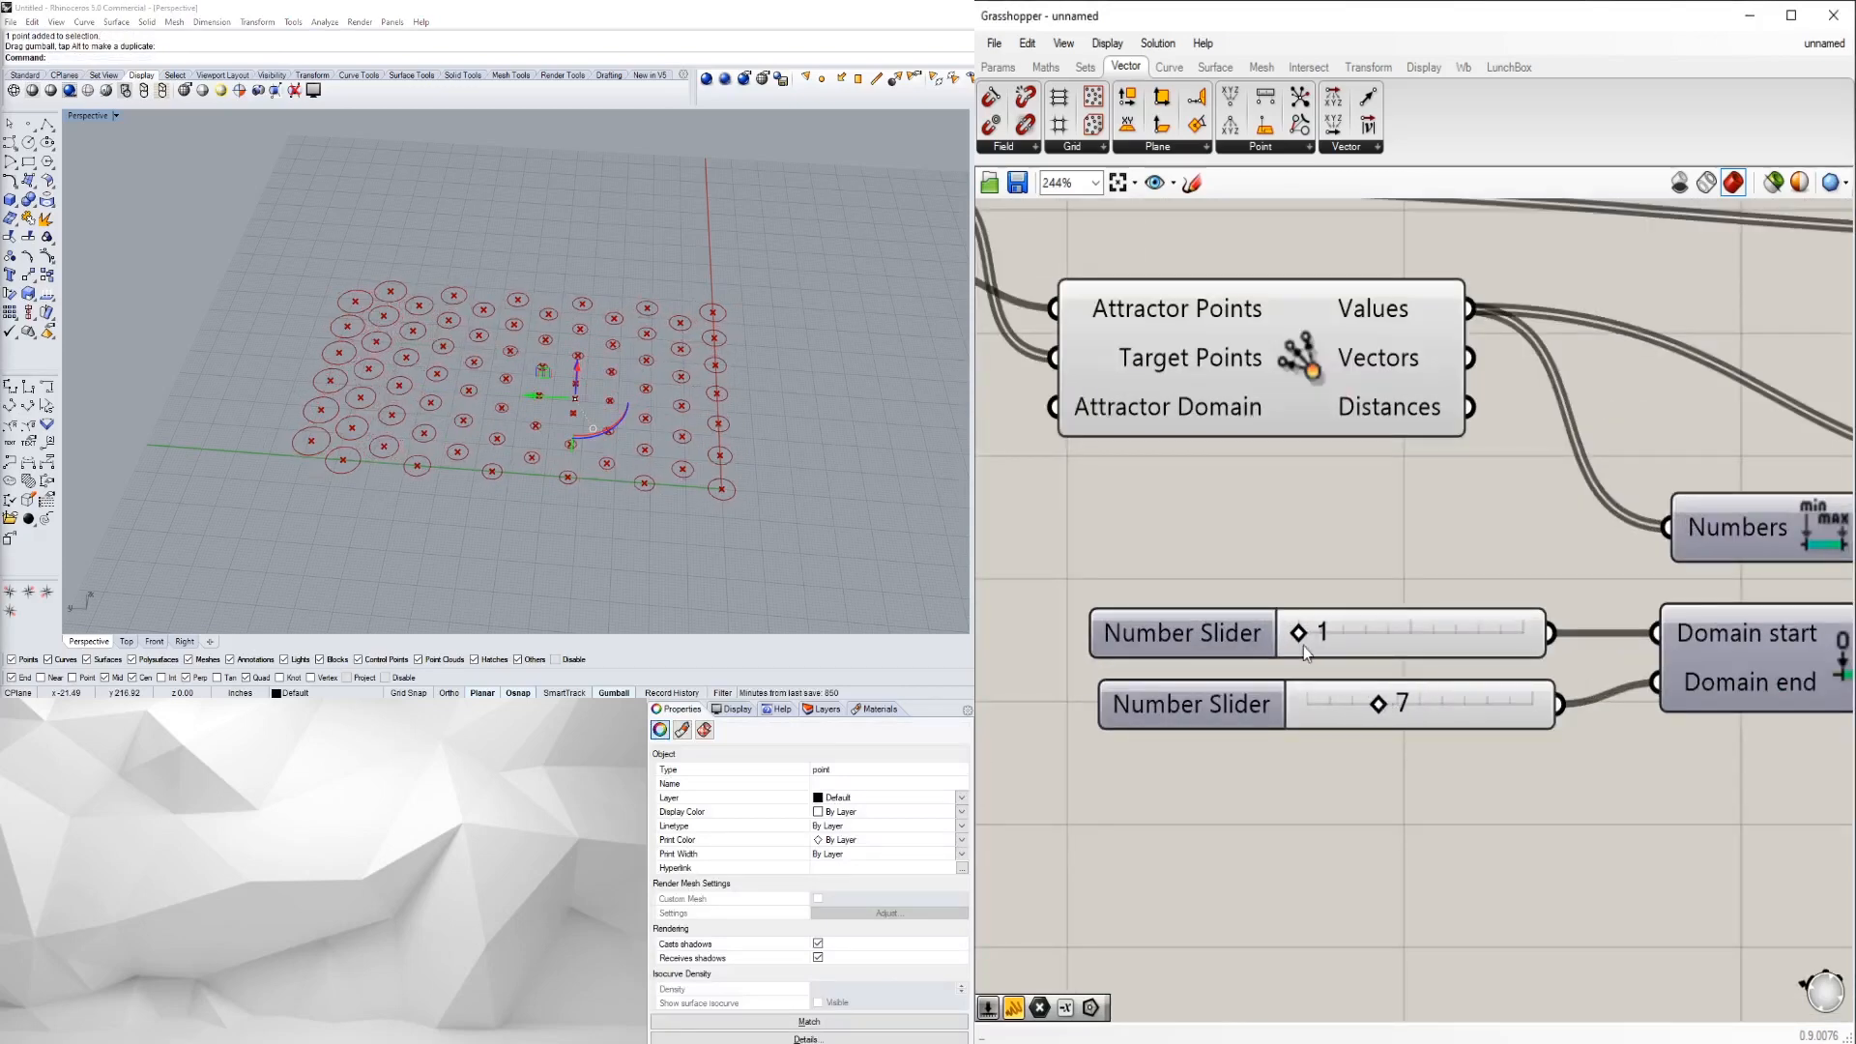
{"action": "left_click_drag", "start_coordinate": [1308, 640], "coordinate": [1329, 639]}
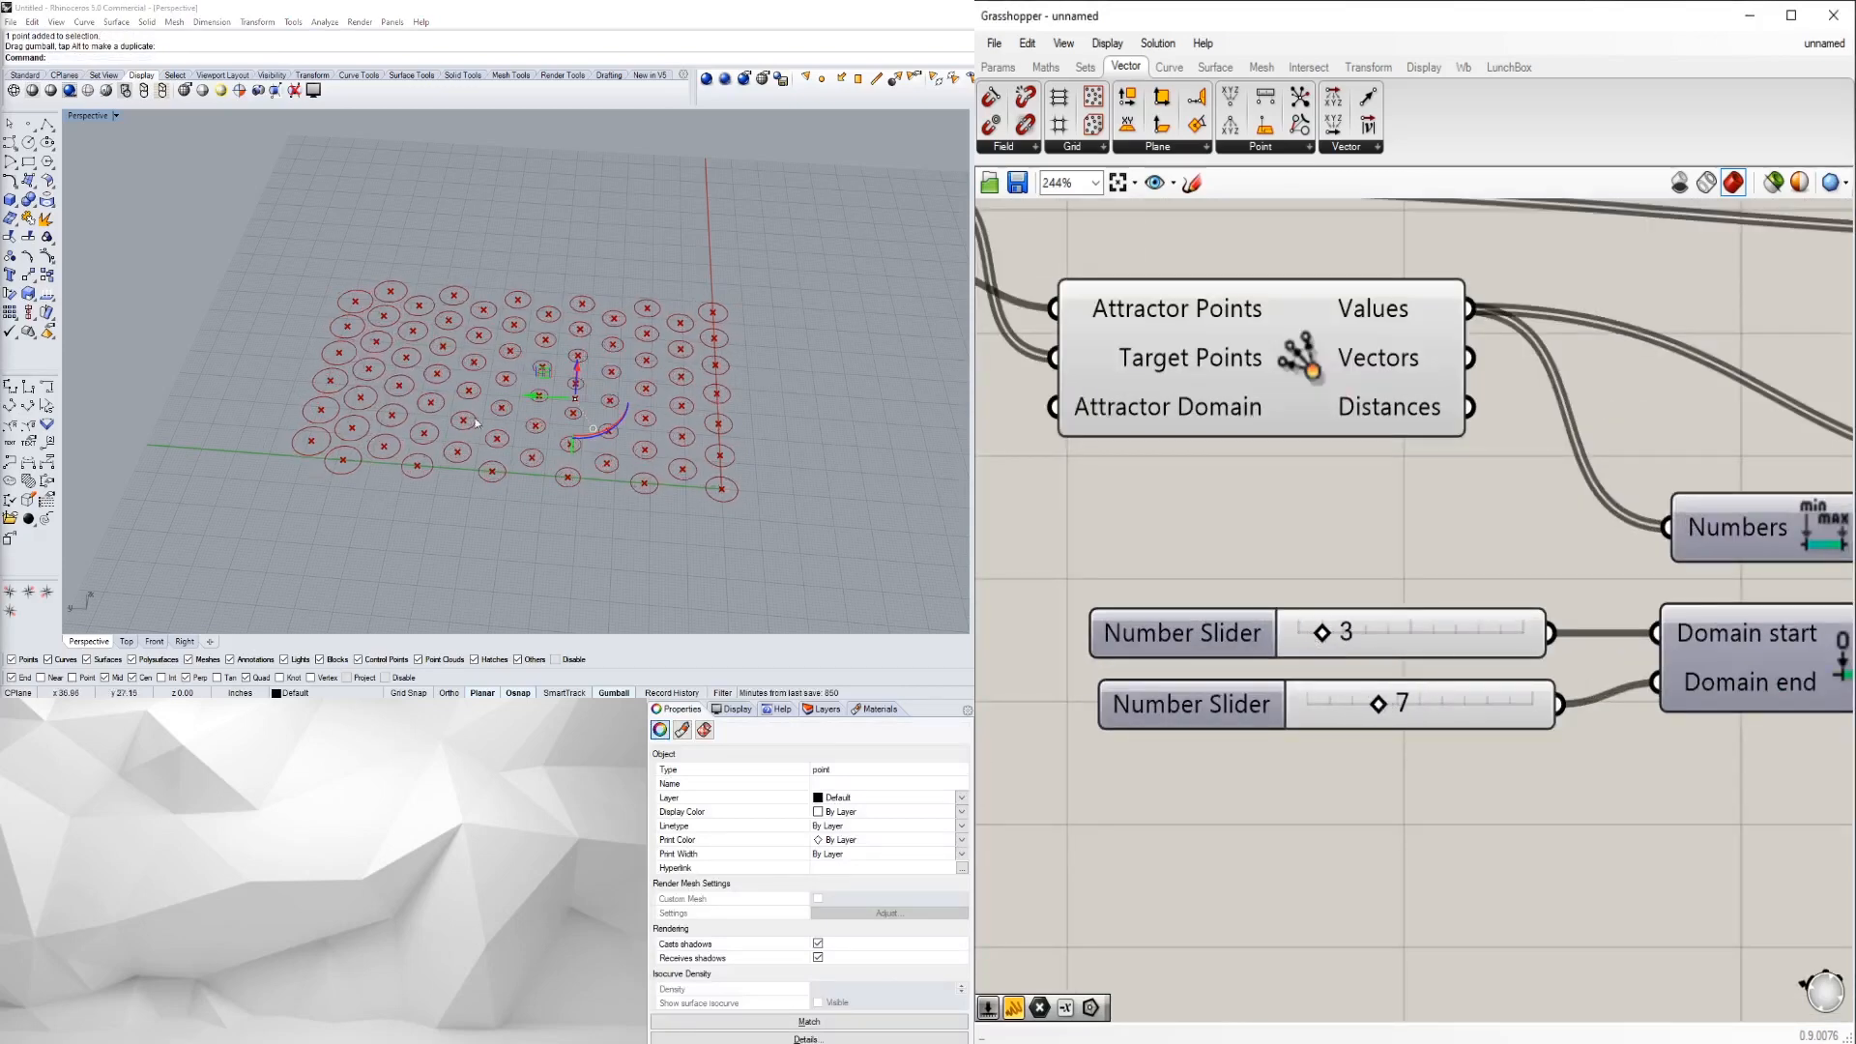
- Shift the attractor point slightly along the green axis, away from the origin side of the grid
{"action": "scroll", "coordinate": [563, 397], "scroll_direction": "up", "scroll_amount": 5}
{"action": "scroll", "coordinate": [563, 398], "scroll_direction": "up", "scroll_amount": 2}
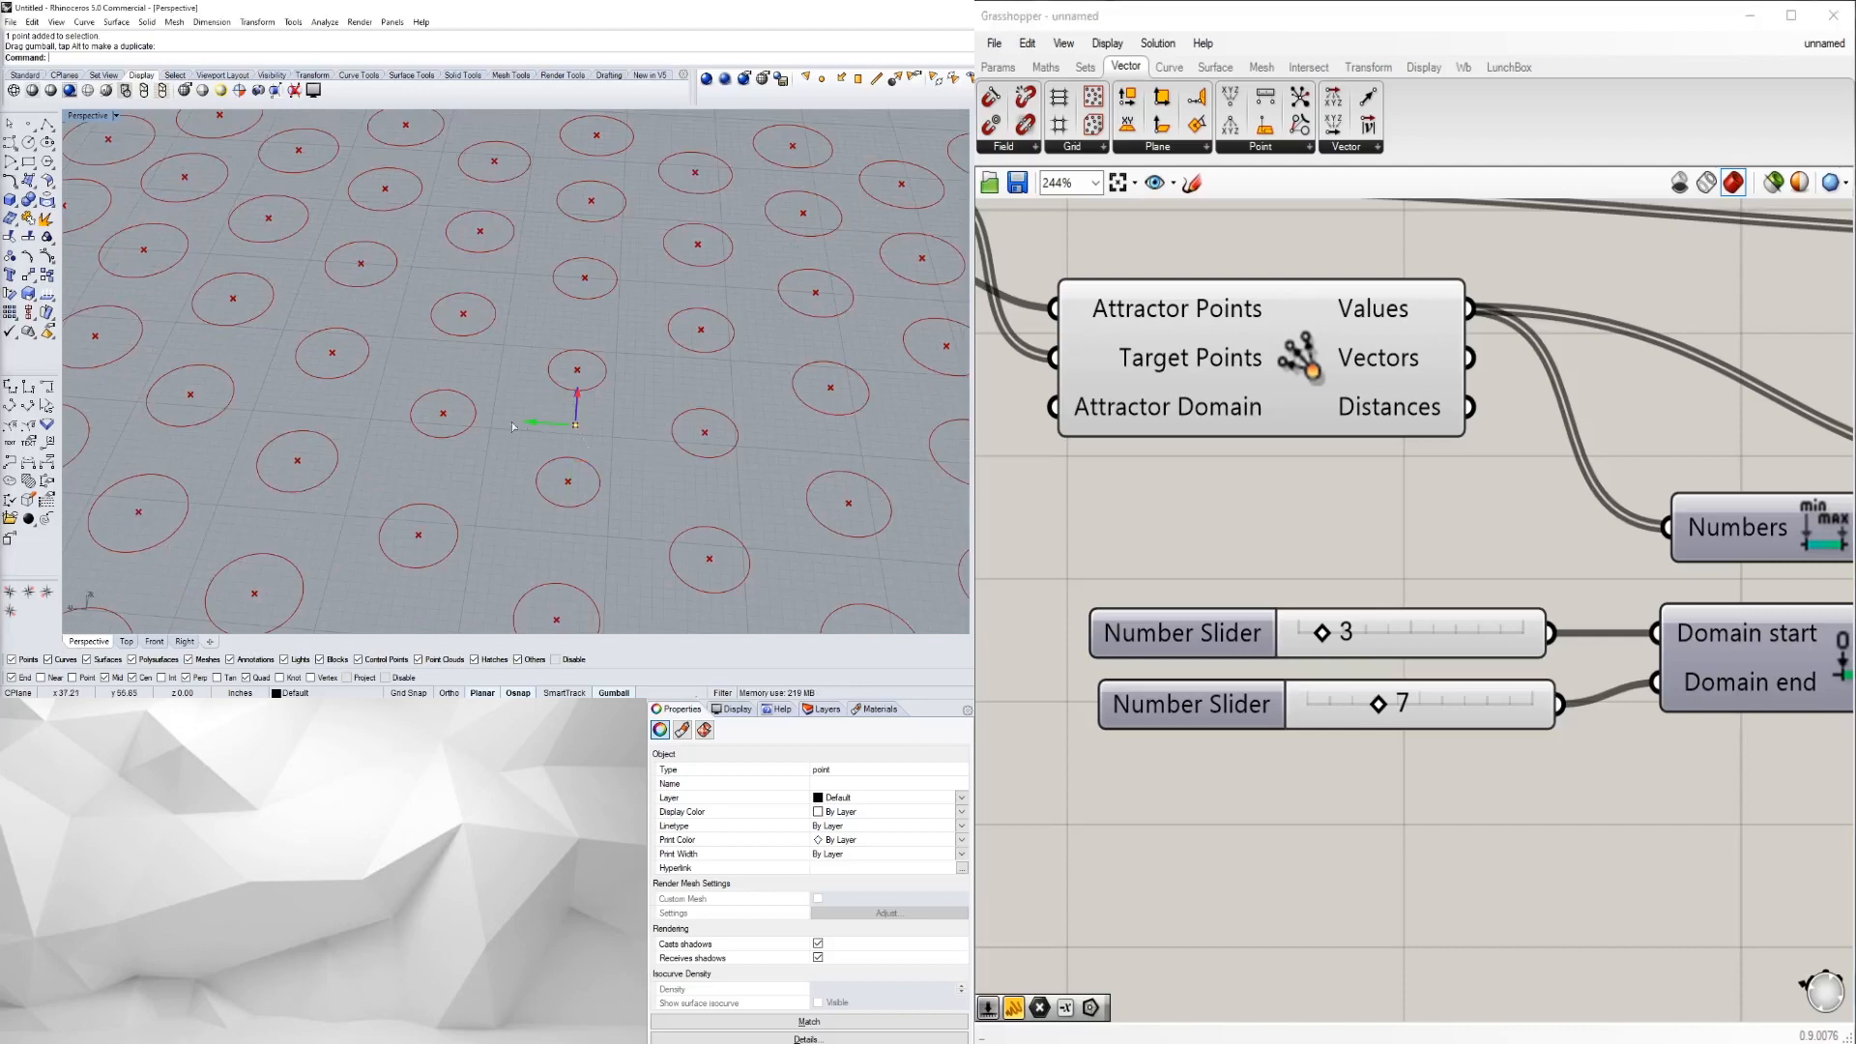
{"action": "left_click_drag", "start_coordinate": [532, 422], "coordinate": [489, 419]}
- Set the domain start to 2 and the domain end to 8, and move the attractor point nearer the grid's middle
{"action": "mouse_move", "coordinate": [1323, 634]}
{"action": "left_mouse_down"}
{"action": "mouse_move", "coordinate": [1294, 633]}
{"action": "mouse_move", "coordinate": [1315, 633]}
{"action": "left_mouse_up"}
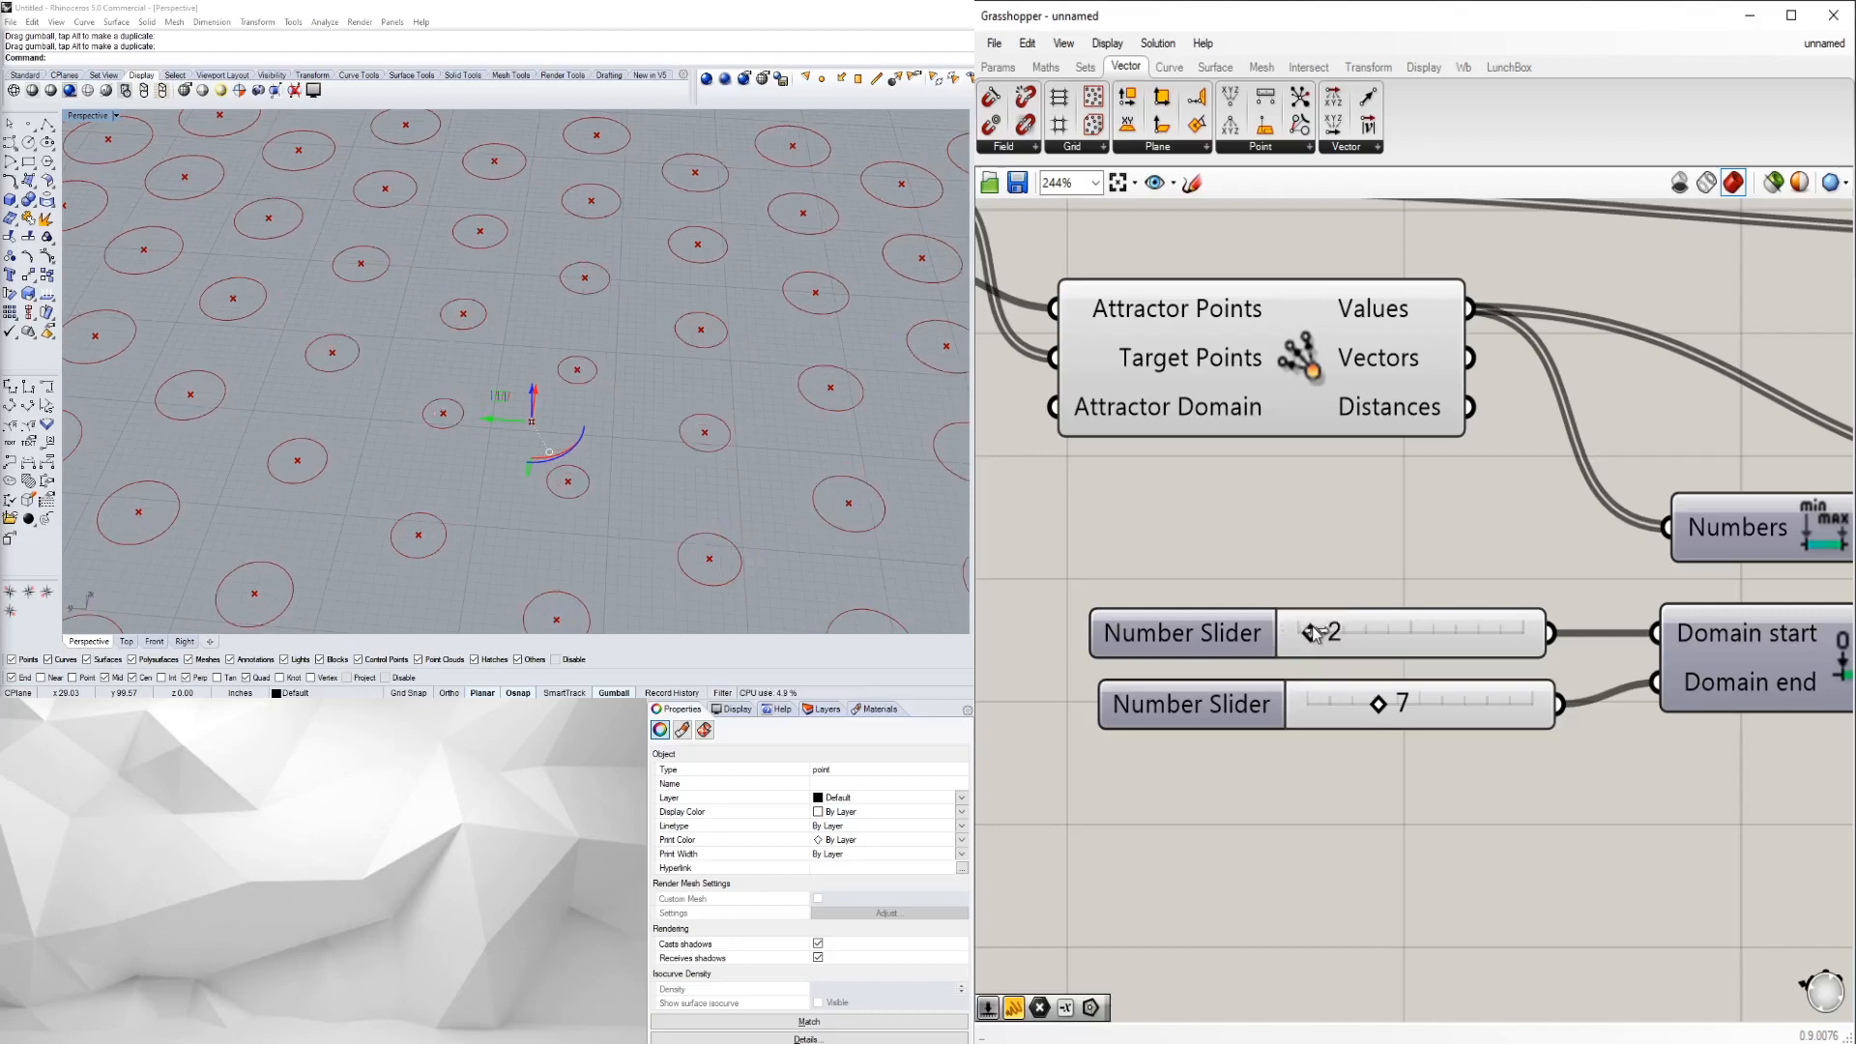
{"action": "scroll", "coordinate": [340, 346], "scroll_direction": "down", "scroll_amount": 5}
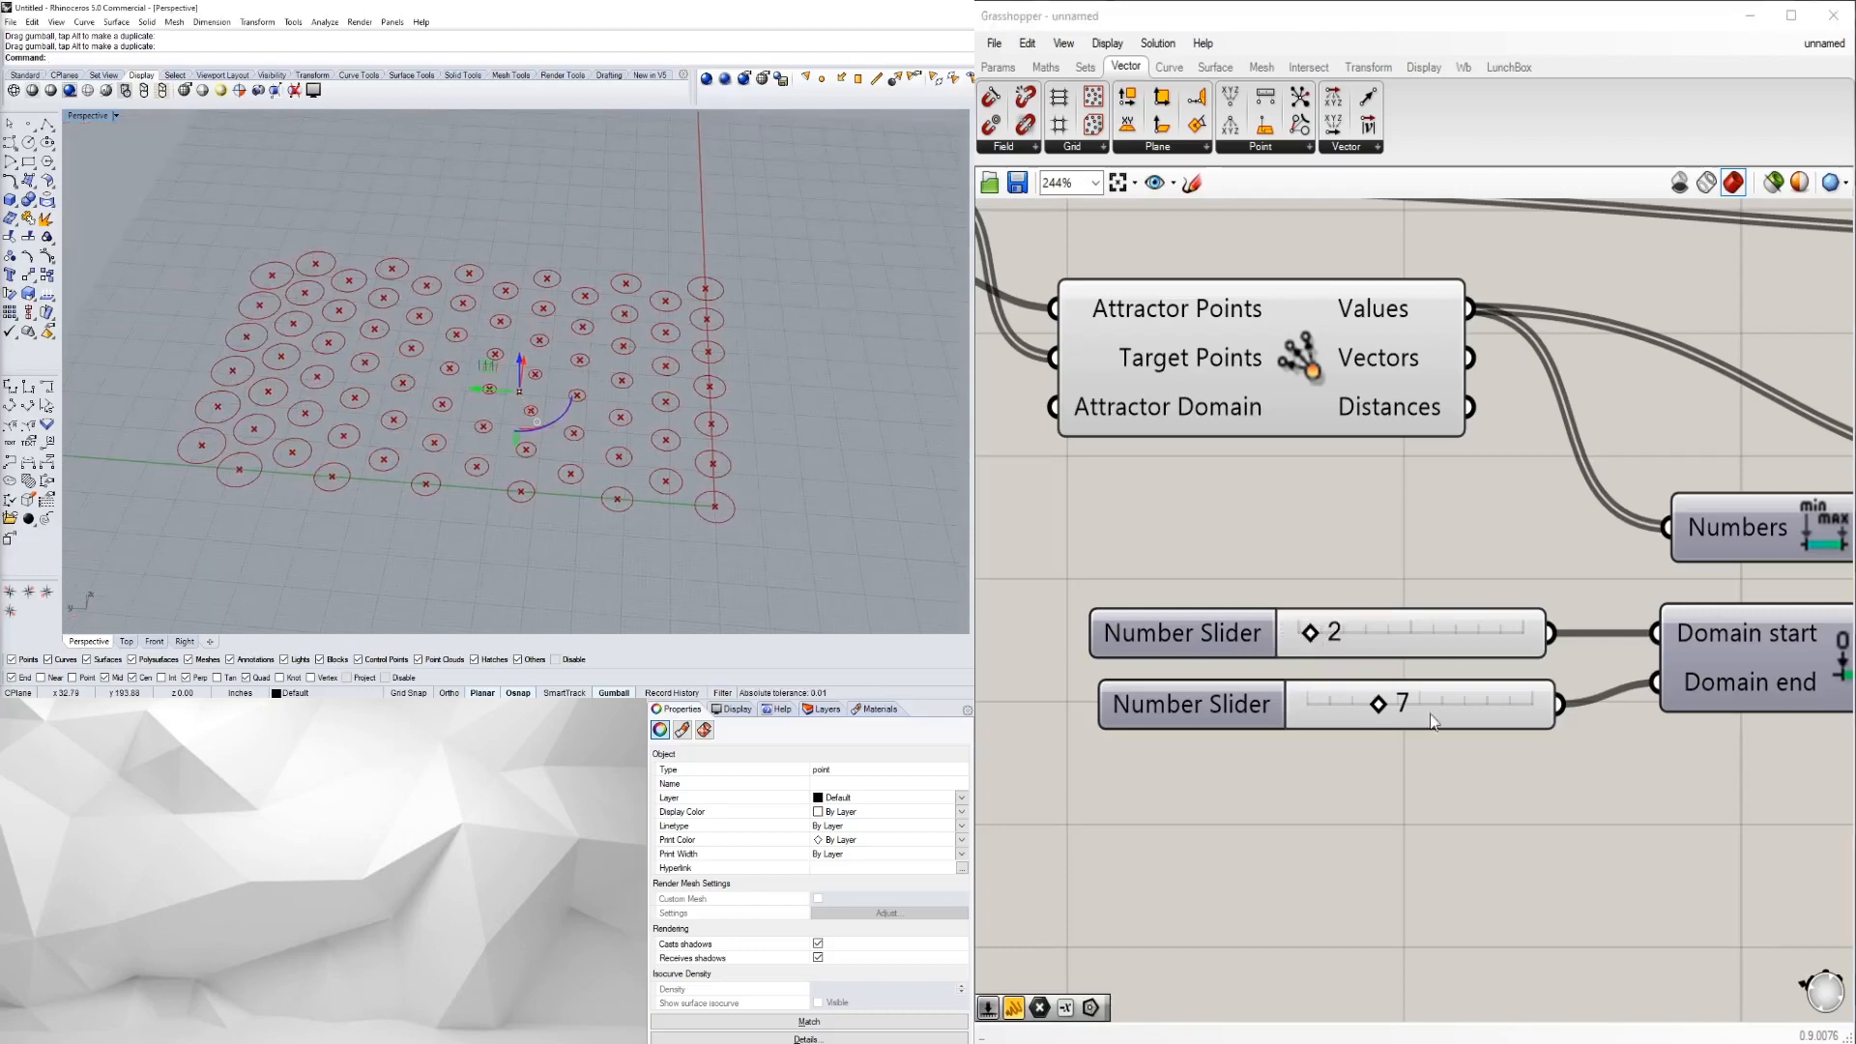
{"action": "left_click_drag", "start_coordinate": [1381, 704], "coordinate": [1396, 708]}
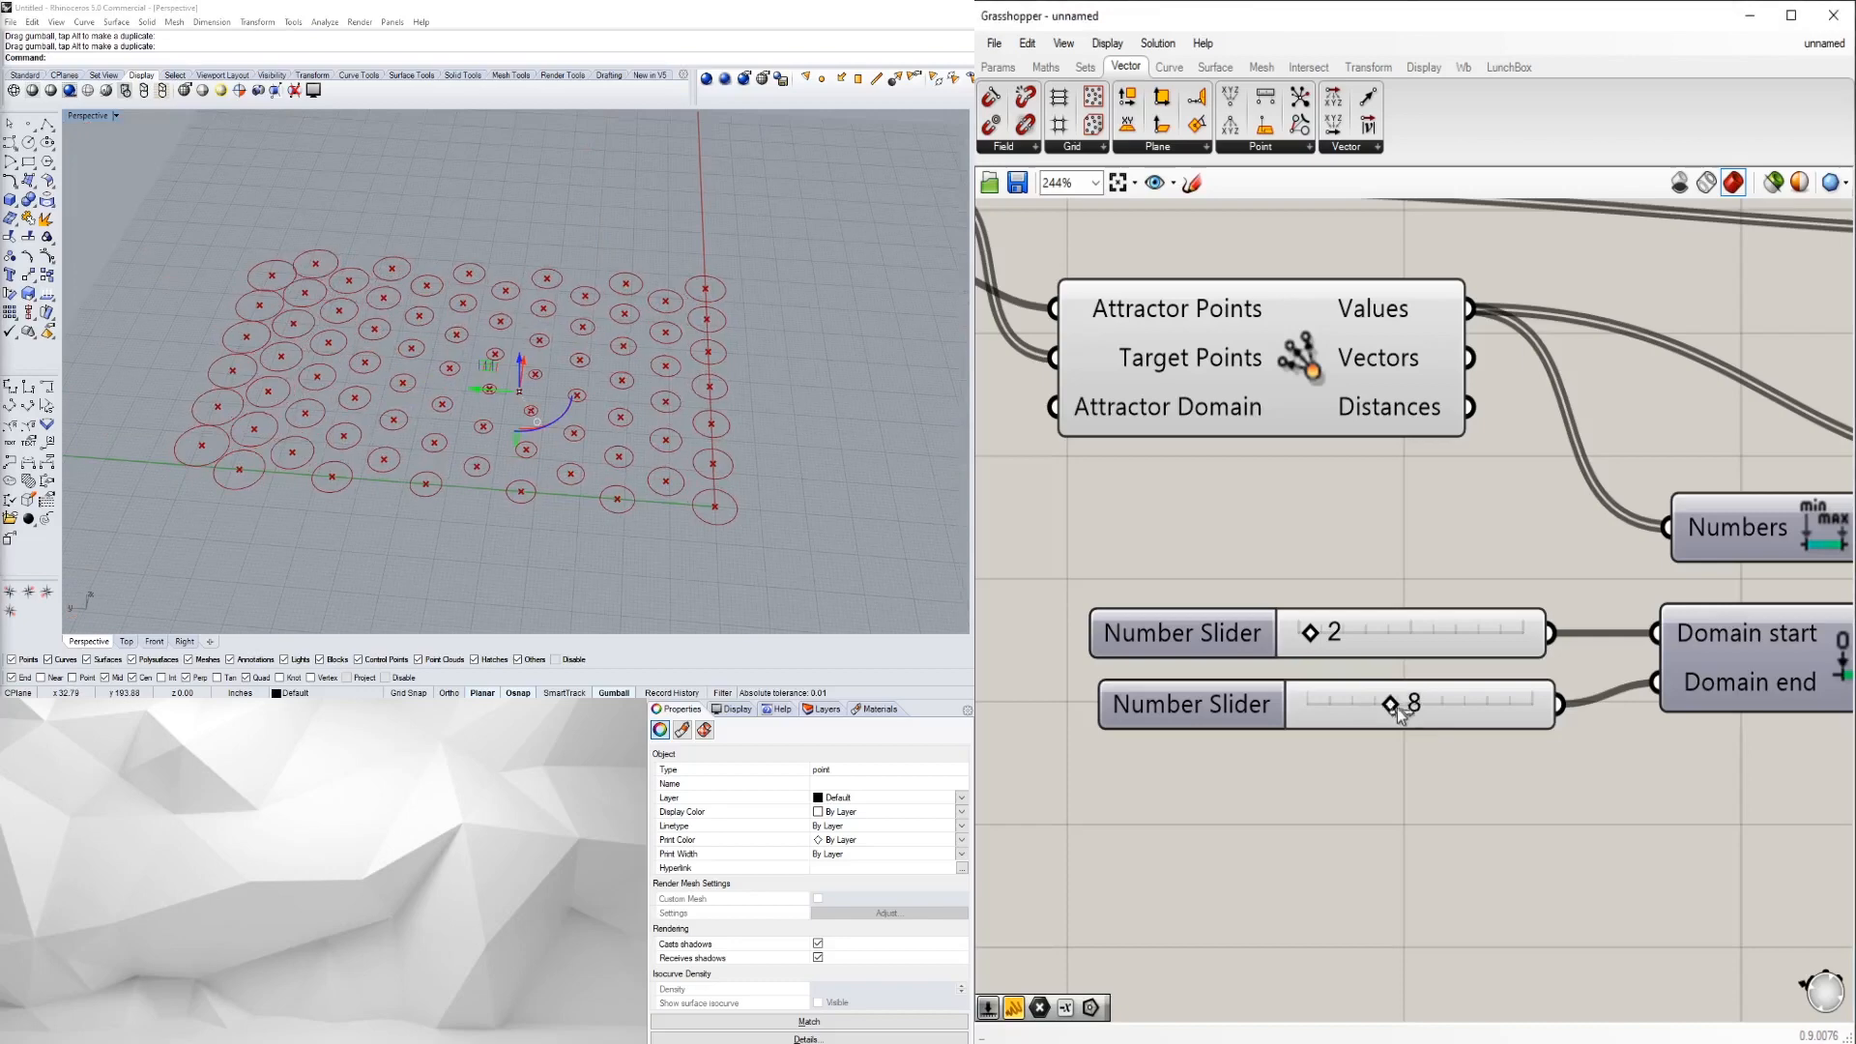
{"action": "left_click", "coordinate": [460, 400]}
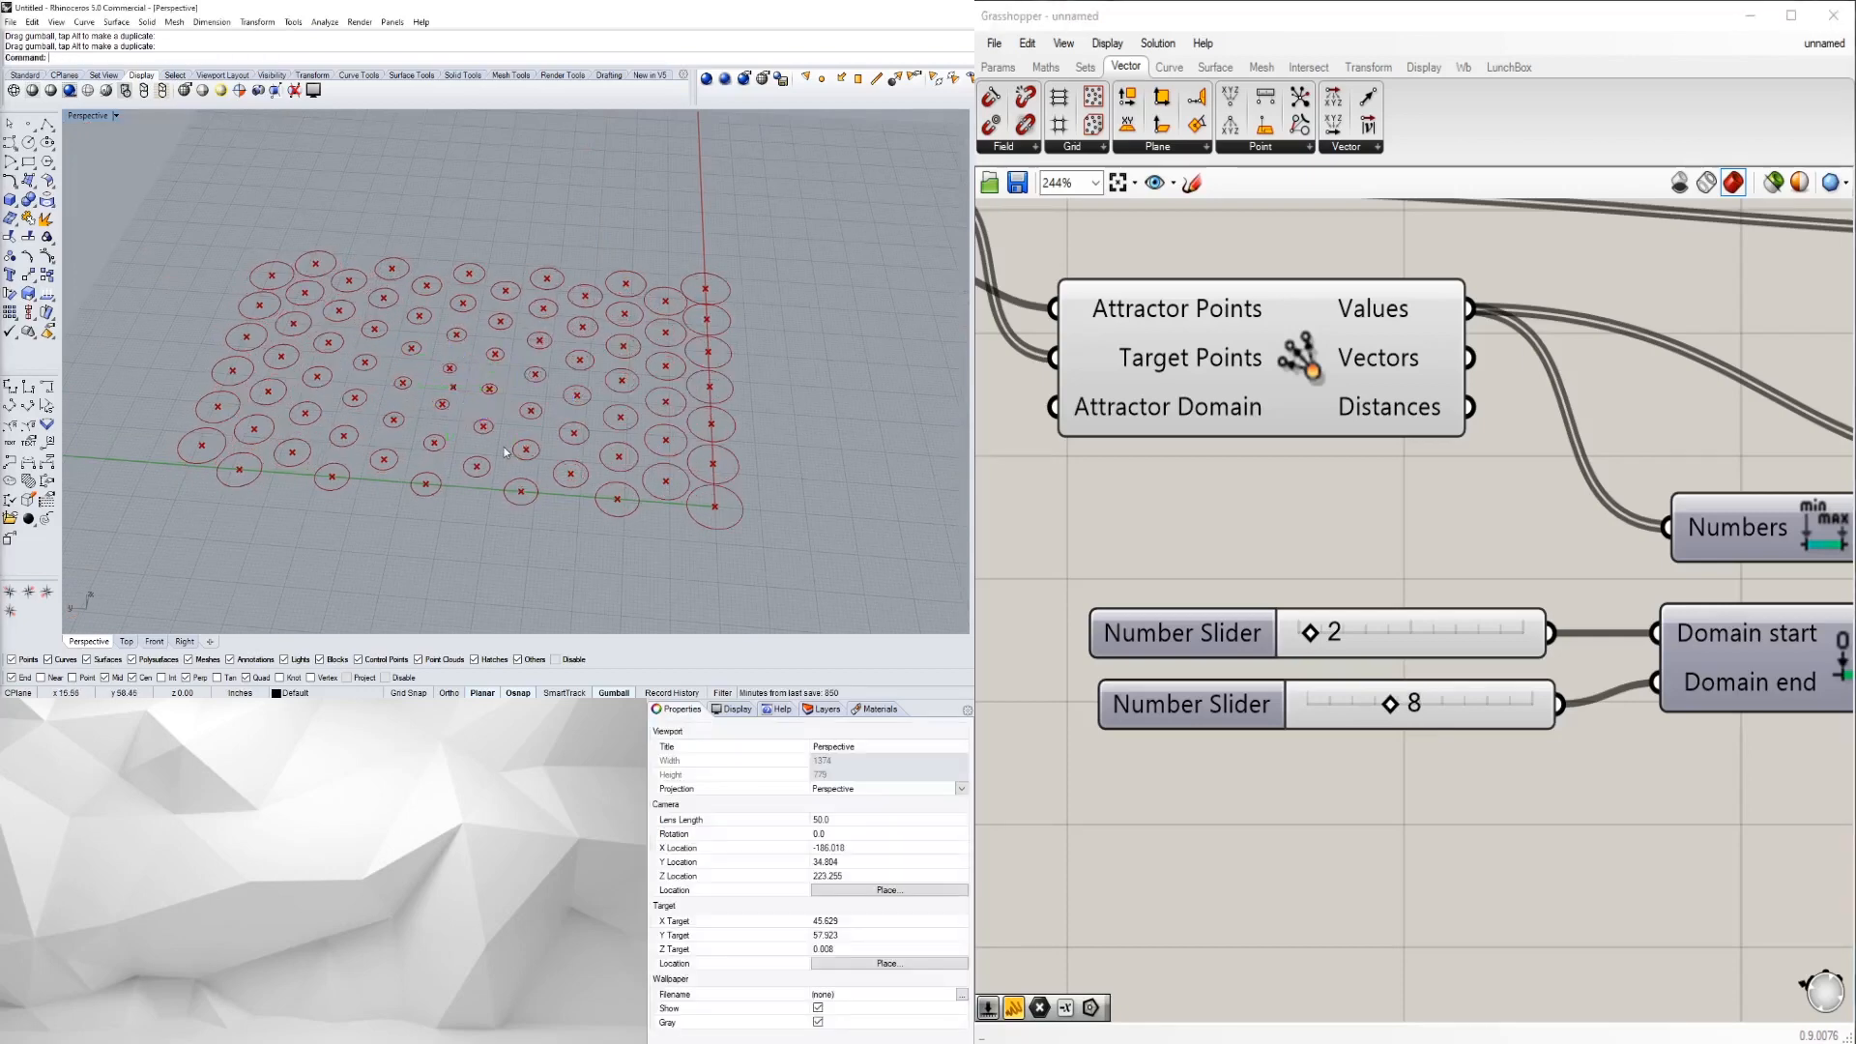
- Select the attractor Point parameter and move it slightly lower, beside the Attractor component
{"action": "scroll", "coordinate": [1484, 518], "scroll_direction": "down", "scroll_amount": 5}
{"action": "right_click_drag", "start_coordinate": [1464, 536], "coordinate": [1502, 619]}
{"action": "scroll", "coordinate": [1323, 535], "scroll_direction": "up", "scroll_amount": 2}
{"action": "left_click_drag", "start_coordinate": [1324, 540], "coordinate": [1318, 594]}
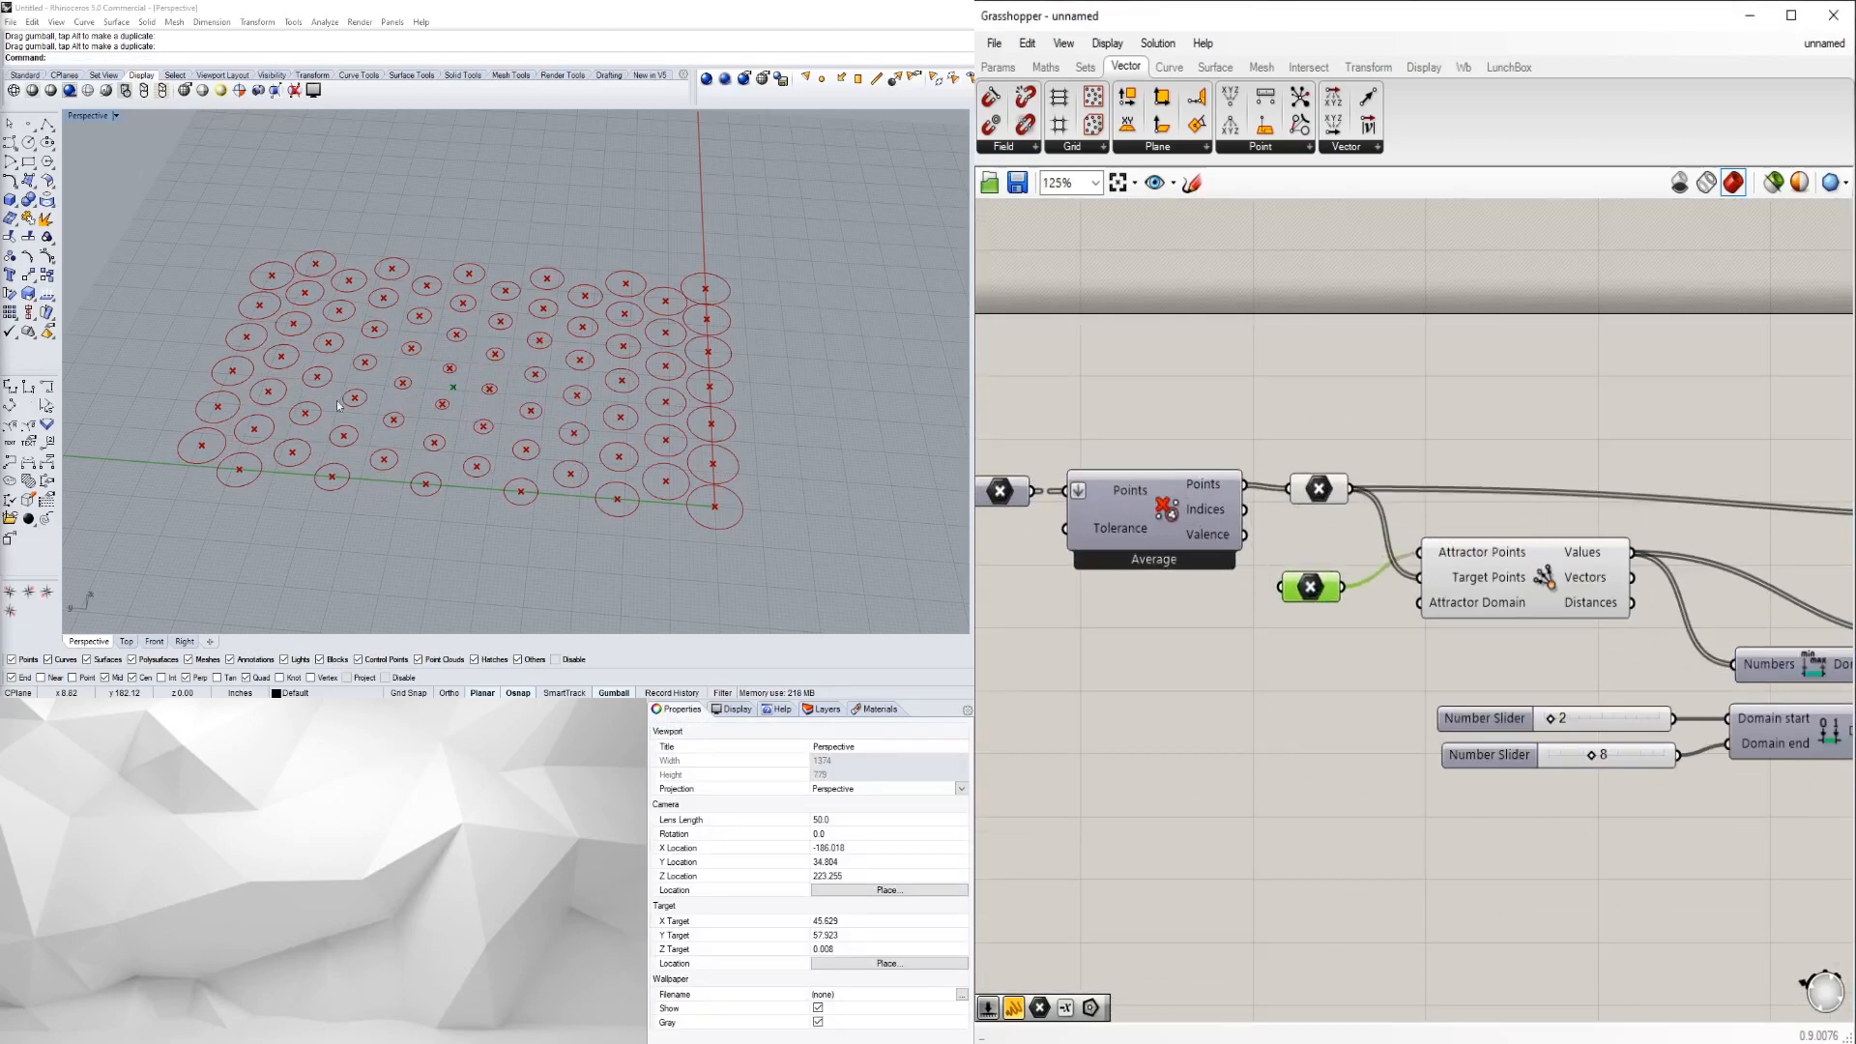
- Duplicate the attractor point along the green axis and reference both points in the attractor Point parameter
{"action": "left_click", "coordinate": [450, 388]}
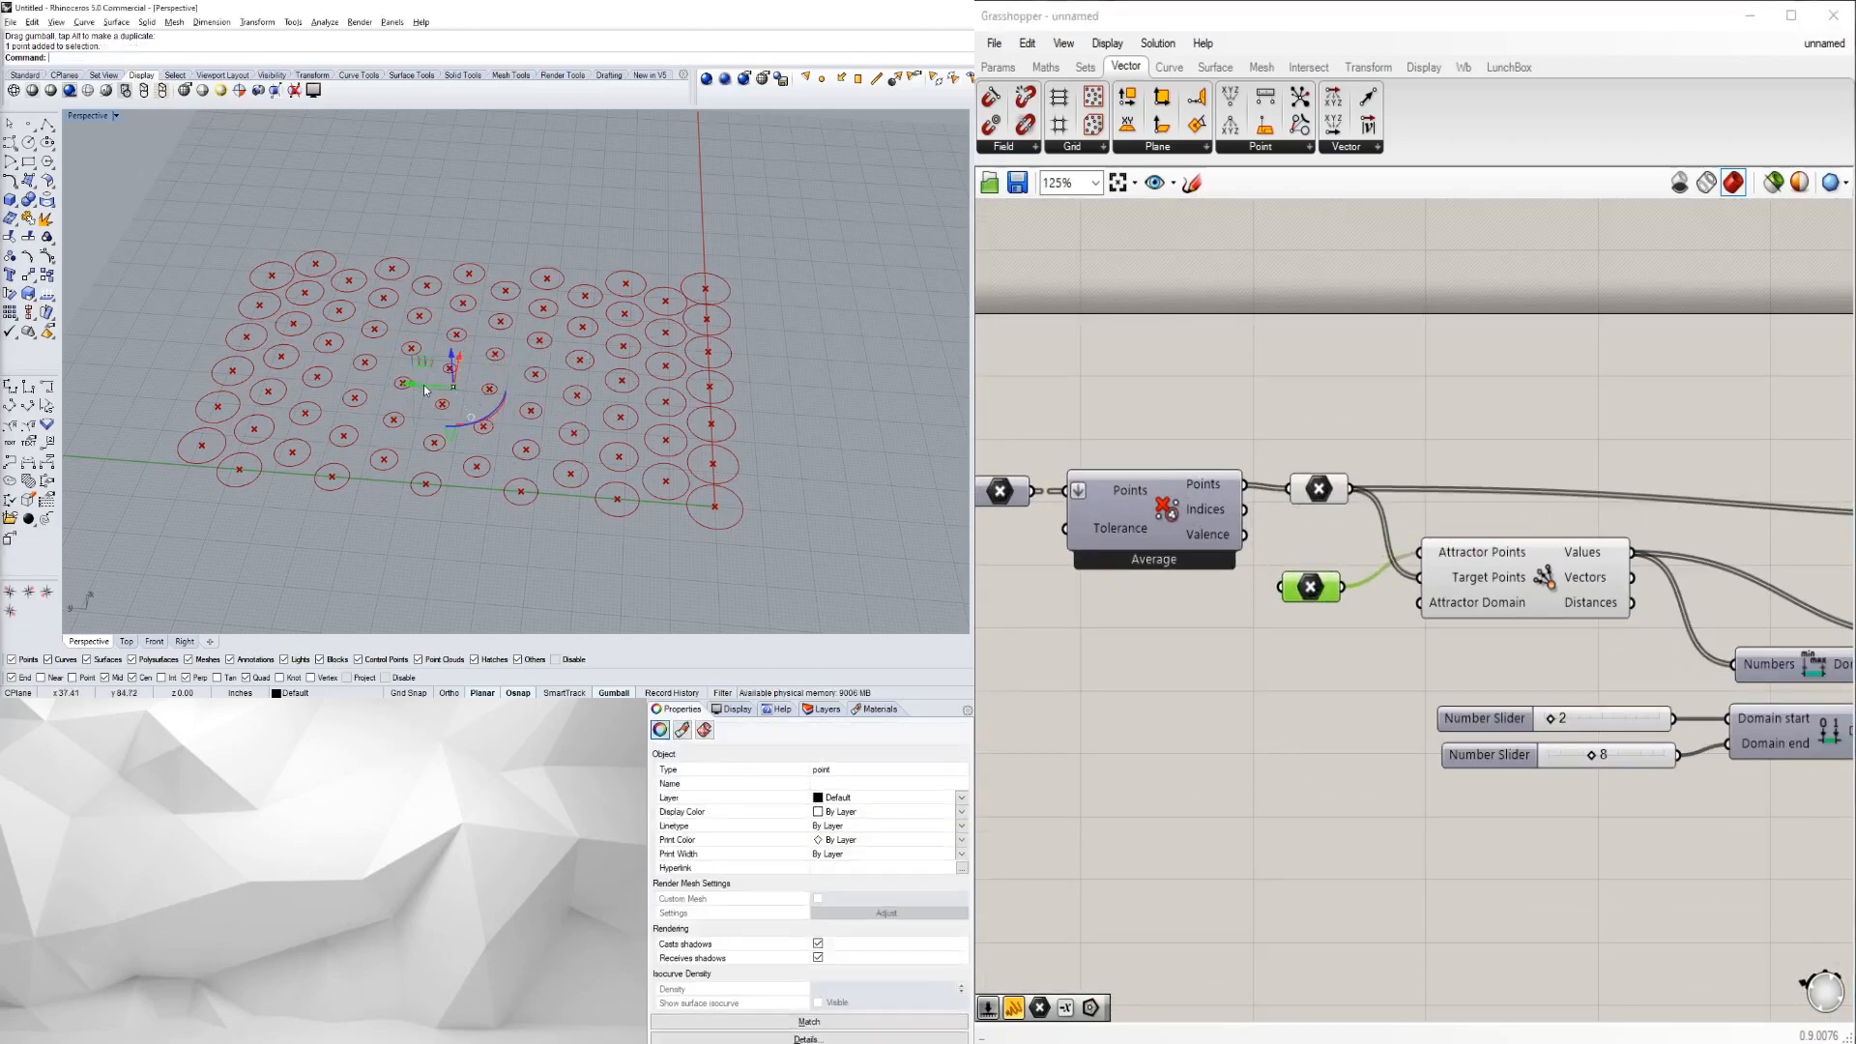
{"action": "left_click_drag", "start_coordinate": [423, 386], "coordinate": [361, 382]}
{"action": "left_click", "coordinate": [336, 320]}
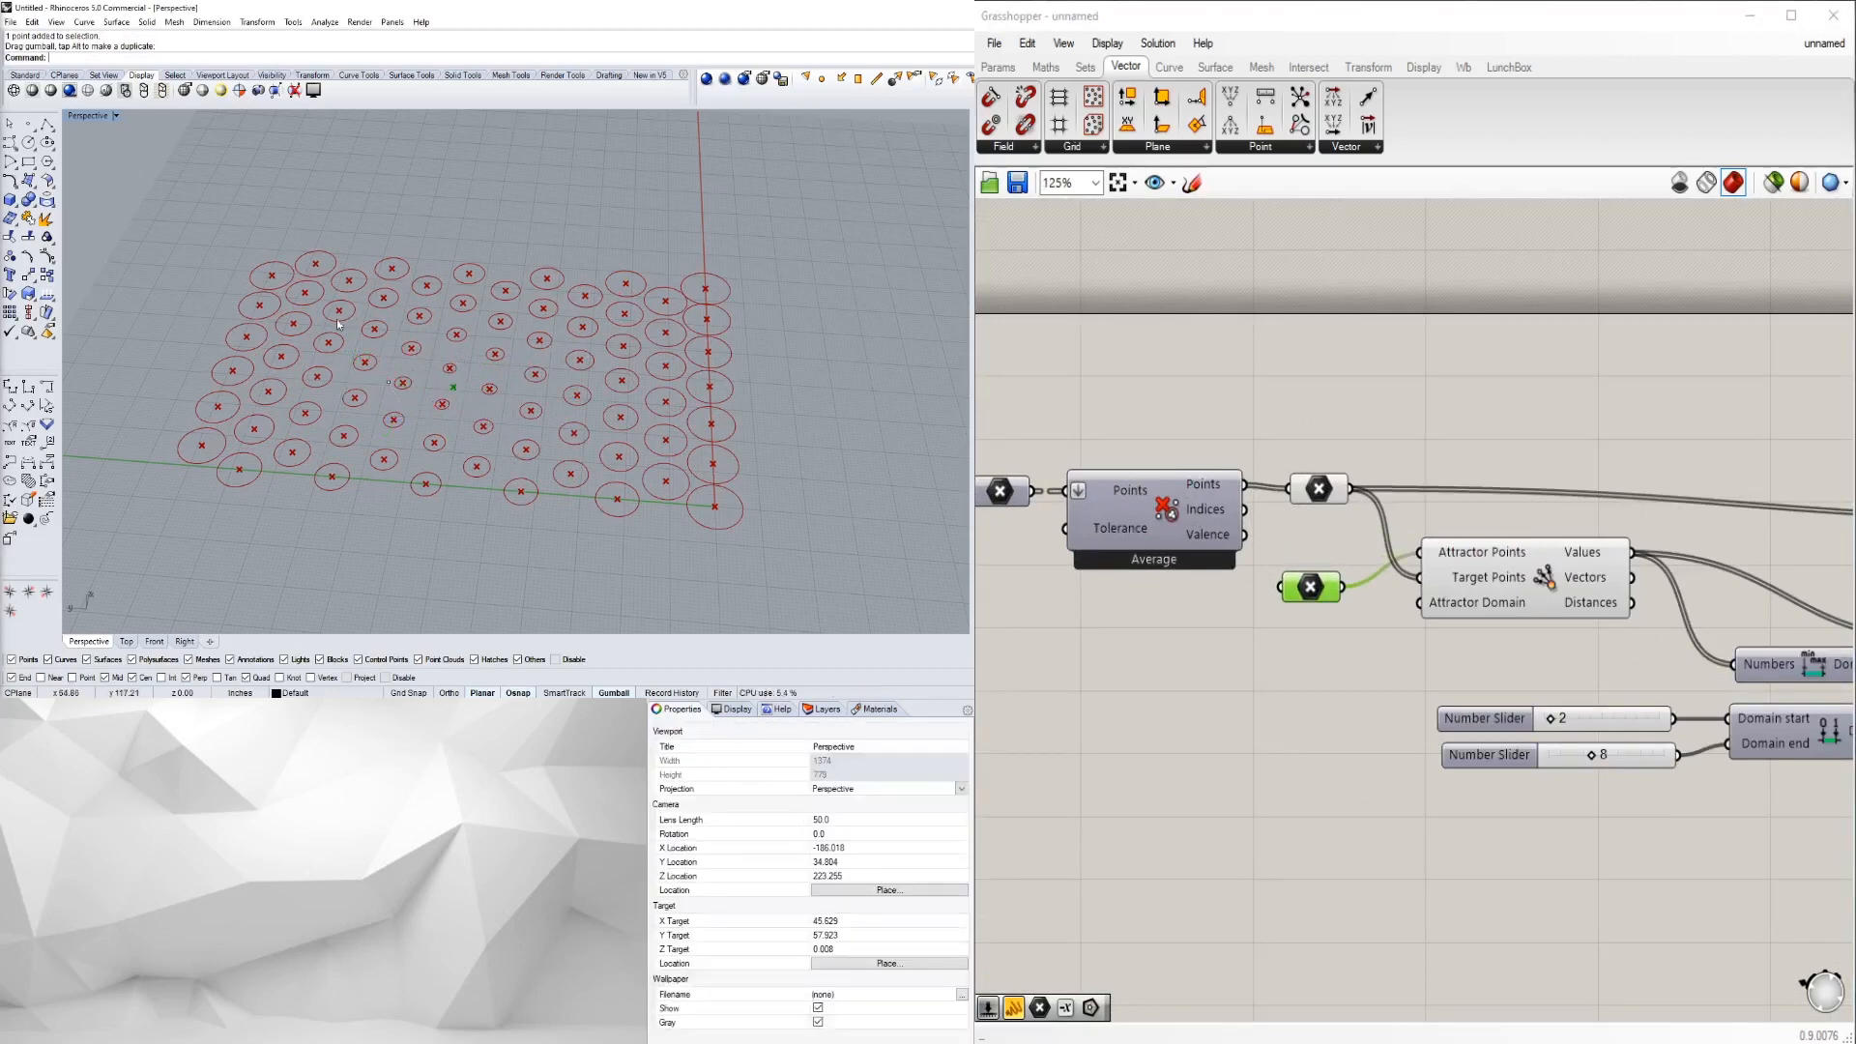
{"action": "left_click_drag", "start_coordinate": [514, 441], "coordinate": [515, 443]}
{"action": "right_click", "coordinate": [1306, 587]}
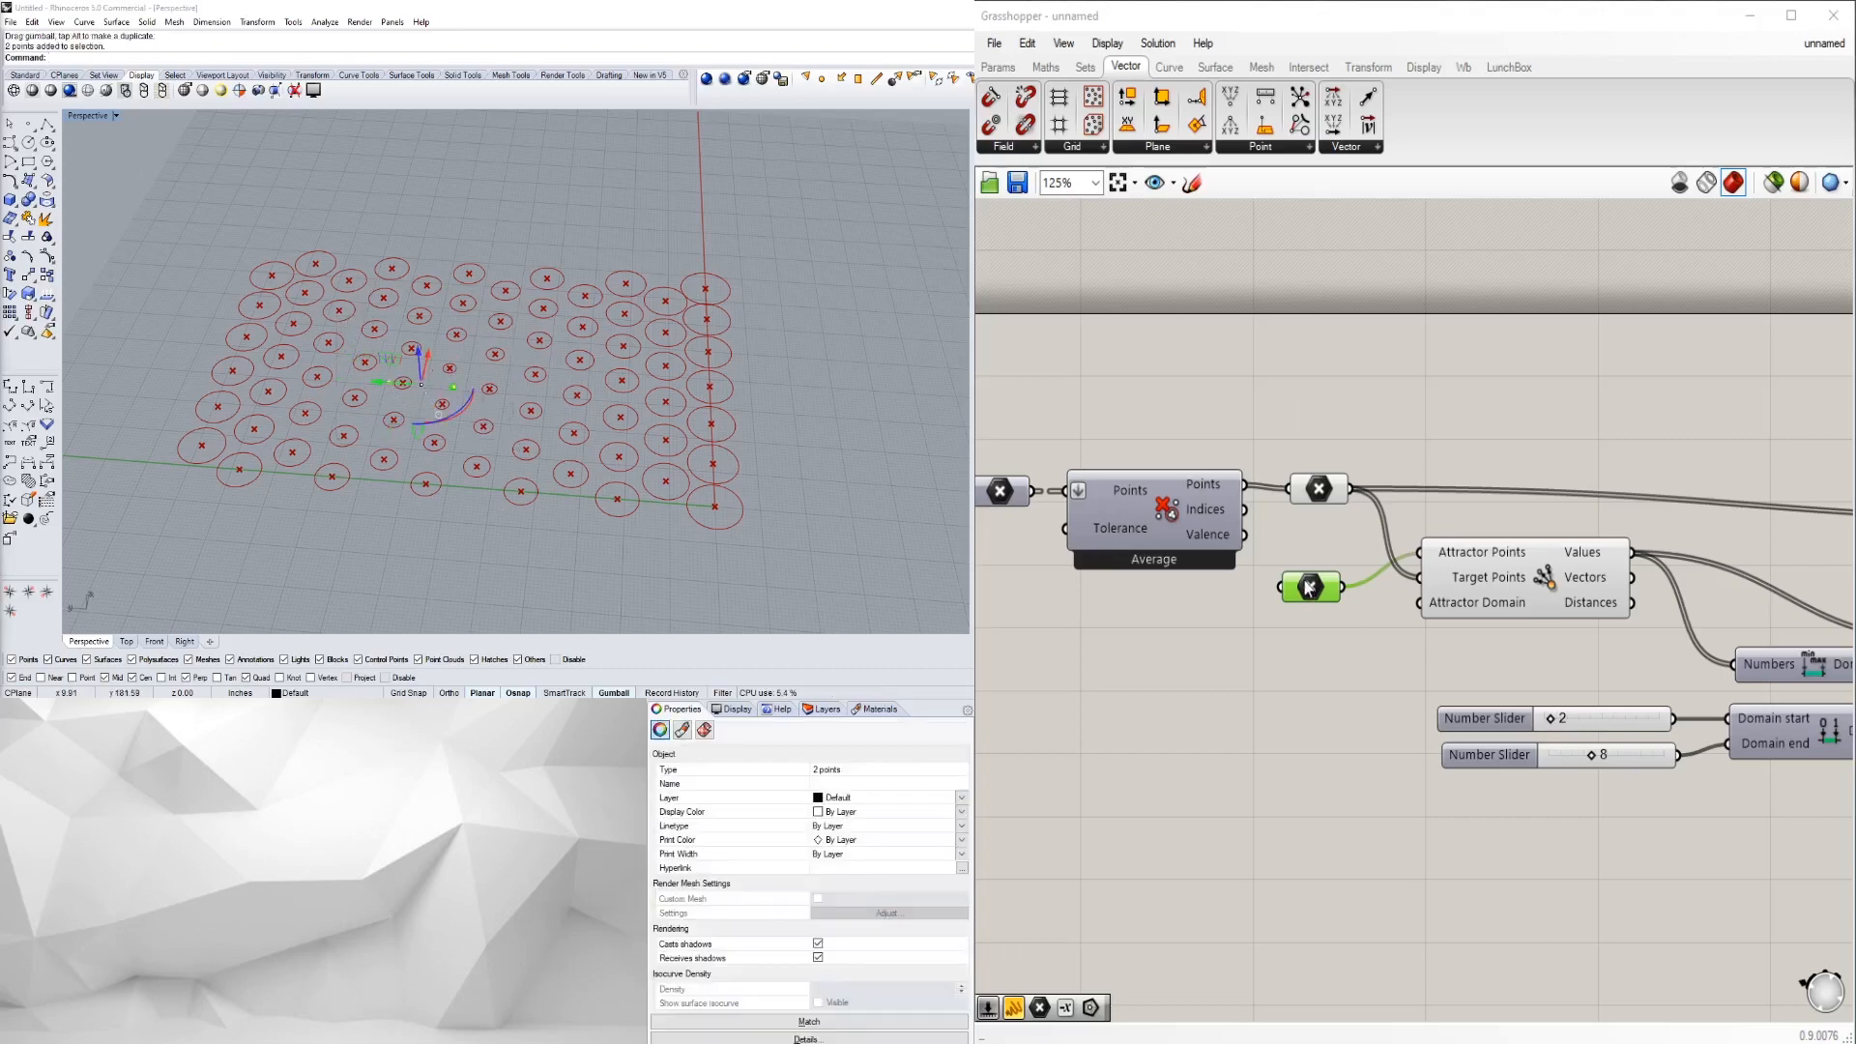
{"action": "left_click", "coordinate": [1400, 888]}
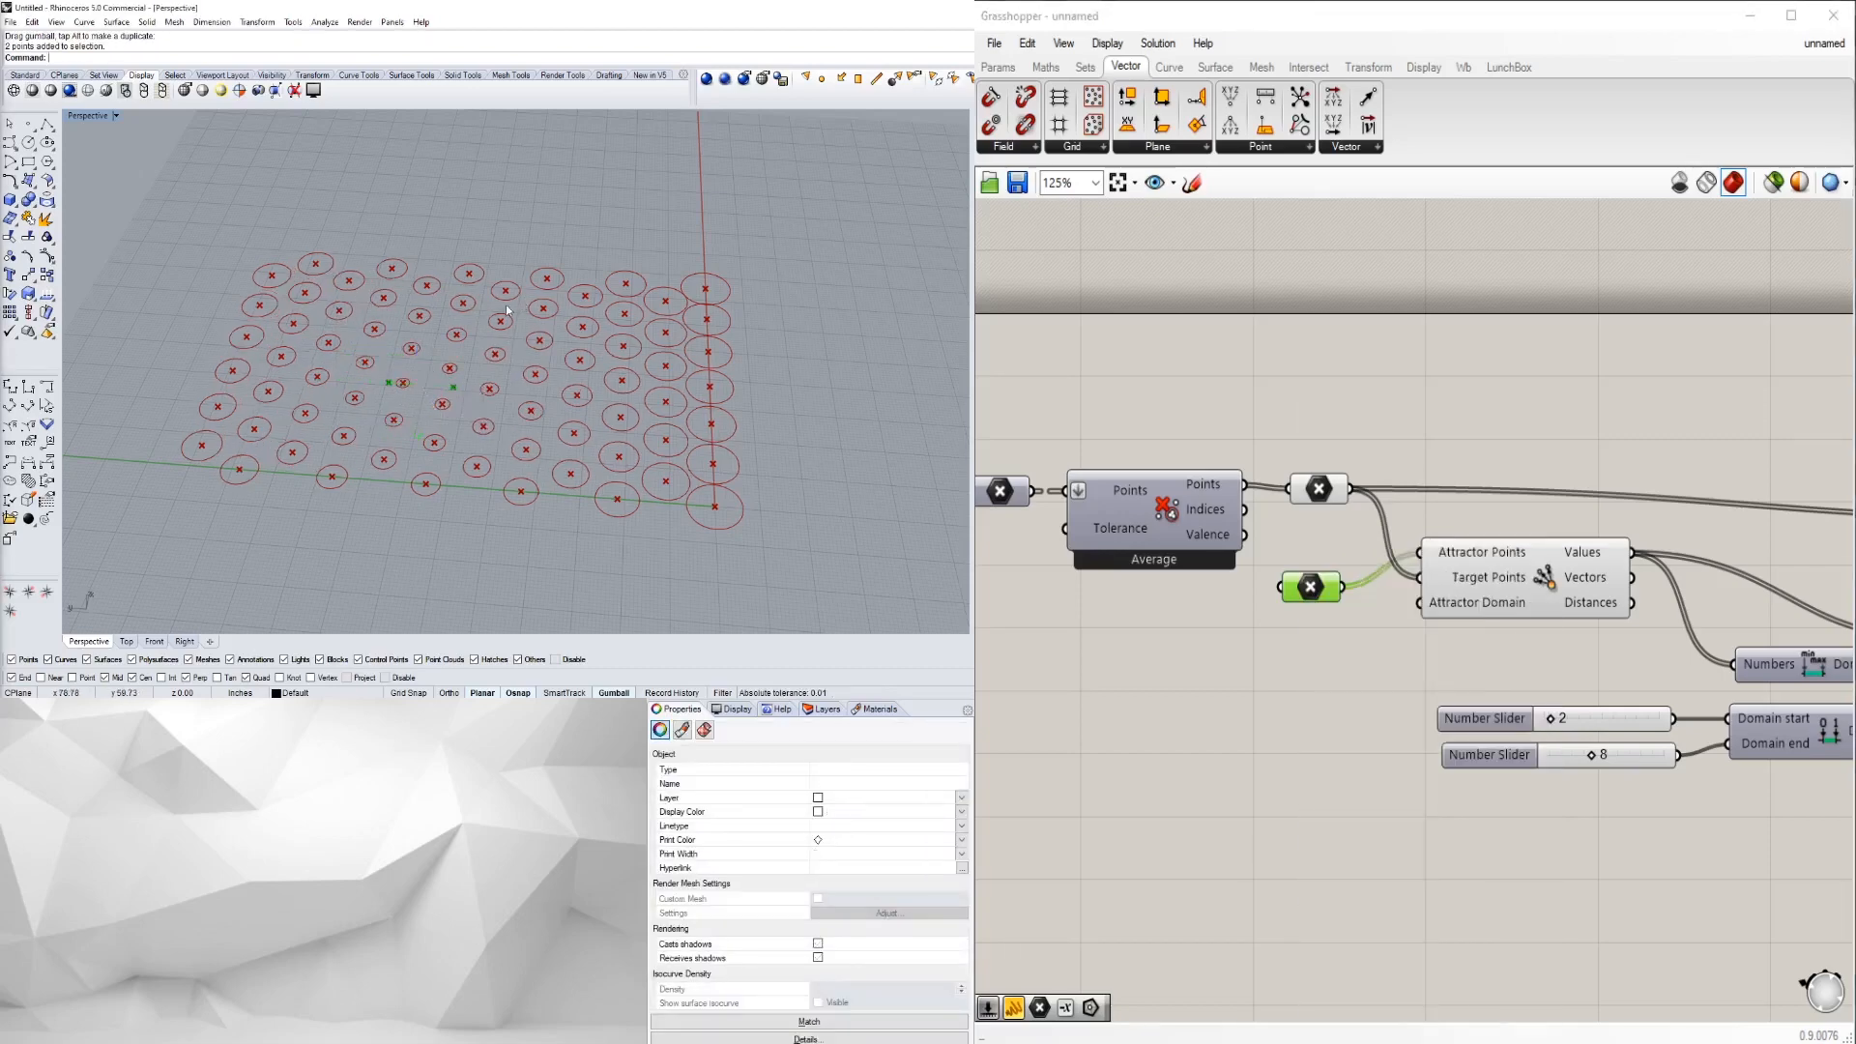
- Select both attractor points and move them together along the red axis
{"action": "left_click_drag", "start_coordinate": [310, 346], "coordinate": [501, 435]}
{"action": "right_click_drag", "start_coordinate": [501, 435], "coordinate": [462, 344]}
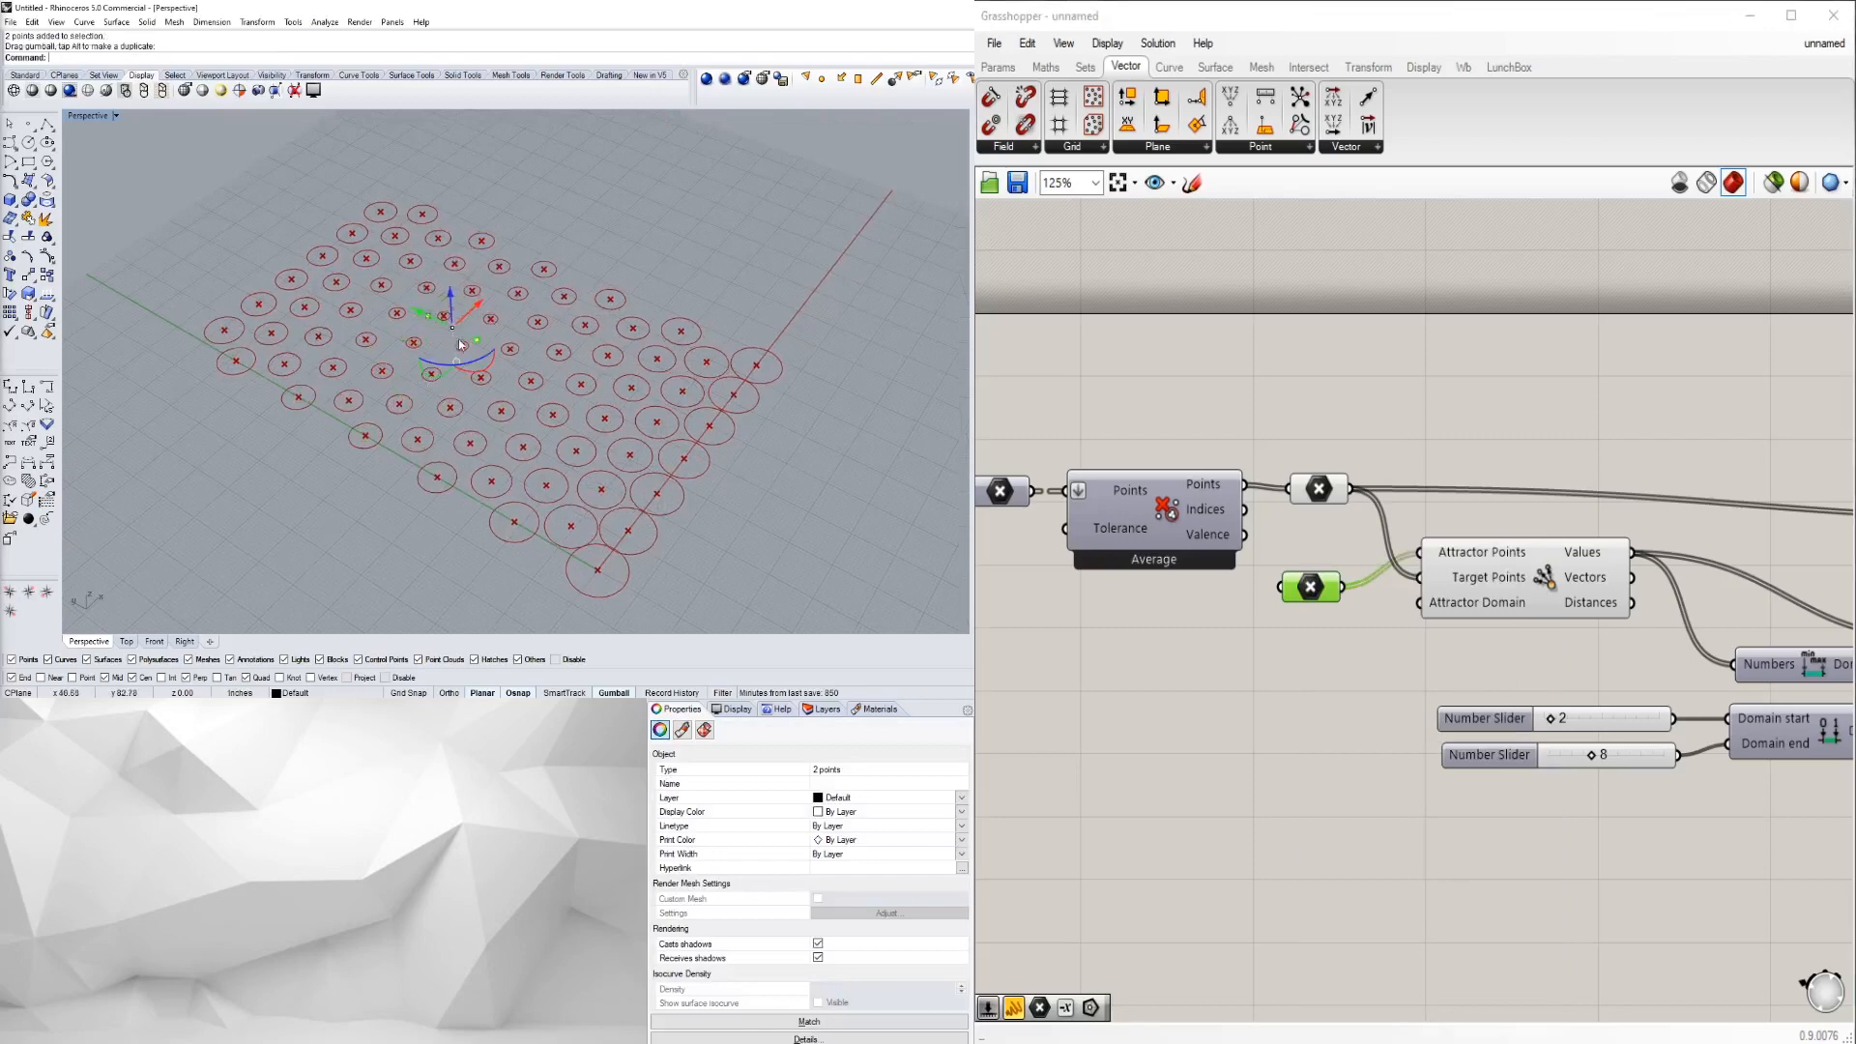
{"action": "left_click_drag", "start_coordinate": [481, 306], "coordinate": [502, 288]}
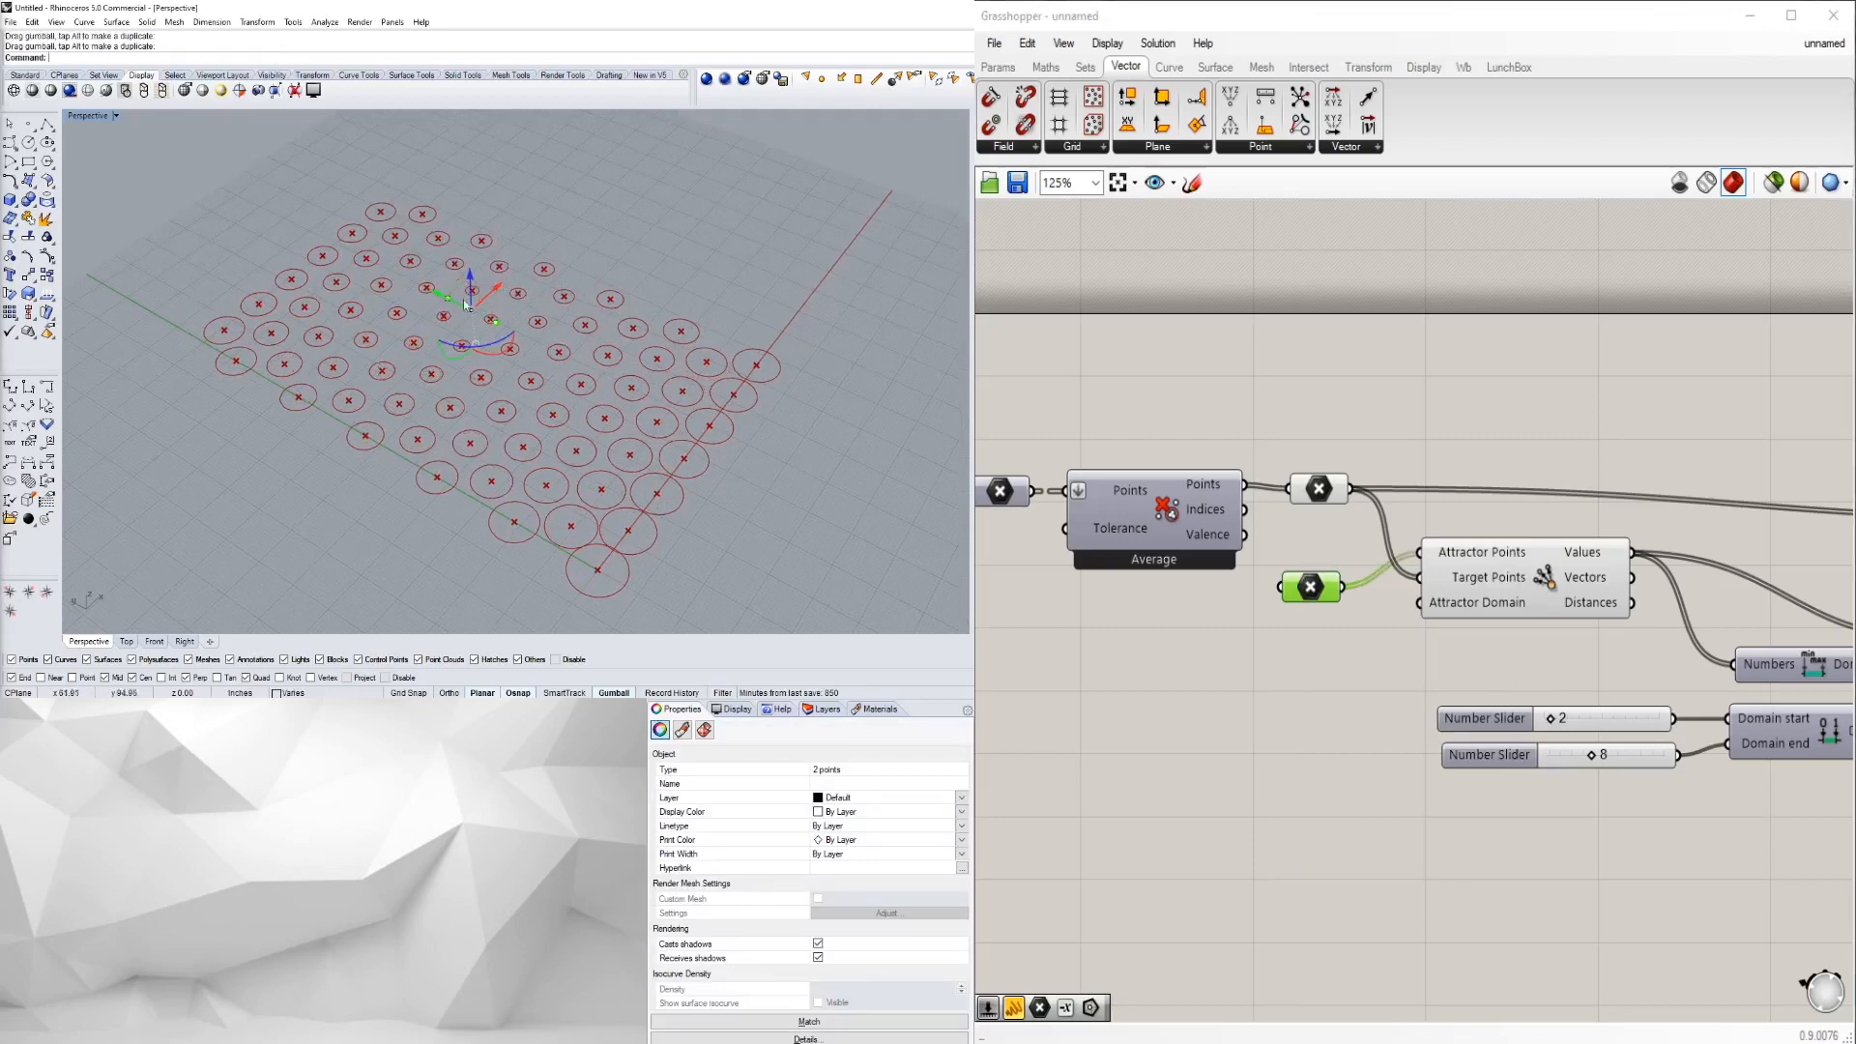
- Spread the two attractor points apart by moving one of them along the green axis toward the grid's far edge
{"action": "left_click_drag", "start_coordinate": [383, 263], "coordinate": [581, 362]}
{"action": "right_click_drag", "start_coordinate": [667, 377], "coordinate": [597, 392]}
{"action": "right_click_drag", "start_coordinate": [523, 383], "coordinate": [616, 384]}
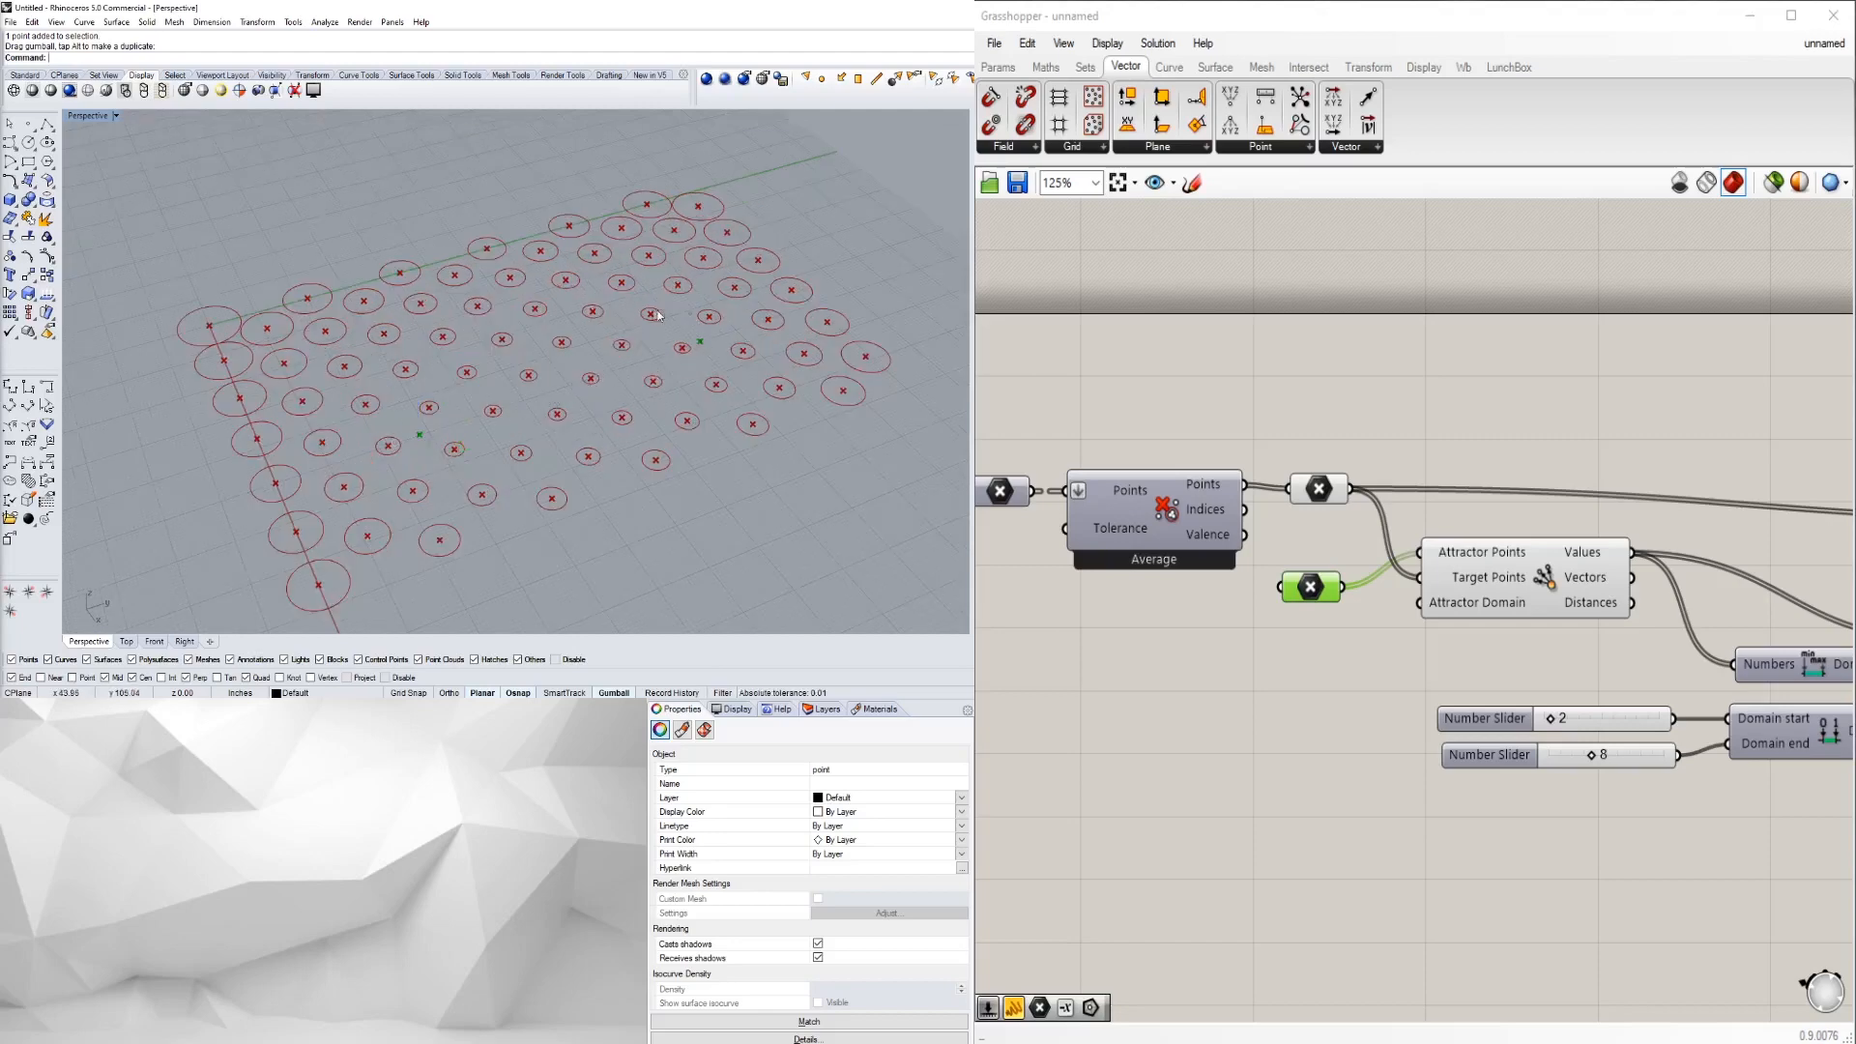
{"action": "left_click", "coordinate": [702, 342]}
{"action": "left_click_drag", "start_coordinate": [741, 334], "coordinate": [808, 313]}
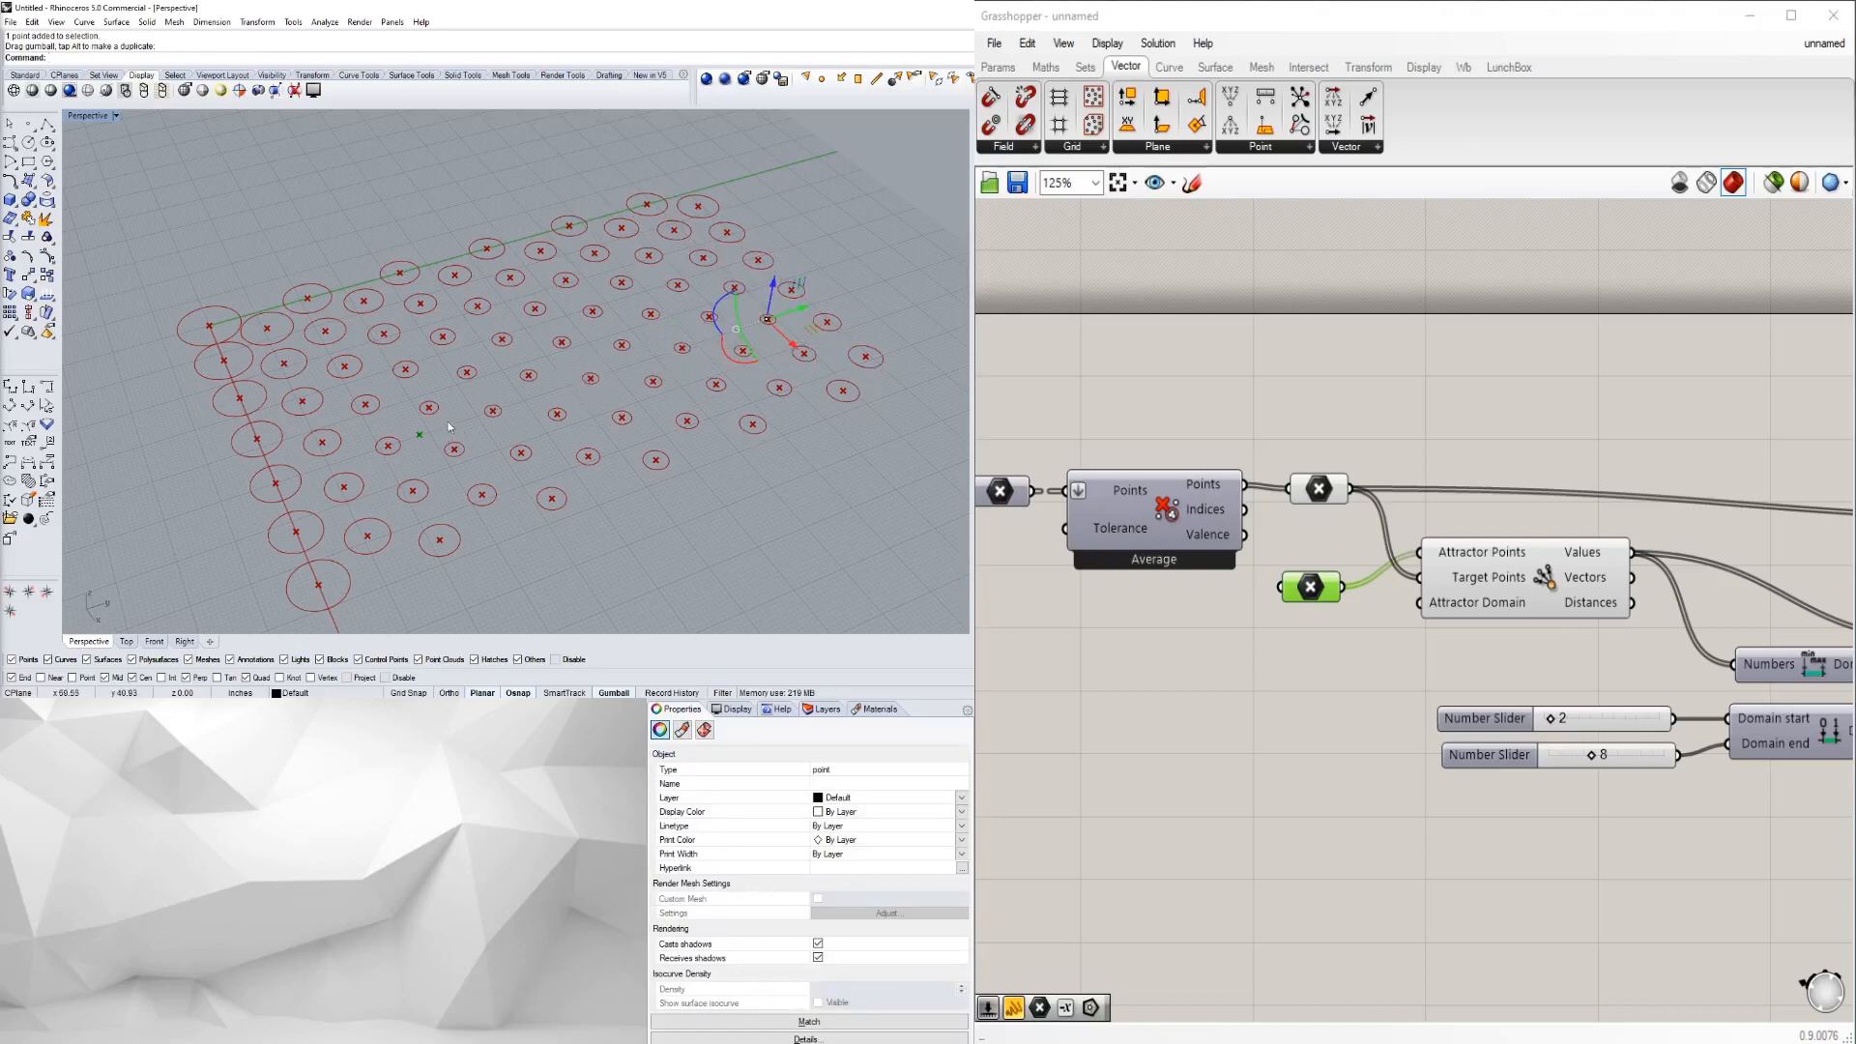
- Reposition the attractor points nearer each other around the middle of the circle grid and deselect them
{"action": "scroll", "coordinate": [540, 367], "scroll_direction": "down", "scroll_amount": 3}
{"action": "right_click_drag", "start_coordinate": [540, 367], "coordinate": [501, 254]}
{"action": "left_click_drag", "start_coordinate": [626, 468], "coordinate": [624, 464]}
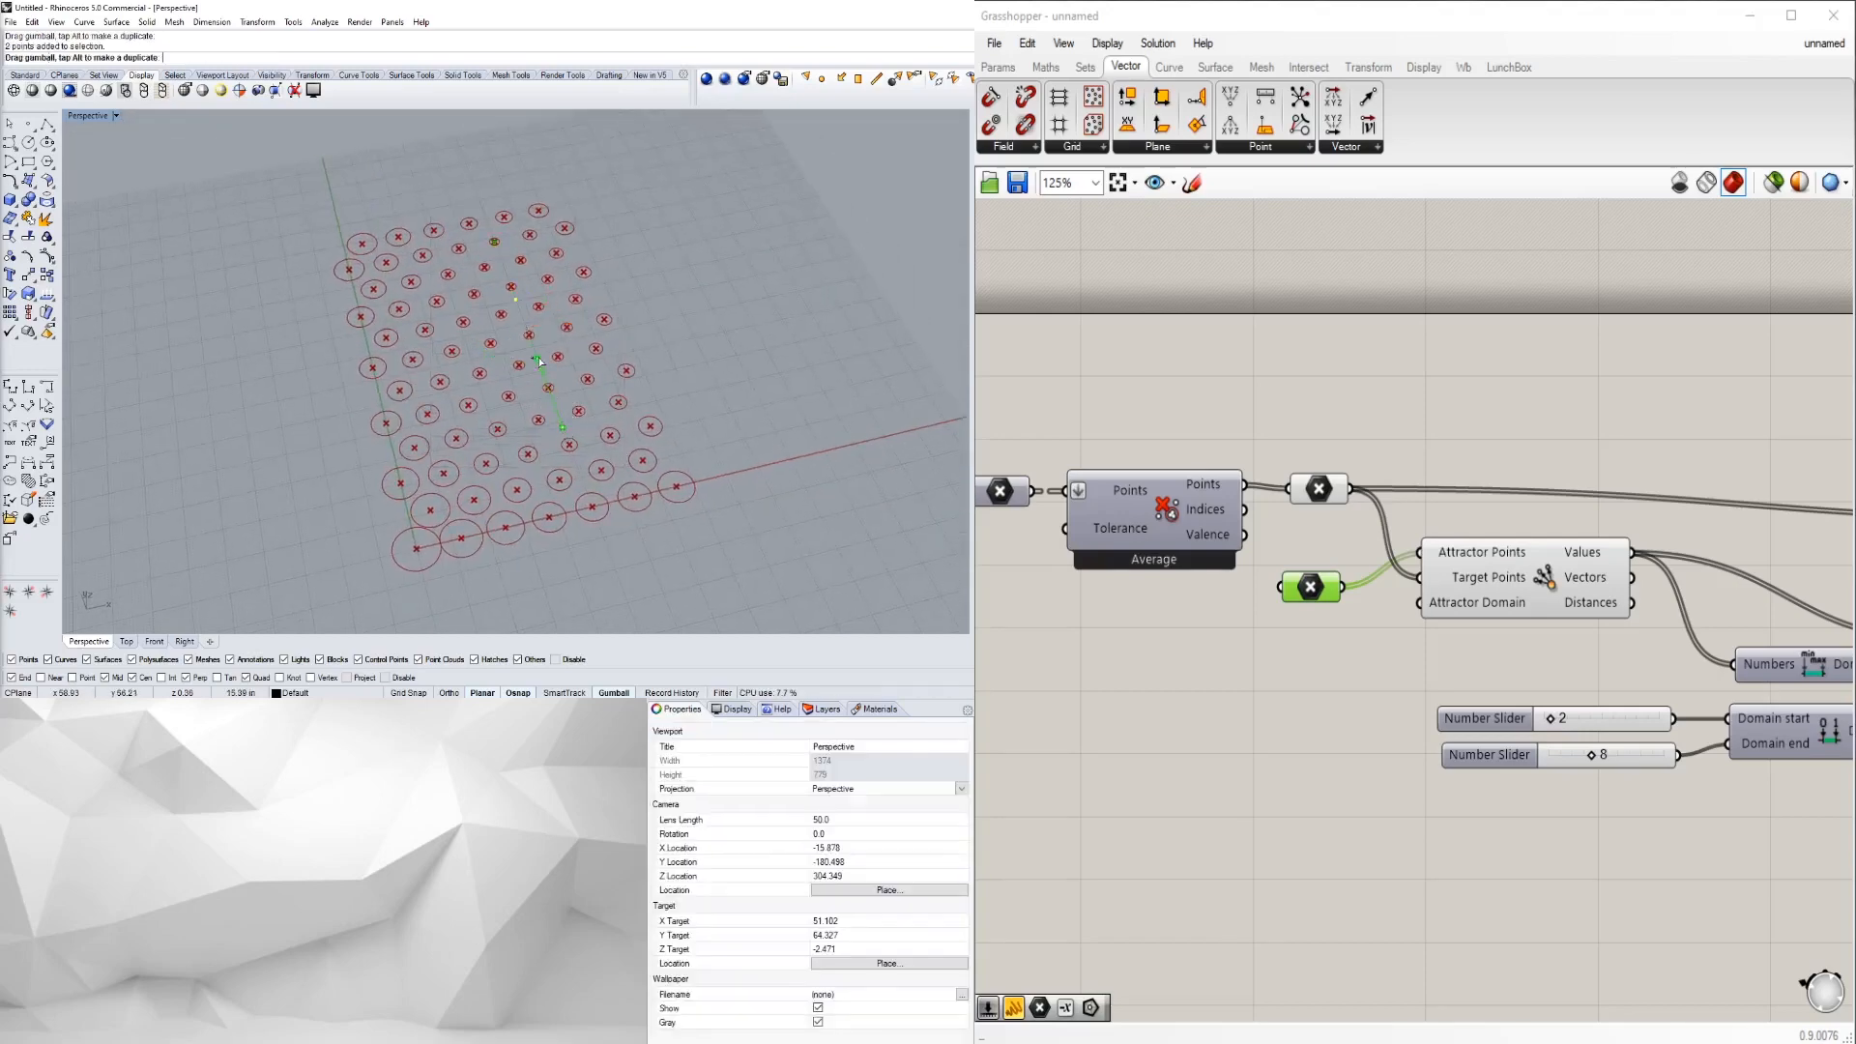
{"action": "right_click_drag", "start_coordinate": [550, 397], "coordinate": [606, 372]}
{"action": "left_click_drag", "start_coordinate": [607, 373], "coordinate": [564, 379]}
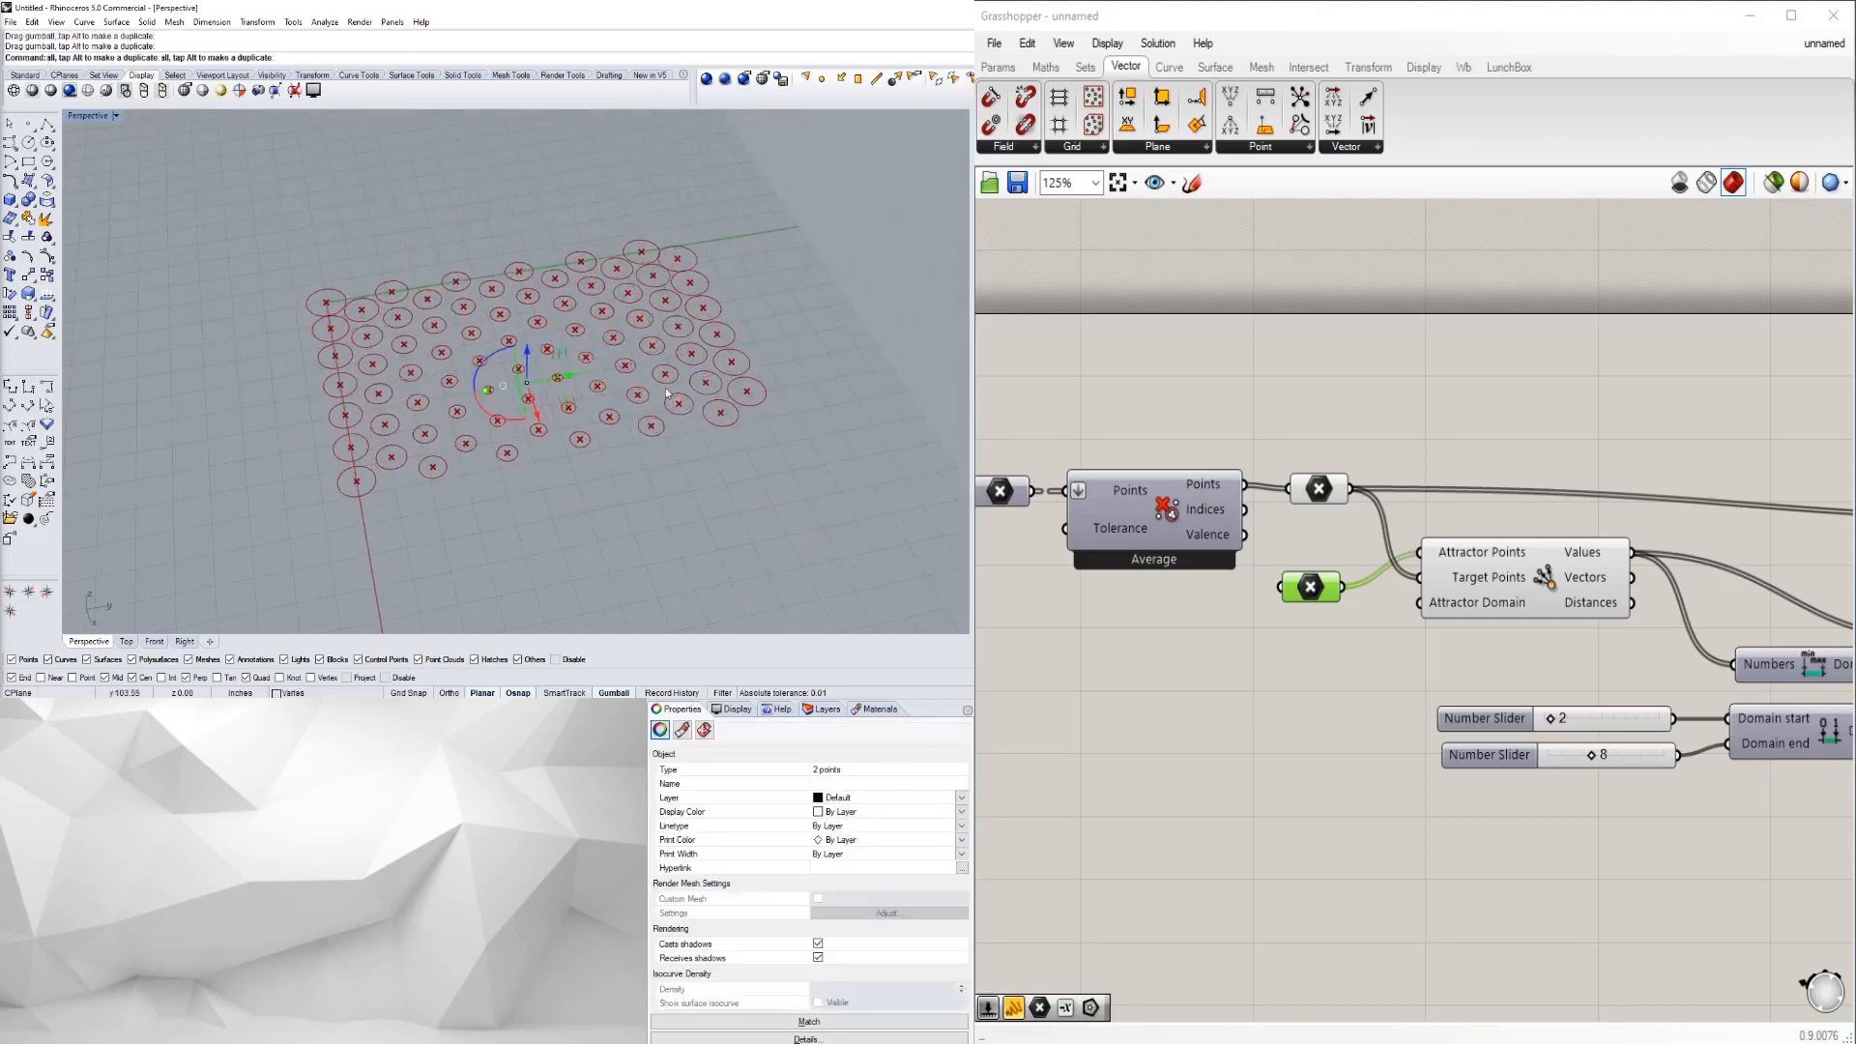
{"action": "left_click", "coordinate": [658, 399]}
{"action": "right_click_drag", "start_coordinate": [657, 399], "coordinate": [488, 371]}
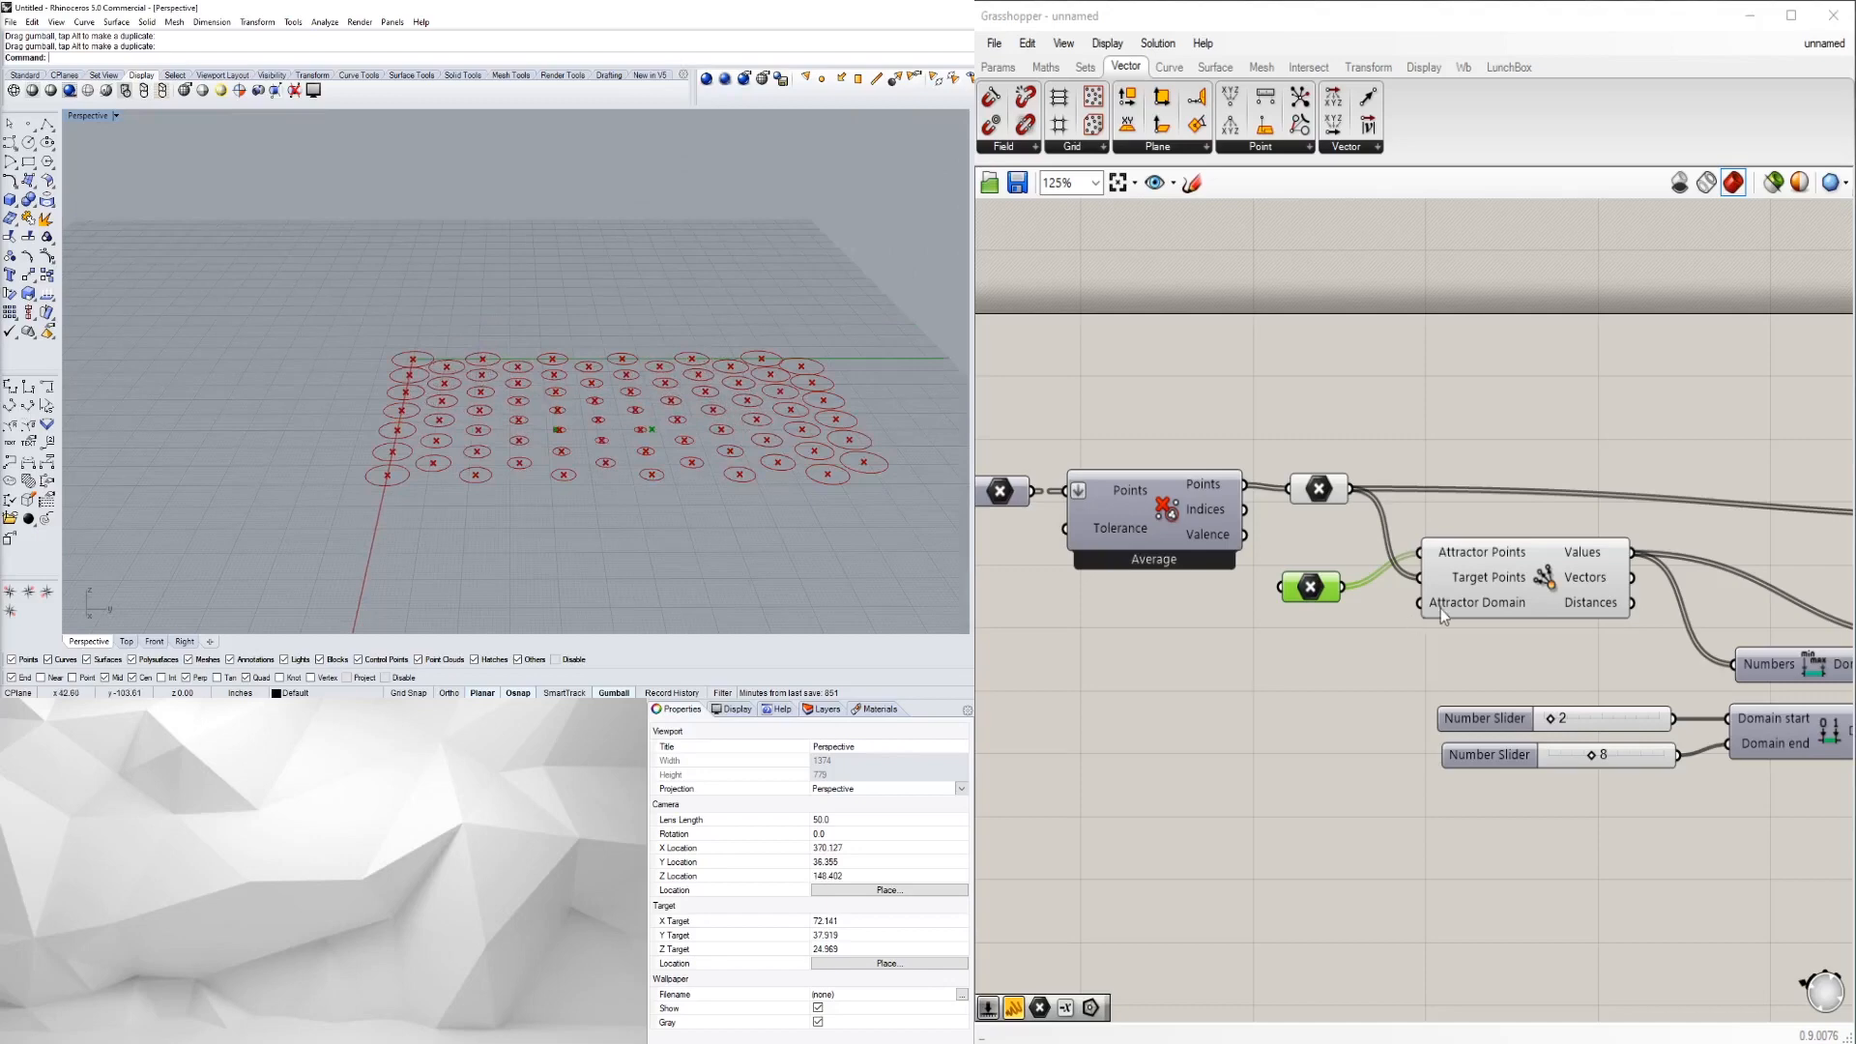
- Move the attractor Point parameter up so it sits directly beneath the grid Point parameter
{"action": "left_click_drag", "start_coordinate": [1326, 576], "coordinate": [1336, 532]}
{"action": "left_click", "coordinate": [1406, 623]}
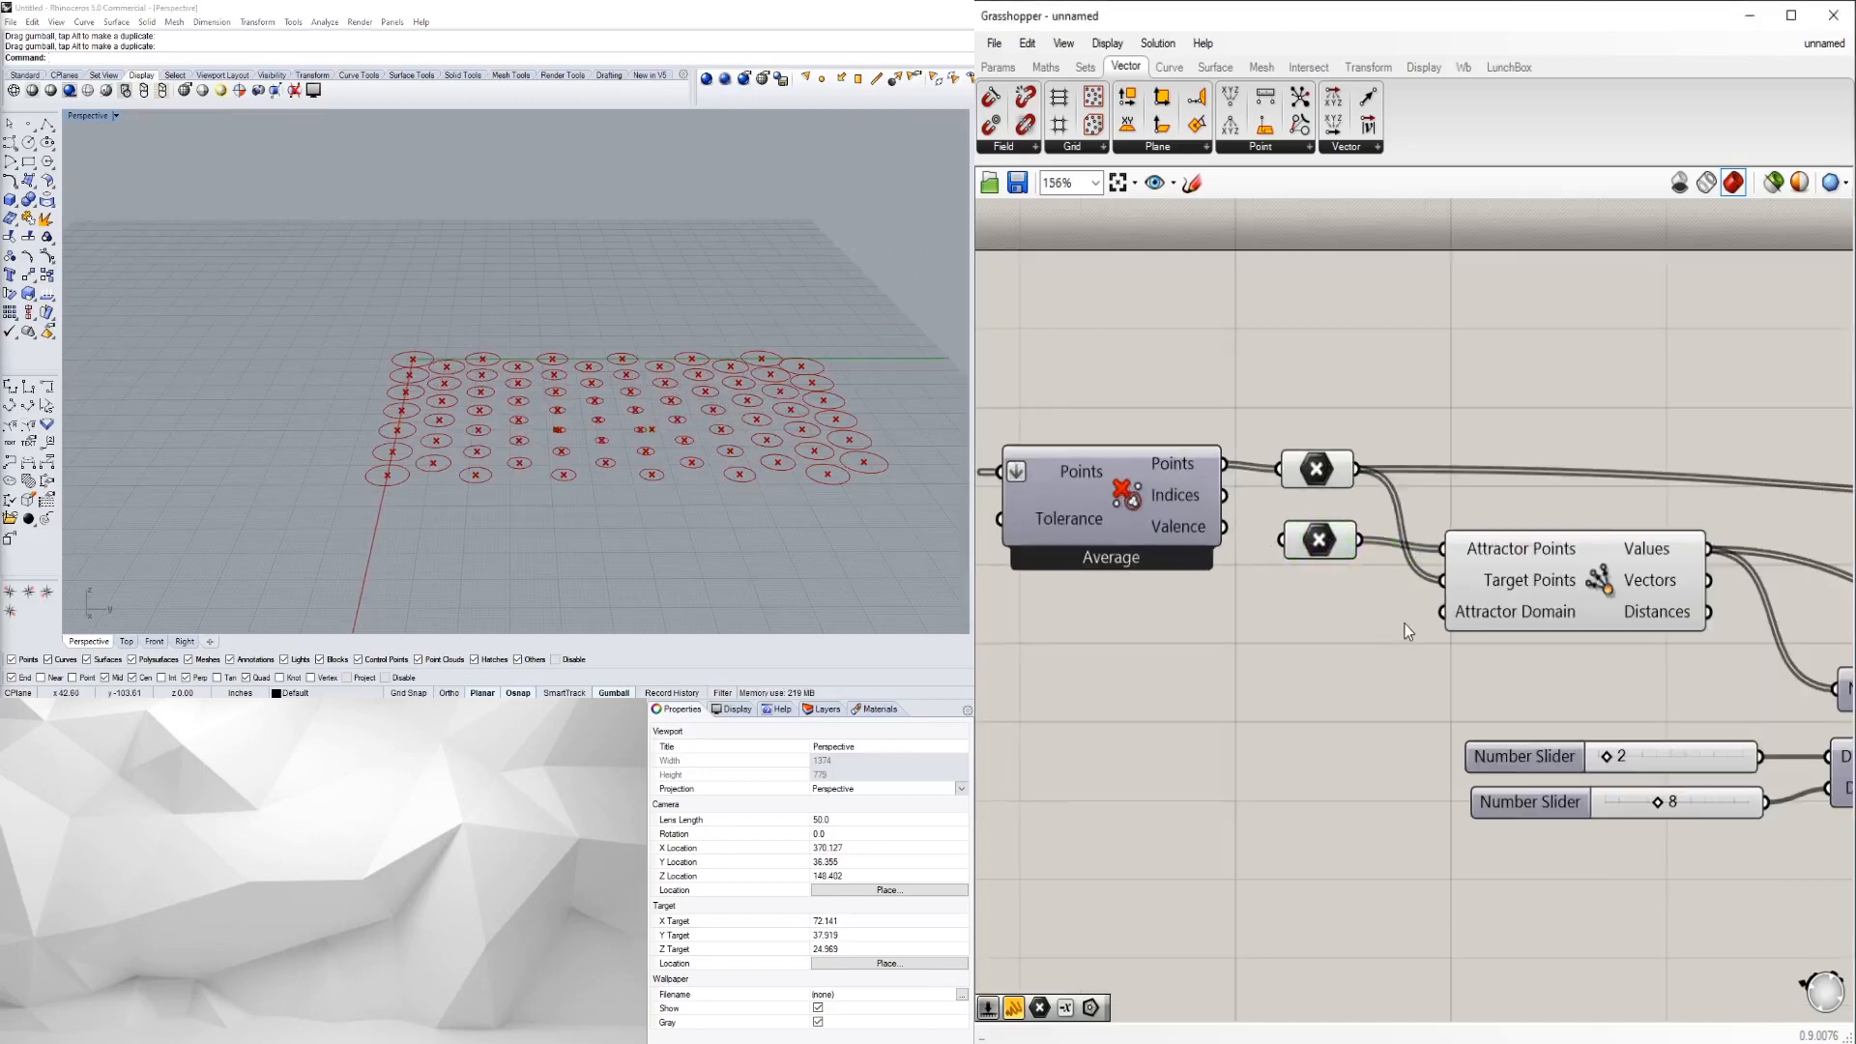
{"action": "scroll", "coordinate": [1502, 638], "scroll_direction": "down", "scroll_amount": 1}
{"action": "scroll", "coordinate": [1518, 583], "scroll_direction": "up", "scroll_amount": 3}
{"action": "left_click", "coordinate": [1547, 604]}
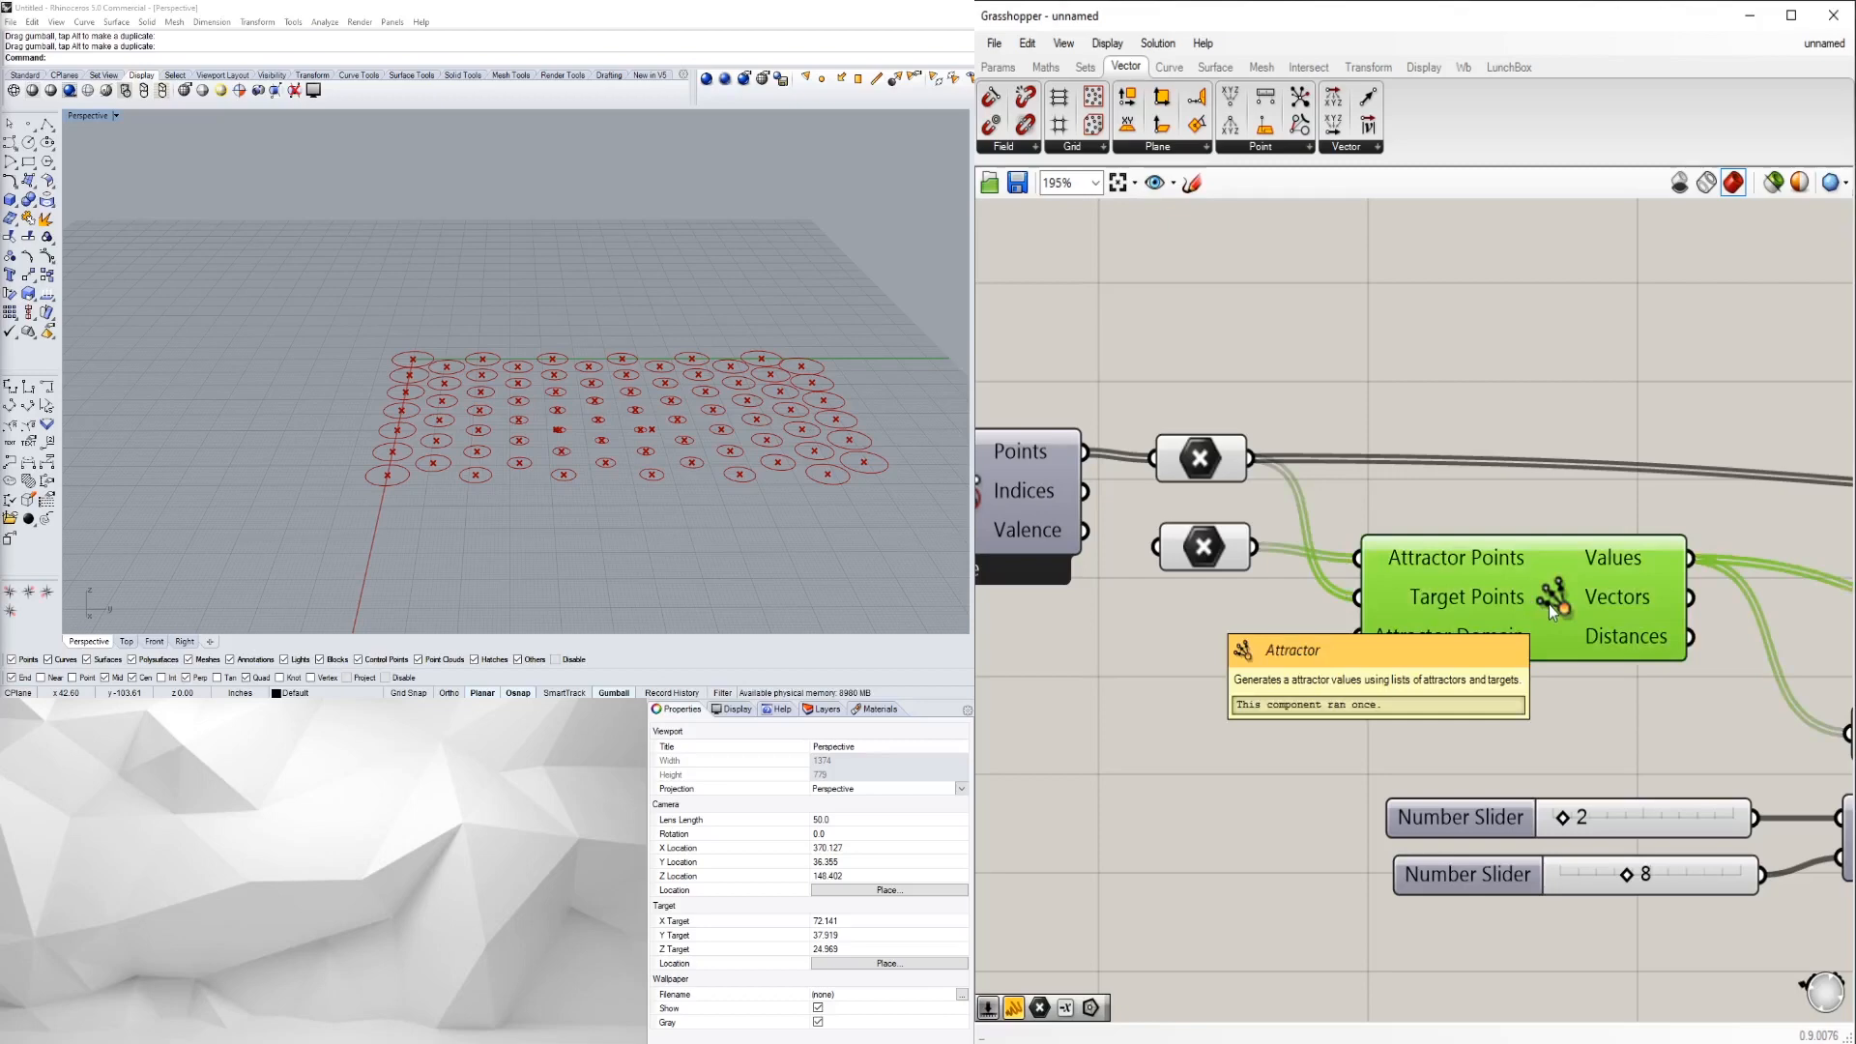
{"action": "left_click", "coordinate": [1574, 693]}
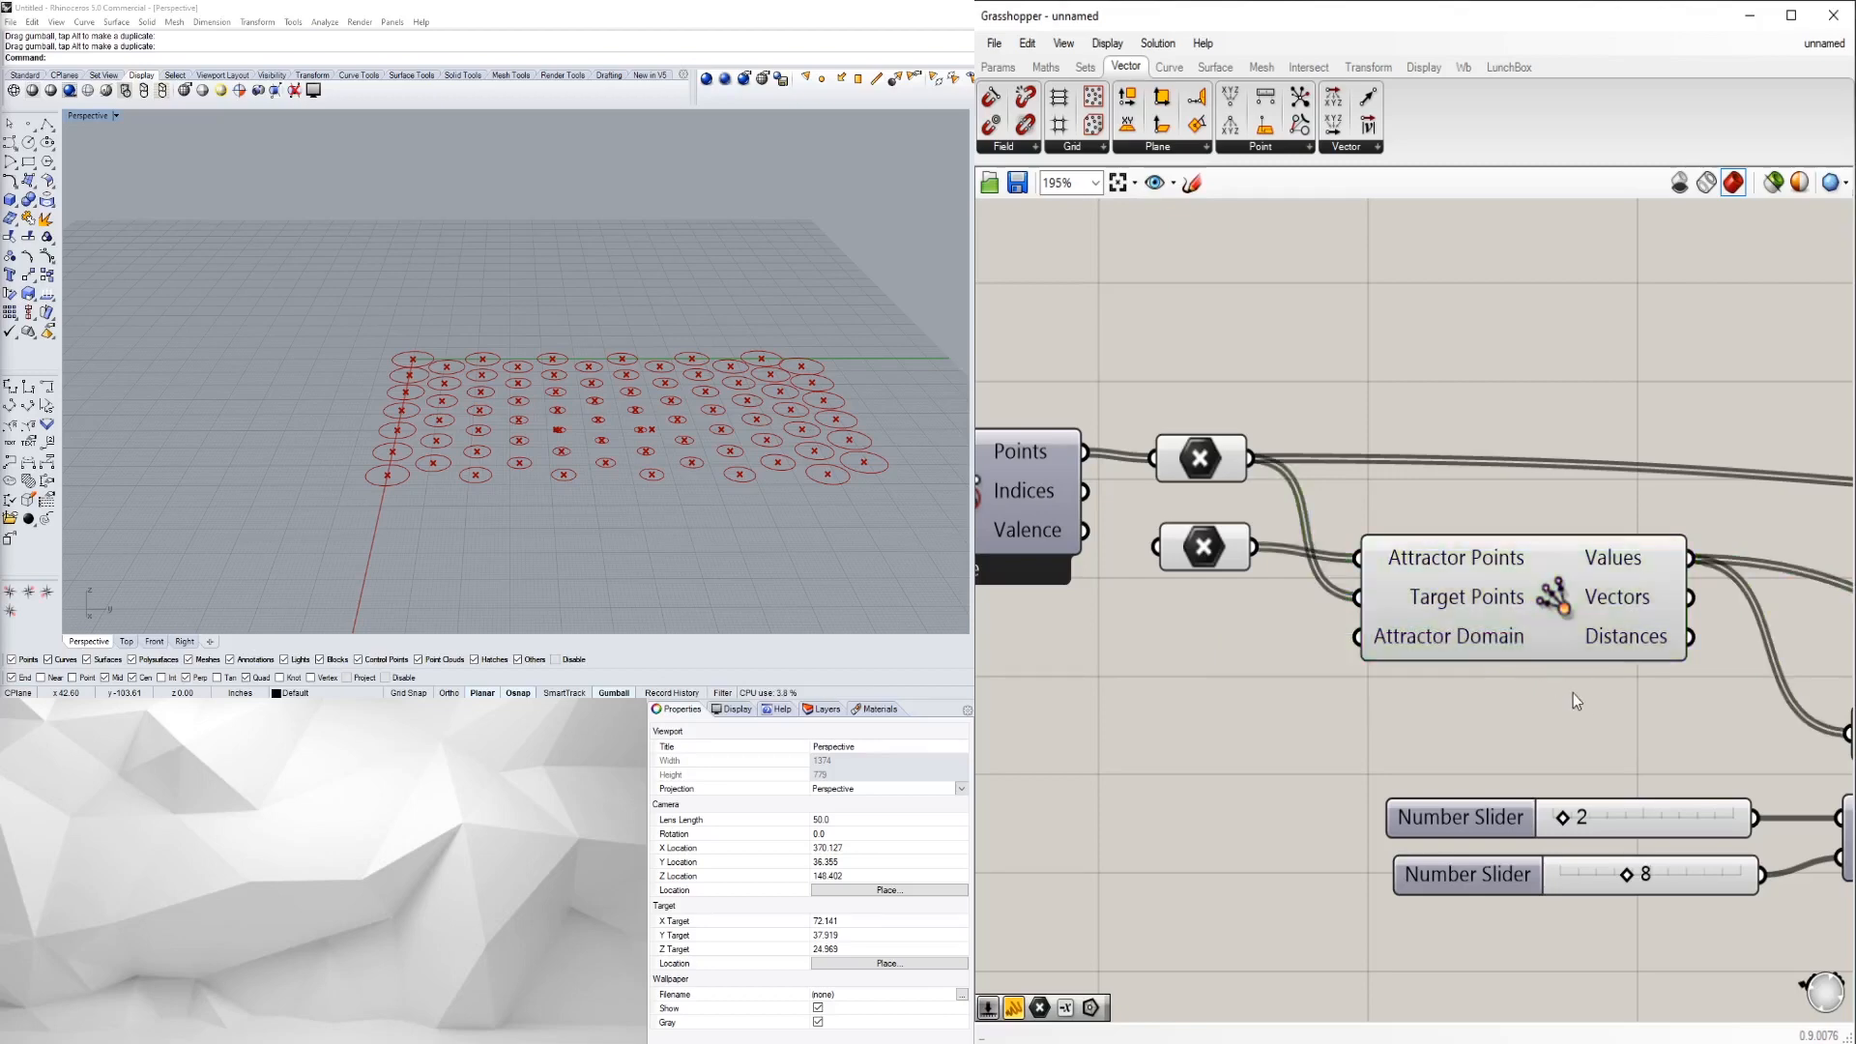
- Move the Bounds and Remap Numbers components up and closer to the Attractor component
{"action": "scroll", "coordinate": [1423, 651], "scroll_direction": "down", "scroll_amount": 6}
{"action": "scroll", "coordinate": [1424, 652], "scroll_direction": "up", "scroll_amount": 4}
{"action": "left_click_drag", "start_coordinate": [1427, 606], "coordinate": [1368, 582]}
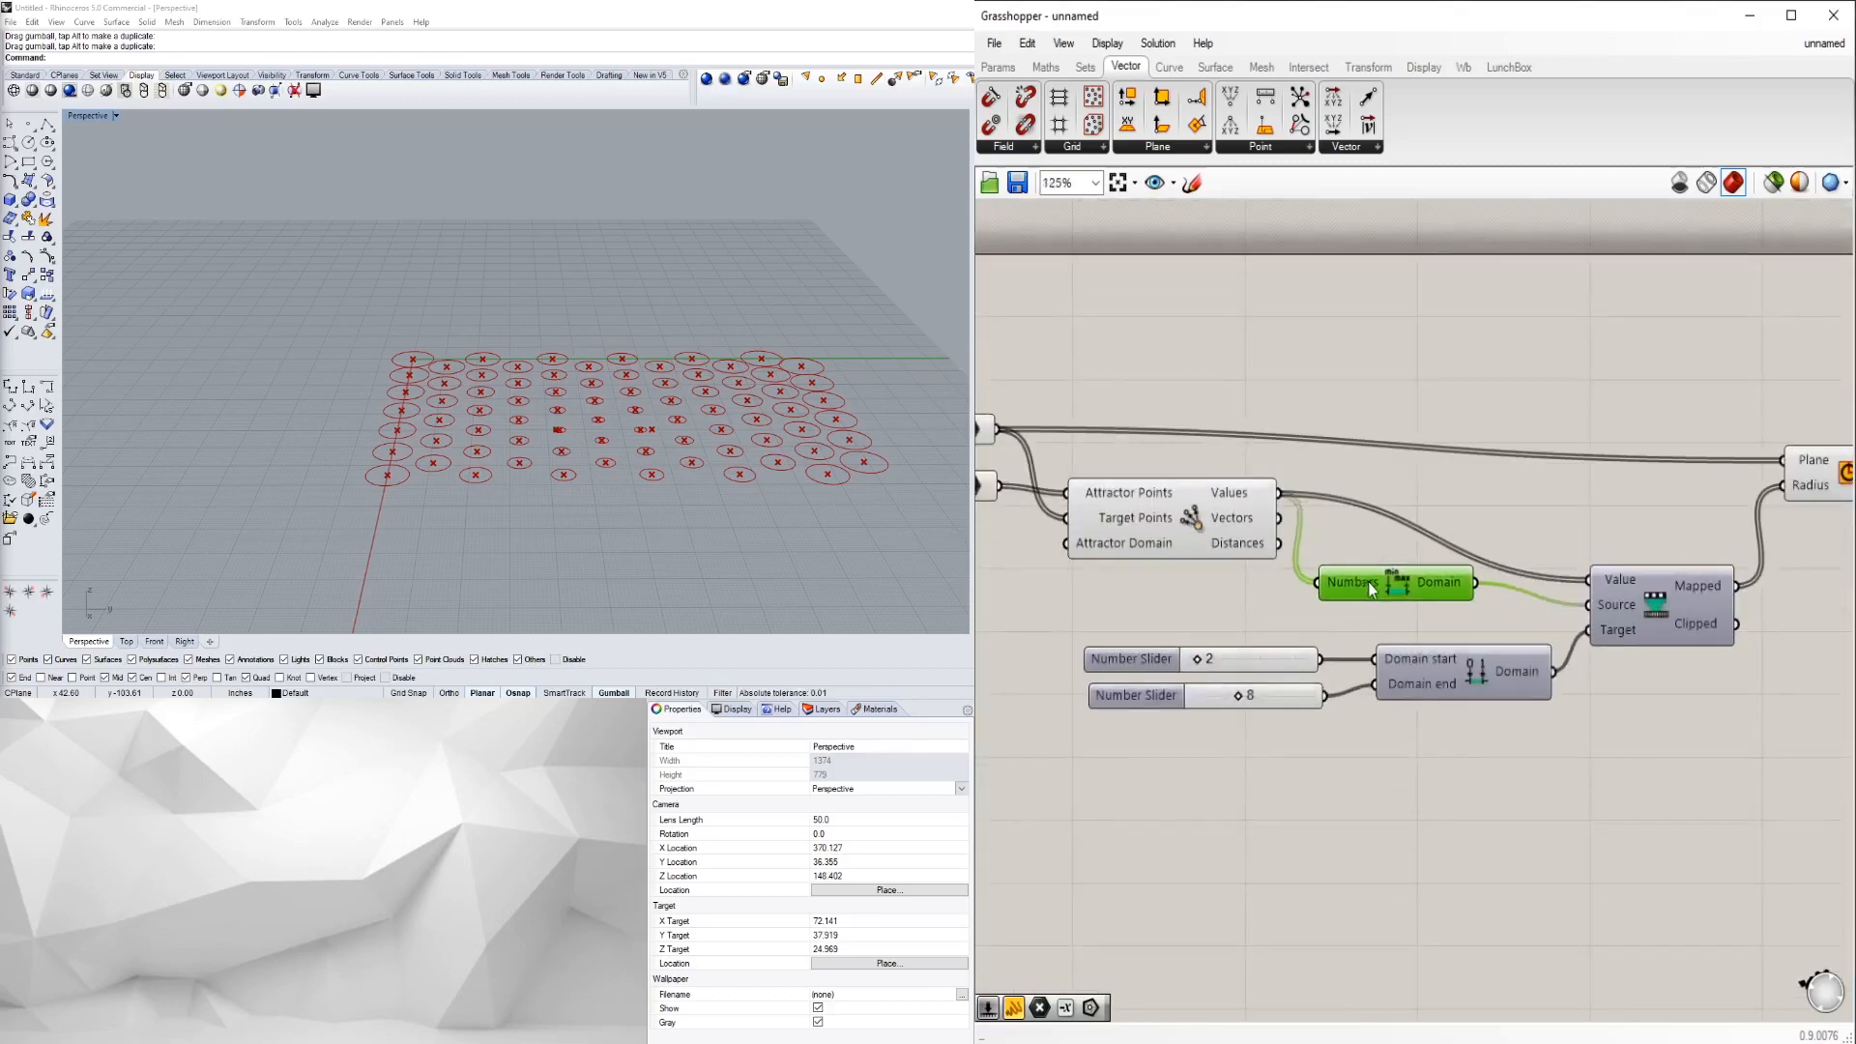
{"action": "left_click_drag", "start_coordinate": [1669, 611], "coordinate": [1615, 566]}
{"action": "left_click", "coordinate": [1592, 702]}
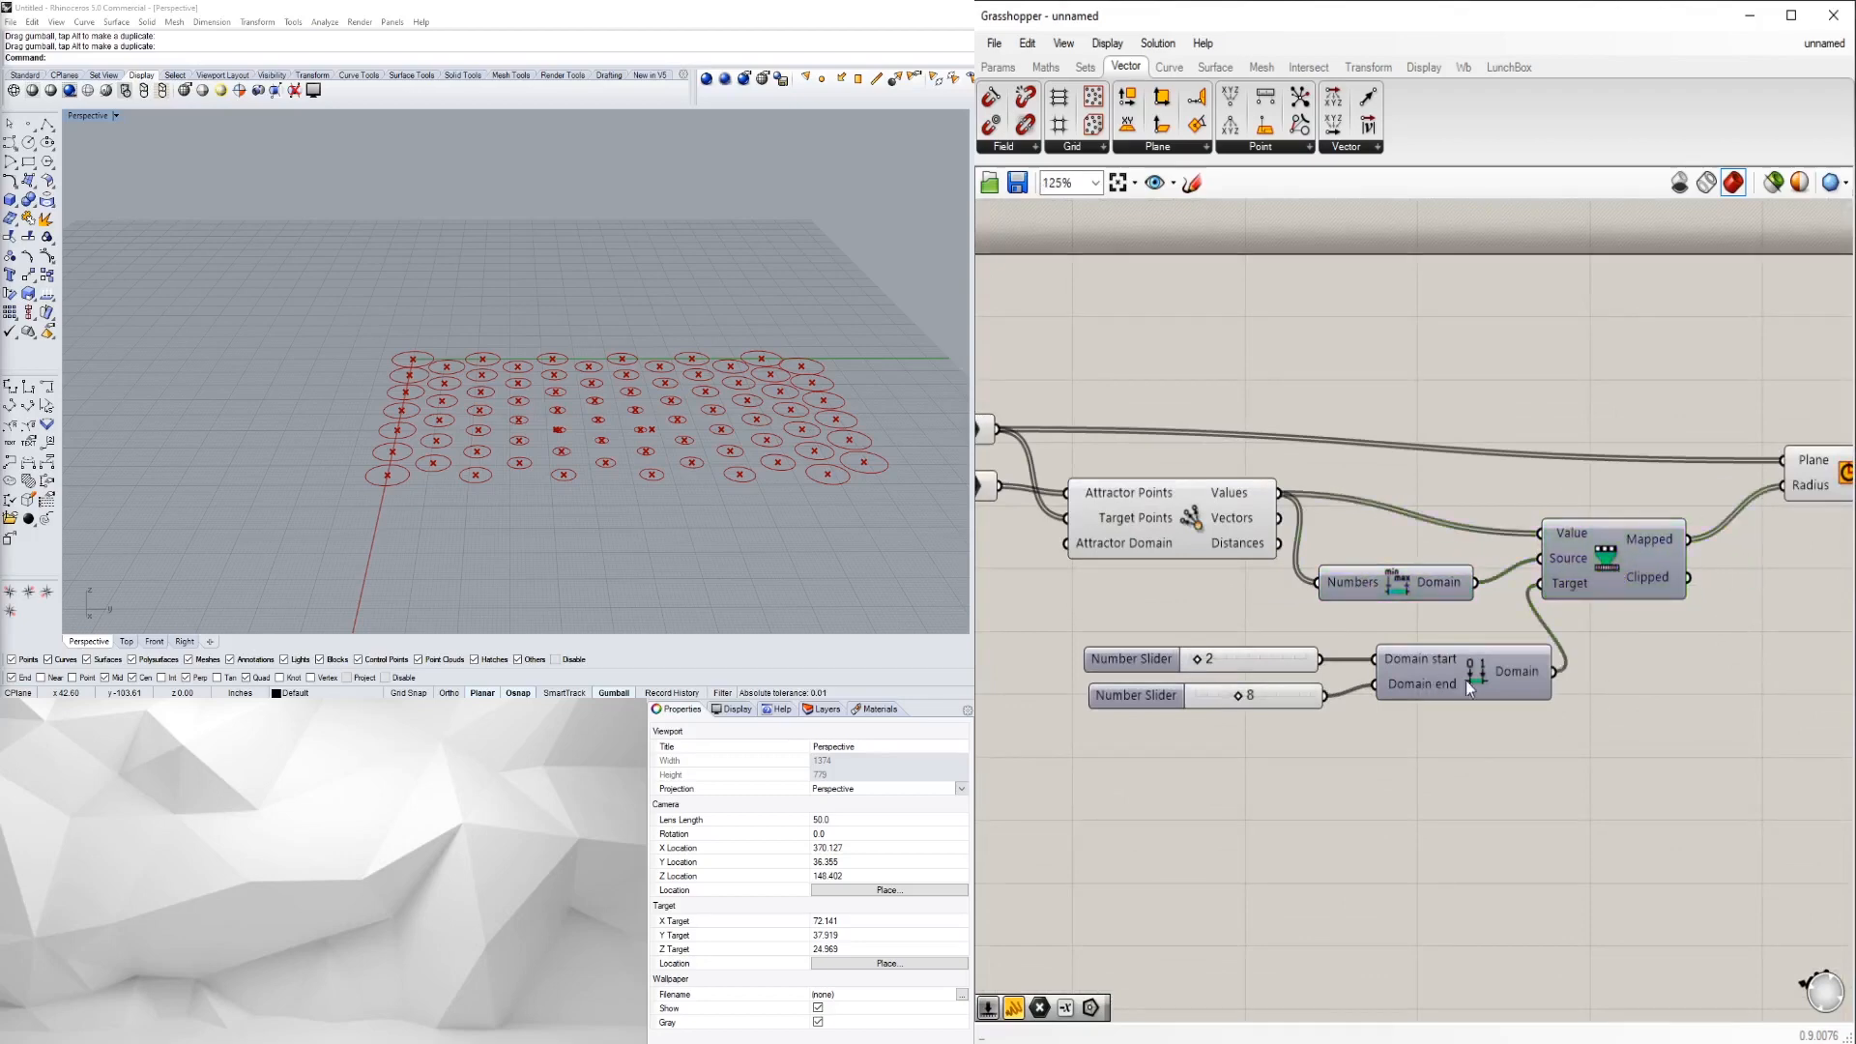
- Move the Construct Domain component and its two sliders together to sit just beneath the Bounds component
{"action": "right_click_drag", "start_coordinate": [1475, 756], "coordinate": [1488, 753]}
{"action": "left_click_drag", "start_coordinate": [1486, 758], "coordinate": [1191, 658]}
{"action": "left_click_drag", "start_coordinate": [1505, 681], "coordinate": [1445, 644]}
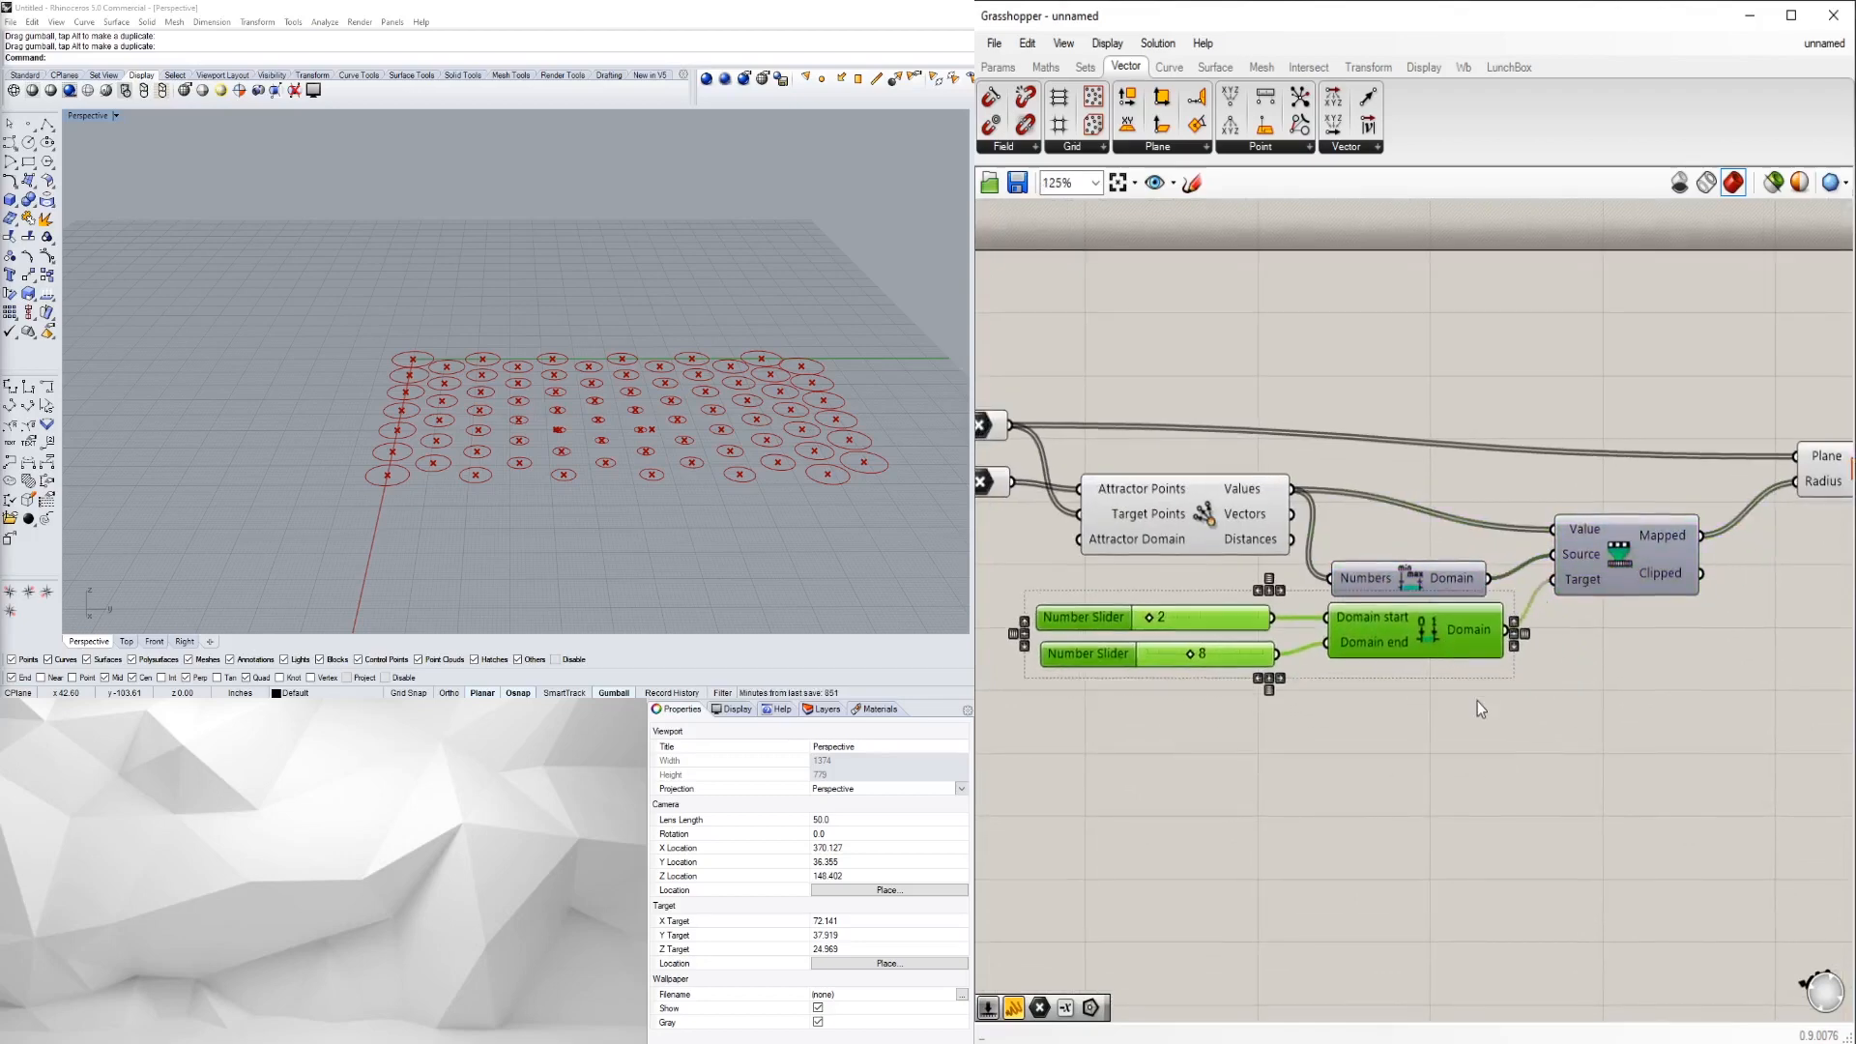
{"action": "left_click", "coordinate": [1478, 703]}
- Display the LunchBox component set and nudge the Remap Numbers component up toward the Circle component
{"action": "scroll", "coordinate": [1217, 491], "scroll_direction": "down", "scroll_amount": 4}
{"action": "scroll", "coordinate": [1035, 496], "scroll_direction": "up", "scroll_amount": 3}
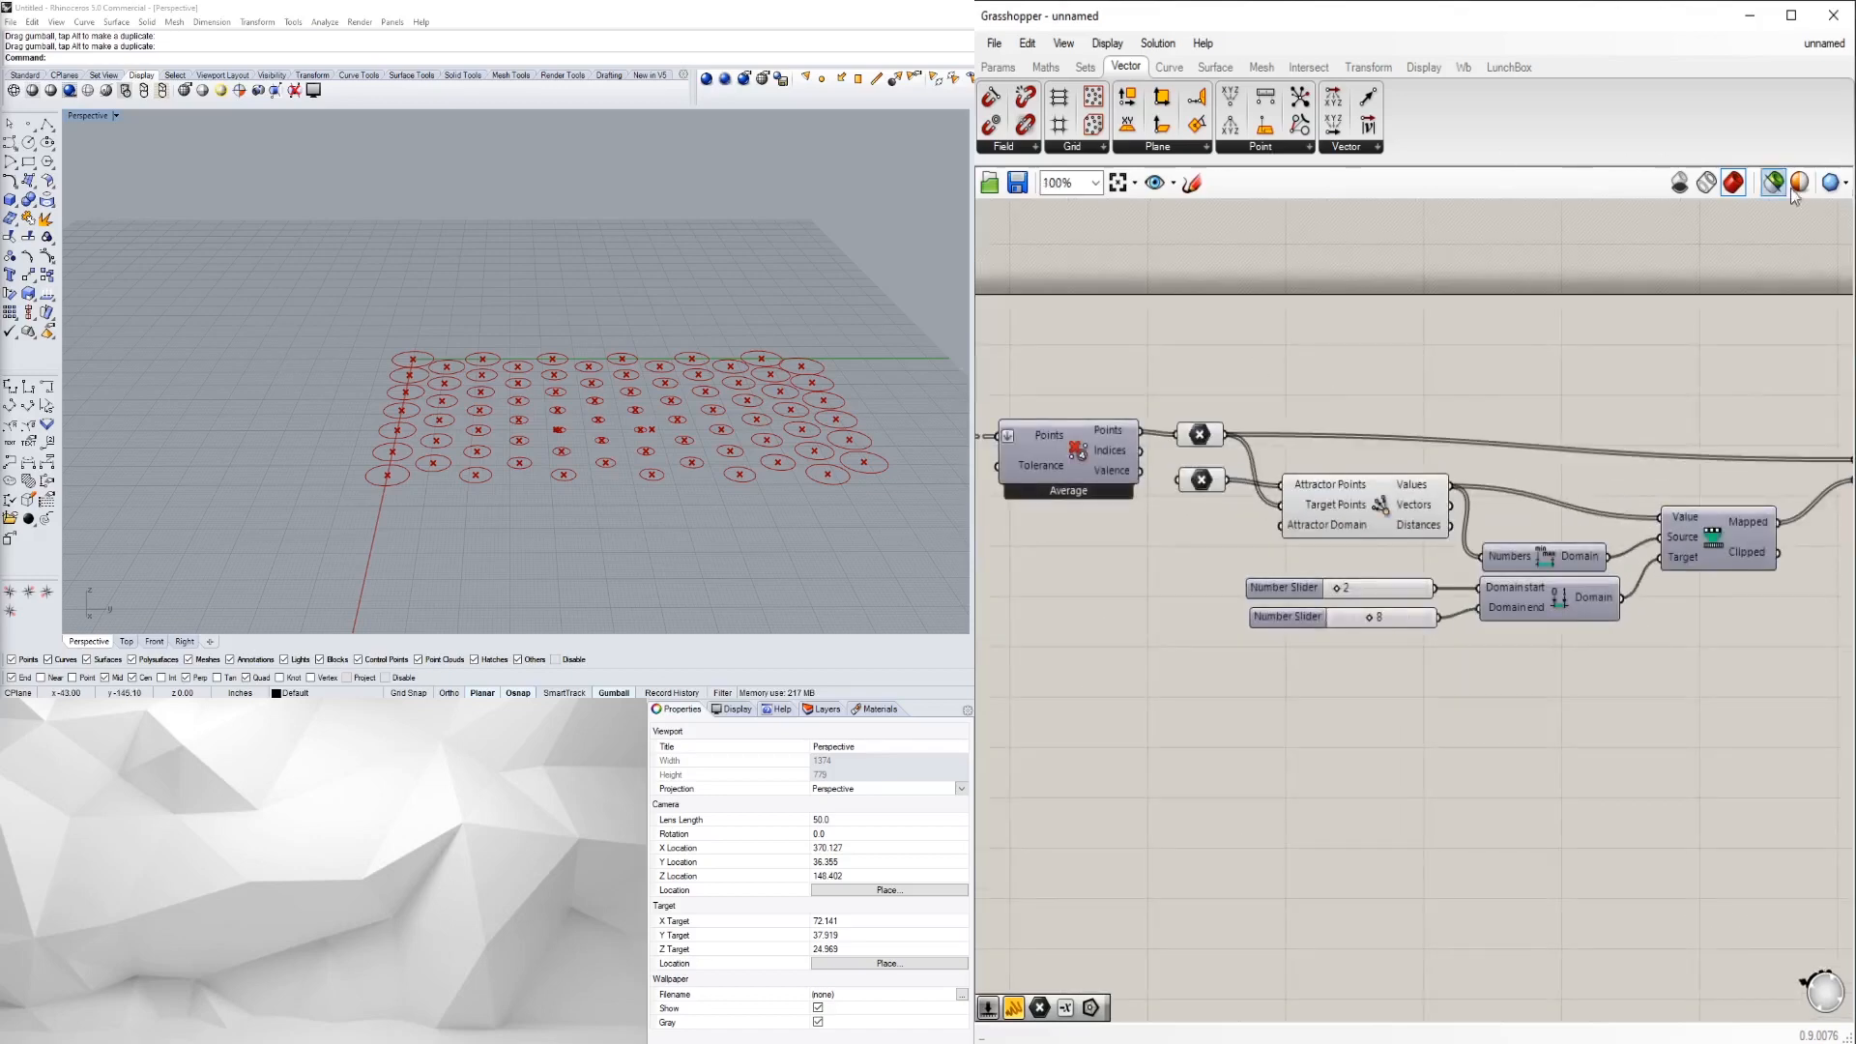
{"action": "left_click", "coordinate": [1523, 67]}
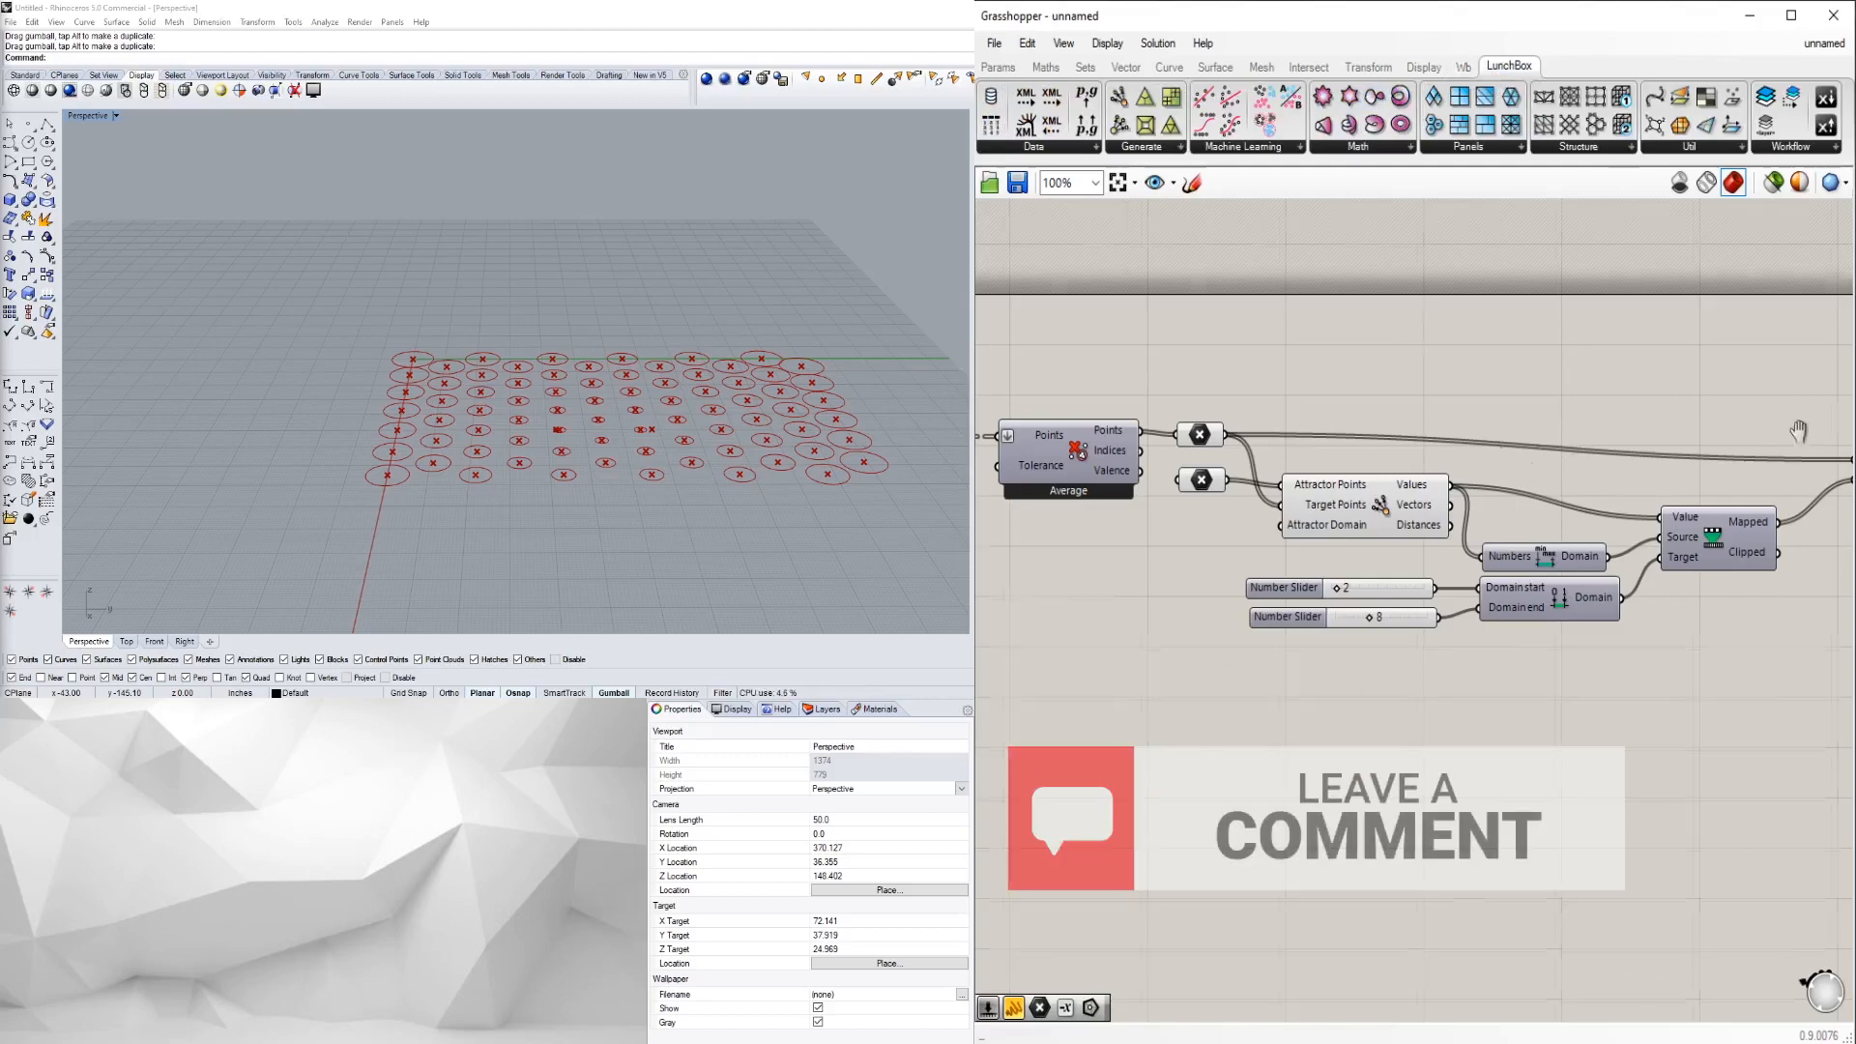
{"action": "right_click_drag", "start_coordinate": [1799, 431], "coordinate": [1543, 490]}
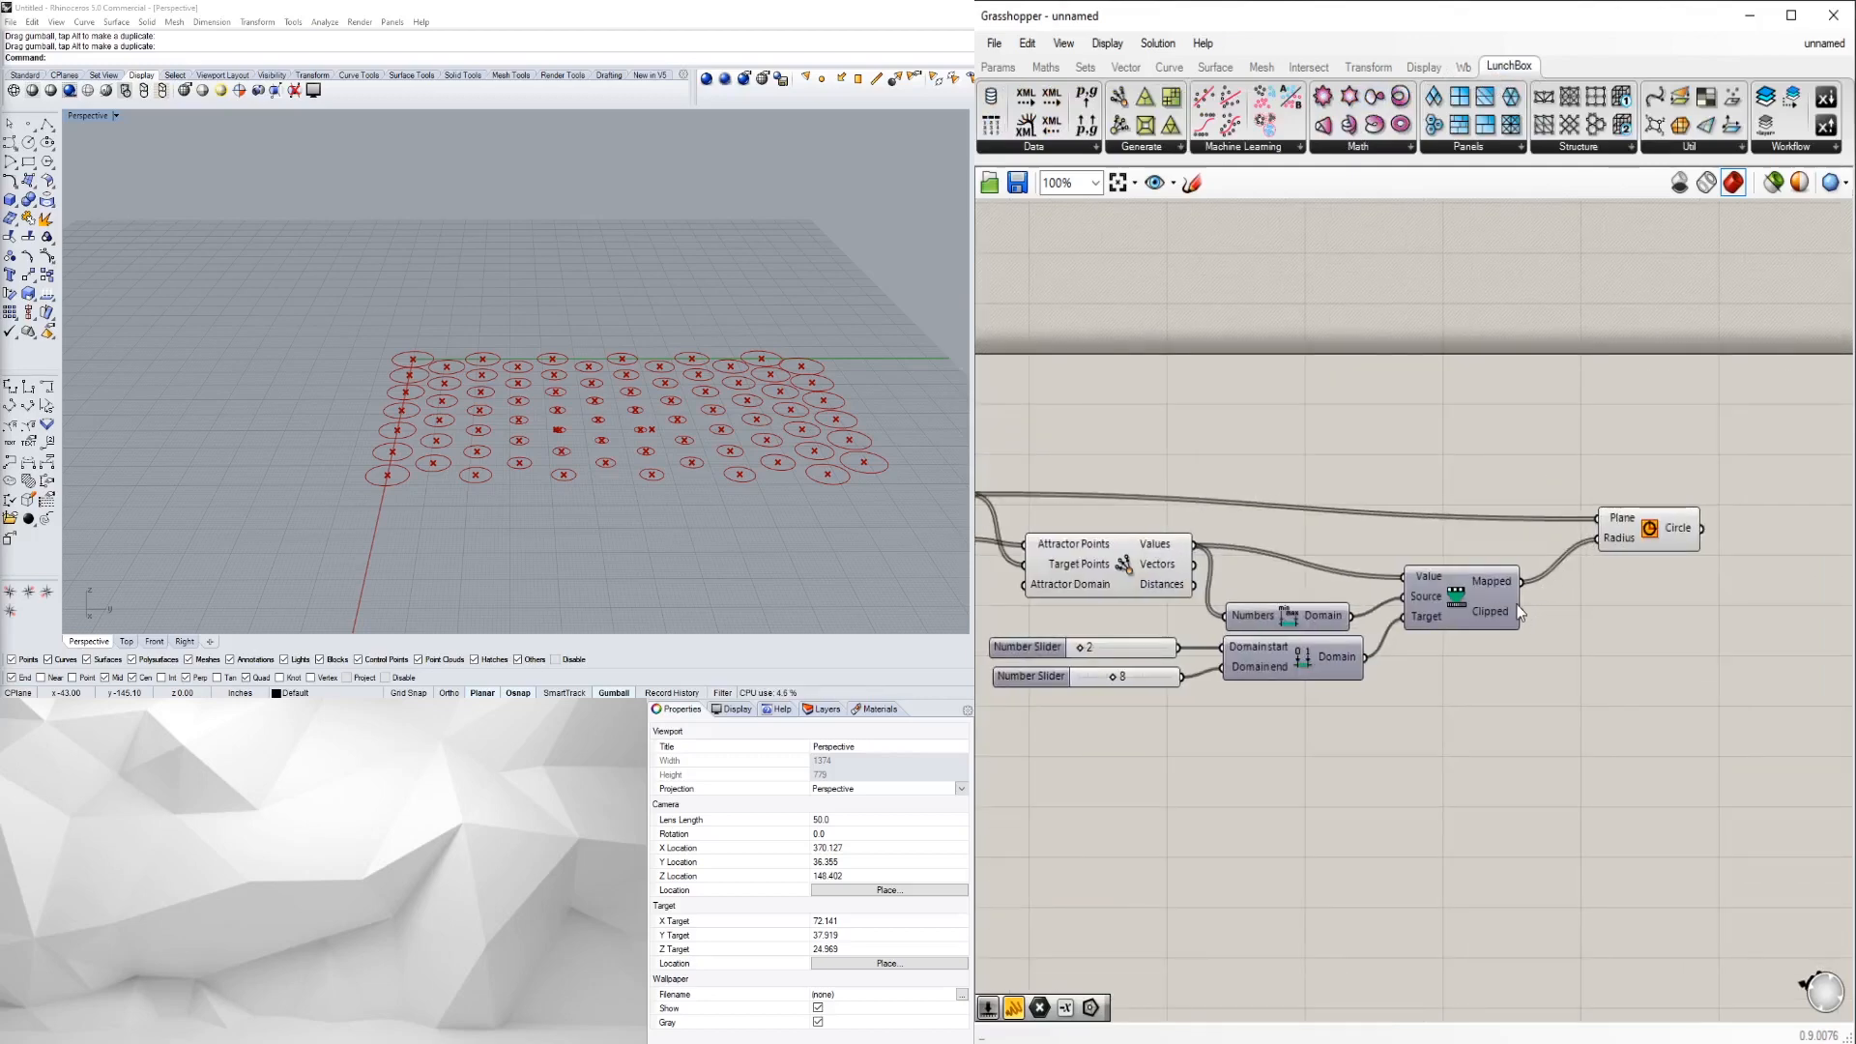
{"action": "left_click_drag", "start_coordinate": [1468, 591], "coordinate": [1481, 578]}
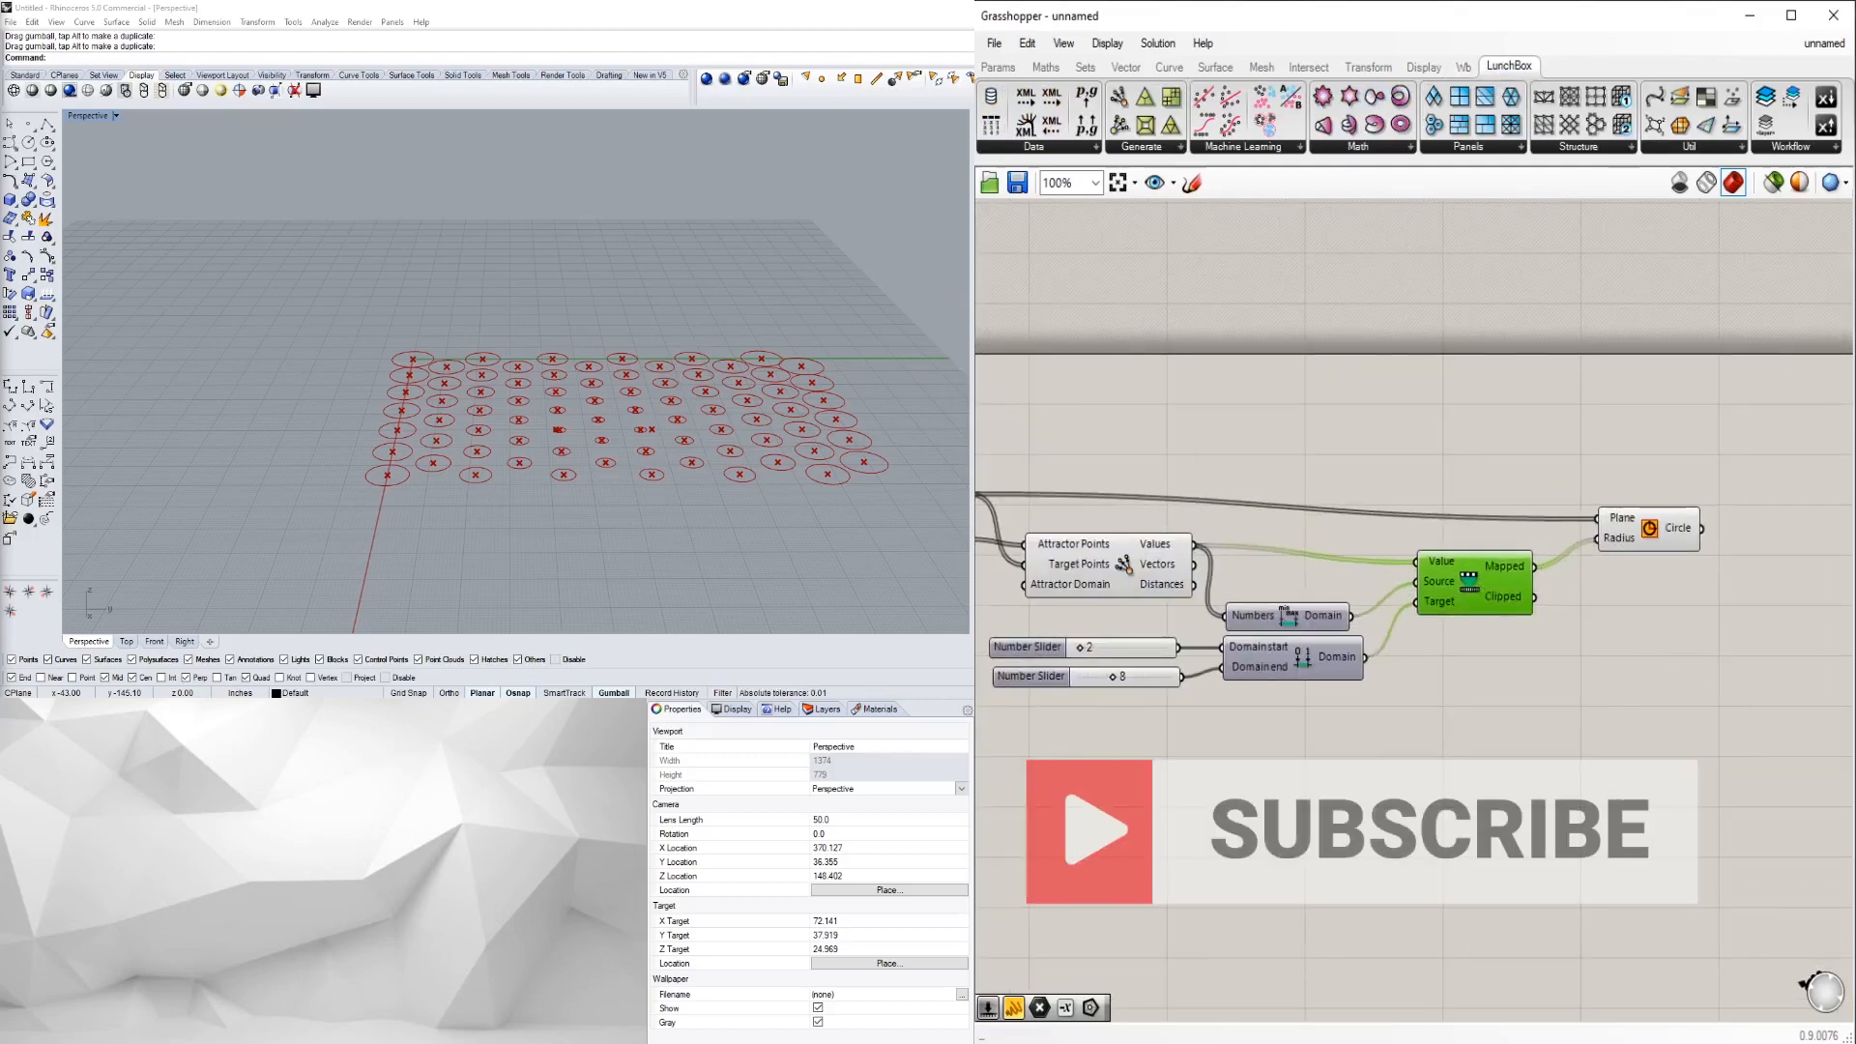